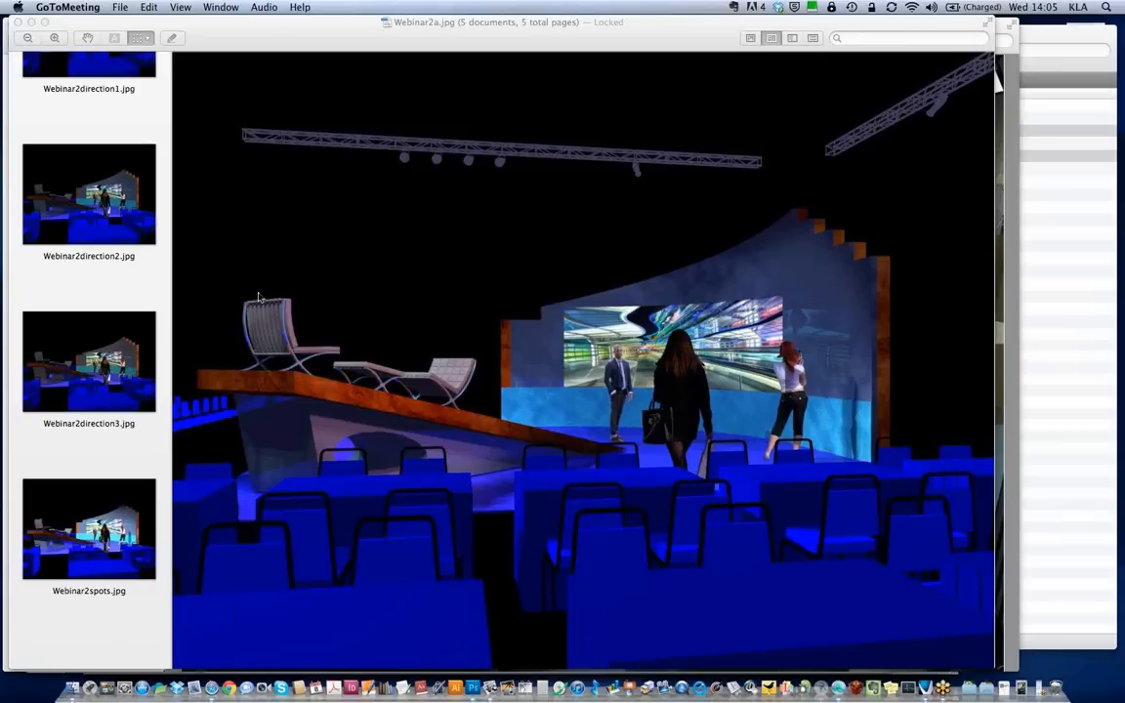
View the Webinar2direction1.jpg rendering and return to Webinar2a.jpg to compare their lighting
{"action": "scroll", "coordinate": [115, 256], "scroll_direction": "up", "scroll_amount": 3}
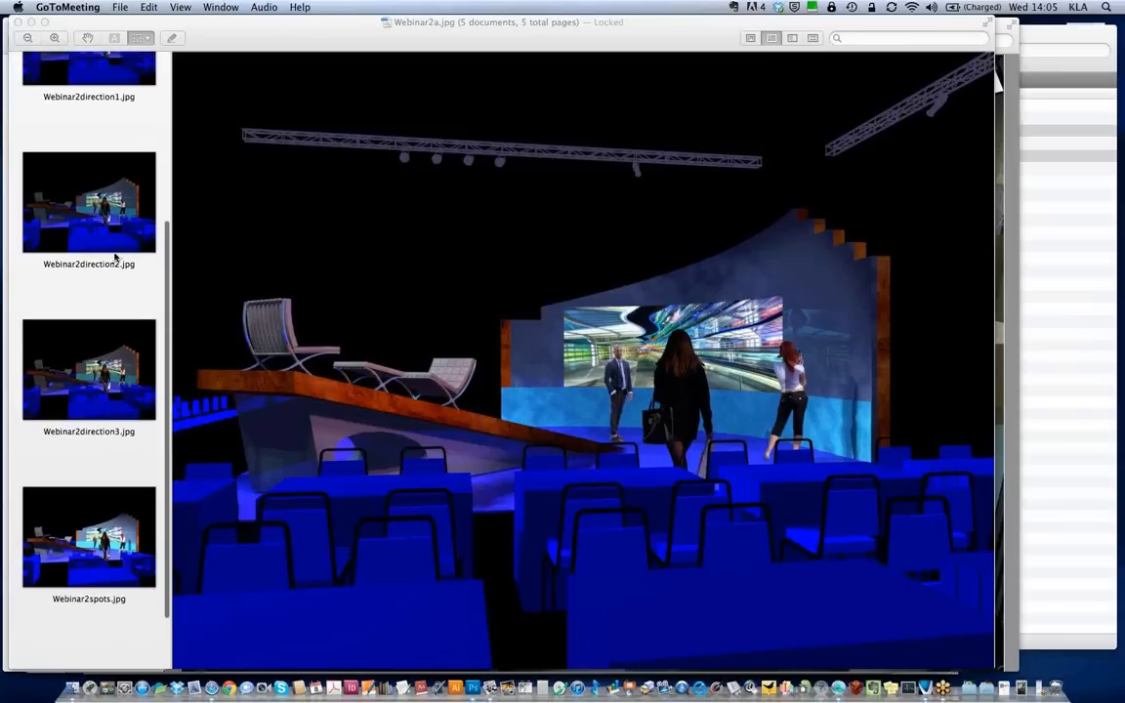
{"action": "scroll", "coordinate": [115, 256], "scroll_direction": "up", "scroll_amount": 2}
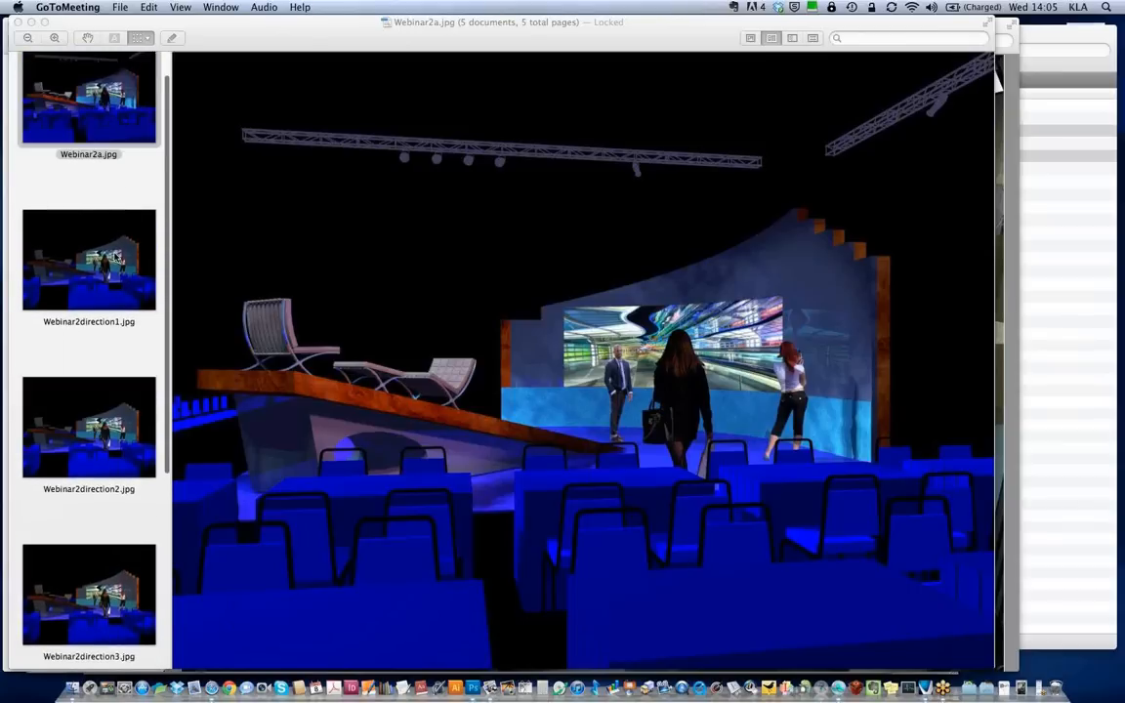
{"action": "scroll", "coordinate": [115, 255], "scroll_direction": "down", "scroll_amount": 5}
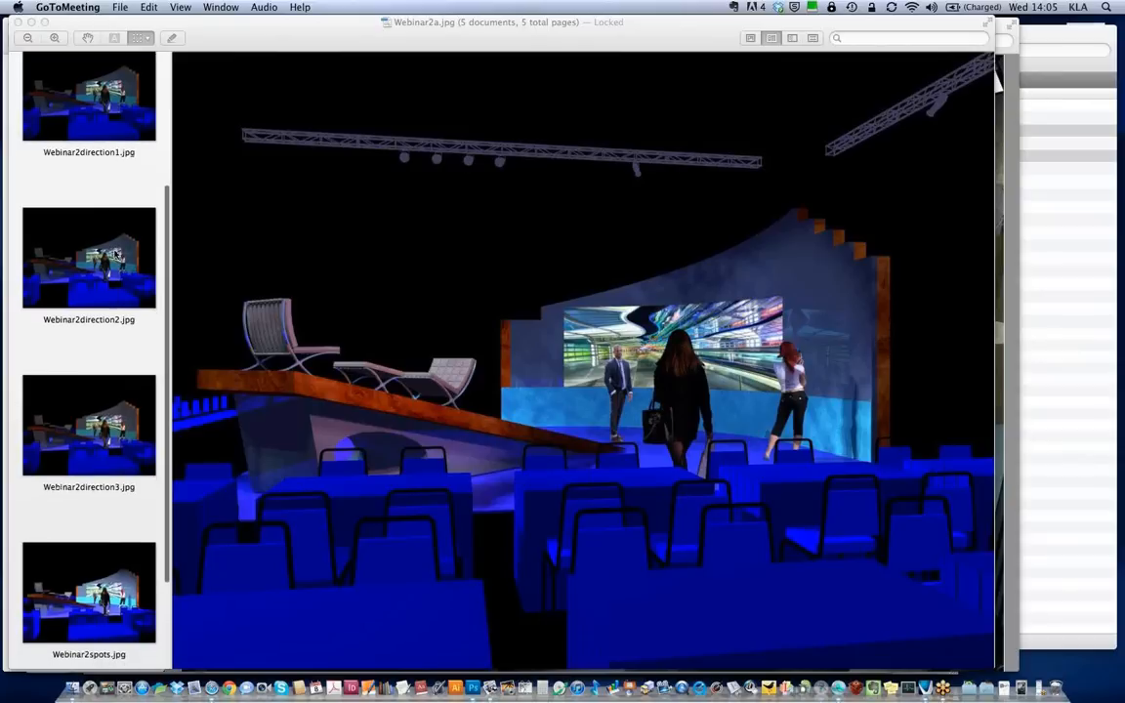
{"action": "left_click", "coordinate": [110, 112]}
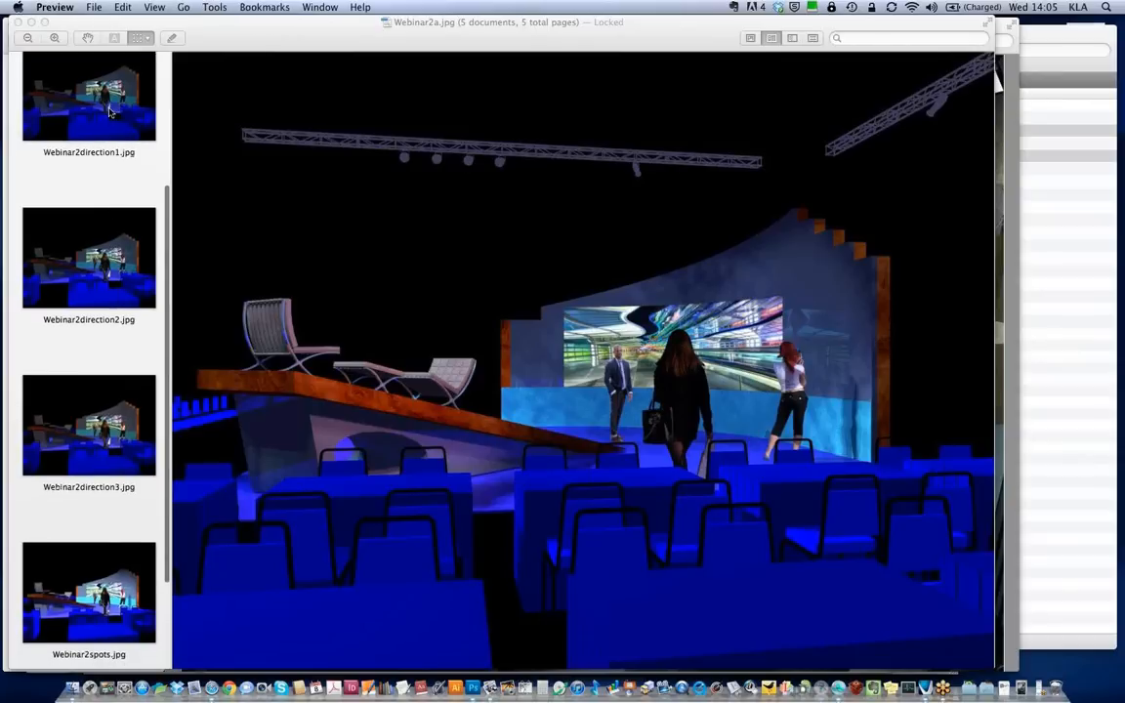
{"action": "left_click", "coordinate": [111, 112]}
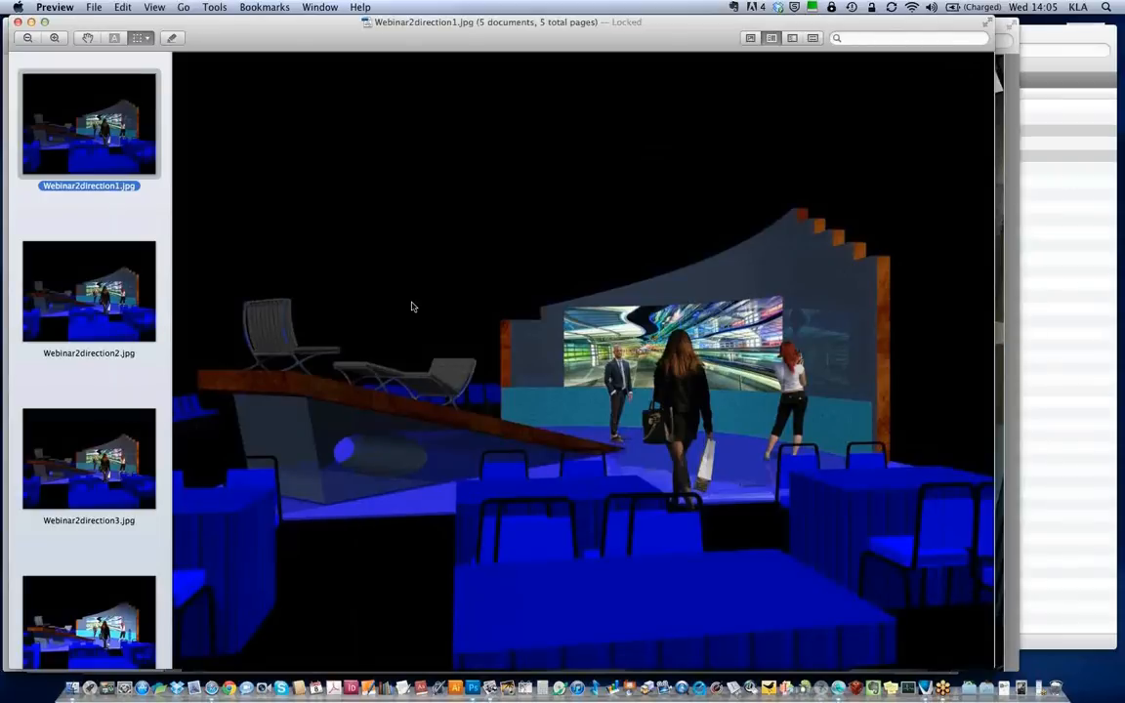
{"action": "scroll", "coordinate": [113, 156], "scroll_direction": "up", "scroll_amount": 3}
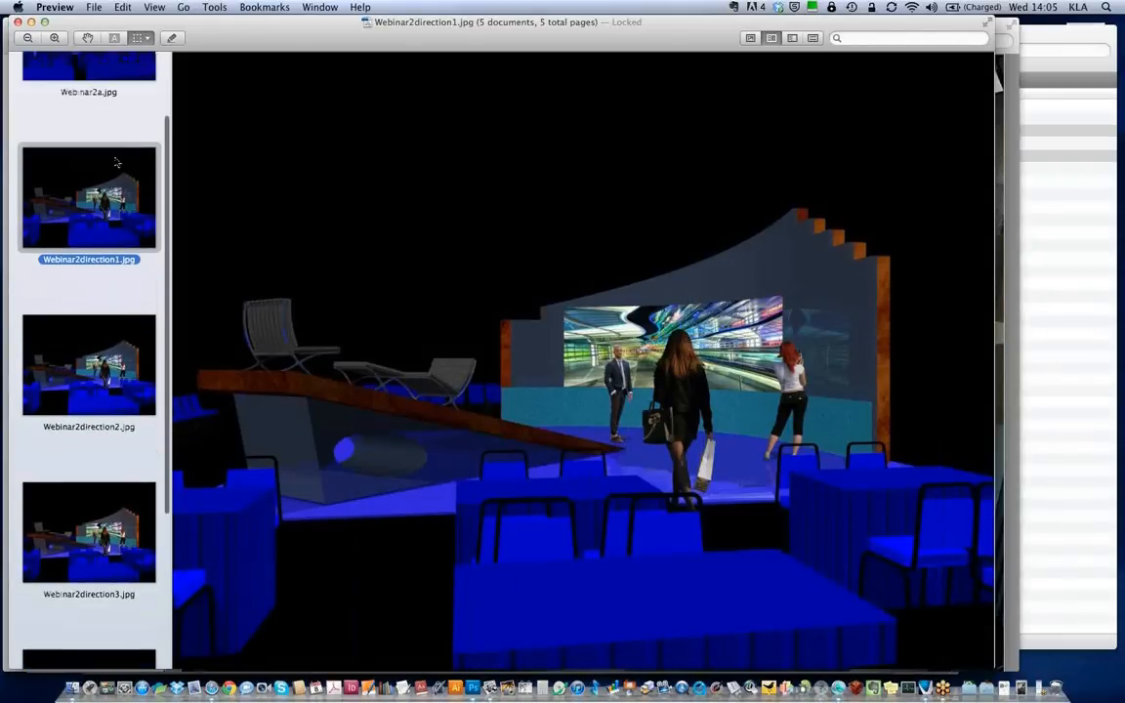
{"action": "scroll", "coordinate": [121, 117], "scroll_direction": "up", "scroll_amount": 1}
{"action": "left_click", "coordinate": [124, 77]}
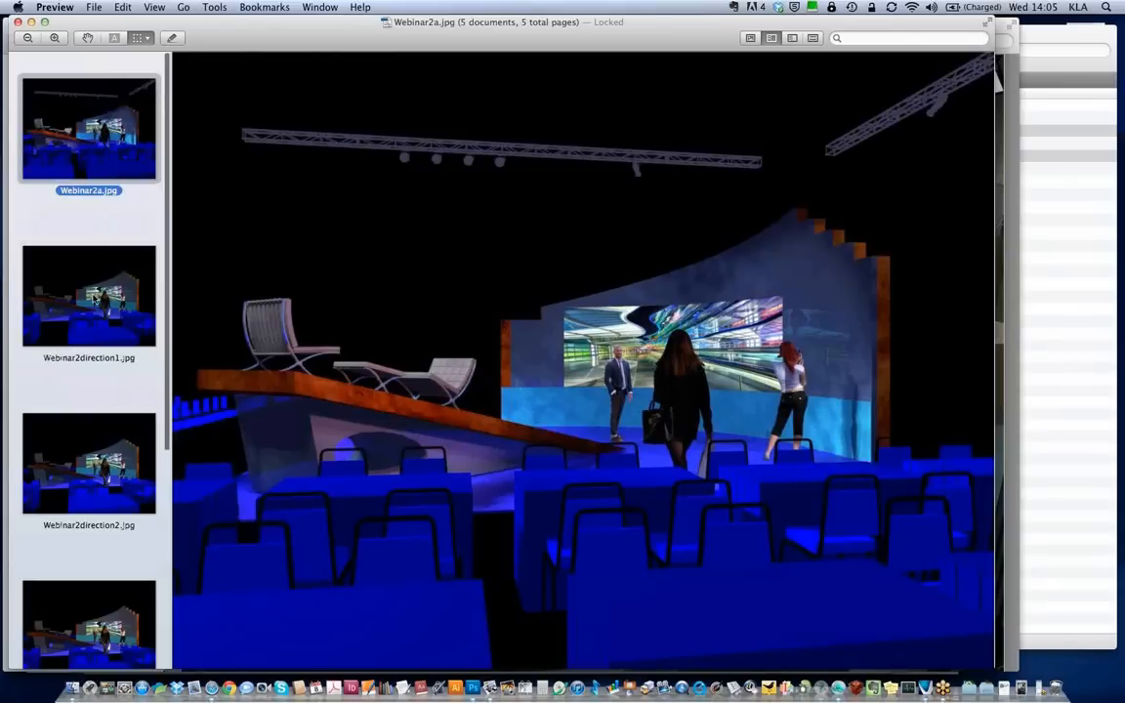
Compare the Webinar2direction1.jpg and Webinar2direction2.jpg renderings by switching between them
{"action": "key", "text": "Down"}
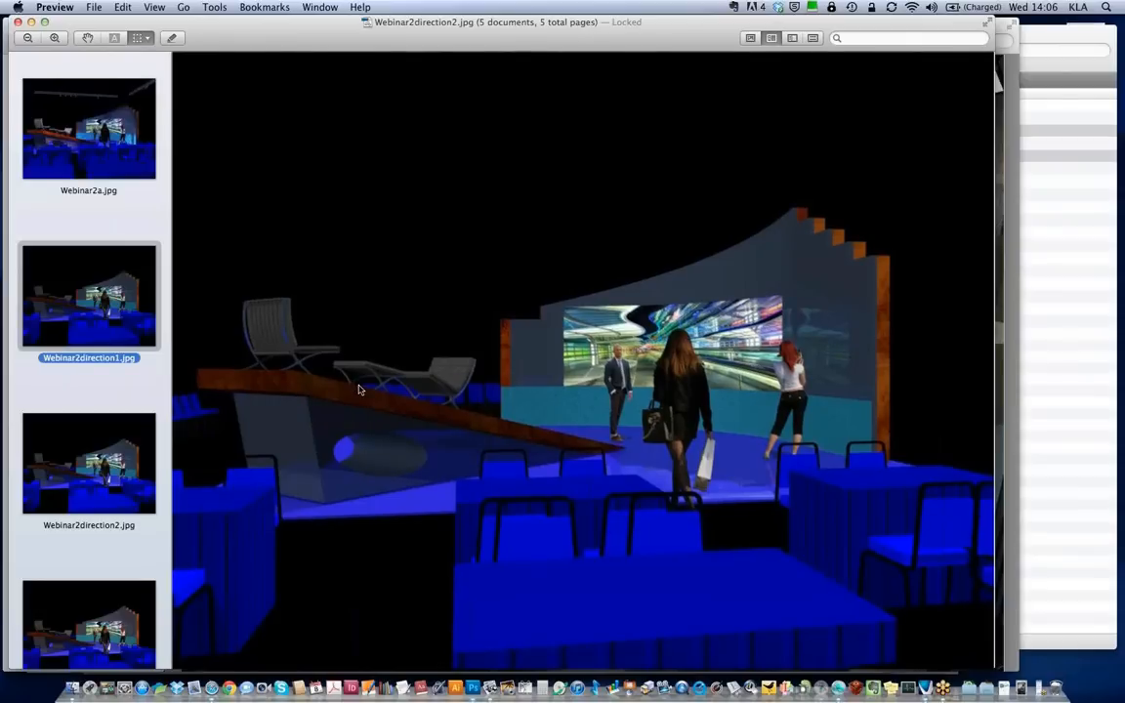
{"action": "left_click", "coordinate": [114, 466]}
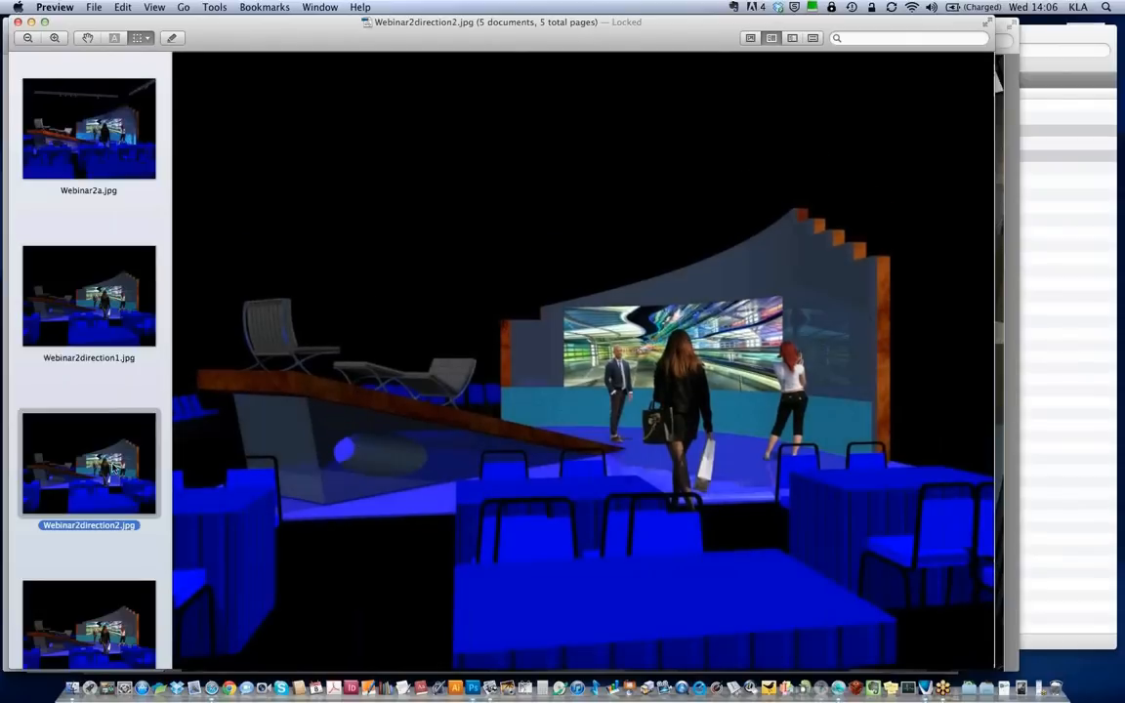
{"action": "left_click", "coordinate": [107, 310]}
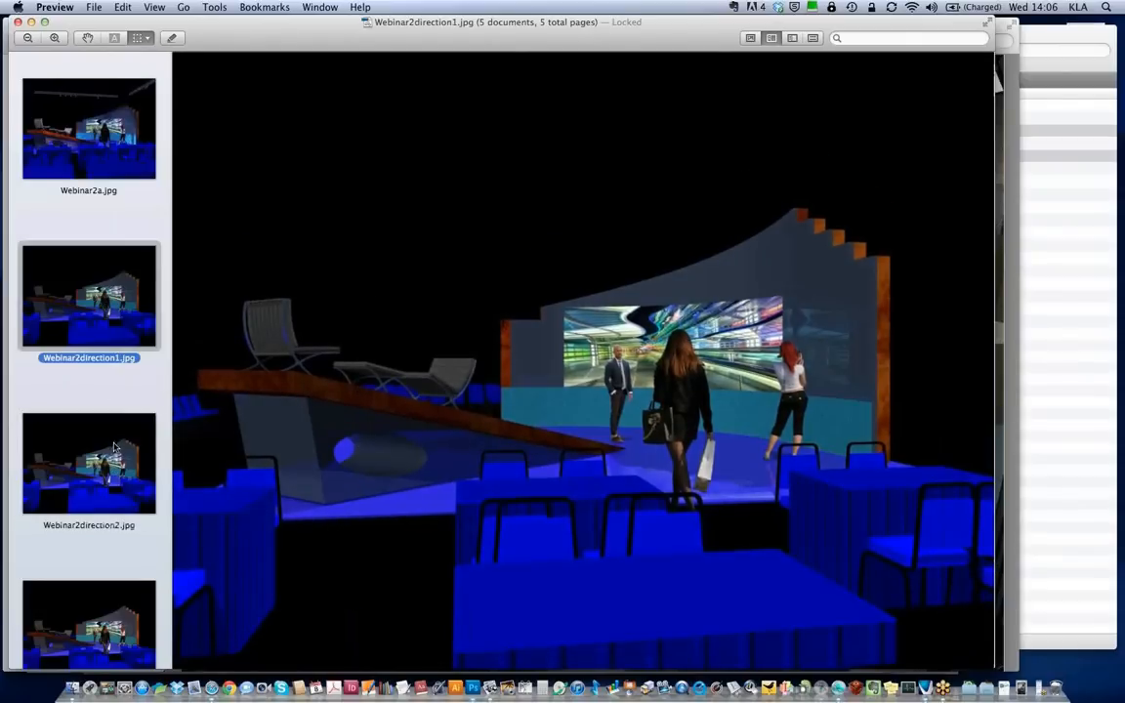
{"action": "left_click", "coordinate": [110, 450]}
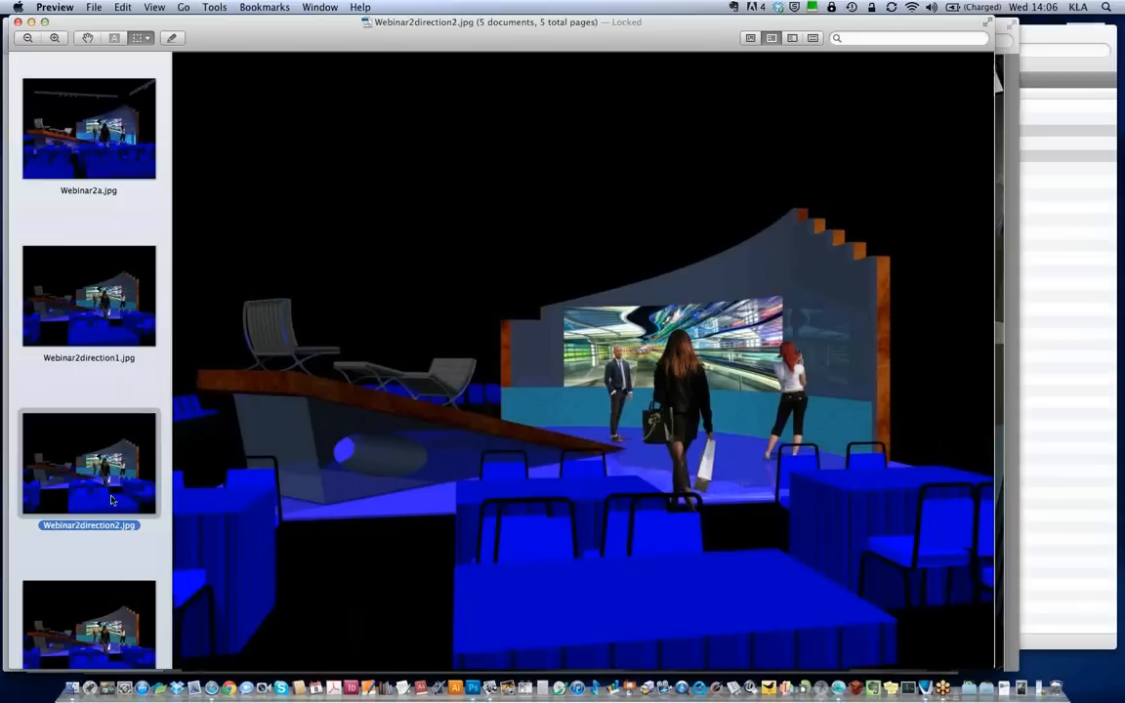
Compare the Webinar2direction3.jpg rendering with Webinar2direction2.jpg, ending on Webinar2direction3.jpg
{"action": "scroll", "coordinate": [111, 499], "scroll_direction": "down", "scroll_amount": 5}
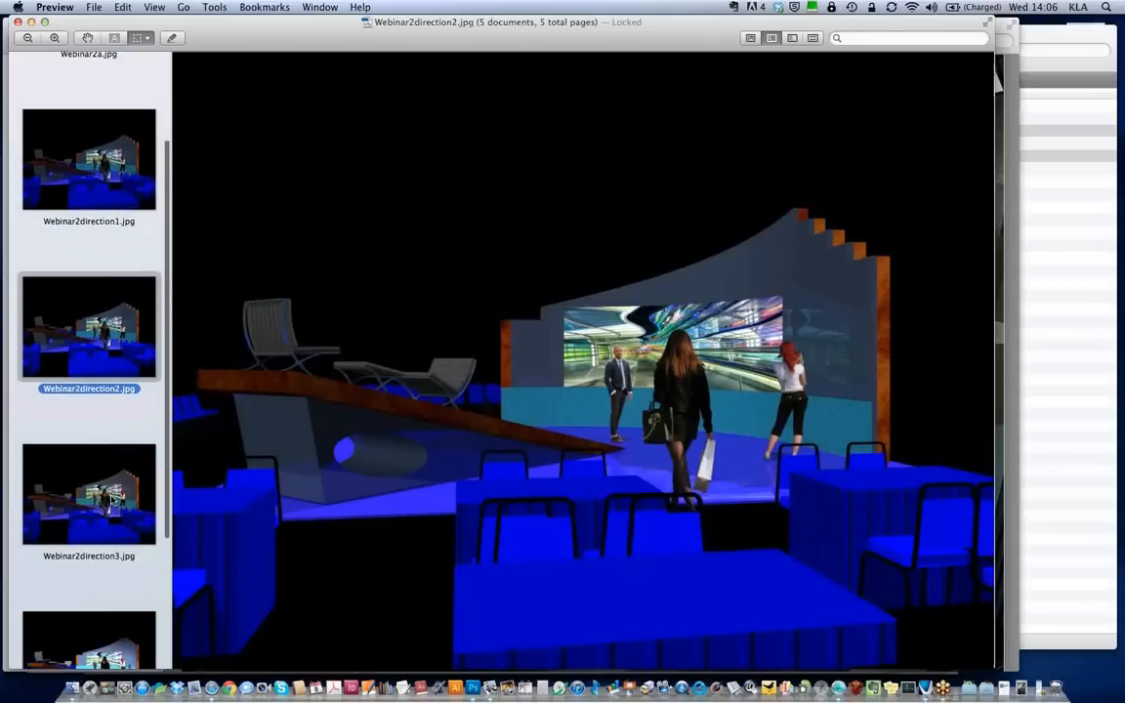
{"action": "left_click", "coordinate": [112, 499]}
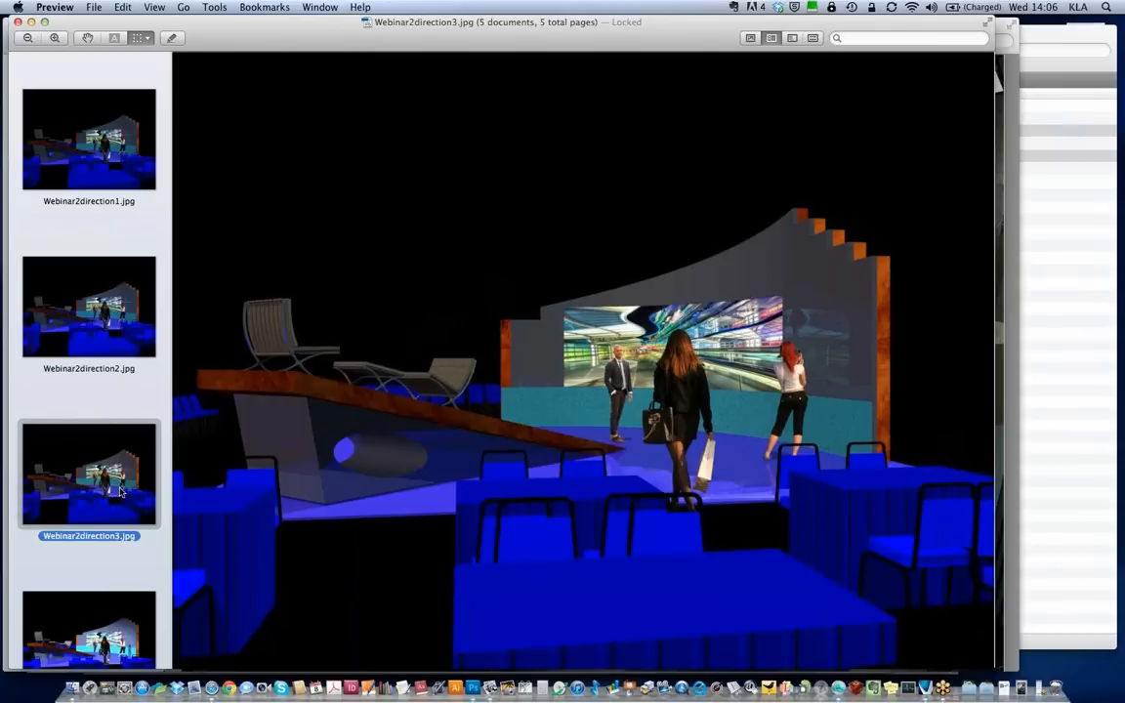
{"action": "left_click", "coordinate": [122, 323]}
{"action": "left_click", "coordinate": [118, 499]}
Display the Webinar2spots.jpg rendering and examine how its spotlights light the stage set
{"action": "scroll", "coordinate": [118, 499], "scroll_direction": "down", "scroll_amount": 4}
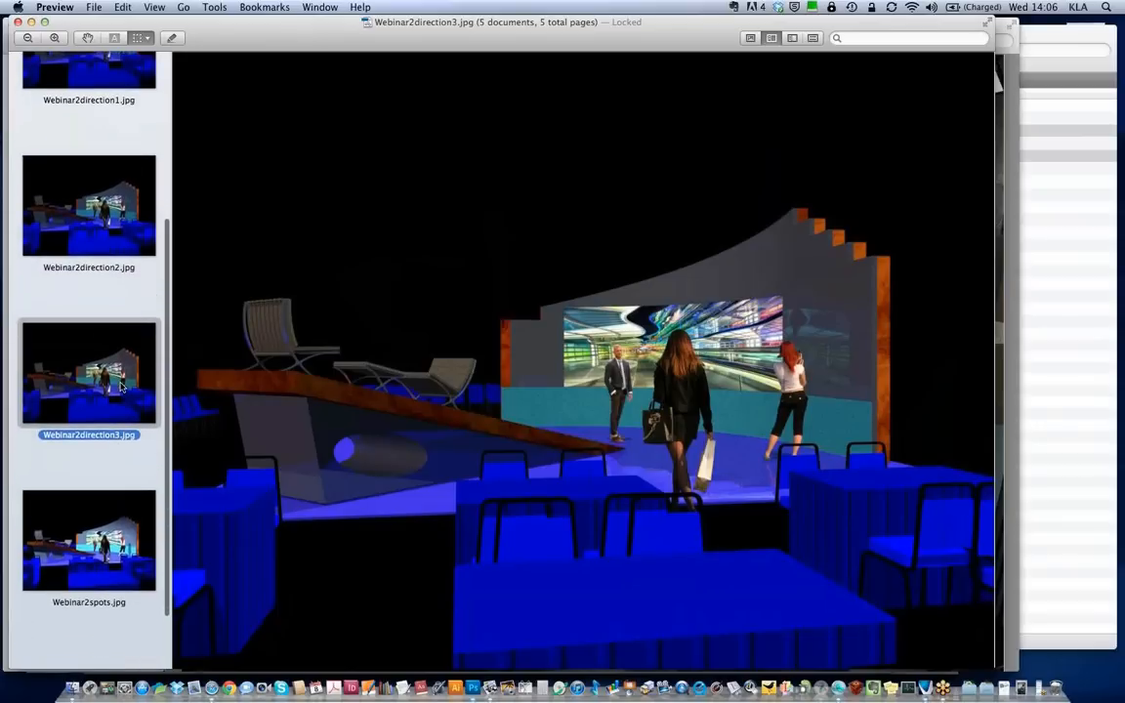
{"action": "scroll", "coordinate": [122, 476], "scroll_direction": "down", "scroll_amount": 3}
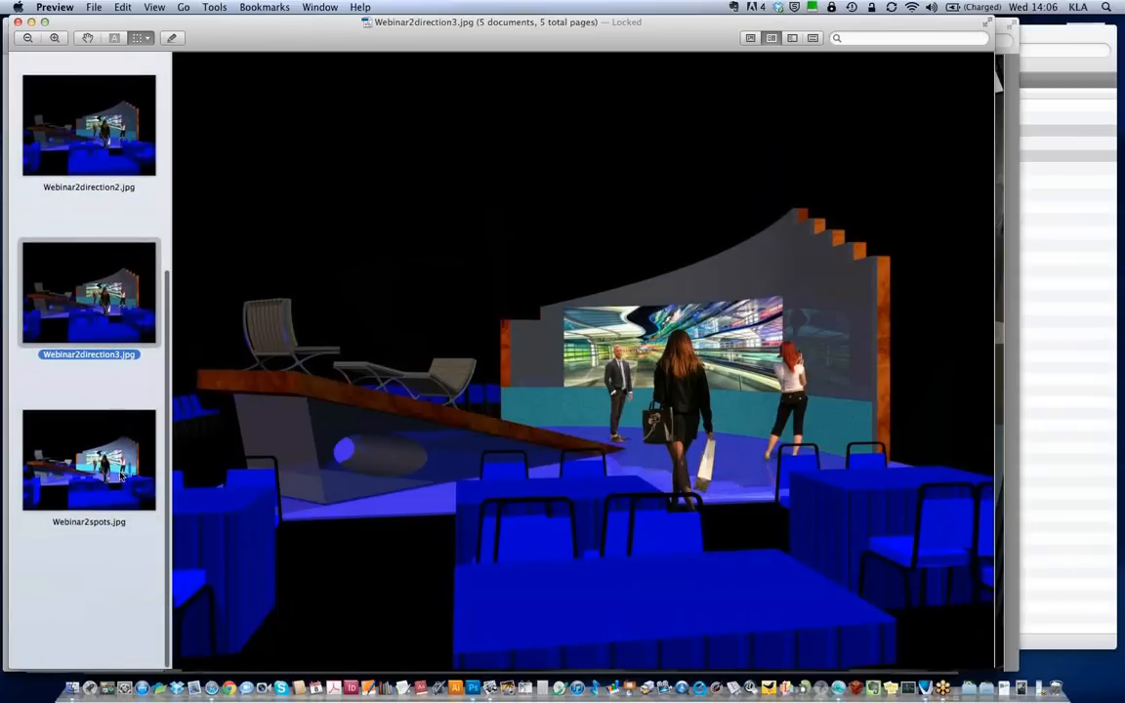
{"action": "left_click", "coordinate": [121, 475]}
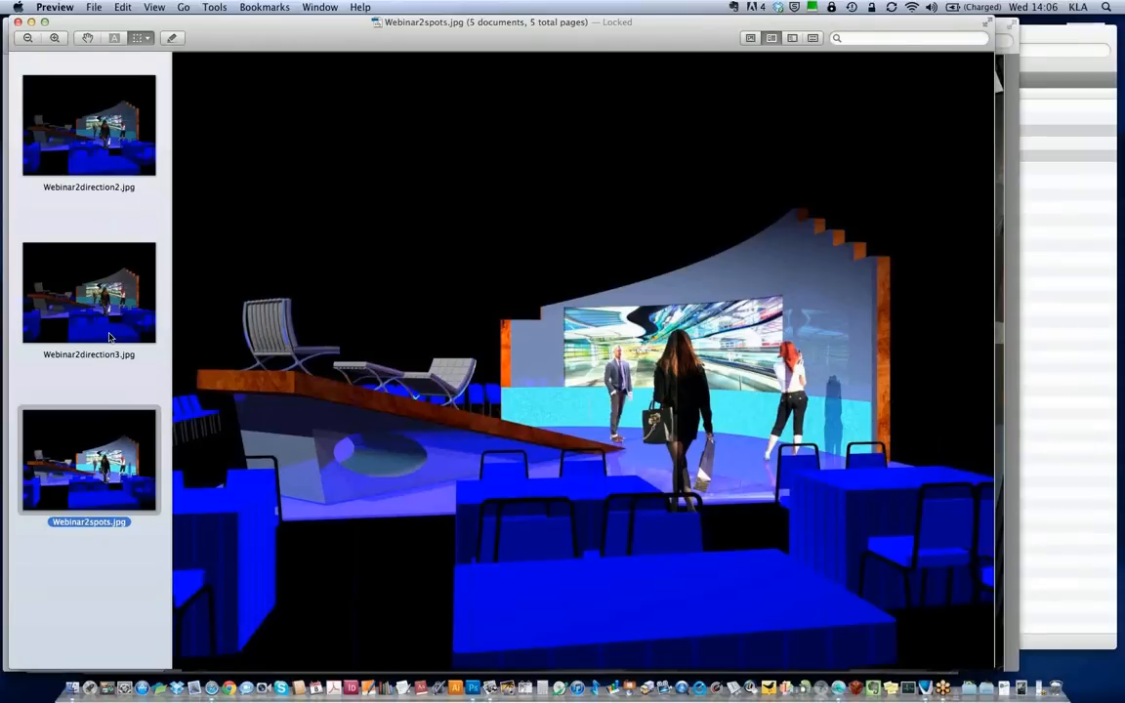
{"action": "scroll", "coordinate": [110, 337], "scroll_direction": "up", "scroll_amount": 5}
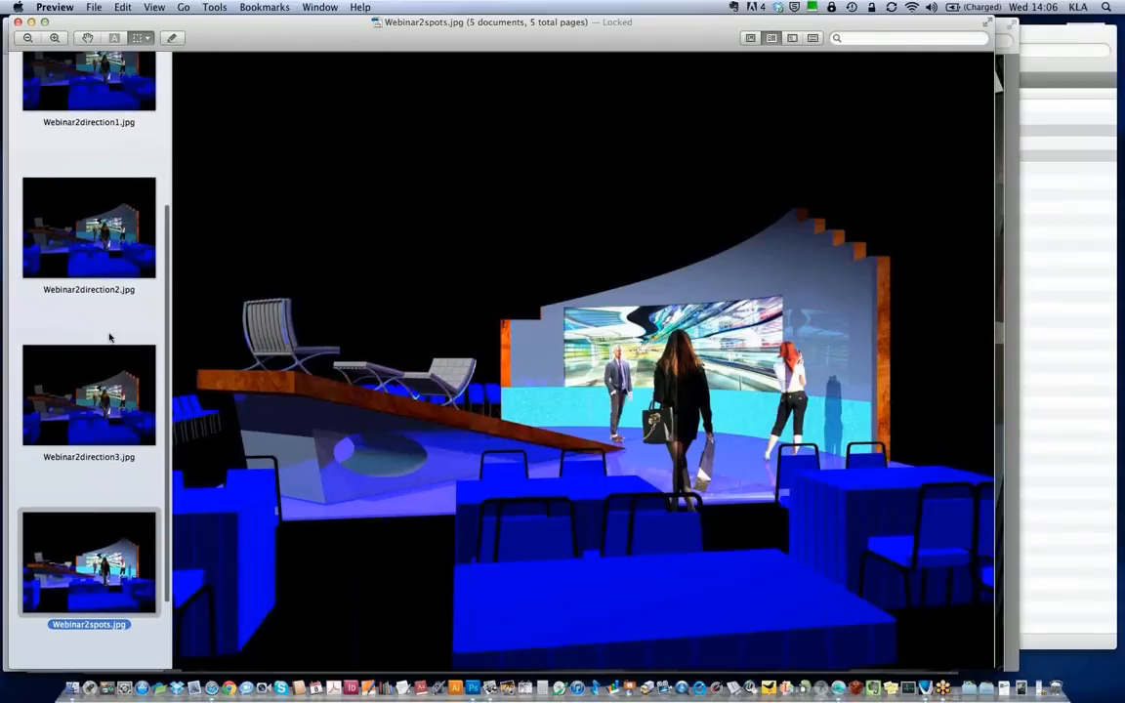
{"action": "scroll", "coordinate": [111, 337], "scroll_direction": "up", "scroll_amount": 3}
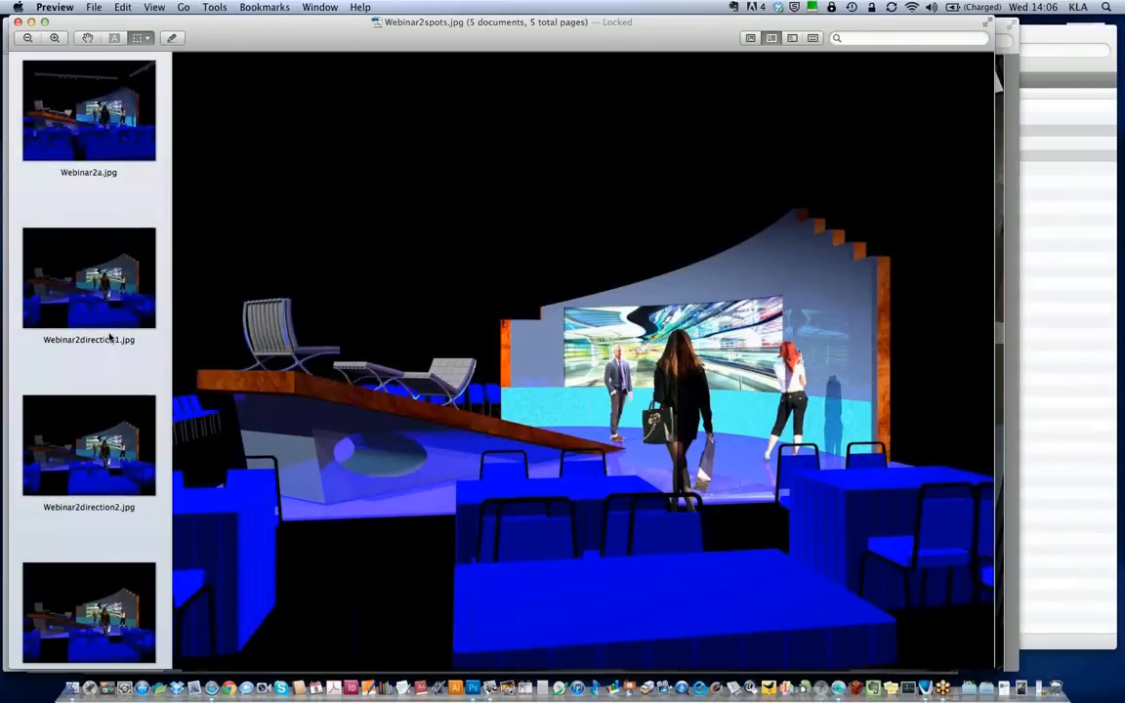
{"action": "scroll", "coordinate": [111, 337], "scroll_direction": "up", "scroll_amount": 2}
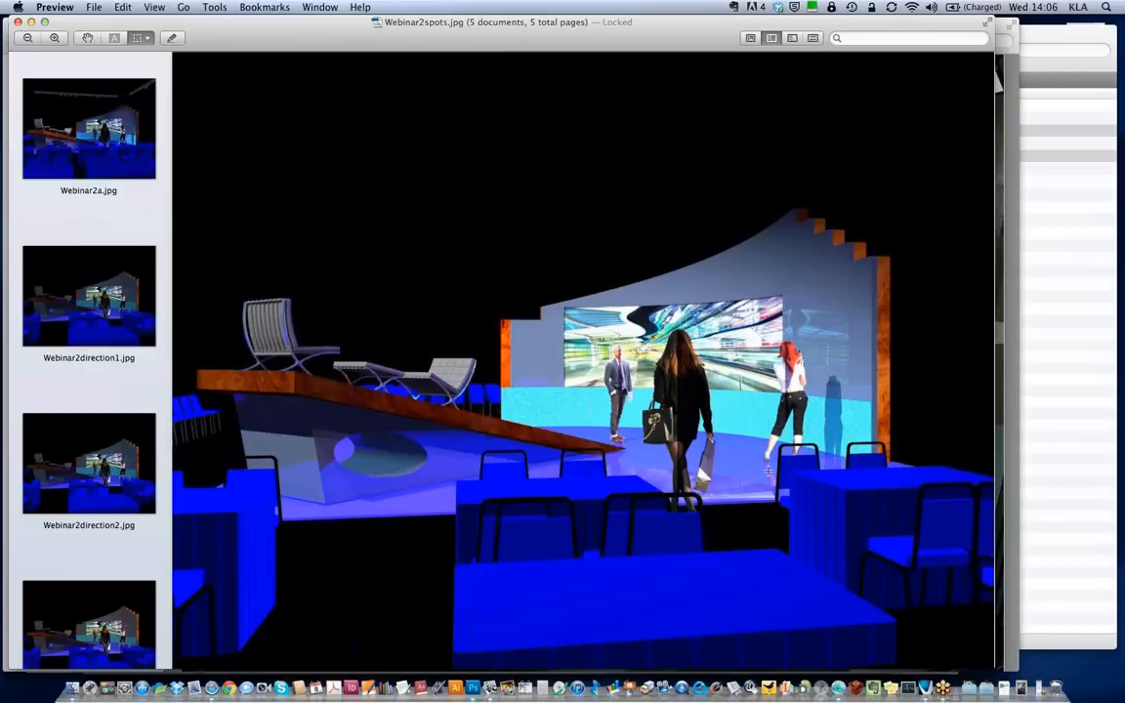
Switch to the trade show drawing in Vectorworks and make the Directional Lights design layer visible
{"action": "left_click", "coordinate": [839, 695]}
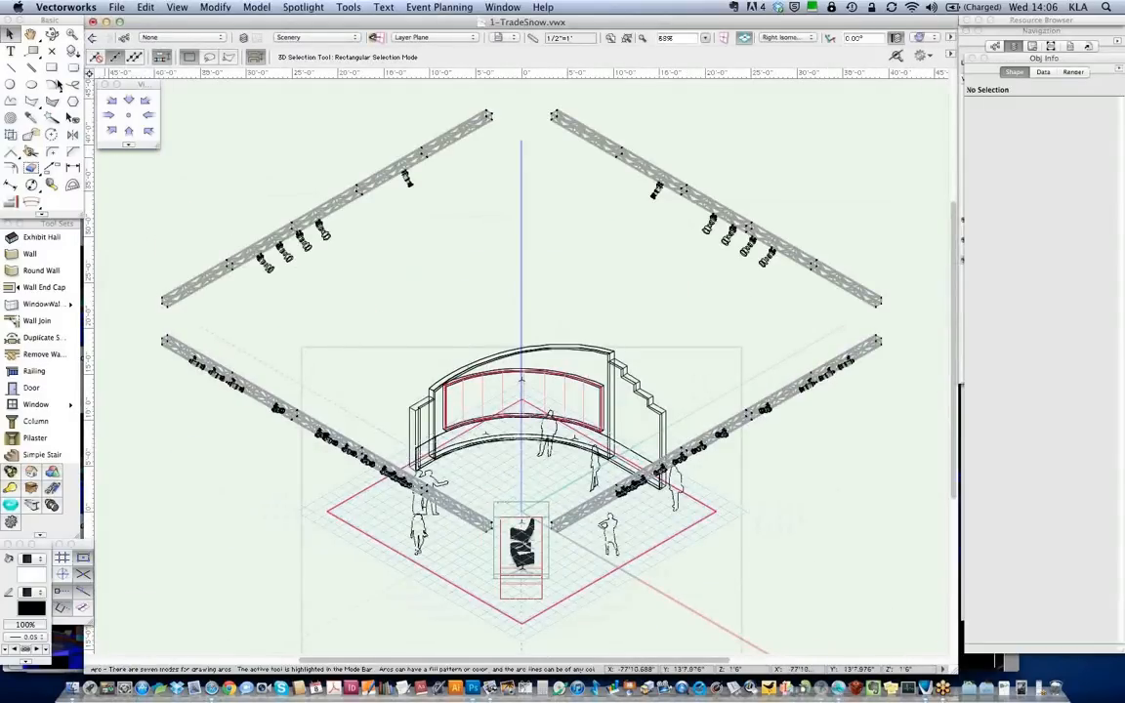
{"action": "left_click", "coordinate": [54, 35]}
{"action": "left_click", "coordinate": [523, 510]}
{"action": "left_click_drag", "start_coordinate": [523, 510], "coordinate": [534, 390]}
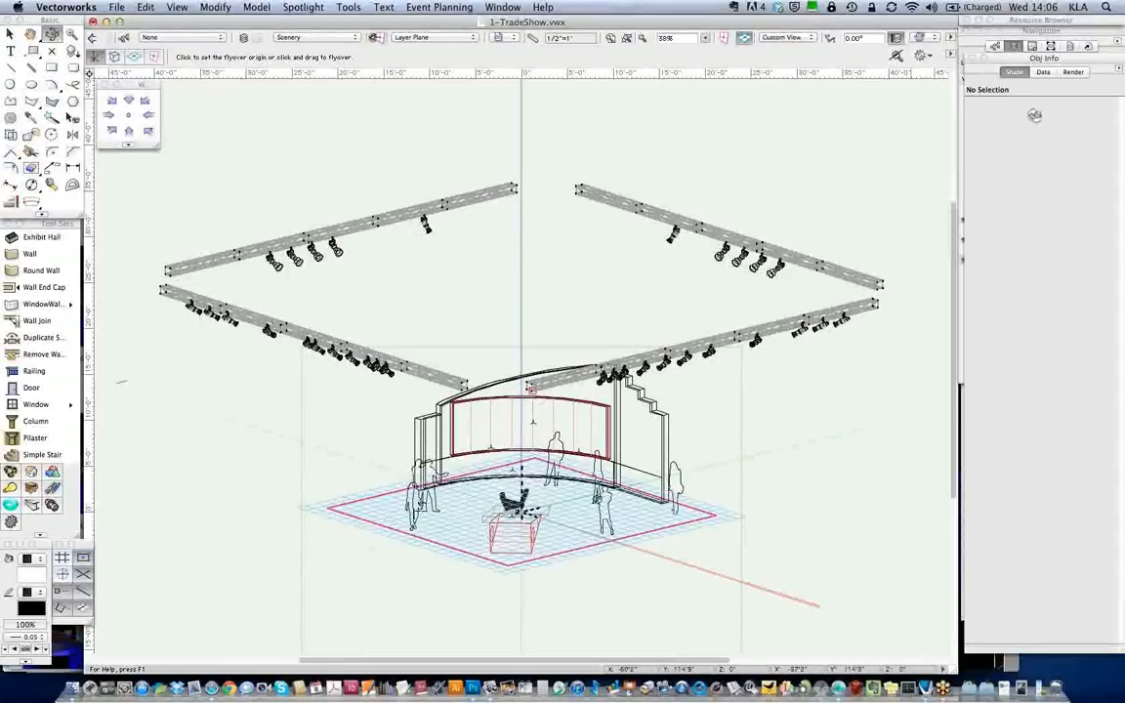
{"action": "left_click", "coordinate": [1048, 33]}
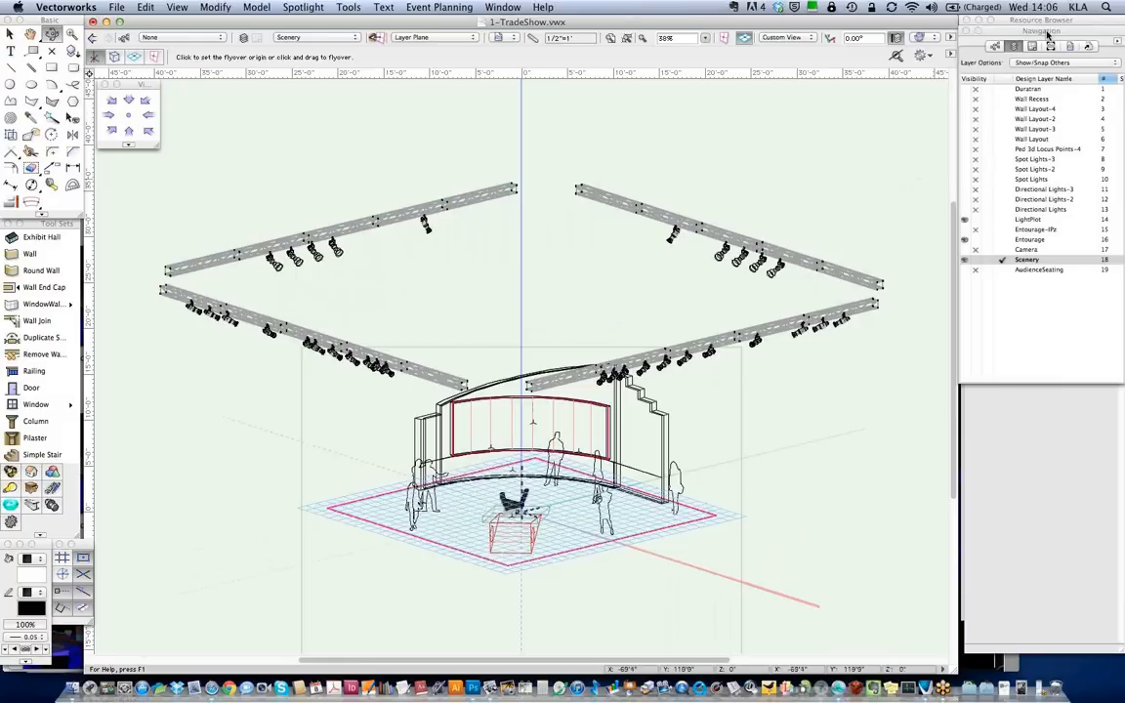
{"action": "left_click", "coordinate": [969, 211]}
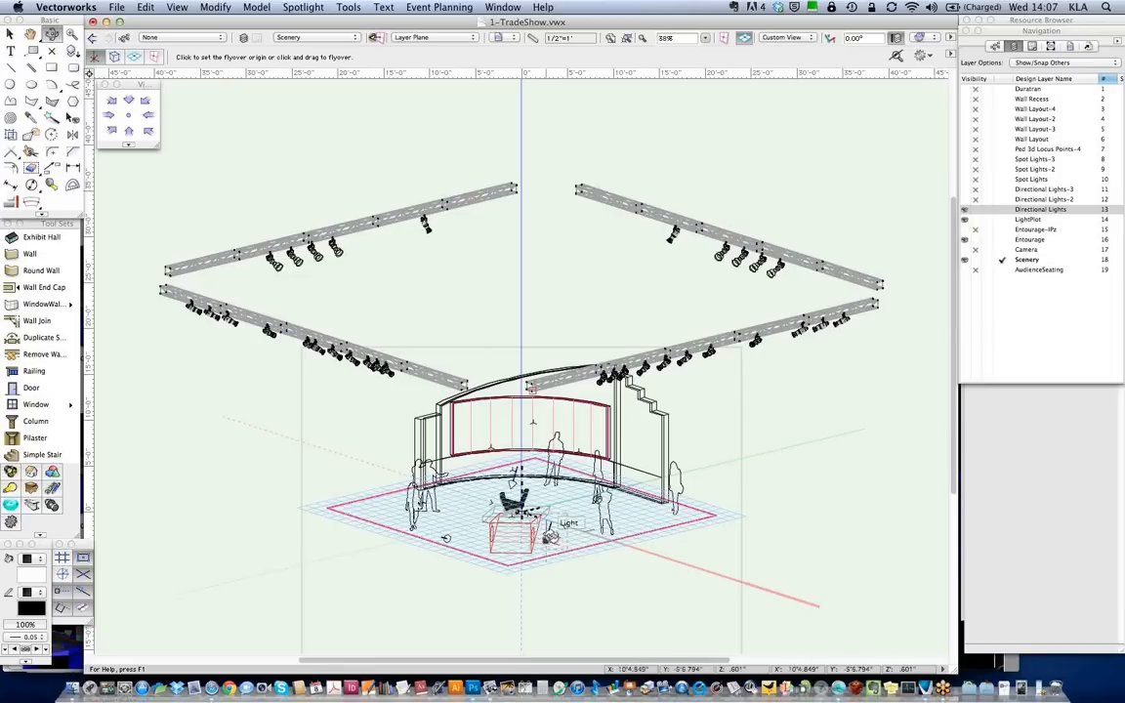
Make Directional Lights the active layer and select the Key Light on the booth floor beside the pedestal
{"action": "key", "text": "x"}
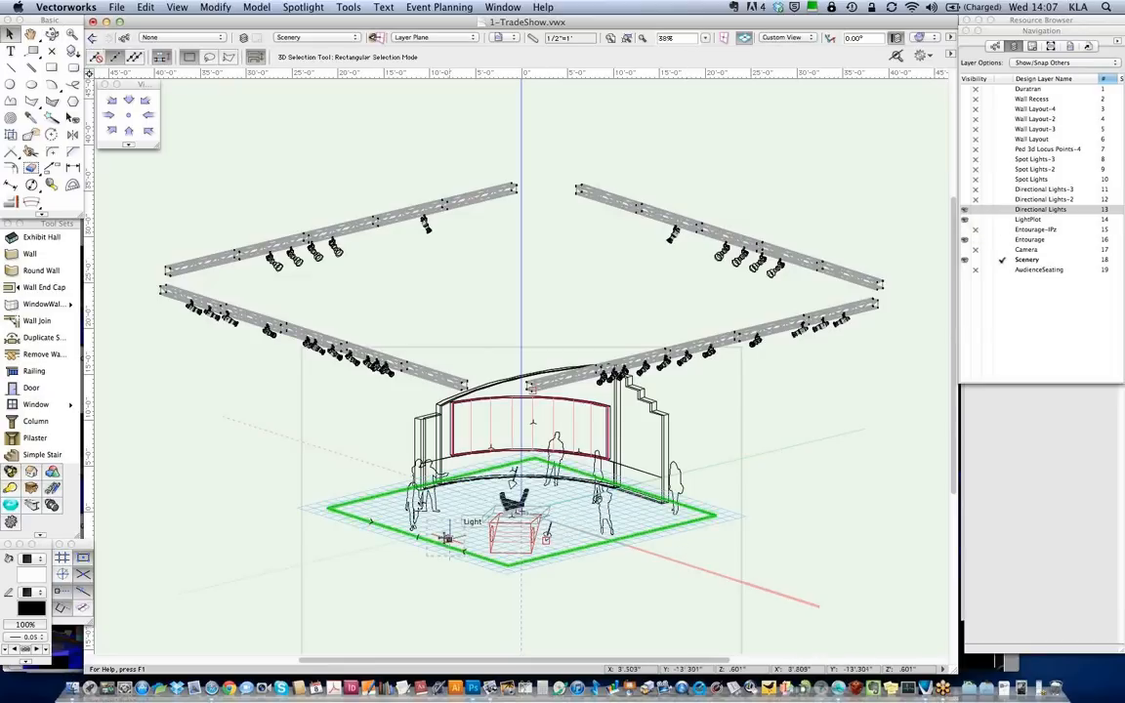
{"action": "left_click", "coordinate": [448, 535]}
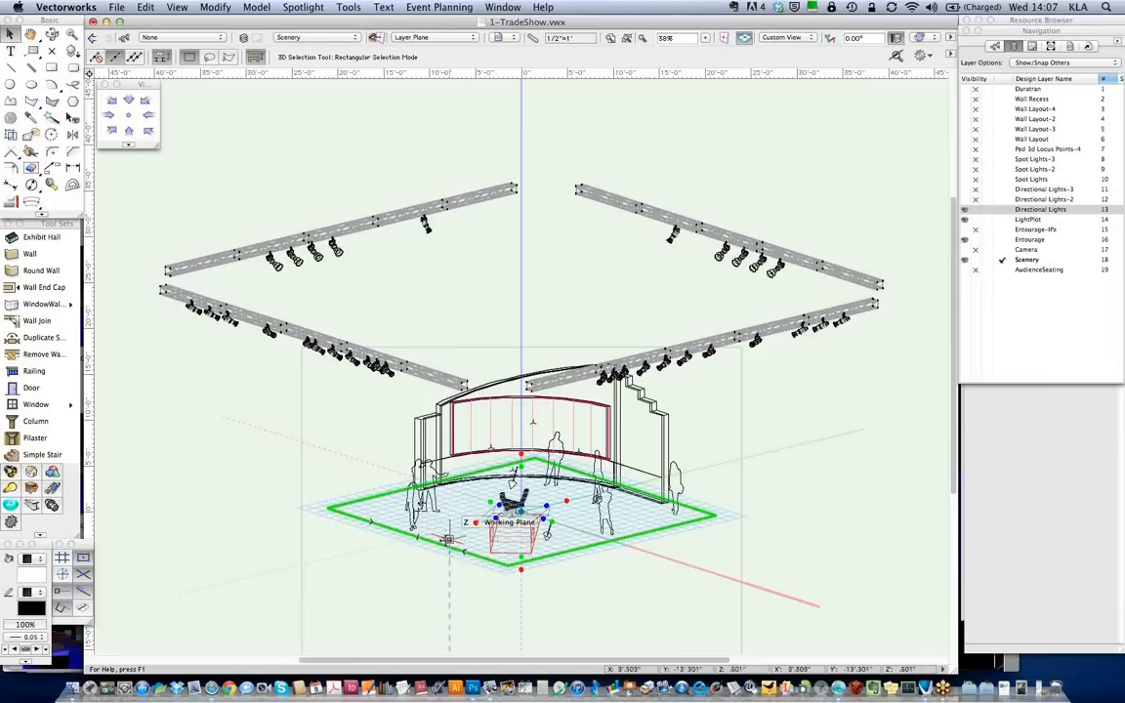
{"action": "left_click", "coordinate": [447, 538]}
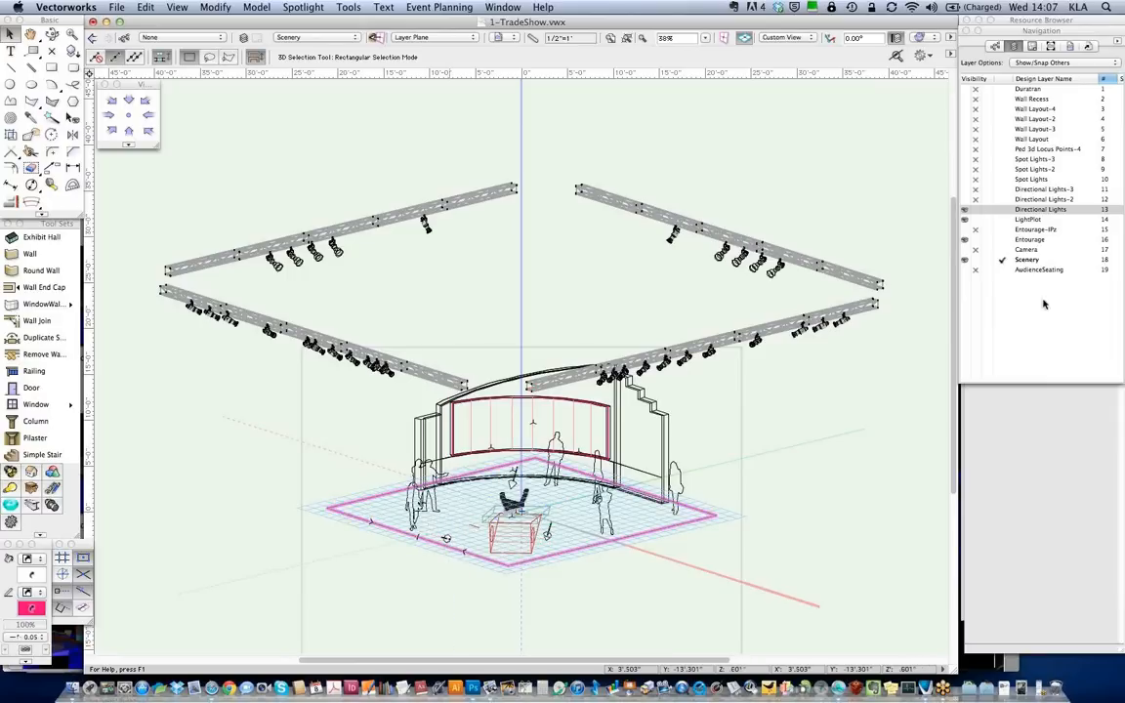
{"action": "left_click", "coordinate": [1043, 209]}
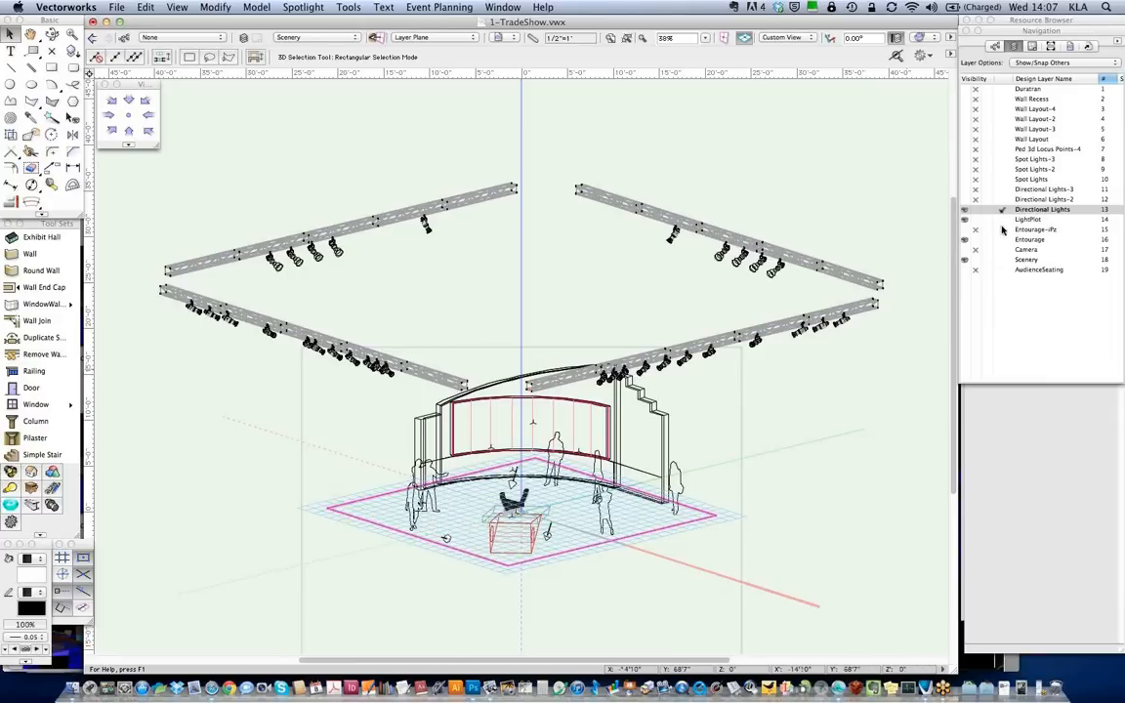
{"action": "left_click", "coordinate": [448, 537]}
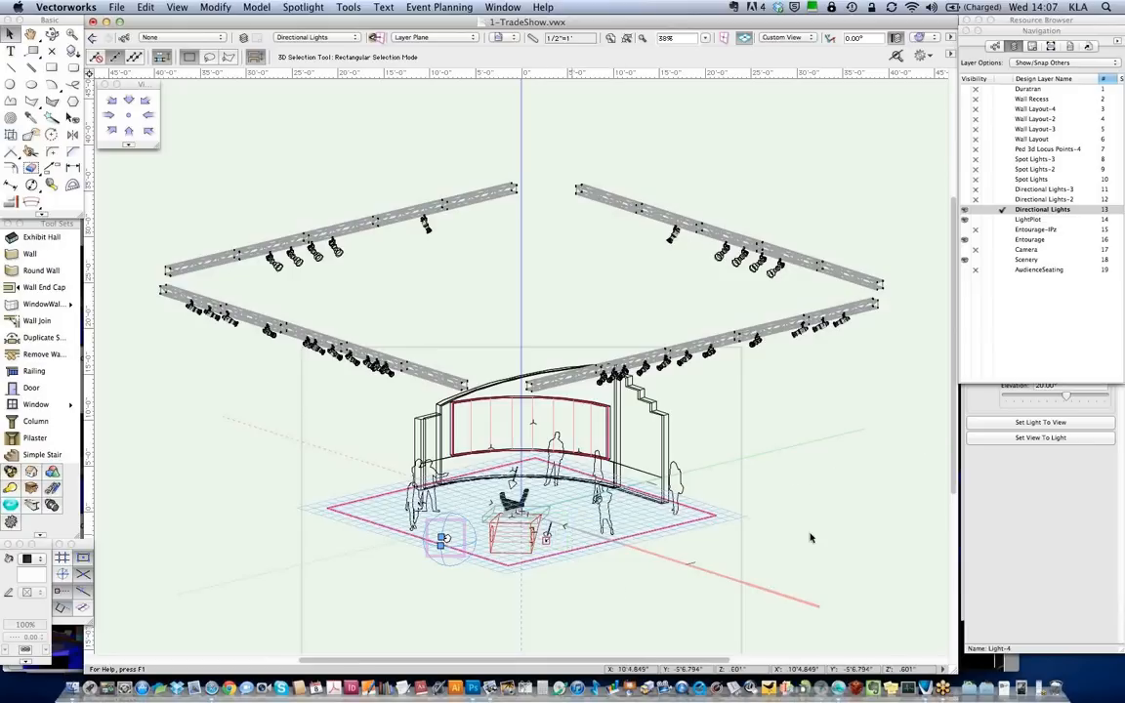
{"action": "left_click", "coordinate": [547, 533]}
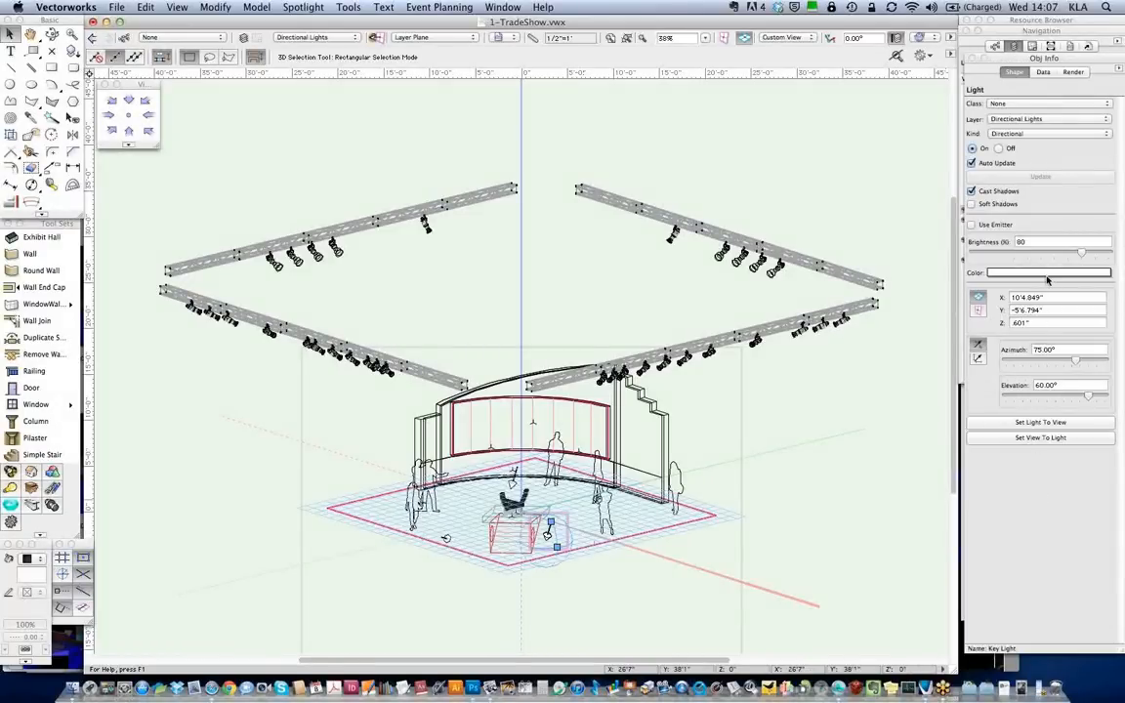
Set the Key Light's color to a pinkish red from the color wheel
{"action": "left_click", "coordinate": [1048, 278]}
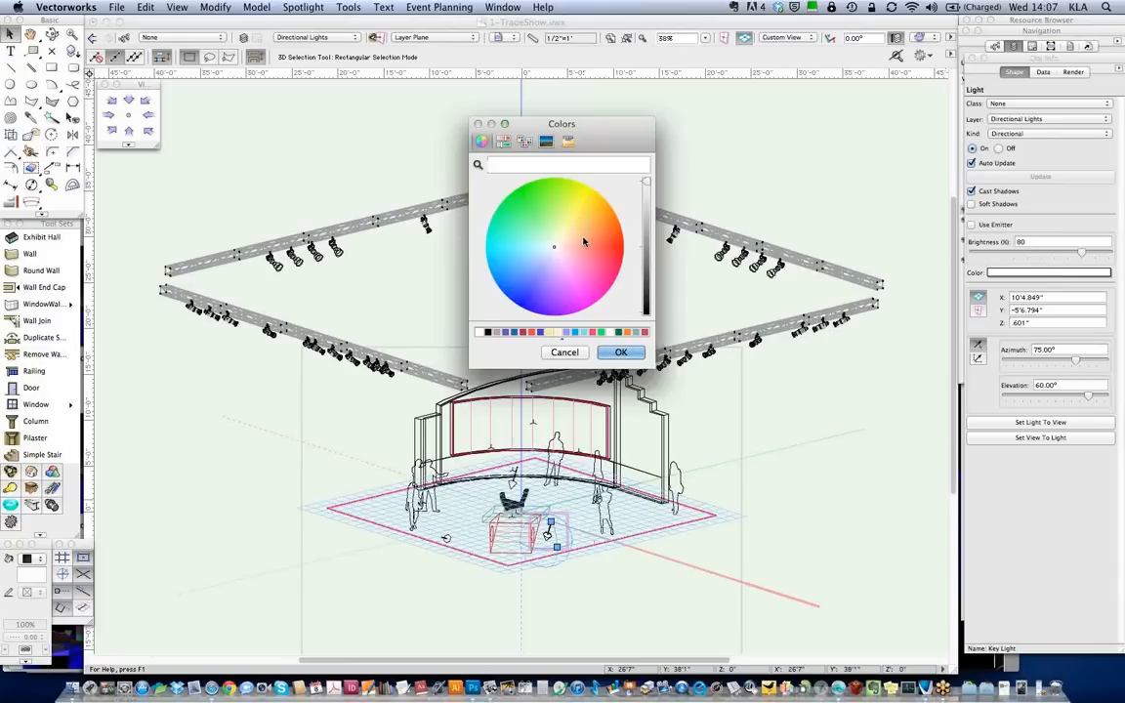
{"action": "left_click", "coordinate": [584, 242]}
{"action": "left_click", "coordinate": [601, 264]}
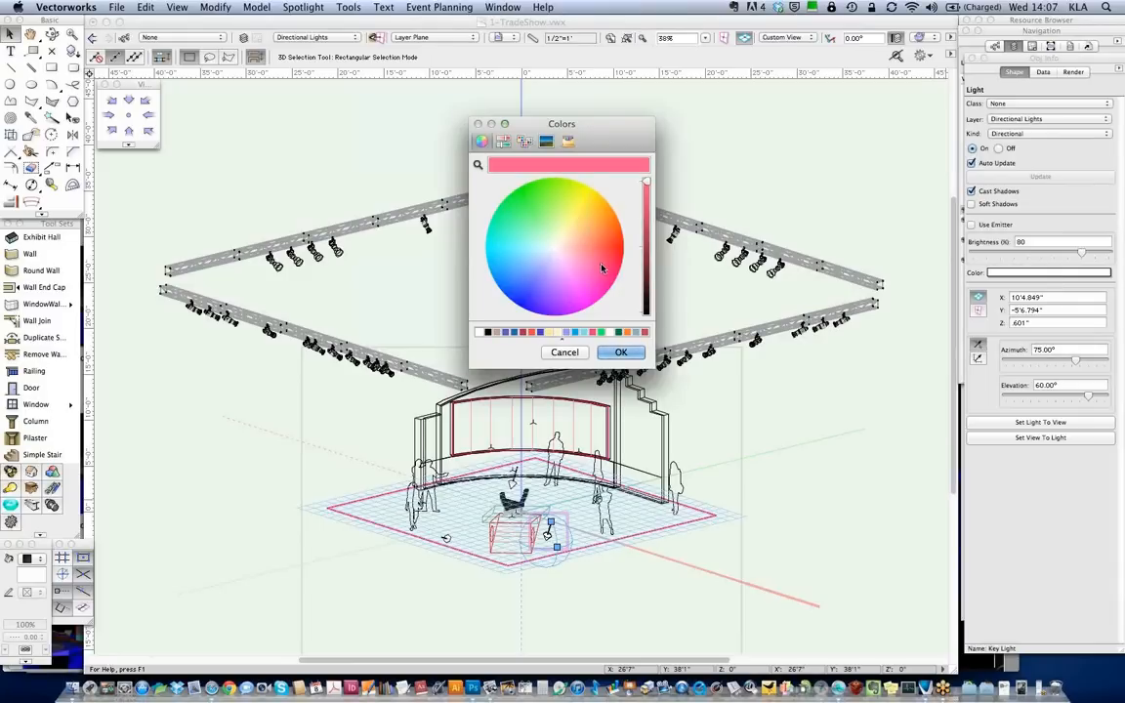
{"action": "left_click", "coordinate": [620, 351]}
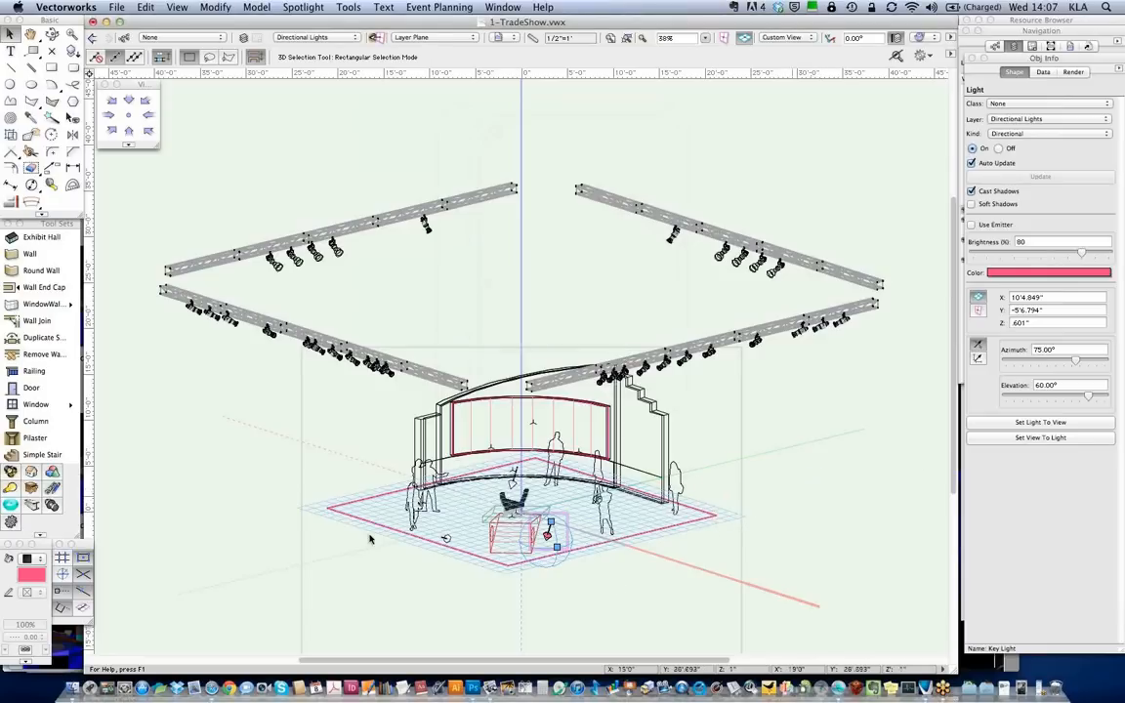
Set the Key Light's color to a dark blue from the Spotlight Rosco Colors palette through its solid fill
{"action": "left_click", "coordinate": [30, 582]}
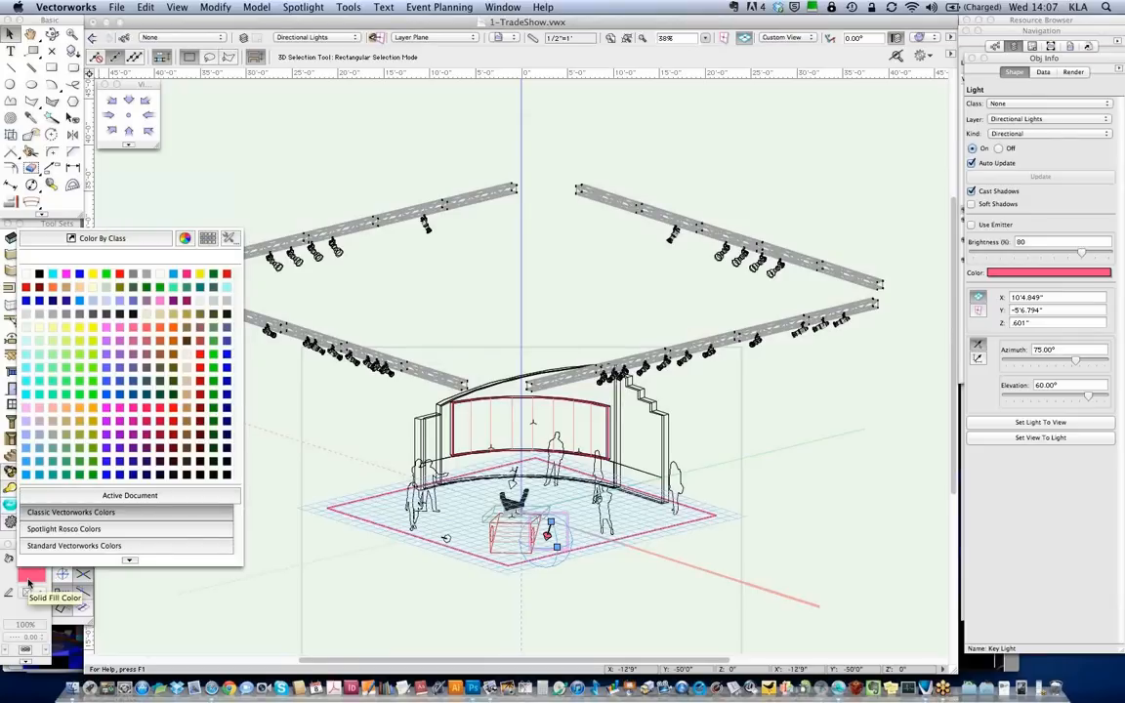
{"action": "left_click", "coordinate": [113, 532]}
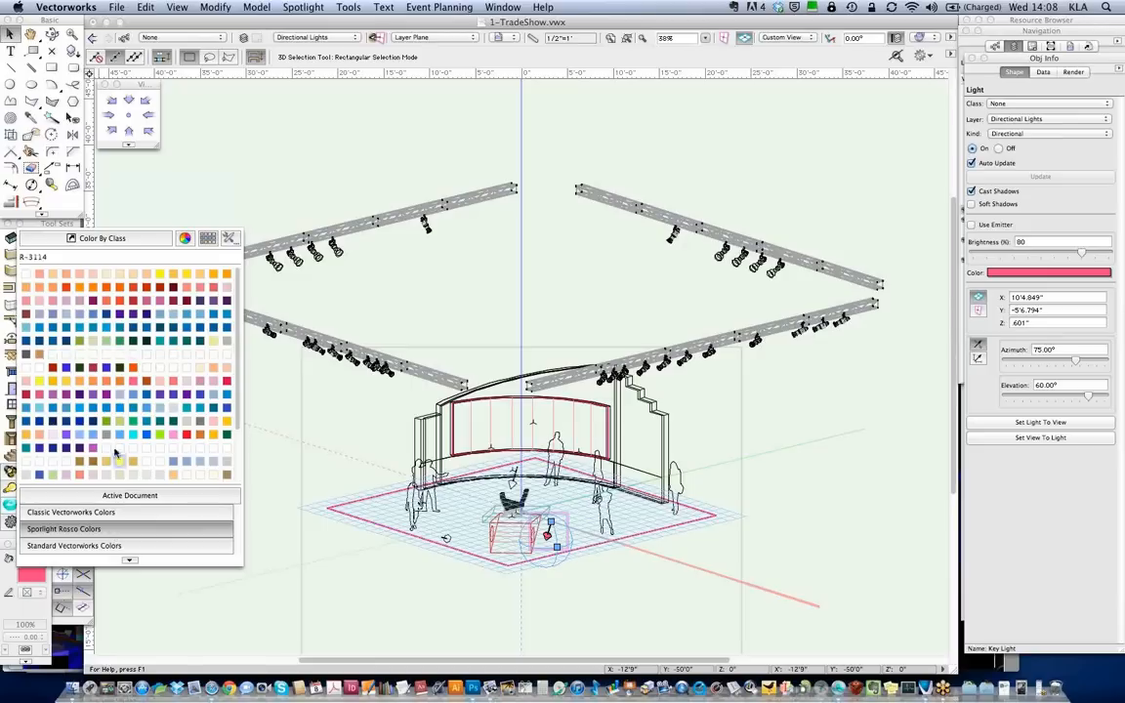
{"action": "left_click", "coordinate": [109, 314]}
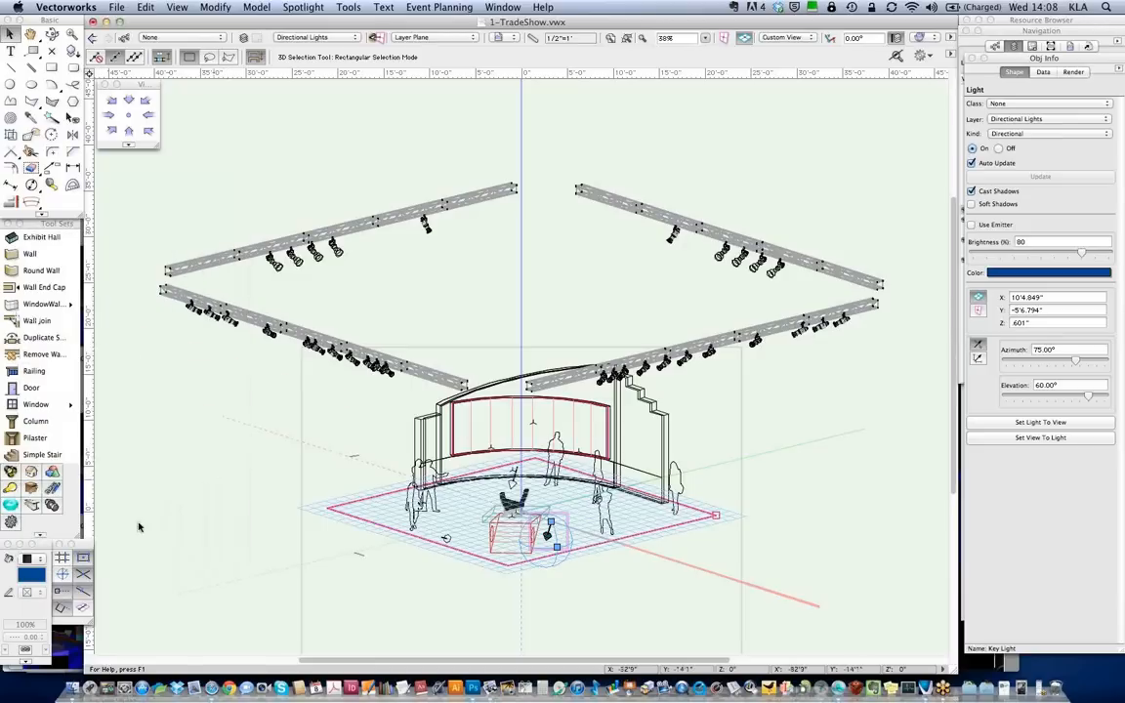
Activate the Spotlight Lee, Gam, GoboMan and Apollo color palettes in the Color Palette Manager
{"action": "left_click", "coordinate": [40, 577]}
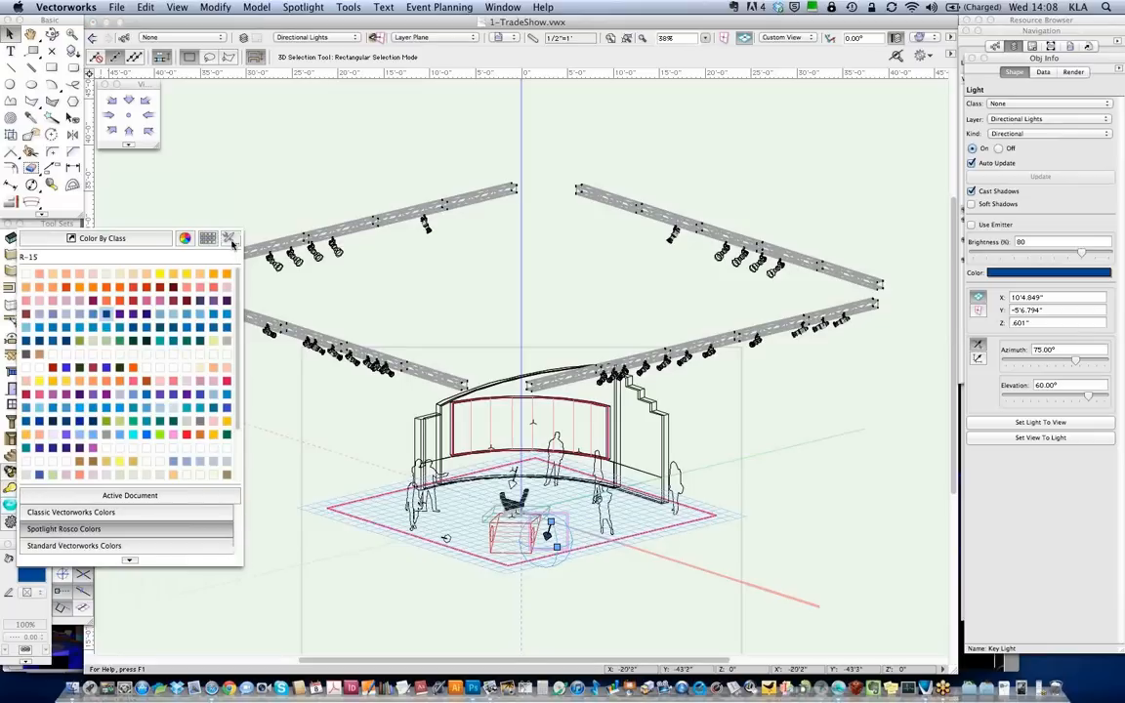
{"action": "left_click", "coordinate": [231, 242]}
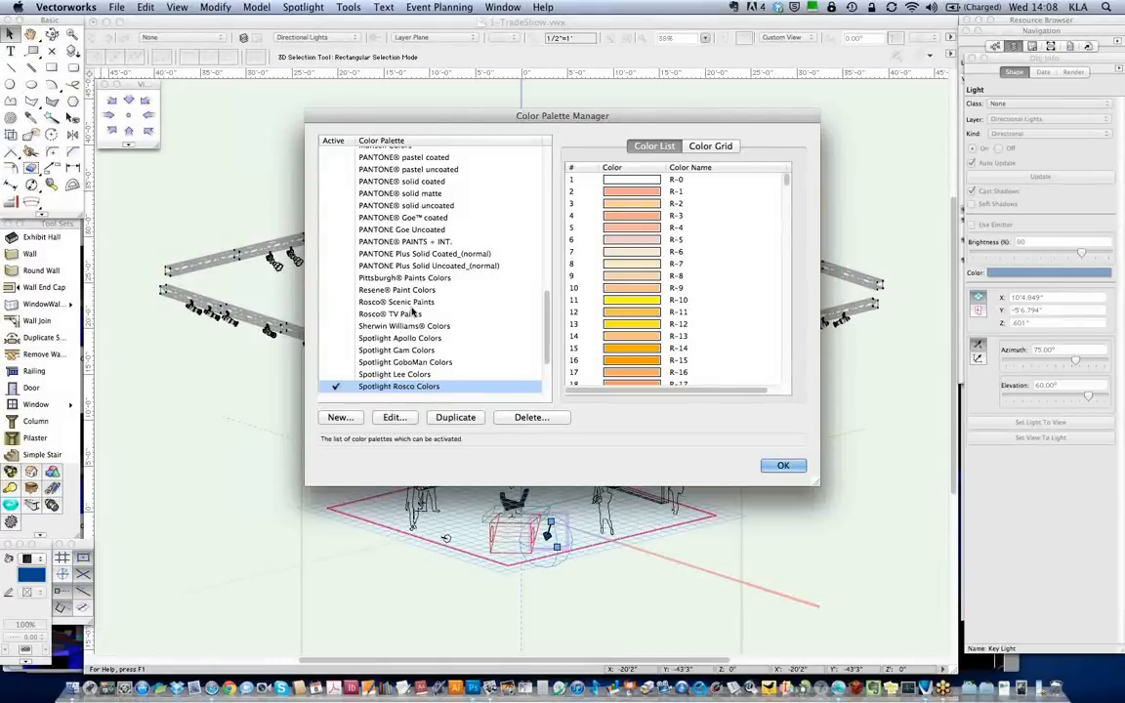
{"action": "scroll", "coordinate": [413, 310], "scroll_direction": "up", "scroll_amount": 5}
{"action": "scroll", "coordinate": [413, 313], "scroll_direction": "down", "scroll_amount": 2}
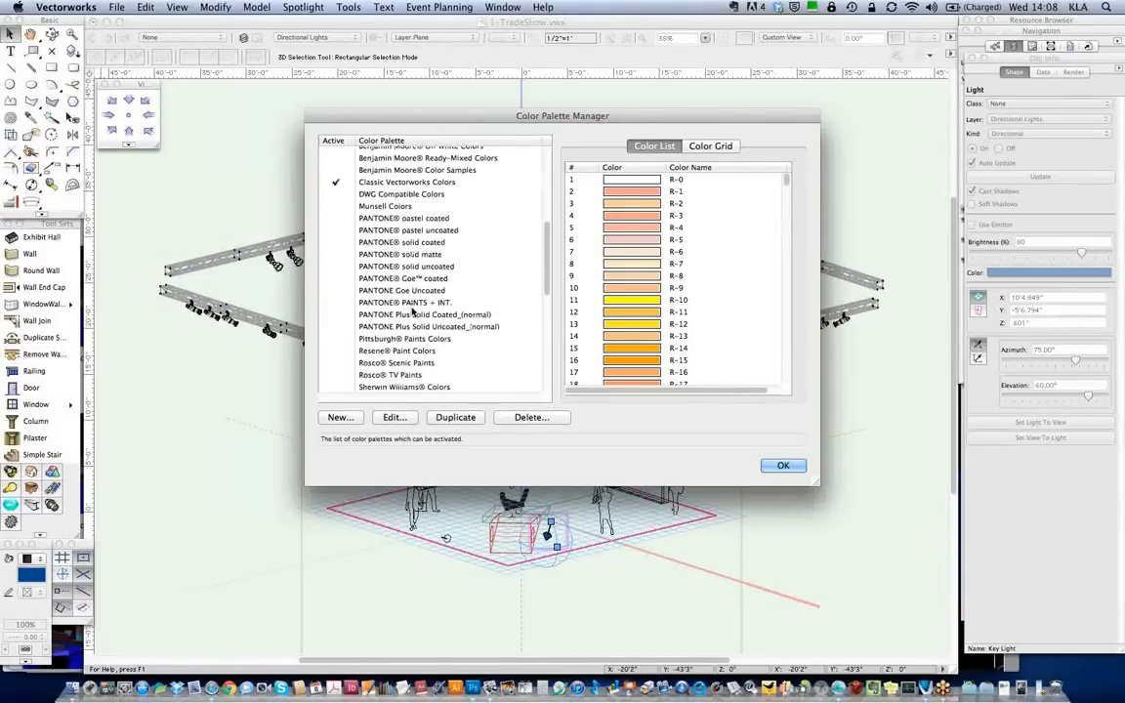
{"action": "scroll", "coordinate": [414, 310], "scroll_direction": "down", "scroll_amount": 3}
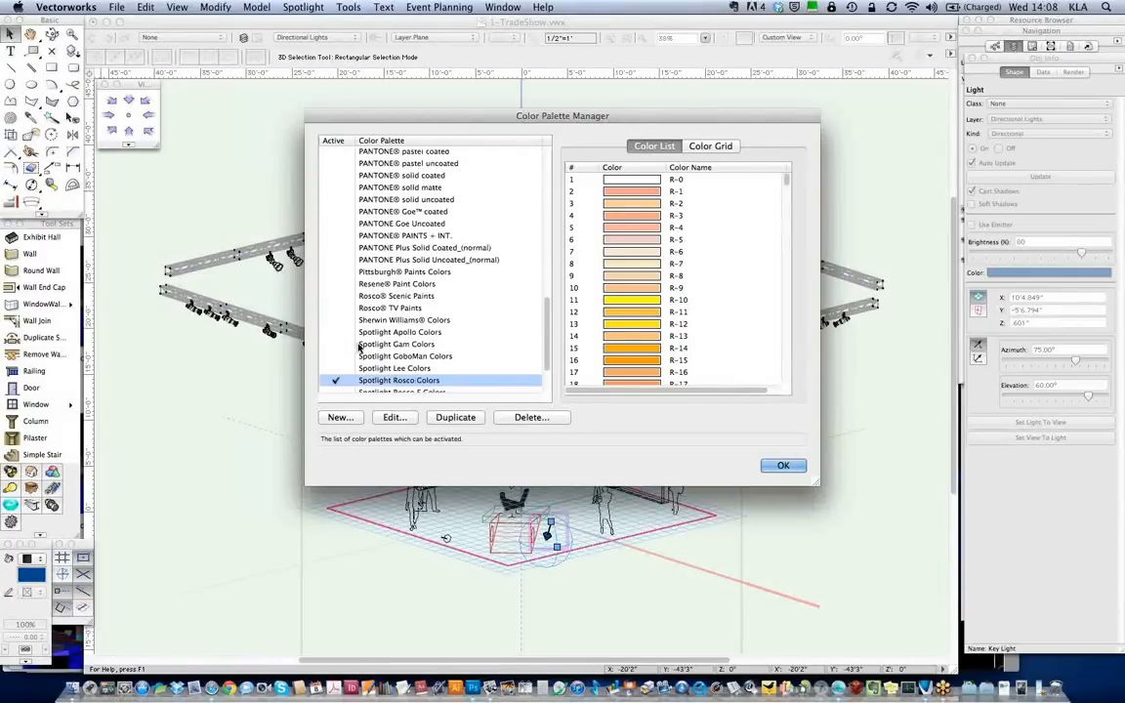
{"action": "scroll", "coordinate": [351, 347], "scroll_direction": "down", "scroll_amount": 1}
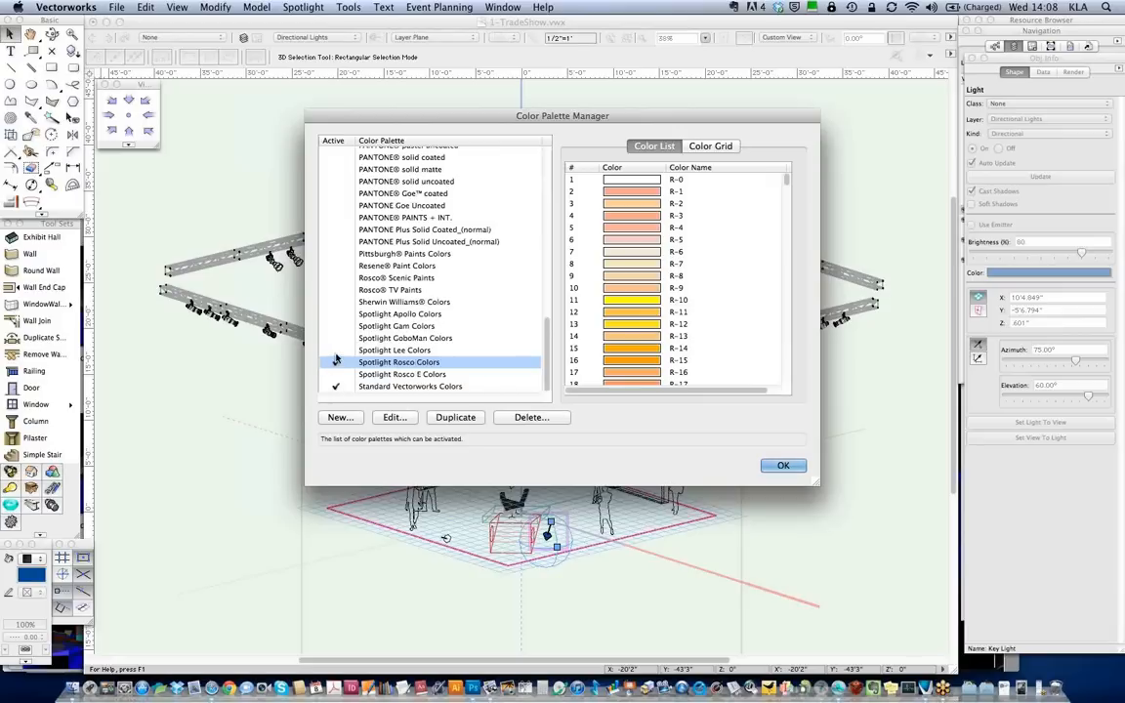
{"action": "left_click", "coordinate": [335, 350]}
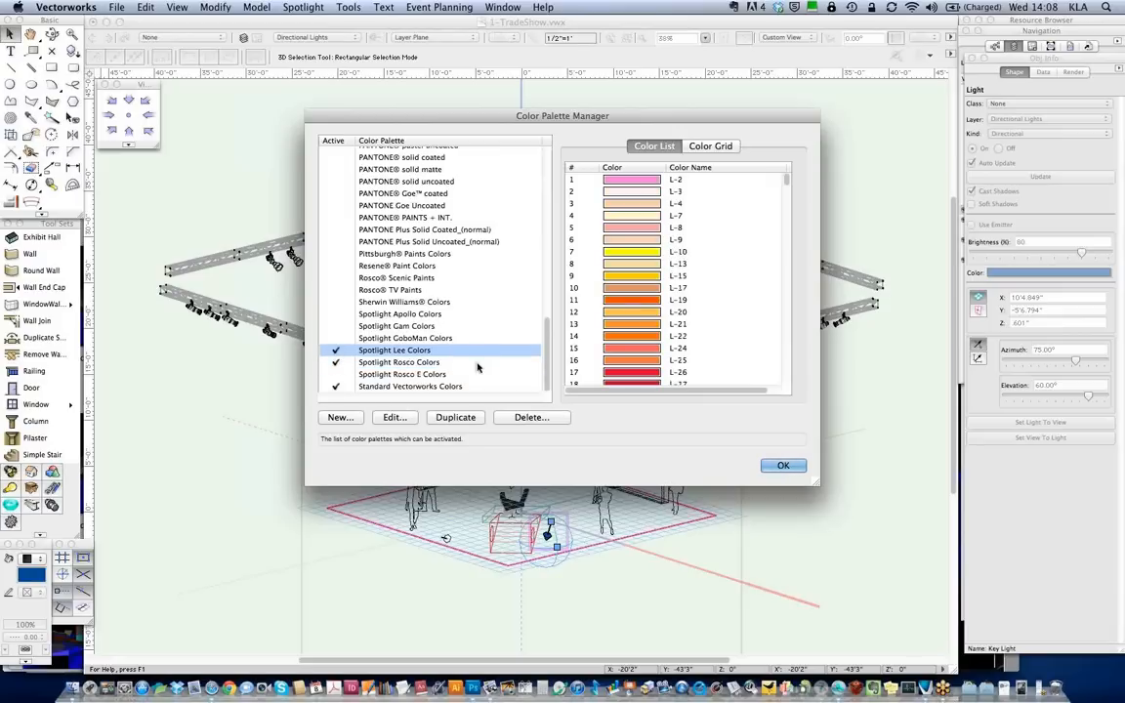
{"action": "left_click", "coordinate": [335, 325]}
{"action": "left_click", "coordinate": [335, 338]}
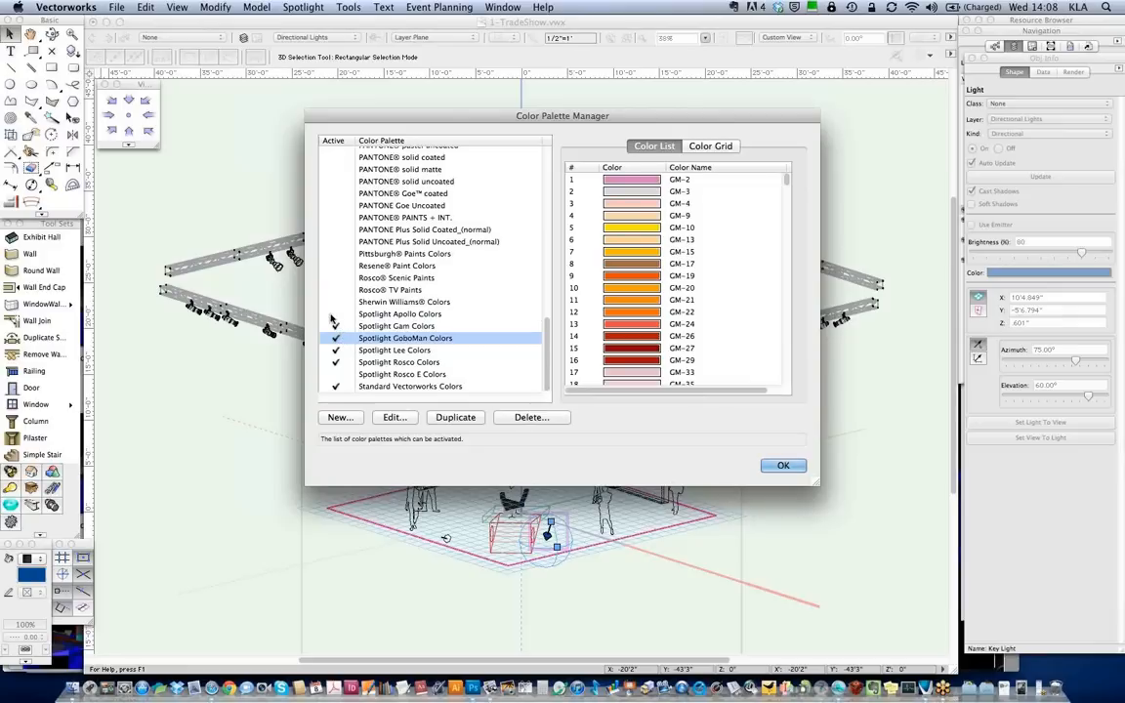
{"action": "left_click", "coordinate": [332, 313]}
Activate the Benjamin Moore Color Preview palette and accept the color palette changes
{"action": "scroll", "coordinate": [484, 342], "scroll_direction": "up", "scroll_amount": 3}
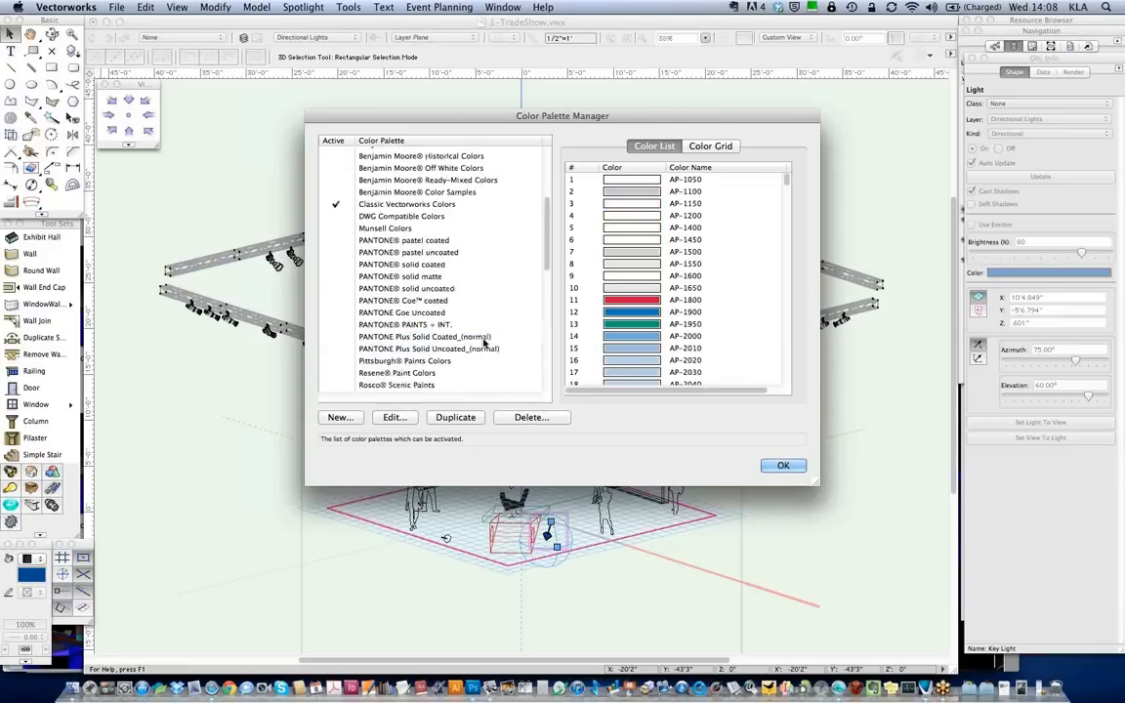
{"action": "scroll", "coordinate": [484, 342], "scroll_direction": "up", "scroll_amount": 2}
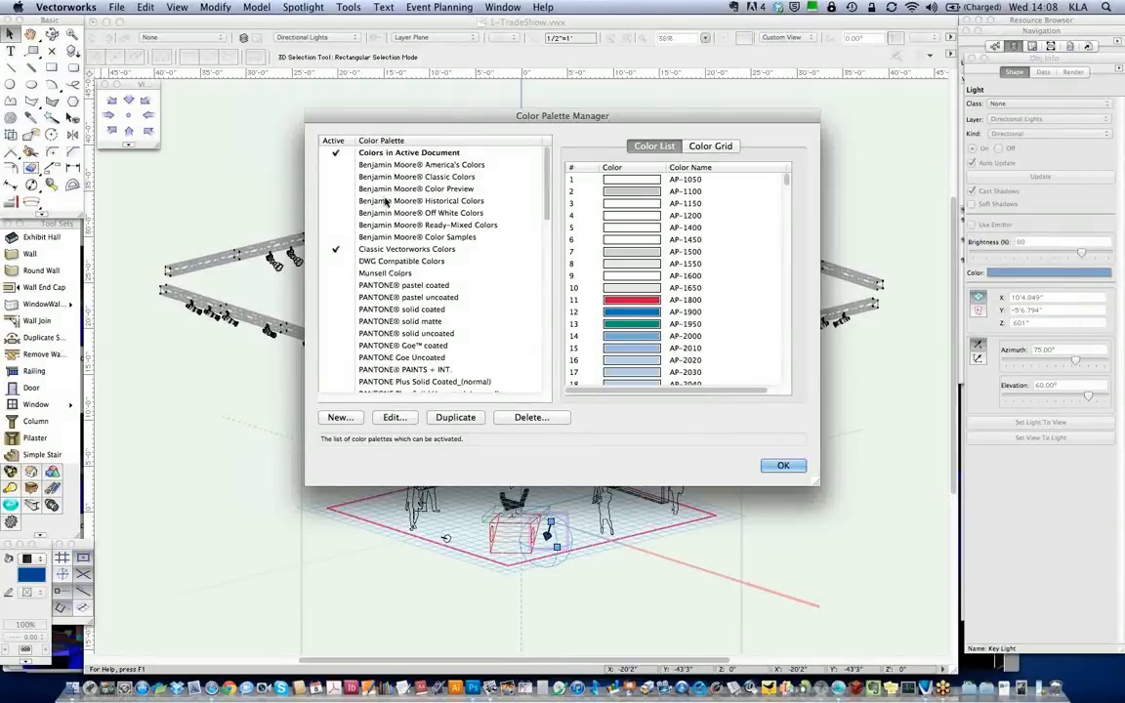
{"action": "left_click", "coordinate": [335, 189]}
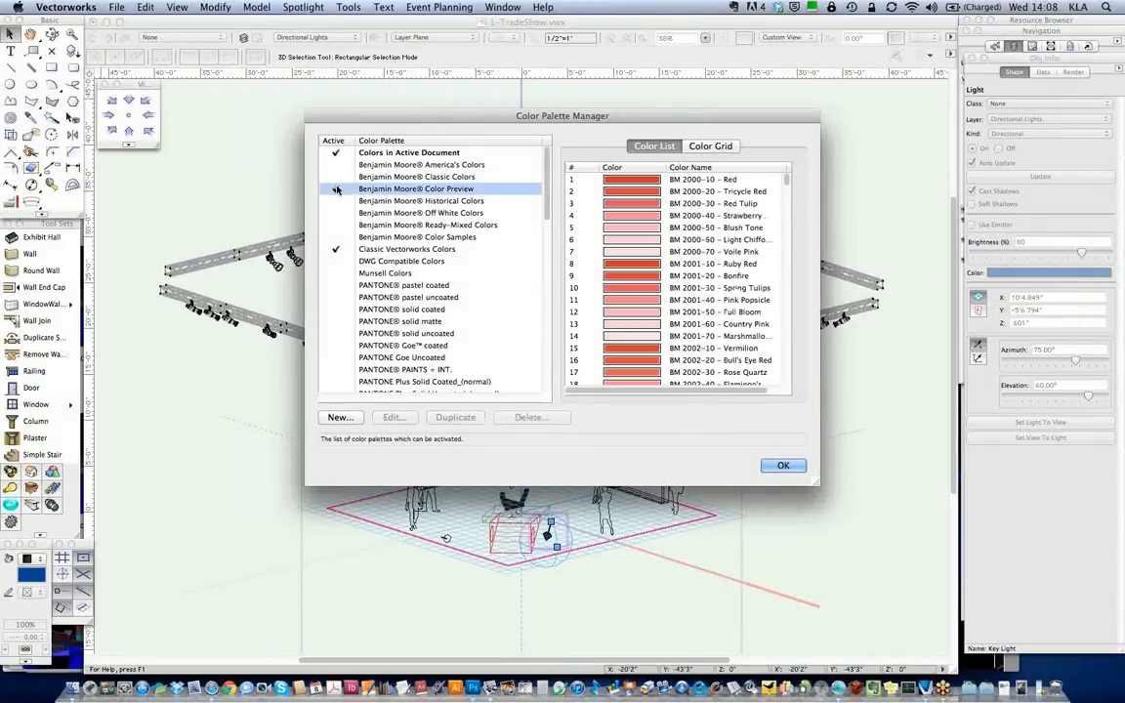
{"action": "left_click", "coordinate": [785, 466]}
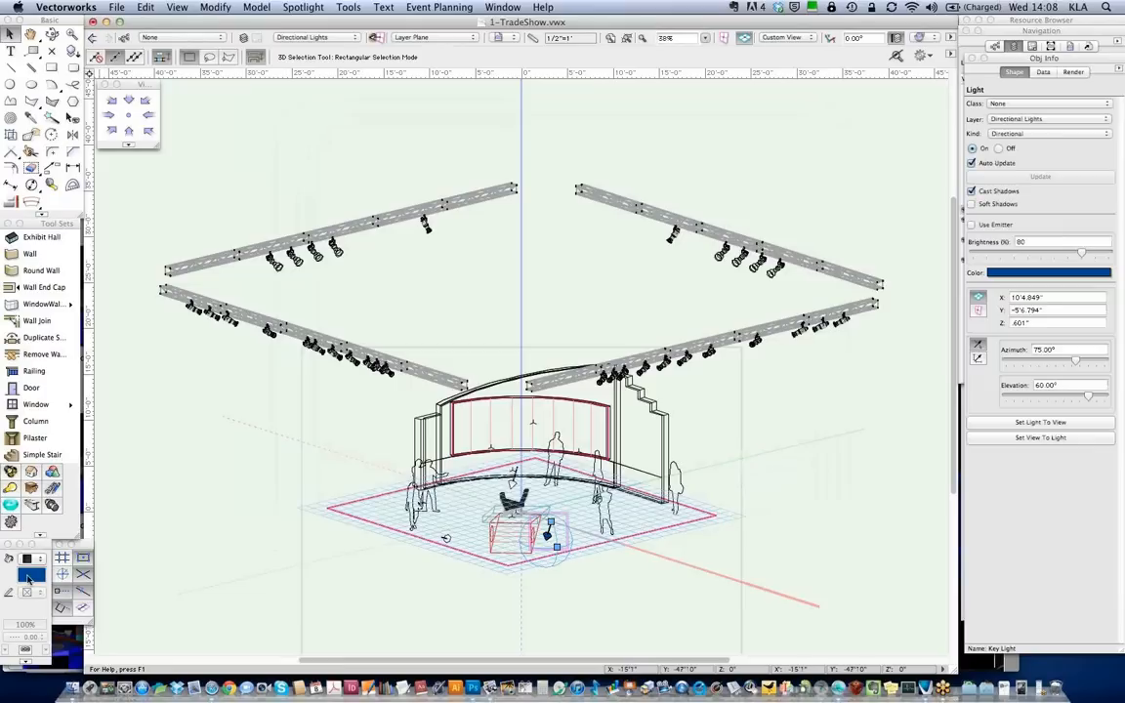
Set the Key Light's color to a pale pinkish violet from the Spotlight Lee Colors palette through its solid fill
{"action": "left_click", "coordinate": [30, 576]}
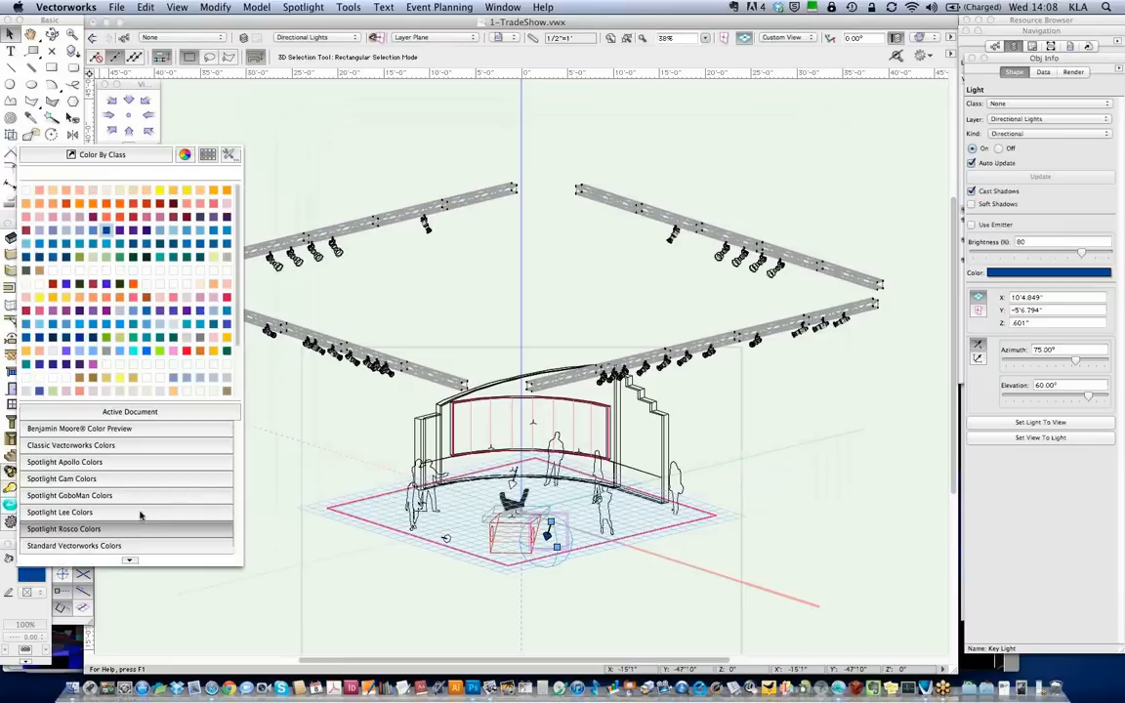
{"action": "left_click", "coordinate": [139, 513]}
{"action": "left_click", "coordinate": [133, 362]}
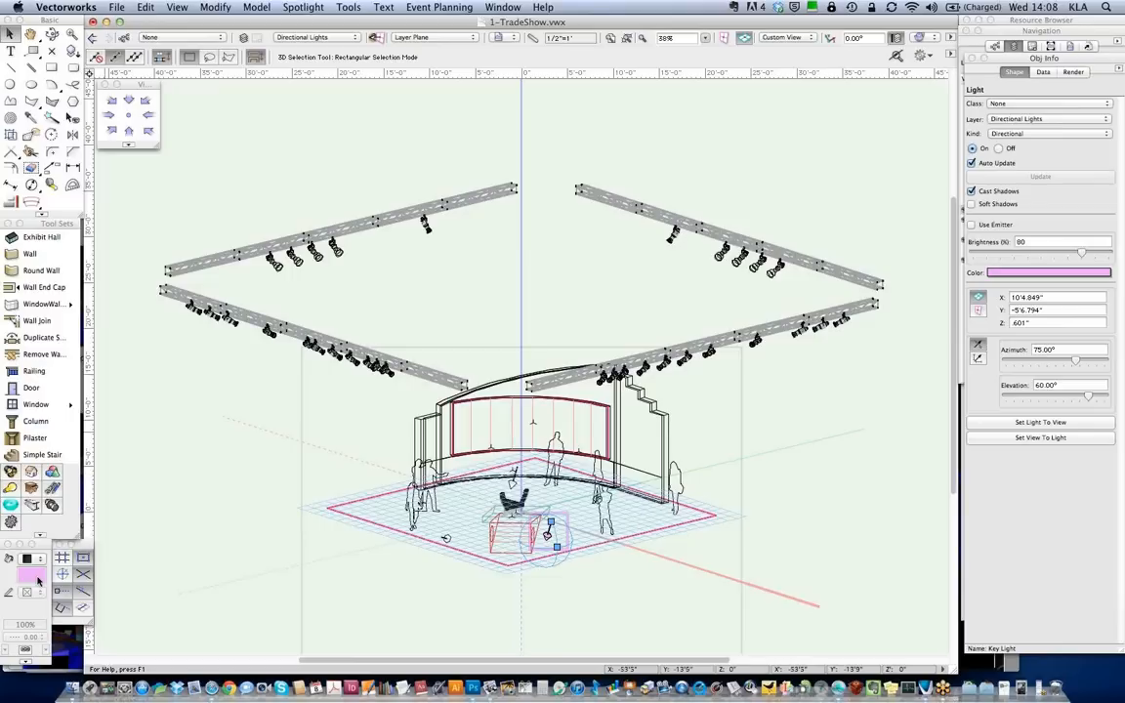
Set the Key Light's color to a green from the Benjamin Moore Color Preview palette
{"action": "left_click", "coordinate": [30, 576]}
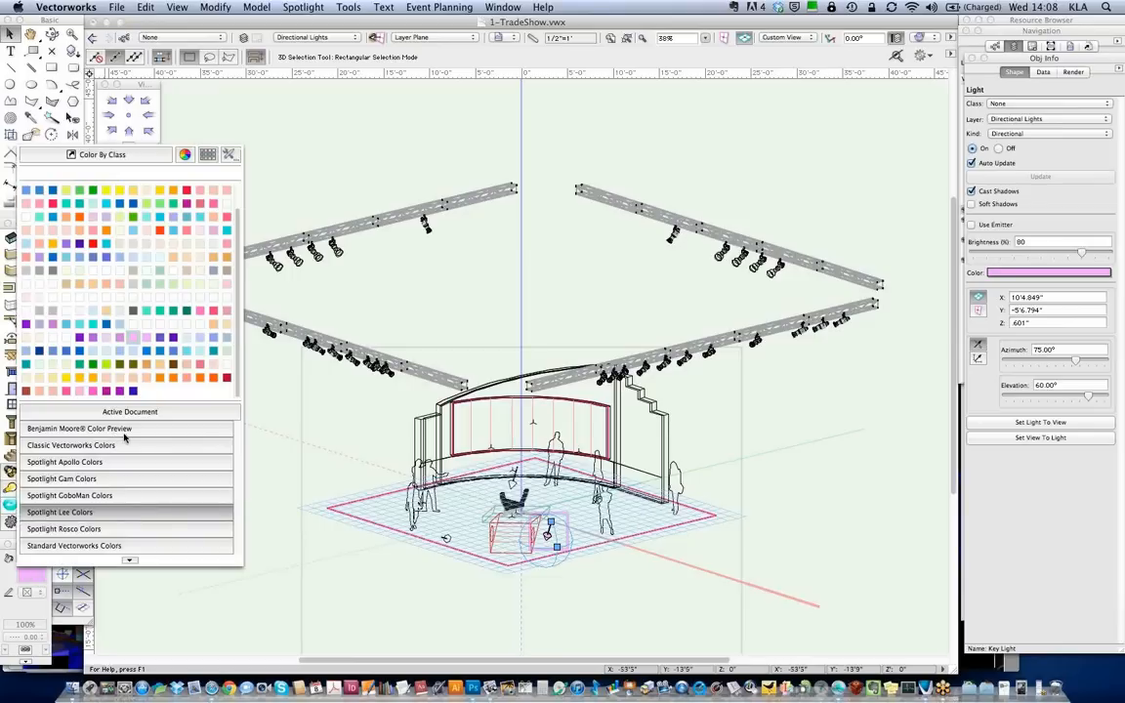
{"action": "left_click", "coordinate": [124, 430]}
{"action": "left_click", "coordinate": [134, 333]}
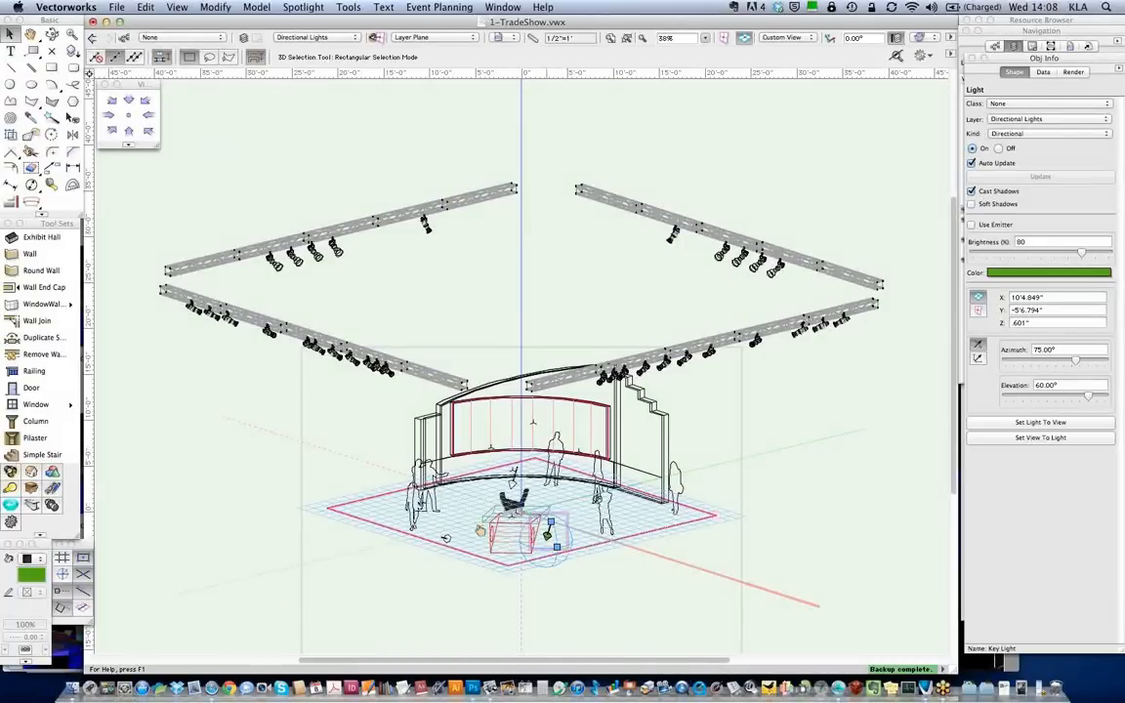
Hide the Directional Lights layer, and activate Directional Lights-2 followed by Directional Lights-3 to view each layer's lights
{"action": "left_click", "coordinate": [1064, 31]}
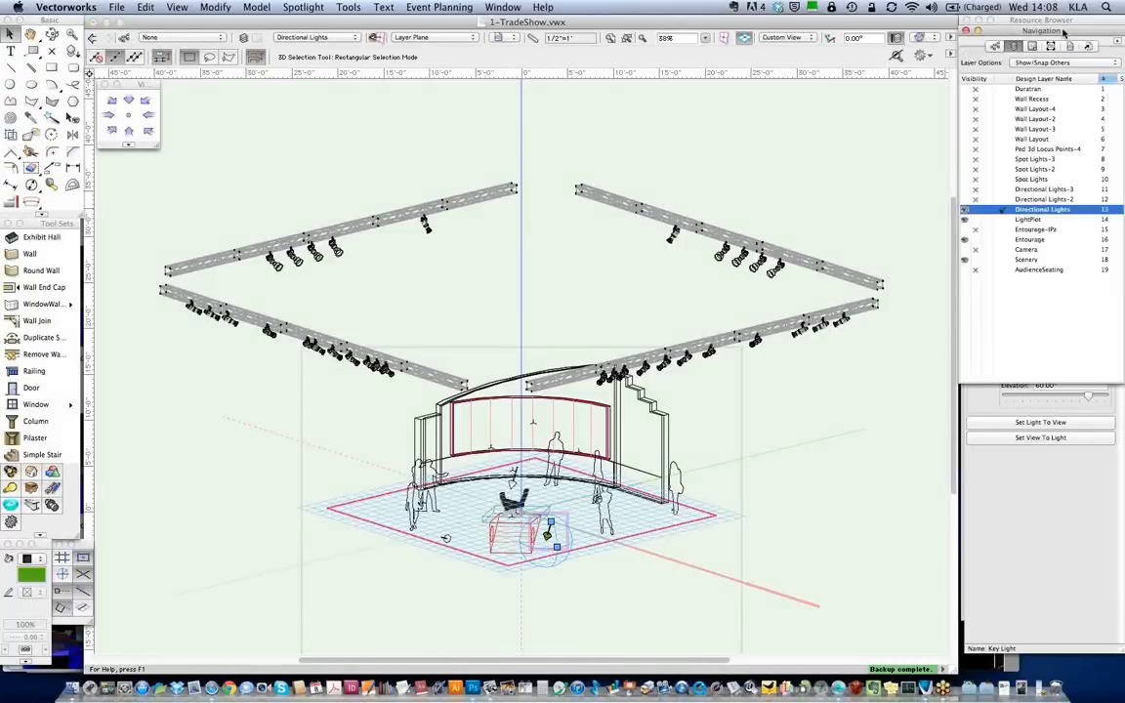
{"action": "left_click", "coordinate": [1064, 31]}
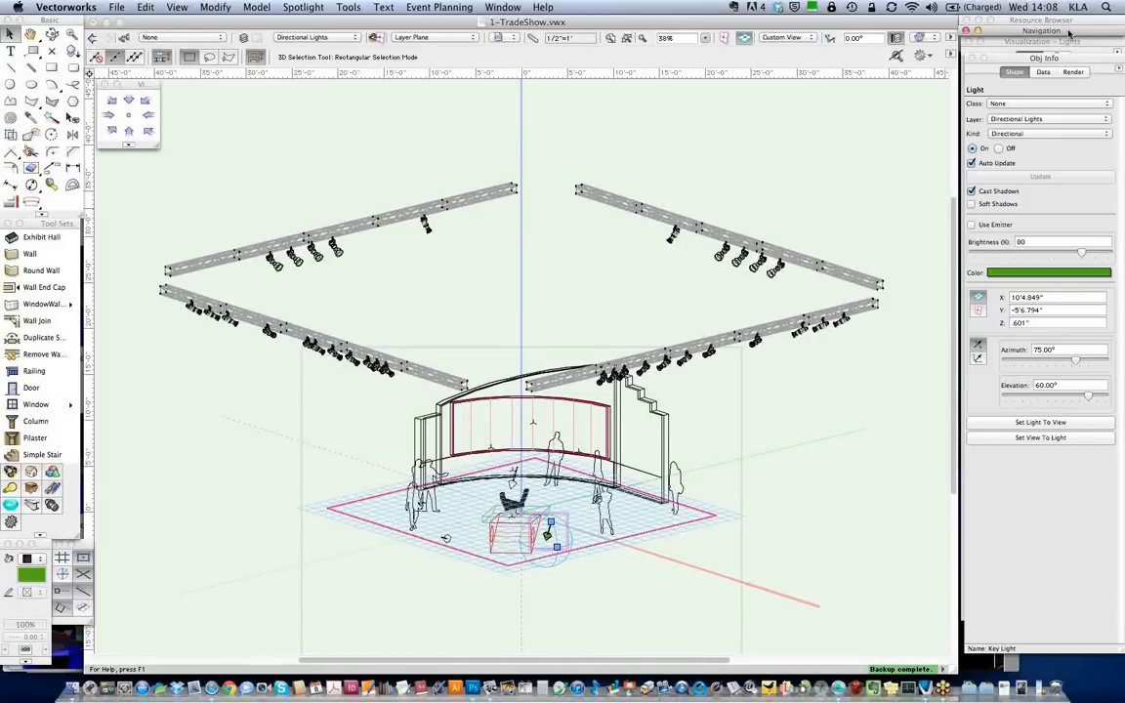
{"action": "left_click", "coordinate": [1068, 32]}
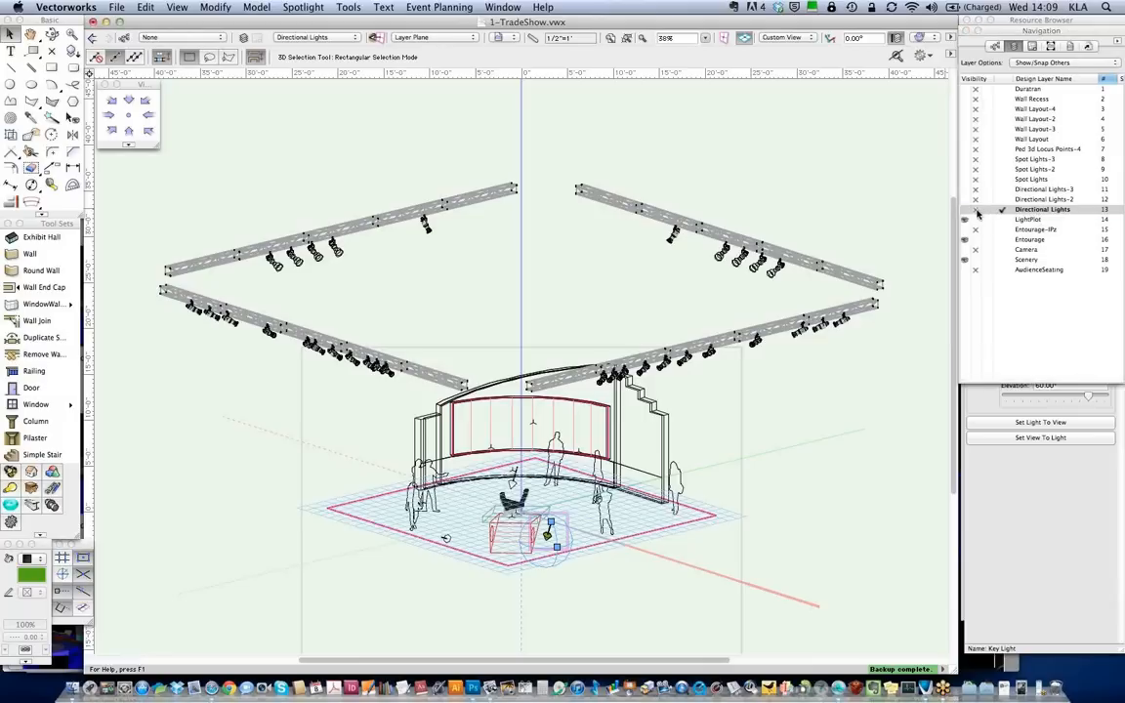
{"action": "left_click", "coordinate": [1034, 200]}
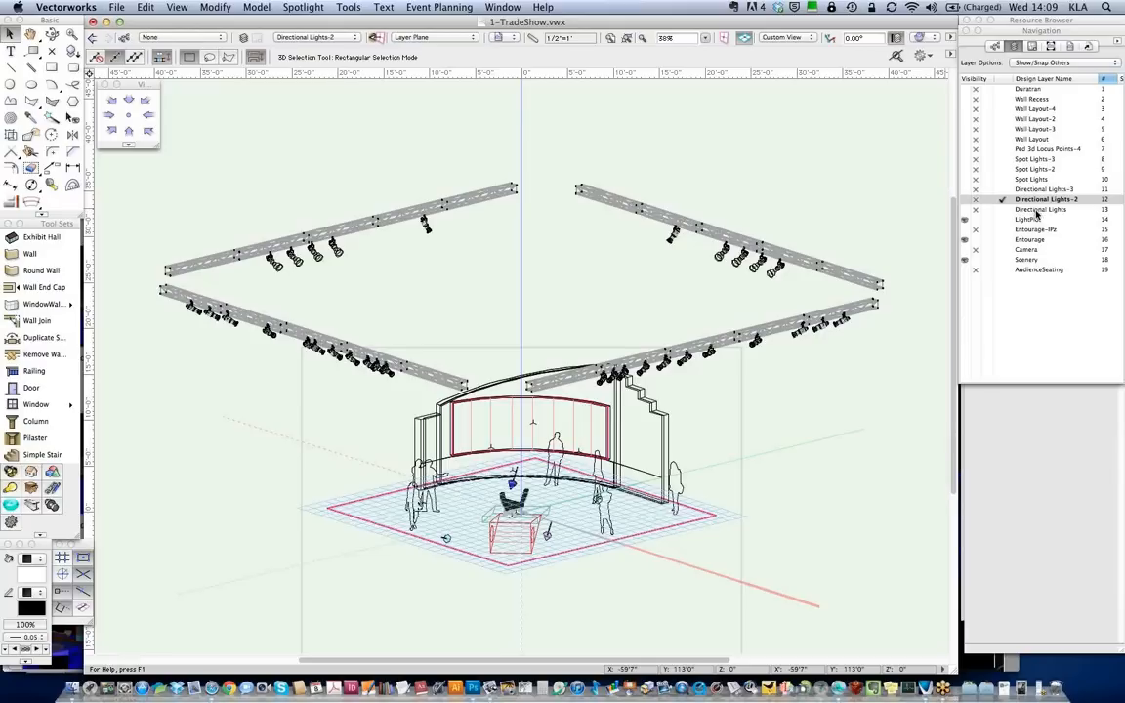
{"action": "left_click", "coordinate": [1043, 191]}
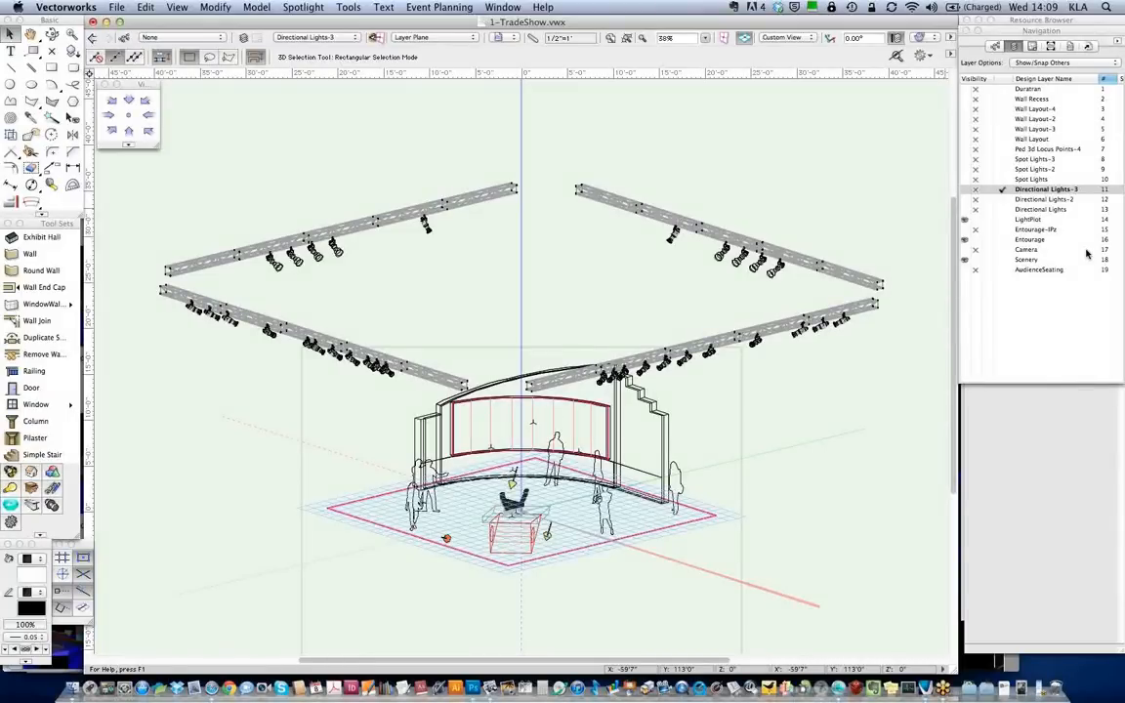
Make Spot Lights the active layer and select the middle blue spot light above the booth's back wall
{"action": "left_click", "coordinate": [1036, 181]}
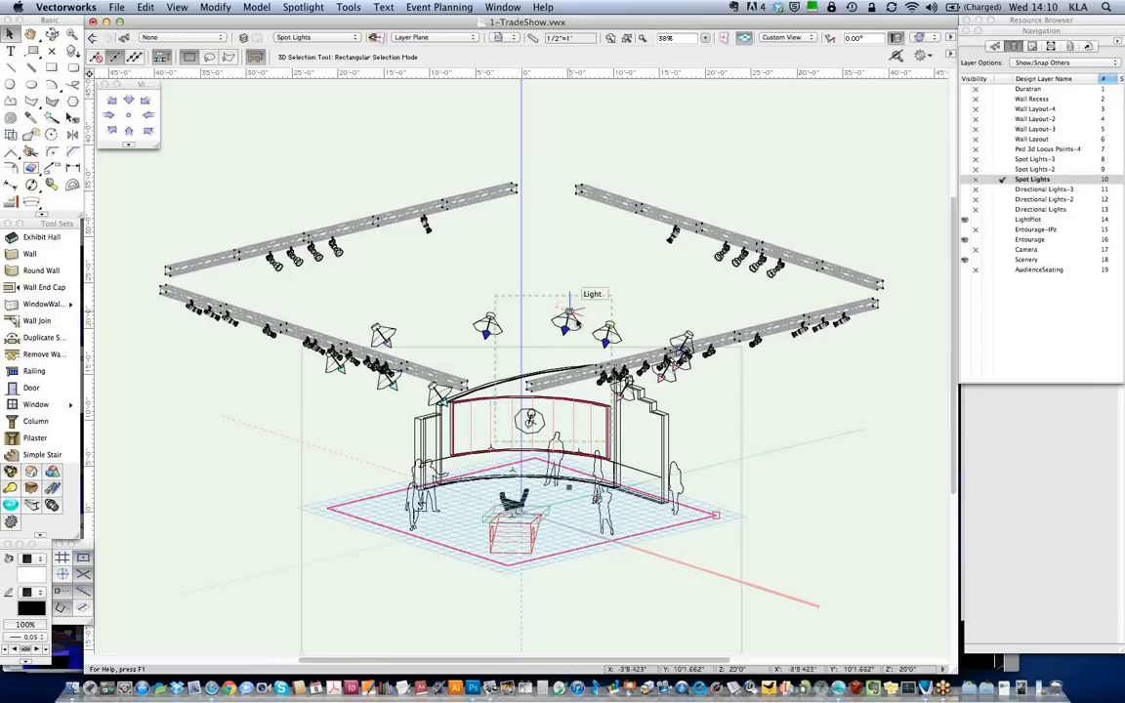
{"action": "left_click", "coordinate": [614, 329]}
{"action": "left_click", "coordinate": [567, 317]}
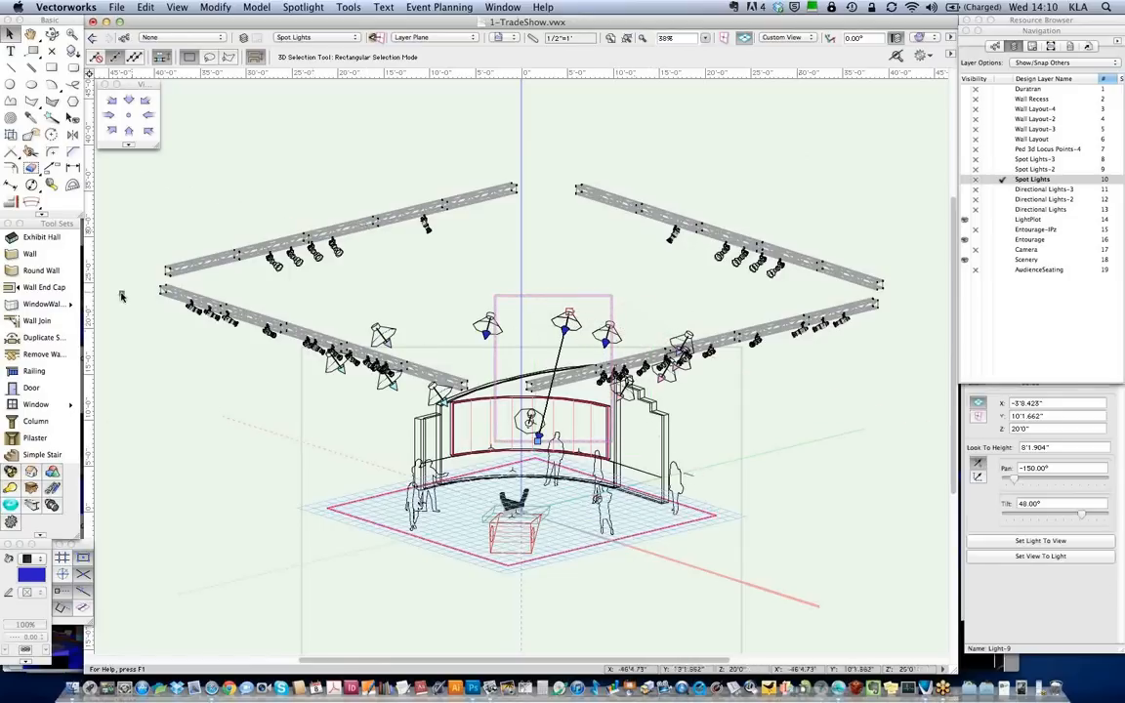
Try Realistic distance falloff in the Light tool's point light preferences and cancel the preferences
{"action": "left_click", "coordinate": [11, 488]}
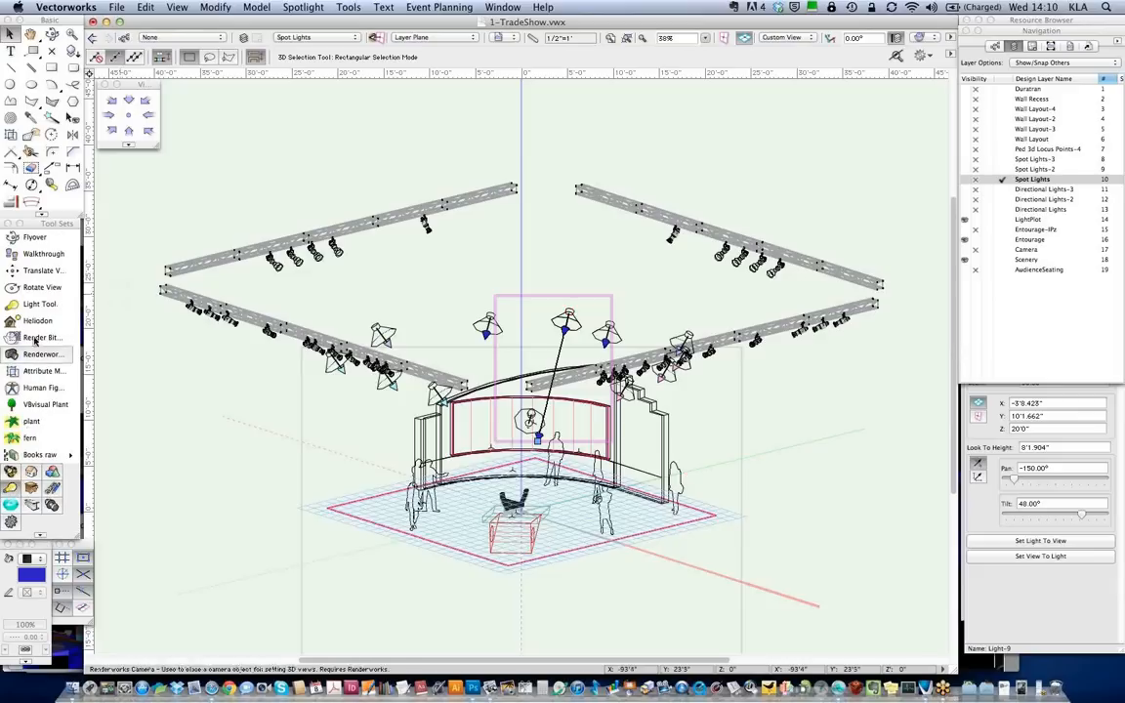
{"action": "left_click", "coordinate": [41, 304]}
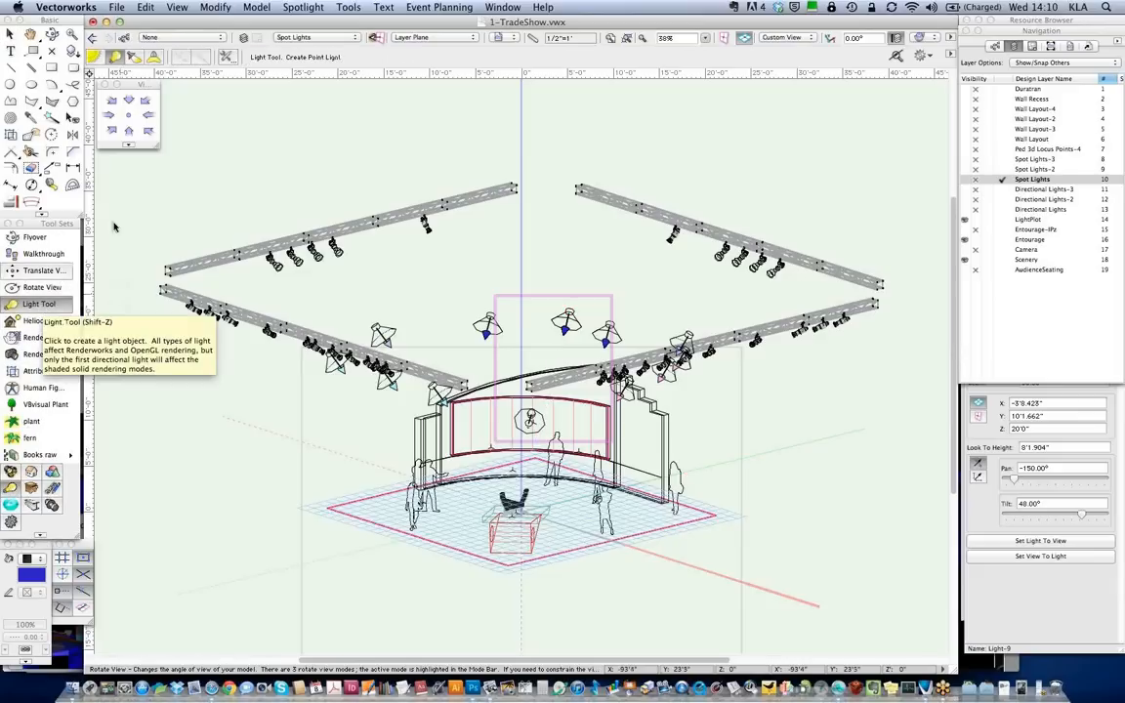
{"action": "left_click", "coordinate": [295, 162]}
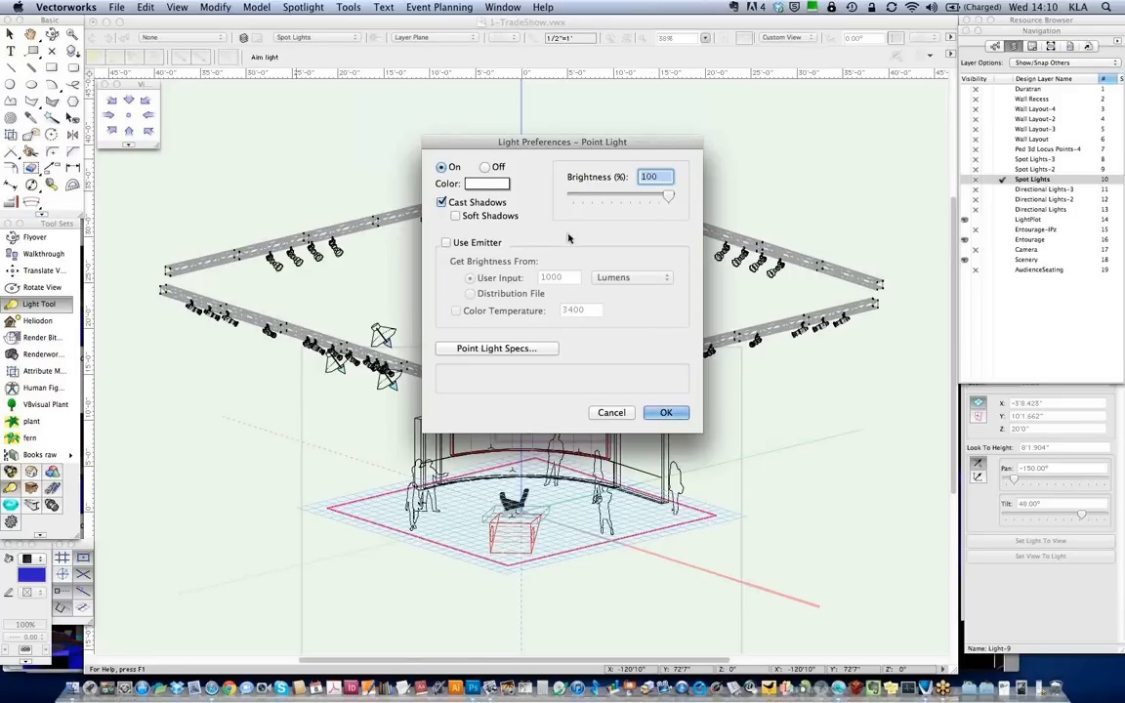
{"action": "left_click", "coordinate": [538, 351]}
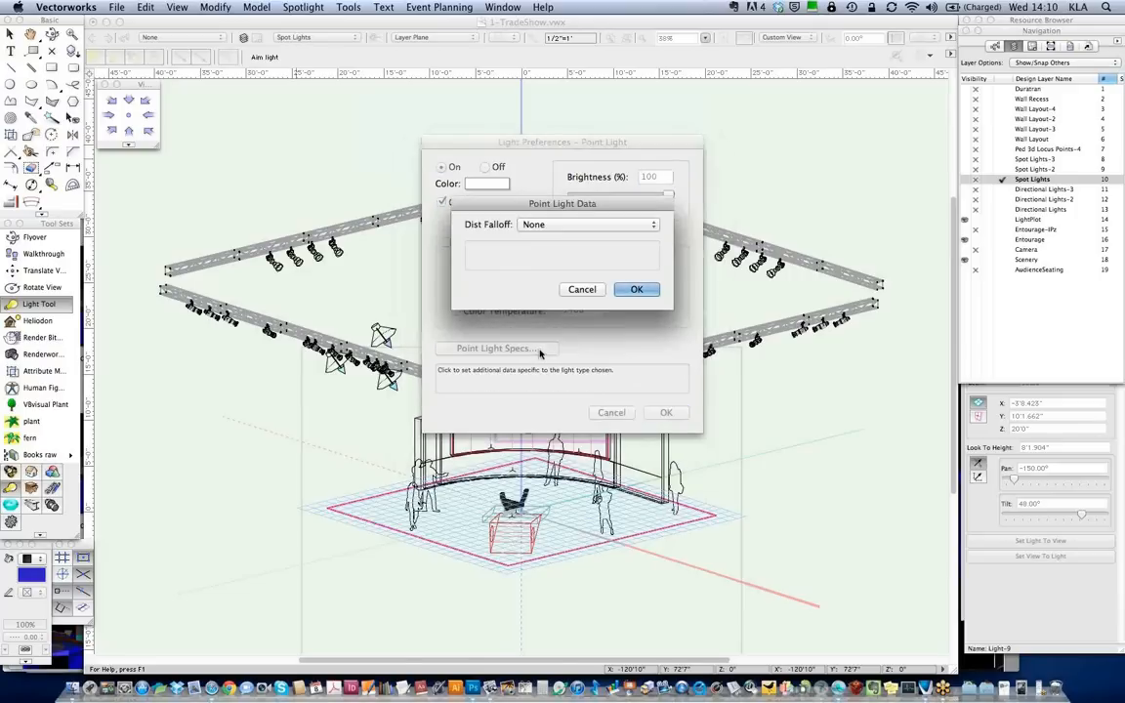
{"action": "left_click", "coordinate": [586, 226]}
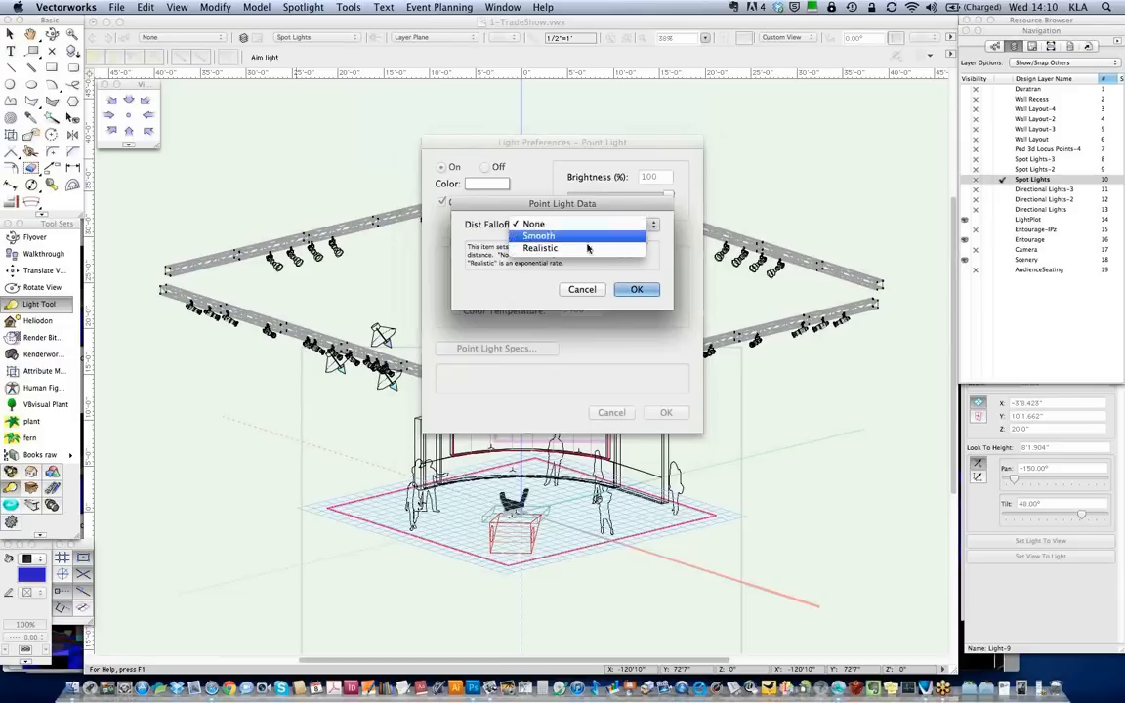
{"action": "left_click", "coordinate": [590, 250]}
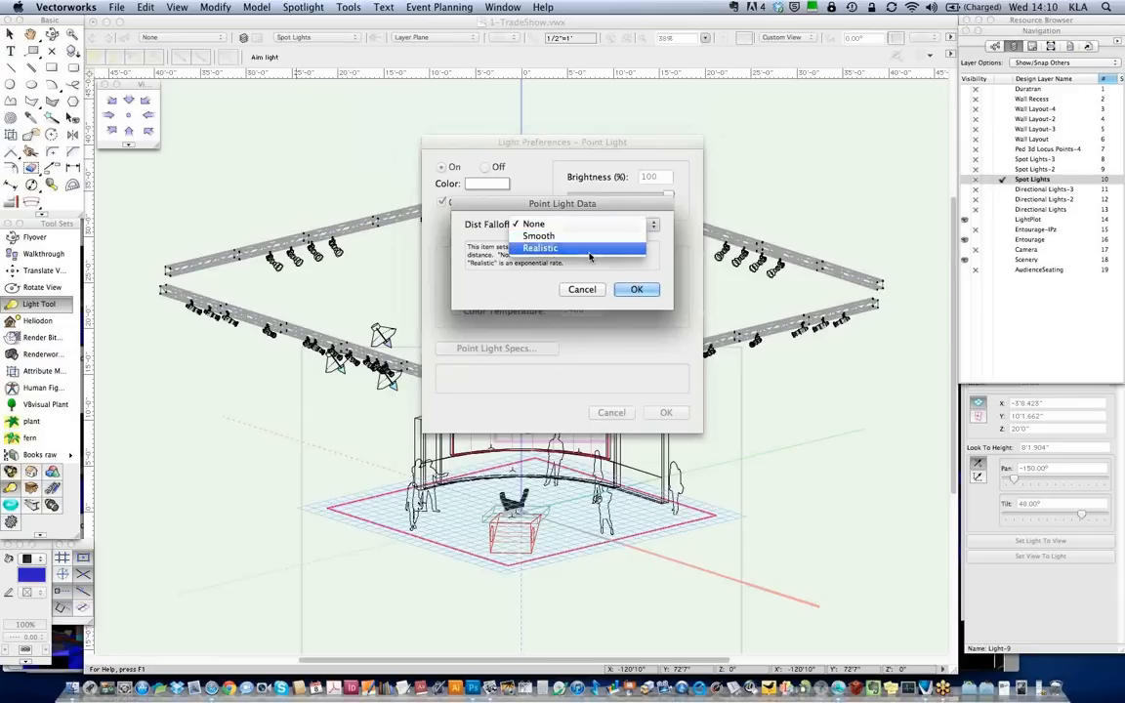
{"action": "left_click", "coordinate": [636, 290]}
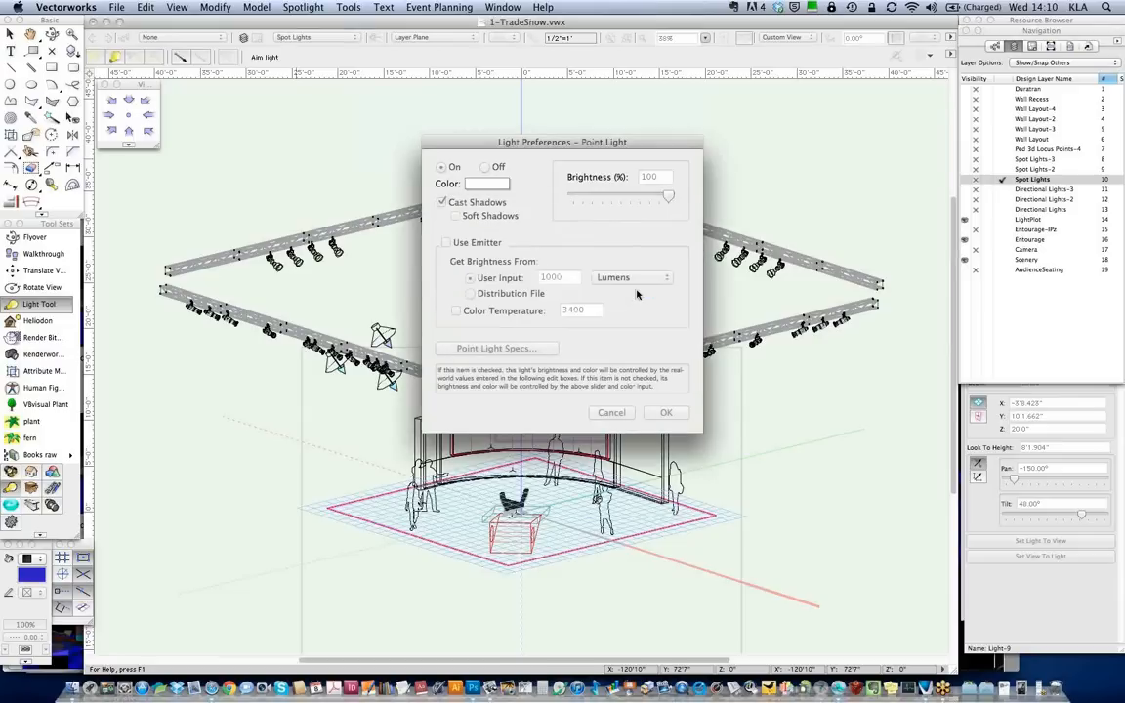
{"action": "left_click", "coordinate": [612, 412]}
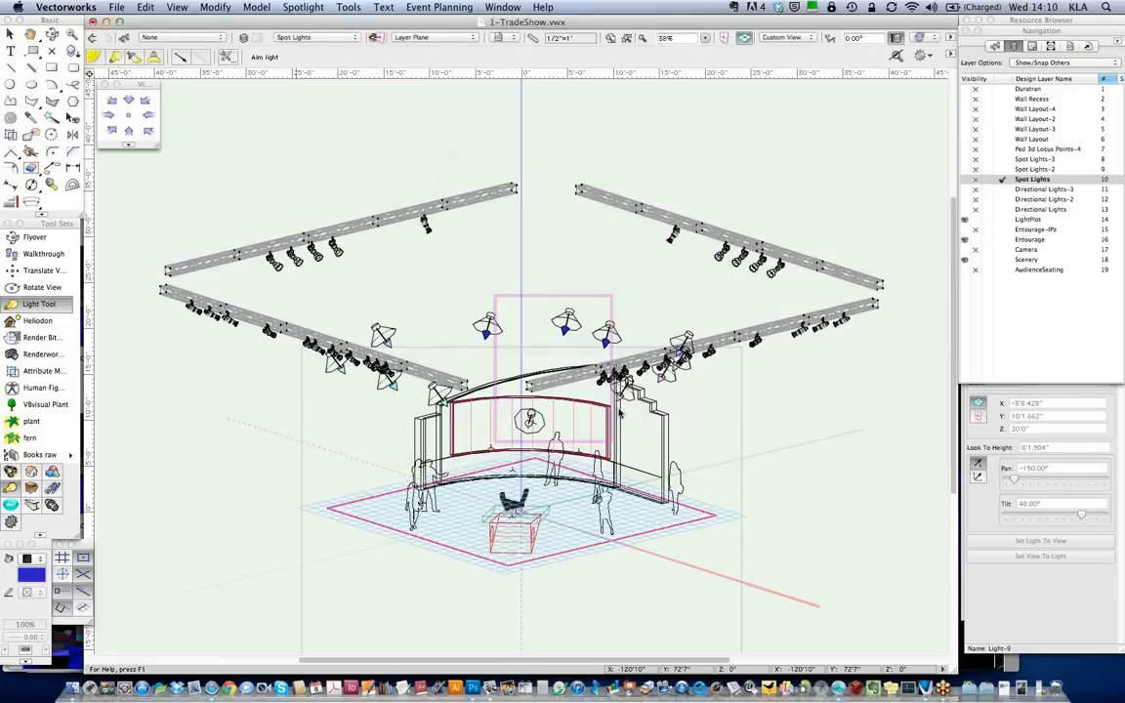
Switch the Light tool through its directional, point and spot light modes
{"action": "left_click", "coordinate": [93, 58]}
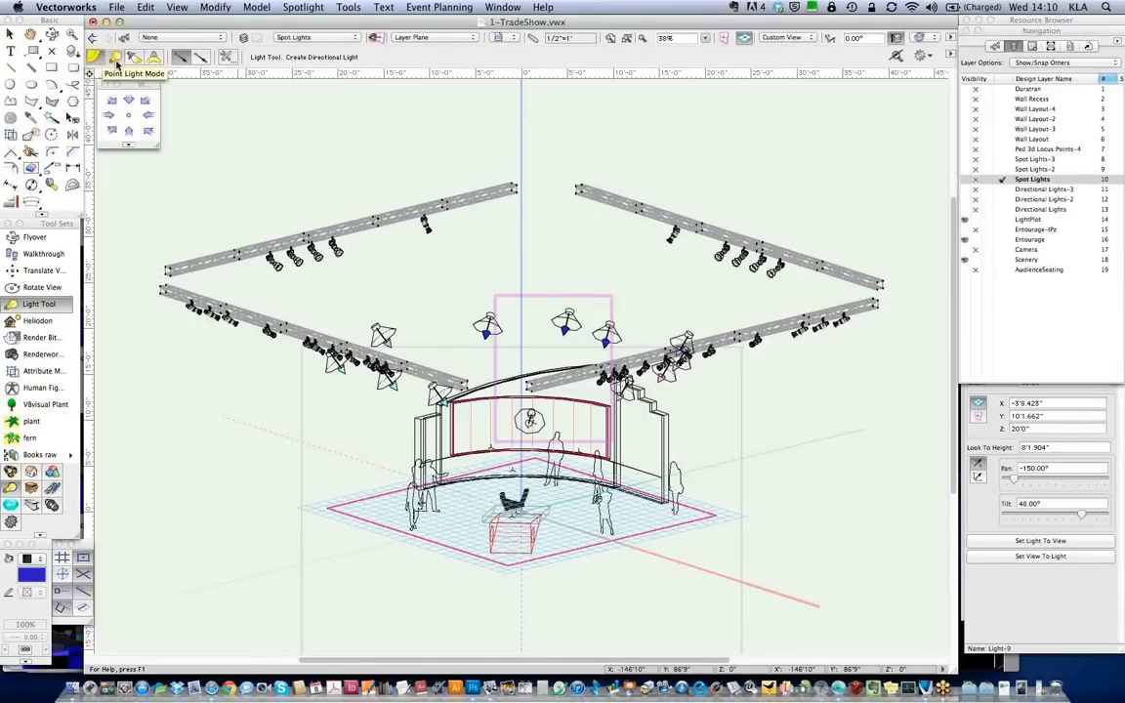
{"action": "left_click", "coordinate": [116, 60]}
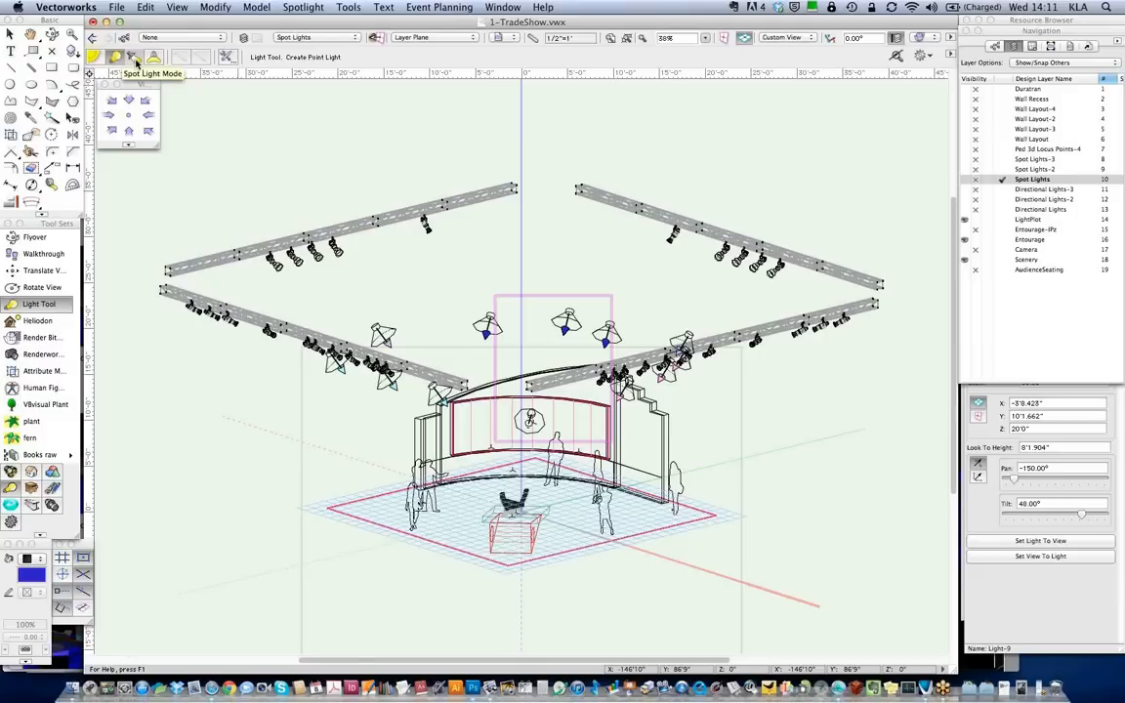
{"action": "left_click", "coordinate": [135, 57]}
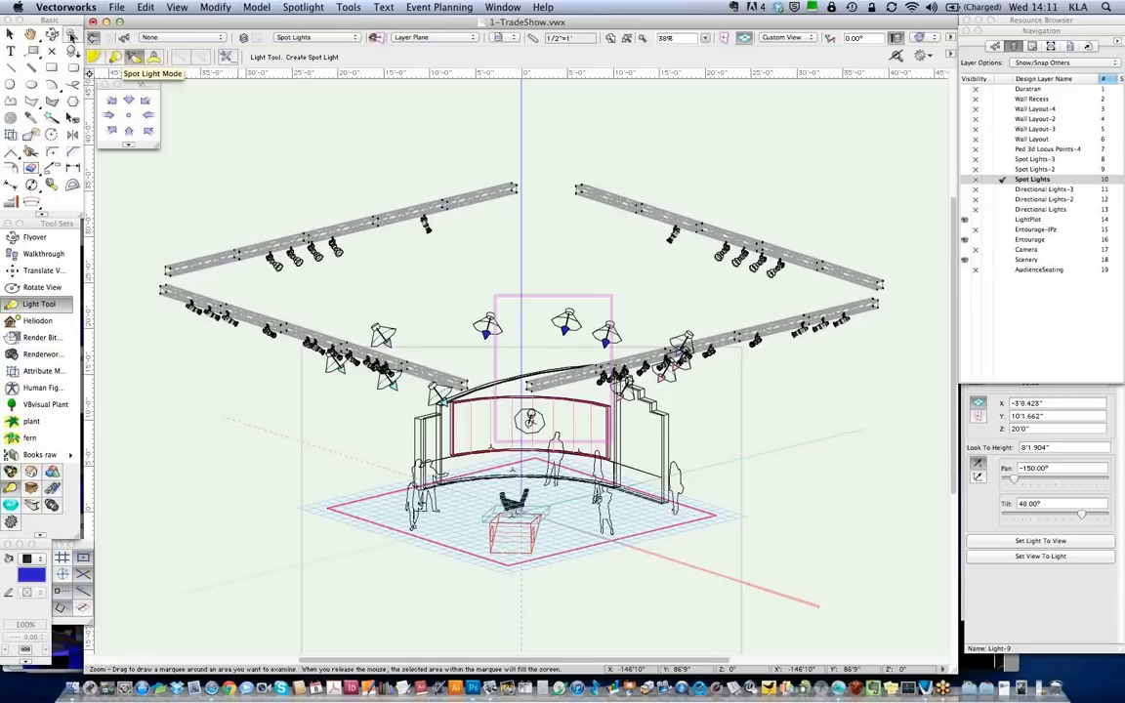
Return to the Selection tool and try to select the single lighting instrument on the rear-left truss
{"action": "left_click", "coordinate": [9, 34]}
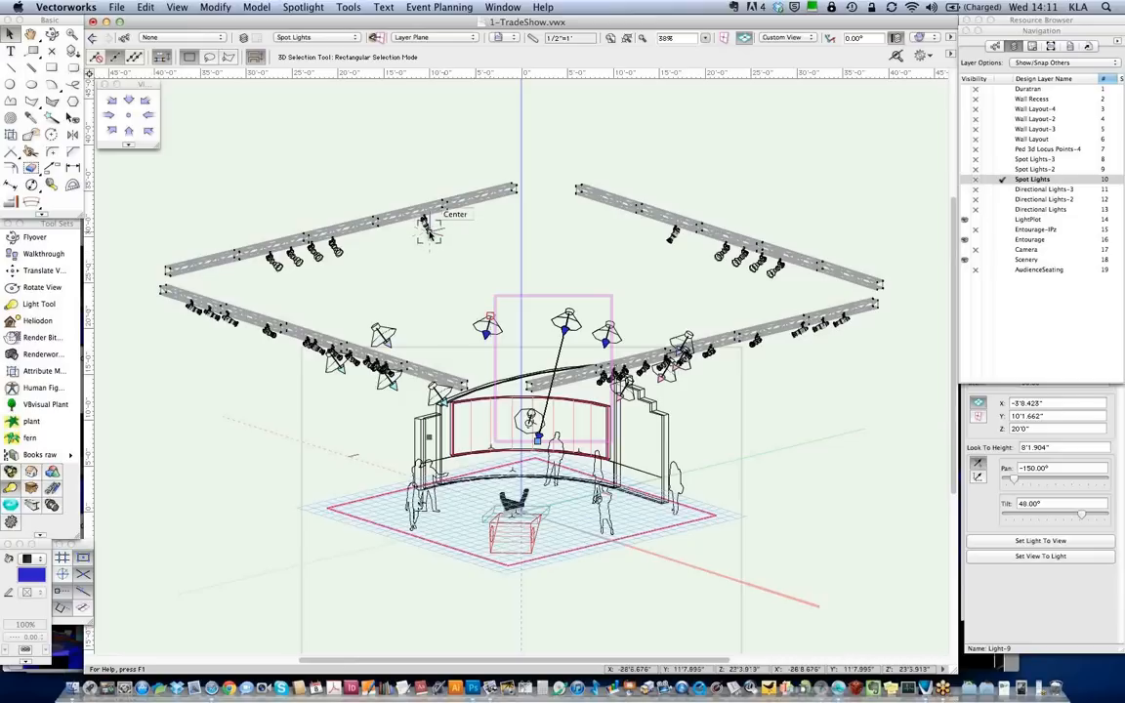
{"action": "left_click", "coordinate": [427, 227]}
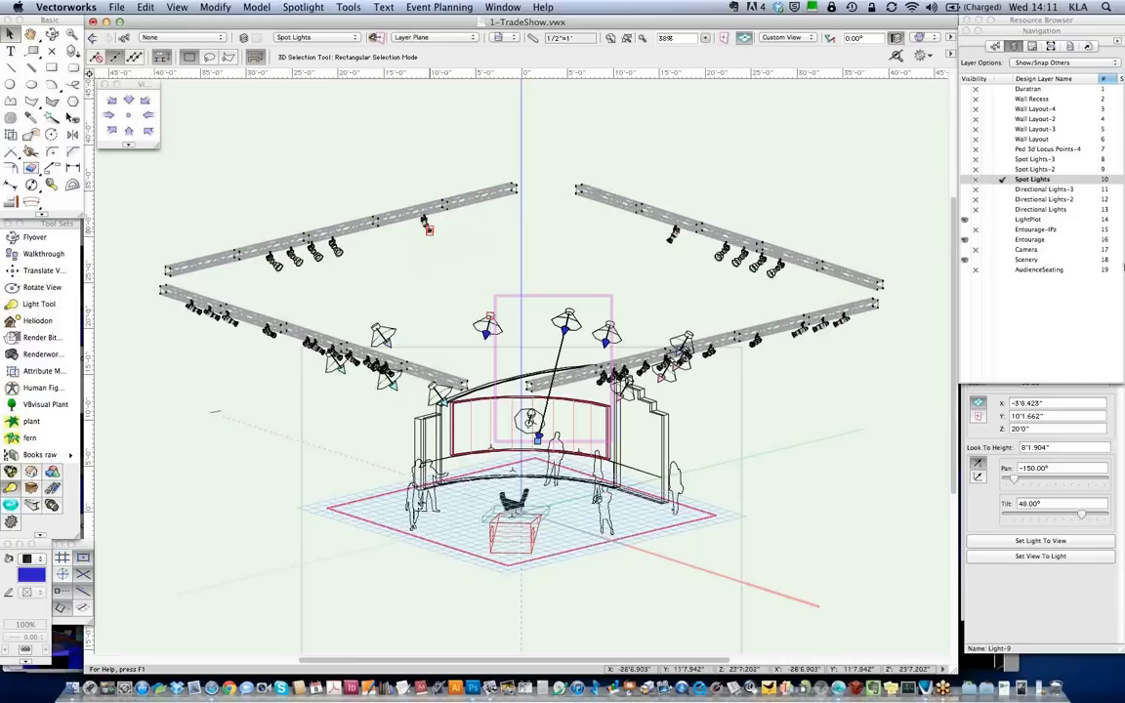
Make LightPlot the active layer and examine the light settings of the single lighting instrument on the rear-left truss
{"action": "left_click", "coordinate": [1038, 221]}
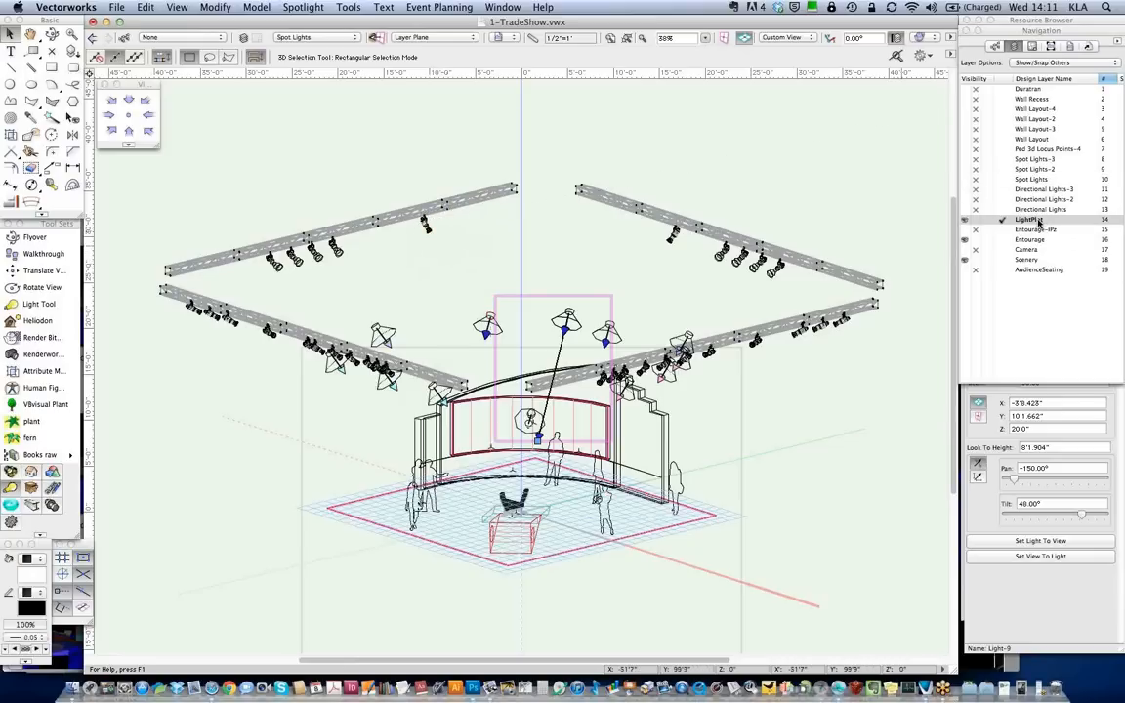
{"action": "right_click", "coordinate": [427, 227]}
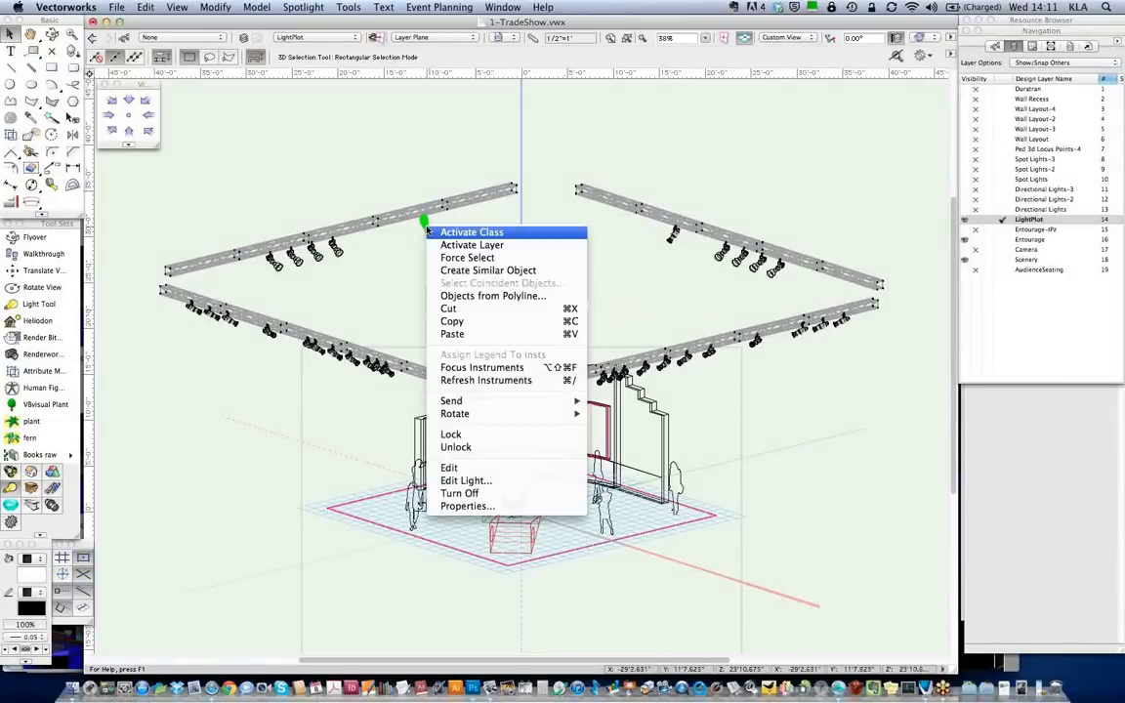
{"action": "left_click", "coordinate": [465, 480]}
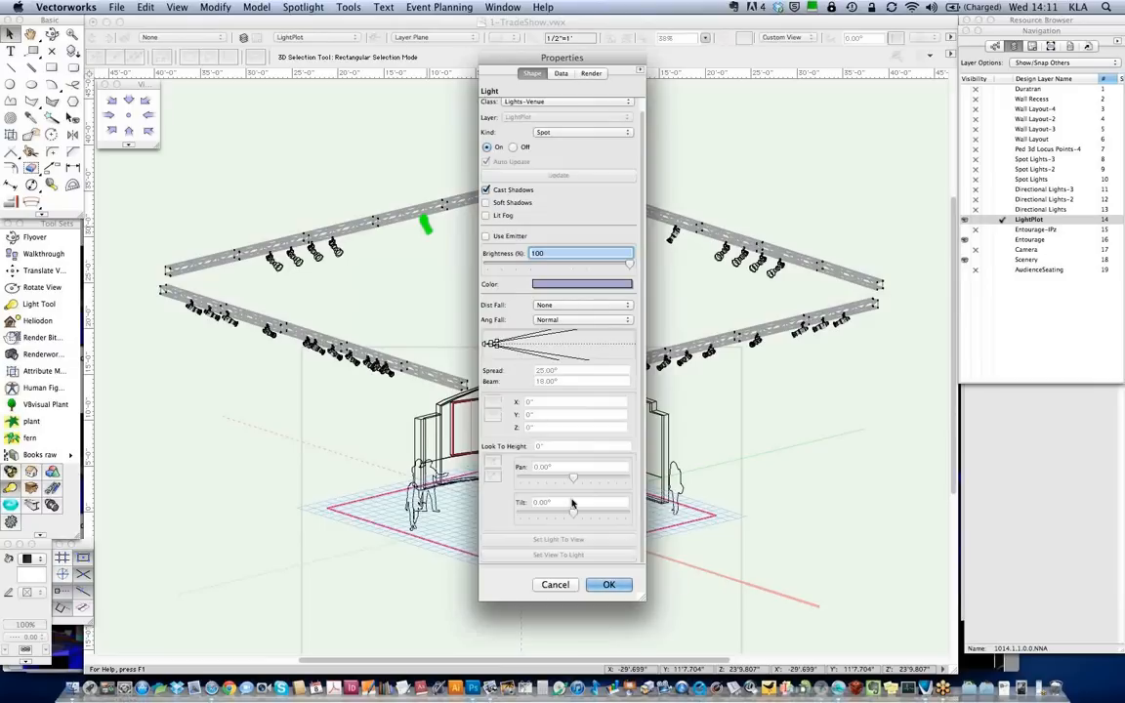
{"action": "left_click", "coordinate": [609, 585]}
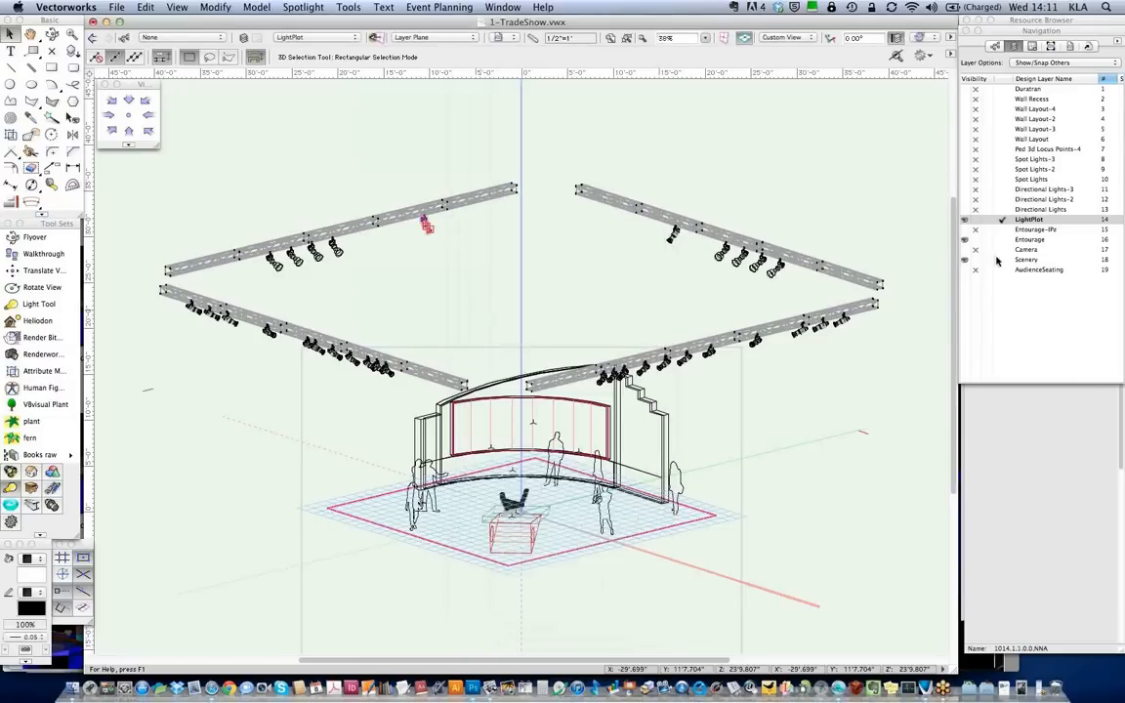
Make Spot Lights-2 the active layer and select the leftmost of the three blue spot lights above the booth's back wall
{"action": "left_click", "coordinate": [1038, 170]}
{"action": "left_click", "coordinate": [487, 333]}
{"action": "left_click", "coordinate": [1056, 610]}
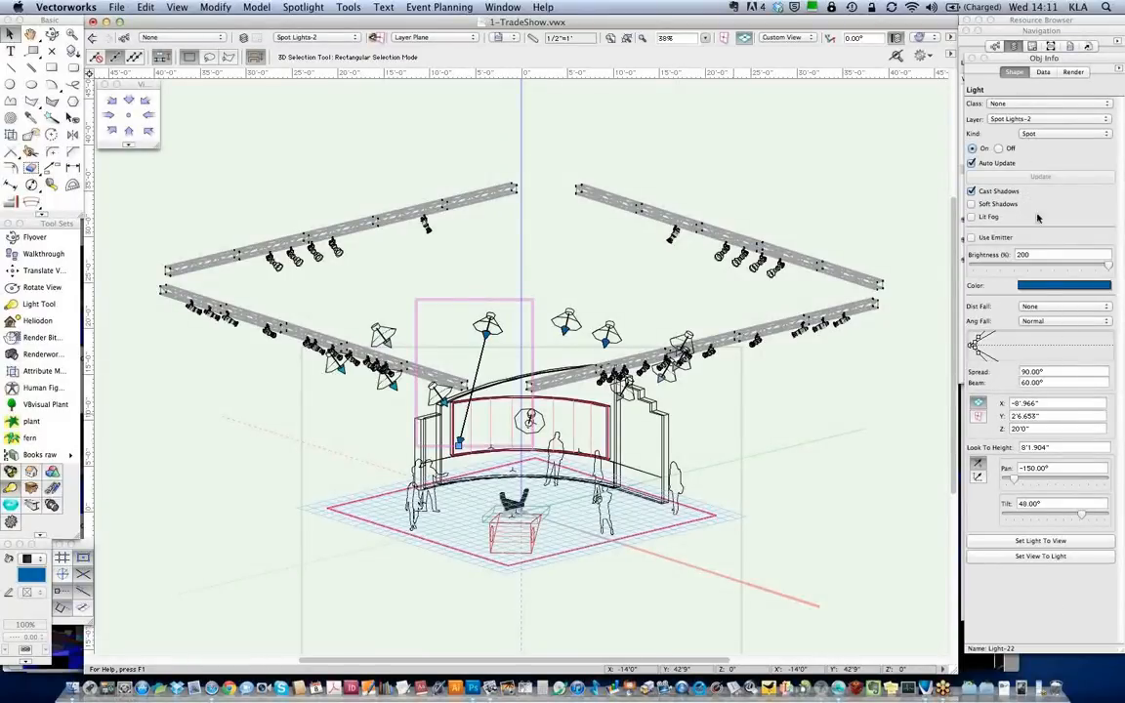
{"action": "left_click", "coordinate": [1036, 255]}
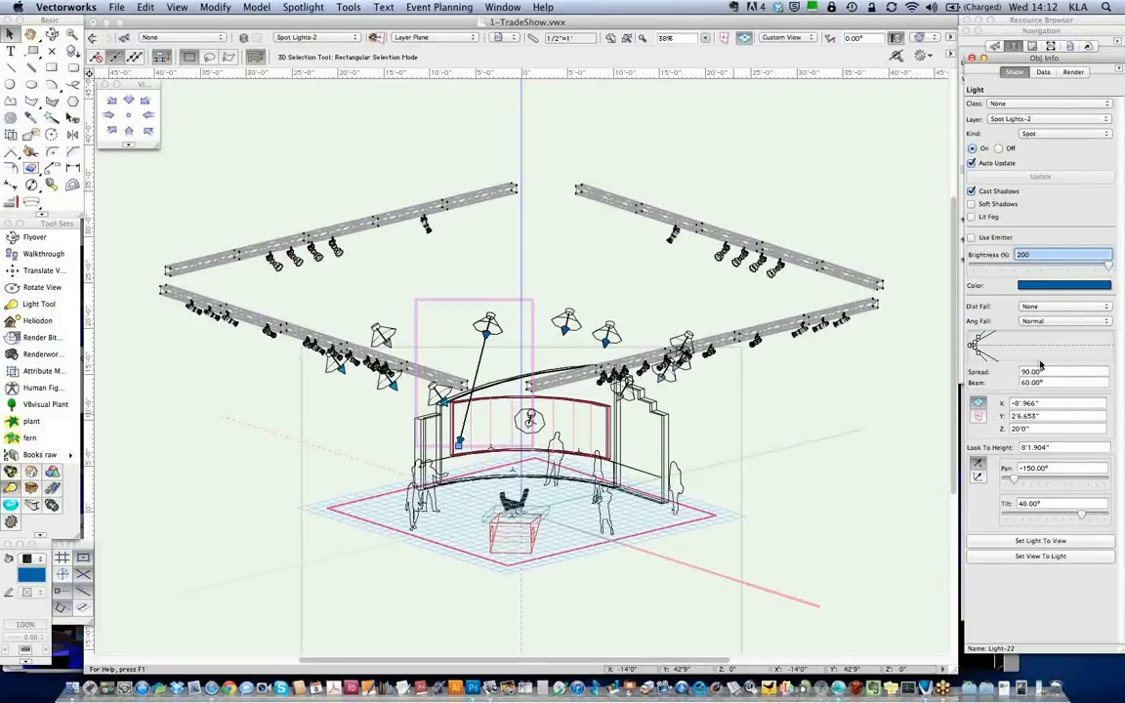
Reshape the selected spot light's cone graphically to a spread of about 86.73° and a beam of about 50.69°
{"action": "left_click", "coordinate": [980, 354]}
{"action": "left_click_drag", "start_coordinate": [980, 354], "coordinate": [995, 350]}
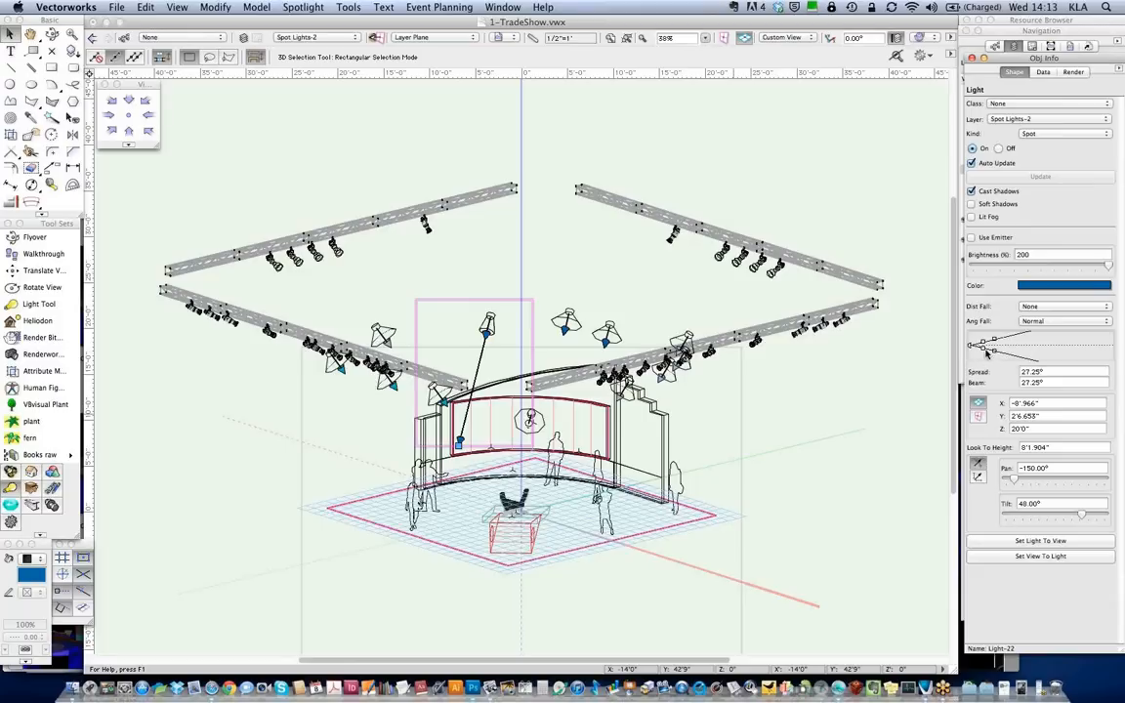
{"action": "left_click_drag", "start_coordinate": [982, 348], "coordinate": [983, 353]}
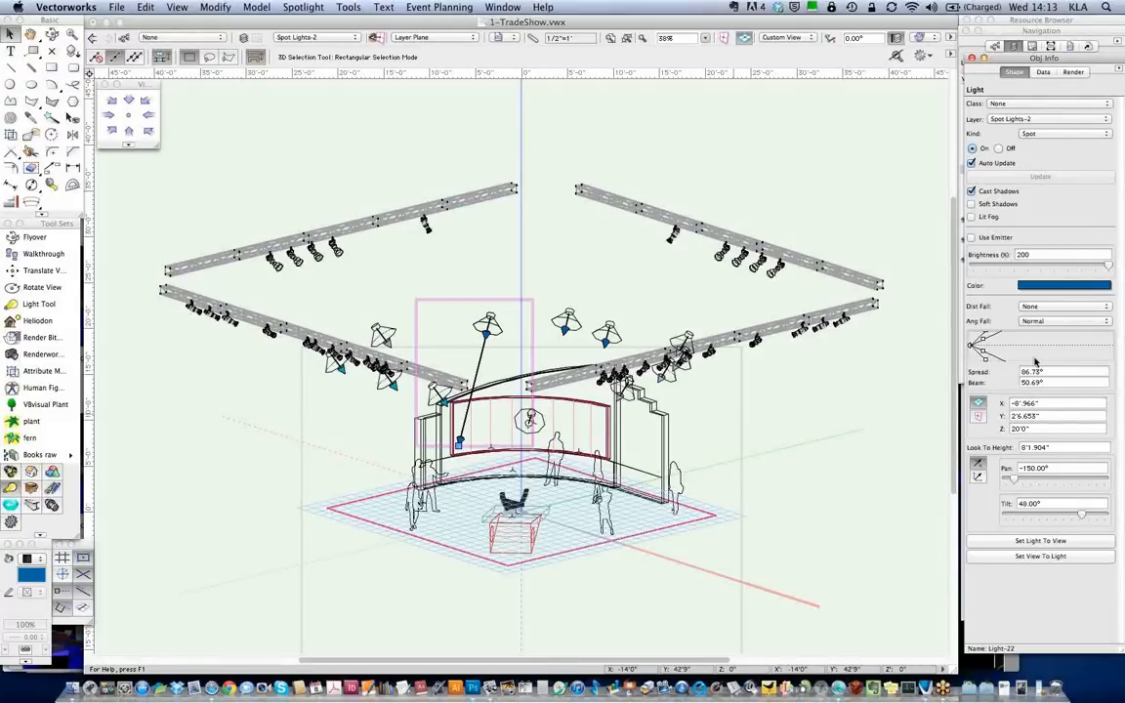
Raise the selected blue spot light to a Z height of 24'
{"action": "left_click", "coordinate": [1022, 428]}
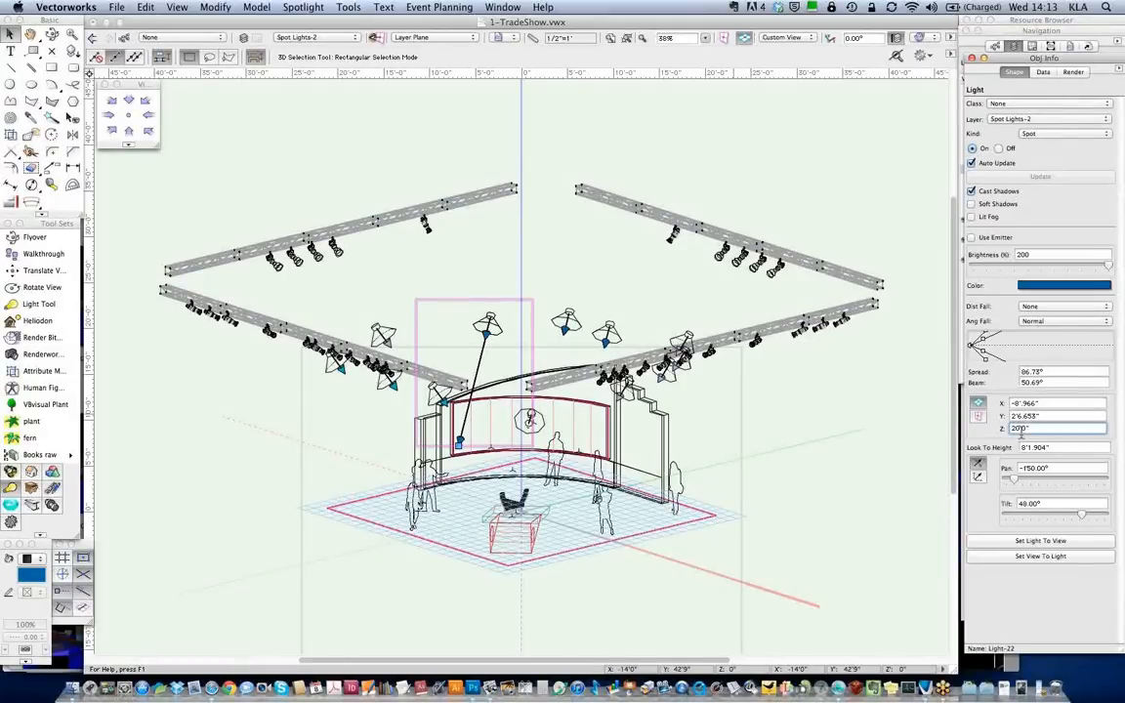
{"action": "double_click", "coordinate": [1020, 430]}
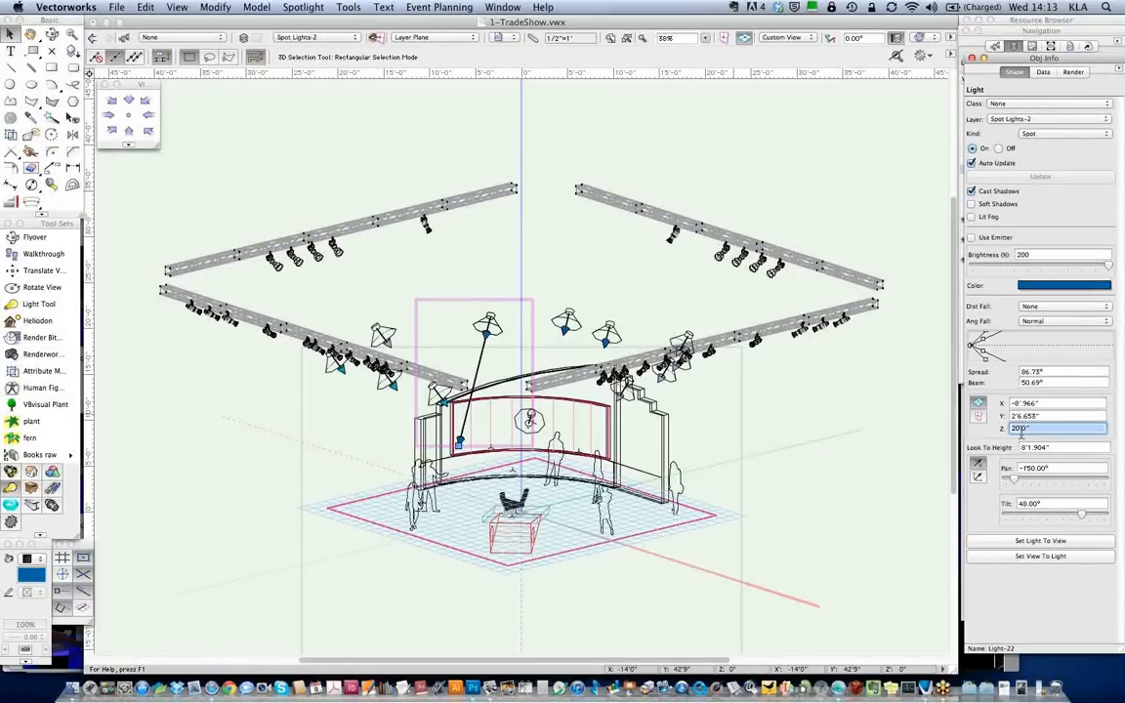
{"action": "type", "text": "24"}
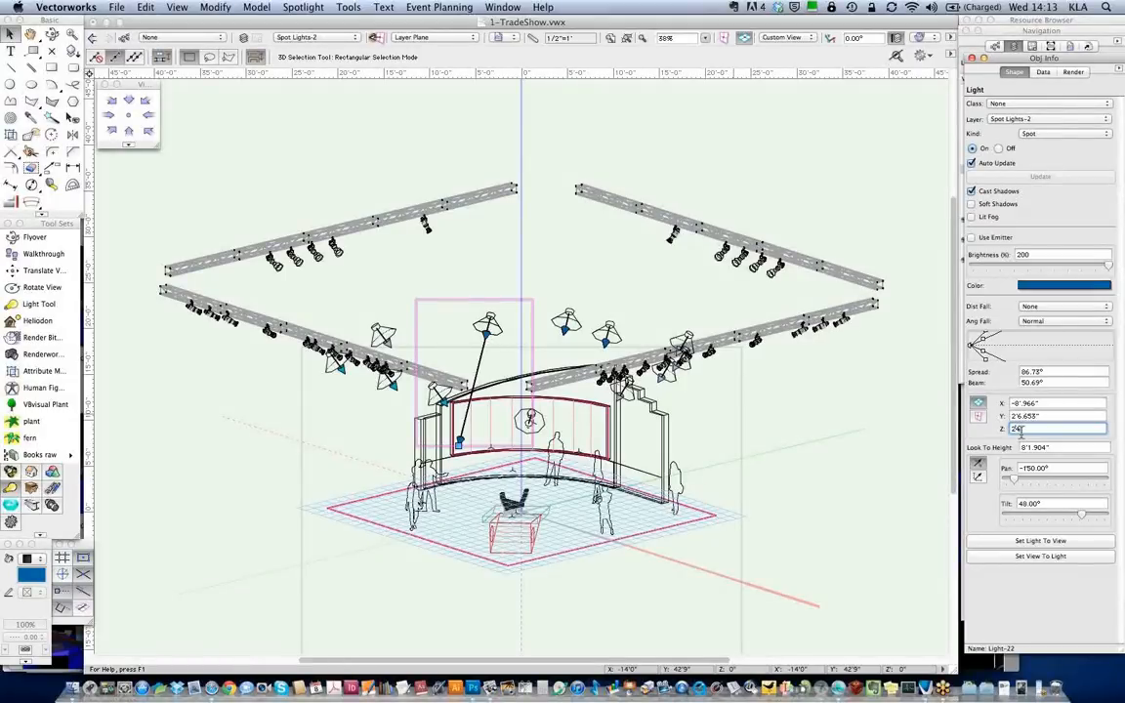
{"action": "key", "text": "Return"}
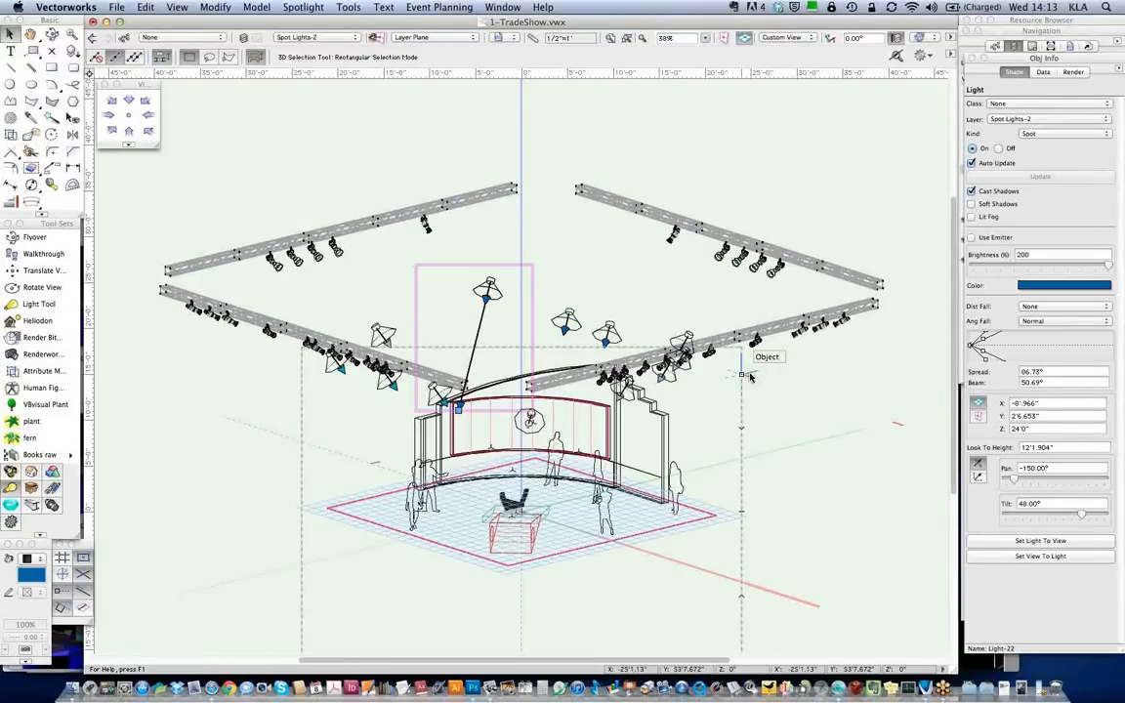
Switch to the open file 3-Light-Sharpness.vwx and show both lit panels in the Right Isometric view
{"action": "left_click", "coordinate": [498, 7]}
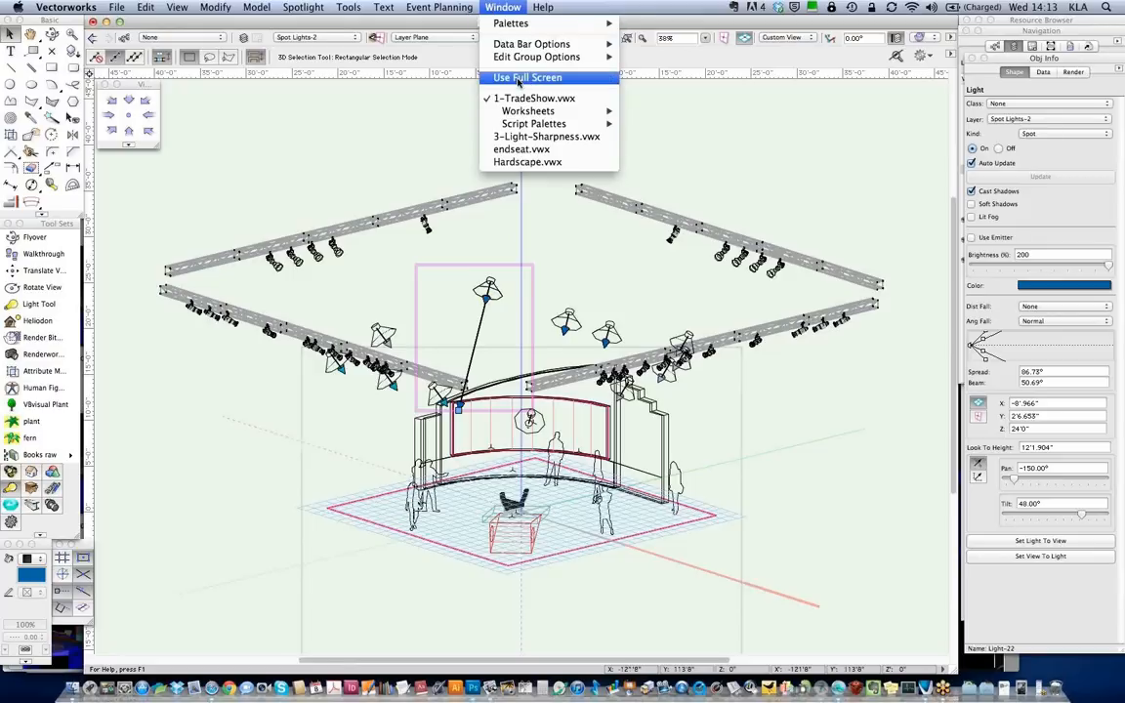
{"action": "left_click", "coordinate": [558, 138]}
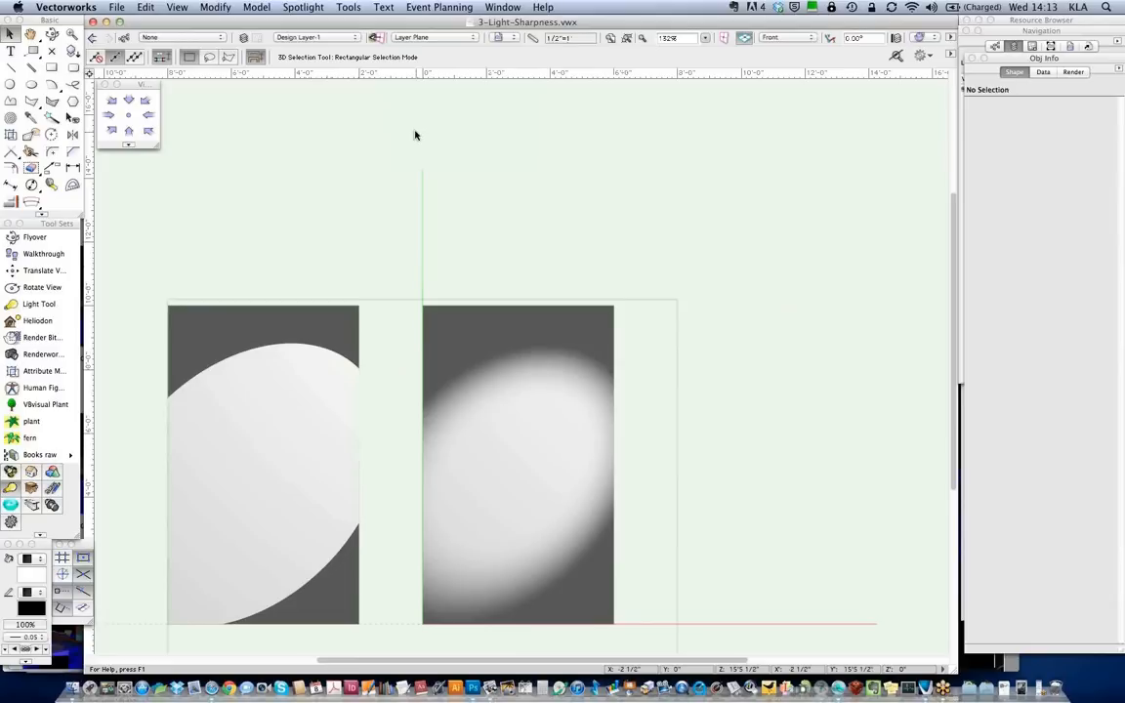
{"action": "left_click", "coordinate": [147, 131]}
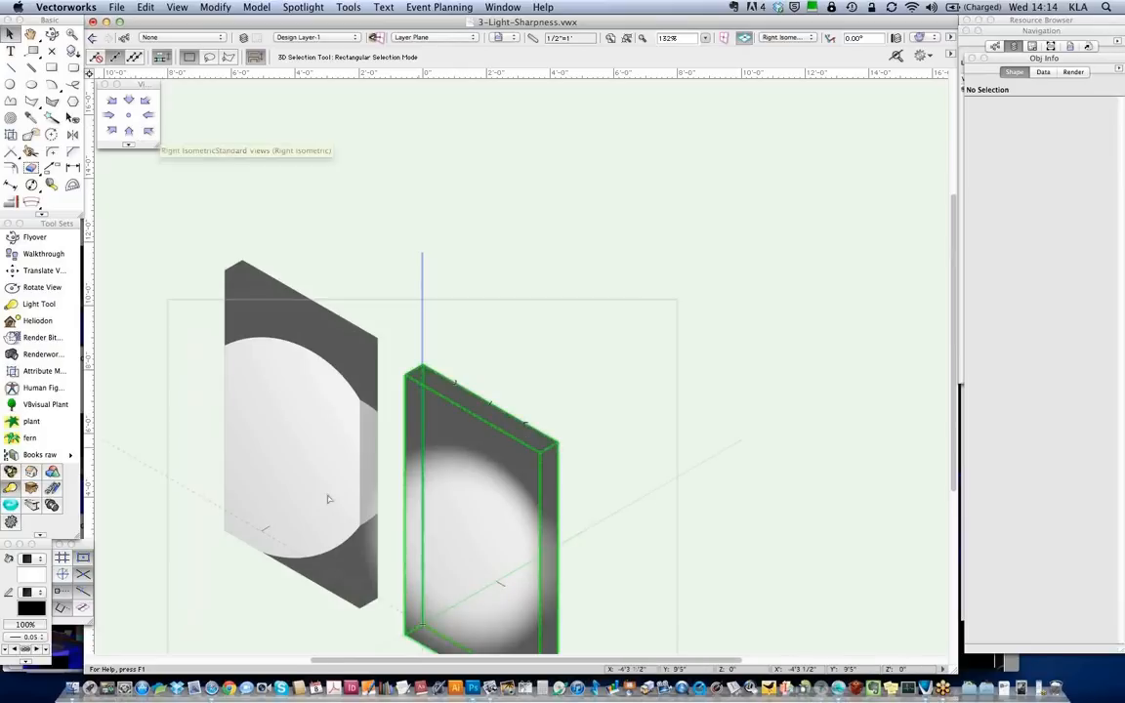
{"action": "key", "text": "space"}
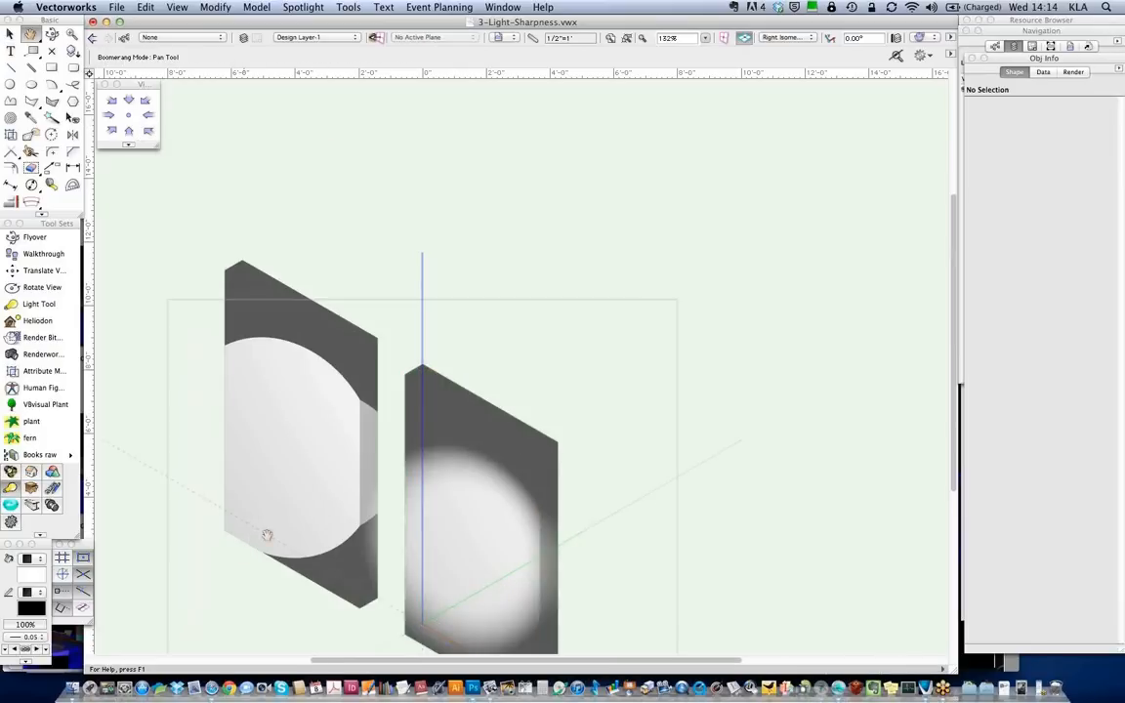
{"action": "left_click_drag", "start_coordinate": [266, 535], "coordinate": [395, 397]}
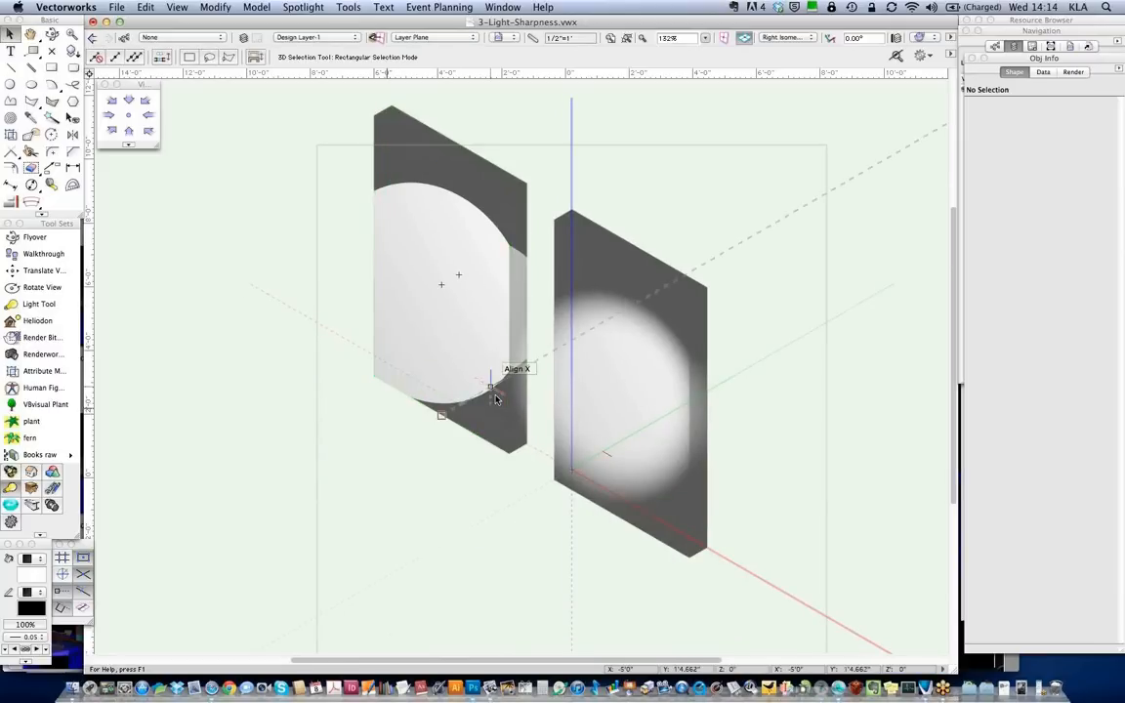
Show the panels as wireframe in Top/Plan view and select both spot lights in front of them
{"action": "key", "text": "super+shift+w"}
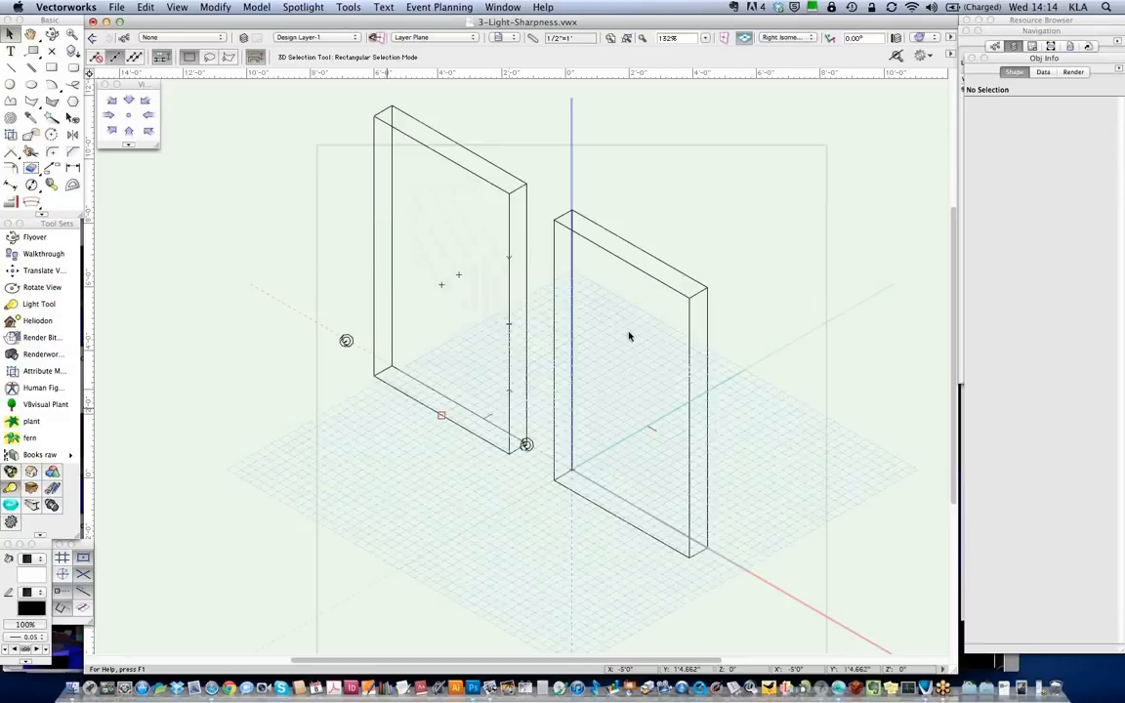
{"action": "left_click", "coordinate": [527, 444]}
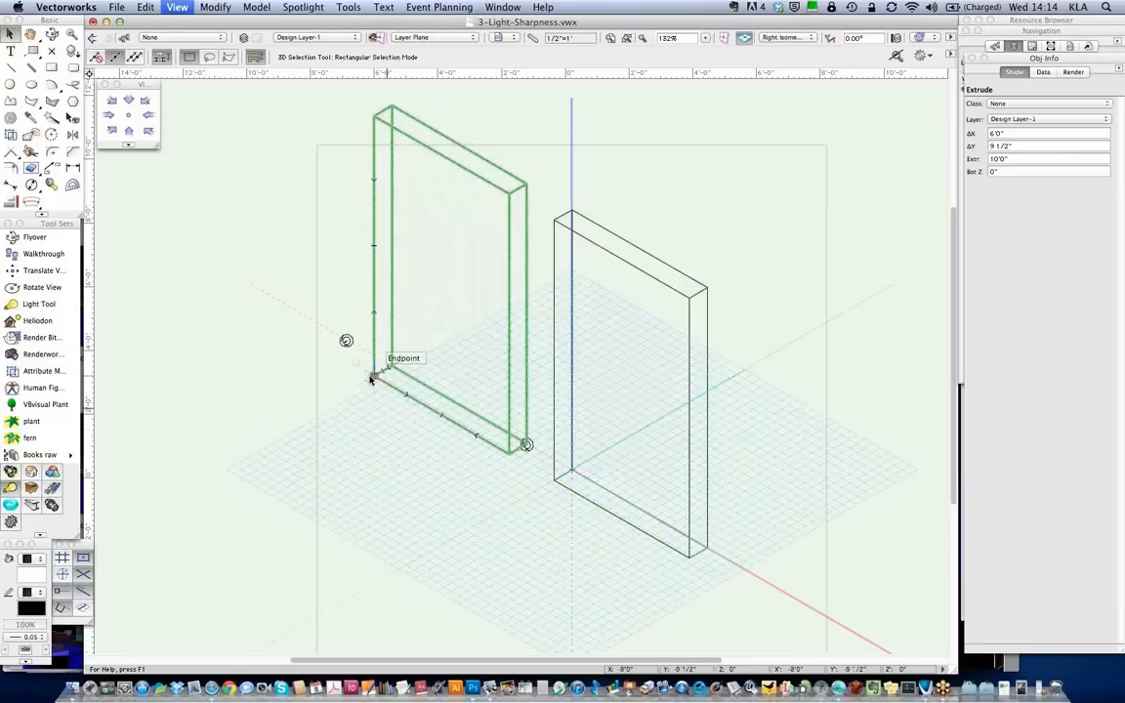
{"action": "key", "text": "F5"}
{"action": "left_click", "coordinate": [556, 356]}
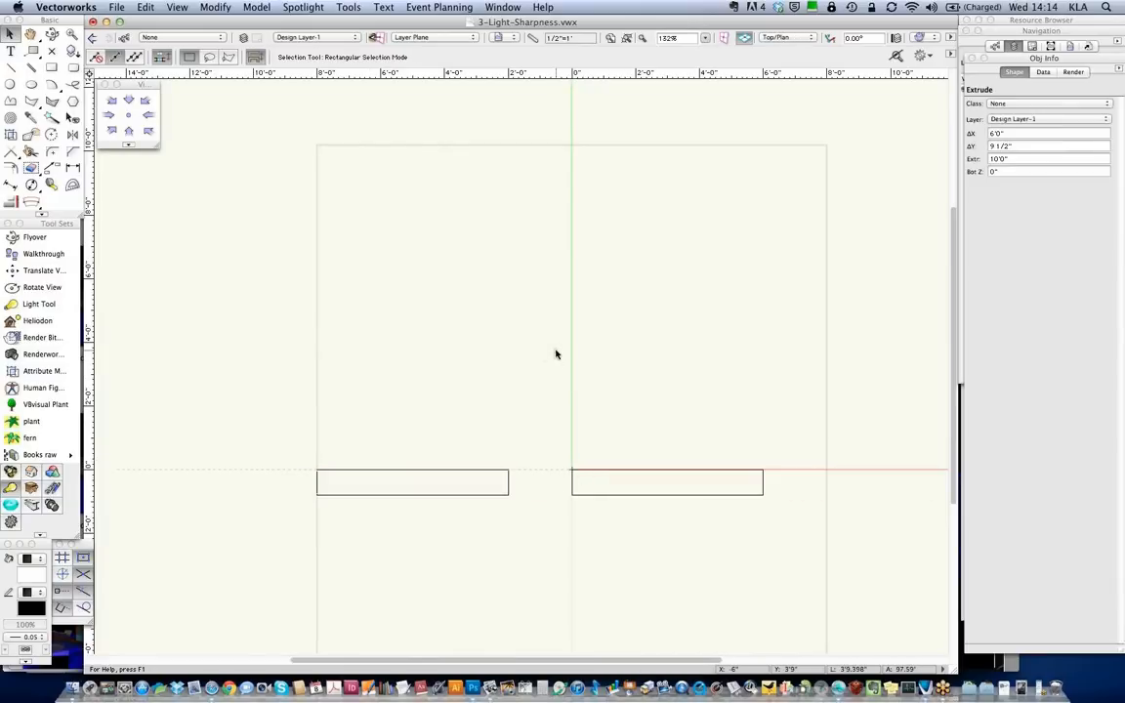
{"action": "scroll", "coordinate": [555, 353], "scroll_direction": "down", "scroll_amount": 10}
{"action": "scroll", "coordinate": [555, 353], "scroll_direction": "right", "scroll_amount": 4}
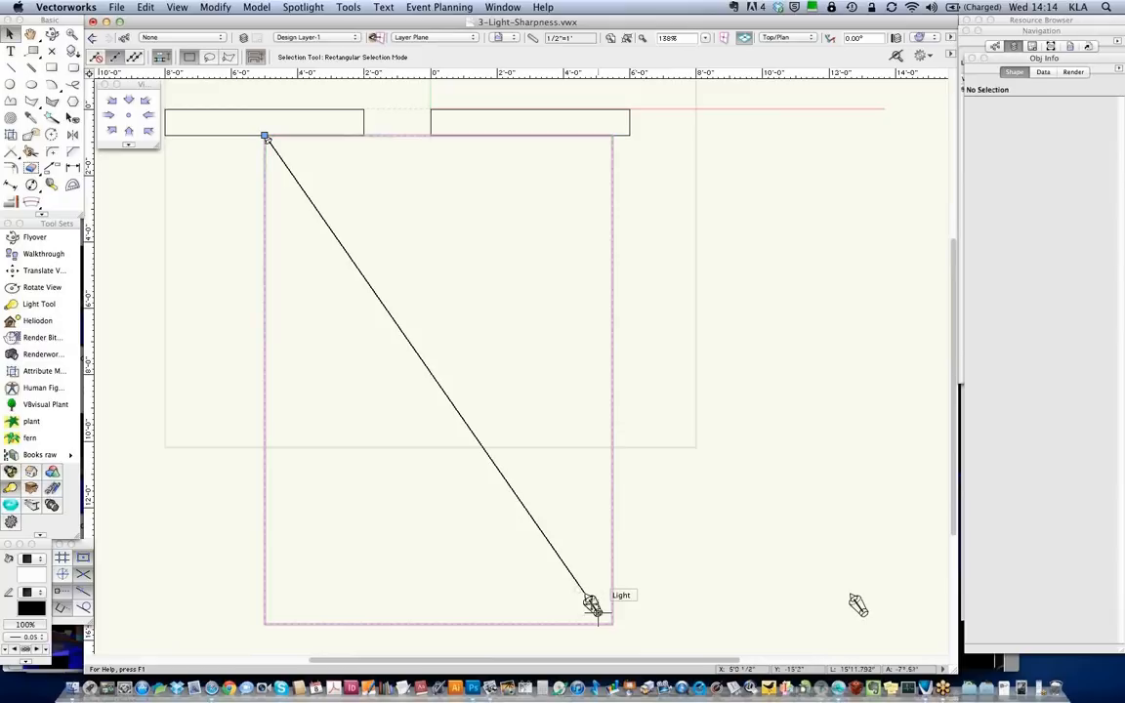
{"action": "left_click", "coordinate": [592, 606]}
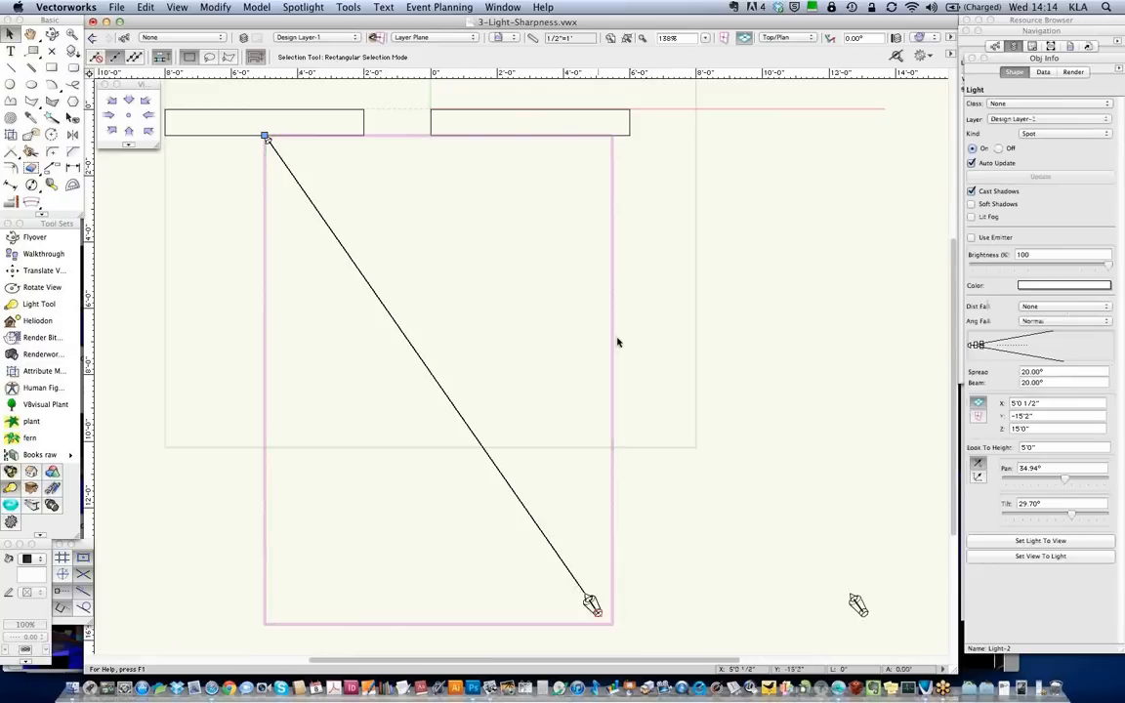
{"action": "left_click", "coordinate": [858, 604], "text": "shift"}
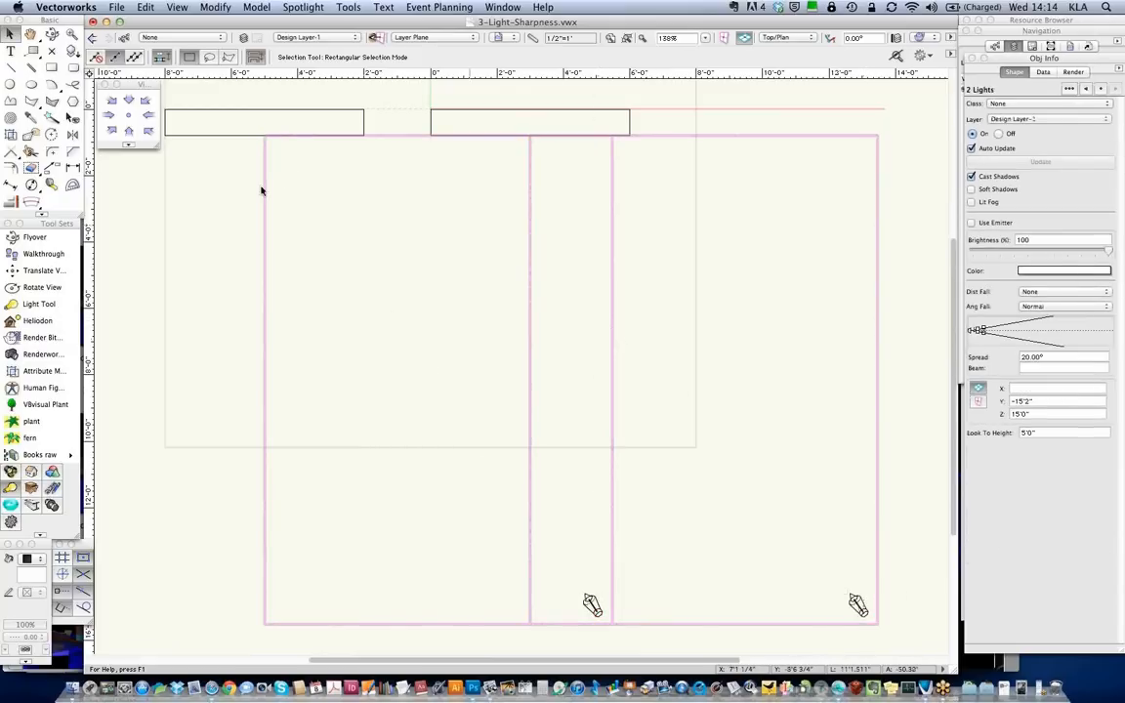
Render the panels in the Right Isometric view and set the display of light objects to Always in the Vectorworks preferences
{"action": "left_click", "coordinate": [150, 131]}
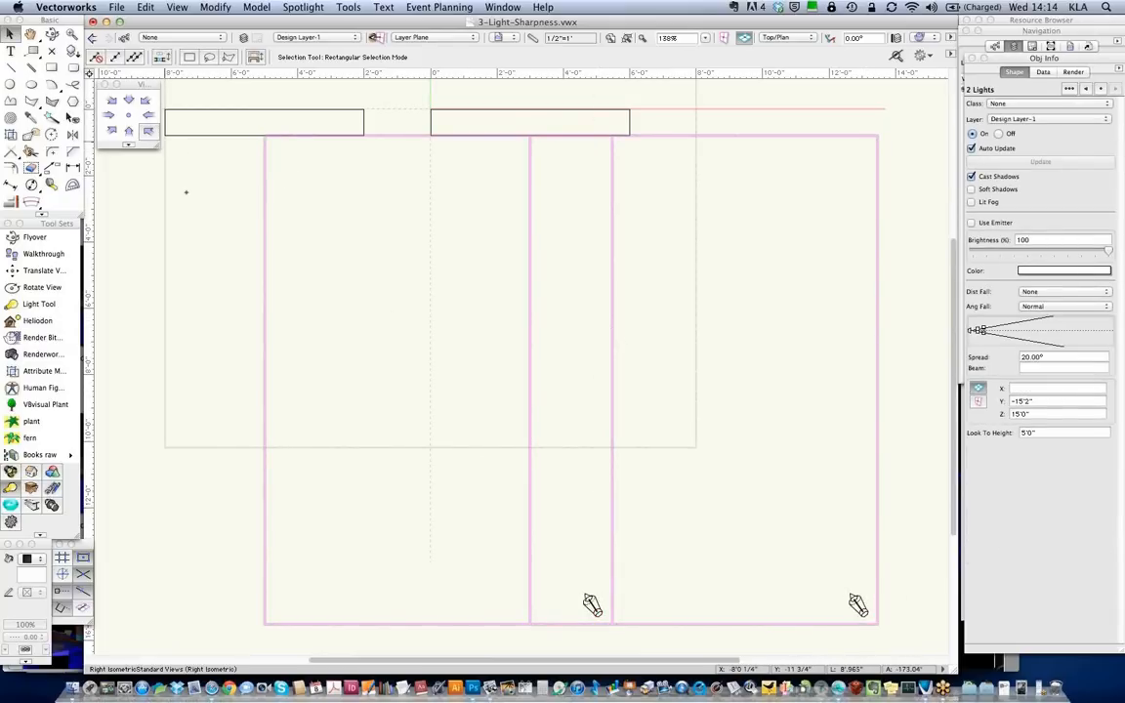
{"action": "key", "text": "super+6"}
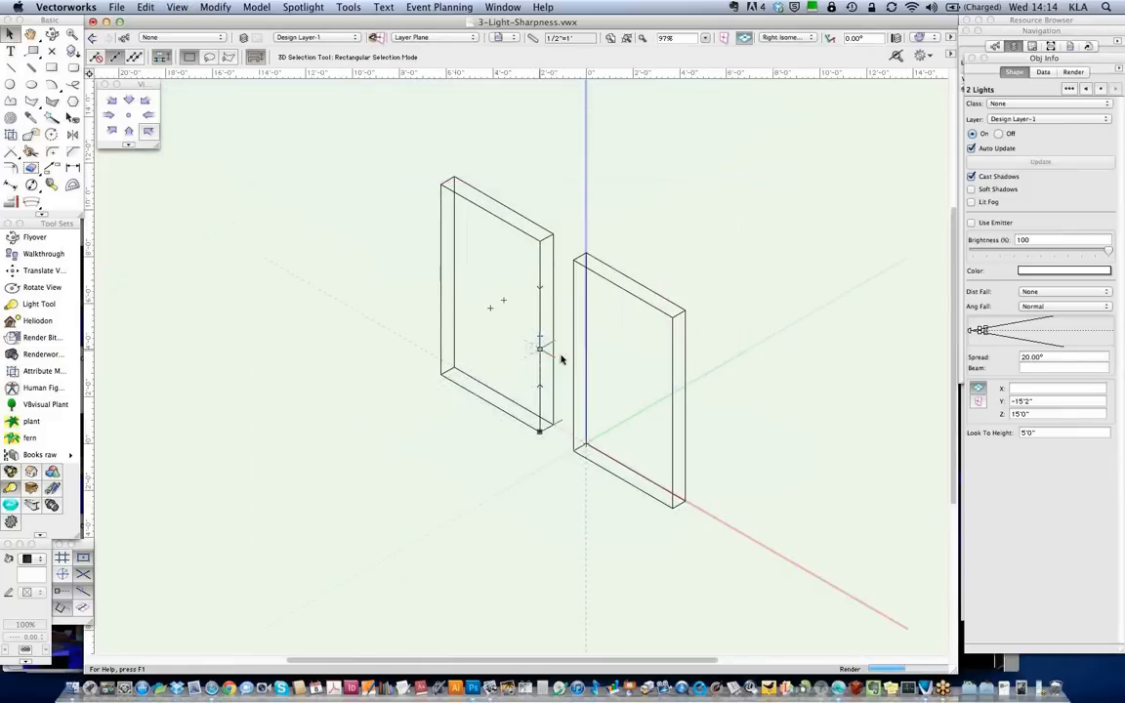
{"action": "left_click", "coordinate": [64, 8]}
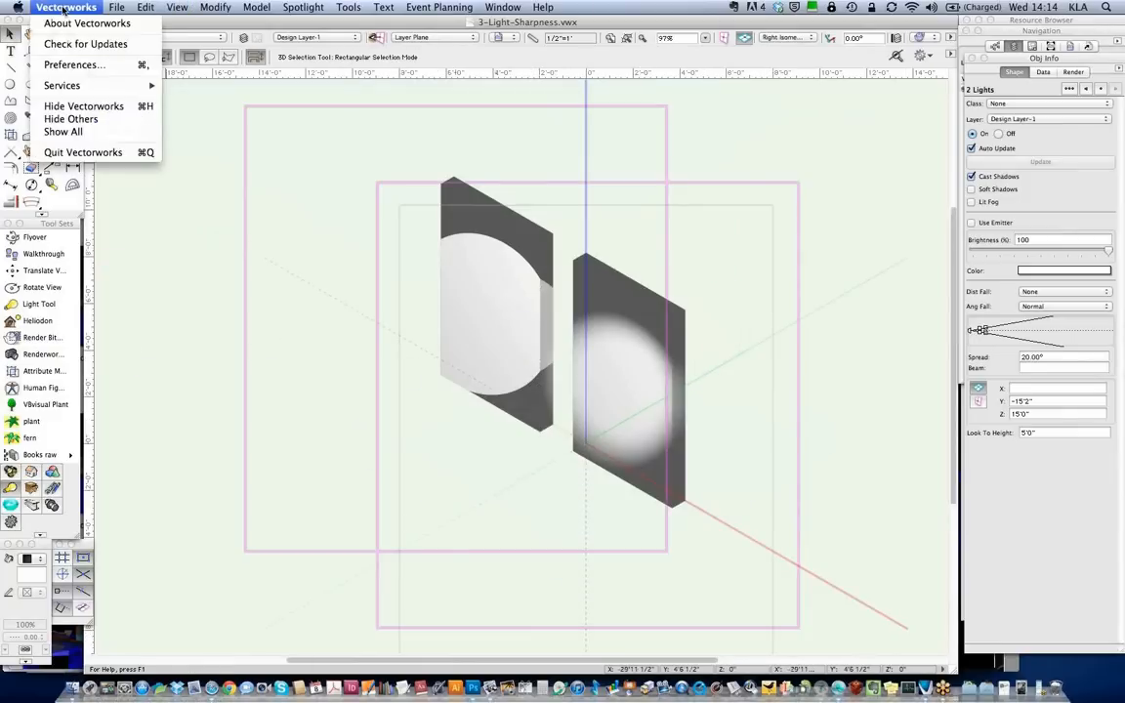
{"action": "left_click", "coordinate": [71, 64]}
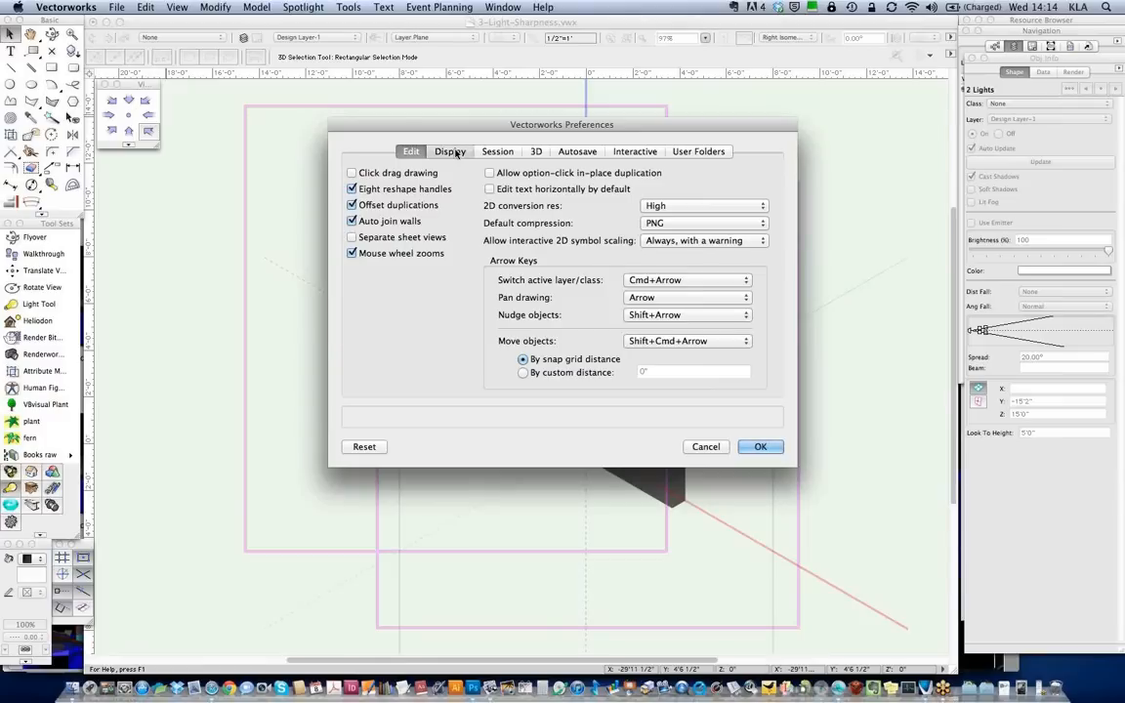
{"action": "left_click", "coordinate": [450, 152]}
{"action": "left_click", "coordinate": [733, 202]}
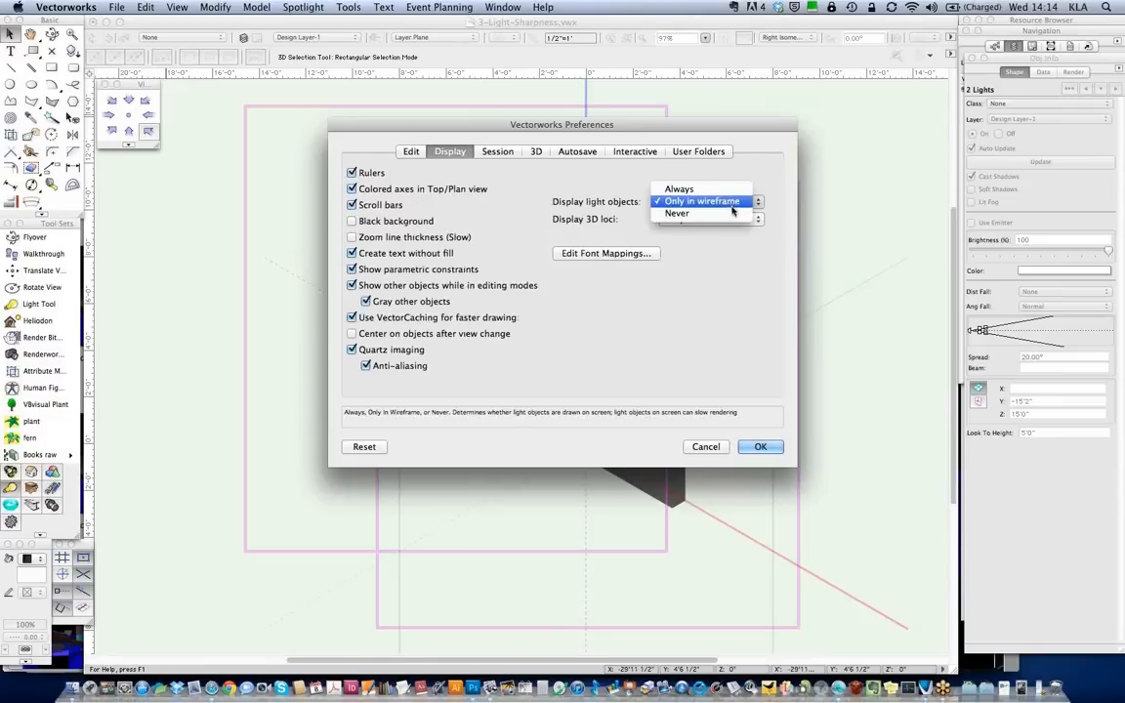
{"action": "left_click", "coordinate": [745, 188]}
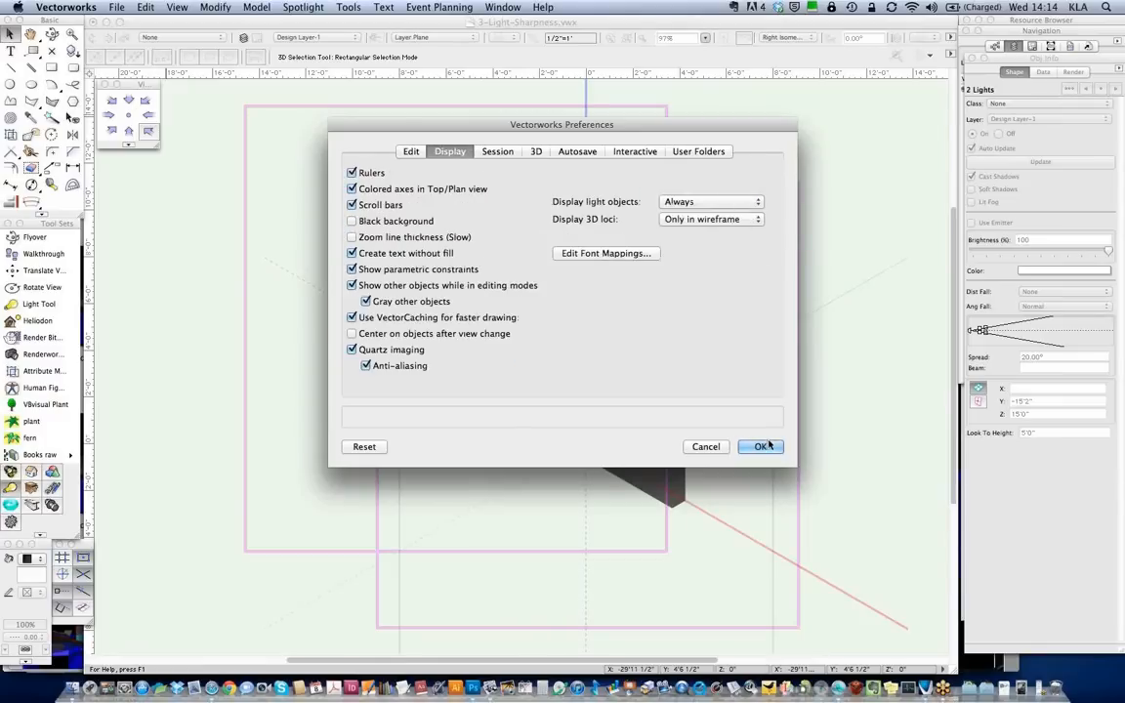
{"action": "left_click", "coordinate": [762, 447]}
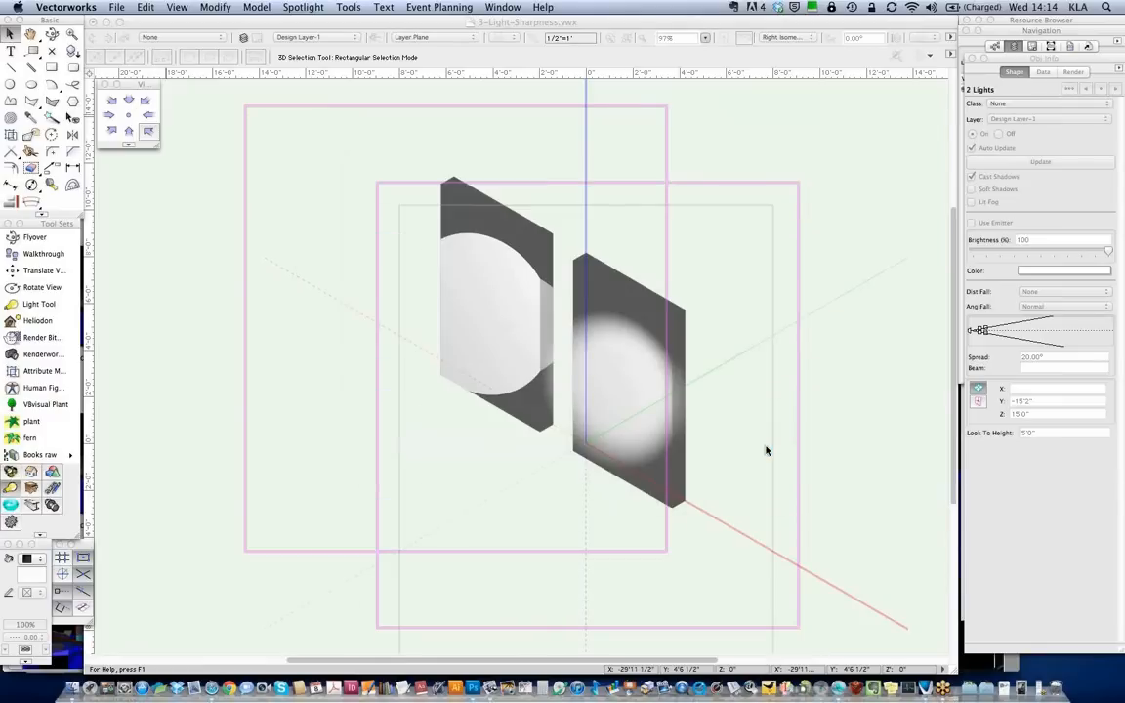
Inspect the spread and beam settings of the hard-edged spot light, then those of the soft-edged one in Top/Plan view
{"action": "left_click", "coordinate": [845, 404]}
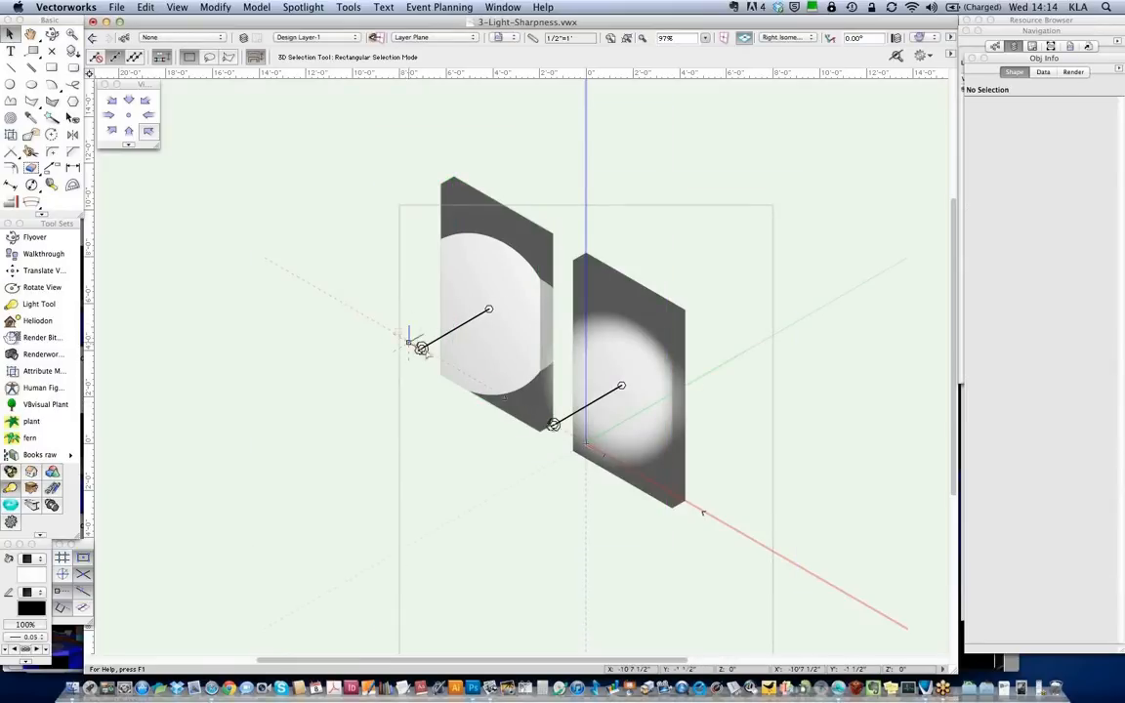
{"action": "left_click", "coordinate": [422, 349]}
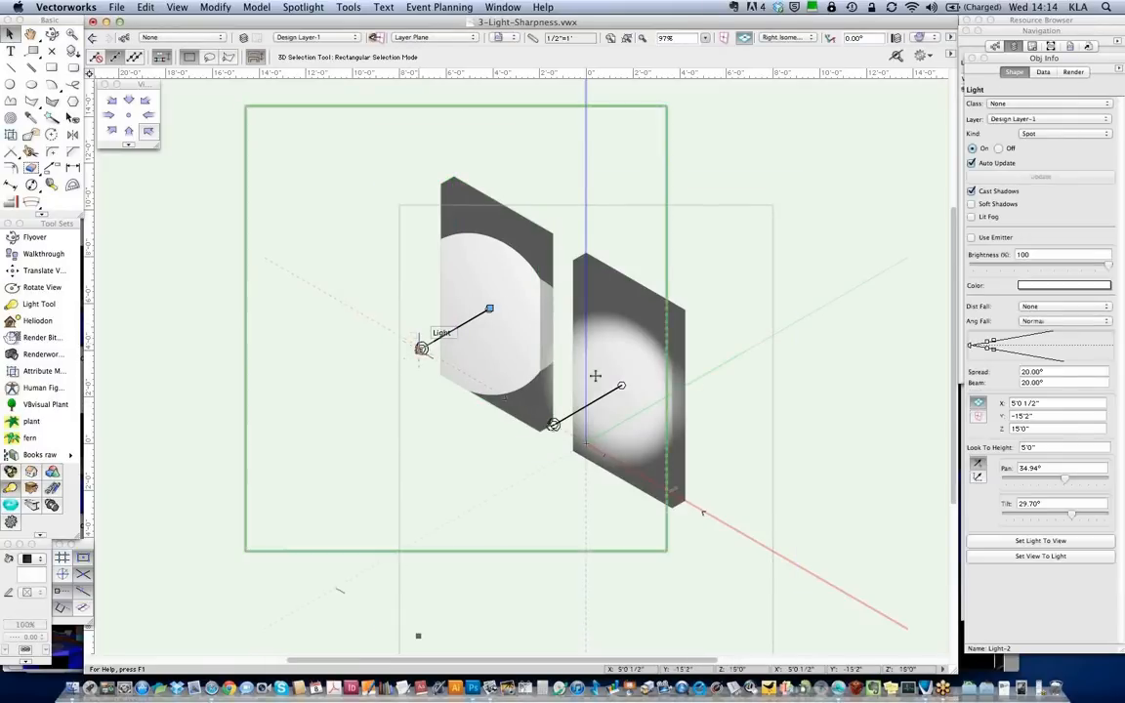
{"action": "left_click", "coordinate": [553, 424]}
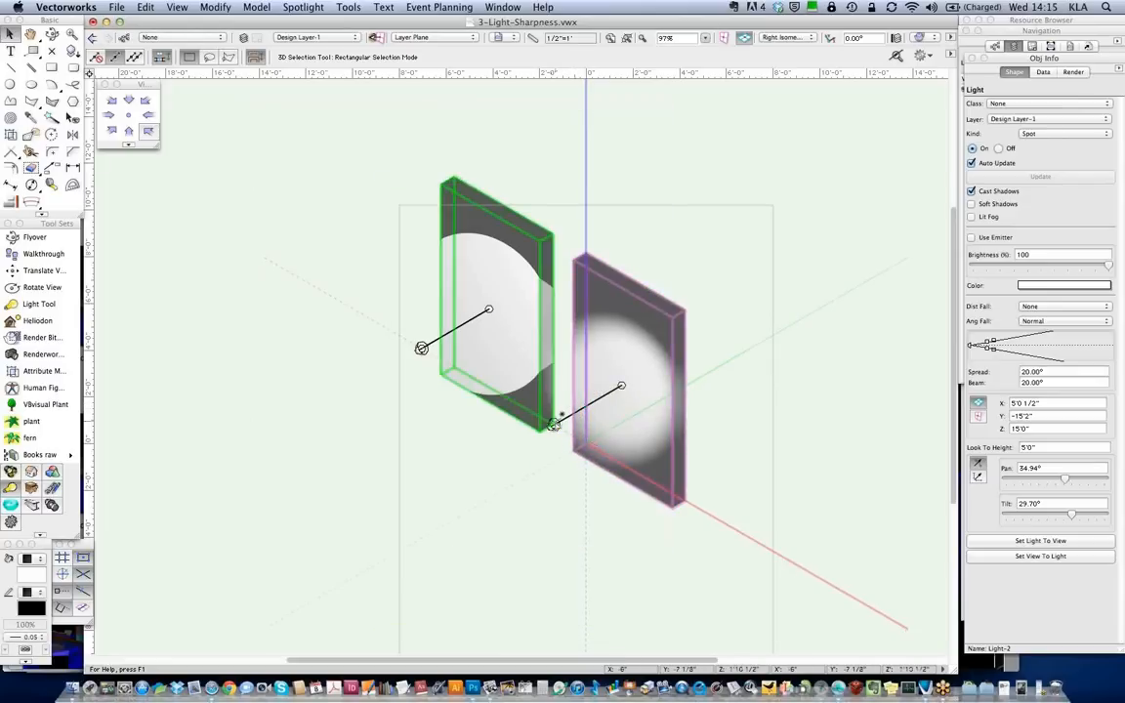
{"action": "left_click", "coordinate": [553, 424]}
{"action": "key", "text": "super+shift+w"}
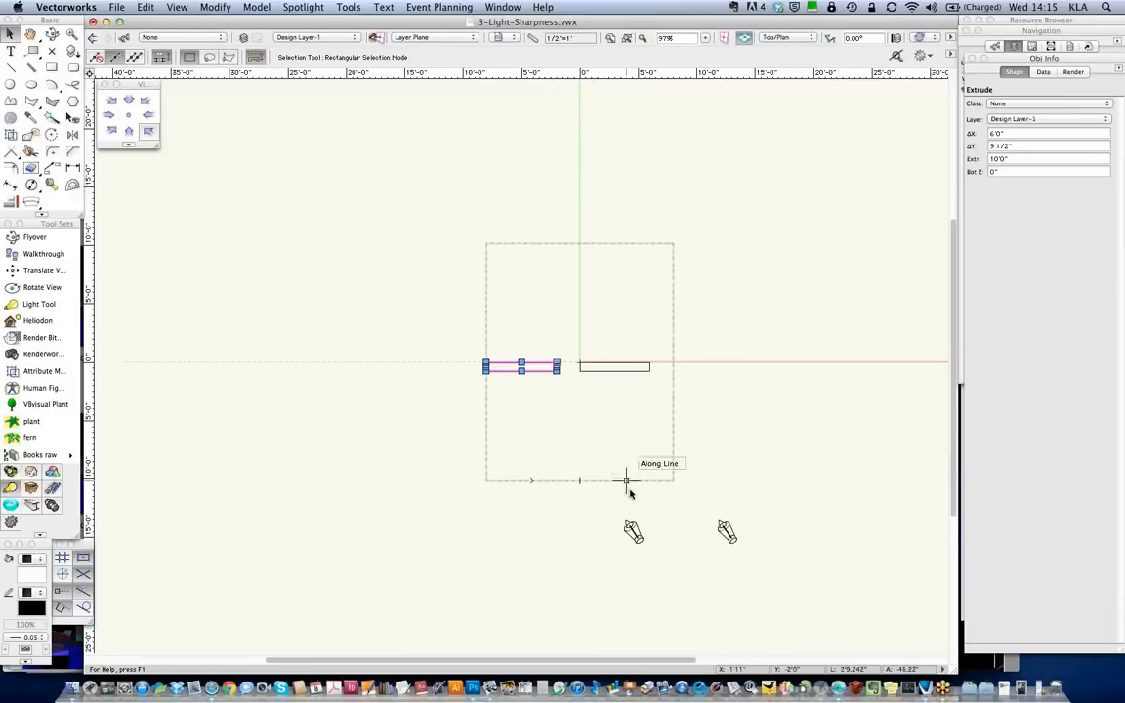
{"action": "left_click", "coordinate": [727, 536]}
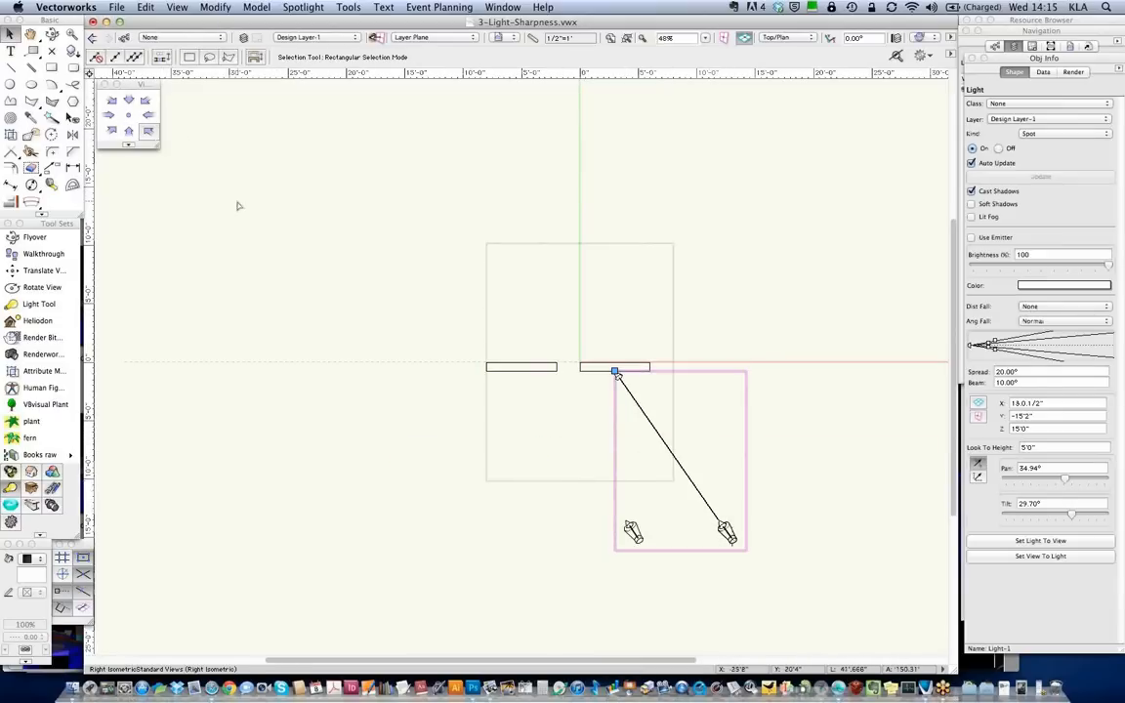
Show the panels in the Right Isometric view and color the soft-edged spot light pinkish red
{"action": "key", "text": "super+3"}
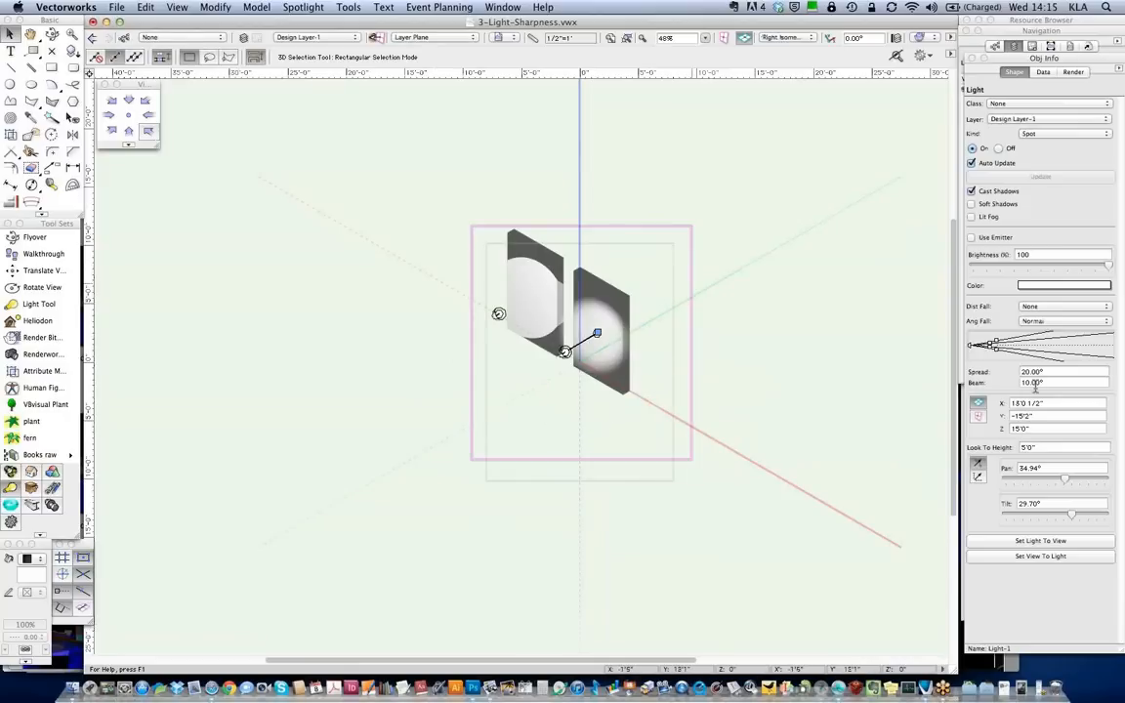
{"action": "left_click", "coordinate": [1071, 287]}
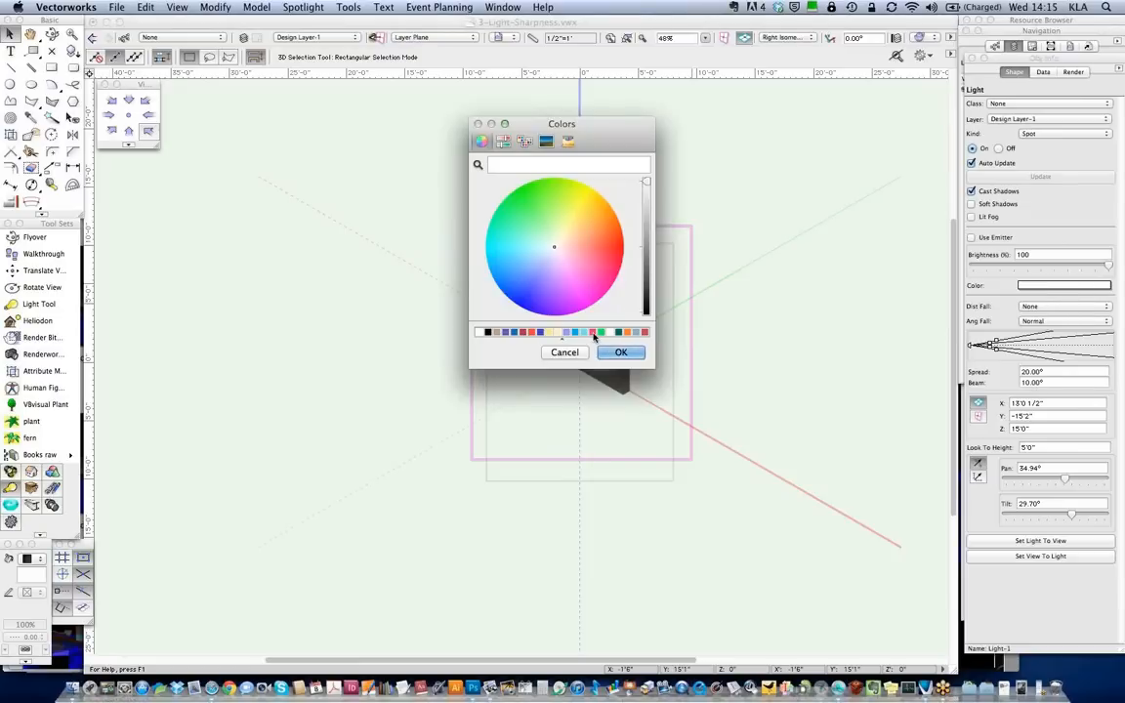
{"action": "left_click", "coordinate": [593, 334]}
{"action": "left_click", "coordinate": [622, 352]}
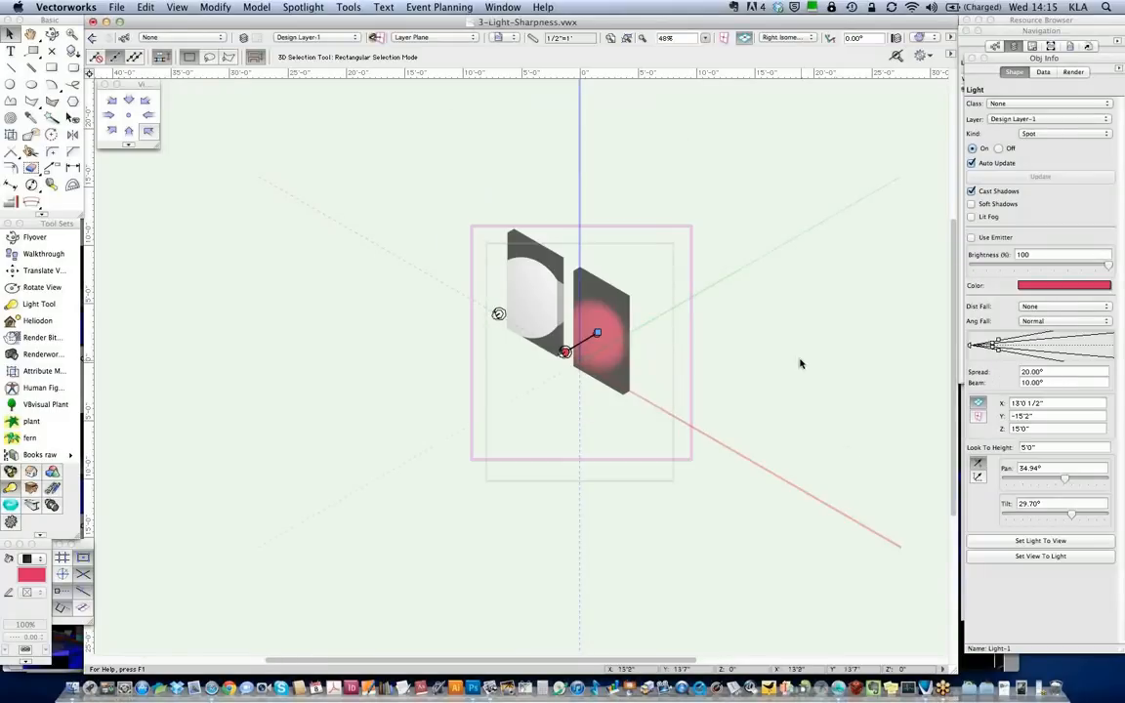
Place a copy of the red spot light about 3' to its right in Top/Plan view
{"action": "key", "text": "F5"}
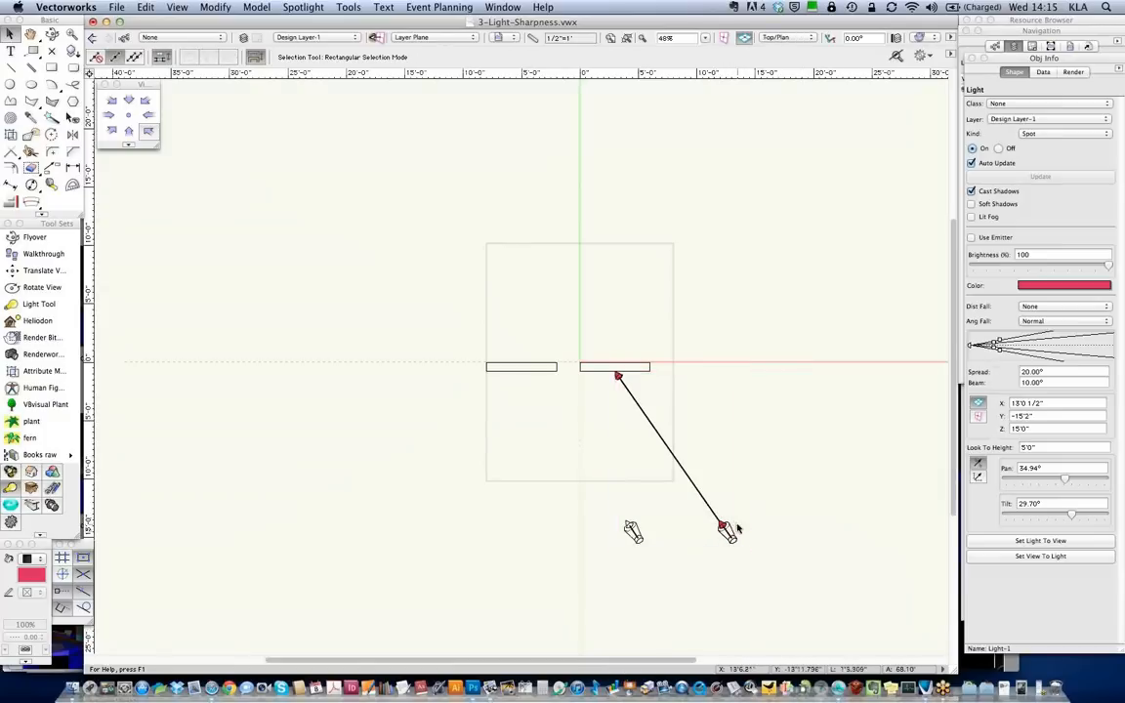
{"action": "left_click", "coordinate": [741, 527]}
{"action": "left_click", "coordinate": [727, 532]}
{"action": "left_click_drag", "start_coordinate": [727, 530], "coordinate": [762, 510]}
{"action": "key", "text": "shift+Down"}
{"action": "key", "text": "shift+Down"}
{"action": "key", "text": "shift+Down"}
{"action": "key", "text": "shift+Down"}
{"action": "key", "text": "shift+Down"}
{"action": "key", "text": "shift+Down"}
{"action": "key", "text": "shift+Down"}
{"action": "key", "text": "shift+Down"}
{"action": "key", "text": "shift+Down"}
{"action": "key", "text": "shift+Down"}
{"action": "key", "text": "shift+Down"}
{"action": "key", "text": "shift+Down"}
{"action": "key", "text": "shift+Down"}
{"action": "key", "text": "shift+Down"}
{"action": "key", "text": "shift+Down"}
{"action": "key", "text": "shift+Down"}
{"action": "key", "text": "shift+Down"}
{"action": "key", "text": "shift+Down"}
{"action": "key", "text": "shift+Down"}
{"action": "key", "text": "shift+Down"}
{"action": "key", "text": "shift+Down"}
{"action": "key", "text": "shift+Down"}
{"action": "key", "text": "shift+Down"}
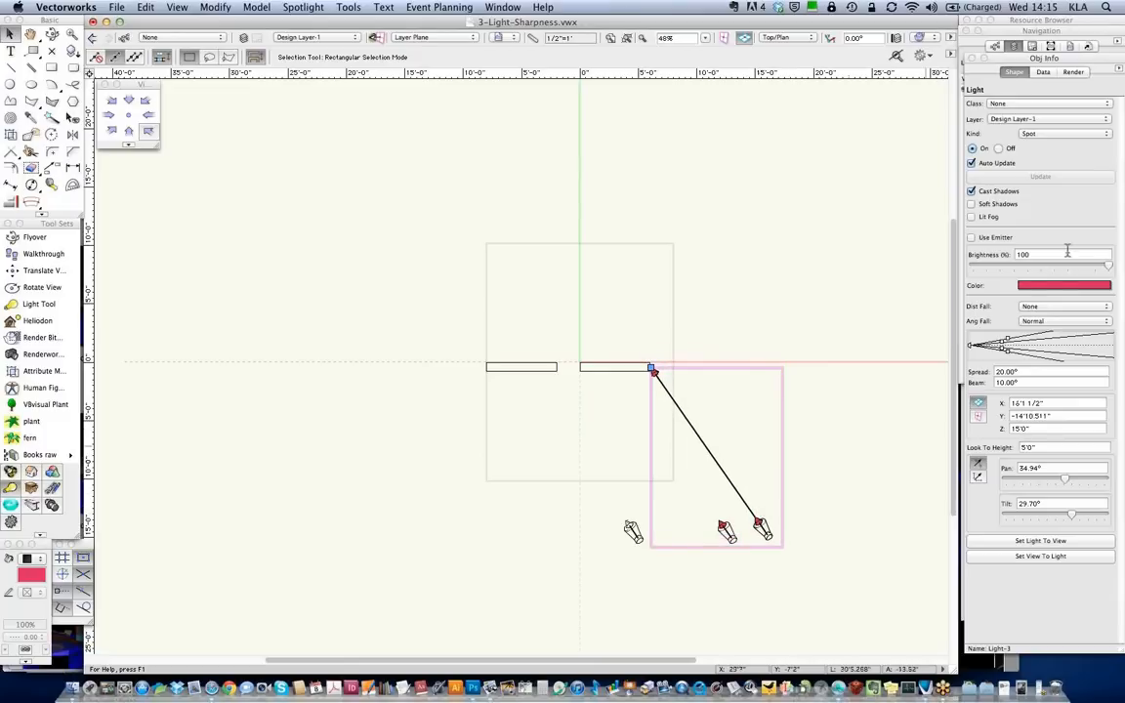
Color the copied spot light light blue and view the mixed light on the panels in Right Isometric, fitted to the window
{"action": "left_click", "coordinate": [1050, 287]}
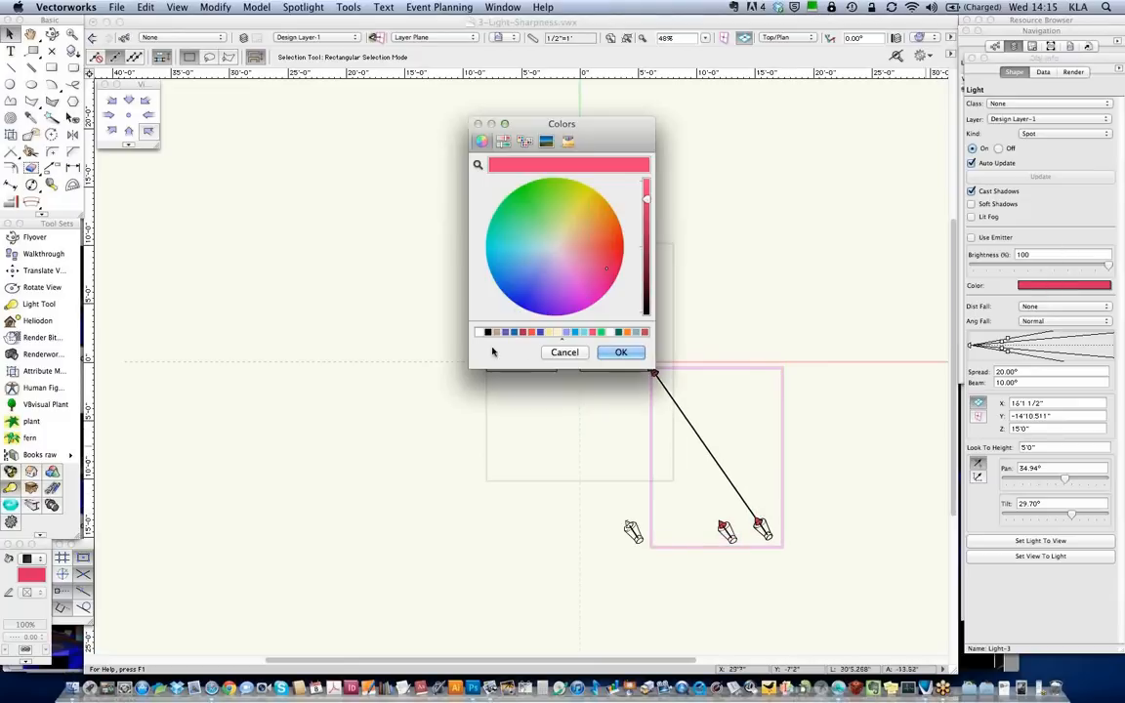
{"action": "left_click", "coordinate": [572, 334]}
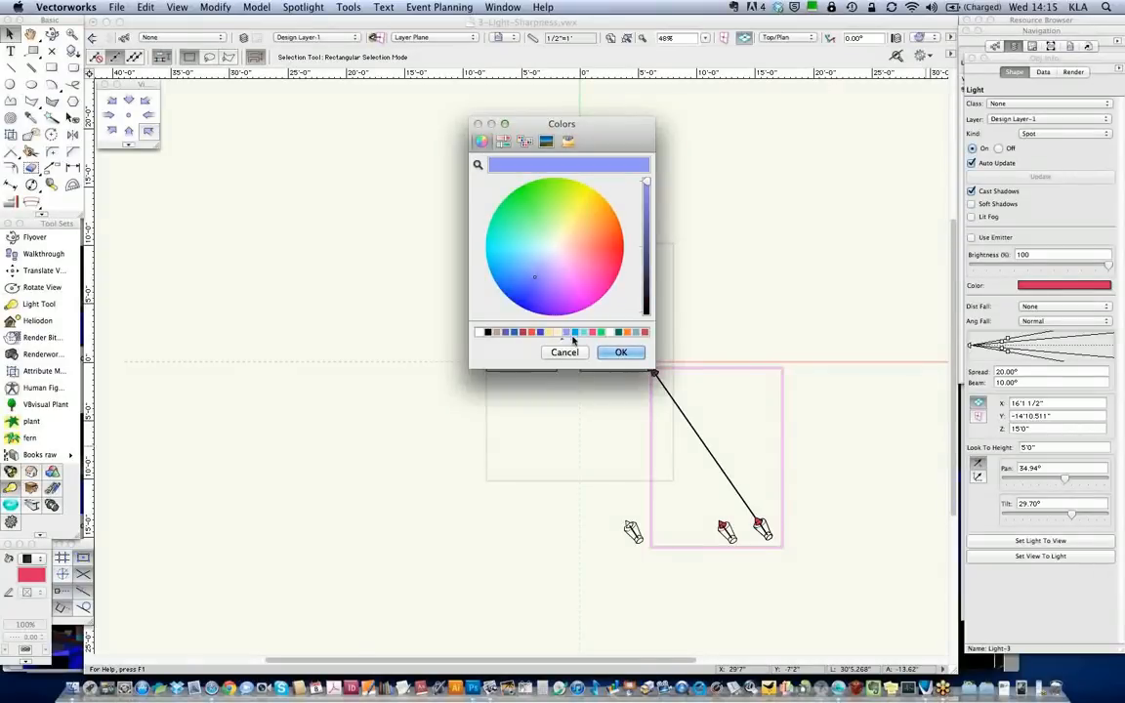
{"action": "left_click", "coordinate": [622, 353]}
{"action": "left_click", "coordinate": [150, 132]}
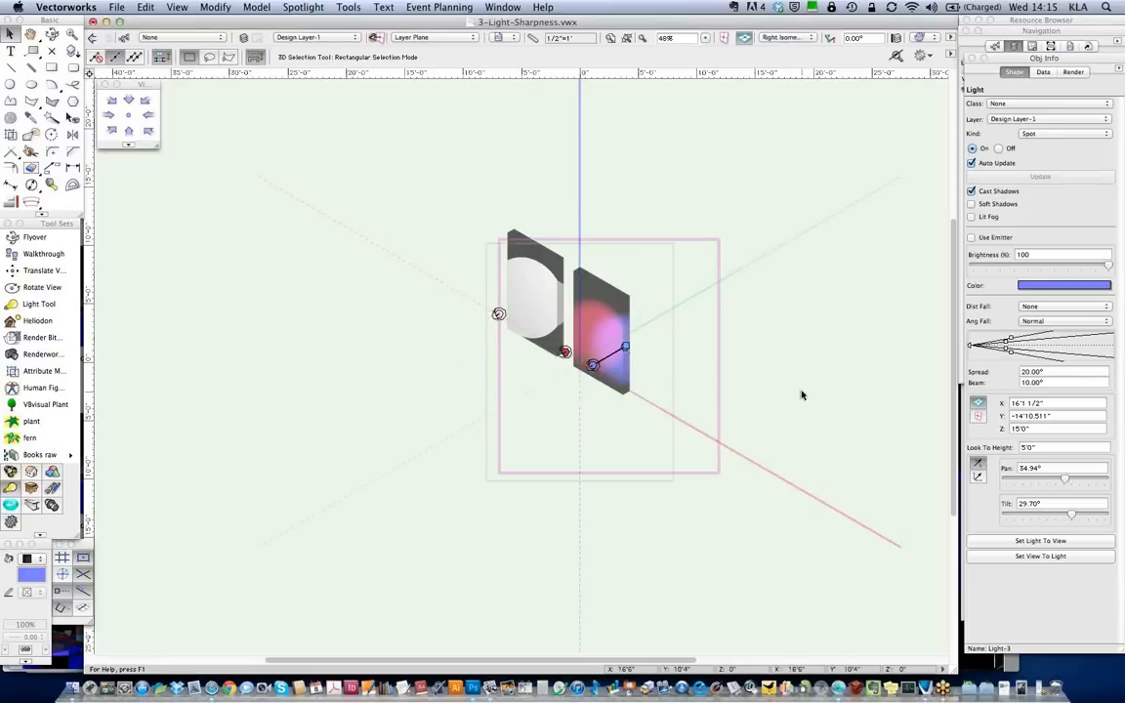
{"action": "left_click", "coordinate": [597, 216]}
{"action": "key", "text": "super+shift+f"}
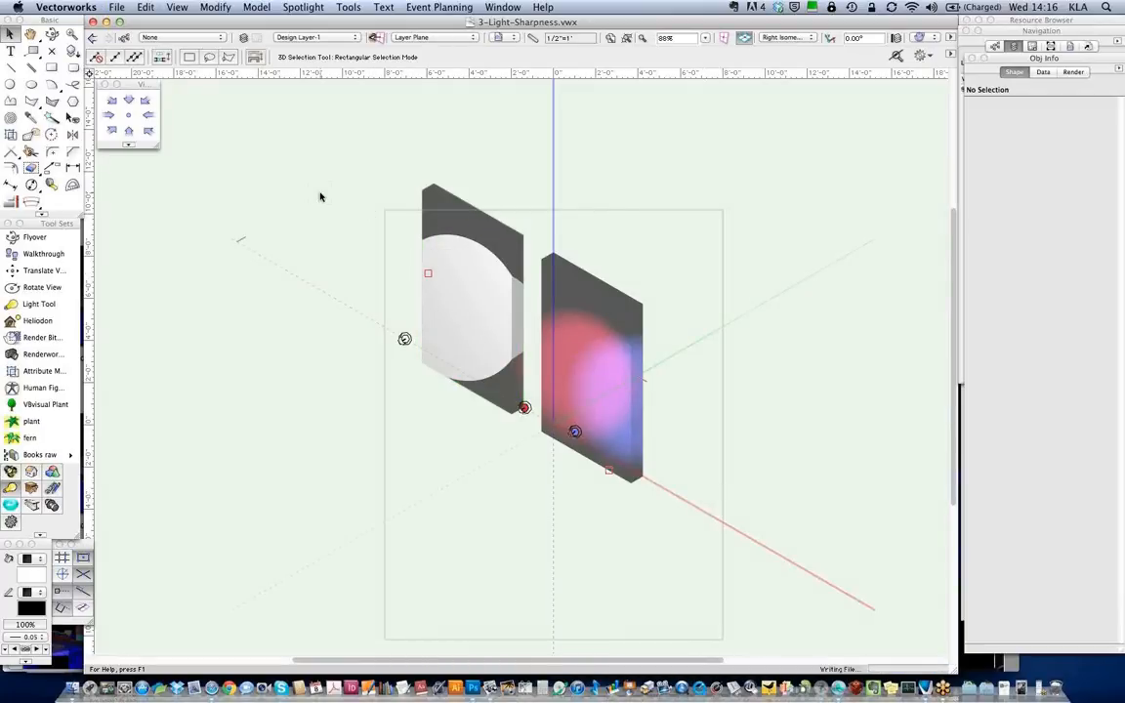
Switch to the open file 1-TradeShow.vwx and set the display of light objects to Only in wireframe in the Vectorworks preferences
{"action": "left_click", "coordinate": [514, 7]}
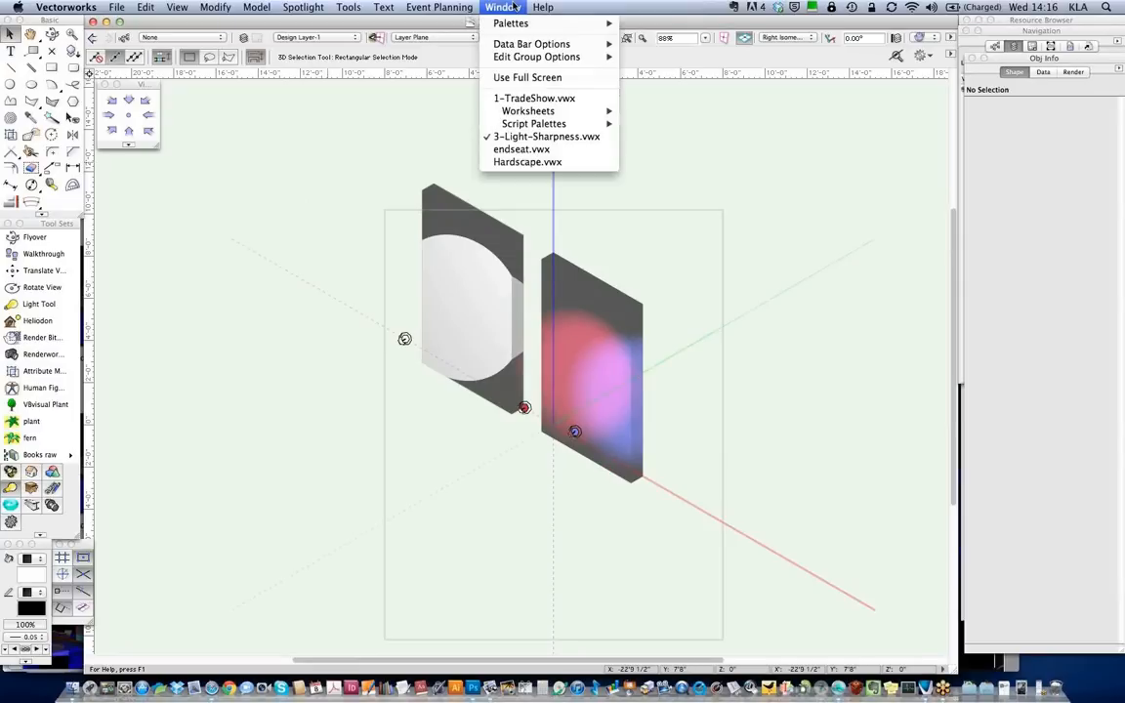
{"action": "left_click", "coordinate": [534, 99]}
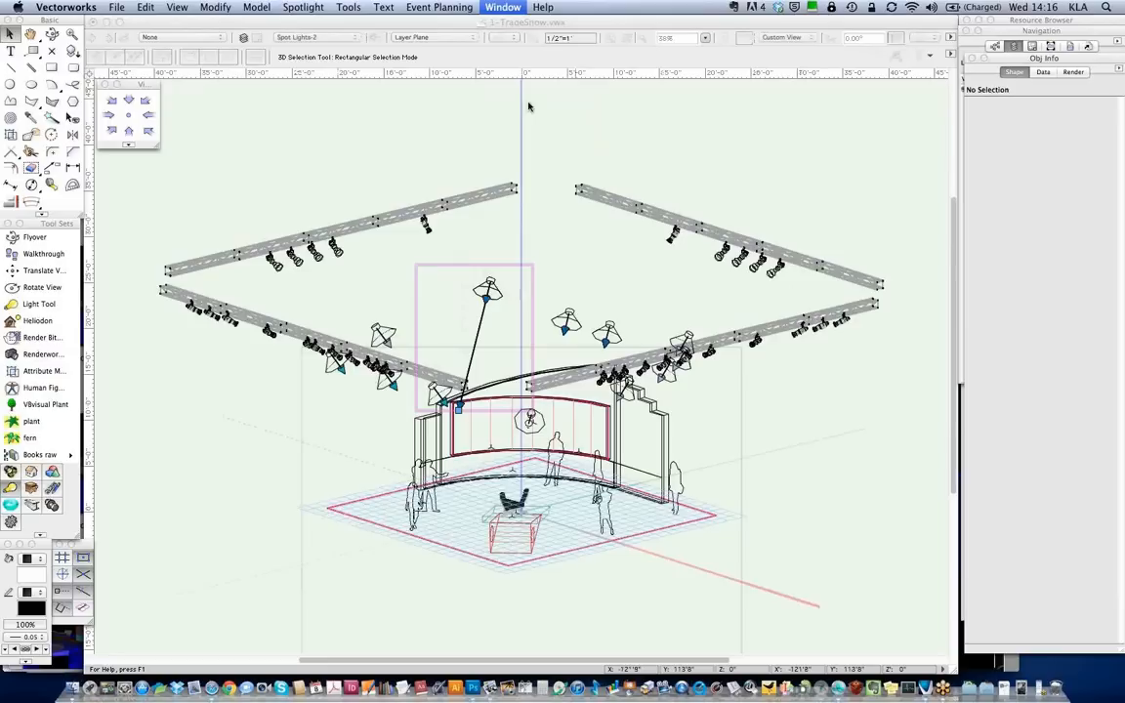
{"action": "left_click", "coordinate": [66, 7]}
{"action": "left_click", "coordinate": [70, 64]}
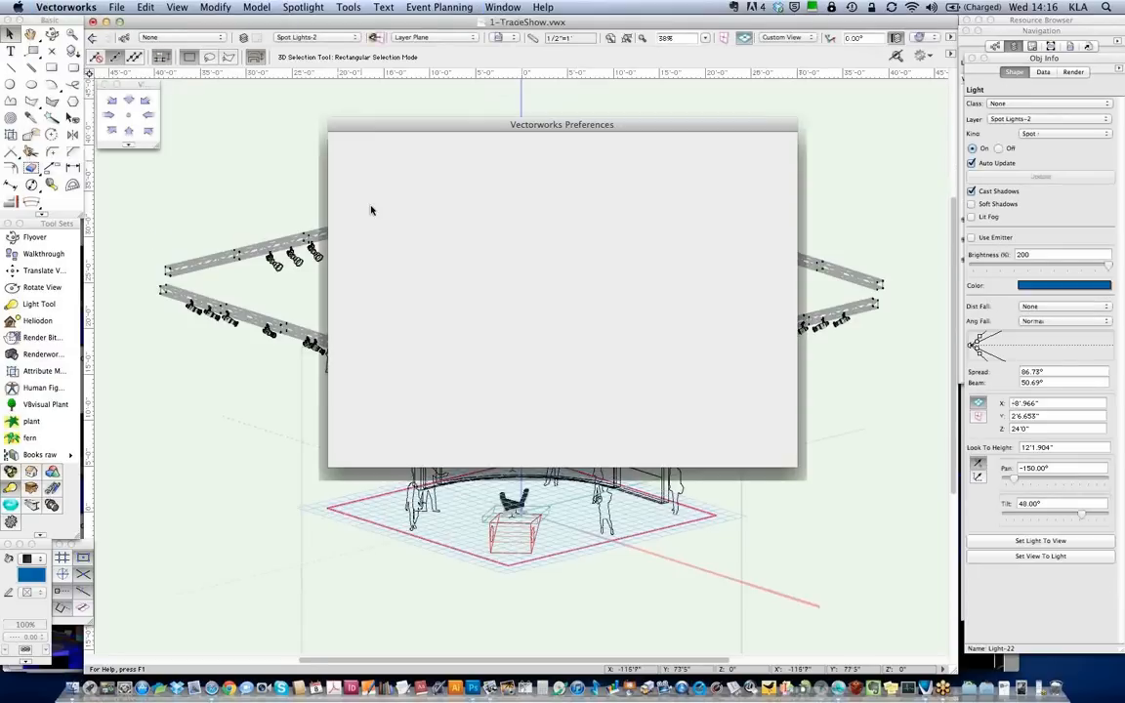
{"action": "left_click", "coordinate": [497, 151]}
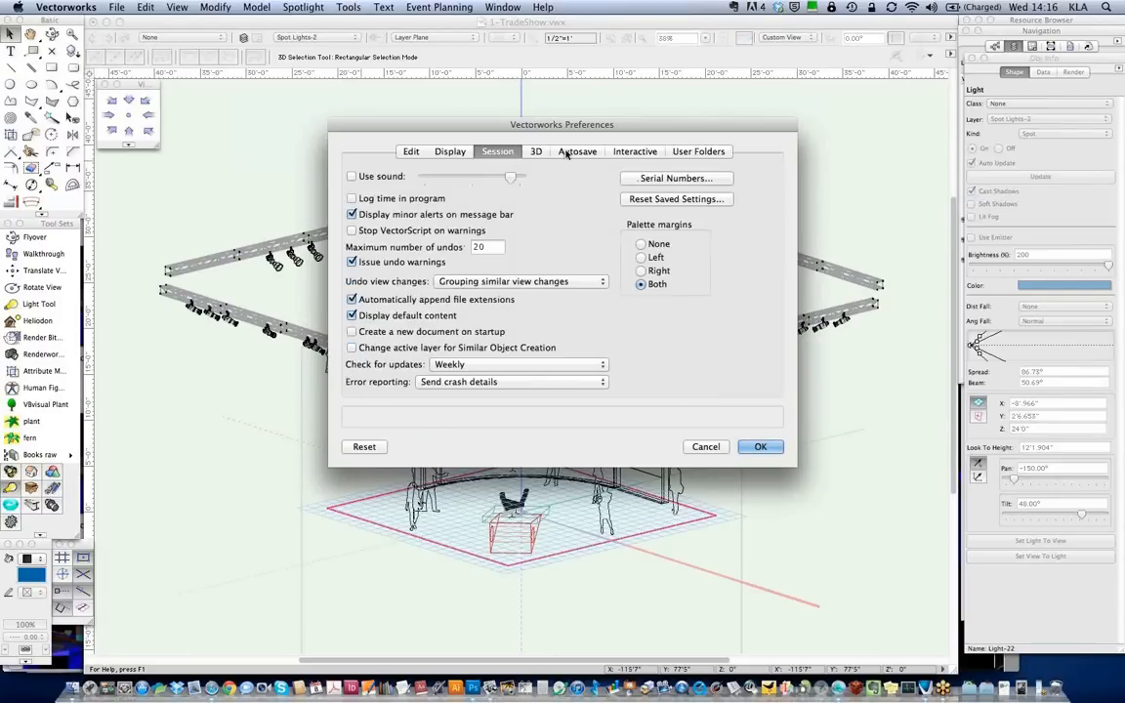
{"action": "left_click", "coordinate": [450, 151]}
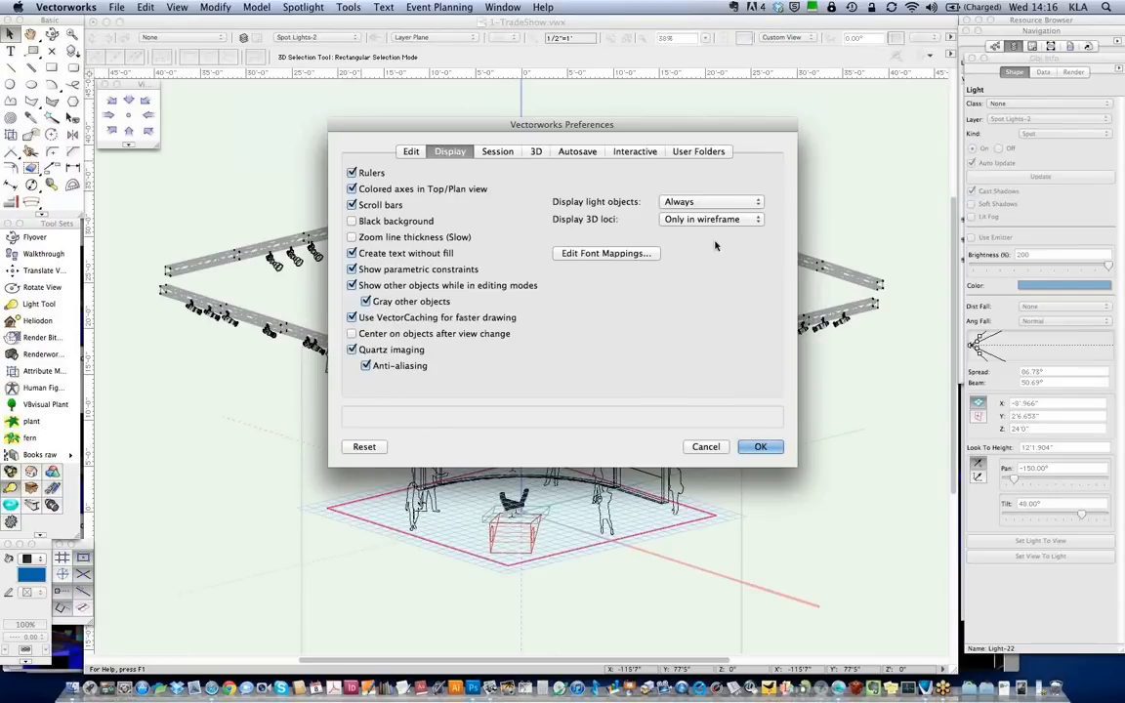
{"action": "left_click", "coordinate": [723, 202]}
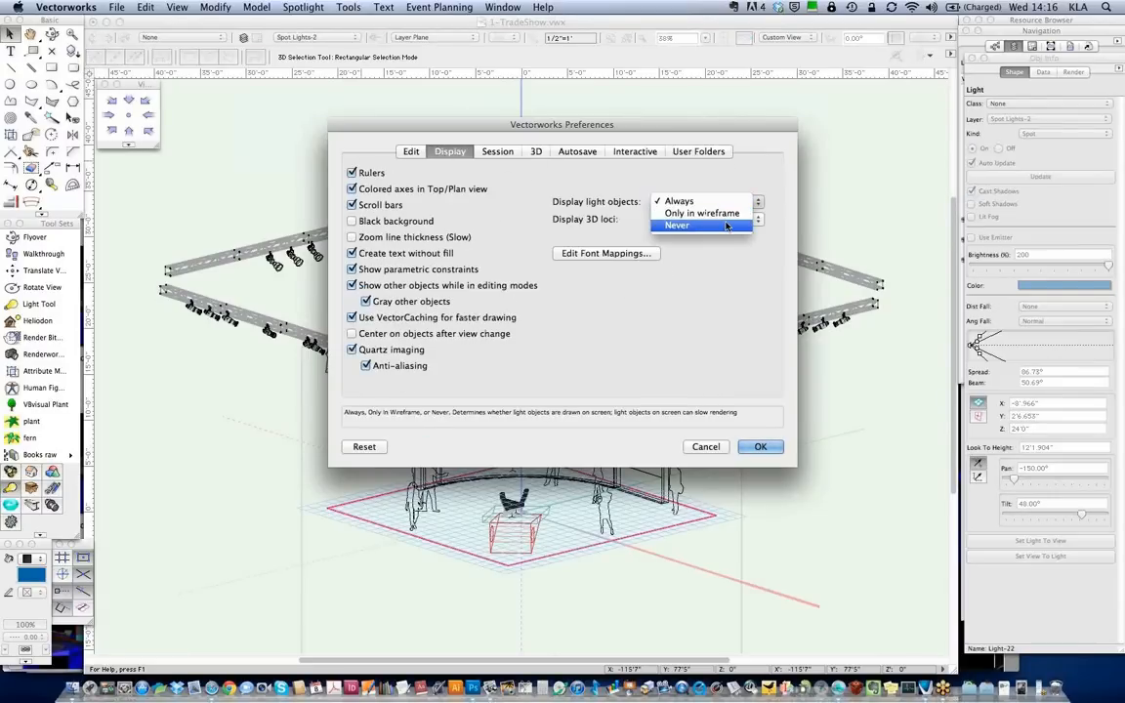
{"action": "left_click", "coordinate": [703, 213]}
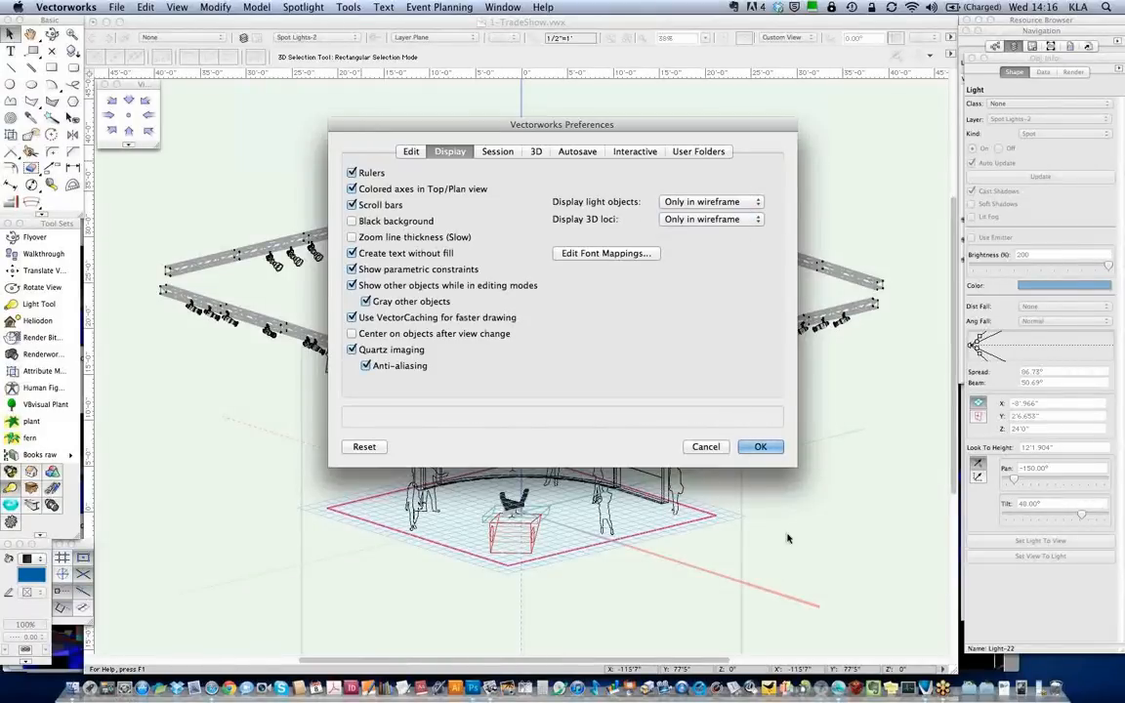
{"action": "left_click", "coordinate": [763, 448]}
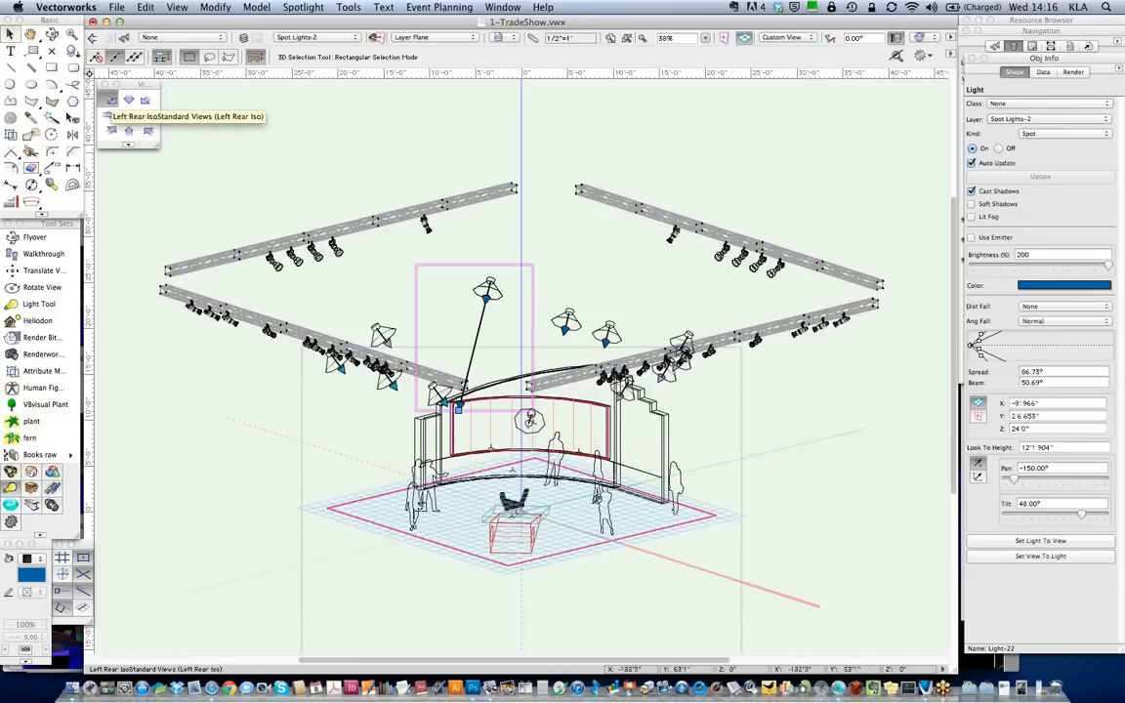
View the trade show model rendered from Left Rear Isometric and return it to wireframe in Top/Plan view
{"action": "left_click", "coordinate": [110, 100]}
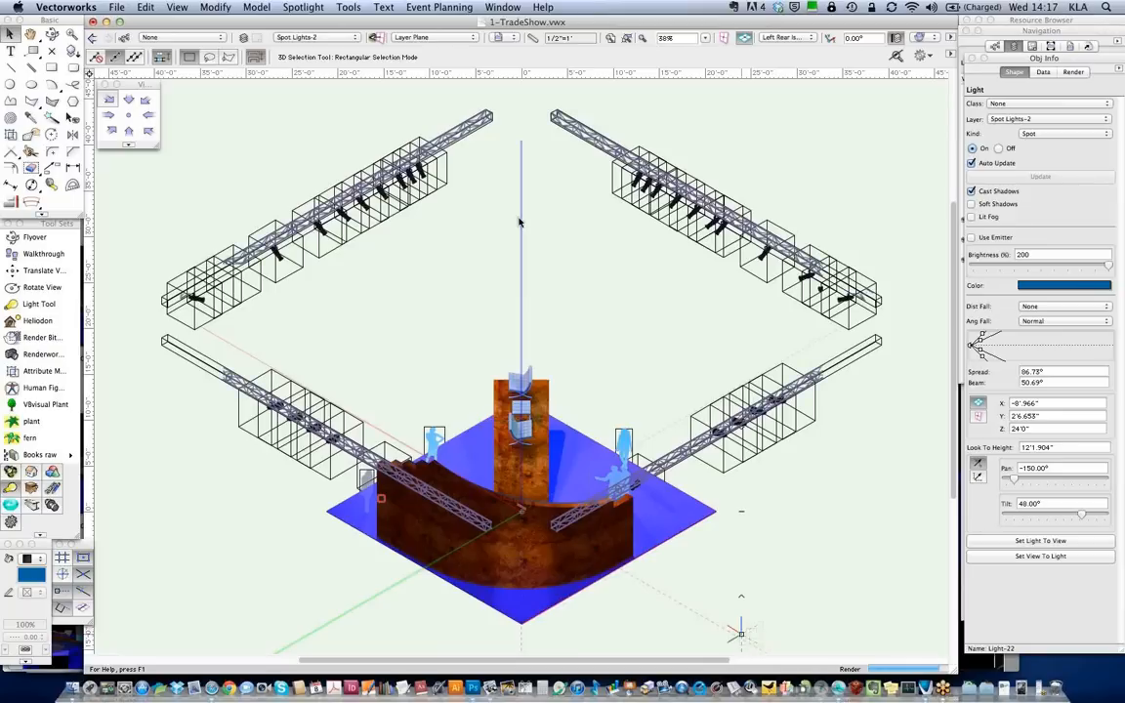
{"action": "key", "text": "super+shift+w"}
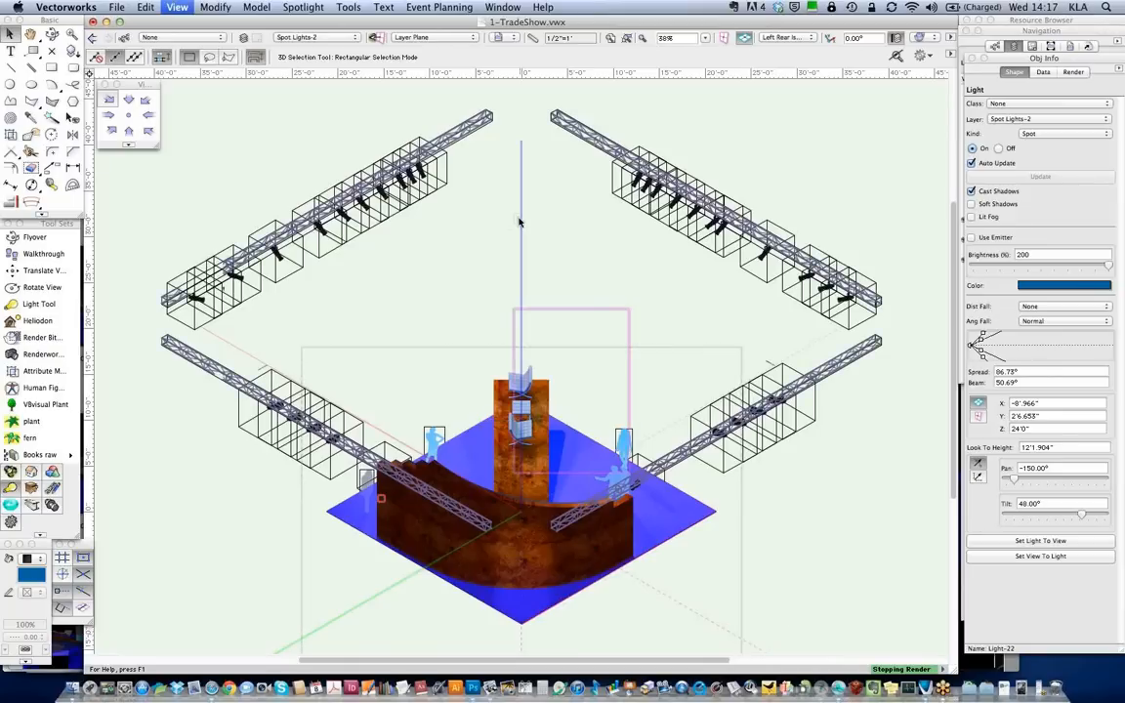
{"action": "key", "text": "F5"}
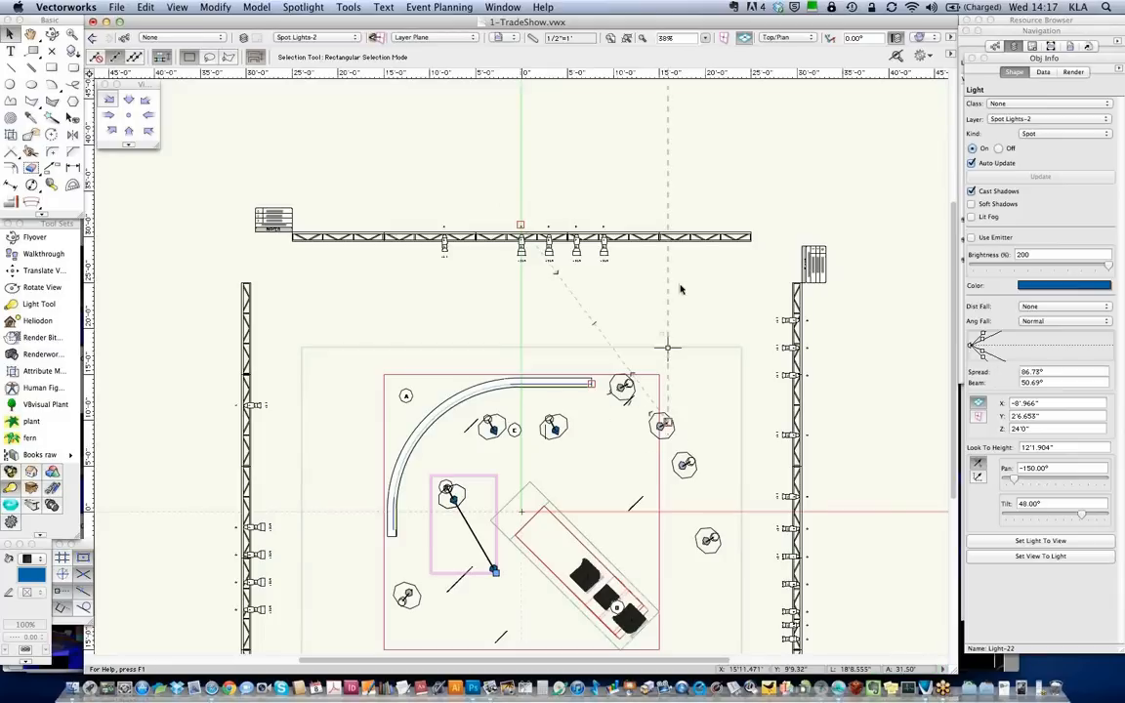
Make Wall Layout the active design layer and set the layer options to Active Only
{"action": "double_click", "coordinate": [1075, 34]}
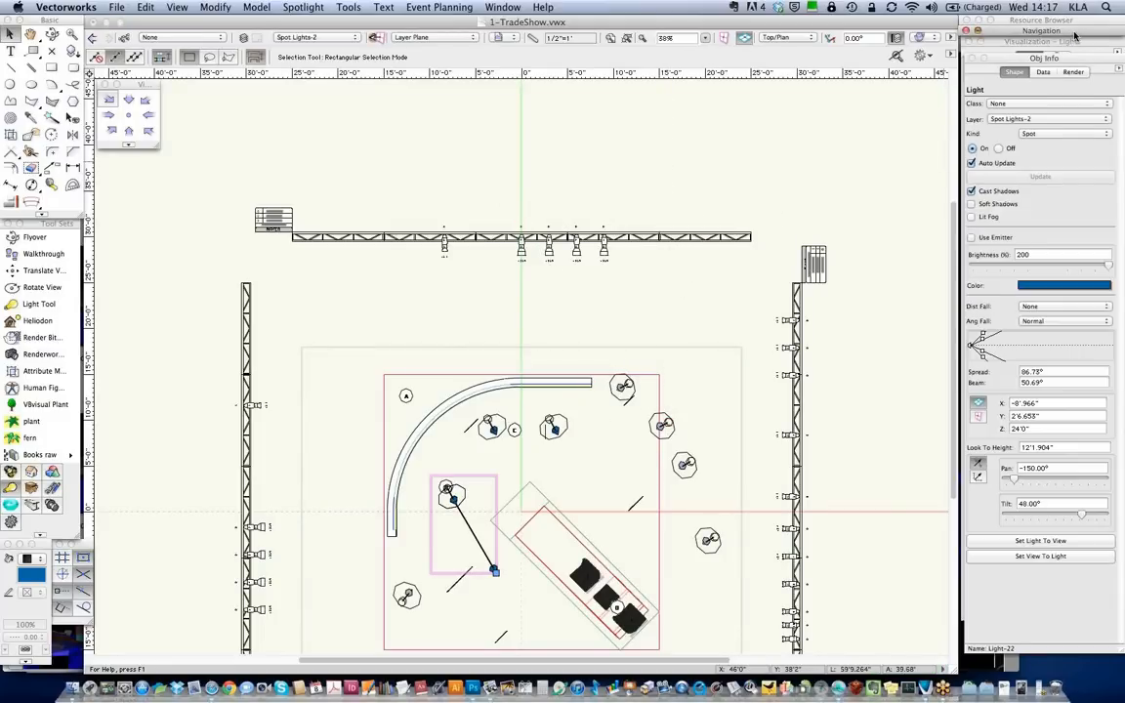
{"action": "double_click", "coordinate": [1075, 34]}
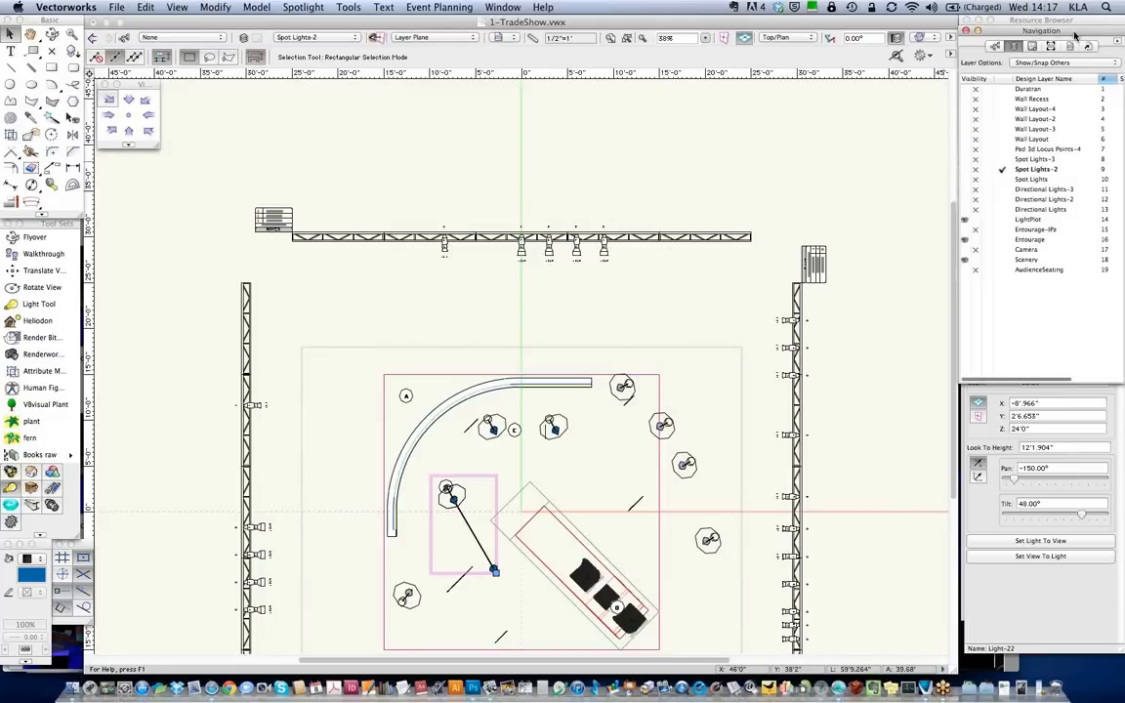
{"action": "left_click", "coordinate": [1034, 140]}
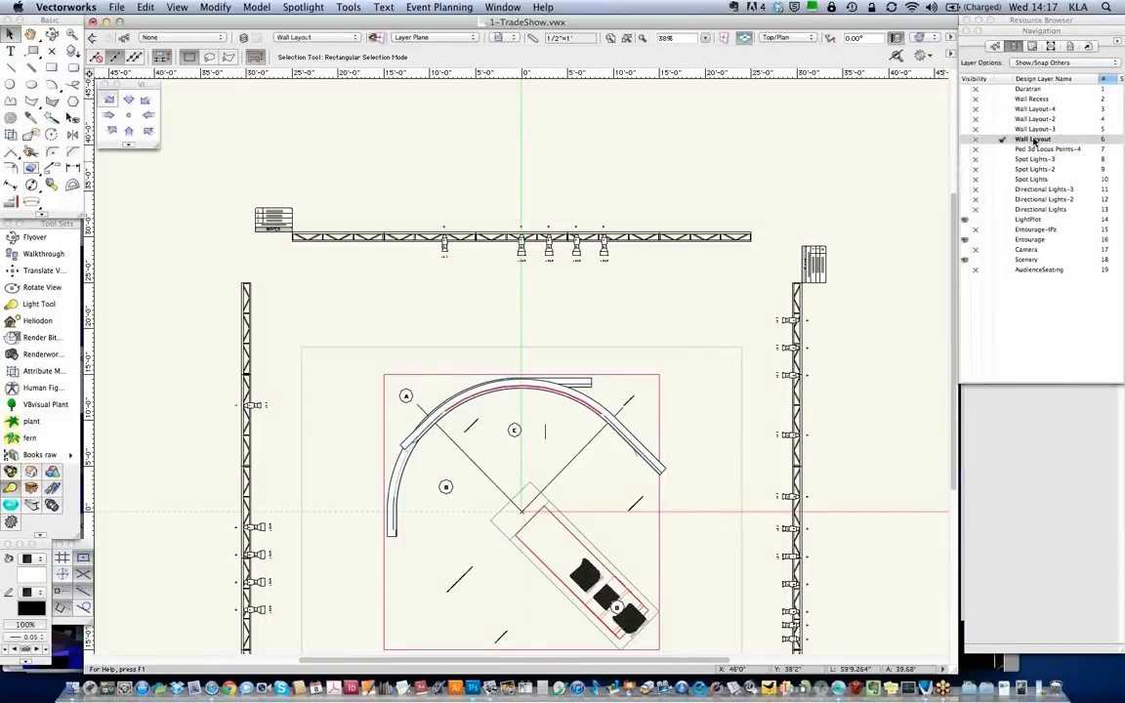
{"action": "left_click", "coordinate": [1056, 65]}
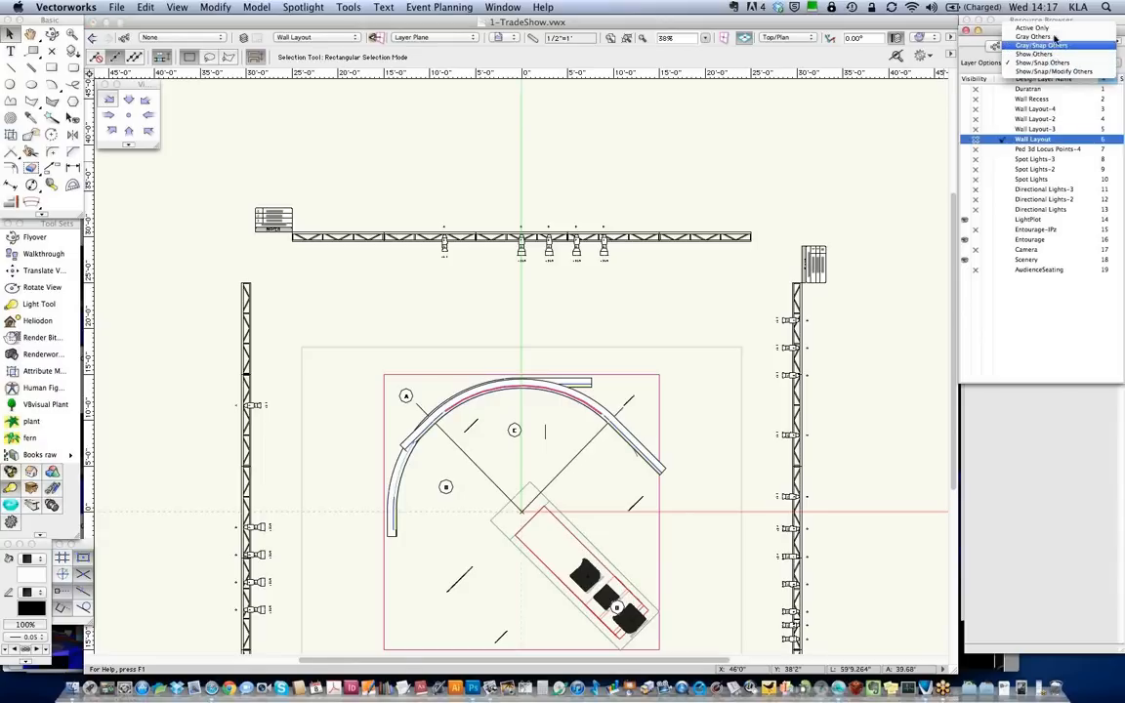
{"action": "left_click", "coordinate": [1032, 27]}
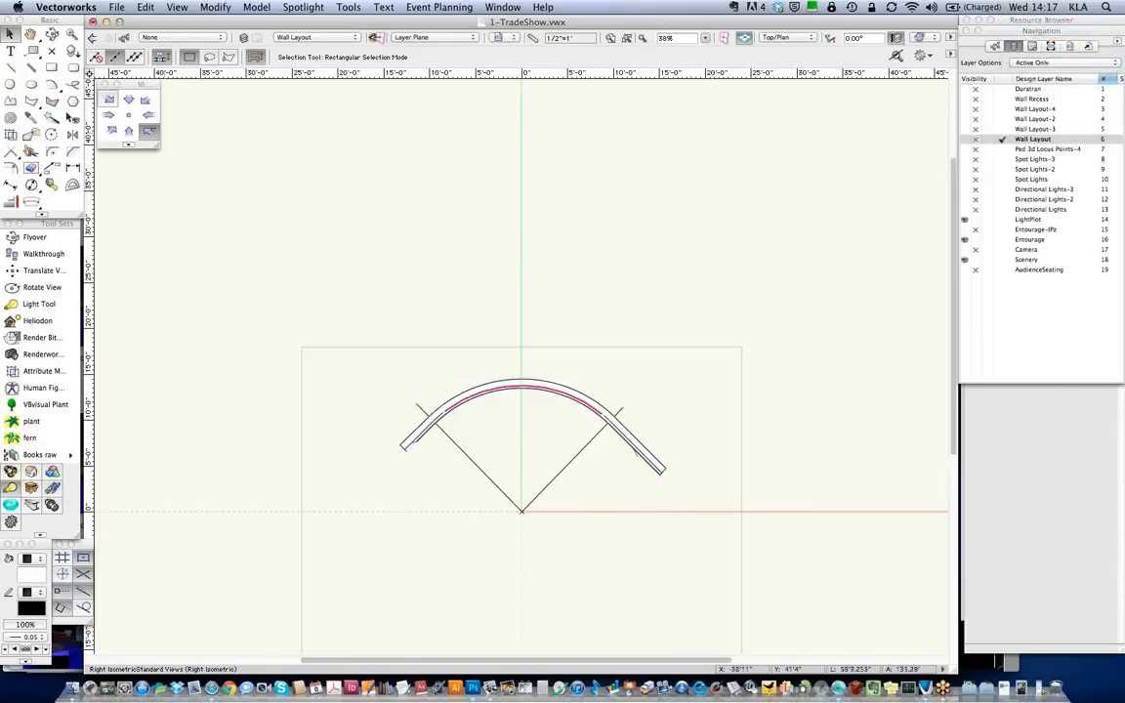
View the curved wall rendered in the Right Isometric view, fitted to the window
{"action": "key", "text": "super+3"}
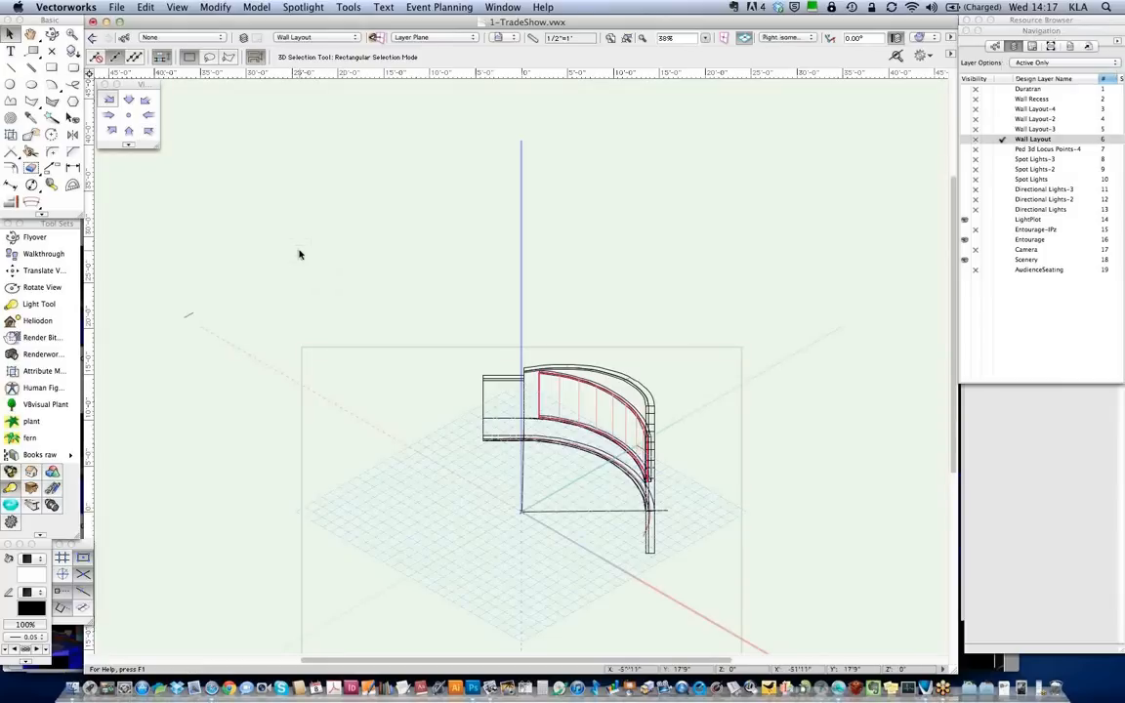
{"action": "key", "text": "super+6"}
{"action": "key", "text": "super+shift+f"}
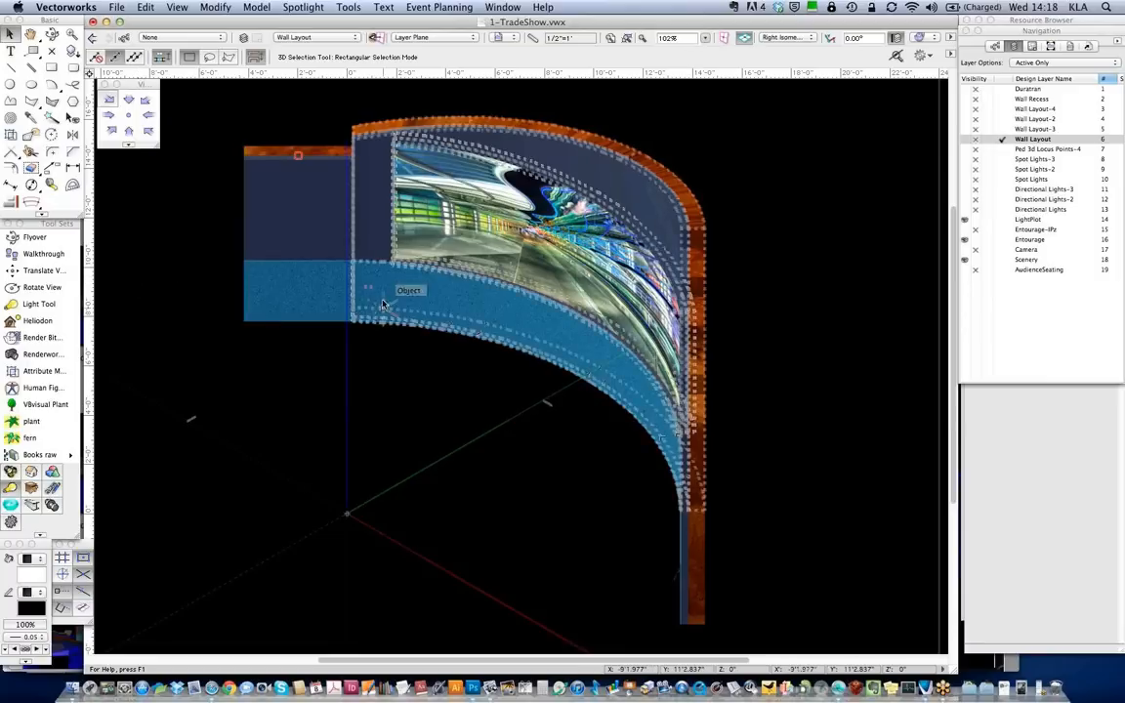
Show the wall tool set and make Wall Layout-4 the active layer in Top/Plan view
{"action": "left_click", "coordinate": [33, 473]}
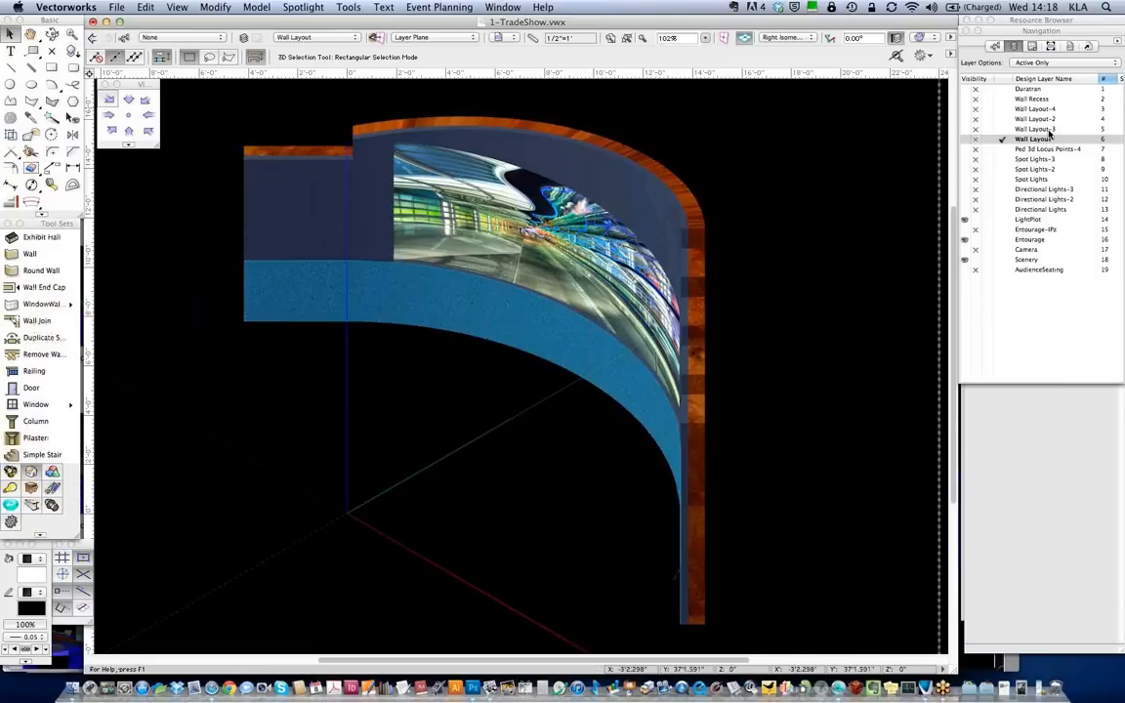
{"action": "key", "text": "super+5"}
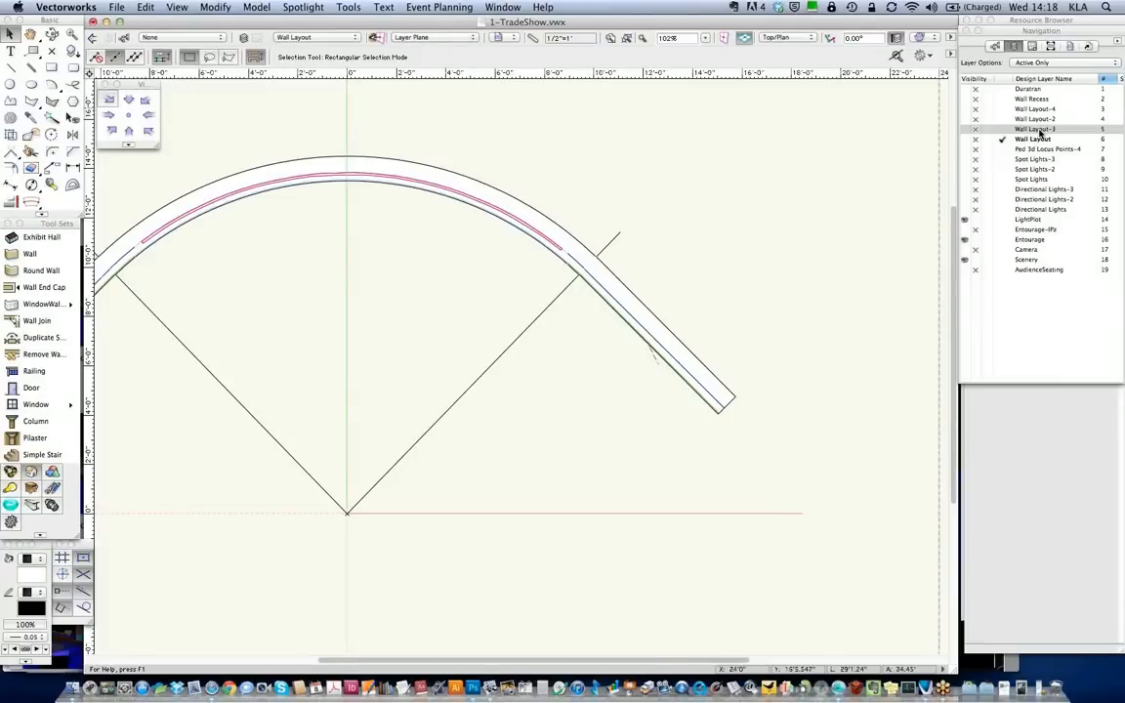
{"action": "left_click", "coordinate": [1041, 131]}
{"action": "double_click", "coordinate": [1039, 132]}
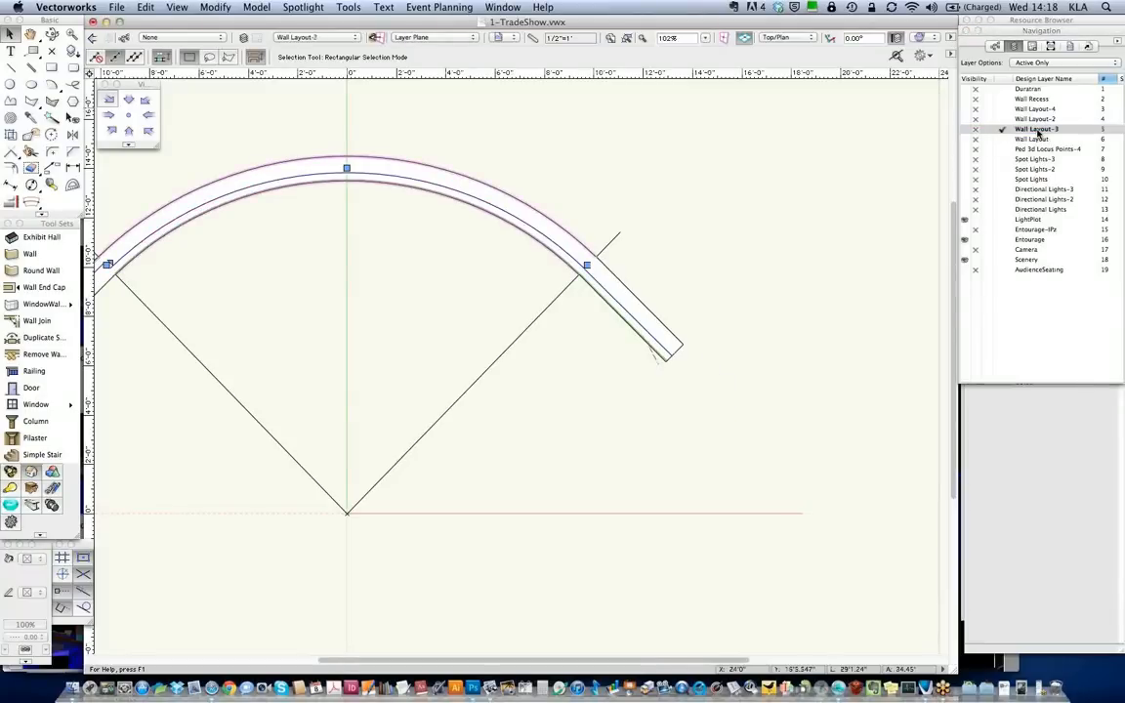
{"action": "double_click", "coordinate": [1047, 119]}
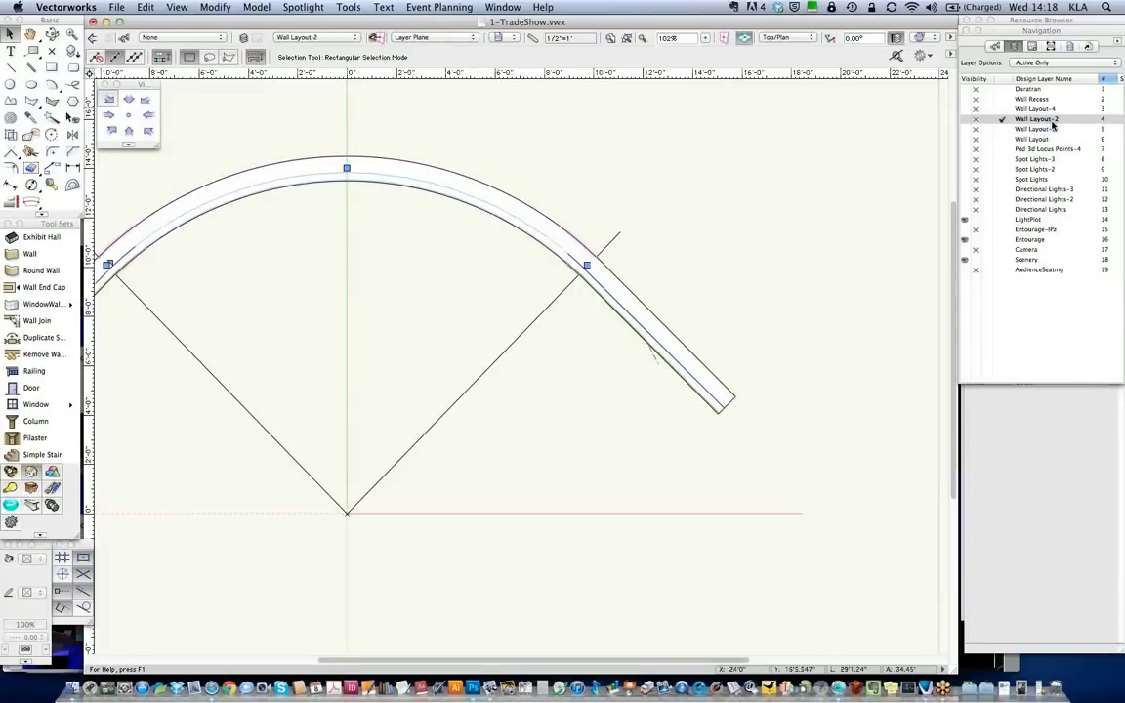
{"action": "double_click", "coordinate": [1036, 109]}
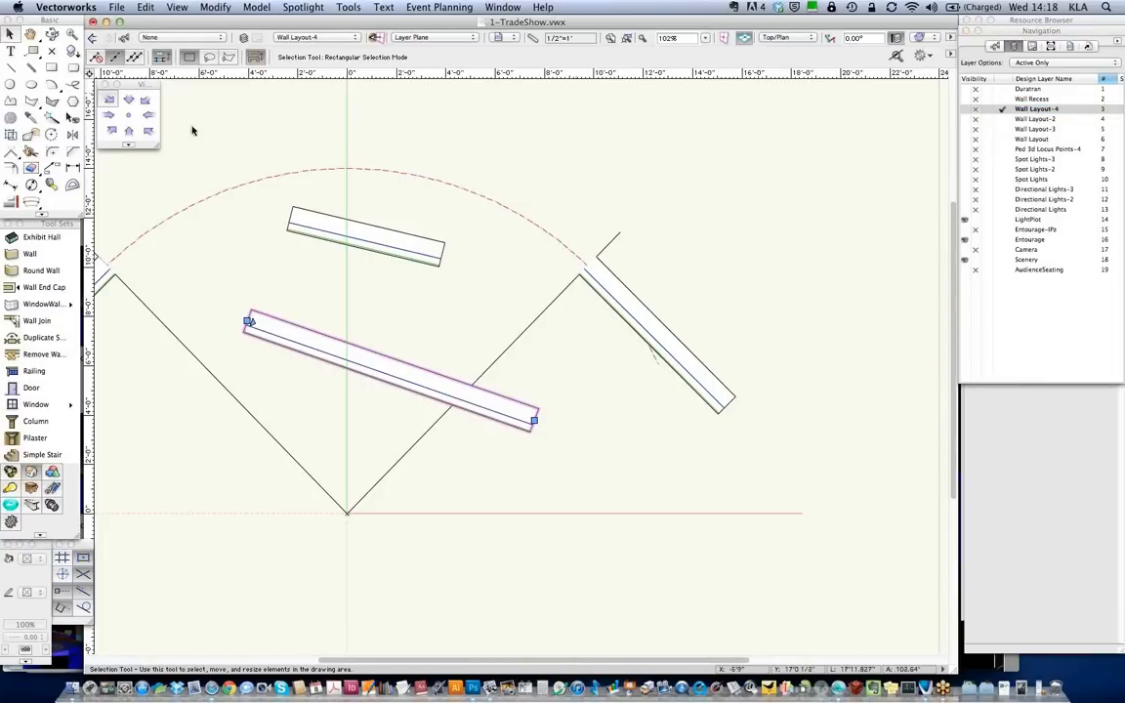
Delete the two loose straight walls inside the dashed arc on the Wall Layout-4 layer
{"action": "left_click", "coordinate": [391, 239]}
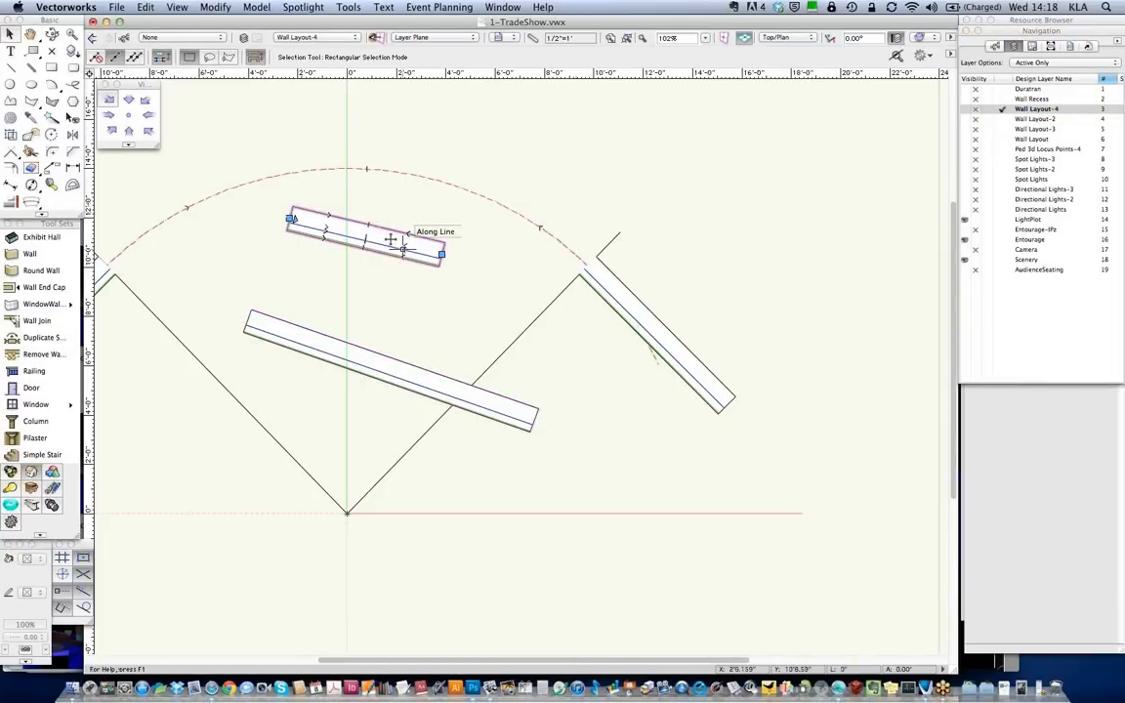
{"action": "left_click", "coordinate": [388, 375], "text": "shift"}
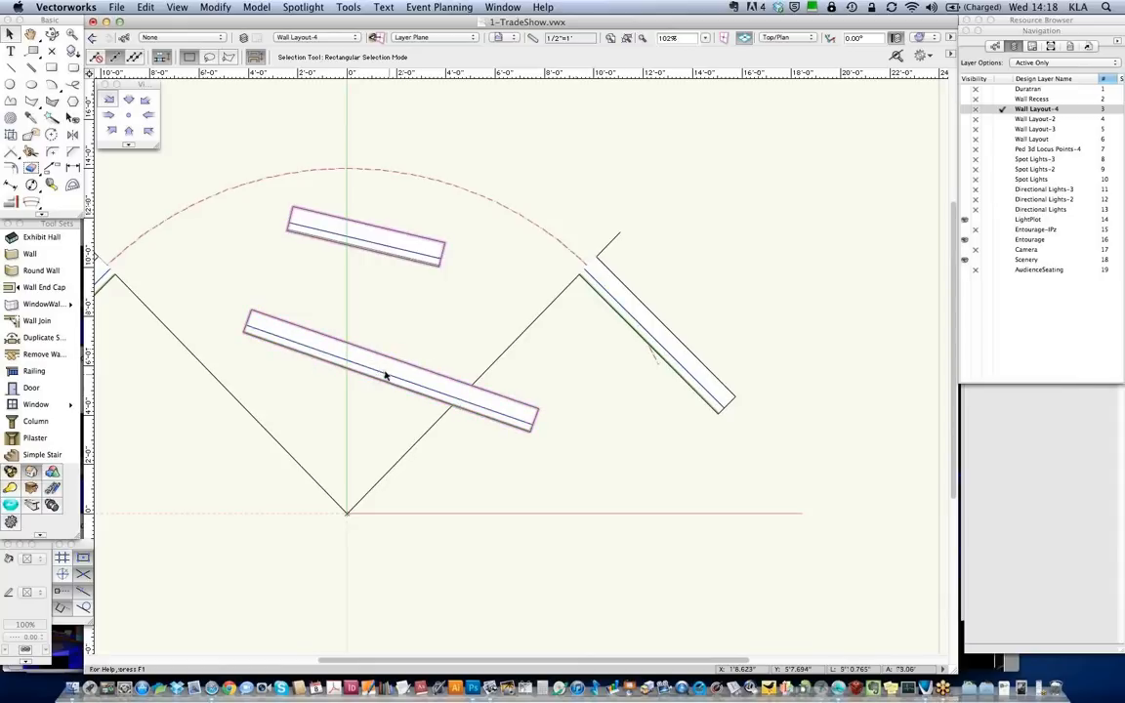
{"action": "key", "text": "Delete"}
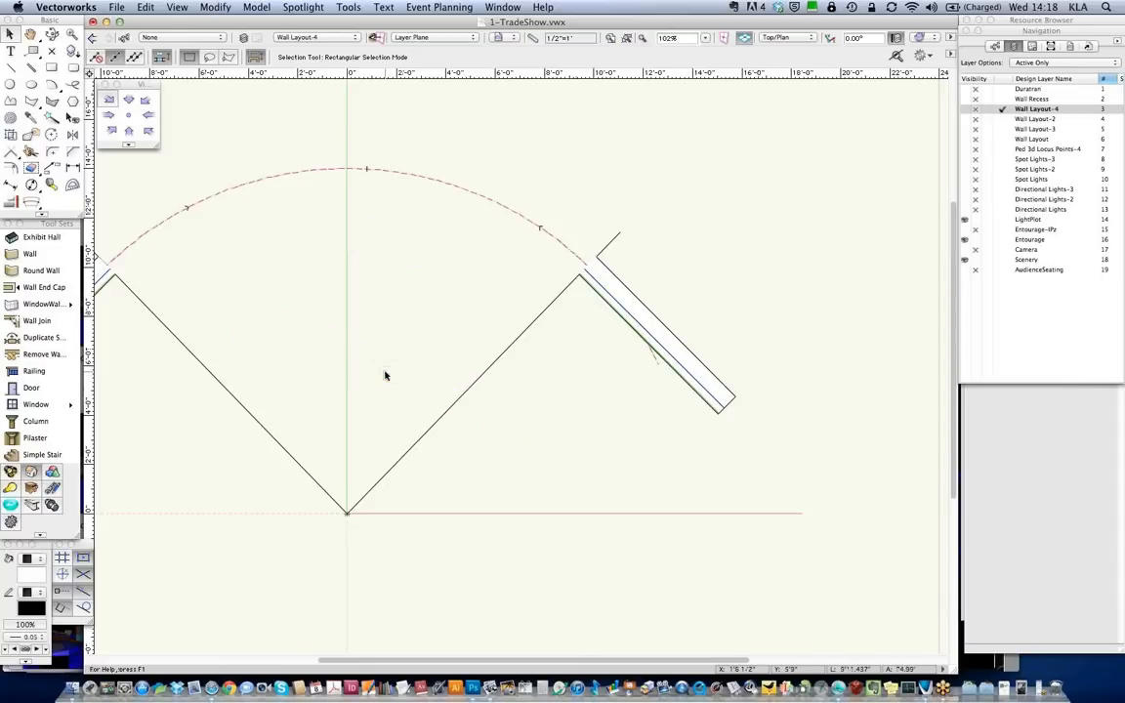
Delete the remaining straight walls beyond both ends of the dashed arc on the Wall Layout-4 layer
{"action": "left_click", "coordinate": [692, 354]}
{"action": "key", "text": "Delete"}
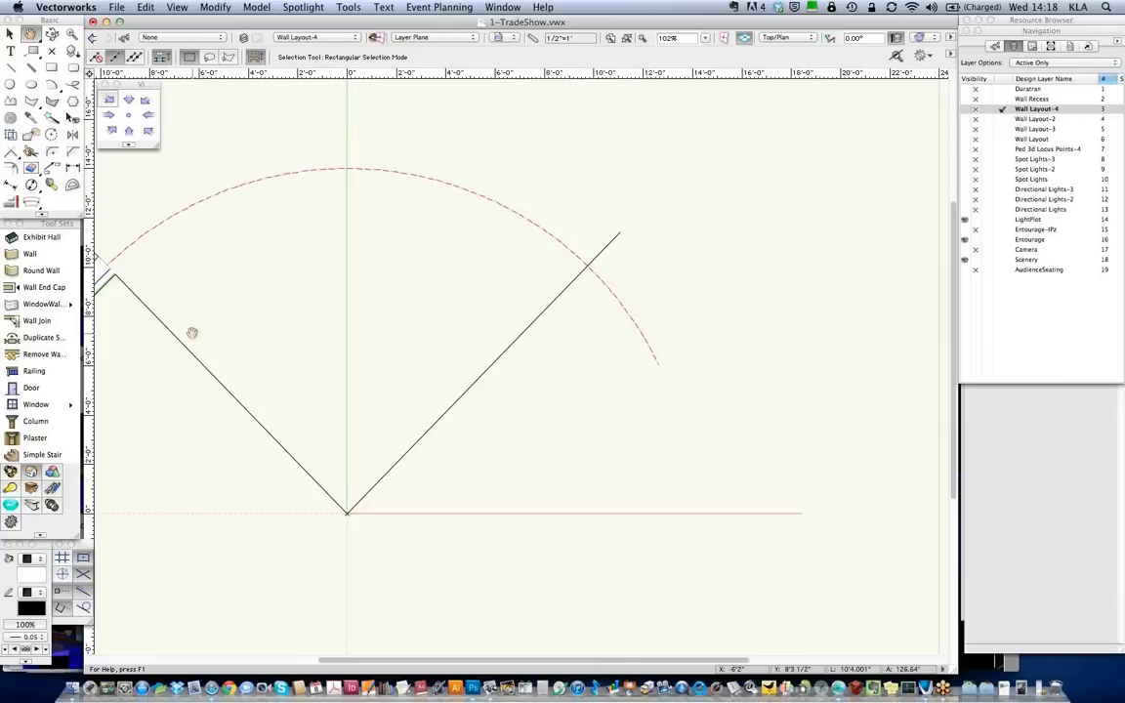
{"action": "key", "text": "space"}
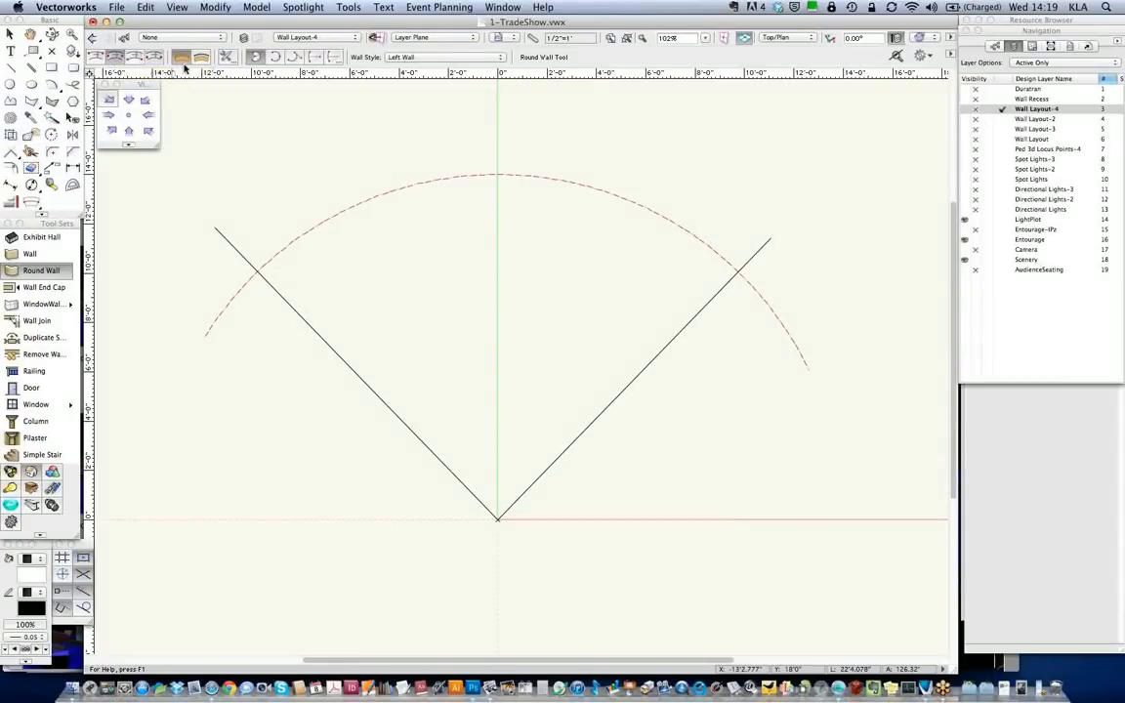
Draw a Curved Wall style round wall along the dashed arc, centred on the origin and spanning between the two diagonal guide lines
{"action": "left_click", "coordinate": [435, 58]}
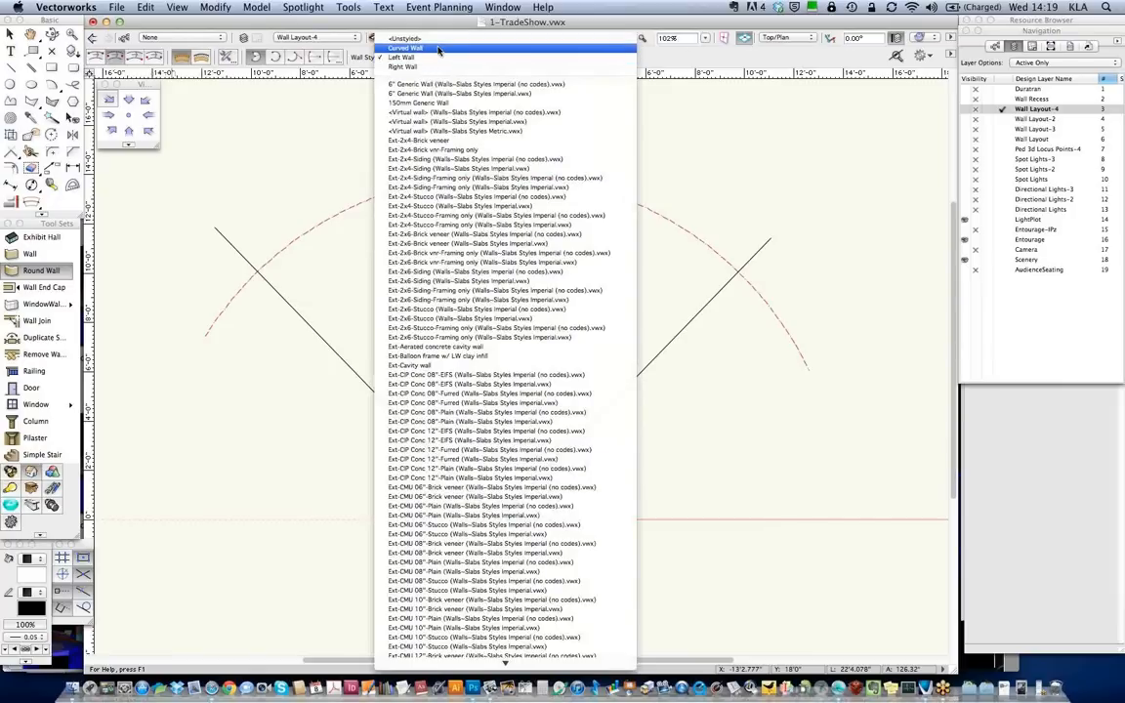
{"action": "left_click", "coordinate": [437, 49]}
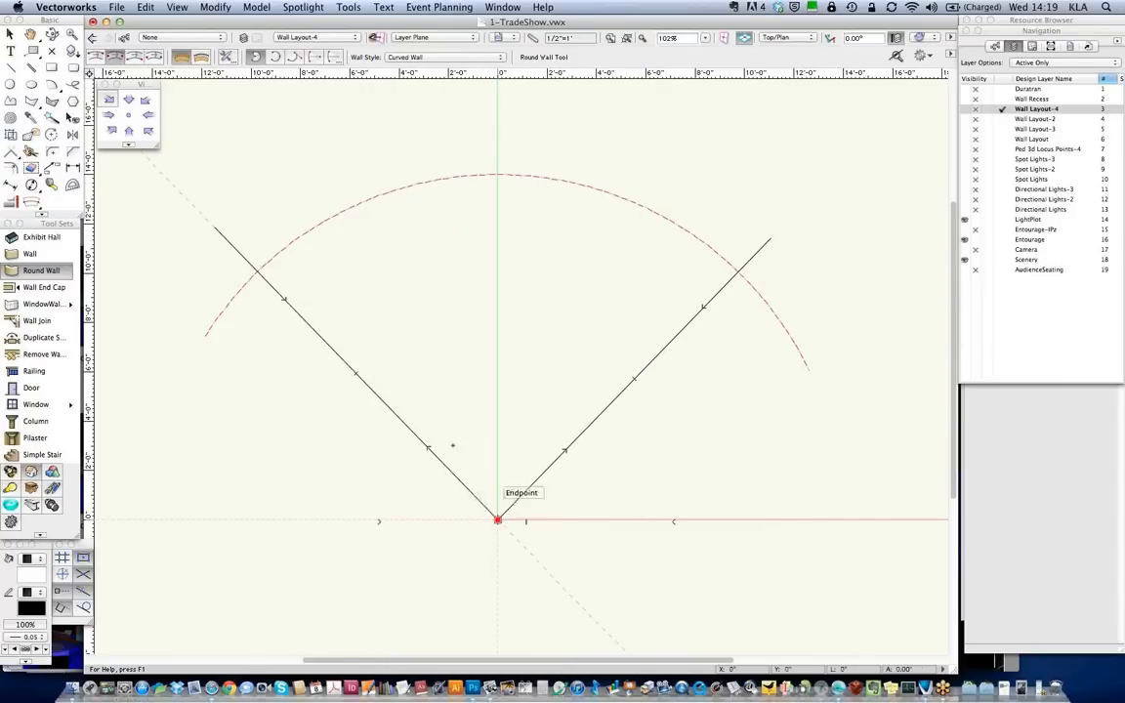
{"action": "left_click", "coordinate": [377, 333]}
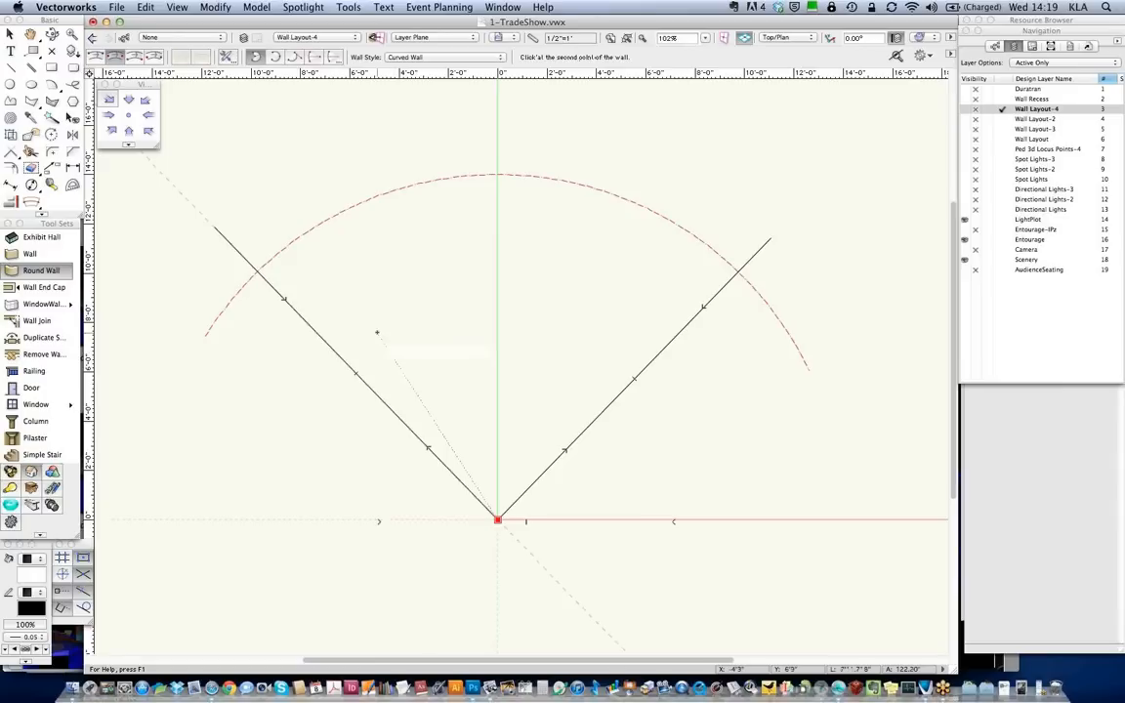
{"action": "left_click", "coordinate": [256, 269]}
{"action": "left_click", "coordinate": [721, 258]}
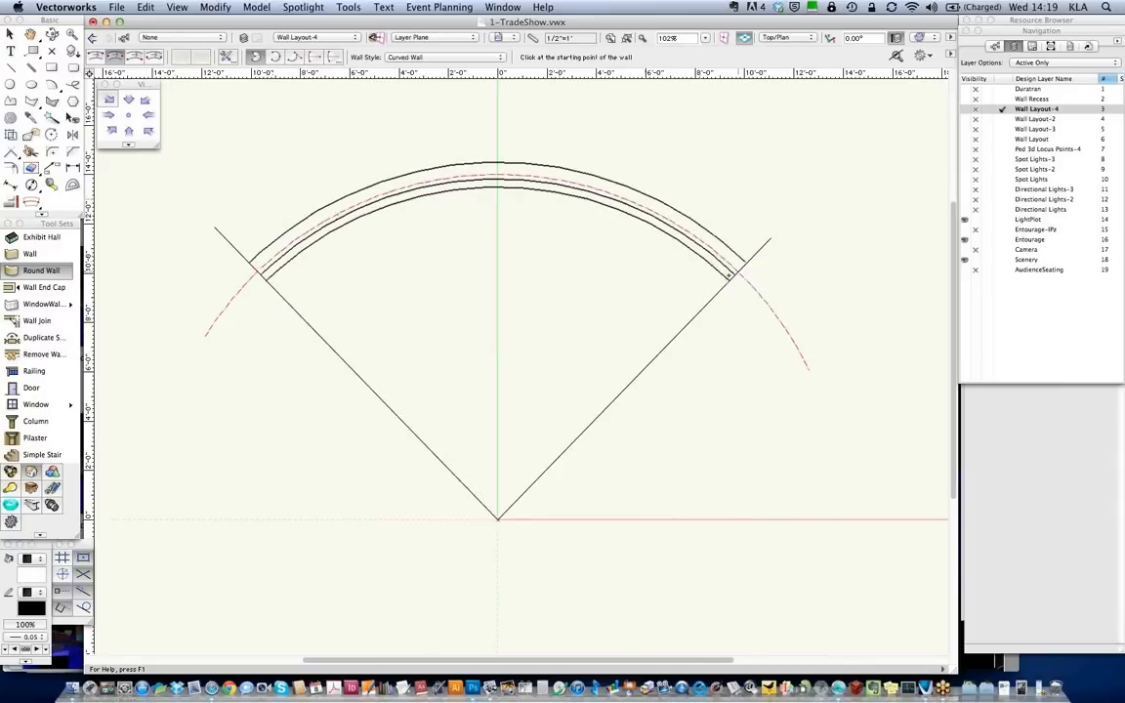
{"action": "left_click", "coordinate": [748, 260]}
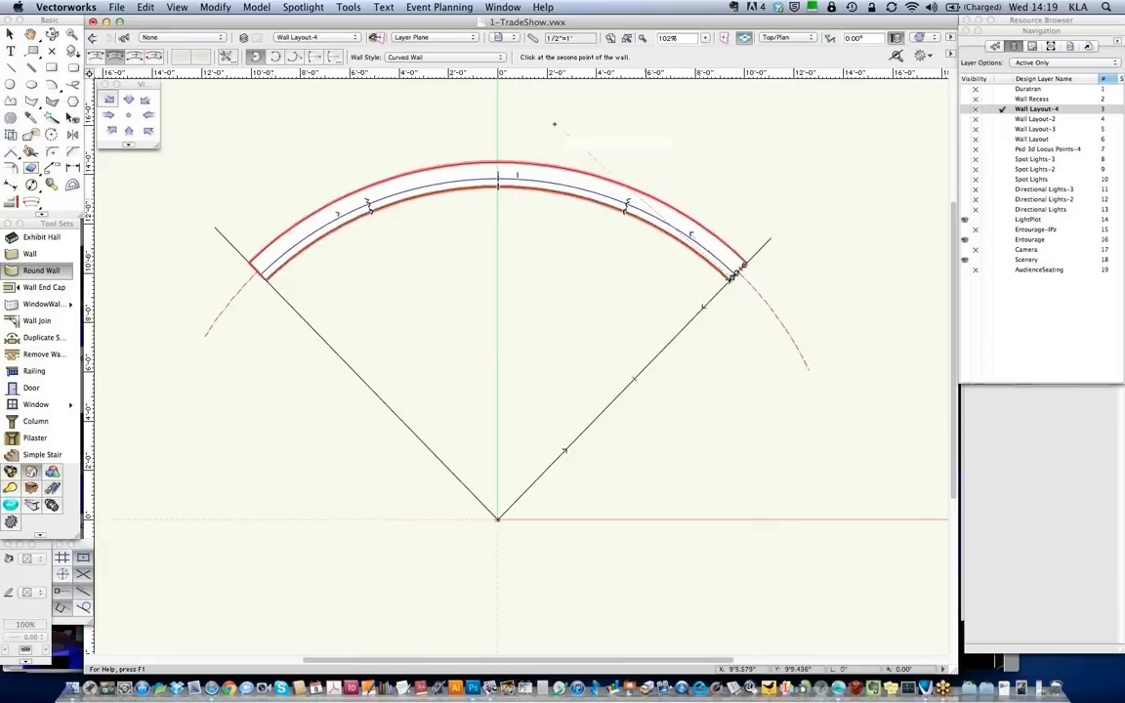
{"action": "key", "text": "x"}
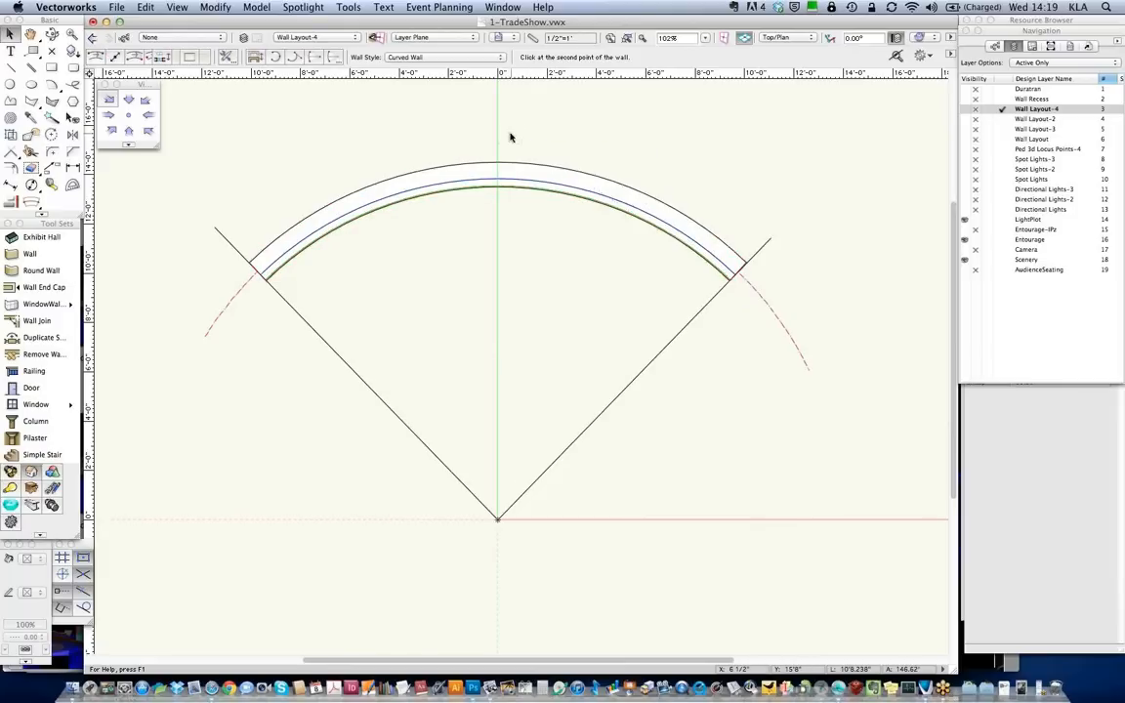
Start a straight wall in the Right Wall style from the curved wall's right end and set its length to 5'0"
{"action": "left_click", "coordinate": [29, 253]}
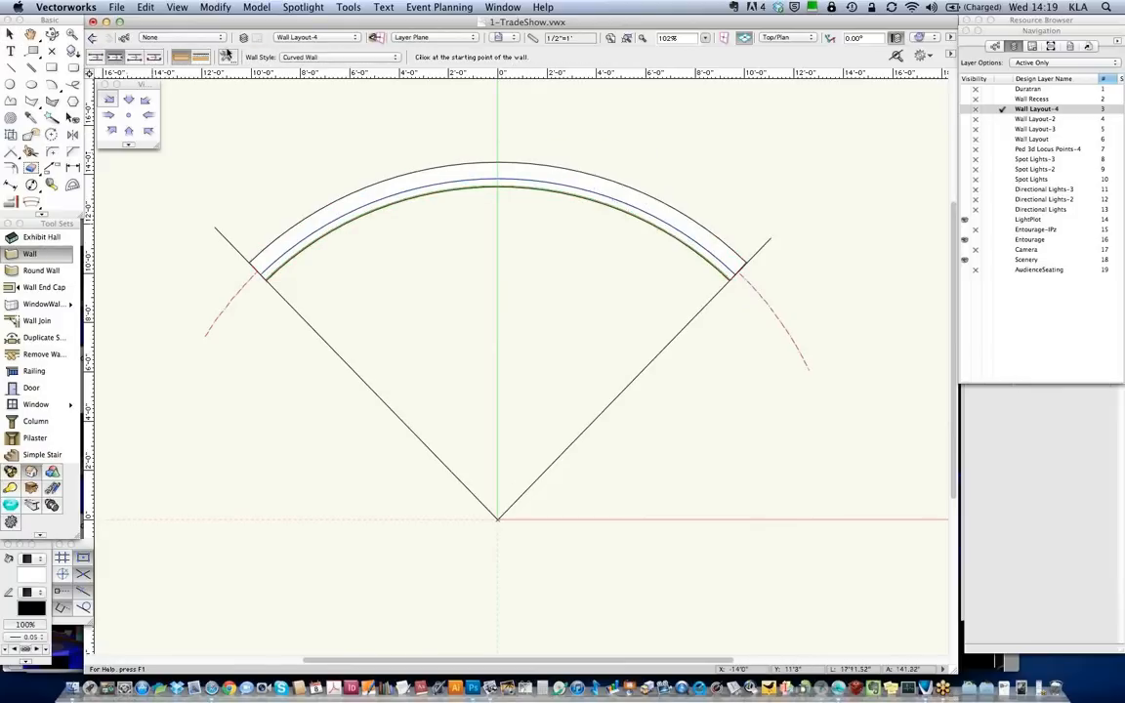
{"action": "left_click", "coordinate": [304, 58]}
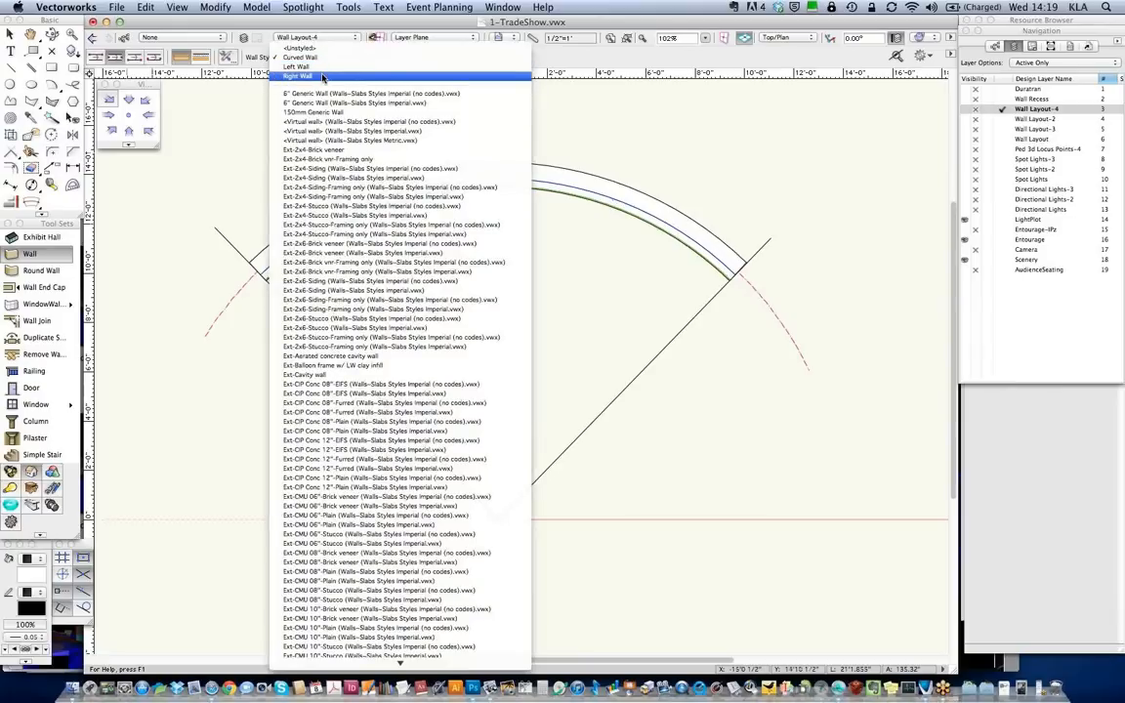
{"action": "left_click", "coordinate": [322, 76]}
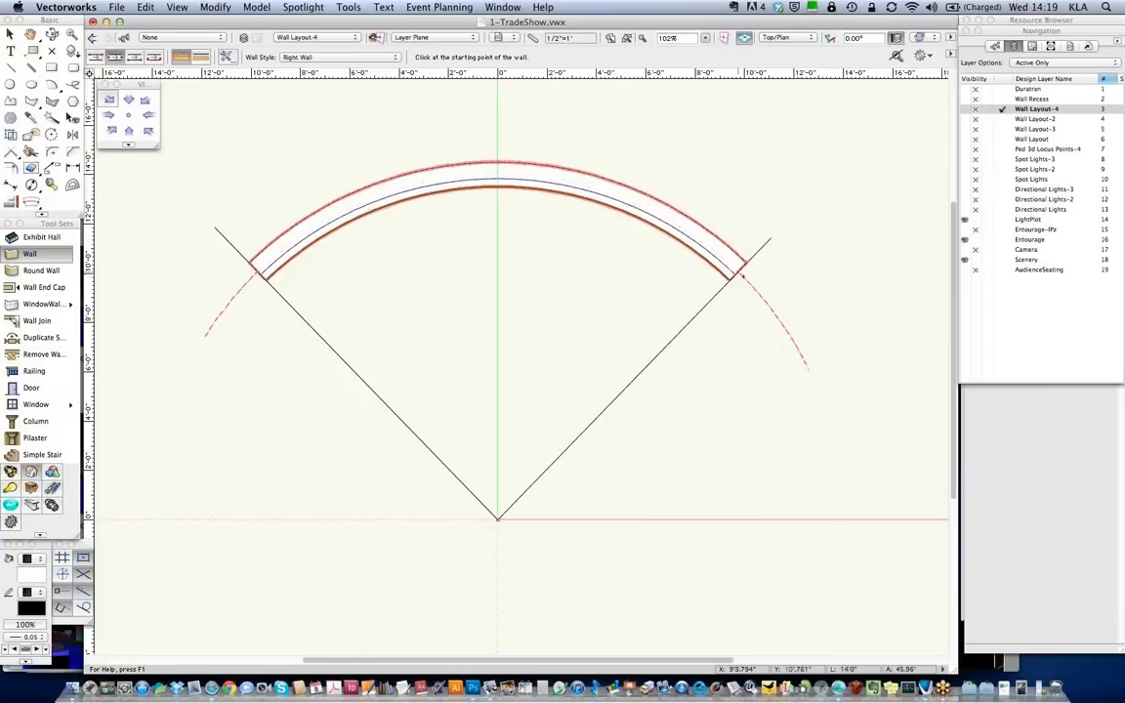
{"action": "key", "text": "z"}
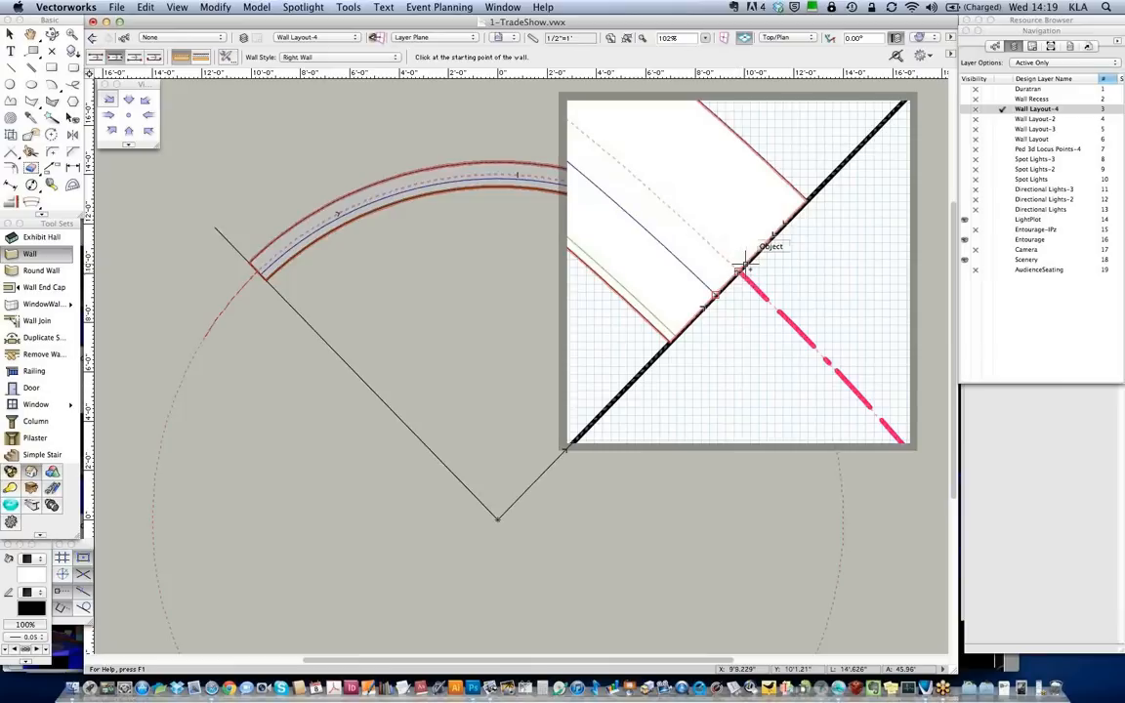
{"action": "left_click", "coordinate": [740, 271]}
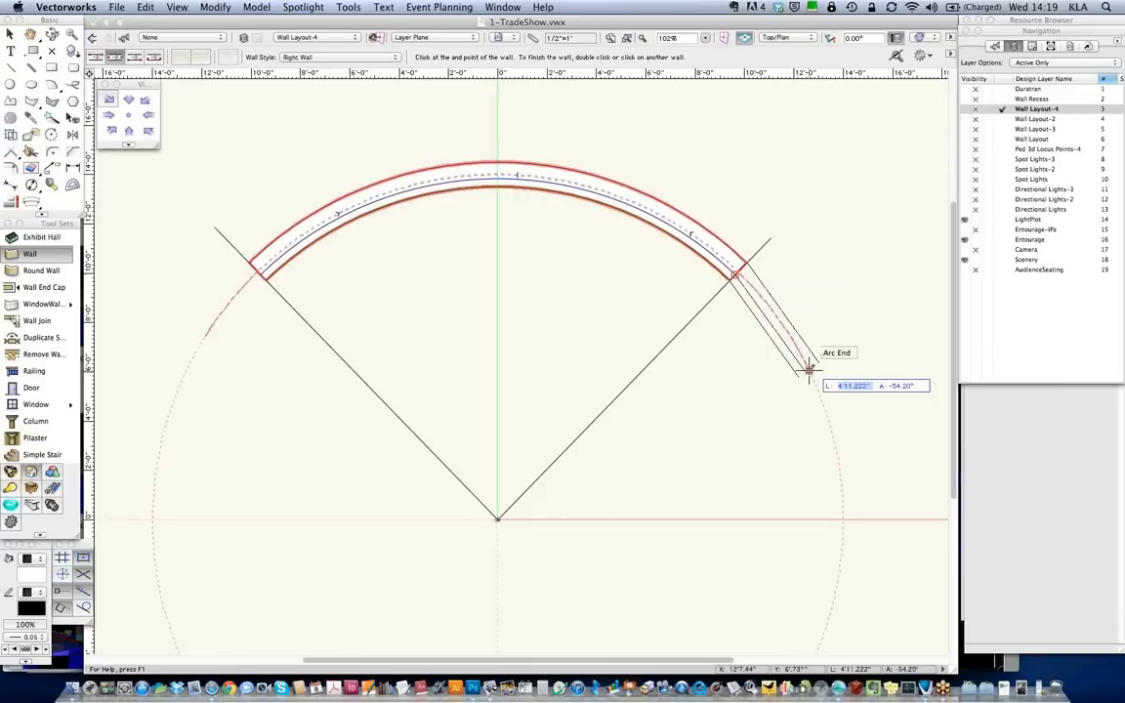
{"action": "type", "text": "5'0"}
{"action": "key", "text": "Tab"}
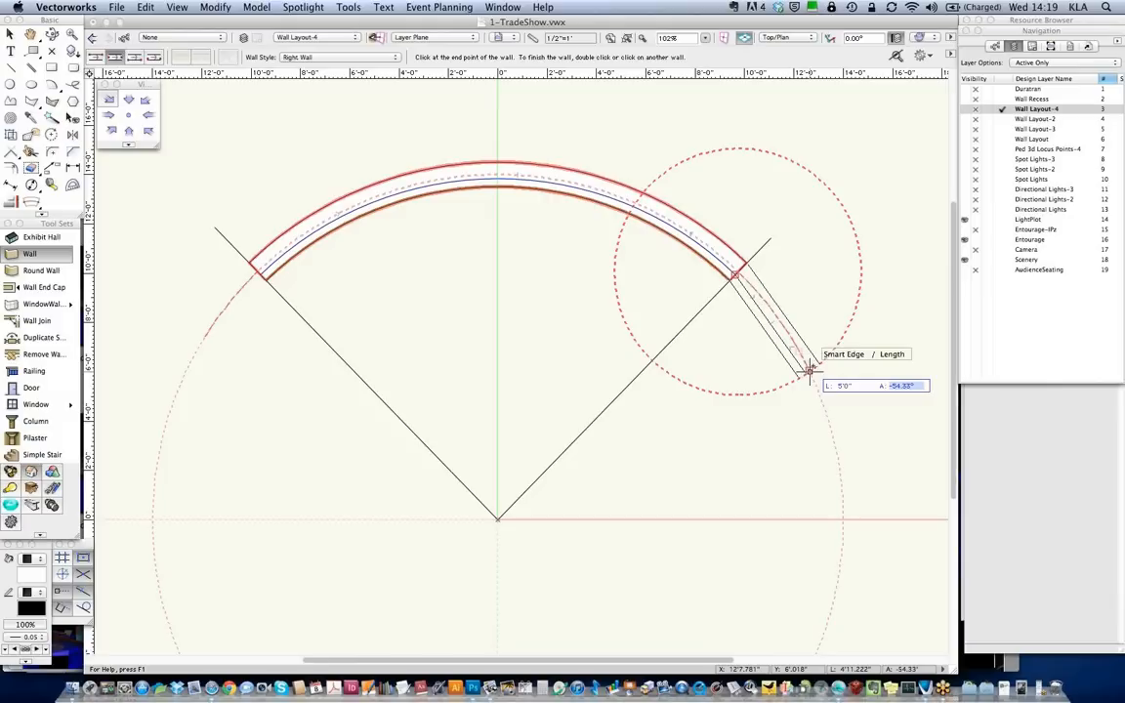
Try a 45° angle for the new straight wall
{"action": "type", "text": "45"}
{"action": "key", "text": "Tab"}
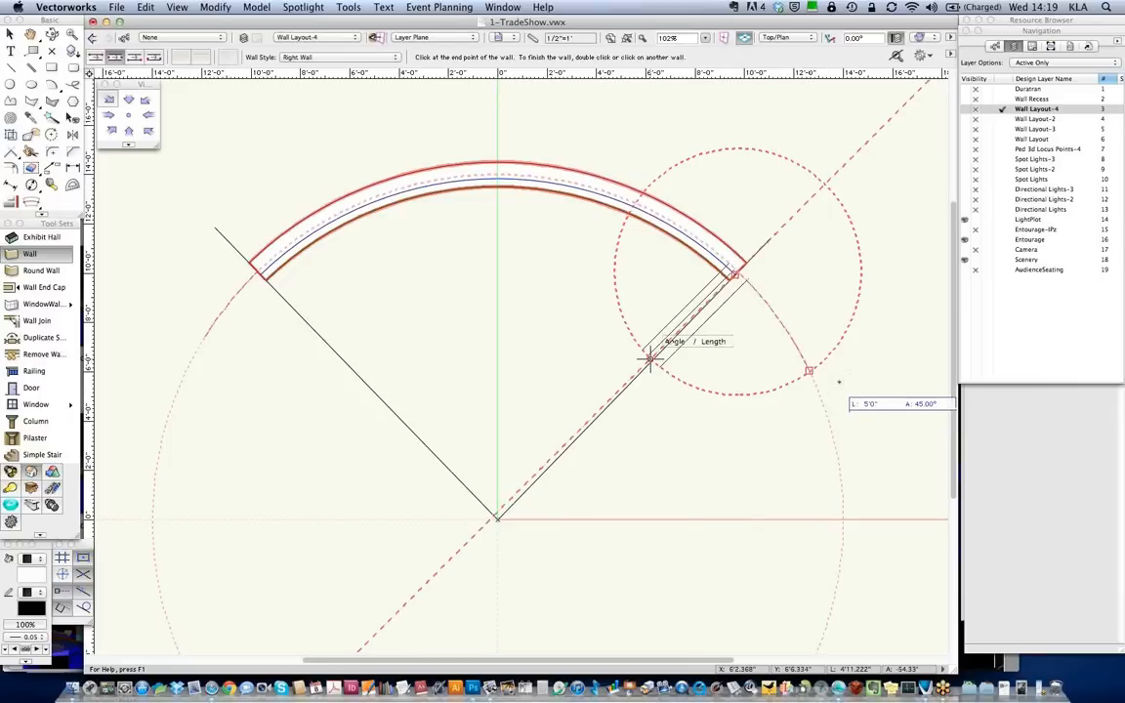
{"action": "key", "text": "Tab"}
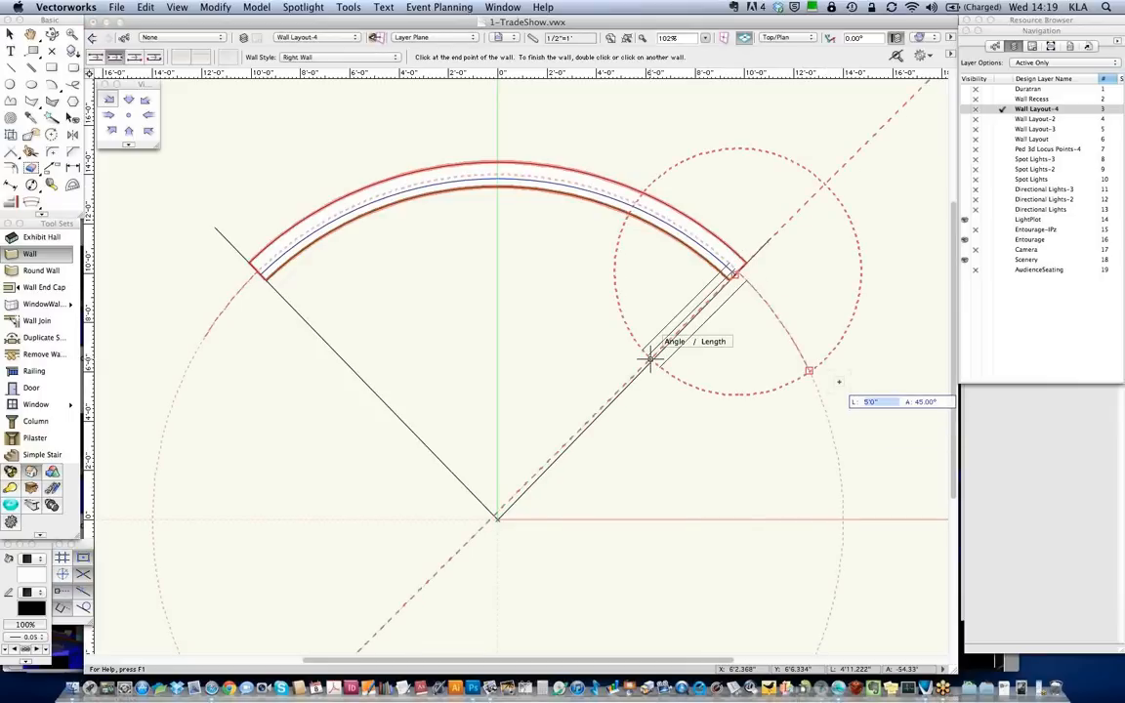
{"action": "key", "text": "Return"}
Set the right straight wall's angle to 135° and finish the wall
{"action": "key", "text": "Tab"}
{"action": "type", "text": "135"}
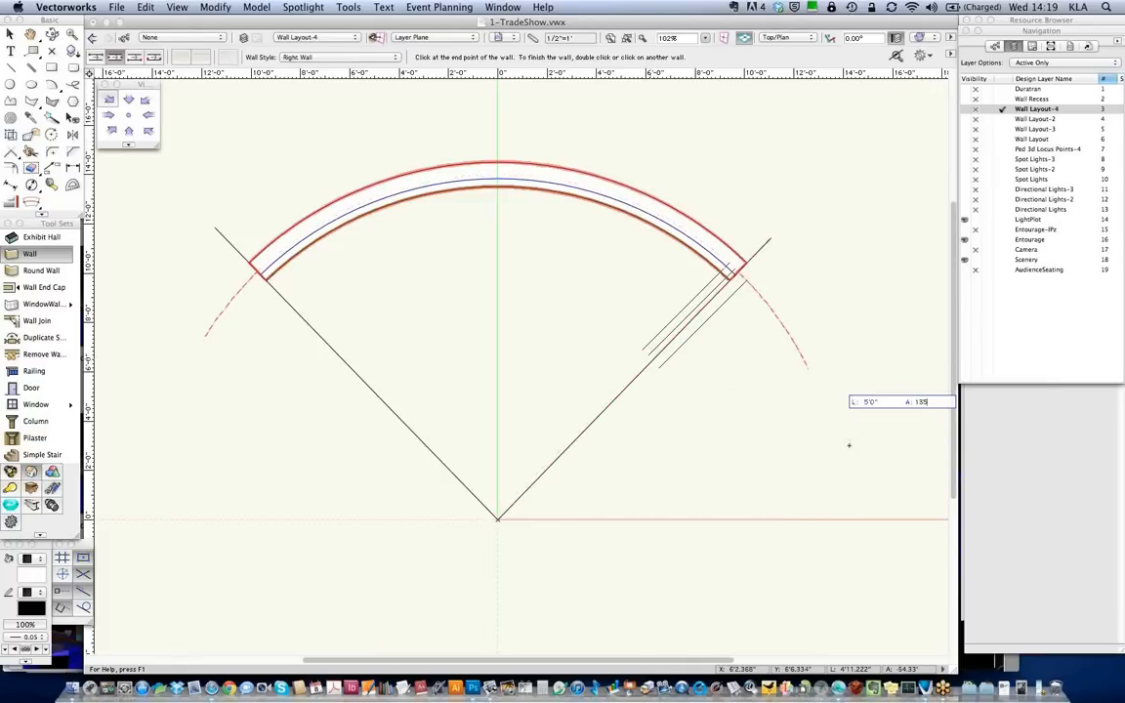
{"action": "key", "text": "Tab"}
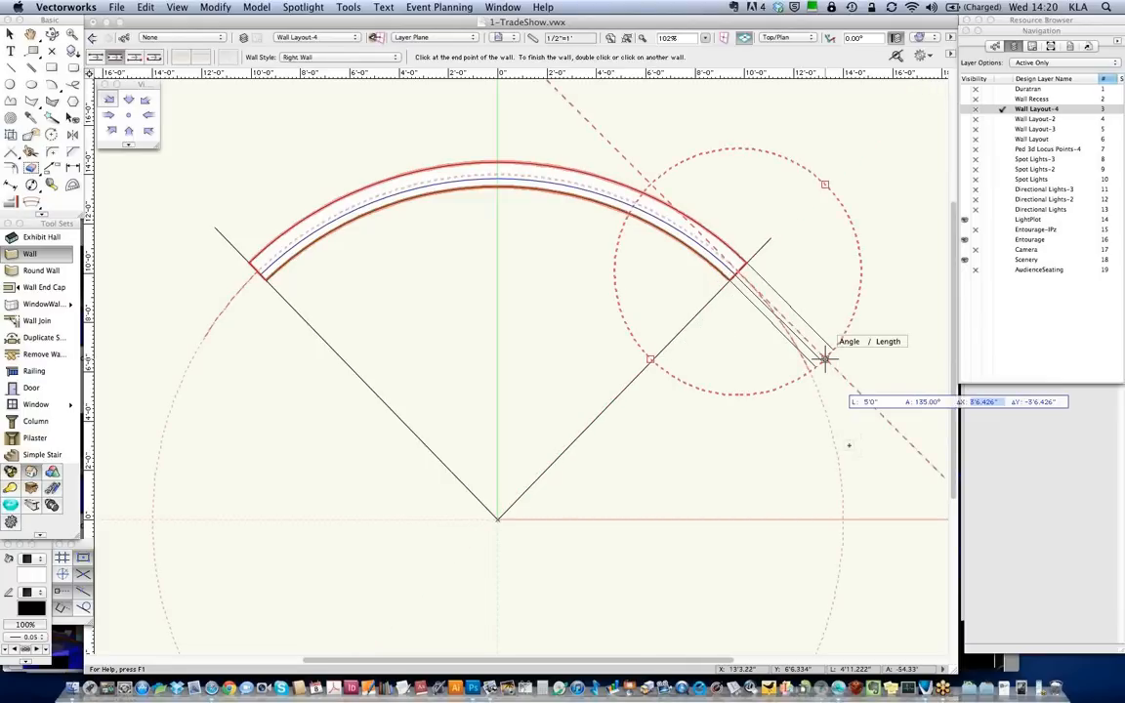
{"action": "double_click", "coordinate": [849, 446]}
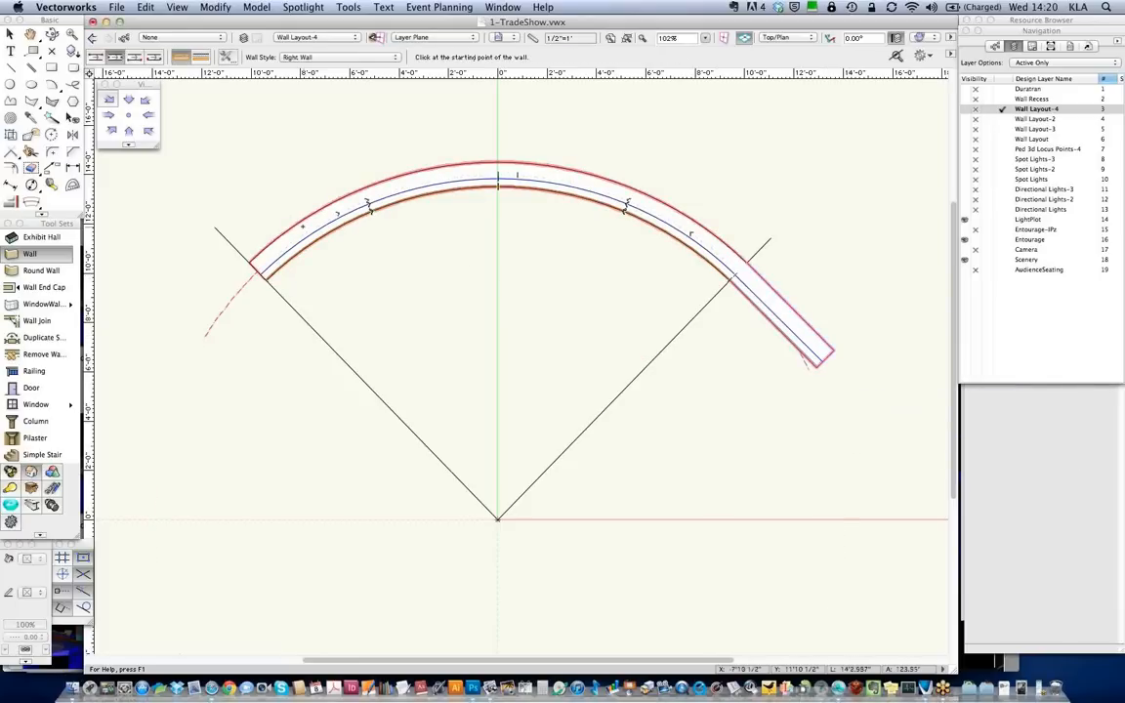
Draw a straight wall in the Left Wall style from the curved wall's left end, 3'0" long at -135°
{"action": "left_click", "coordinate": [311, 58]}
{"action": "left_click", "coordinate": [311, 49]}
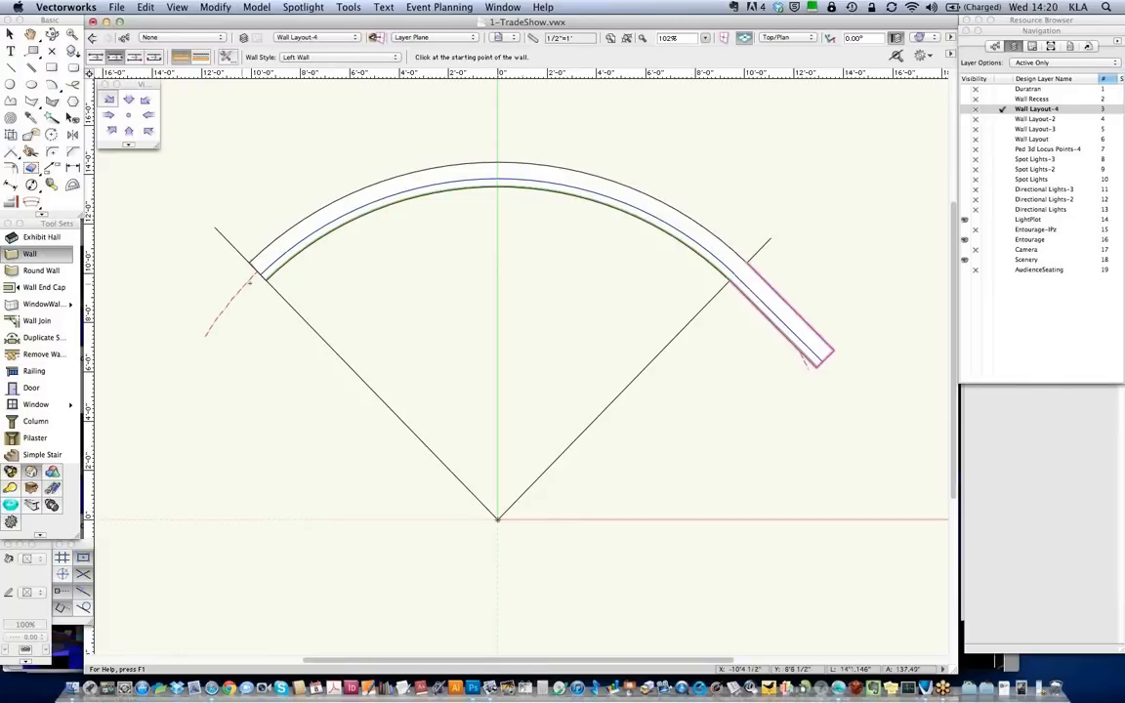
{"action": "left_click", "coordinate": [255, 273]}
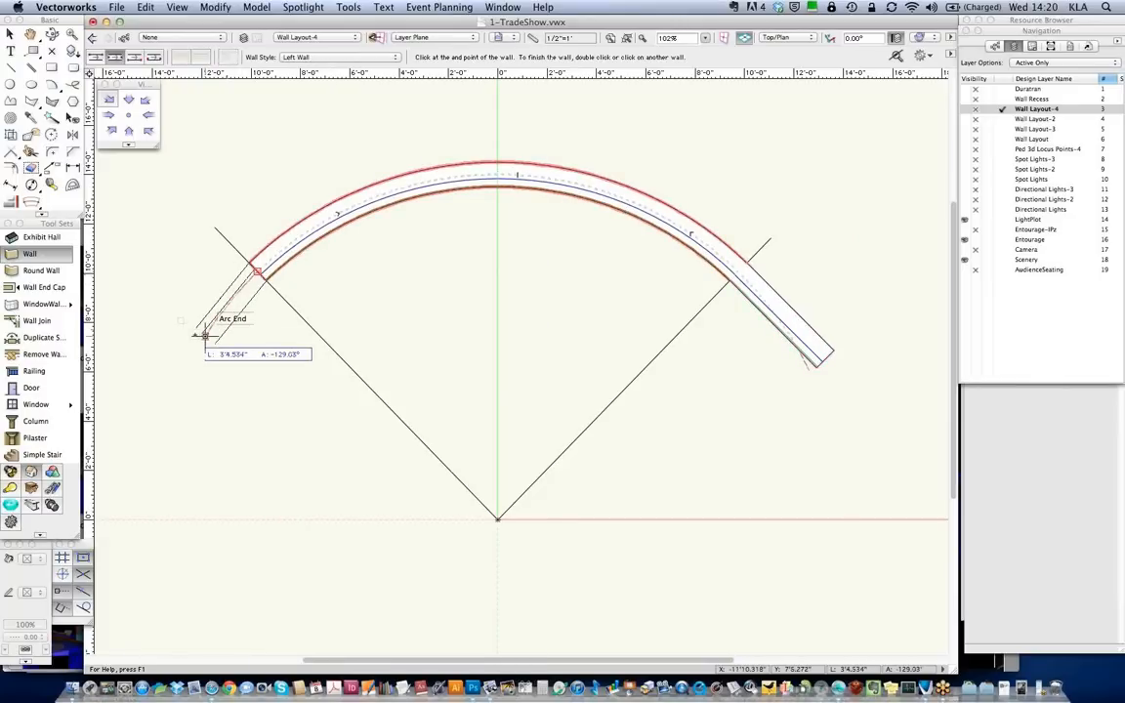
{"action": "key", "text": "Tab"}
{"action": "type", "text": "8'"}
{"action": "key", "text": "Tab"}
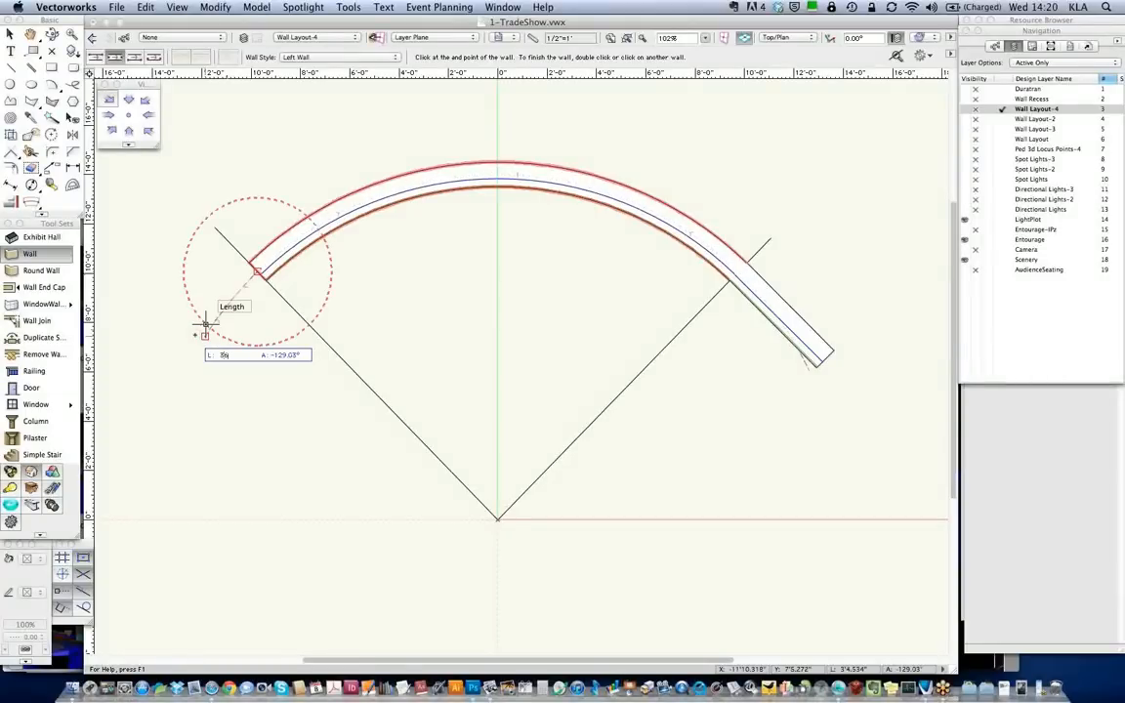
{"action": "type", "text": "-135"}
{"action": "key", "text": "Tab"}
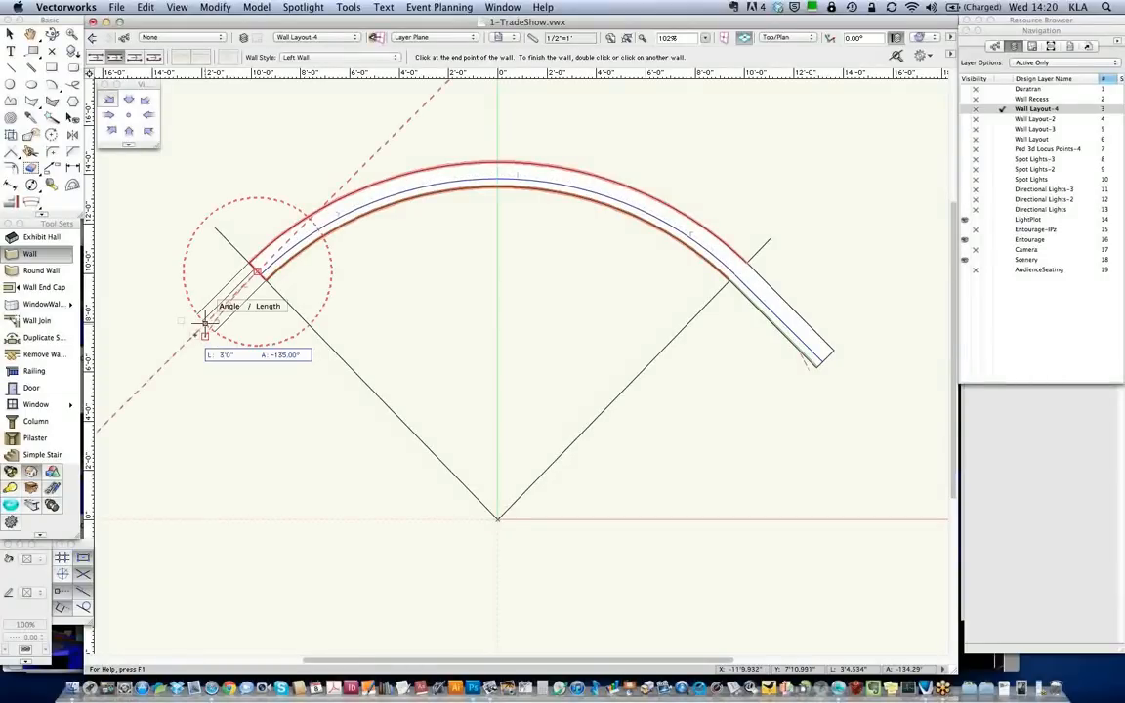
{"action": "double_click", "coordinate": [205, 323]}
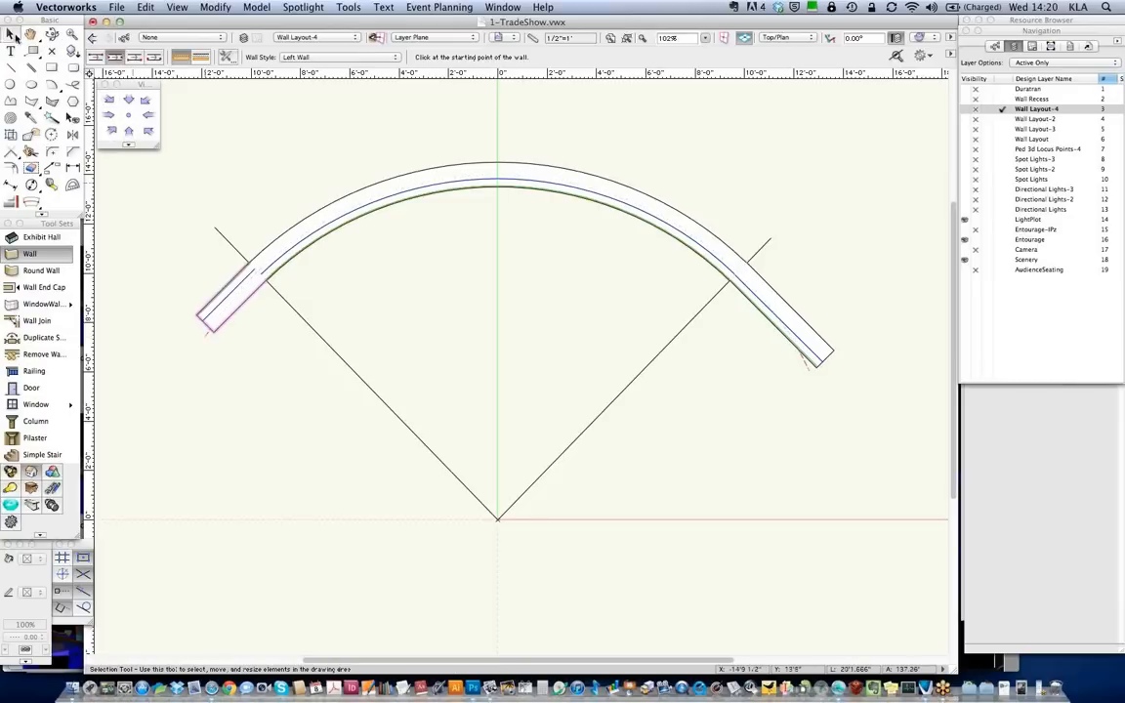
Rotate the left straight wall in place so its start and end swap, and set its caps to Both
{"action": "left_click", "coordinate": [11, 34]}
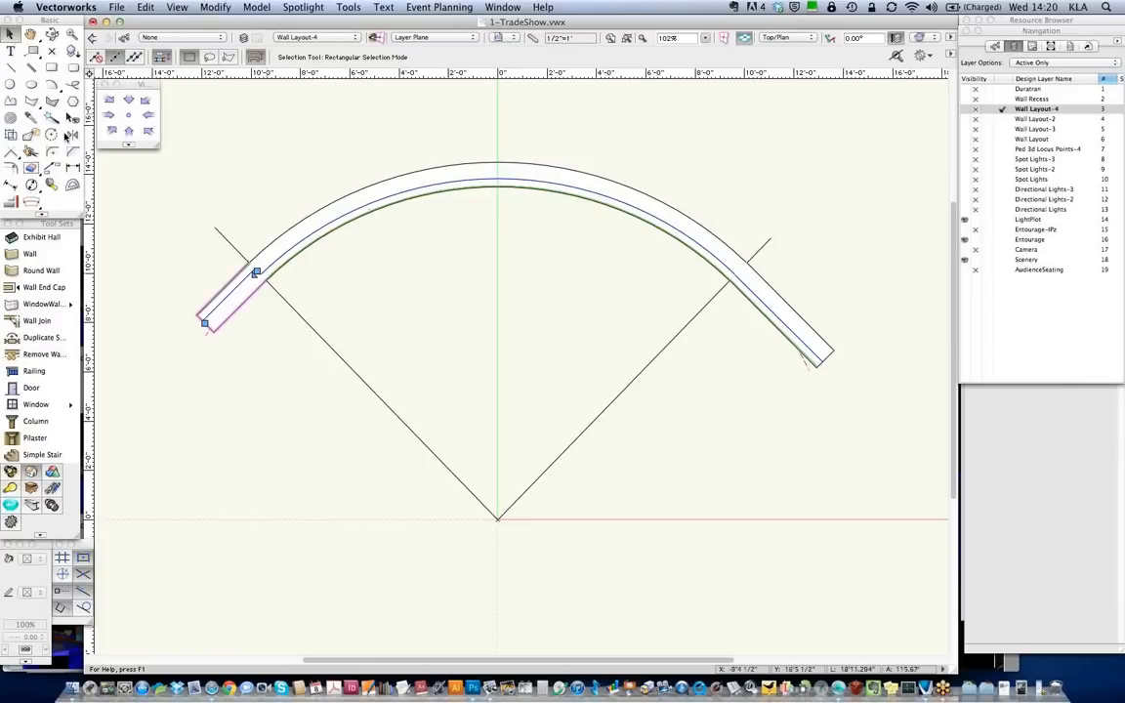
{"action": "left_click", "coordinate": [54, 134]}
{"action": "double_click", "coordinate": [53, 133]}
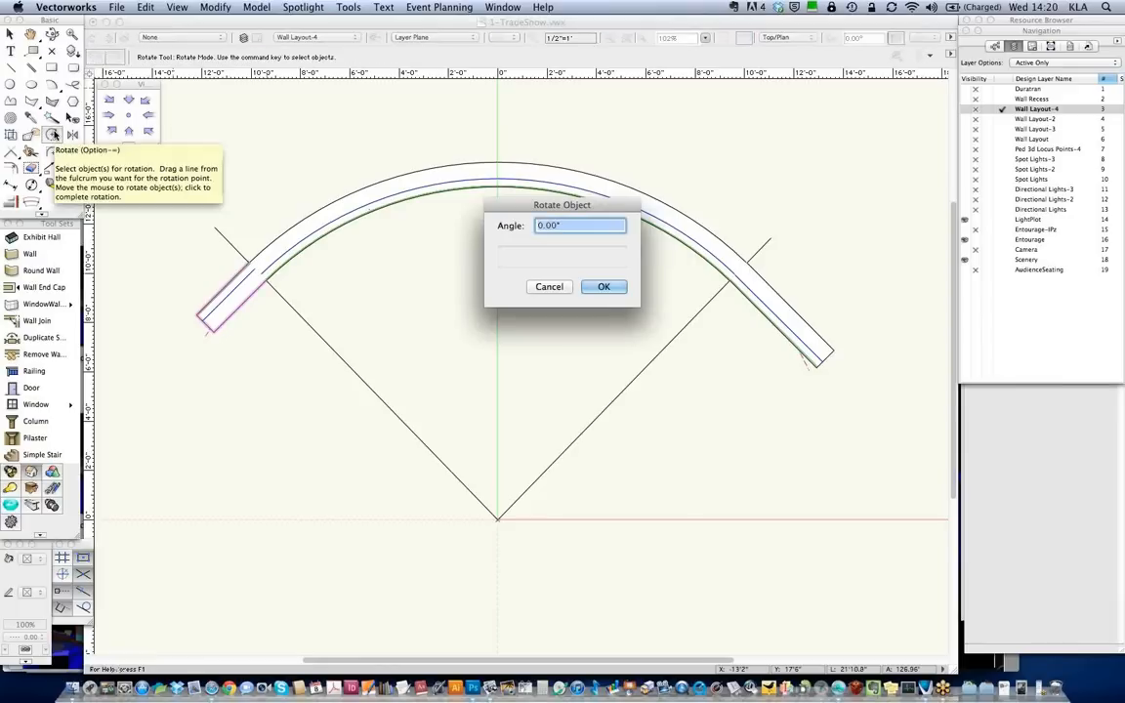
{"action": "key", "text": "Return"}
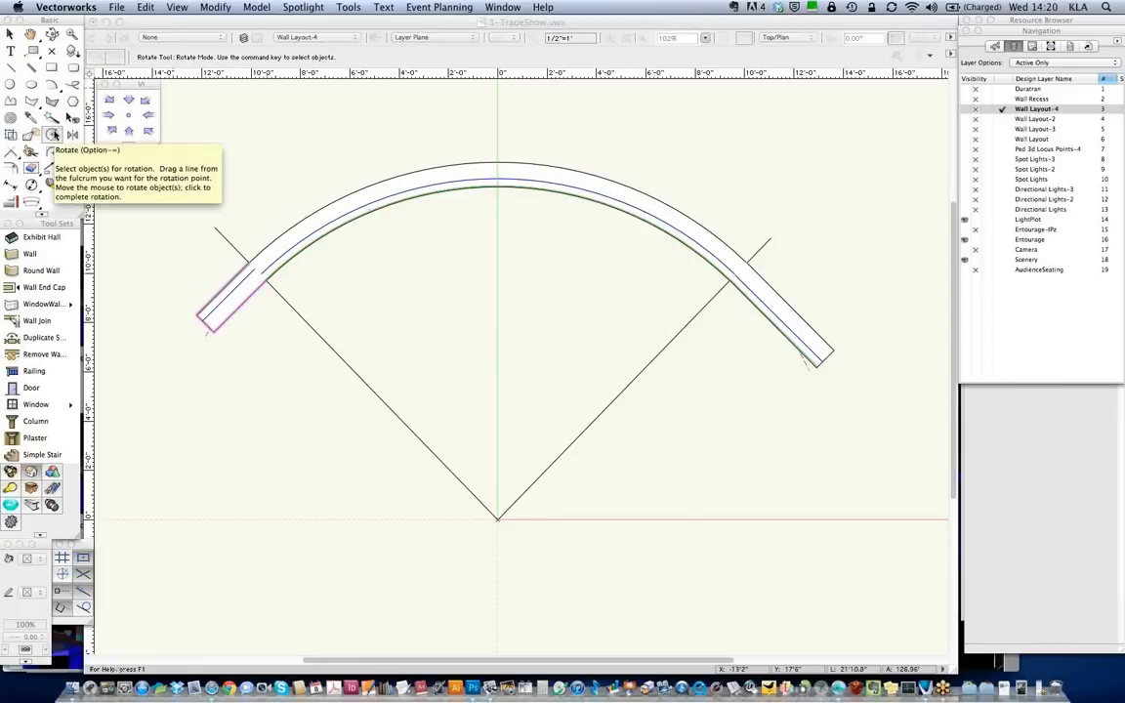
{"action": "left_click", "coordinate": [10, 34]}
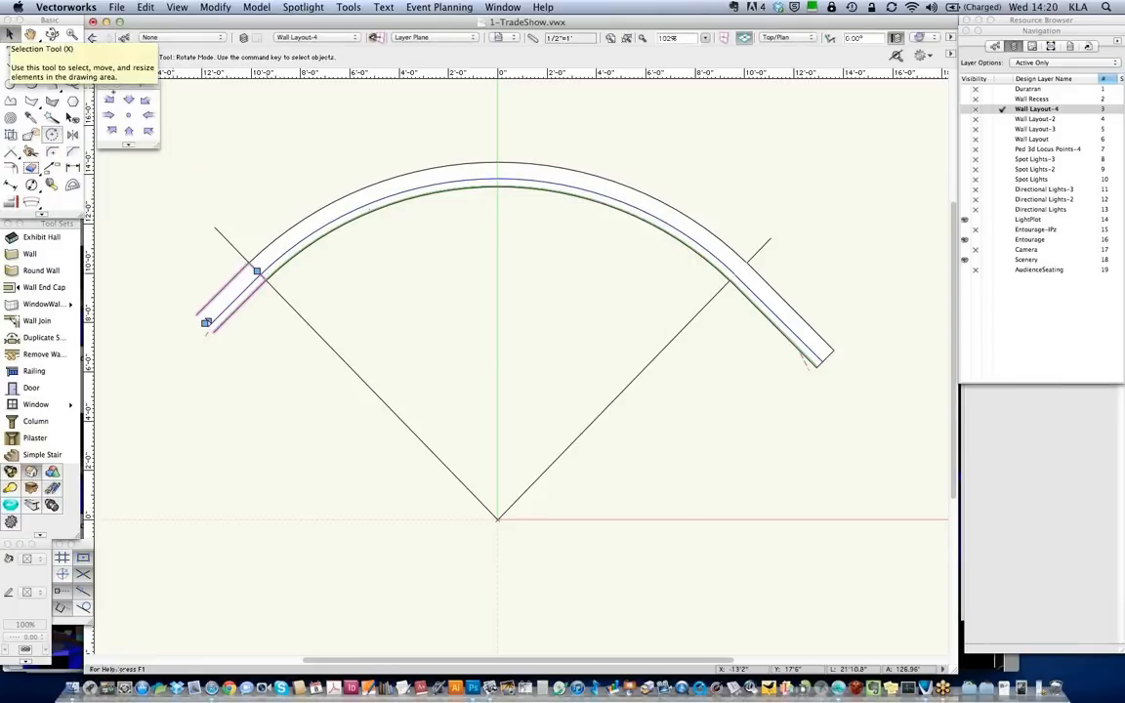
{"action": "left_click", "coordinate": [1050, 272]}
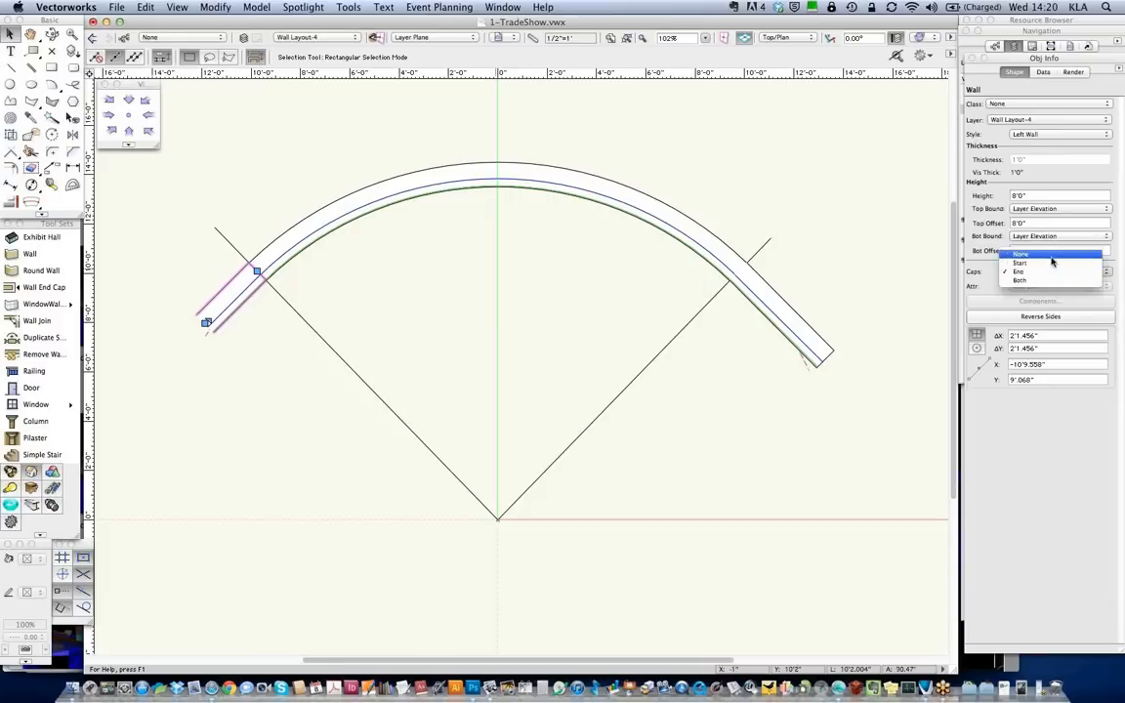
{"action": "left_click", "coordinate": [1056, 281]}
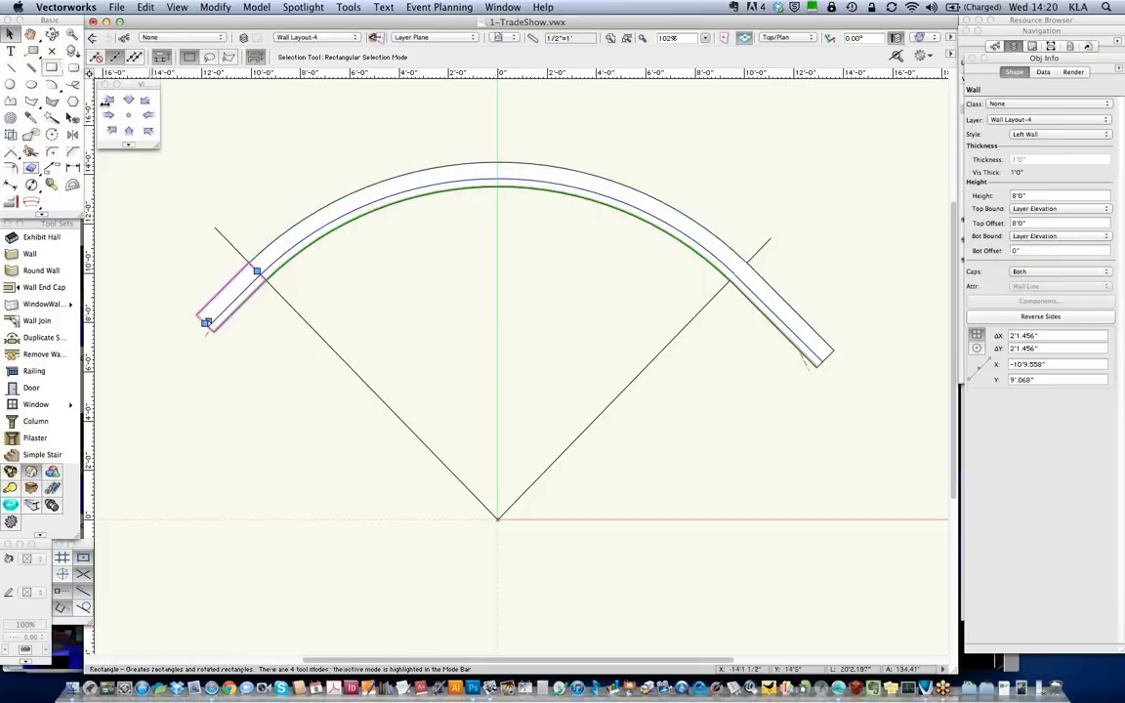
Reshape the curved wall from the front, lowering its top left corner to the left wall's 8'0" height, and switch to Right Isometric view
{"action": "left_click", "coordinate": [128, 130]}
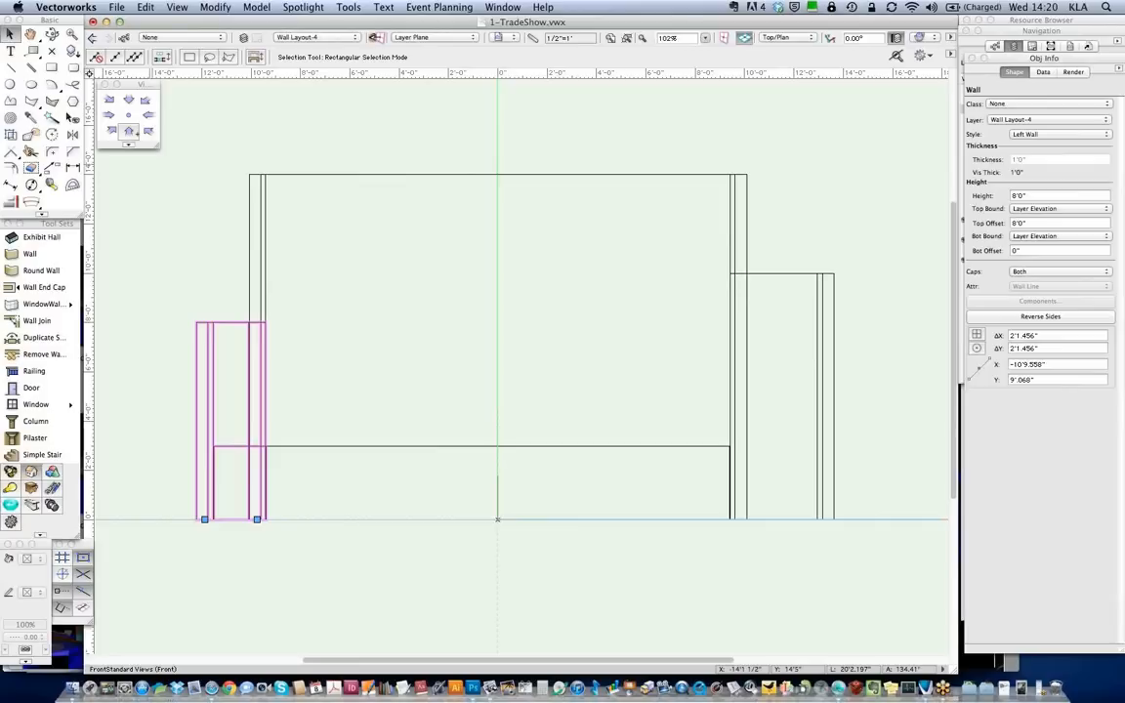
{"action": "left_click", "coordinate": [364, 174]}
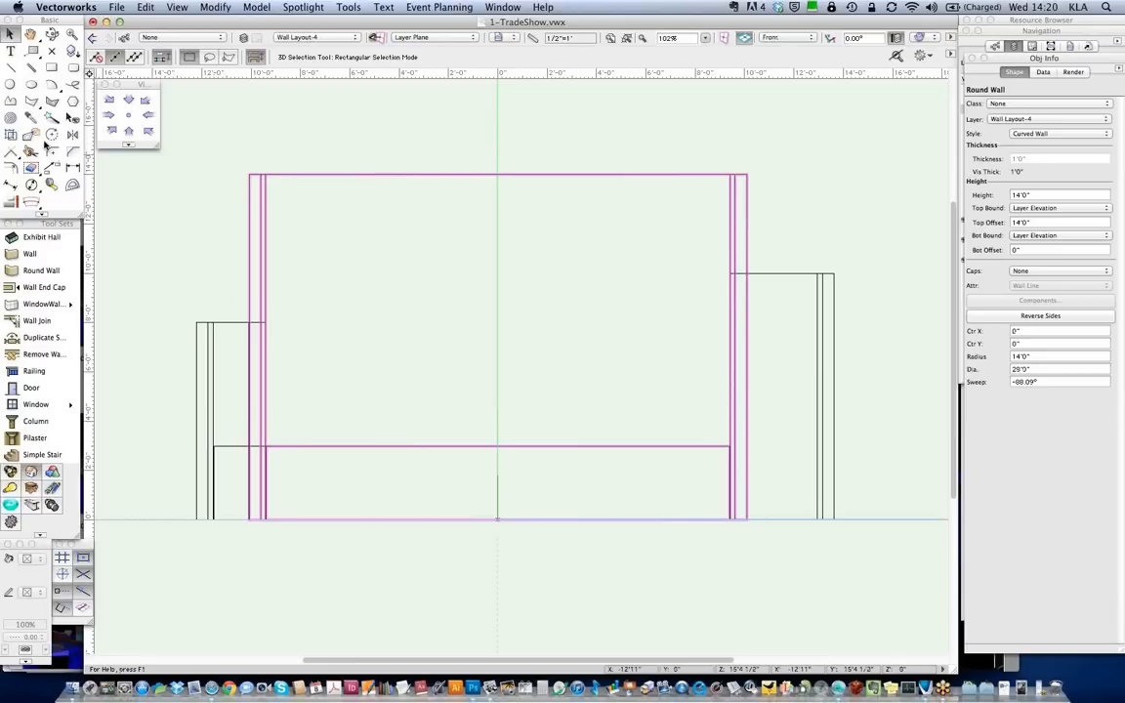
{"action": "left_click", "coordinate": [29, 136]}
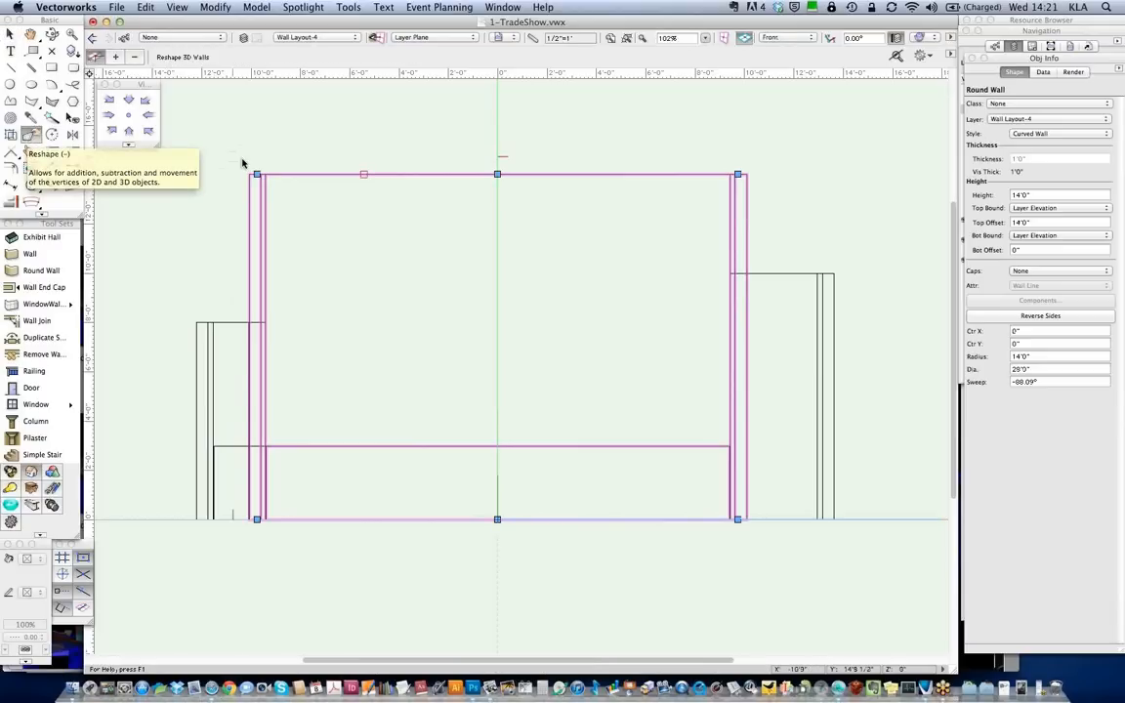
{"action": "left_click_drag", "start_coordinate": [256, 174], "coordinate": [256, 322]}
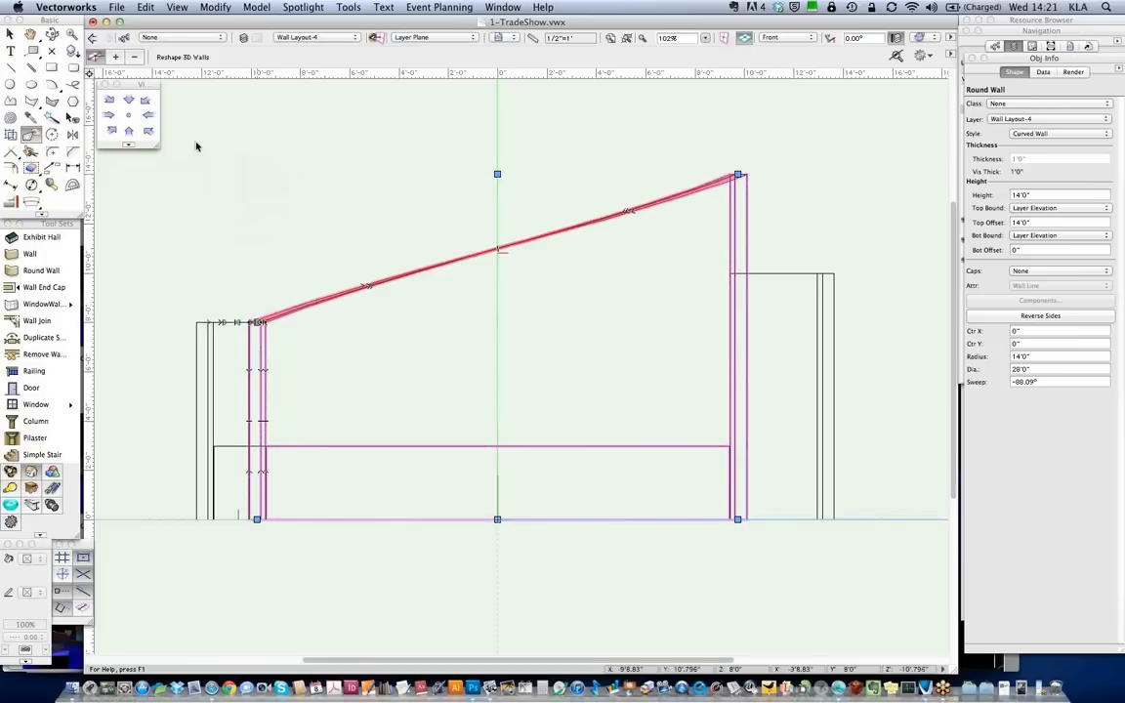
{"action": "left_click", "coordinate": [149, 131]}
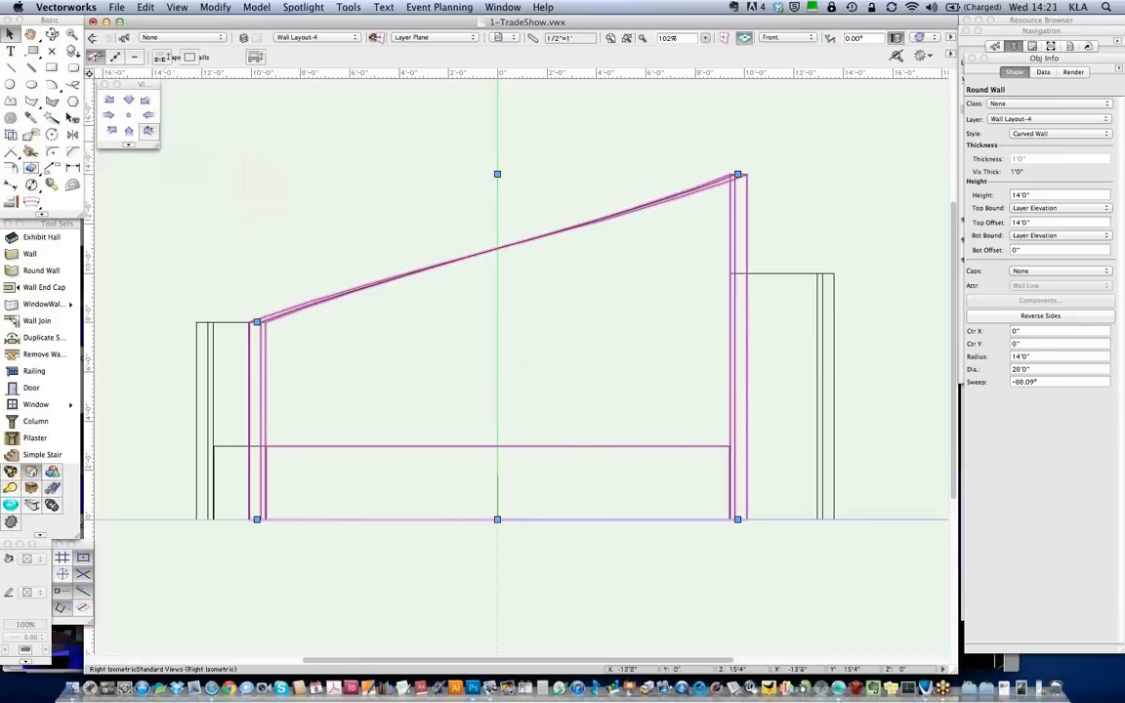
Turn the right straight wall into a reversed stepped wall with even steps on its top only, 2'0" step rise and 4'0" total rise
{"action": "left_click", "coordinate": [53, 35]}
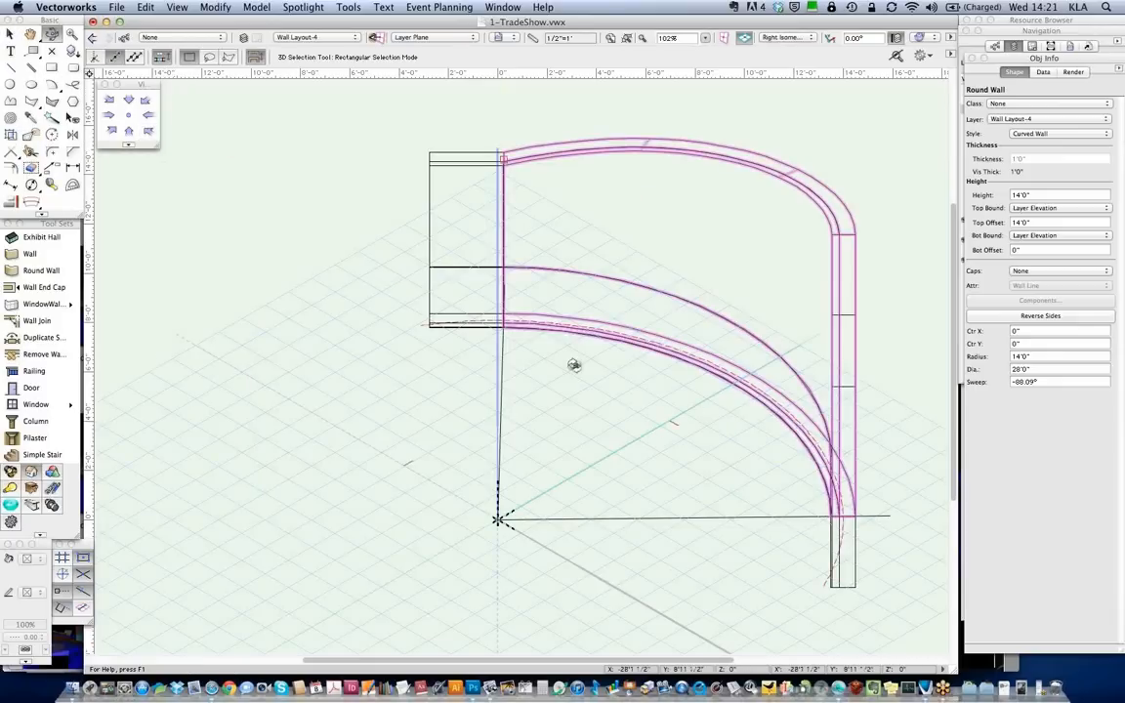
{"action": "mouse_move", "coordinate": [739, 325]}
{"action": "left_mouse_down"}
{"action": "mouse_move", "coordinate": [796, 360]}
{"action": "mouse_move", "coordinate": [789, 405]}
{"action": "mouse_move", "coordinate": [801, 355]}
{"action": "left_mouse_up"}
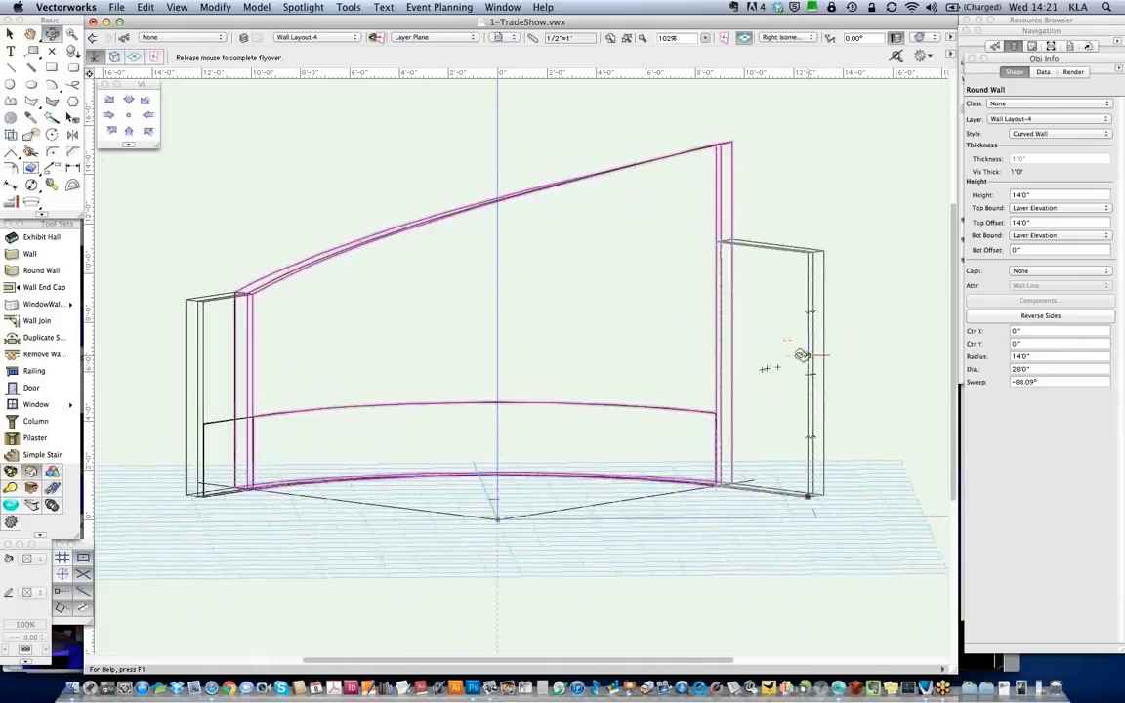
{"action": "left_click", "coordinate": [130, 133]}
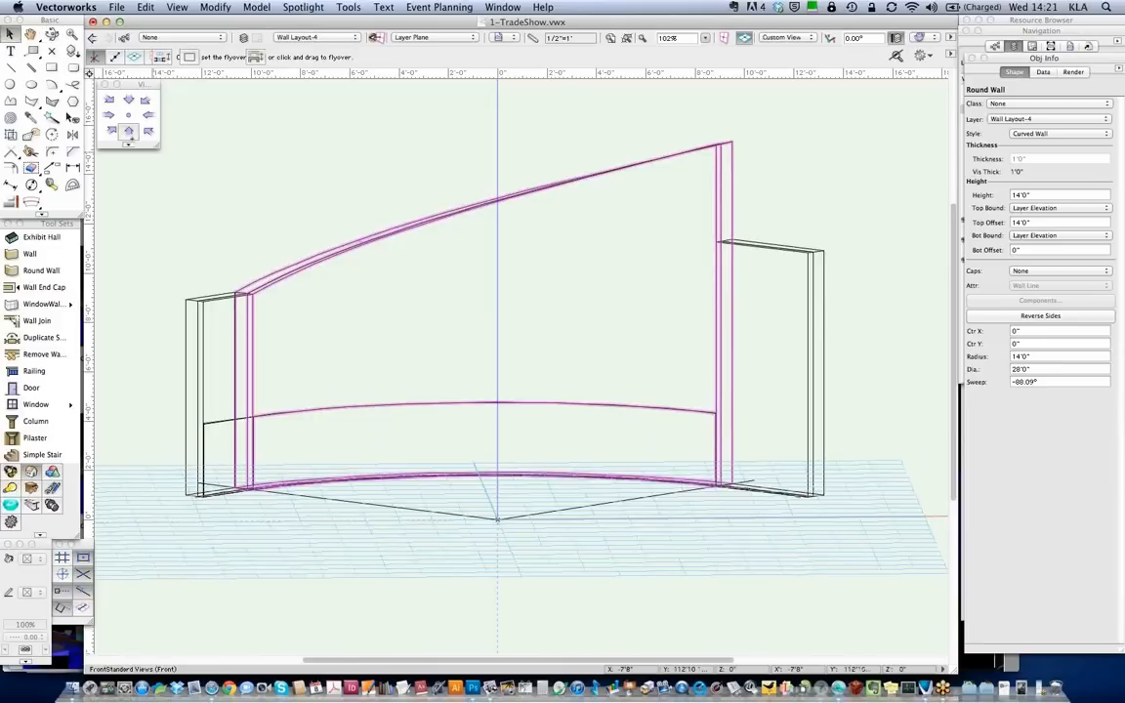
{"action": "left_click", "coordinate": [823, 279]}
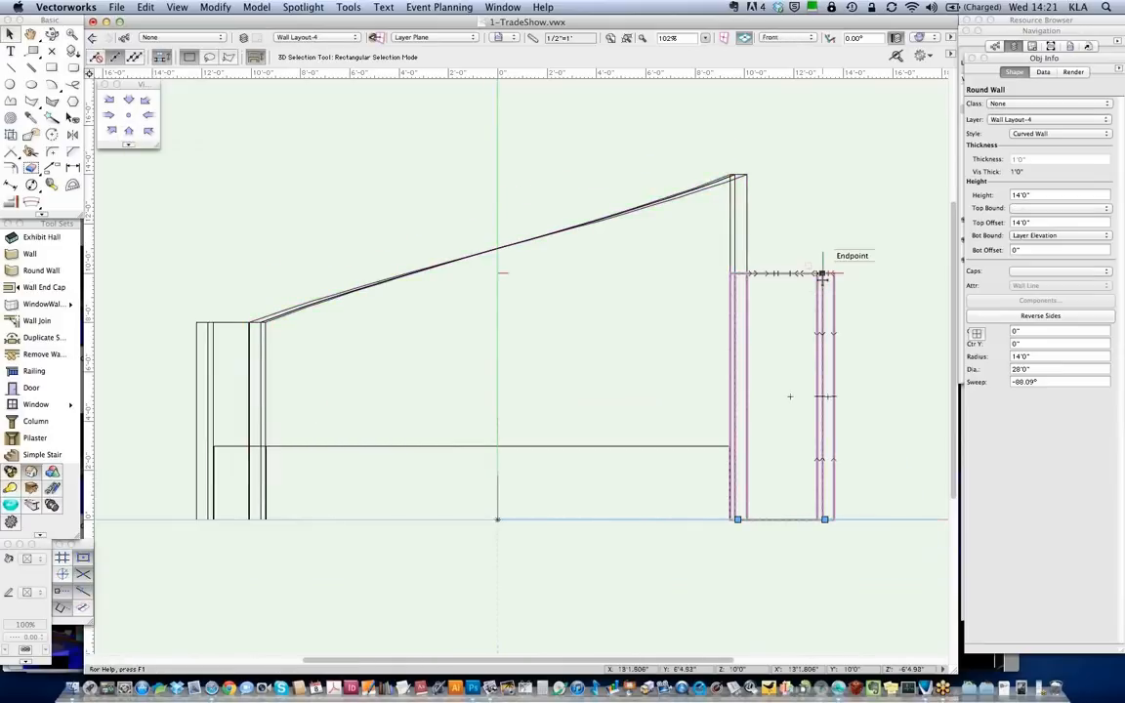
{"action": "left_click", "coordinate": [824, 277]}
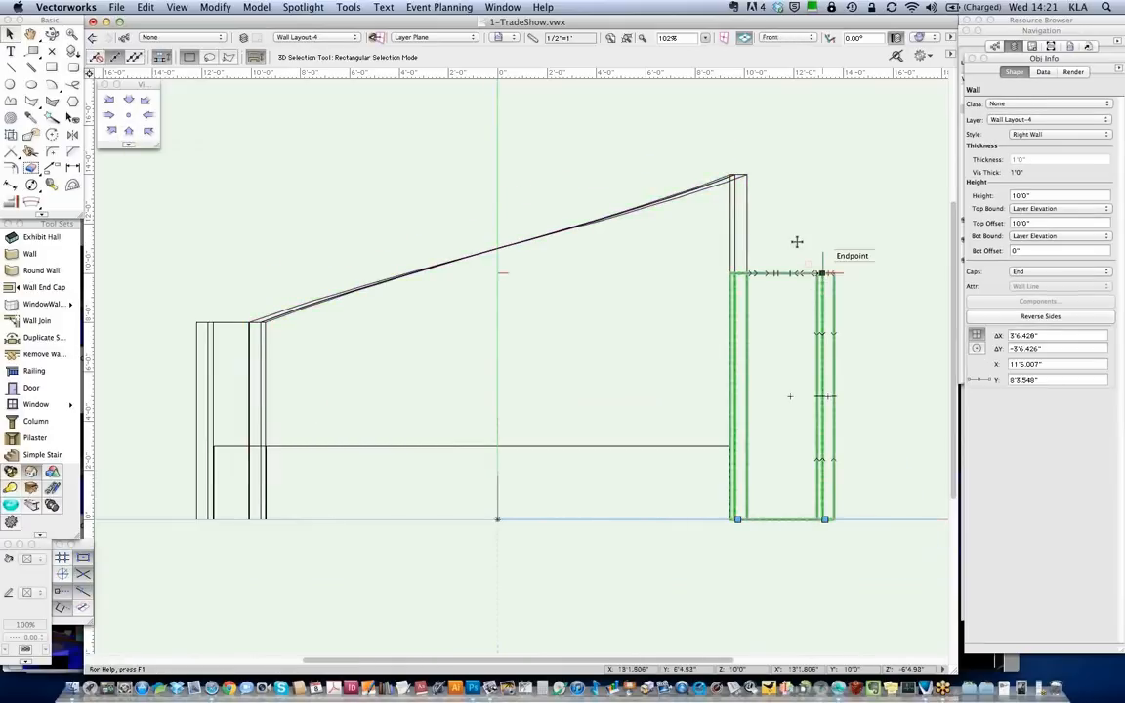
{"action": "left_click", "coordinate": [303, 8]}
{"action": "mouse_move", "coordinate": [422, 195]}
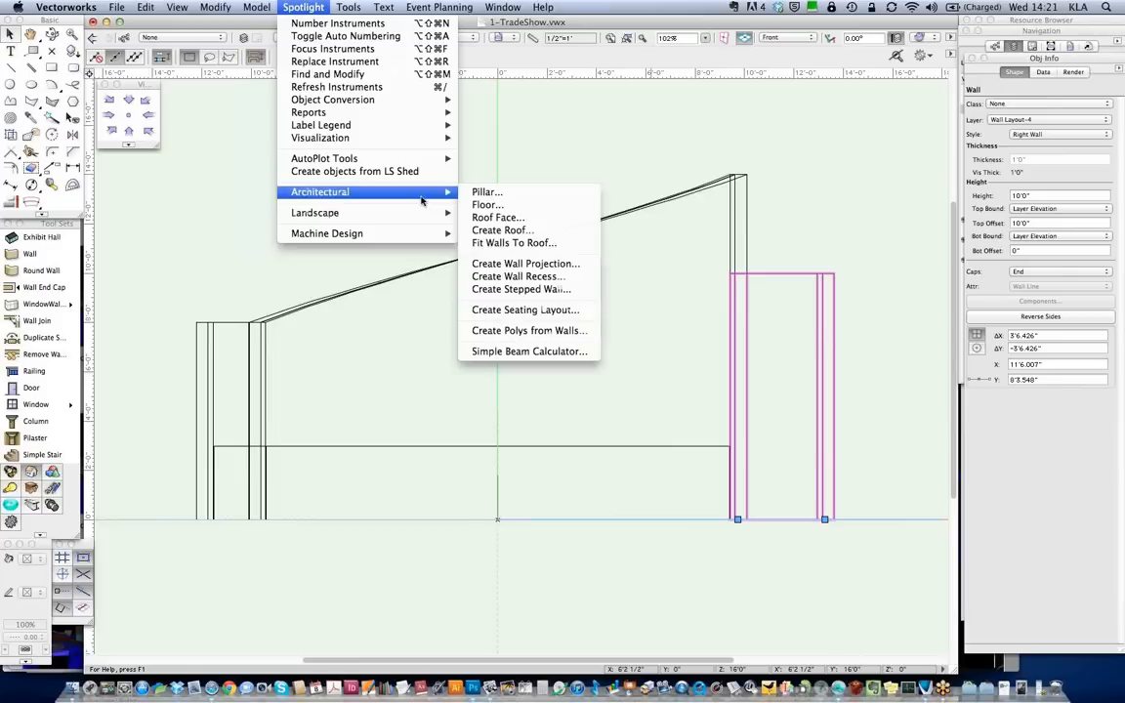
{"action": "left_click", "coordinate": [546, 290]}
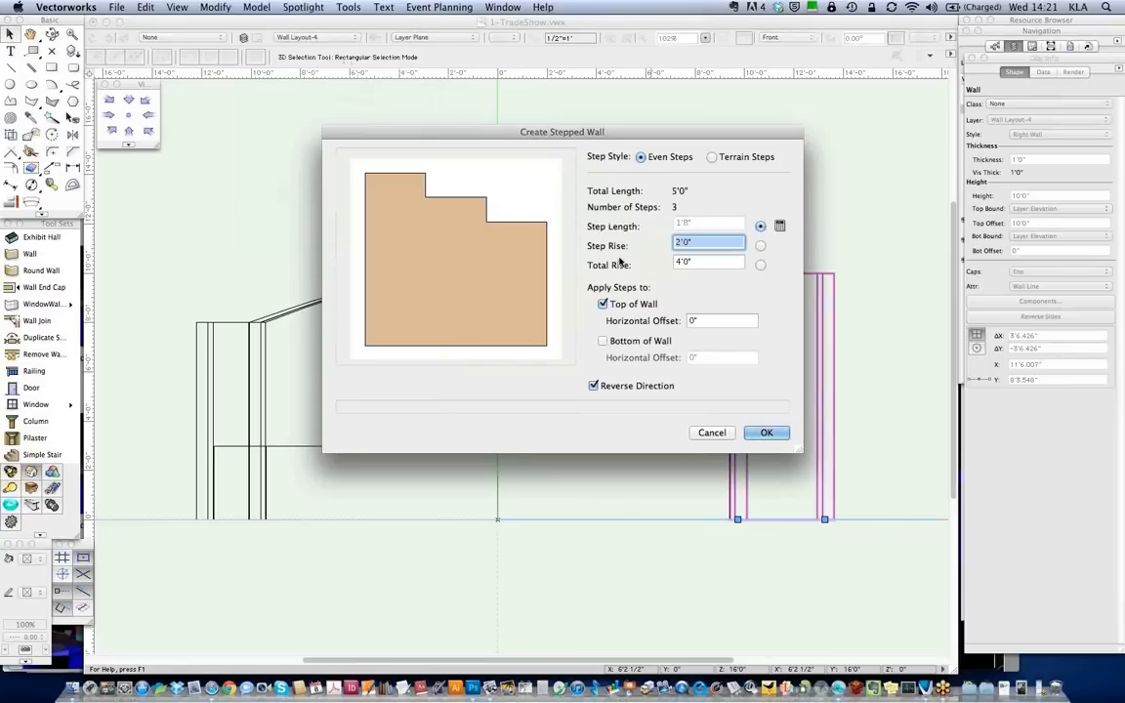
{"action": "left_click", "coordinate": [603, 341]}
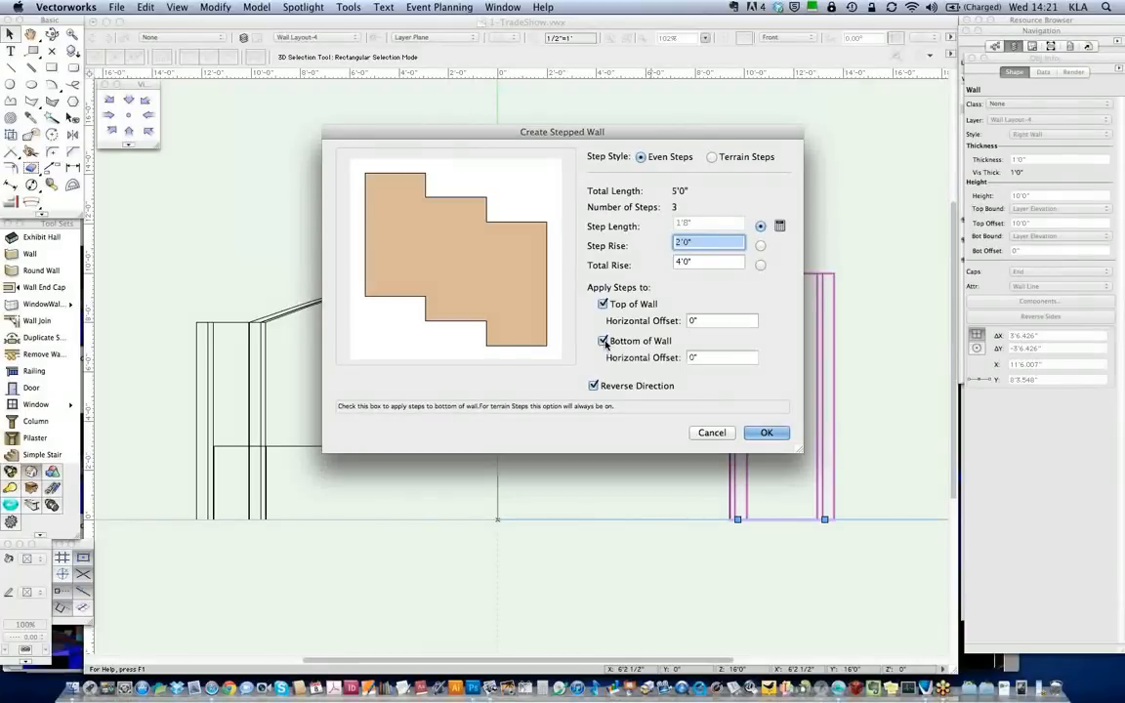
{"action": "left_click", "coordinate": [604, 341]}
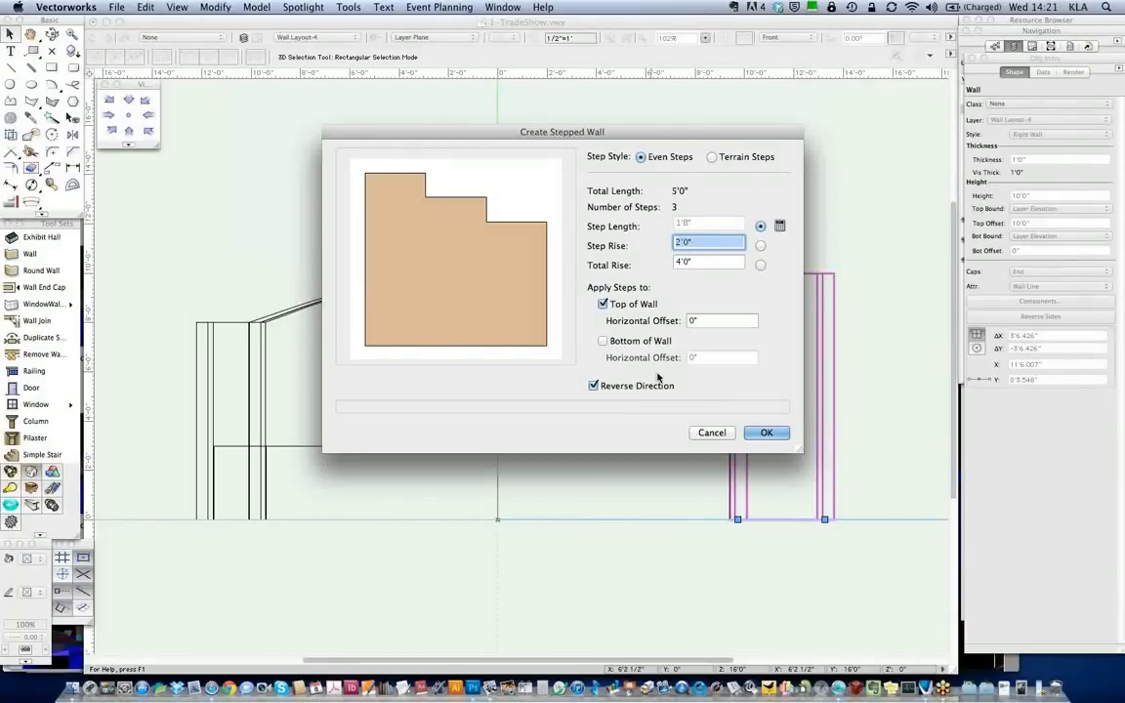
{"action": "left_click", "coordinate": [767, 434]}
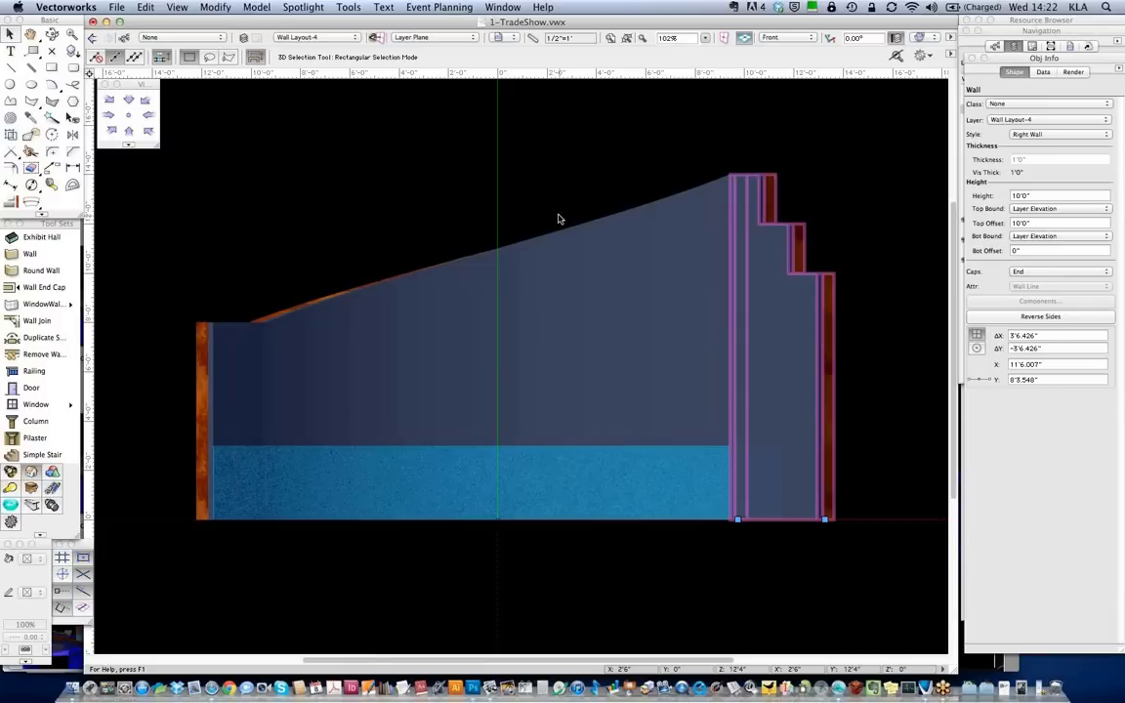
Return to Top/Plan view and open the Wall tool's preferences for the Left Wall style
{"action": "key", "text": "super+5"}
{"action": "key", "text": "F5"}
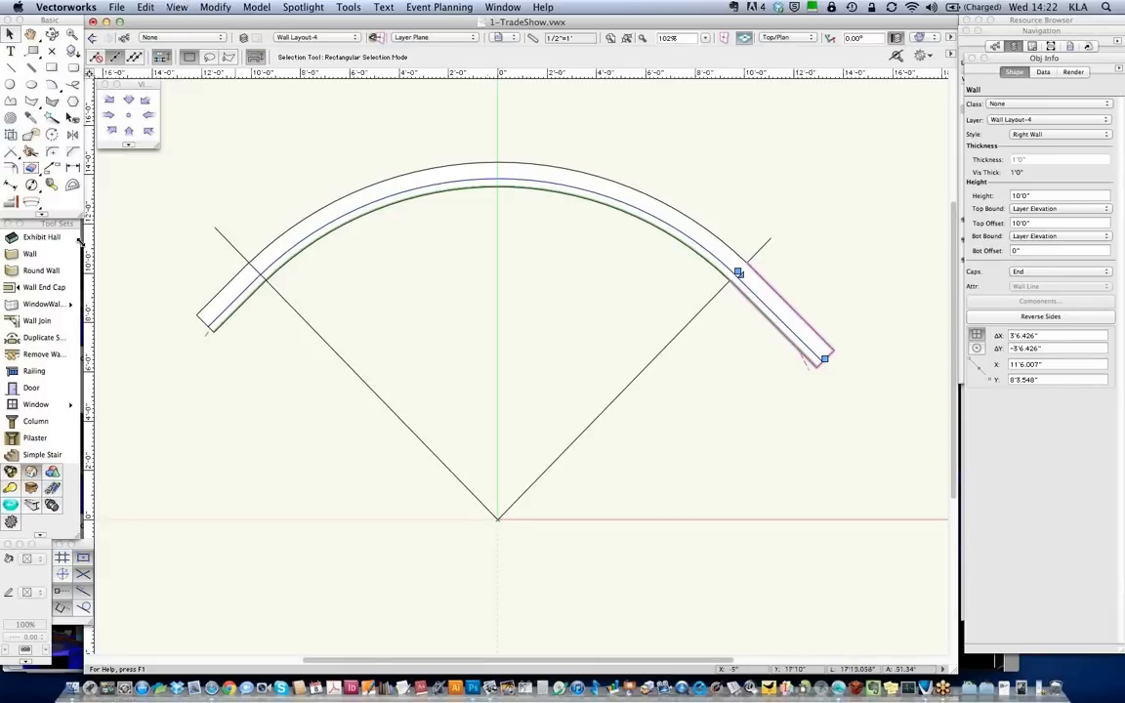
{"action": "left_click", "coordinate": [49, 253]}
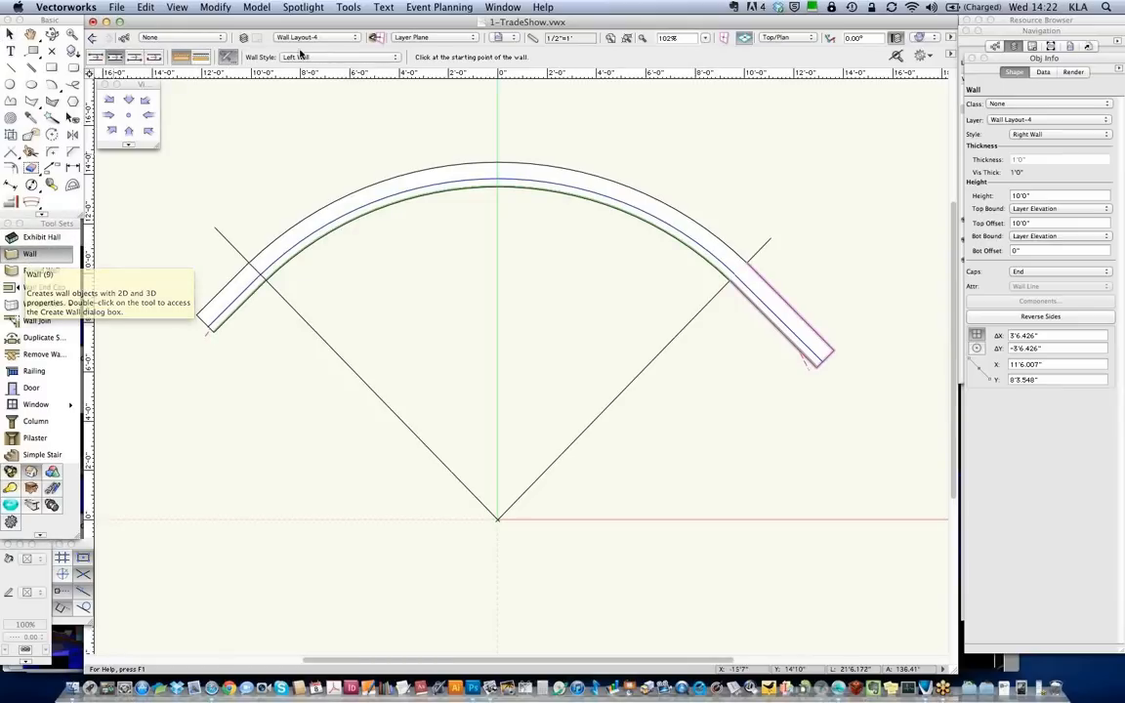
{"action": "left_click", "coordinate": [303, 57]}
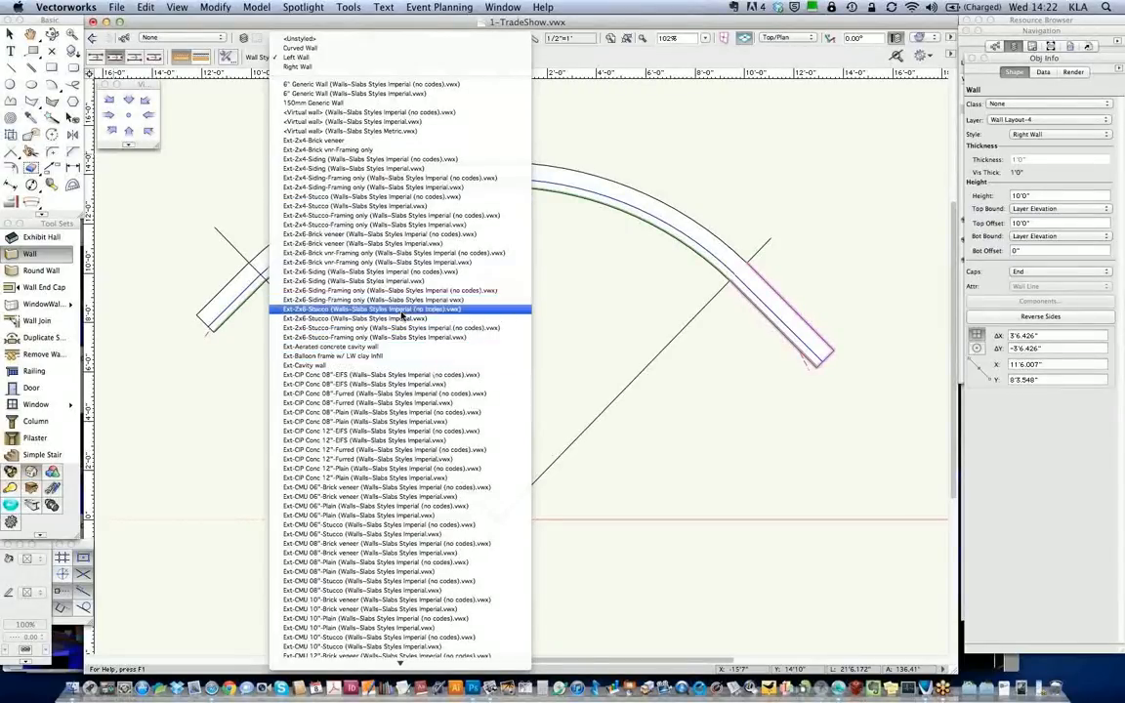
{"action": "left_click", "coordinate": [371, 59]}
{"action": "left_click", "coordinate": [227, 57]}
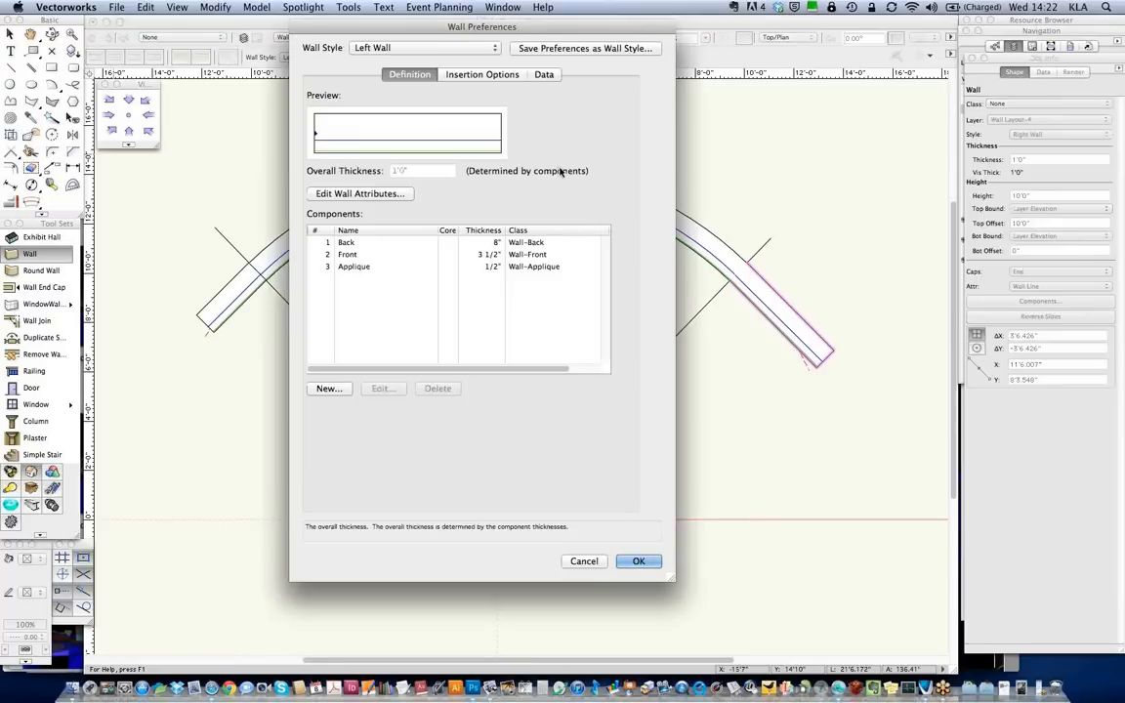
Examine the Applique component's wall offsets, peak-following options and texture in the wall preferences
{"action": "left_click", "coordinate": [350, 244]}
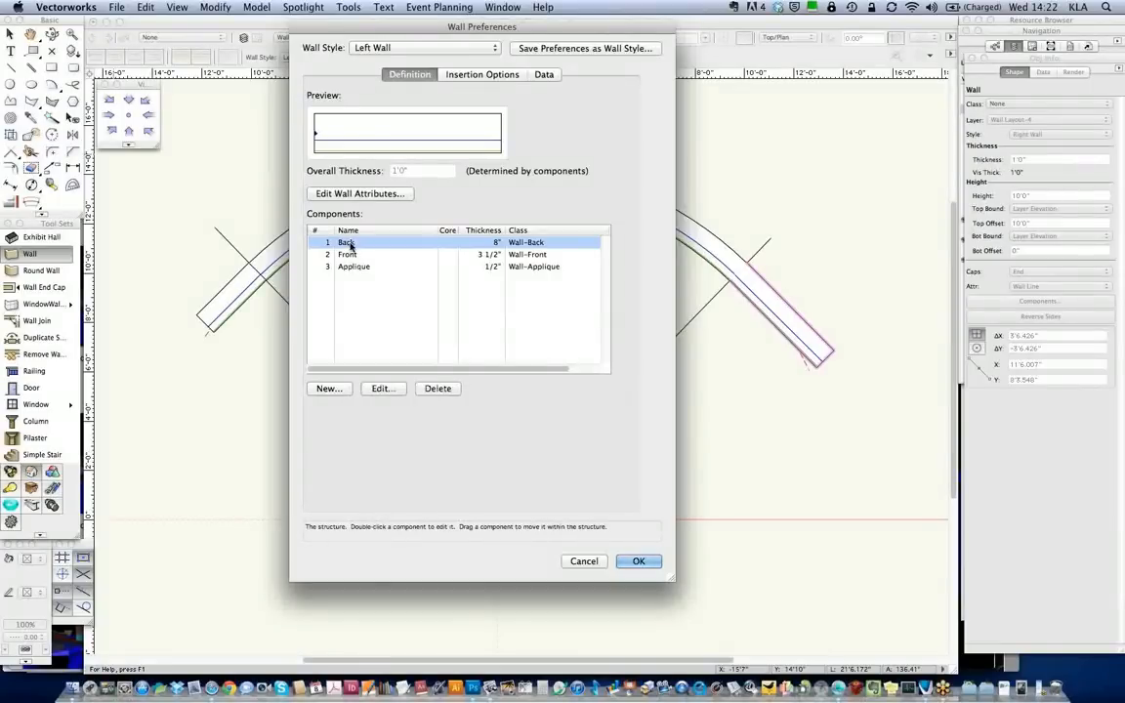
{"action": "left_click", "coordinate": [534, 269]}
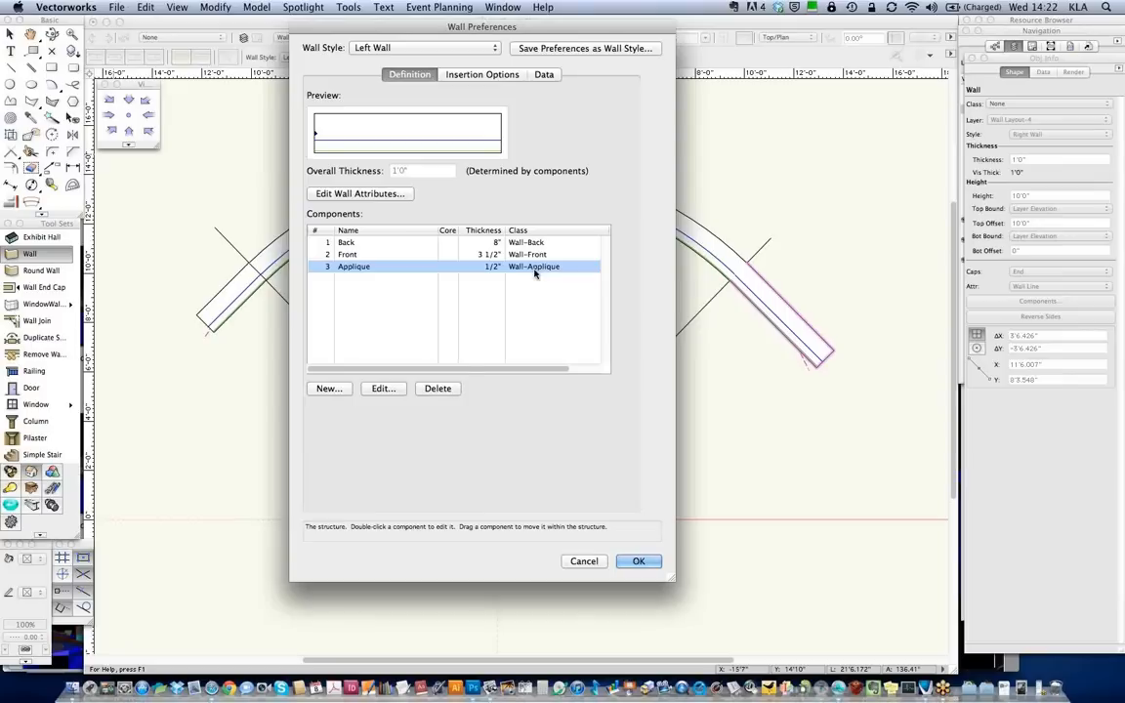
{"action": "left_click", "coordinate": [383, 389]}
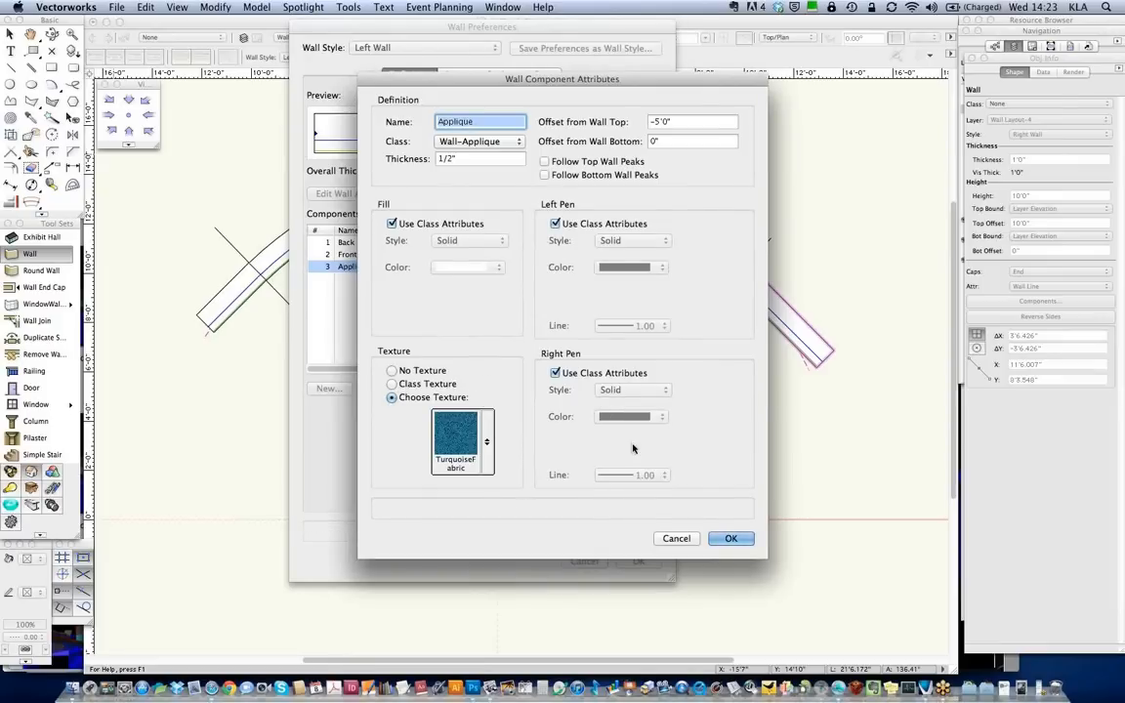
{"action": "left_click", "coordinate": [733, 538]}
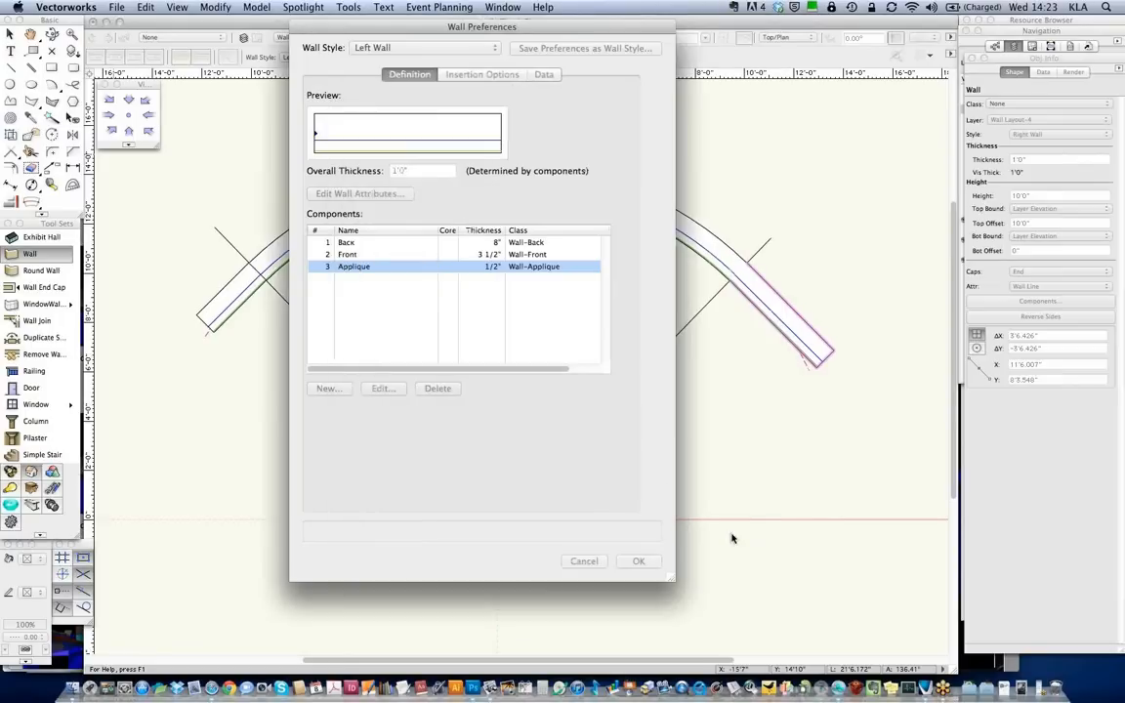
{"action": "double_click", "coordinate": [535, 267]}
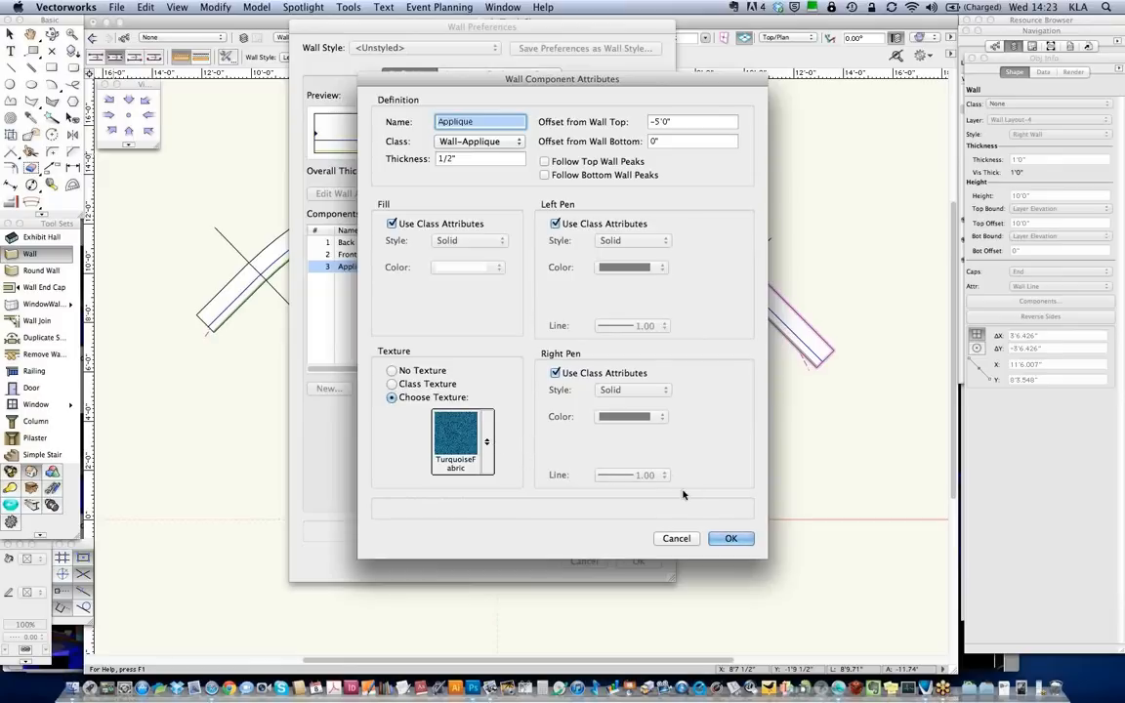
{"action": "left_click", "coordinate": [731, 539]}
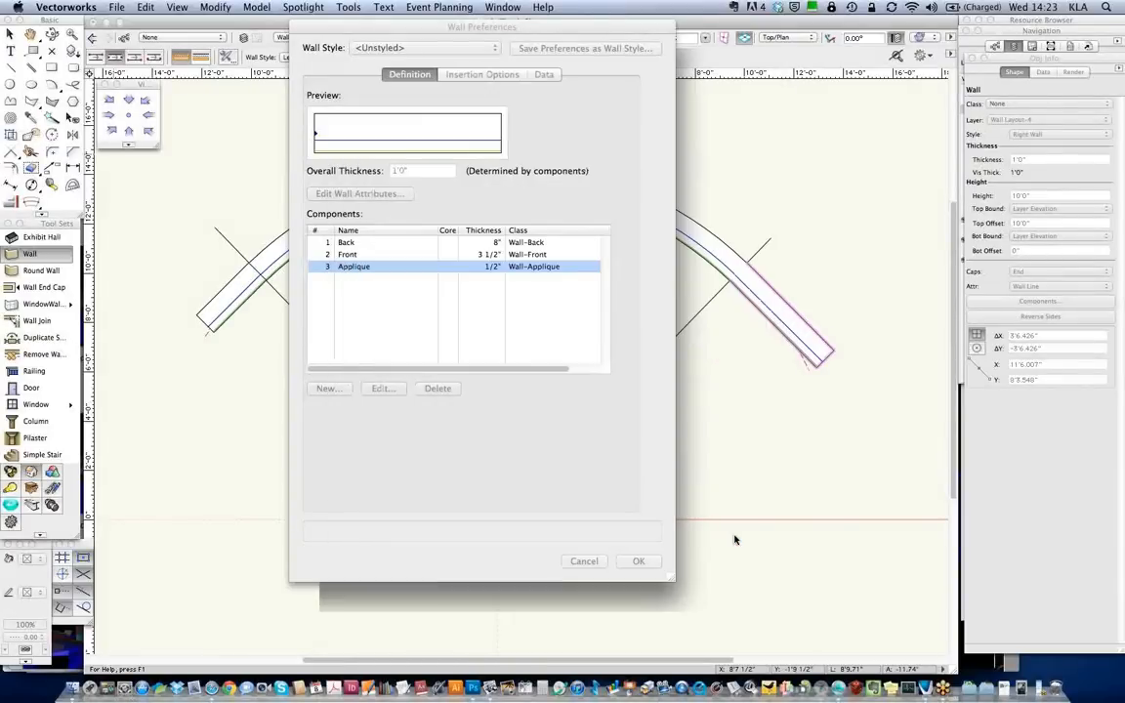
Examine the Front and Back components' attributes, and close the wall preferences without saving
{"action": "double_click", "coordinate": [524, 255]}
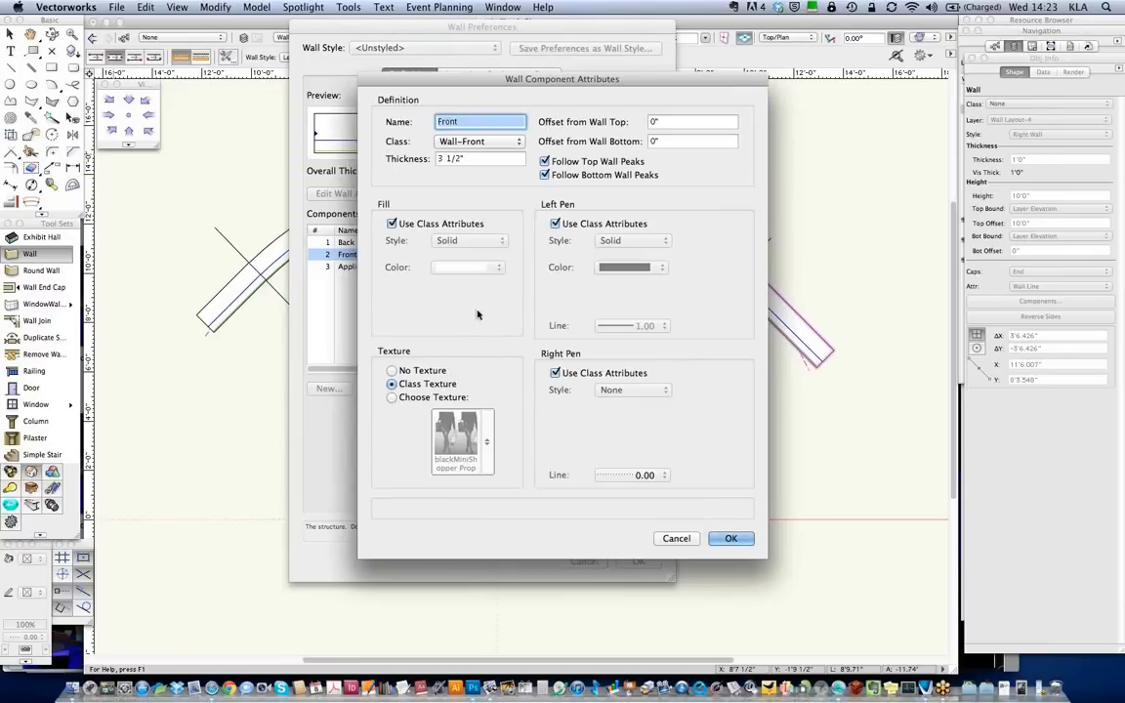
{"action": "left_click", "coordinate": [732, 539]}
{"action": "double_click", "coordinate": [517, 243]}
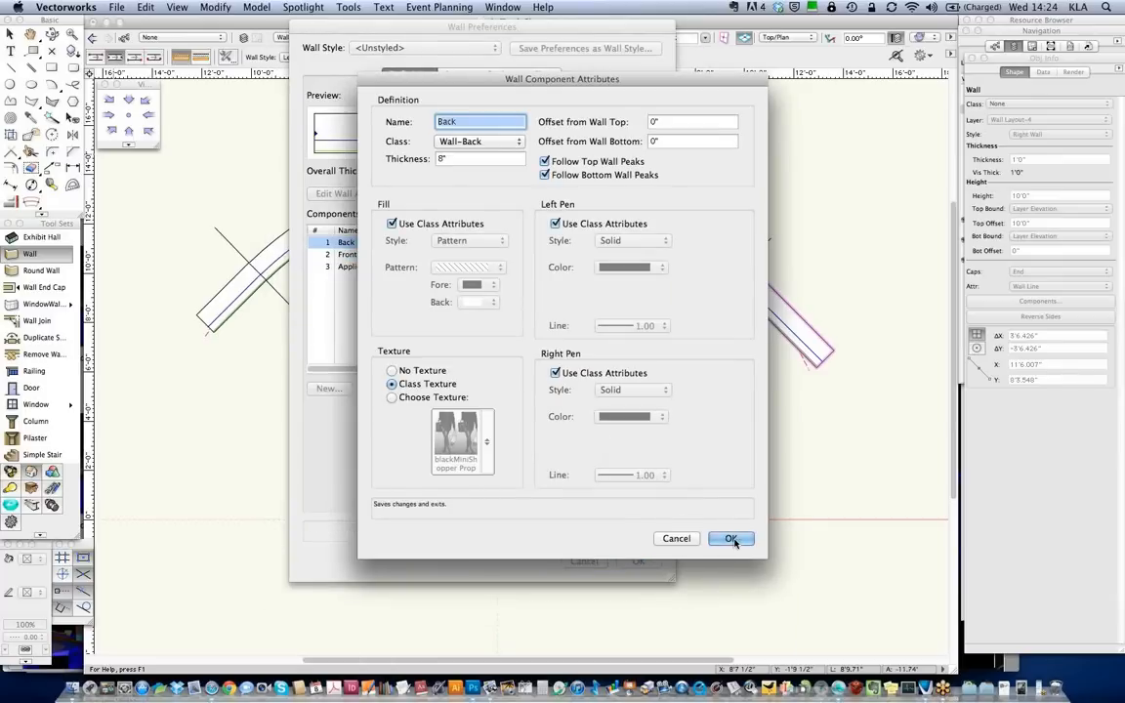
{"action": "left_click", "coordinate": [731, 540]}
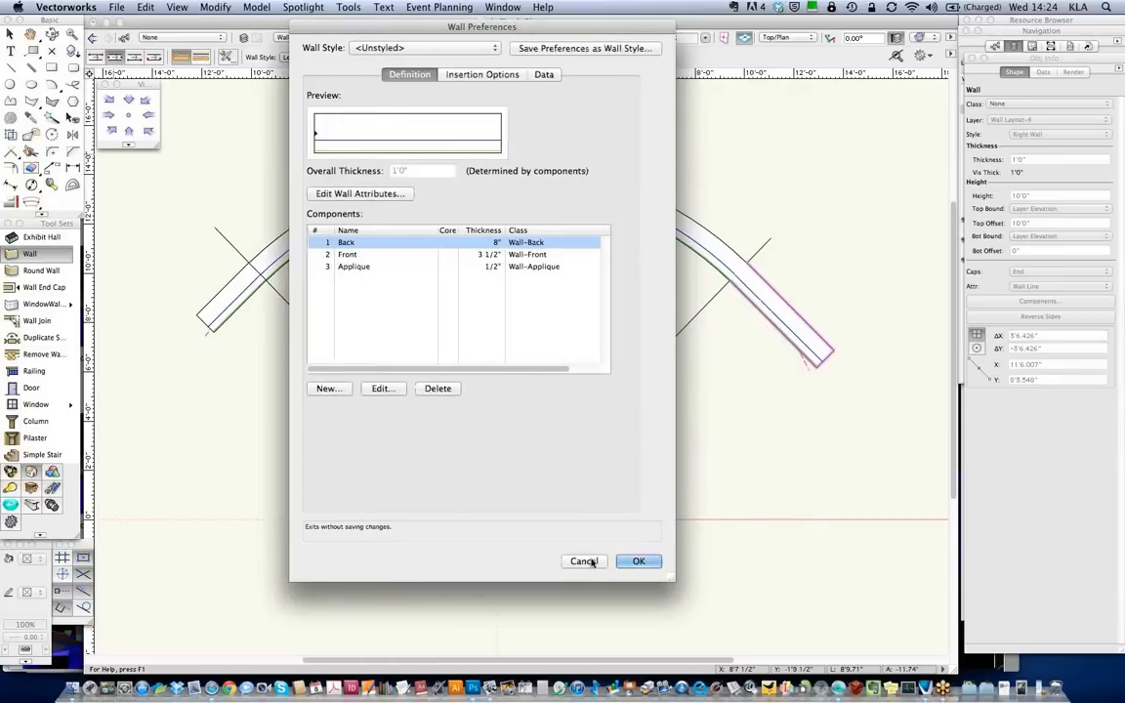
{"action": "left_click", "coordinate": [590, 562]}
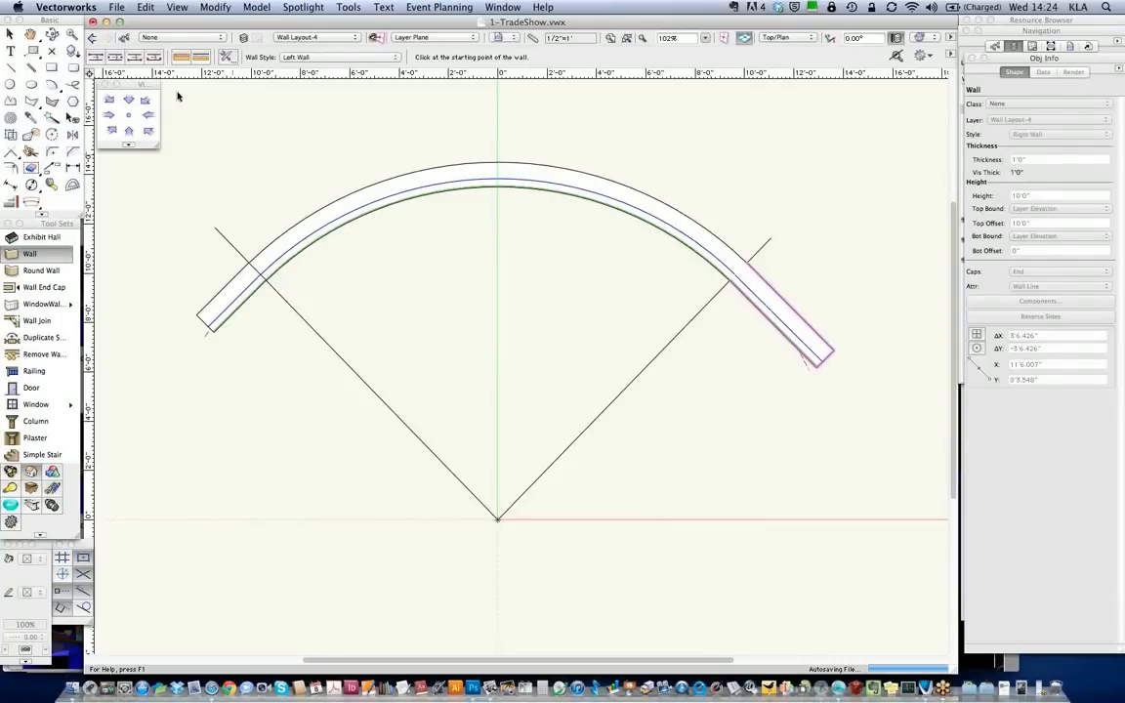
Examine the Wall-Front class's graphic attributes and wall textures, close the class organization, and leave the Wall tool with nothing selected
{"action": "left_click", "coordinate": [124, 39]}
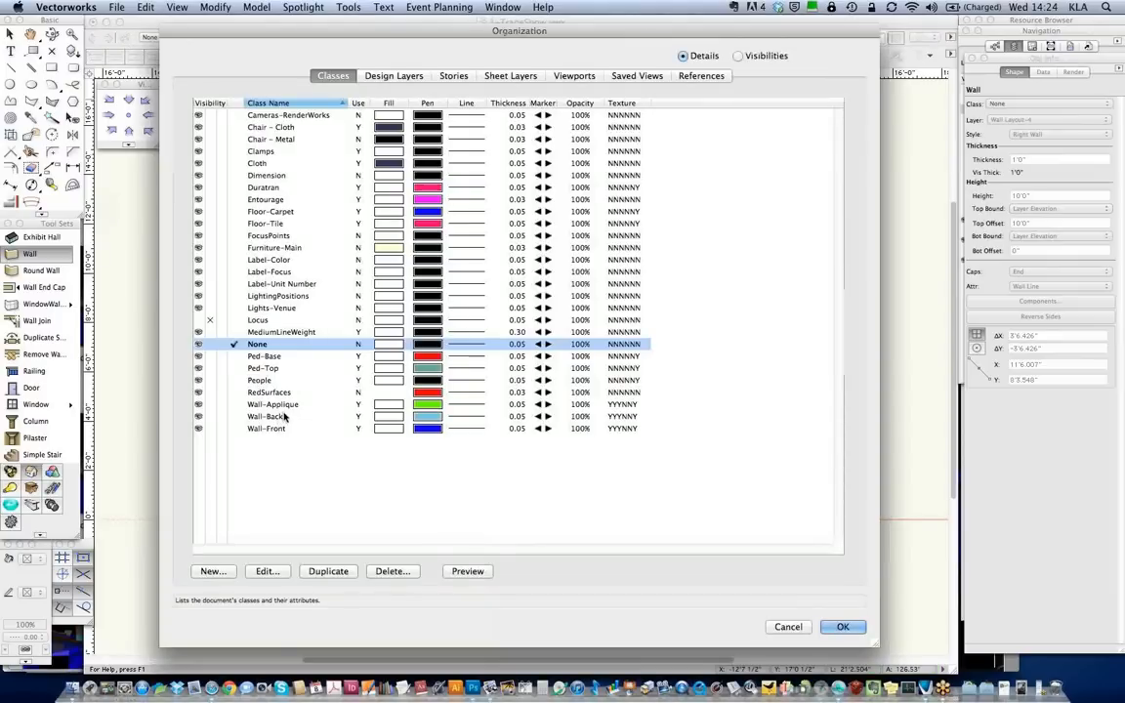
{"action": "double_click", "coordinate": [280, 430]}
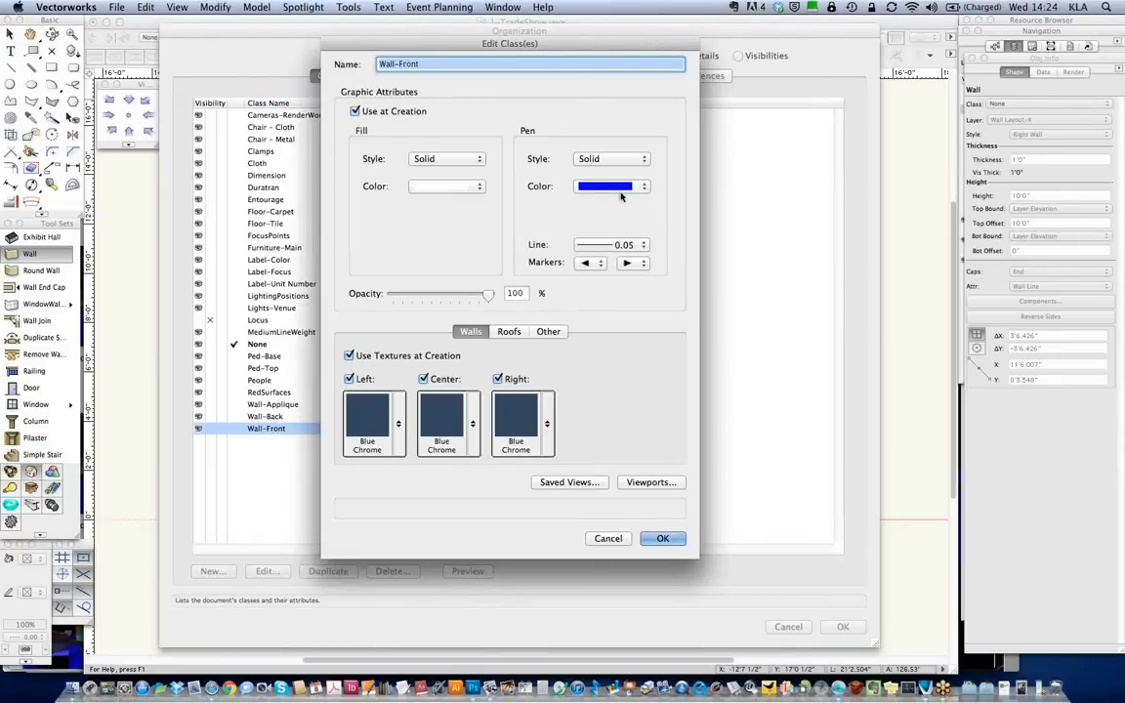
{"action": "left_click", "coordinate": [664, 540]}
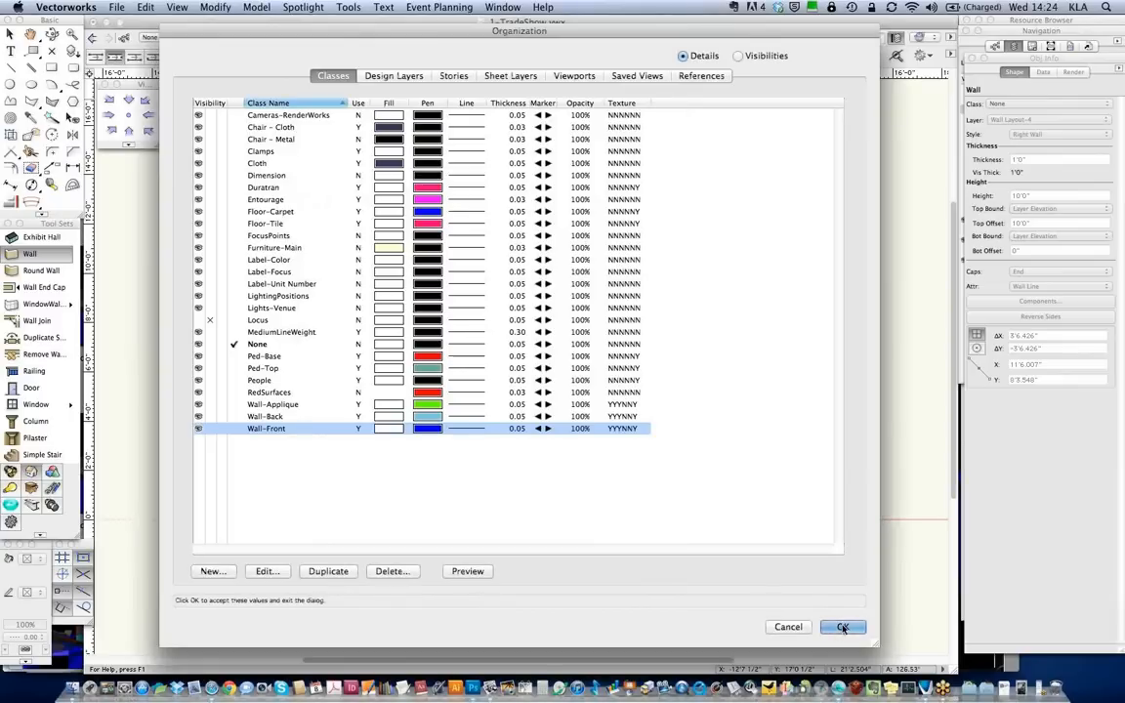
{"action": "left_click", "coordinate": [843, 628]}
{"action": "left_click", "coordinate": [842, 628]}
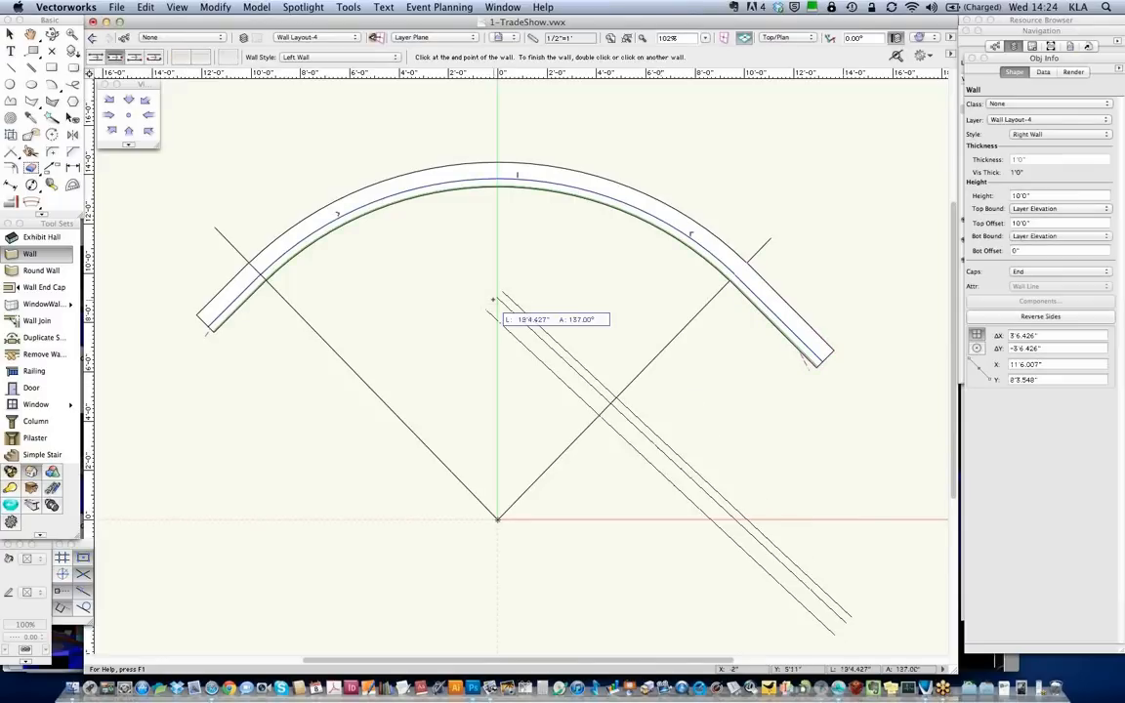
{"action": "key", "text": "Escape"}
{"action": "key", "text": "x"}
{"action": "key", "text": "x"}
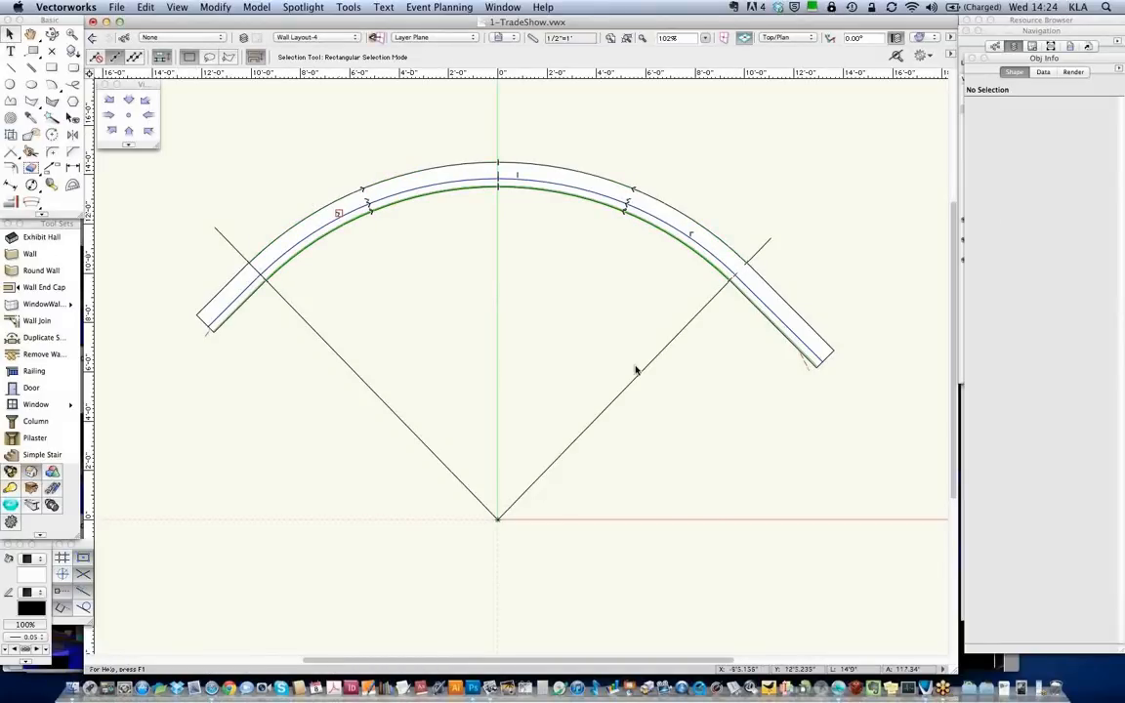
Copy the curved recess solid from the Wall Recess layer and paste it in place on the Wall Layout-4 layer, working in Front view
{"action": "left_click", "coordinate": [1062, 23]}
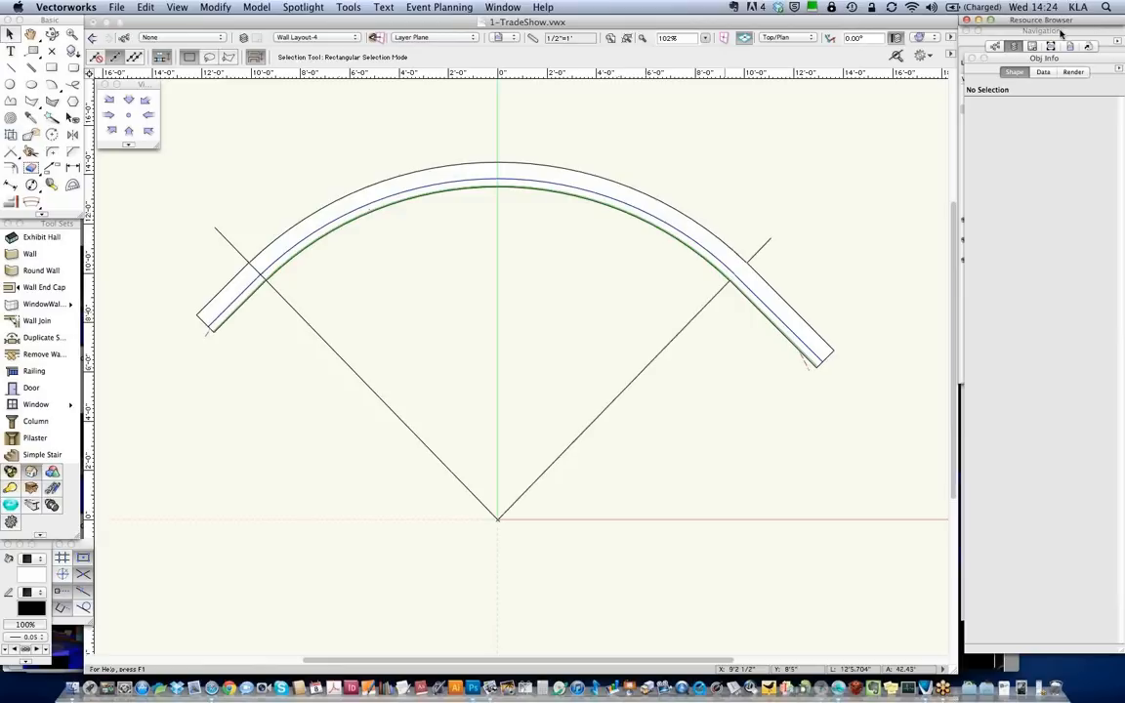
{"action": "left_click", "coordinate": [1062, 32]}
{"action": "left_click", "coordinate": [1036, 99]}
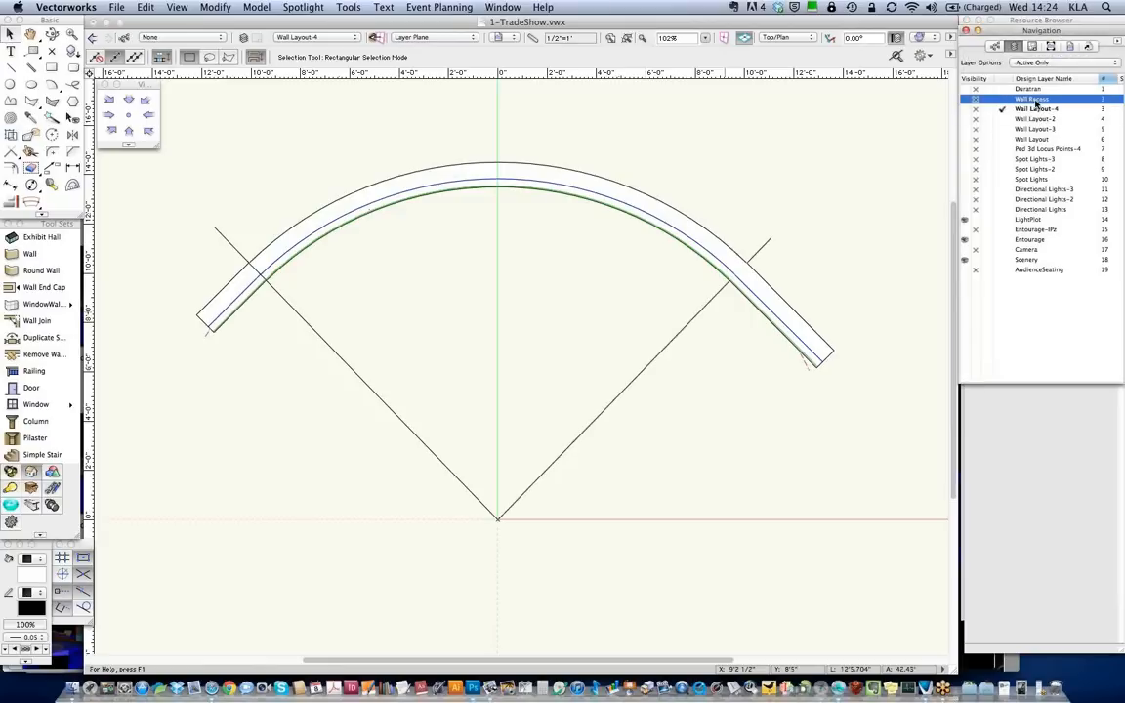
{"action": "double_click", "coordinate": [1035, 101]}
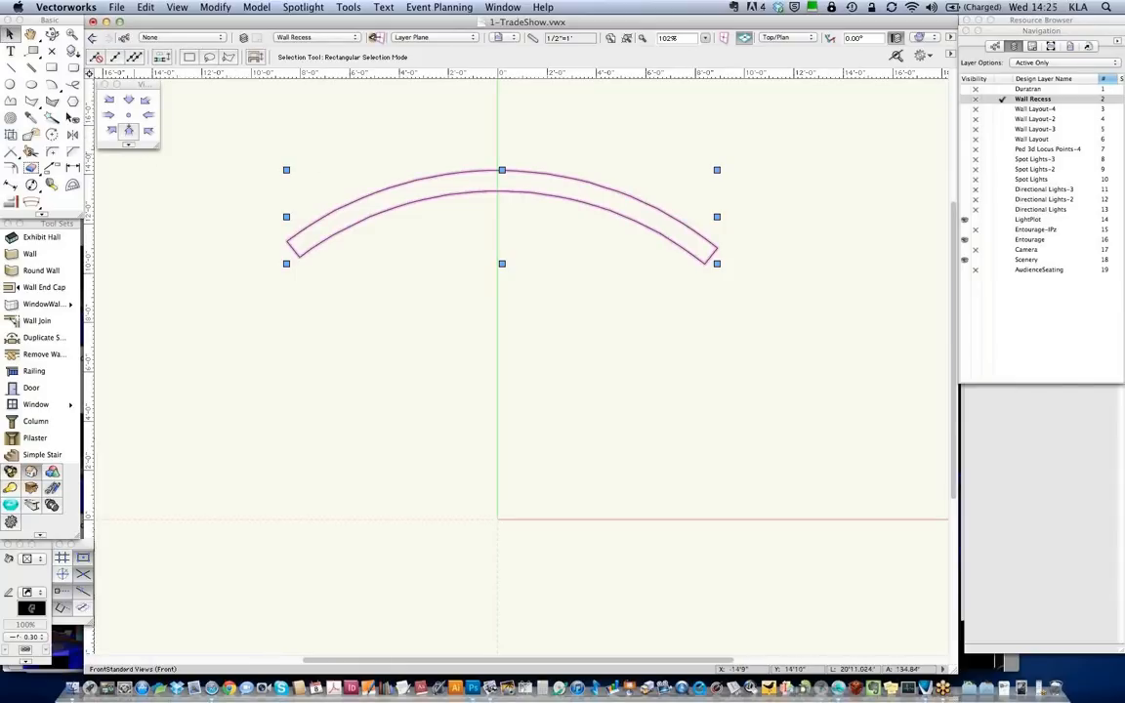
{"action": "left_click", "coordinate": [128, 129]}
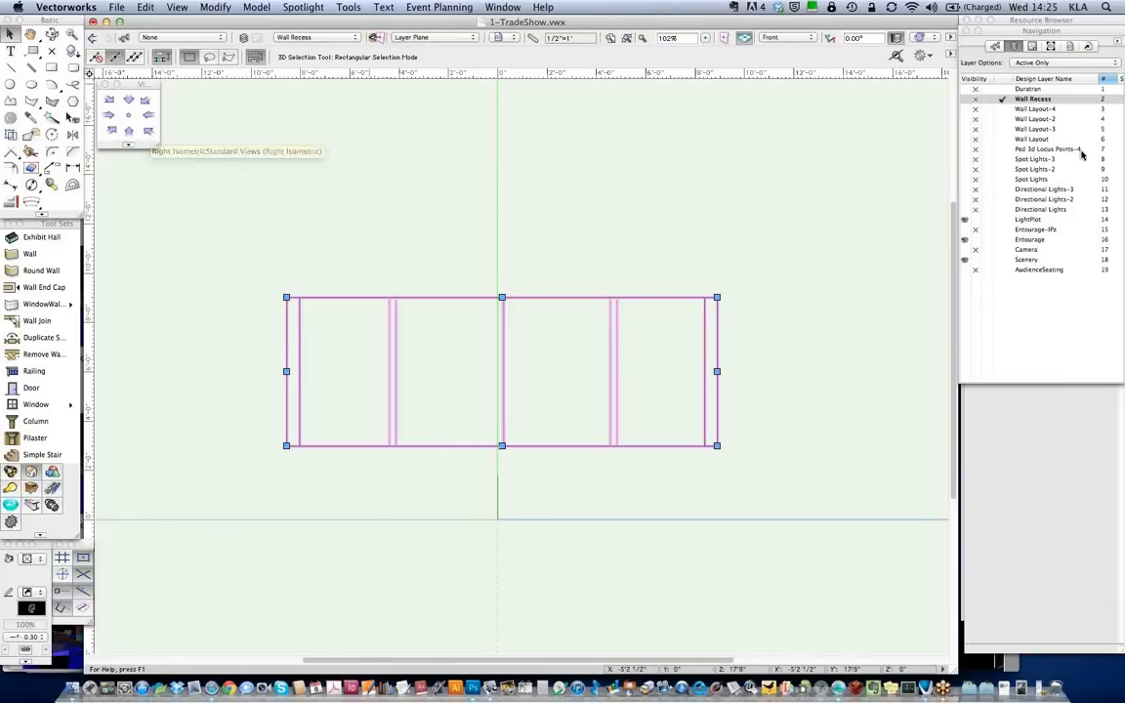
{"action": "left_click", "coordinate": [1047, 109]}
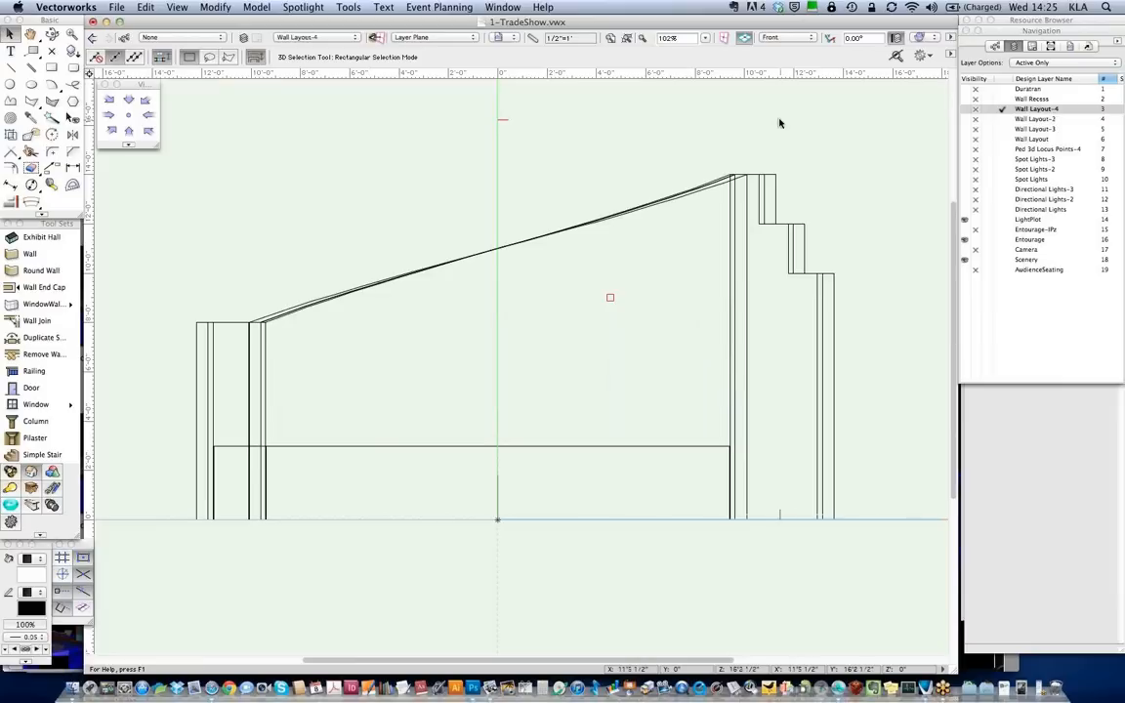
{"action": "left_click", "coordinate": [144, 7]}
{"action": "left_click", "coordinate": [162, 98]}
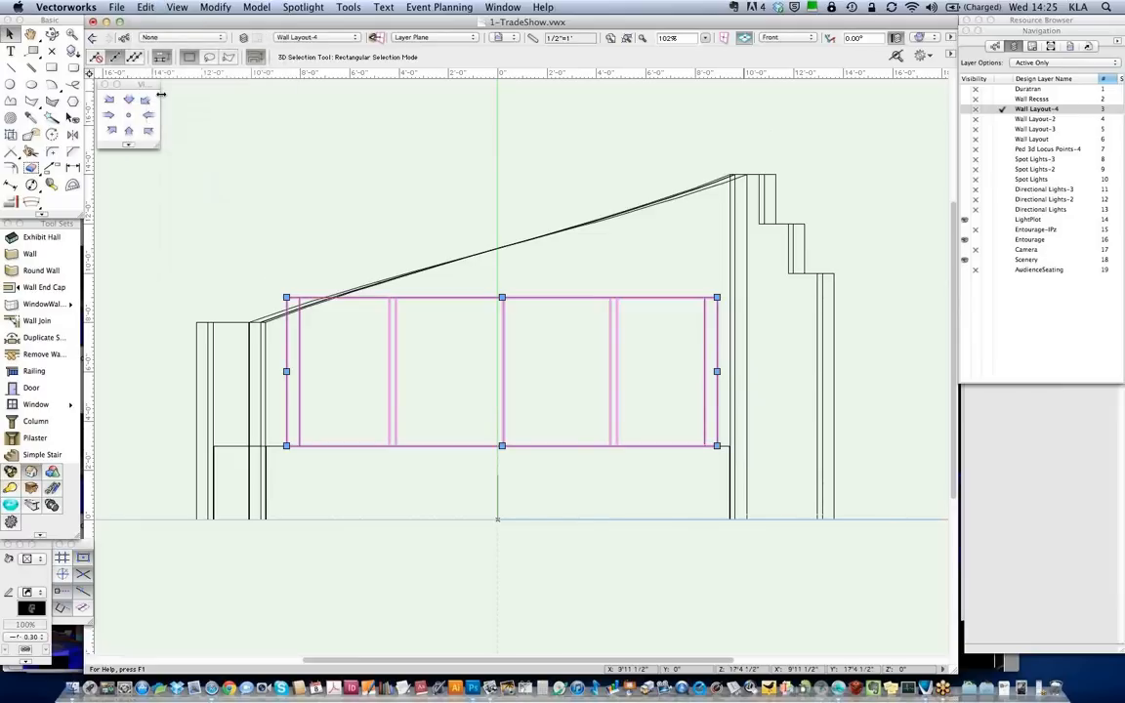
Create a wall recess from the curved wall and the recess solid in Top/Plan view, with a cut plane of 4'0"
{"action": "key", "text": "super+5"}
{"action": "key", "text": "super+5"}
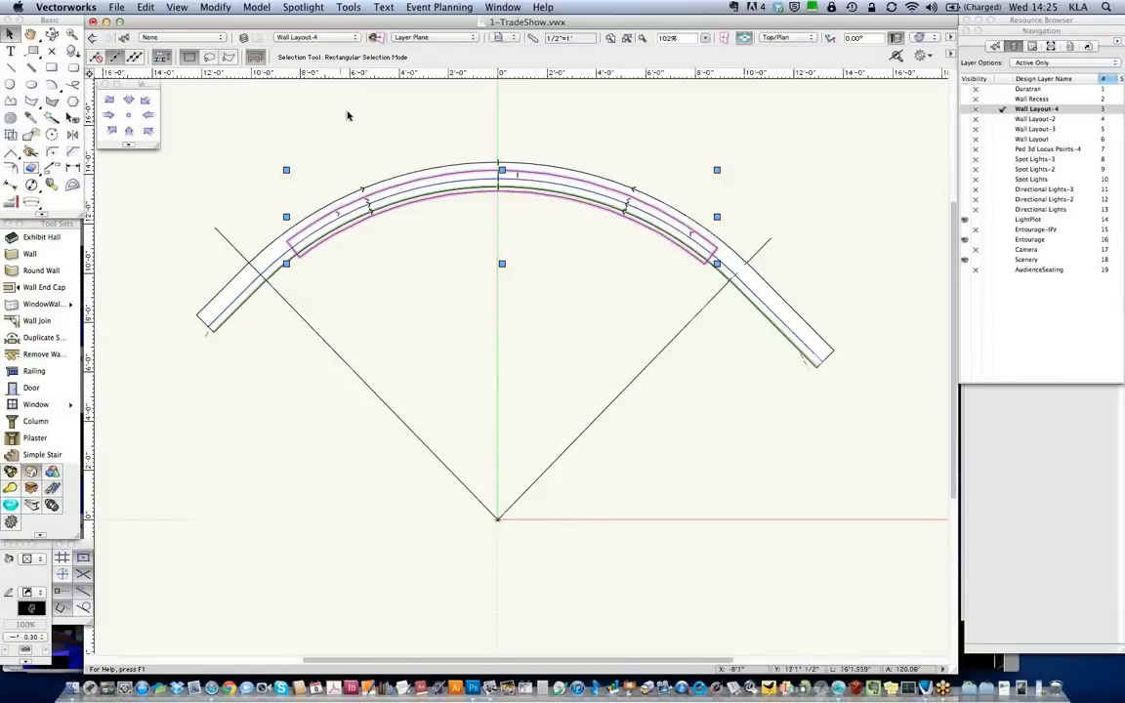
{"action": "left_click", "coordinate": [444, 171], "text": "shift"}
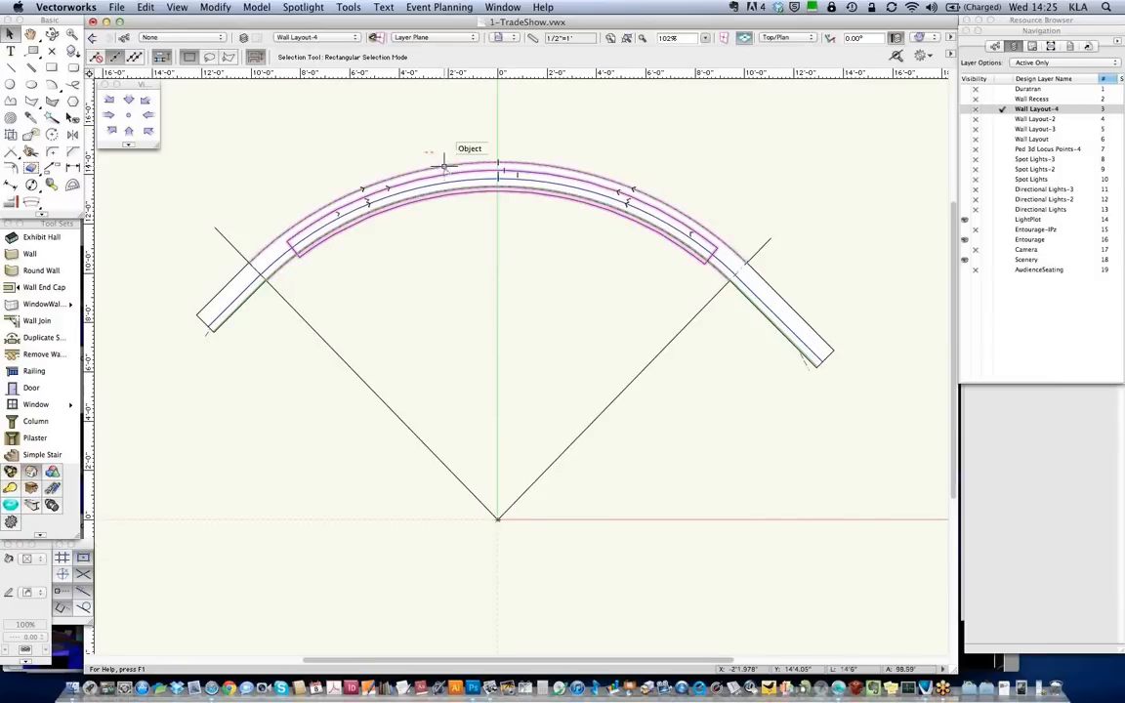
{"action": "left_click", "coordinate": [303, 7]}
{"action": "mouse_move", "coordinate": [342, 193]}
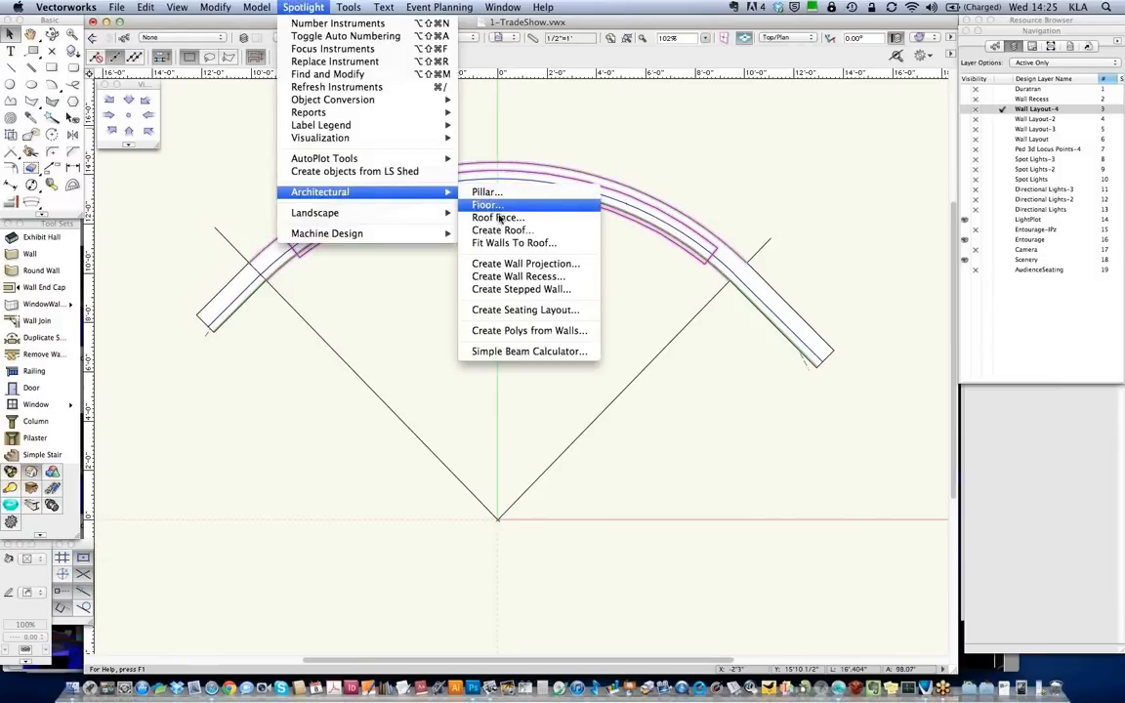
{"action": "left_click", "coordinate": [541, 278]}
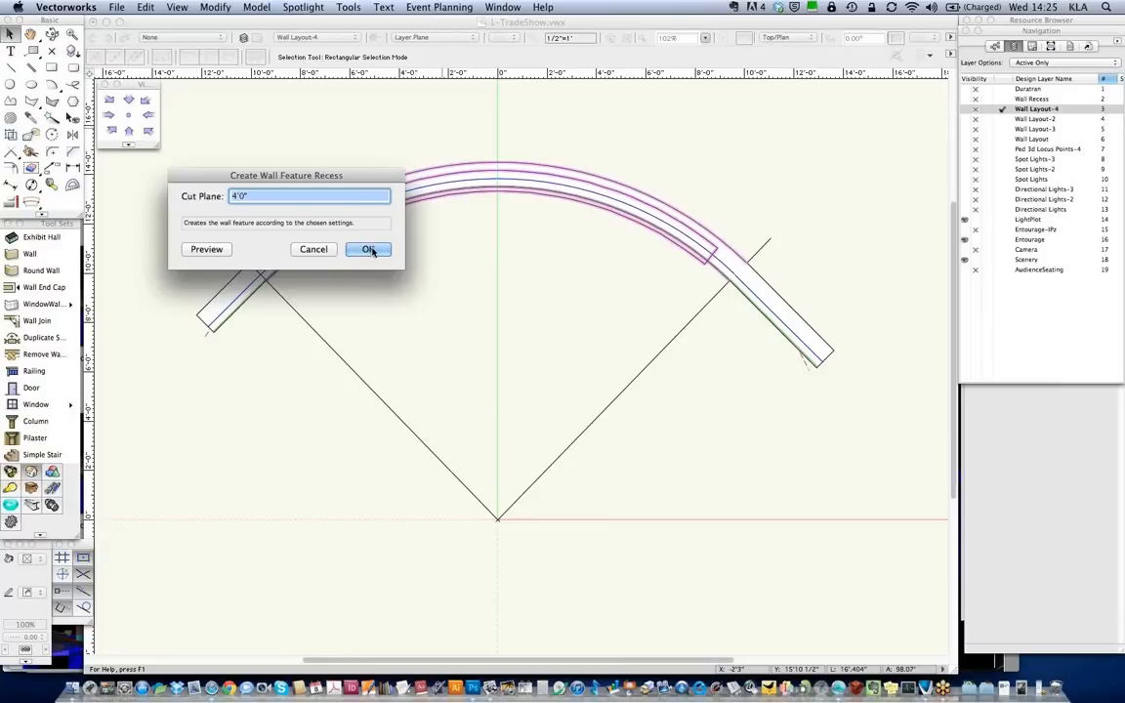
{"action": "left_click", "coordinate": [367, 249]}
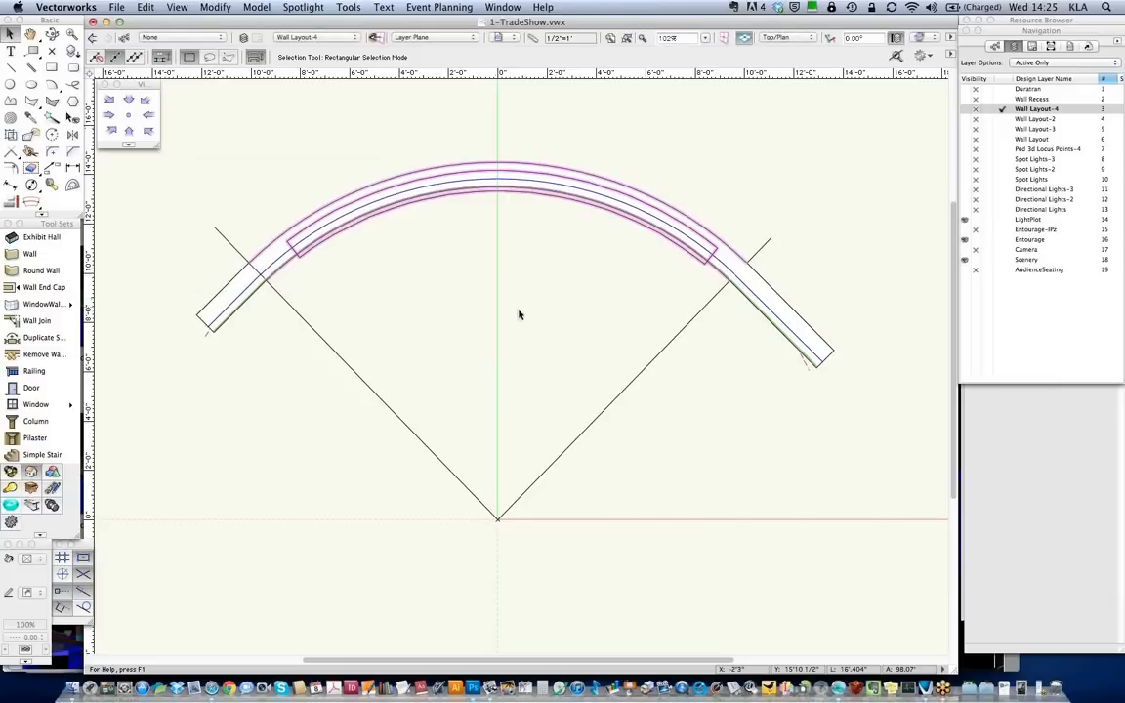
Inspect the recessed curved wall in Right Isometric view, first rendered and with the wall selected, and then in wireframe
{"action": "left_click", "coordinate": [151, 133]}
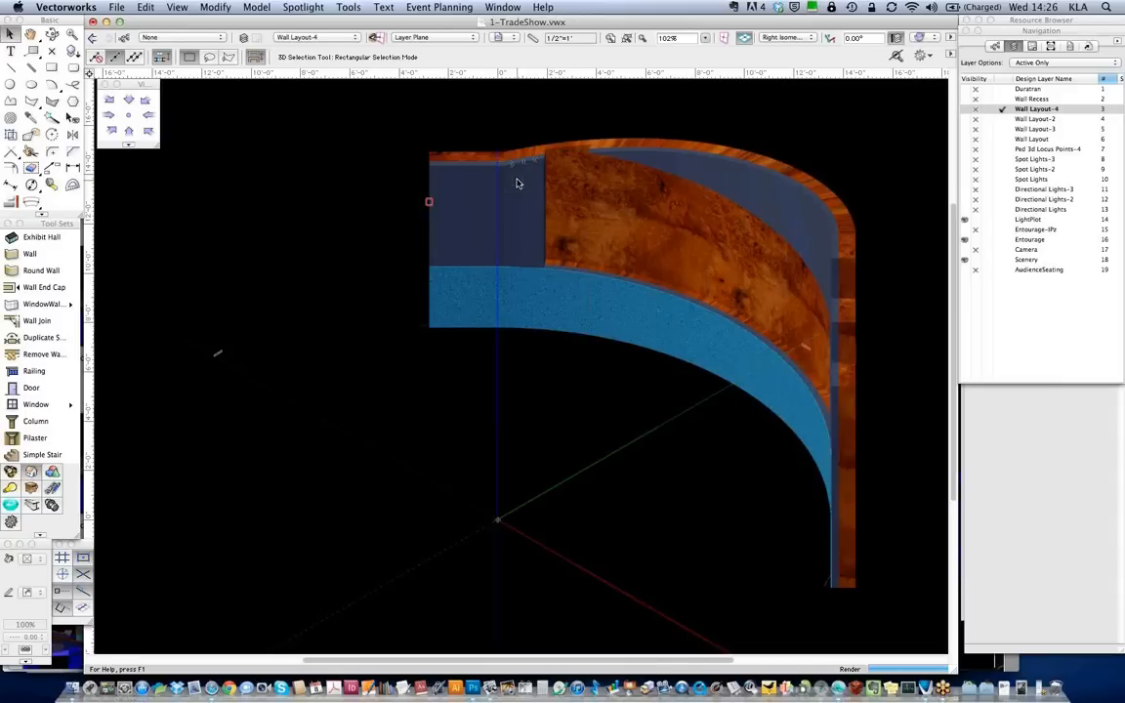
{"action": "left_click", "coordinate": [630, 154]}
{"action": "left_click", "coordinate": [670, 155], "text": "shift"}
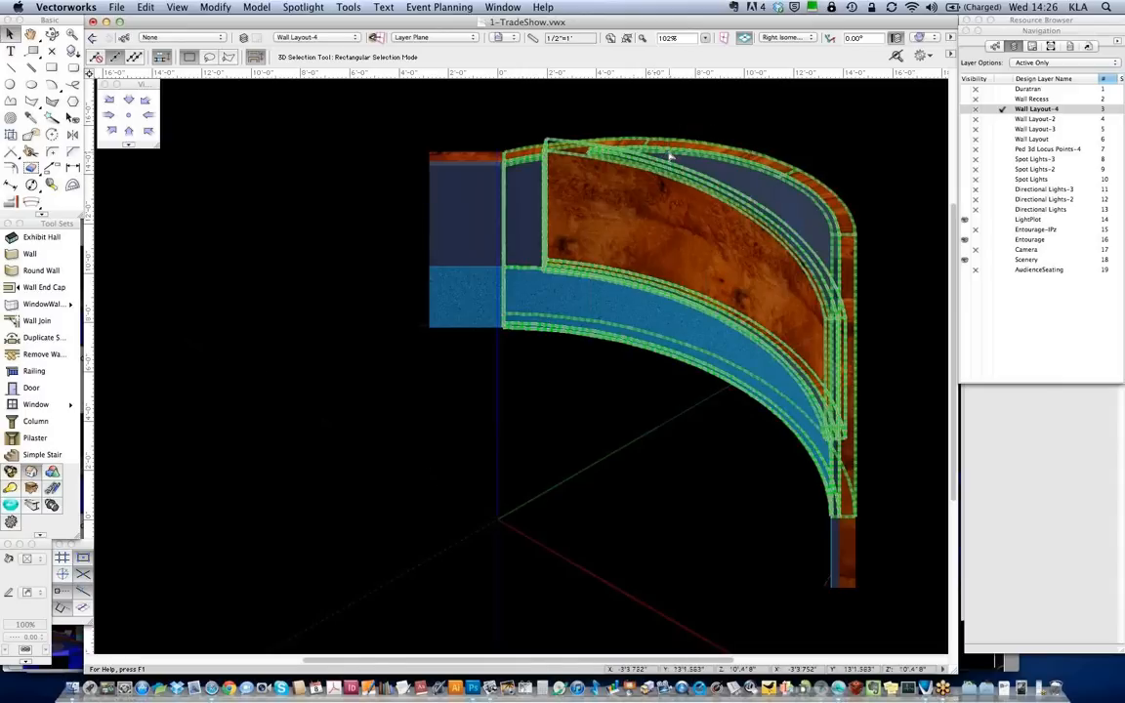
{"action": "key", "text": "super+shift+w"}
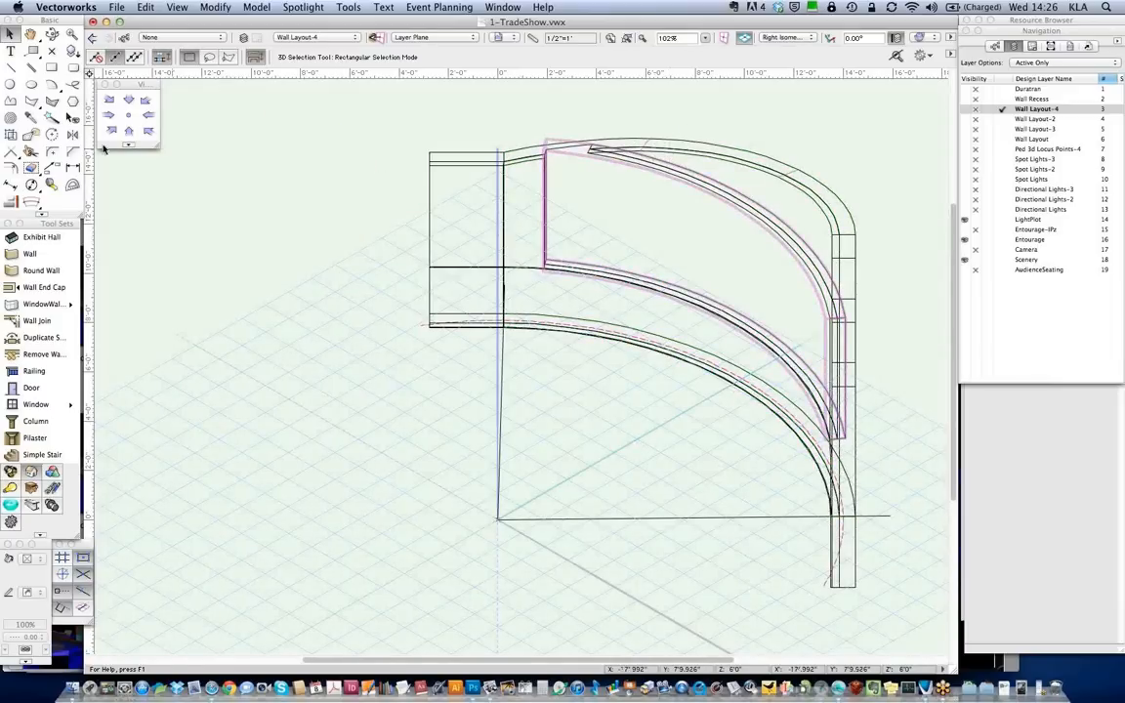
Try to raise the low left end of the recessed curved wall's top in Front view with the Reshape tool
{"action": "left_click", "coordinate": [128, 130]}
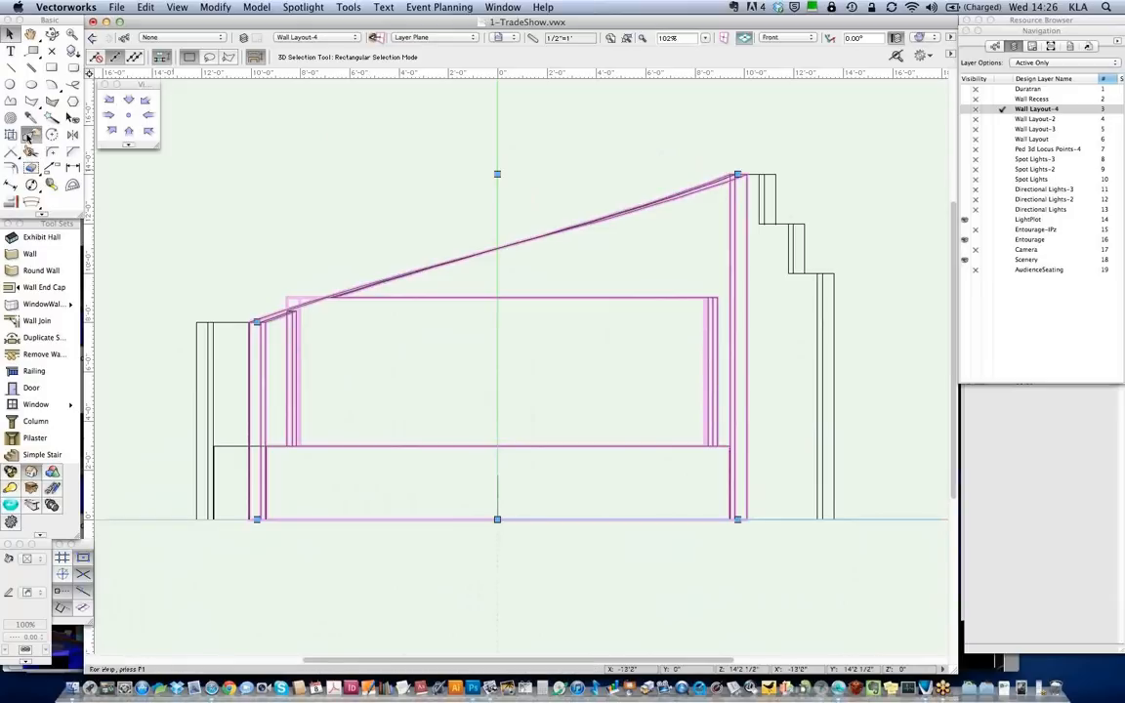
{"action": "left_click", "coordinate": [28, 135]}
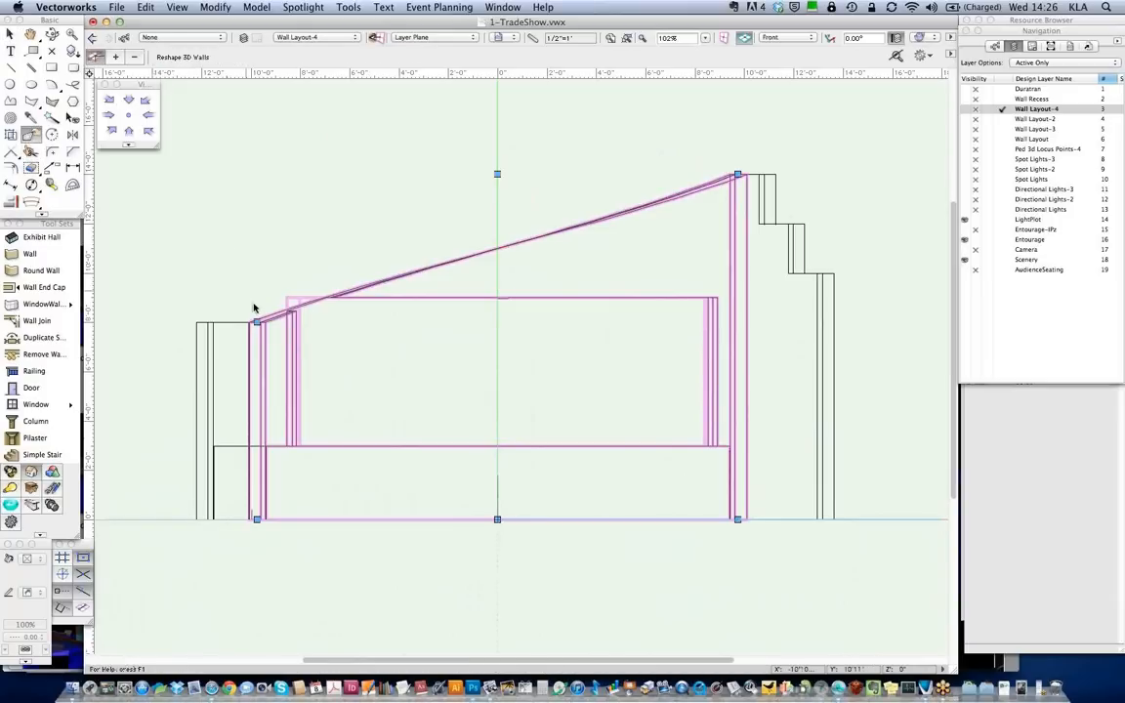
{"action": "left_click_drag", "start_coordinate": [256, 320], "coordinate": [251, 282]}
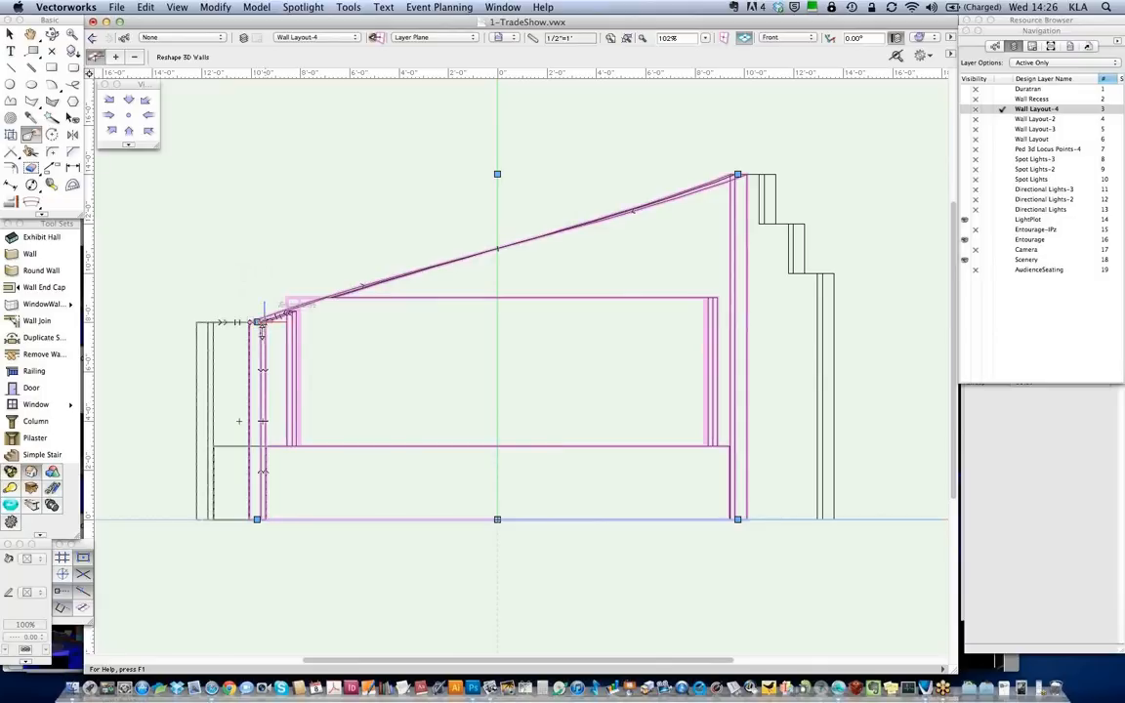
{"action": "left_click_drag", "start_coordinate": [258, 304], "coordinate": [259, 270]}
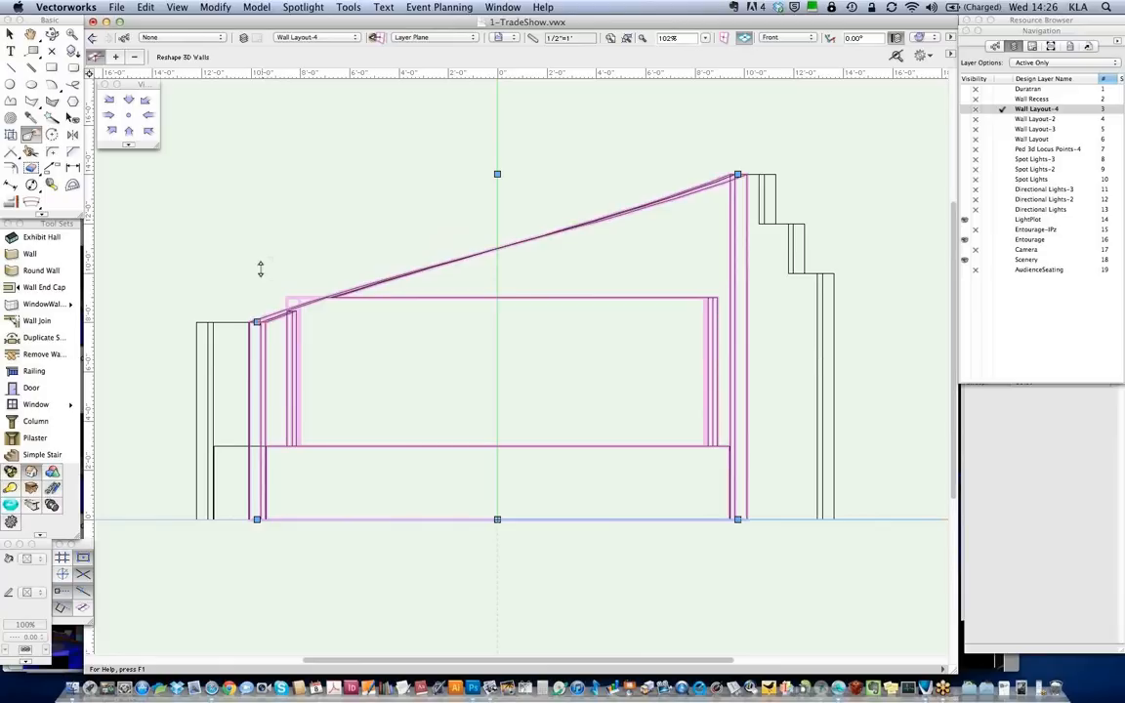
{"action": "left_click_drag", "start_coordinate": [257, 323], "coordinate": [259, 269]}
Undo the view changes and the wall recess, restoring the separate curved wall and recess solid
{"action": "key", "text": "super+z"}
{"action": "key", "text": "x"}
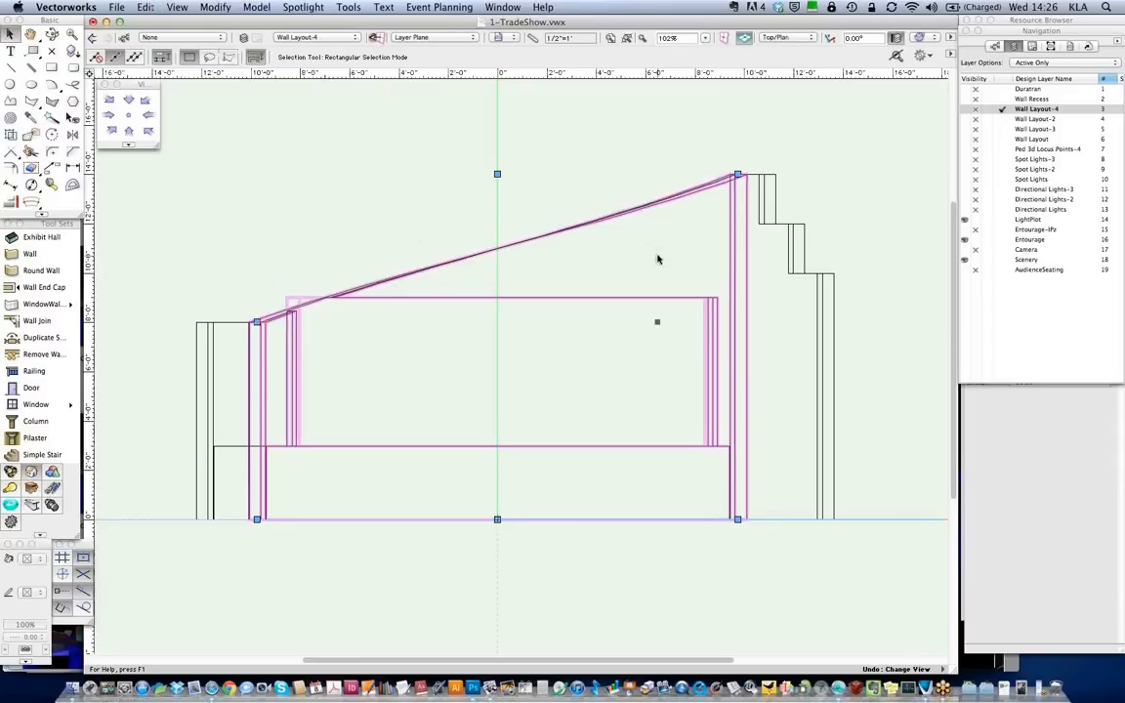
{"action": "key", "text": "super+z"}
{"action": "key", "text": "super+z"}
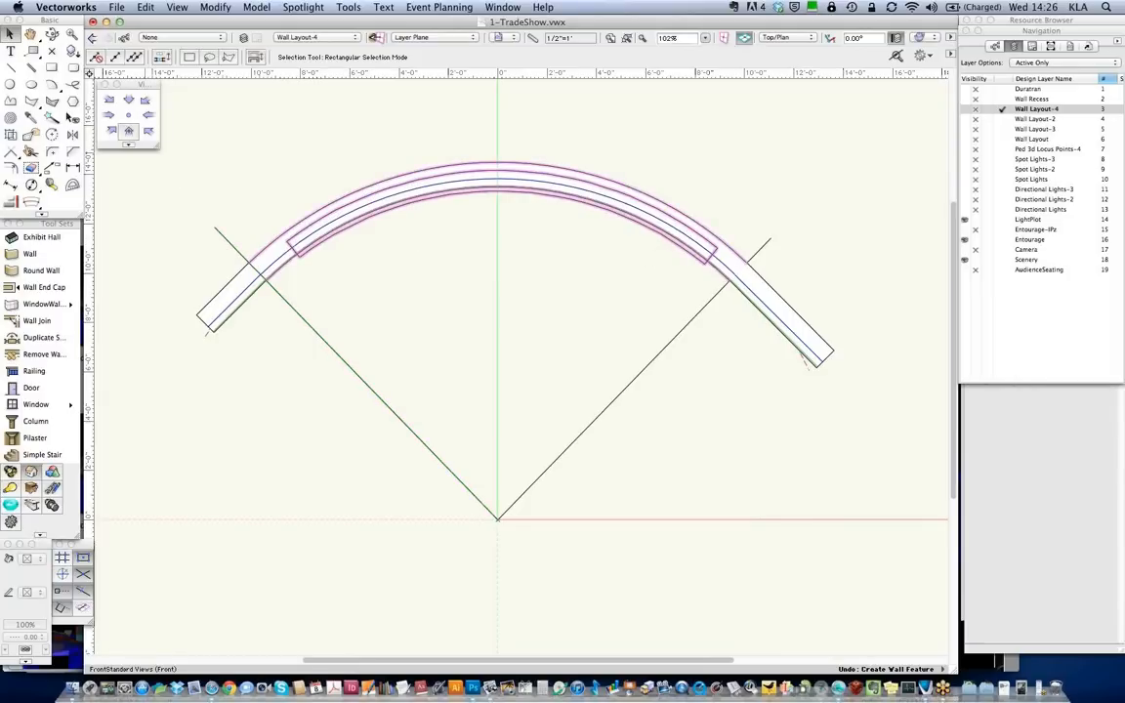
Reshape the curved wall in Front view, raising the low left end of its top to a height of 120 inches (10')
{"action": "left_click", "coordinate": [128, 130]}
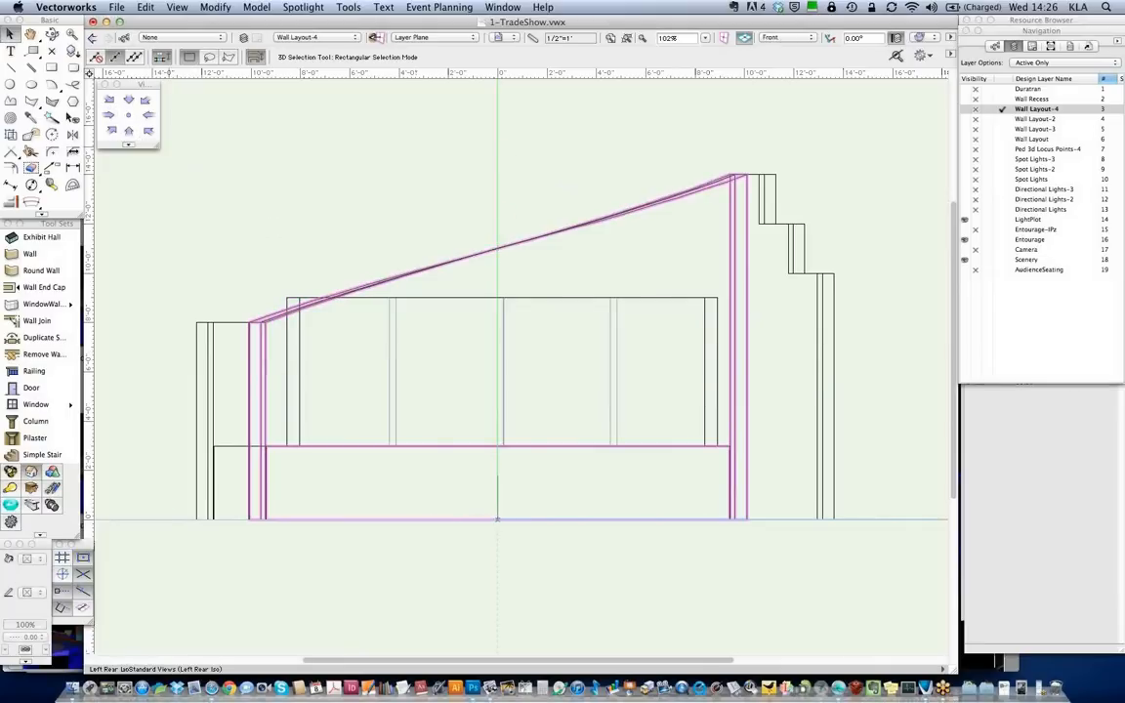
{"action": "left_click", "coordinate": [30, 134]}
{"action": "left_click_drag", "start_coordinate": [257, 324], "coordinate": [251, 270]}
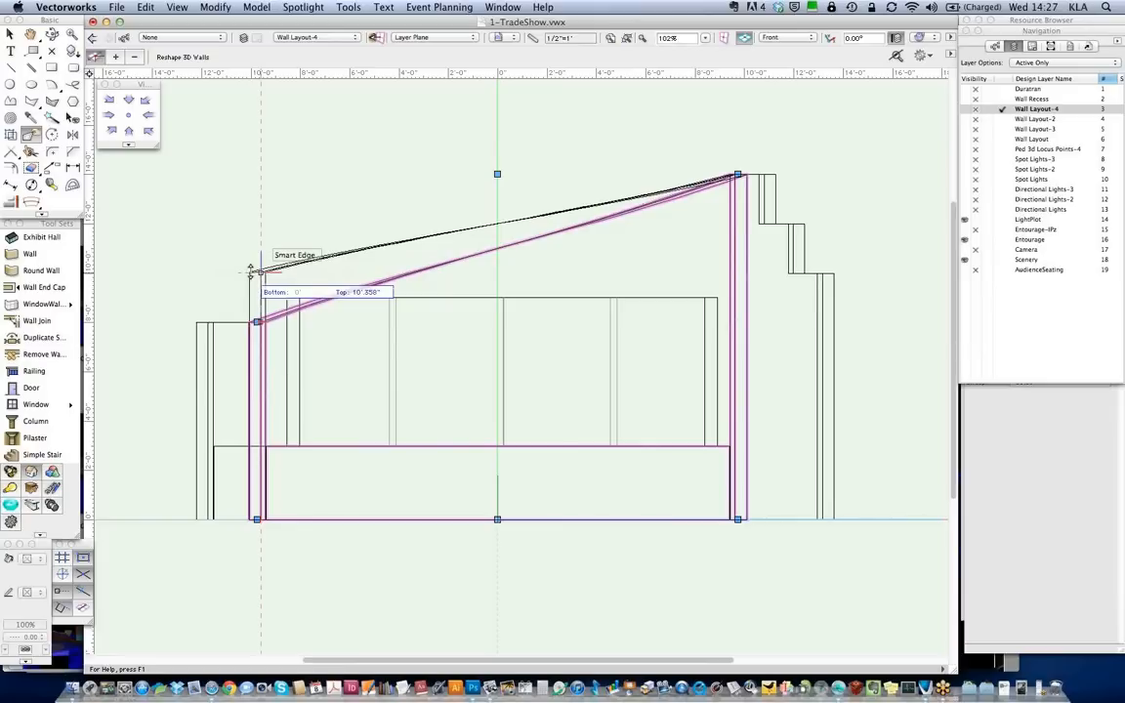
{"action": "key", "text": "Tab"}
{"action": "type", "text": "10'0\""}
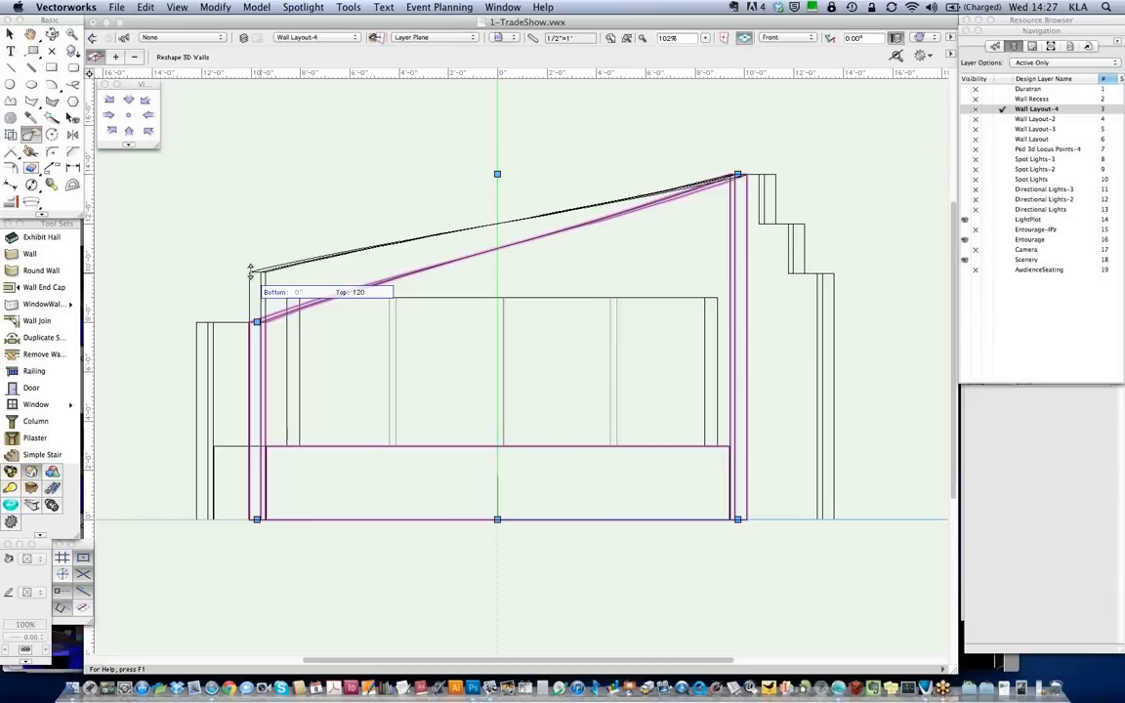
{"action": "key", "text": "Return"}
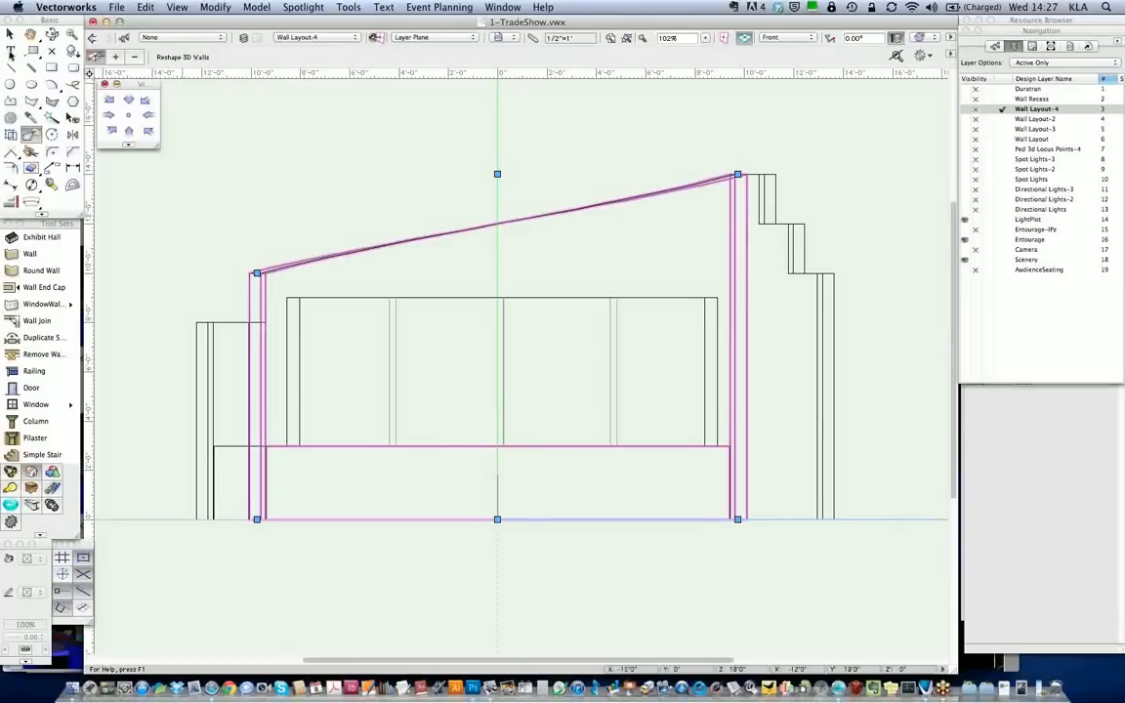
Try creating a wall recess from the raised curved wall and the recess solid in Top/Plan view, and undo it
{"action": "key", "text": "x"}
{"action": "key", "text": "x"}
{"action": "key", "text": "super+5"}
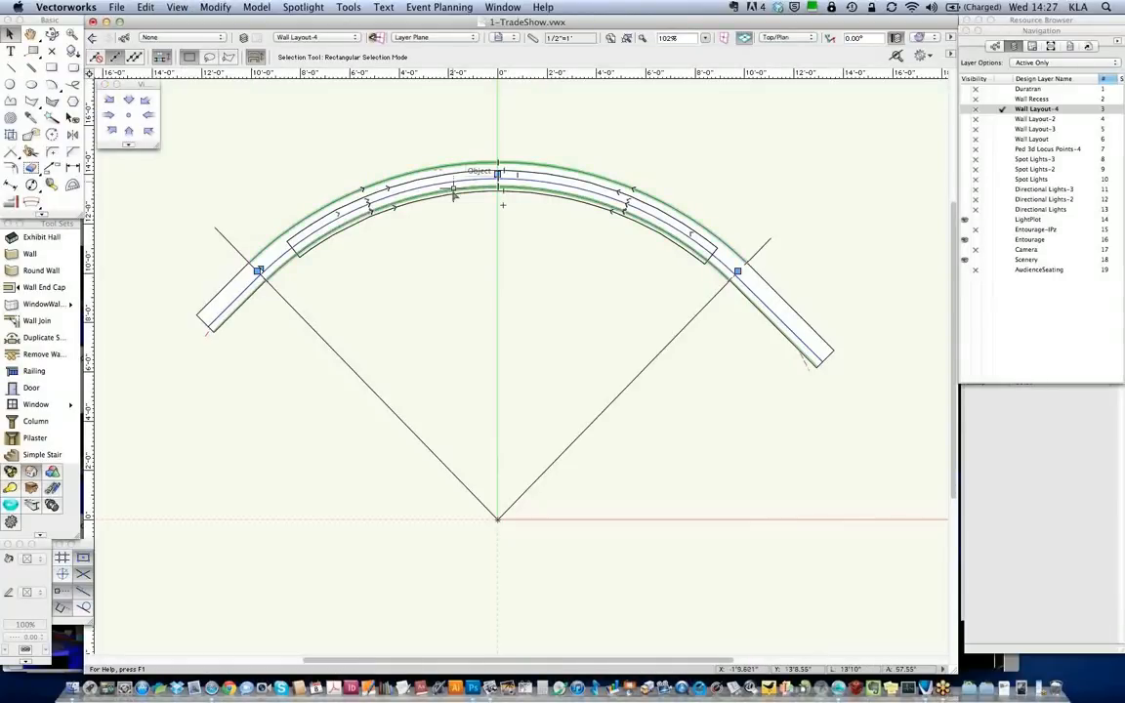
{"action": "left_click", "coordinate": [454, 175], "text": "shift"}
{"action": "left_click", "coordinate": [303, 7]}
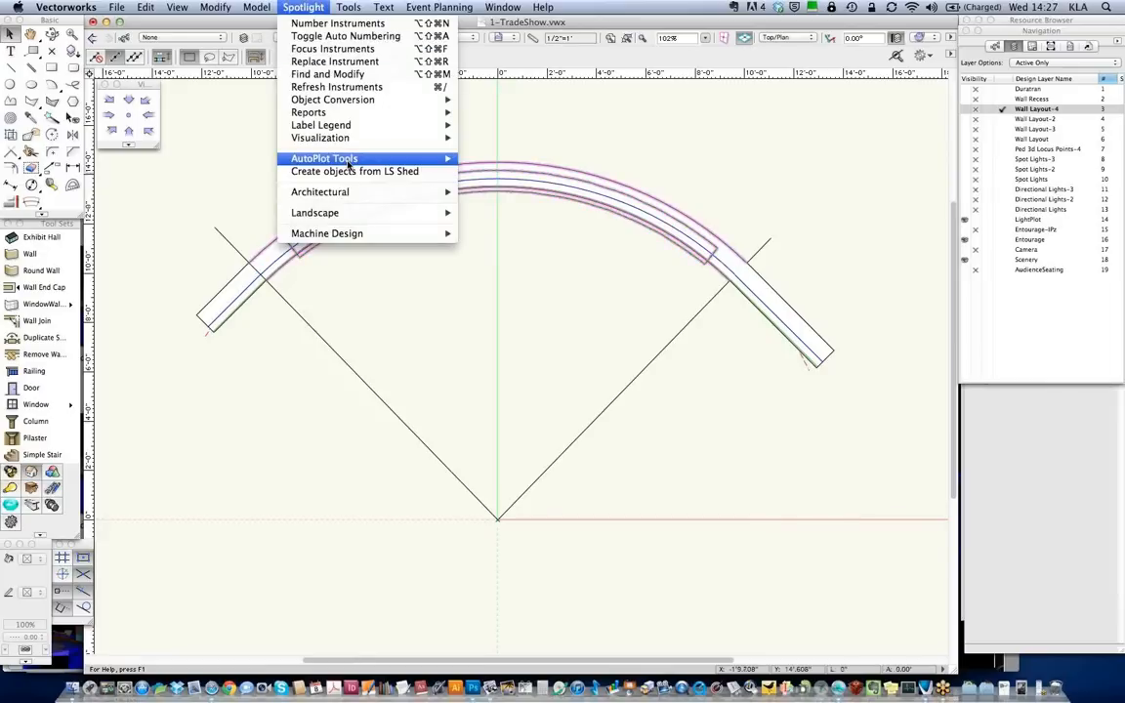
{"action": "mouse_move", "coordinate": [349, 164]}
{"action": "mouse_move", "coordinate": [352, 191]}
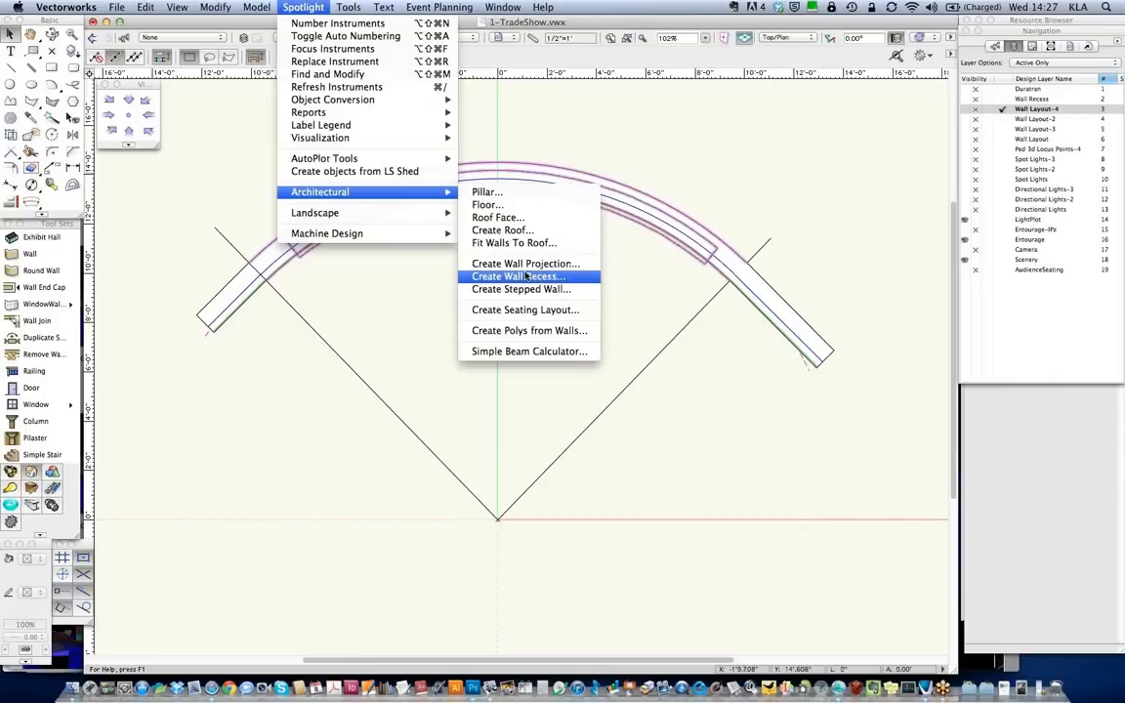
{"action": "left_click", "coordinate": [526, 277]}
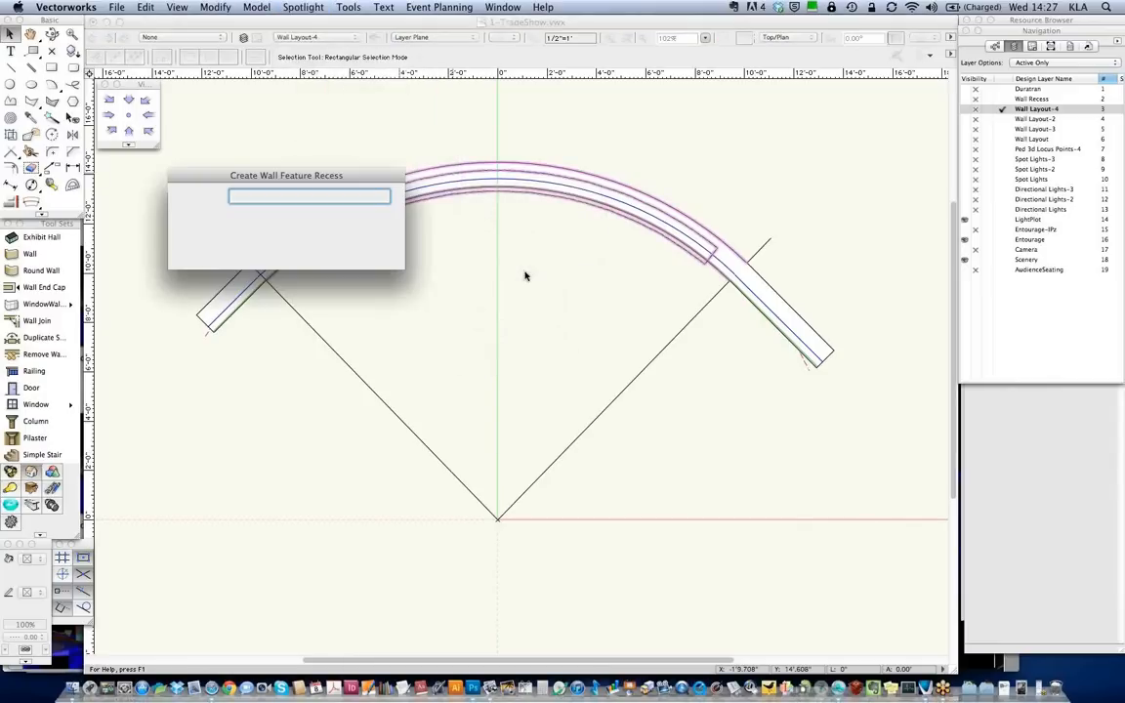
{"action": "left_click", "coordinate": [131, 135]}
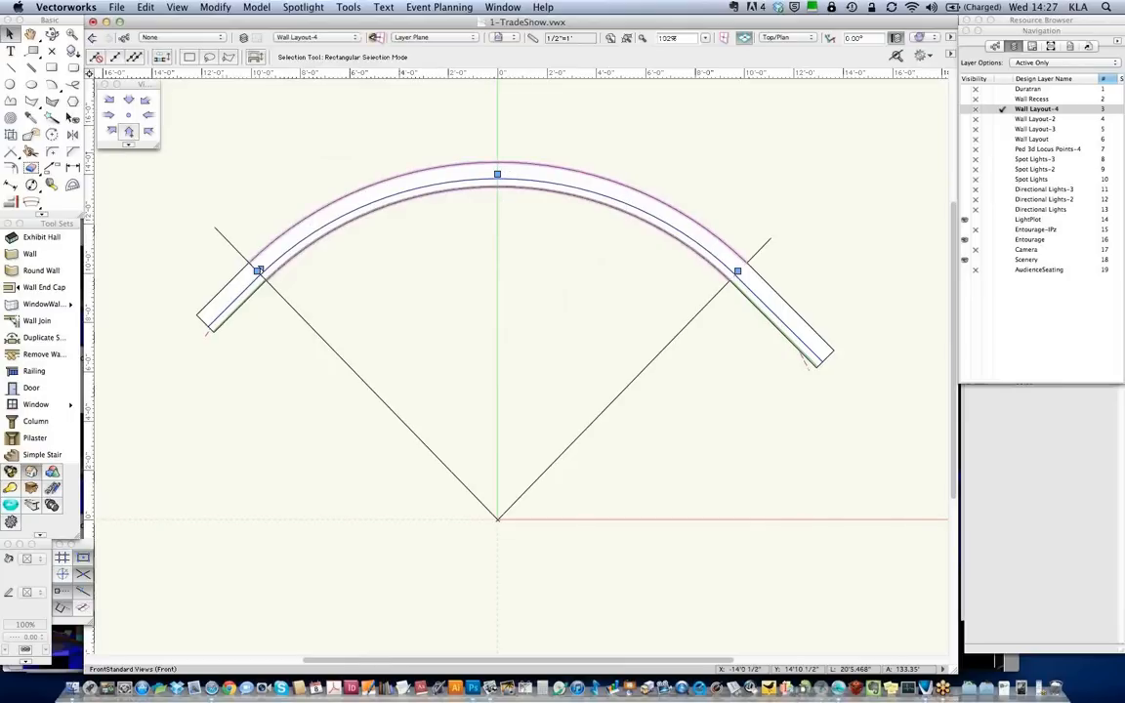
{"action": "key", "text": "super+z"}
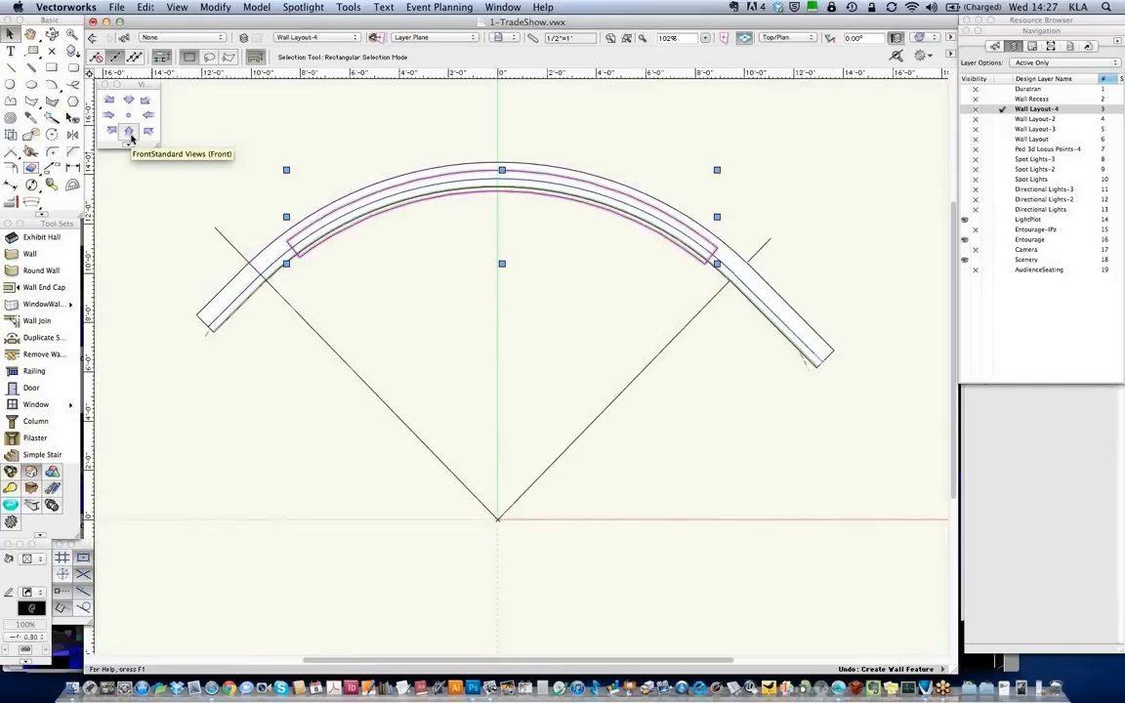
Select the raised curved wall together with the recess solid and create the wall recess again with a 4'0" cut plane
{"action": "left_click", "coordinate": [385, 180]}
{"action": "left_click", "coordinate": [389, 186], "text": "shift"}
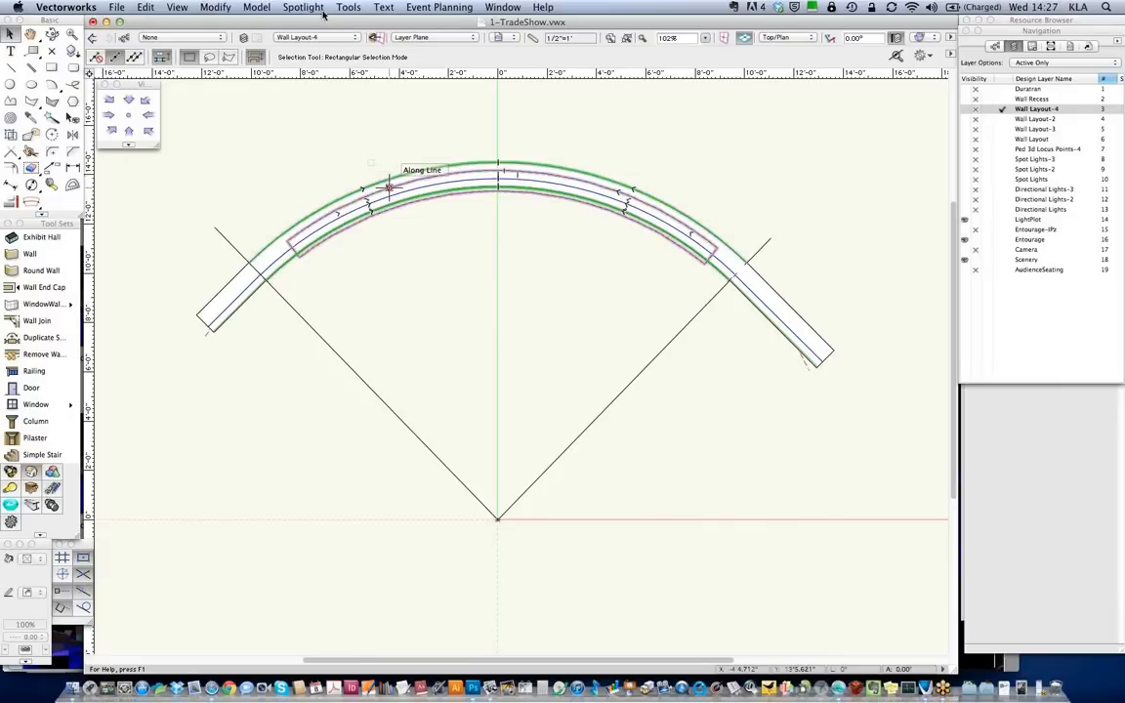
{"action": "left_click", "coordinate": [257, 7]}
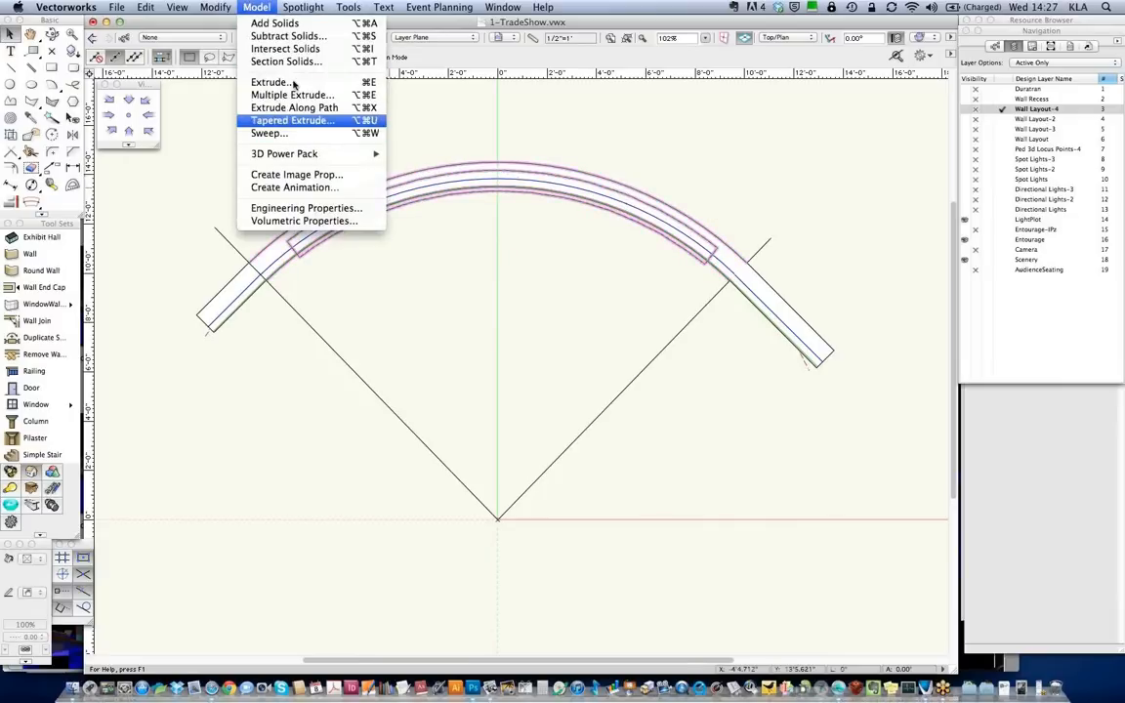
{"action": "mouse_move", "coordinate": [303, 7]}
{"action": "mouse_move", "coordinate": [322, 192]}
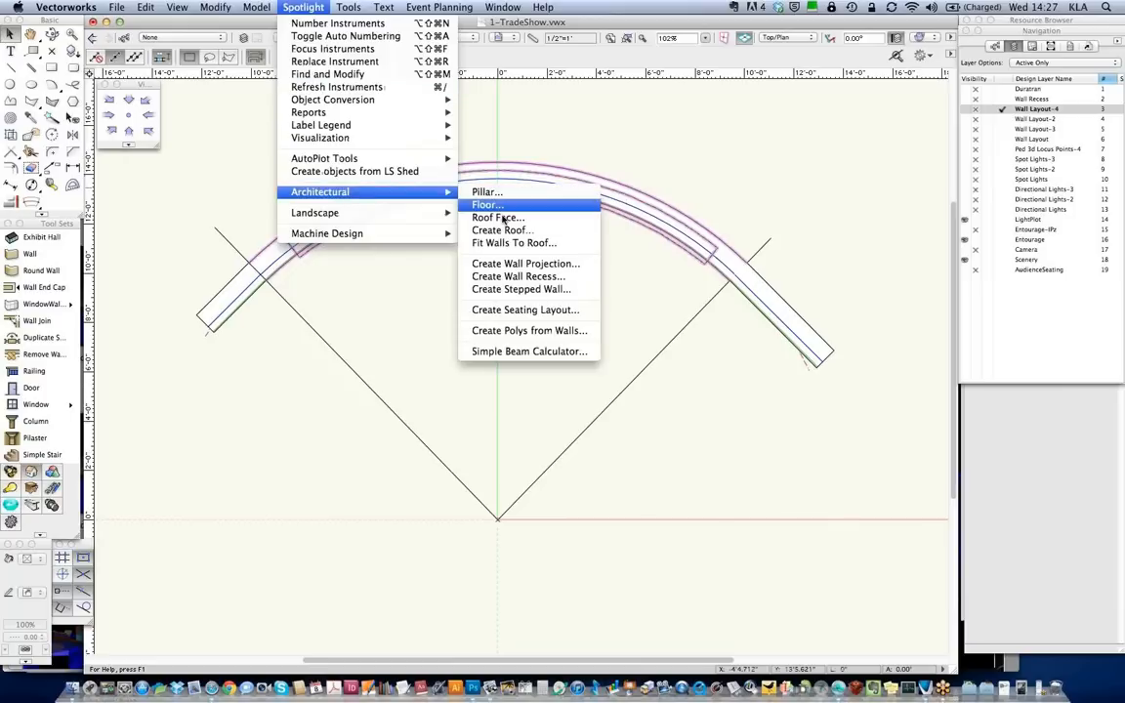
{"action": "left_click", "coordinate": [521, 276]}
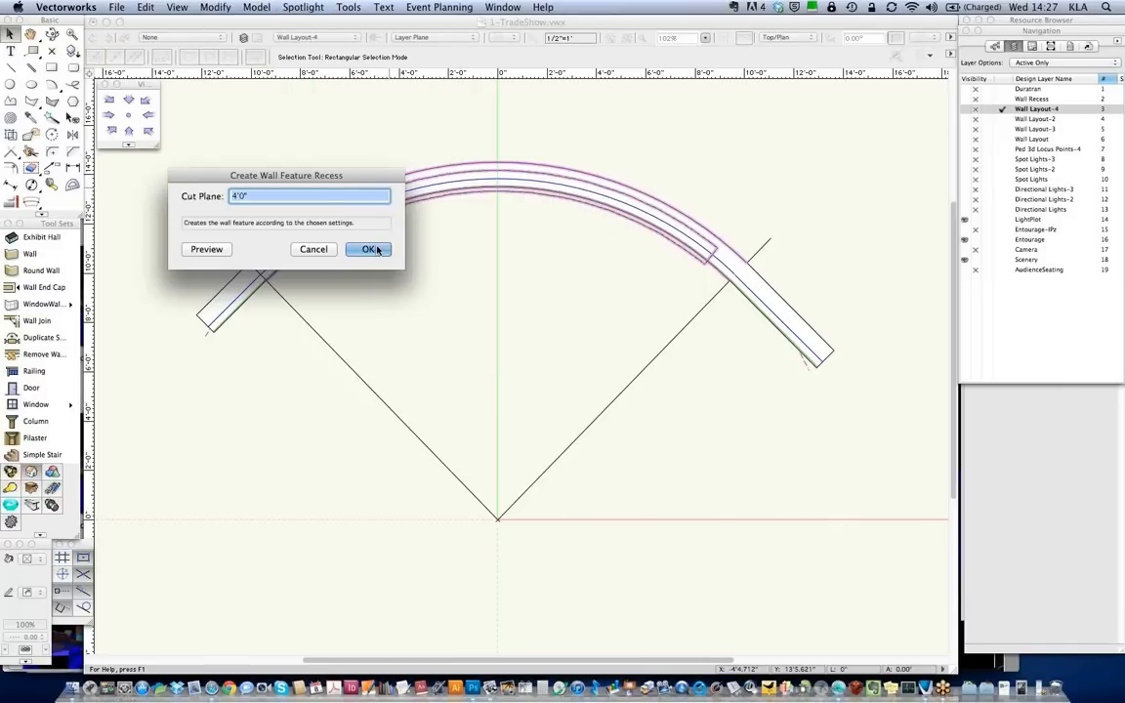
{"action": "left_click", "coordinate": [369, 249]}
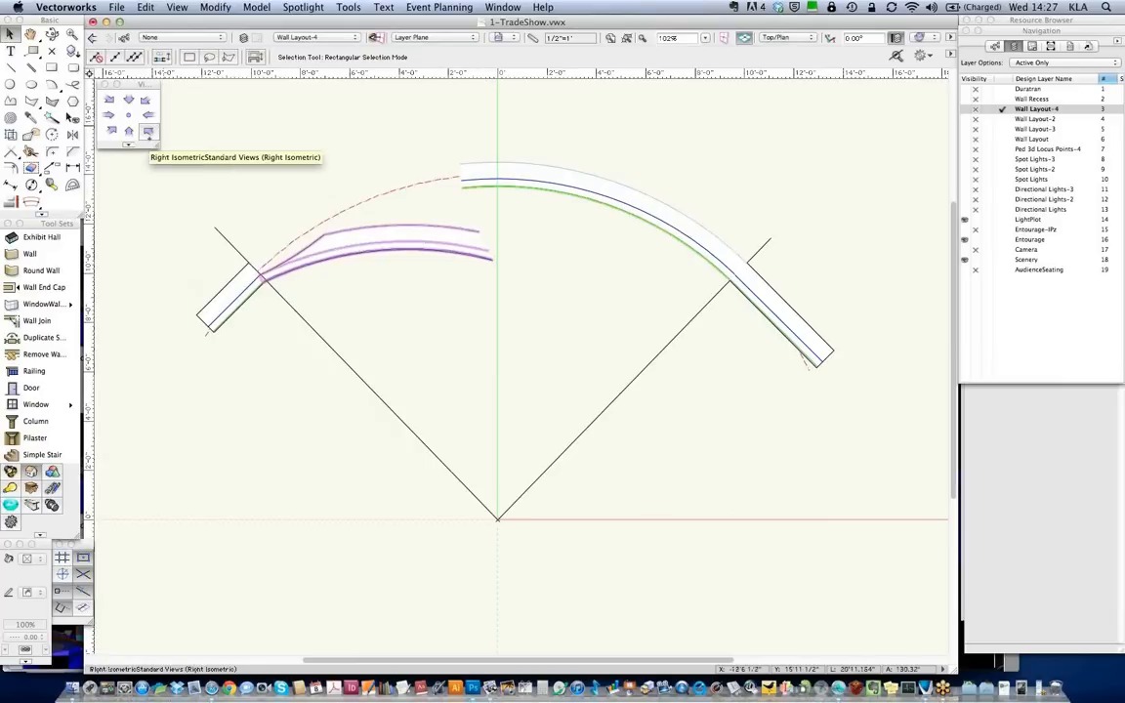
Check the new recess in Right Isometric view, and undo it to restore the separate wall and recess solid
{"action": "left_click", "coordinate": [148, 131]}
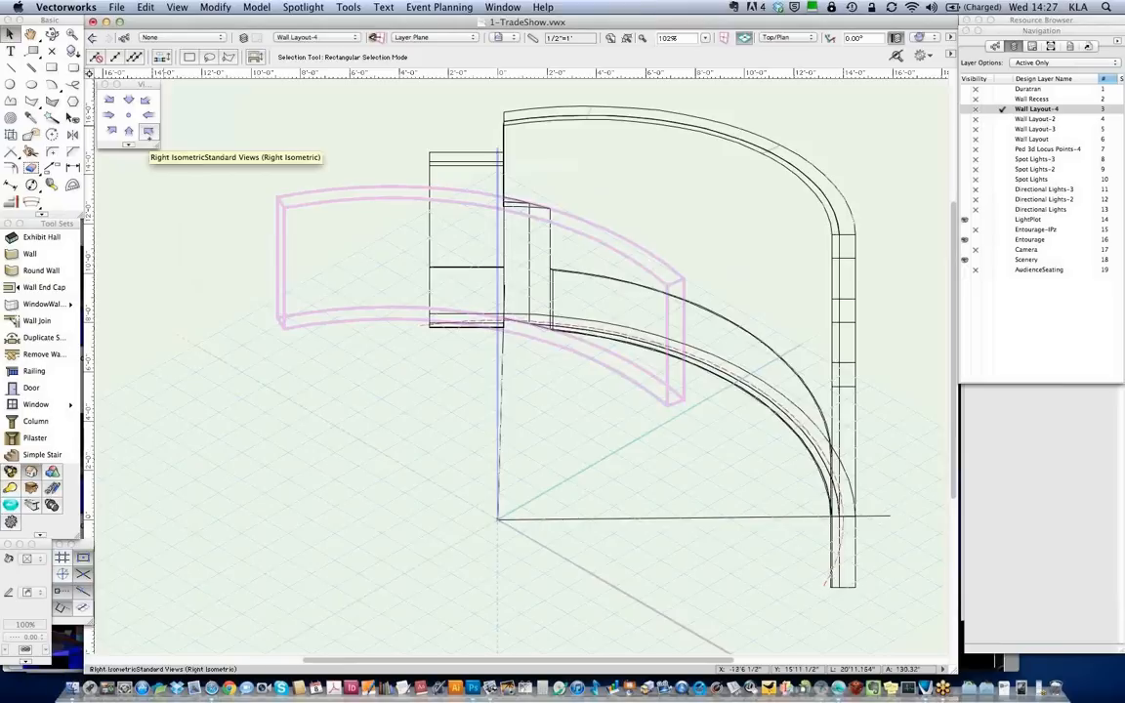
{"action": "key", "text": "super+shift+g"}
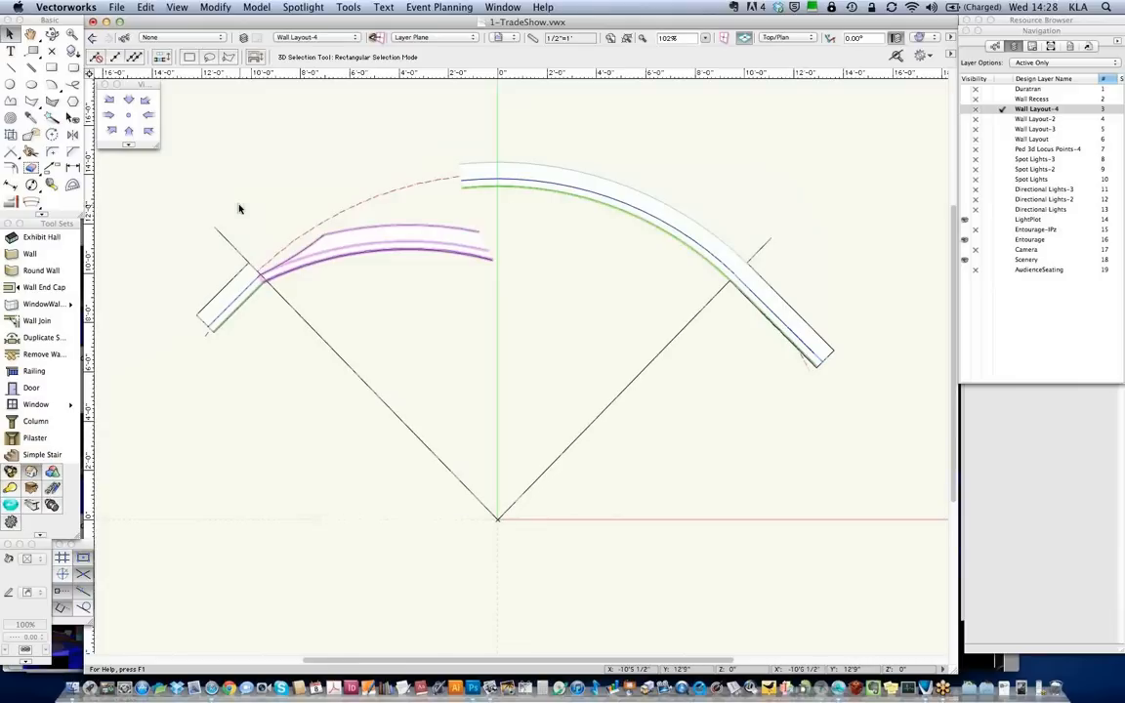
{"action": "left_click", "coordinate": [450, 319]}
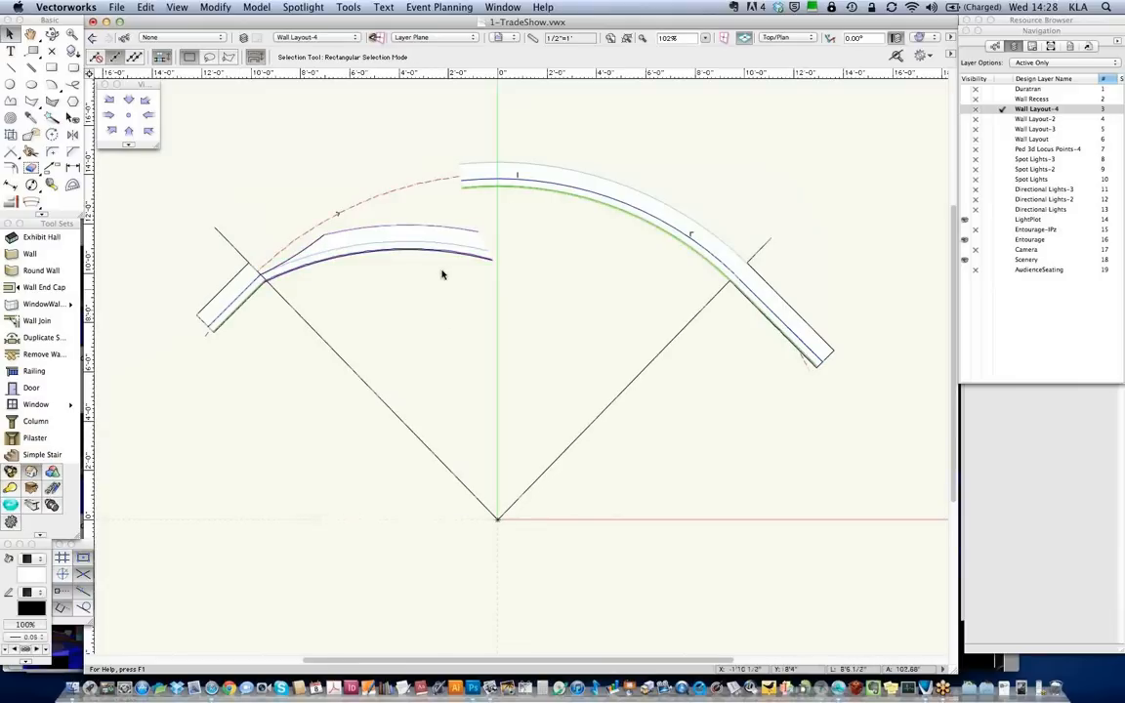
{"action": "left_click", "coordinate": [439, 227]}
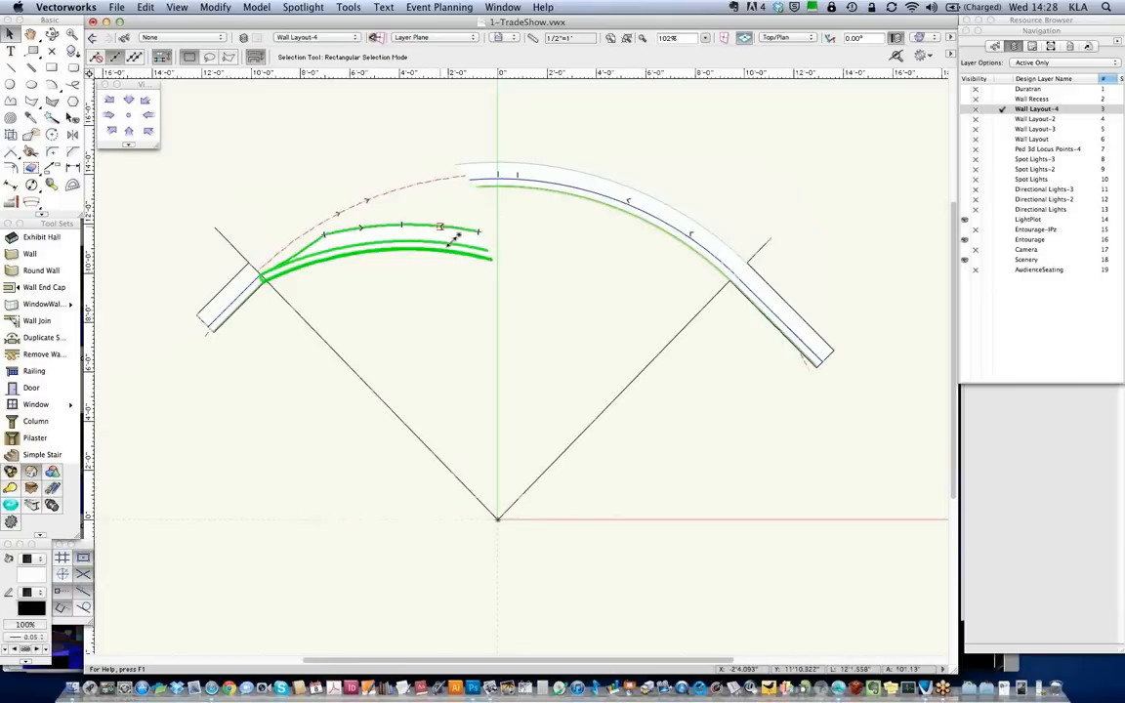
{"action": "key", "text": "super+z"}
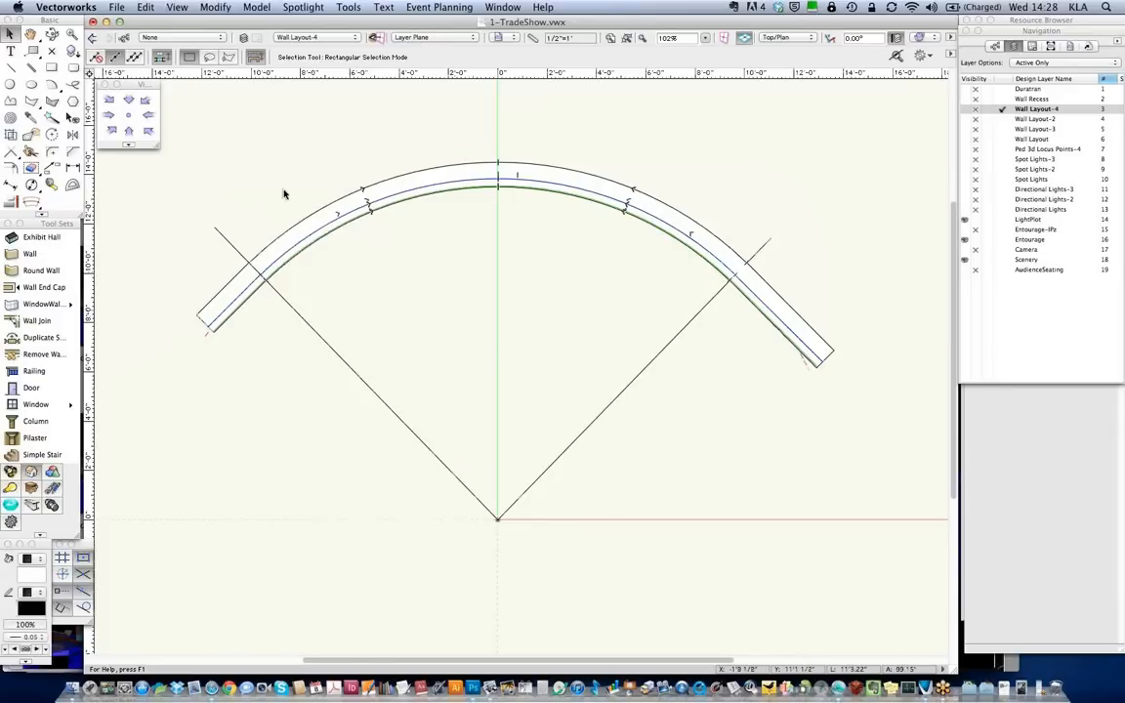
{"action": "left_click", "coordinate": [411, 167]}
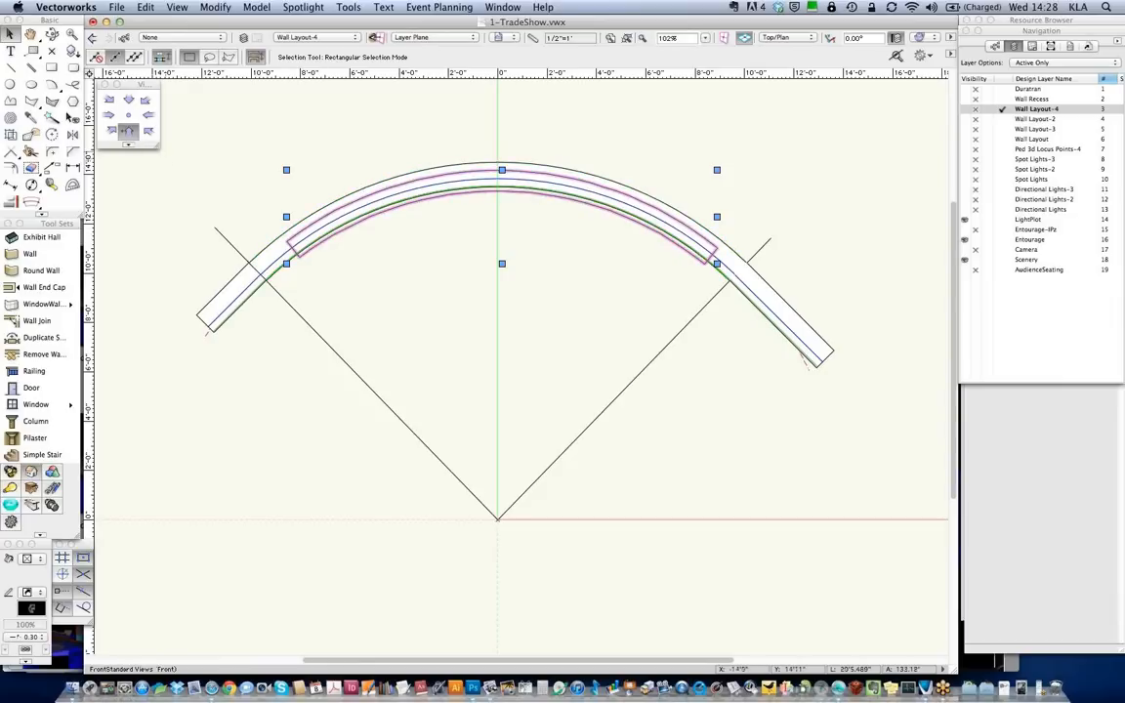
Create the wall recess from the raised curved wall and recess solid in Front view, and check it rendered before returning to wireframe
{"action": "left_click", "coordinate": [128, 131]}
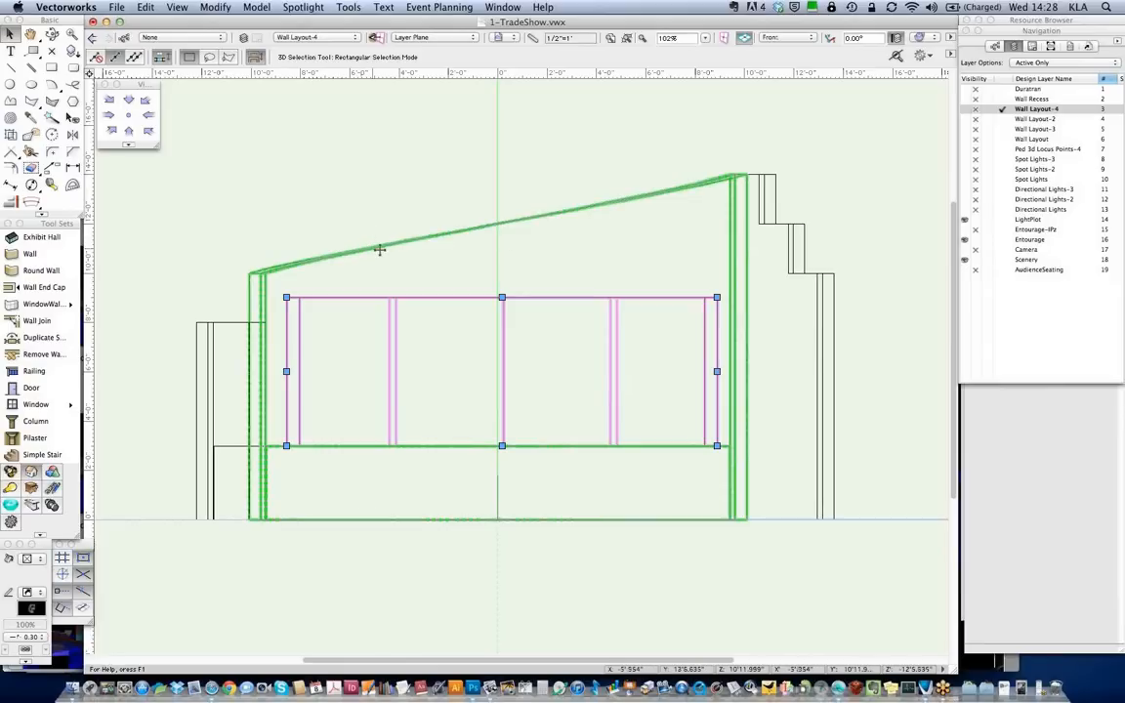
{"action": "left_click", "coordinate": [302, 7]}
{"action": "mouse_move", "coordinate": [323, 192]}
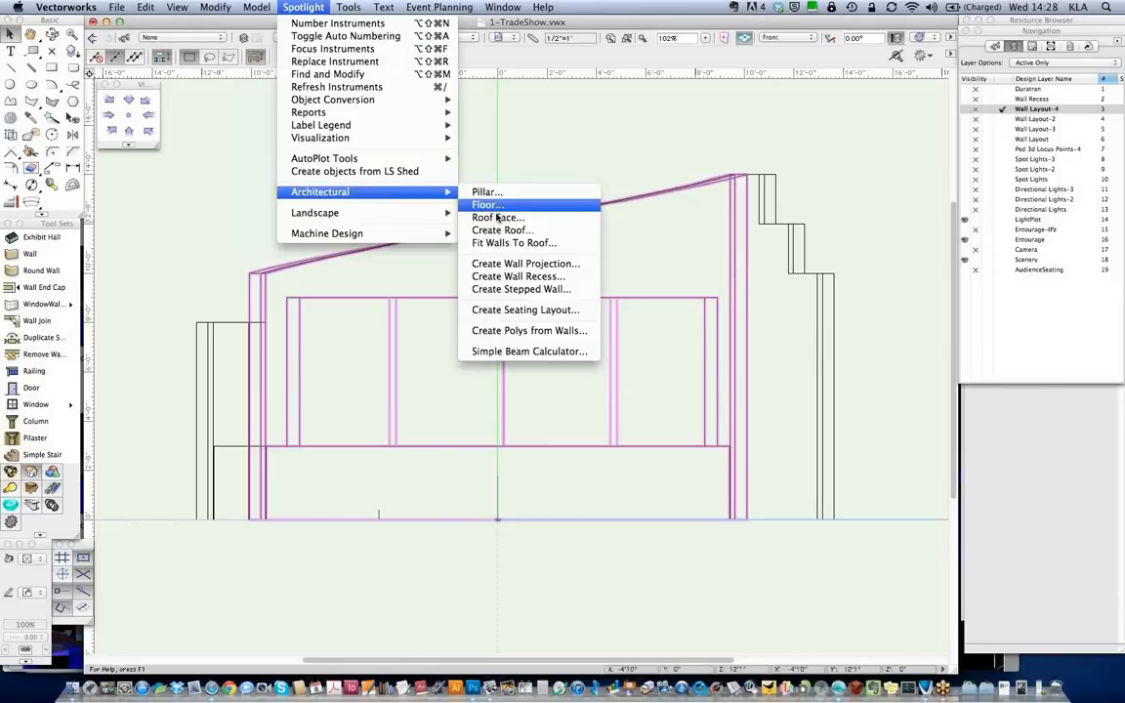
{"action": "left_click", "coordinate": [526, 277]}
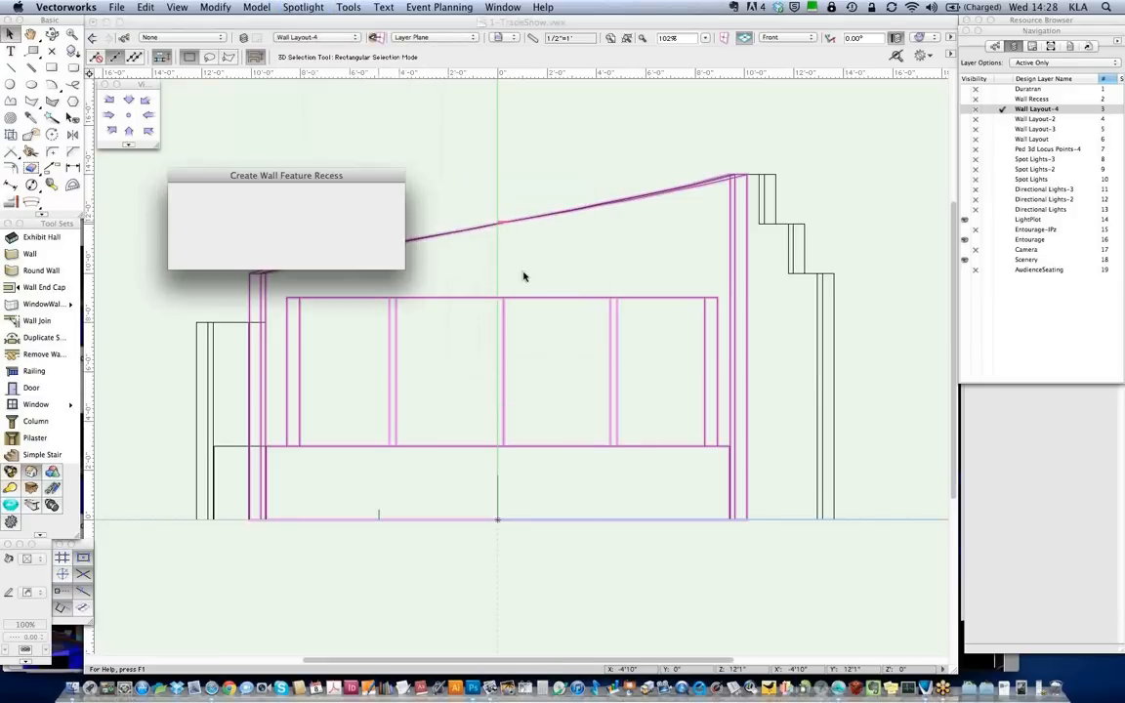
{"action": "left_click", "coordinate": [370, 249]}
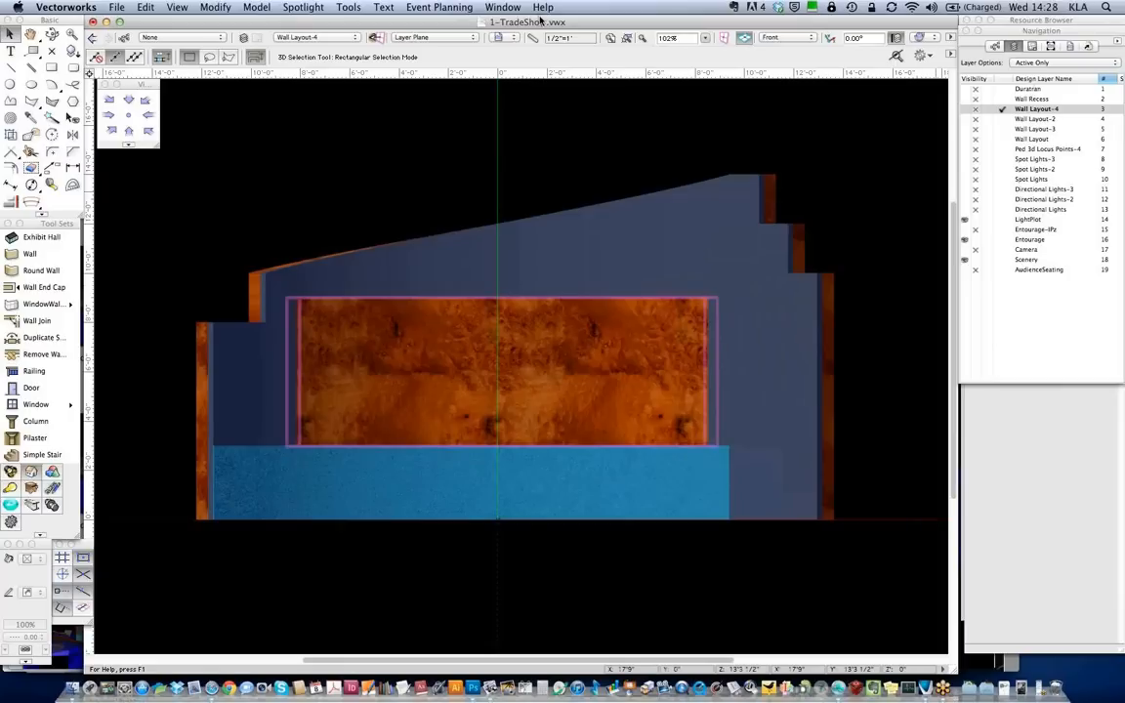
{"action": "key", "text": "super+shift+w"}
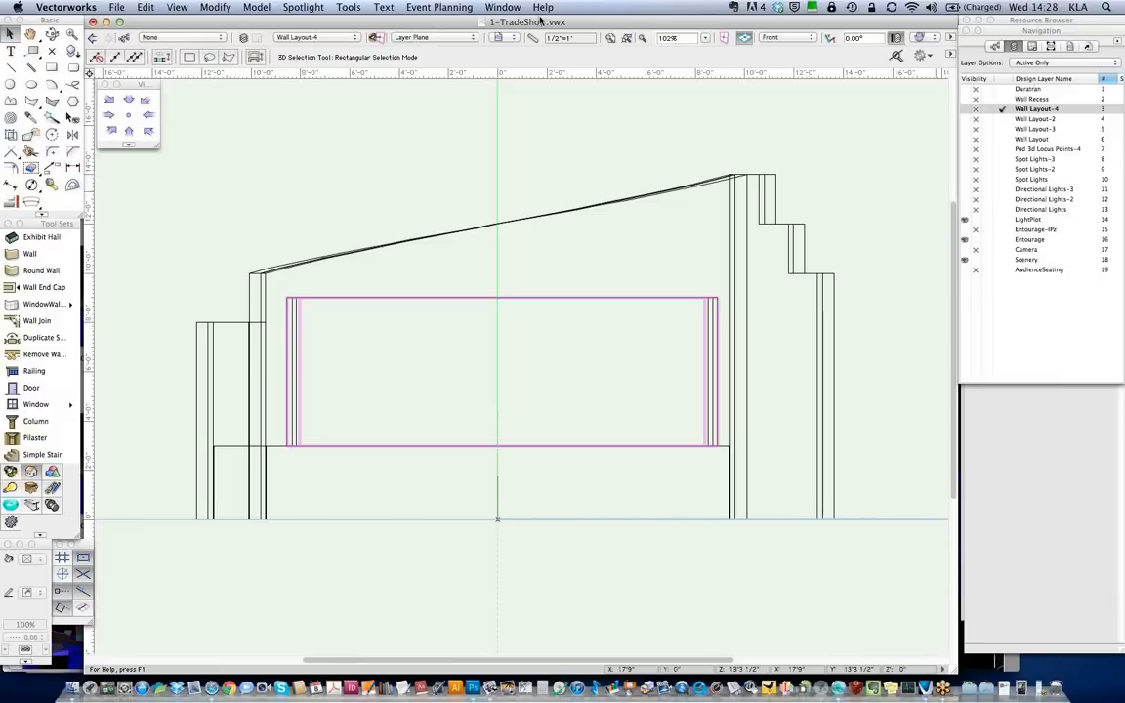
Copy the curved graphic panel from the Duratran layer, paste it in place on Wall Layout-4, and return to Top/Plan view
{"action": "double_click", "coordinate": [1028, 90]}
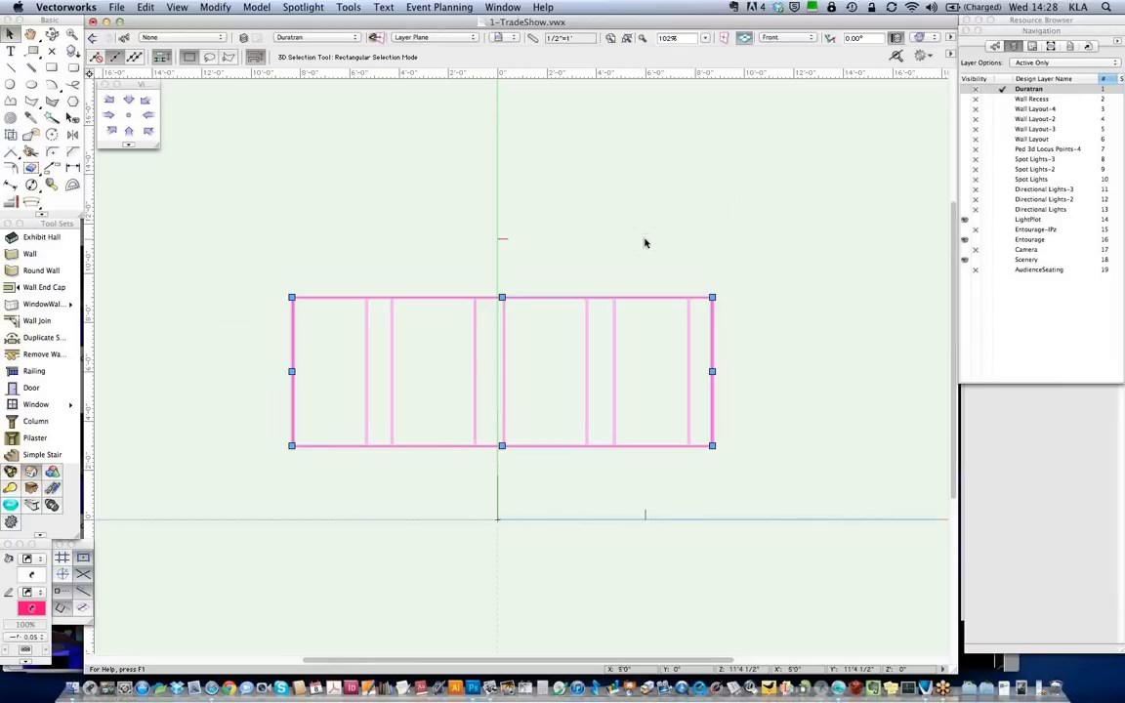
{"action": "left_click", "coordinate": [1033, 110]}
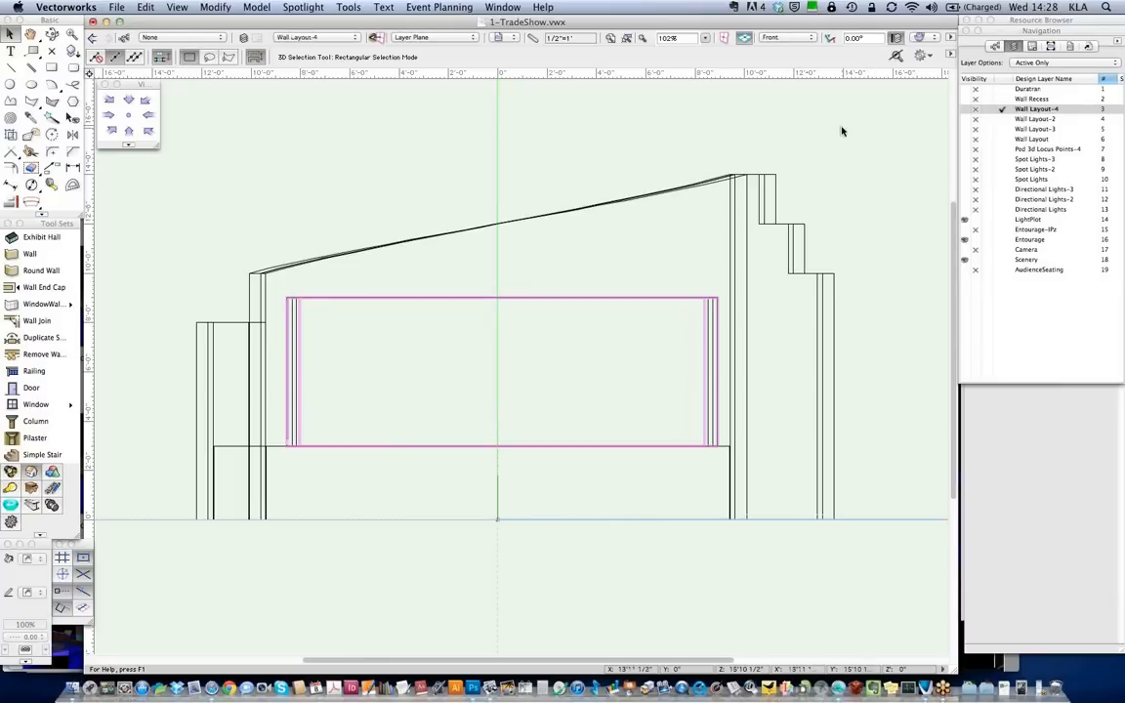
{"action": "key", "text": "alt+super+v"}
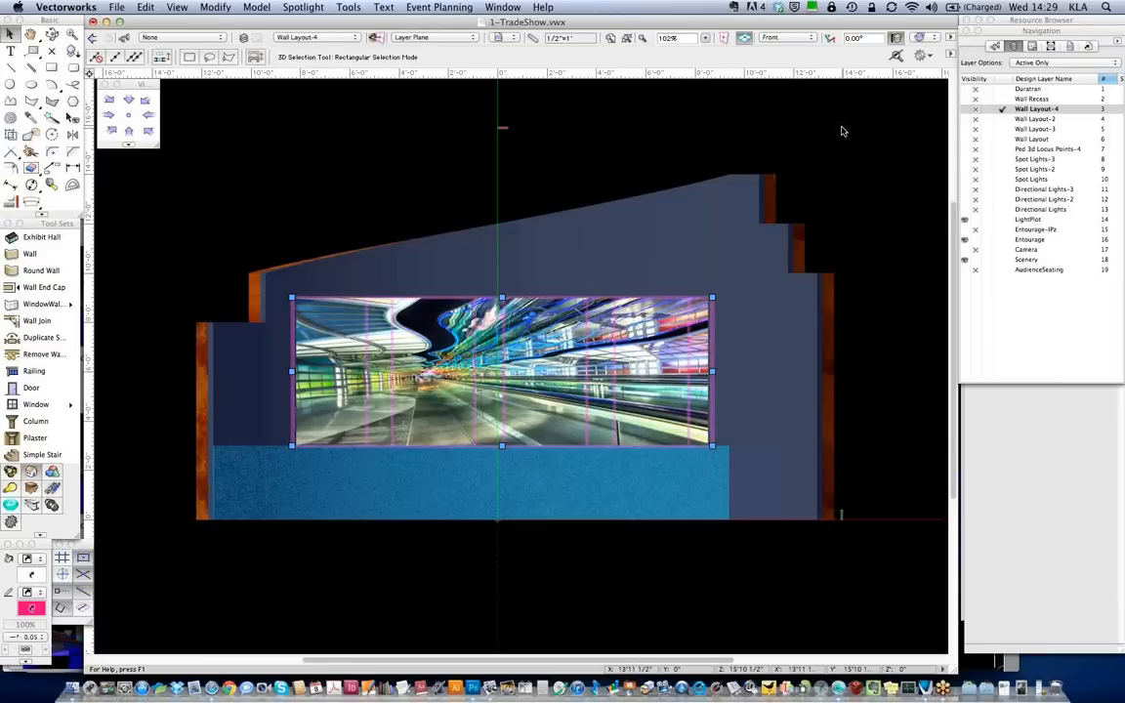
{"action": "key", "text": "super+5"}
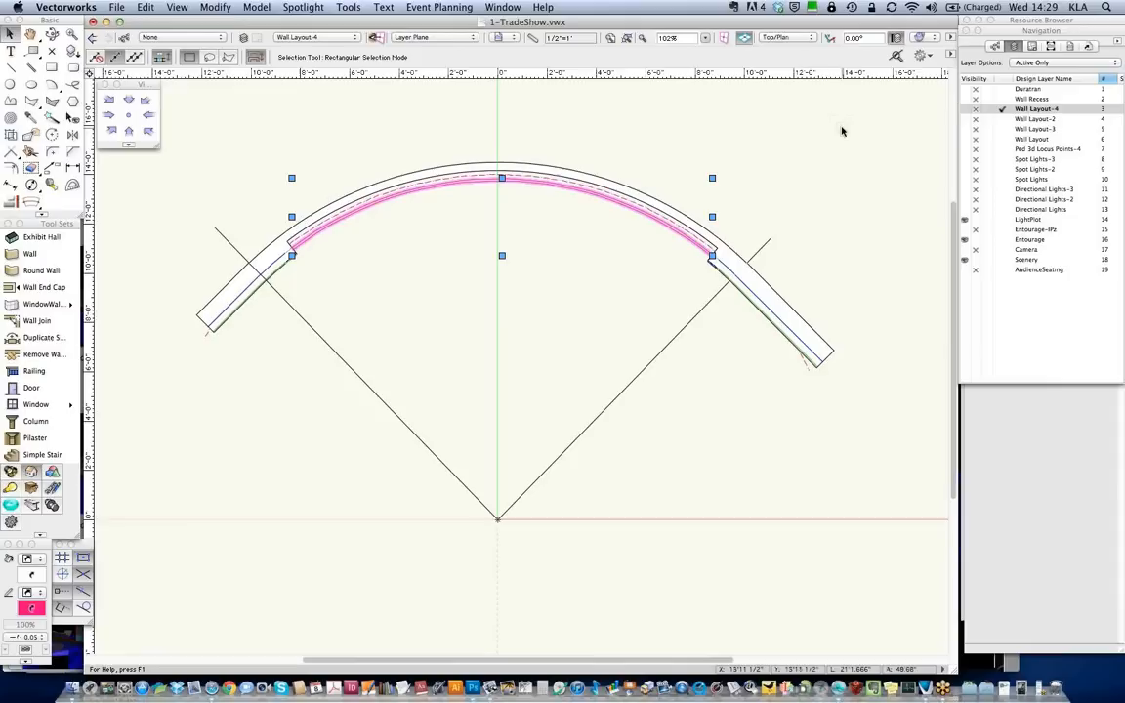
Make Wall Layout-2 the active layer and delete everything on it
{"action": "left_click", "coordinate": [1038, 118]}
{"action": "double_click", "coordinate": [1043, 123]}
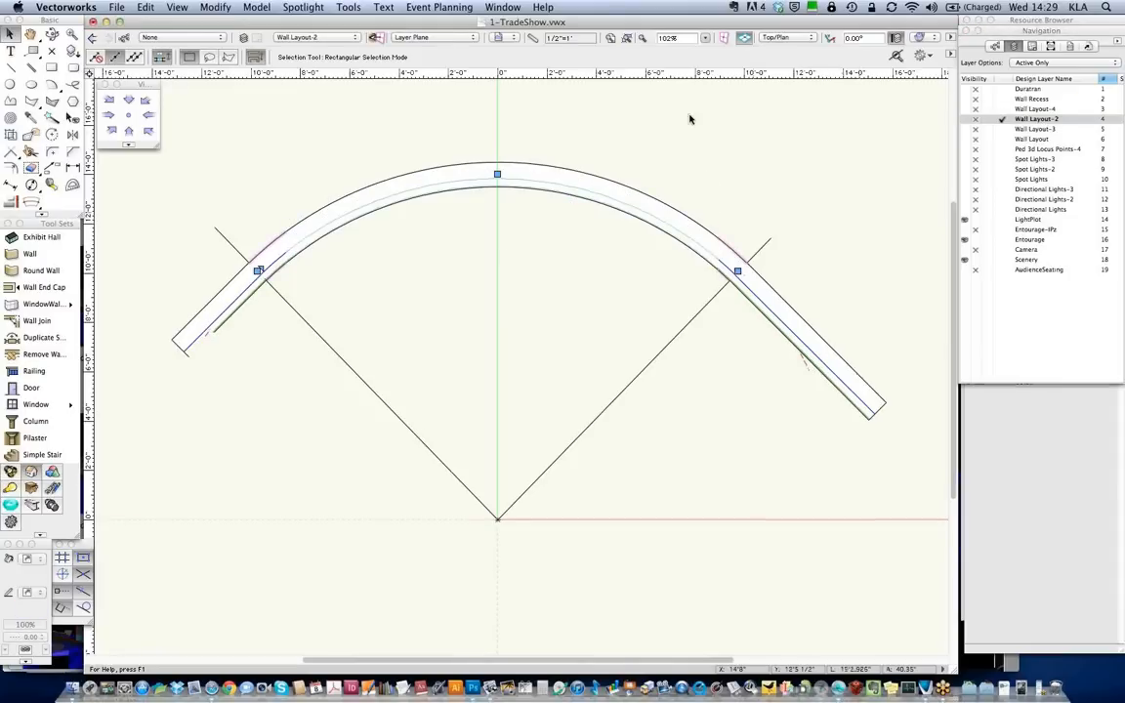
{"action": "key", "text": "super+a"}
{"action": "key", "text": "Delete"}
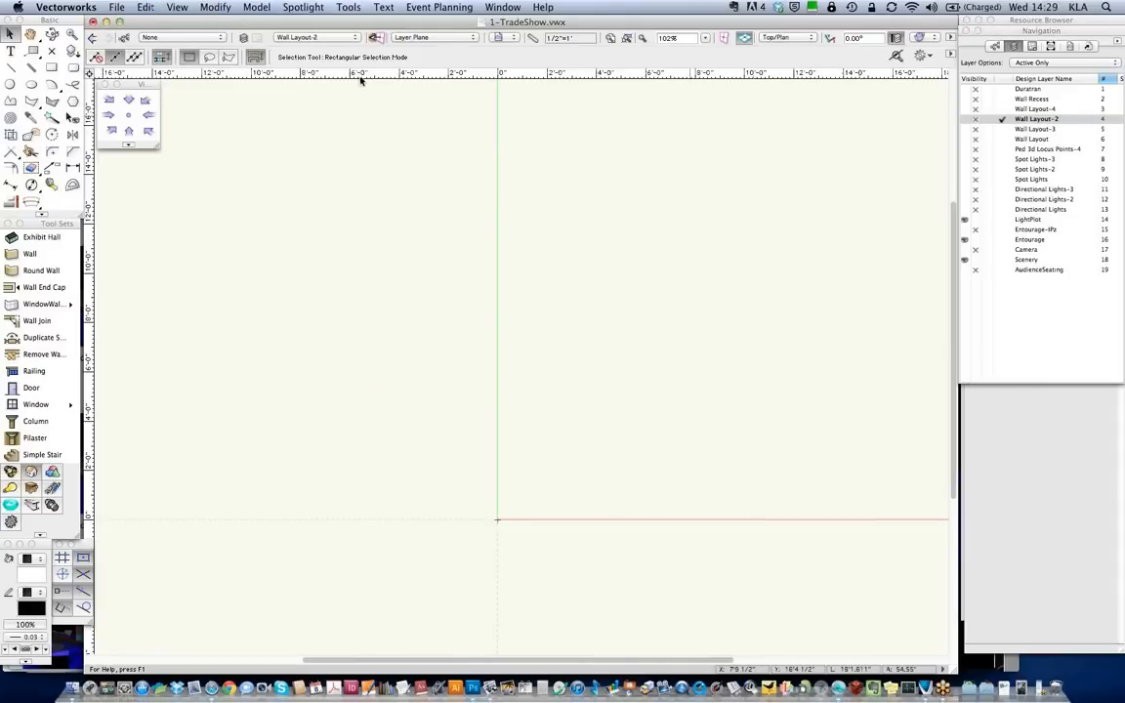
Draw a straight unstyled wall sloping across the Y axis in Top/Plan view, and show it in Right Isometric view
{"action": "left_click", "coordinate": [30, 255]}
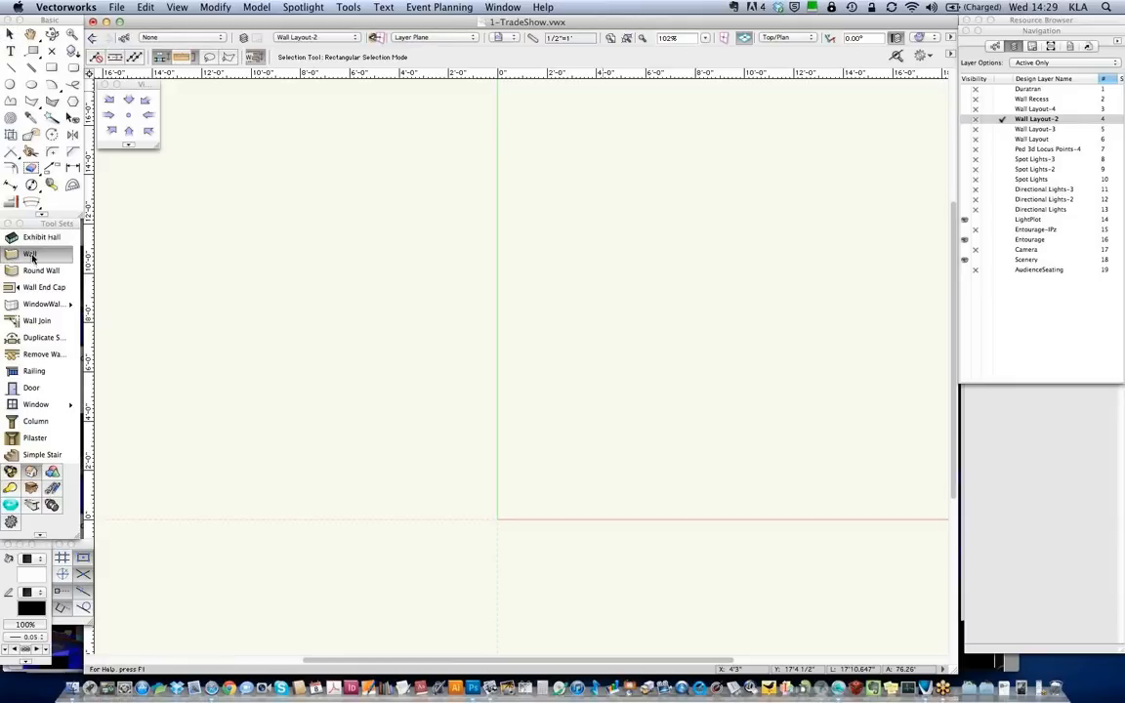
{"action": "left_click", "coordinate": [332, 59]}
{"action": "left_click", "coordinate": [327, 36]}
{"action": "left_click", "coordinate": [285, 212]}
{"action": "double_click", "coordinate": [602, 336]}
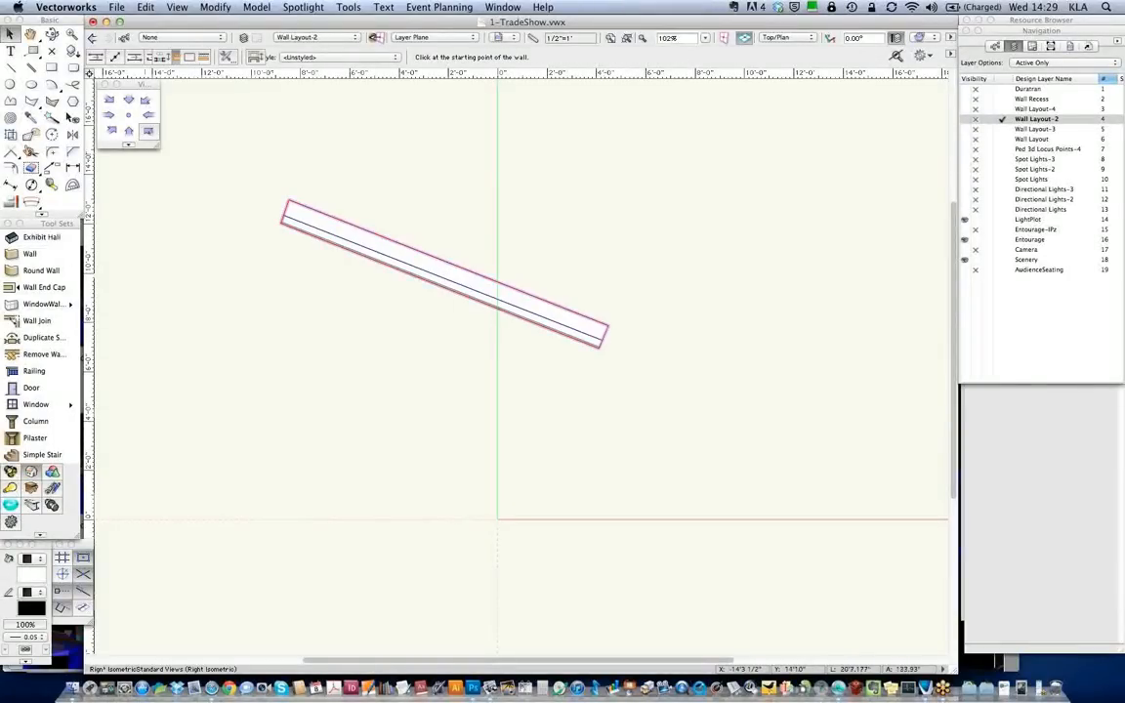
{"action": "left_click", "coordinate": [148, 130]}
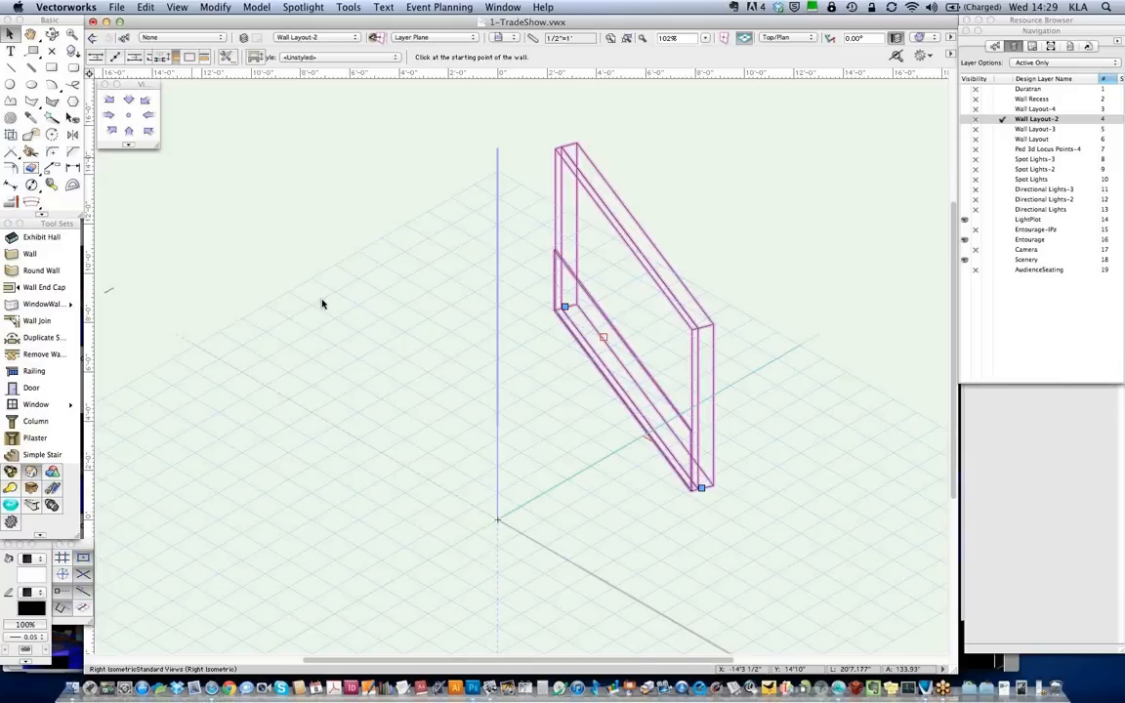
Draw a second straight unstyled wall directly in Right Isometric view, in front of the first wall
{"action": "left_click", "coordinate": [29, 254]}
{"action": "left_click", "coordinate": [288, 396]}
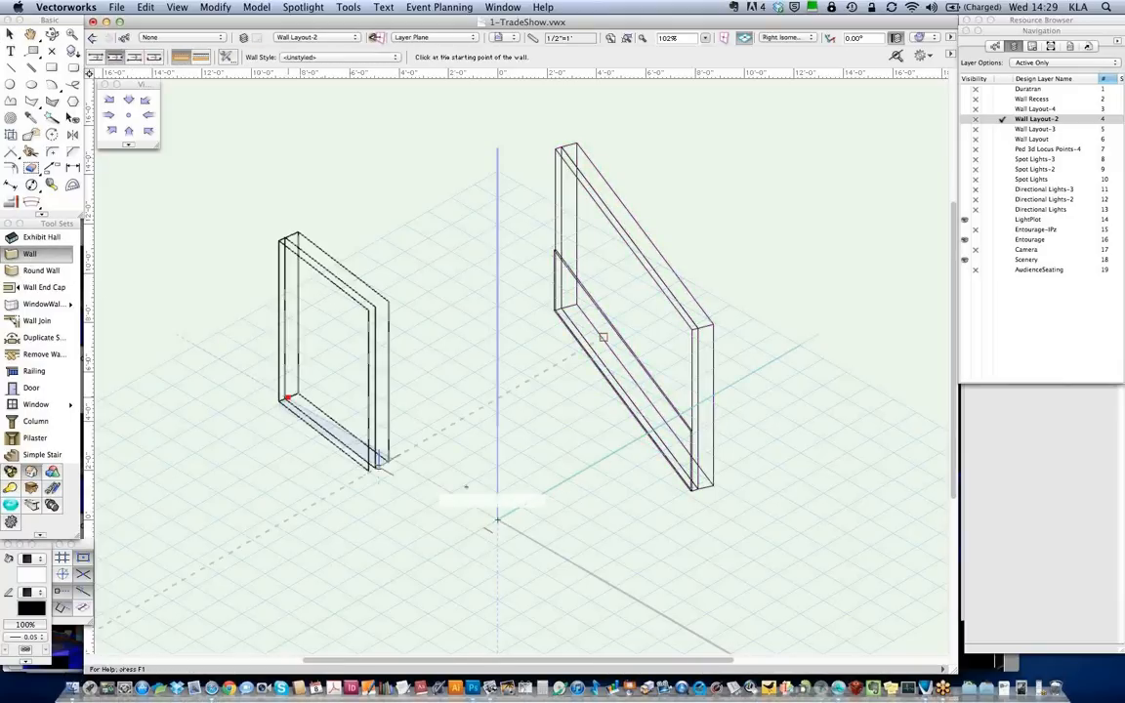
{"action": "left_click", "coordinate": [630, 591]}
{"action": "left_click", "coordinate": [632, 596]}
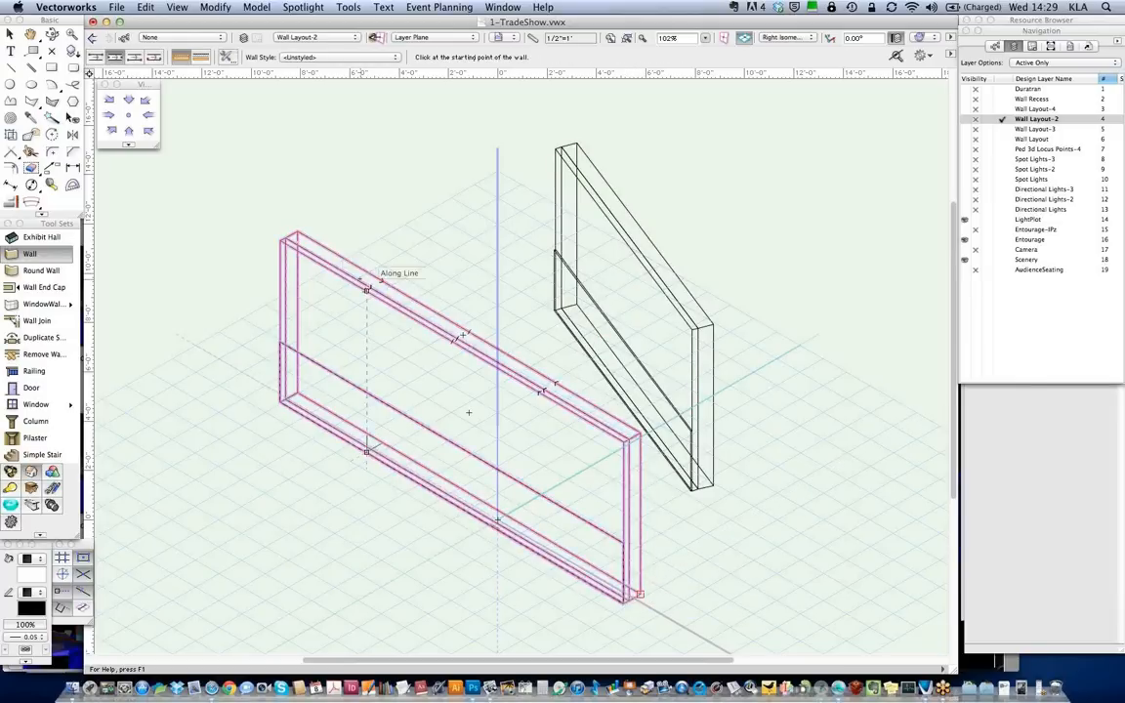
Delete both straight test walls from Wall Layout-2
{"action": "left_click", "coordinate": [10, 34]}
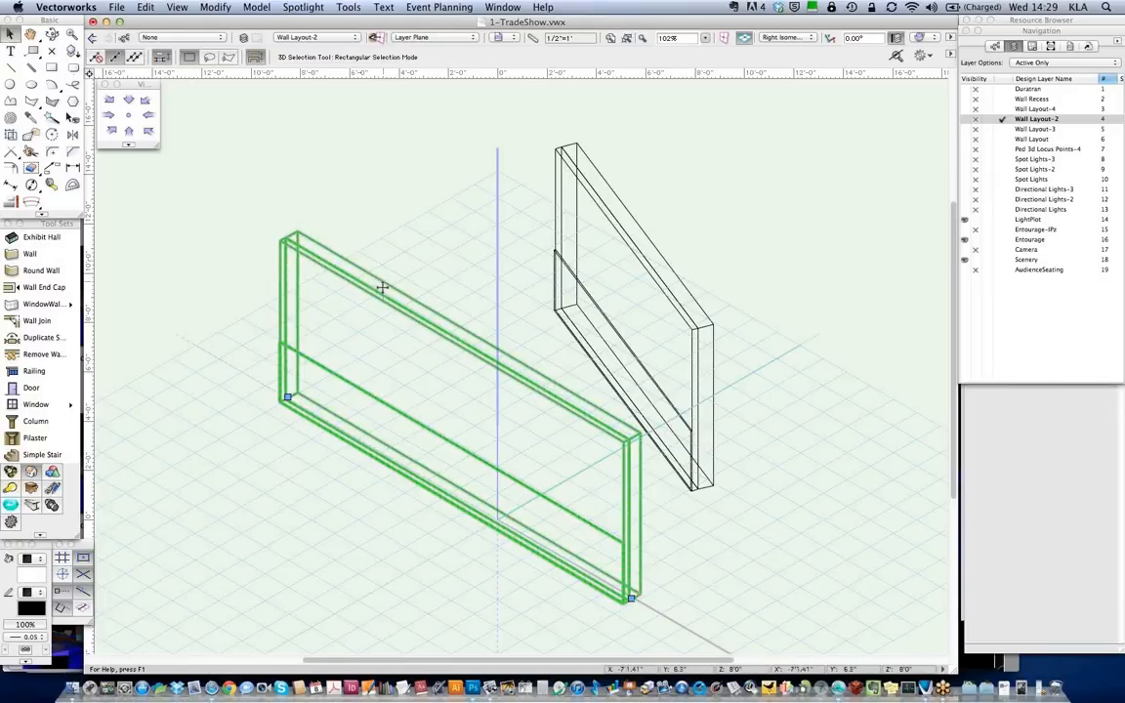
{"action": "key", "text": "Delete"}
{"action": "left_click", "coordinate": [639, 233]}
{"action": "key", "text": "Delete"}
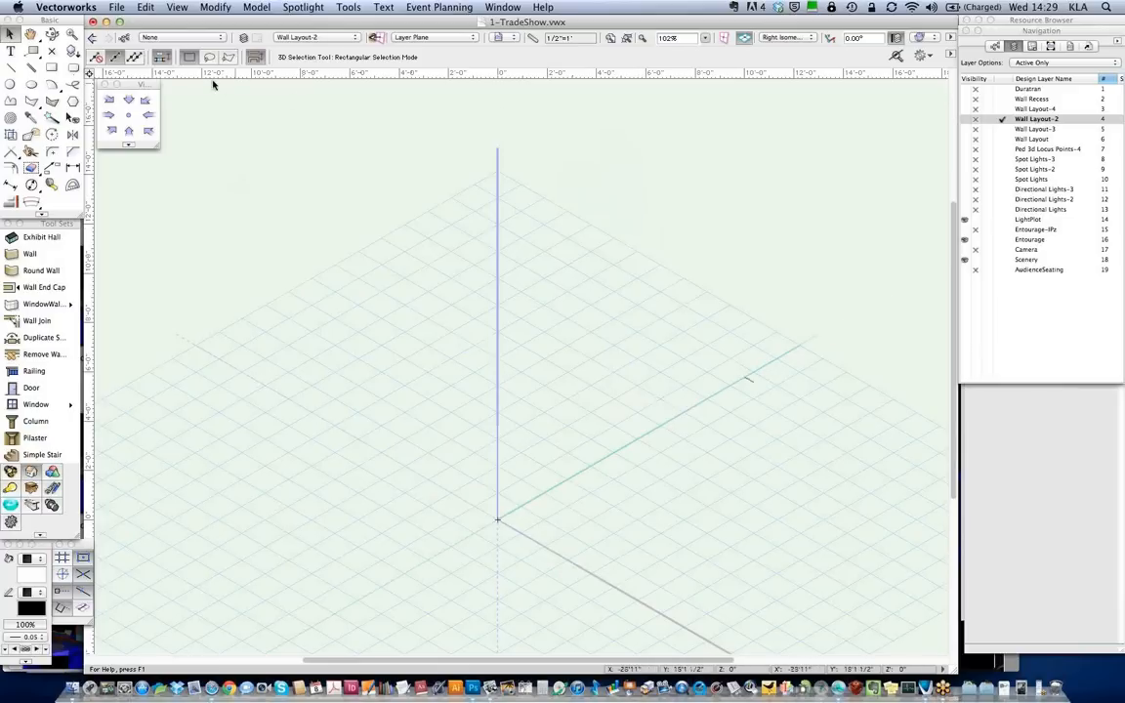
Start the Wall tool in Top/Plan view and open the list of wall styles for a new wall
{"action": "left_click", "coordinate": [29, 254]}
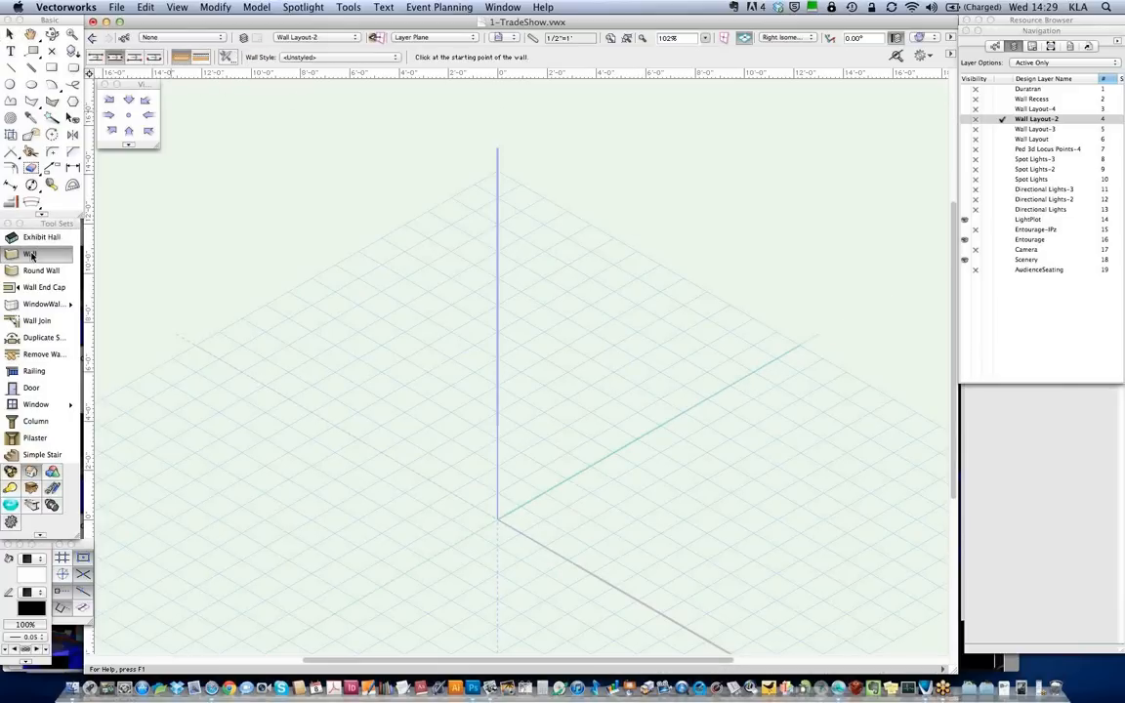
{"action": "key", "text": "super+5"}
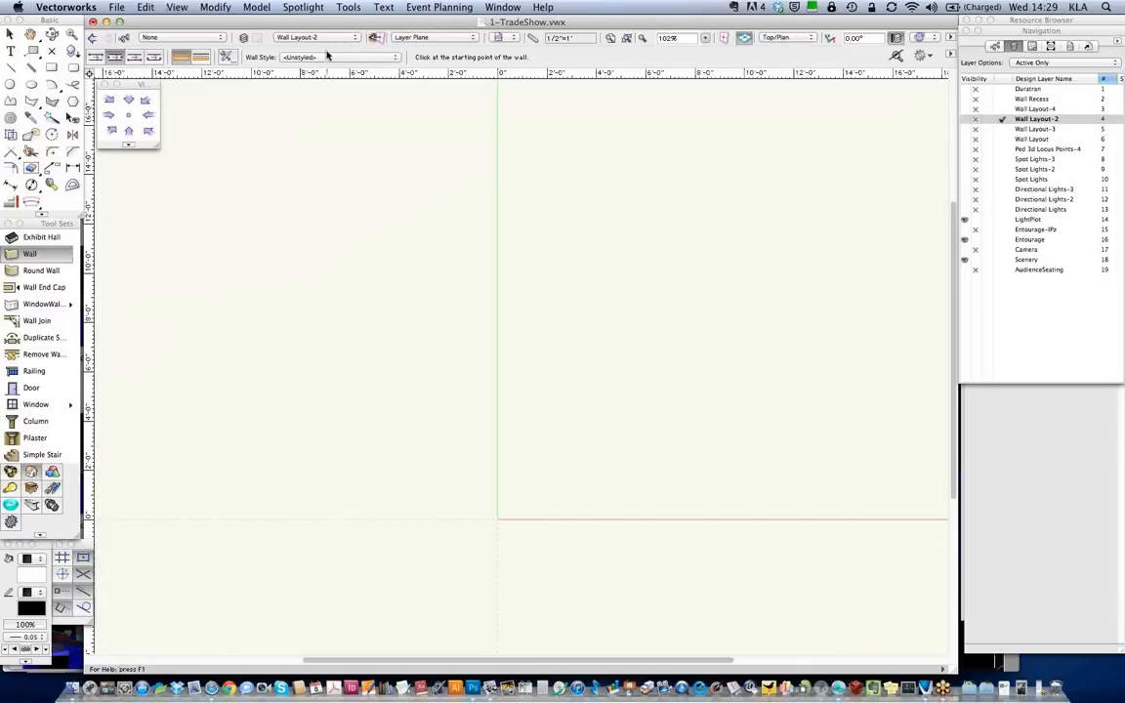
{"action": "left_click", "coordinate": [326, 62]}
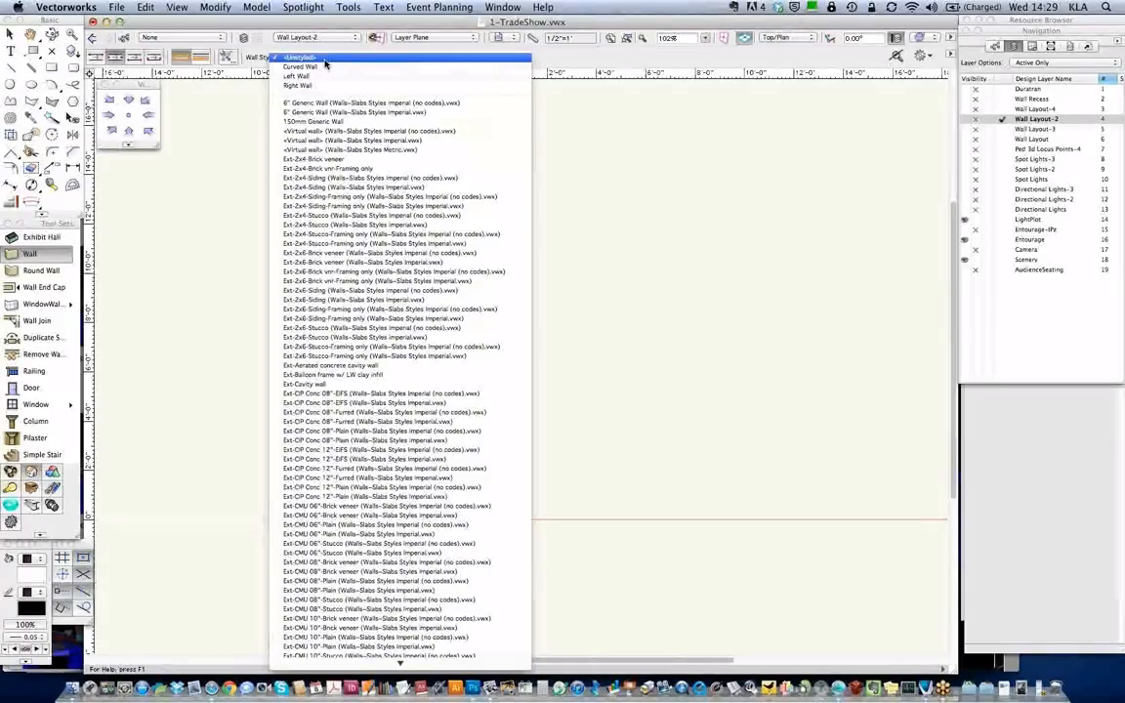
Draw an unstyled horizontal wall about 19' long, starting at the drawing origin
{"action": "left_click", "coordinate": [326, 62]}
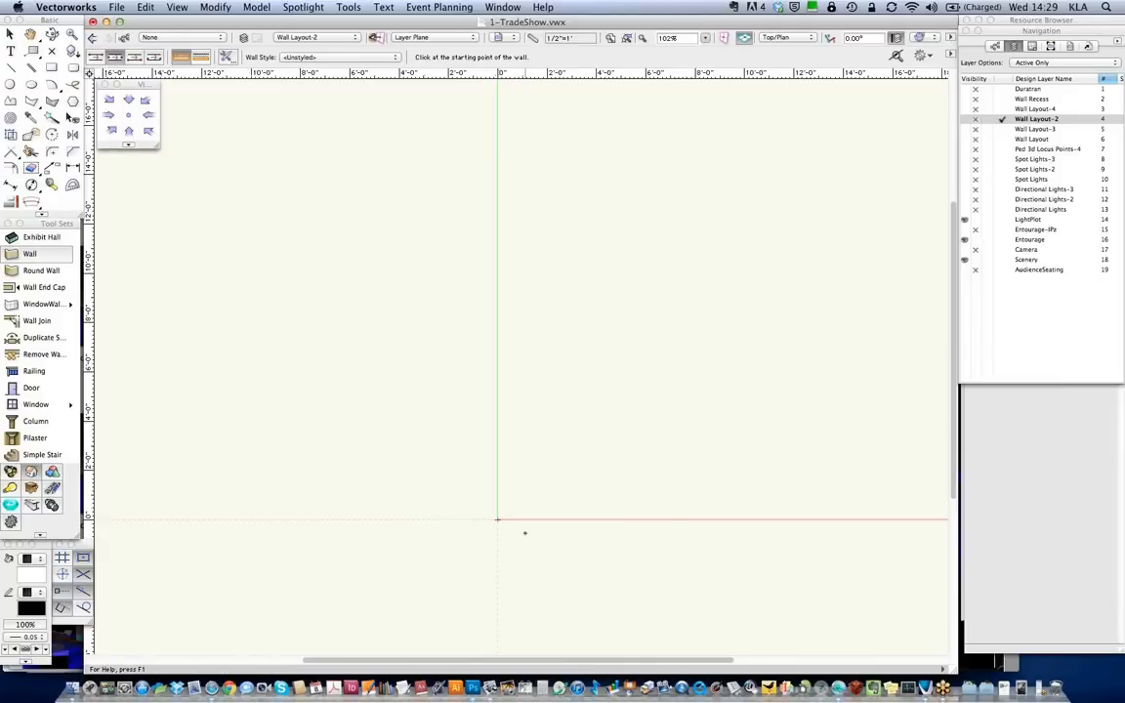
{"action": "left_click", "coordinate": [497, 519]}
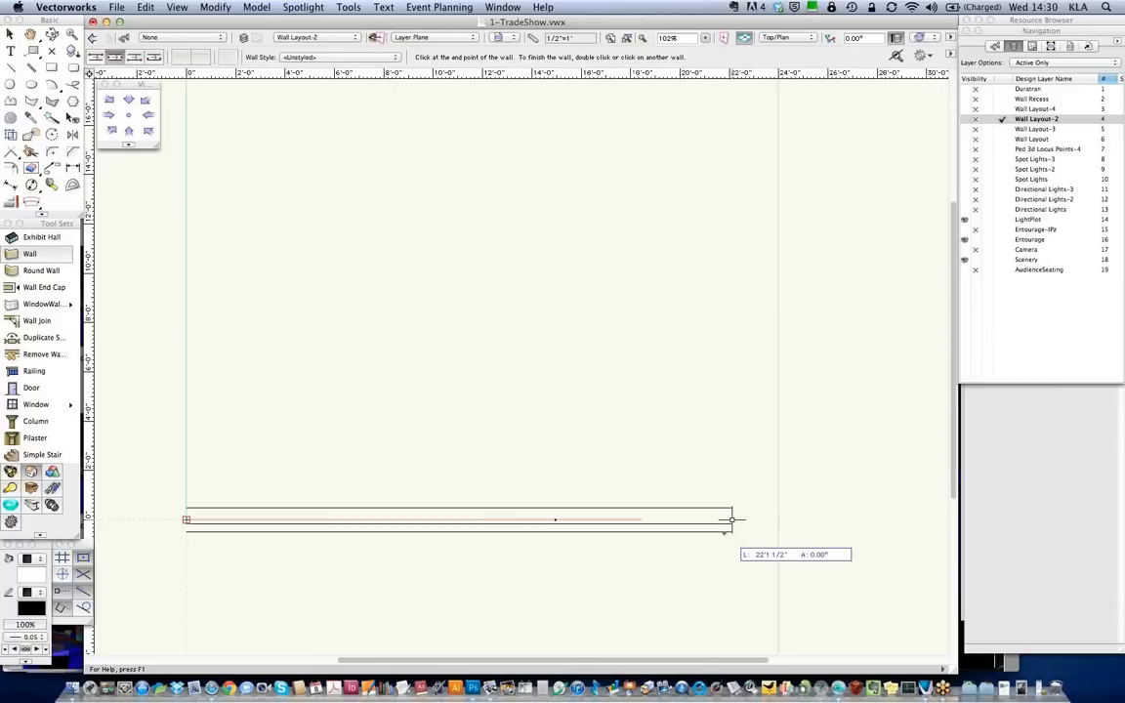
{"action": "double_click", "coordinate": [663, 519]}
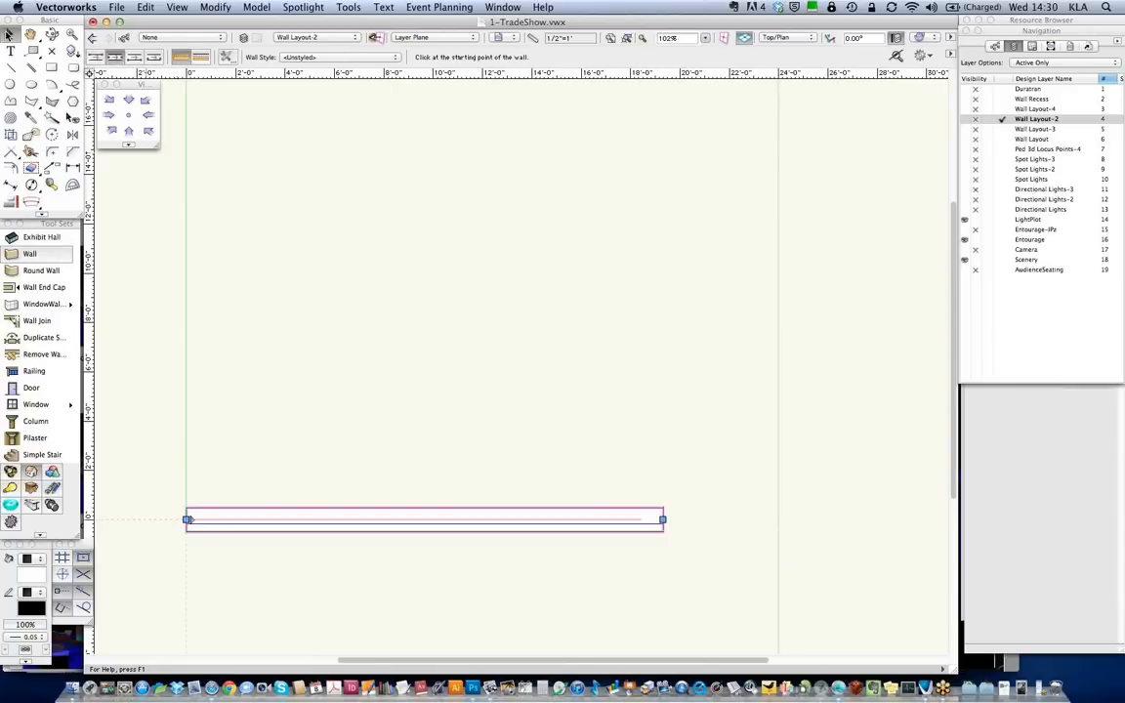
{"action": "left_click", "coordinate": [8, 34]}
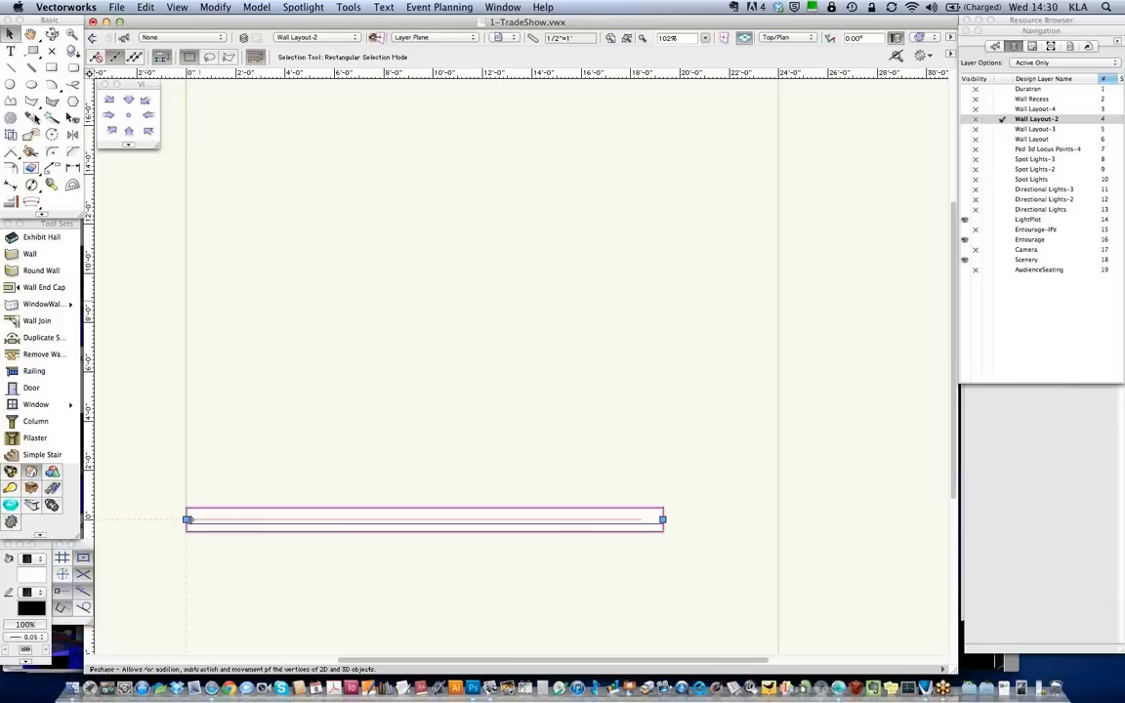
Draw a rectangle about 7' wide by 5' deep straddling the middle of the wall
{"action": "left_click", "coordinate": [50, 68]}
{"action": "left_click", "coordinate": [342, 460]}
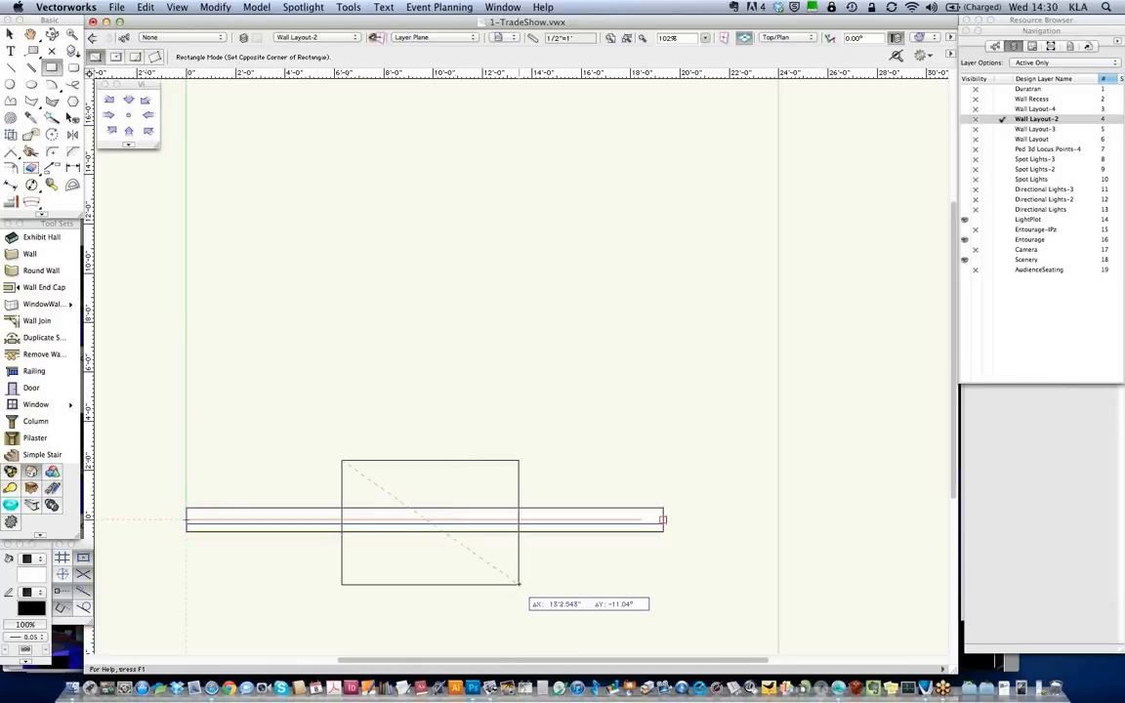
{"action": "left_click", "coordinate": [518, 584]}
{"action": "left_click", "coordinate": [520, 584]}
Create a wall projection from the rectangle and the wall it crosses
{"action": "key", "text": "x"}
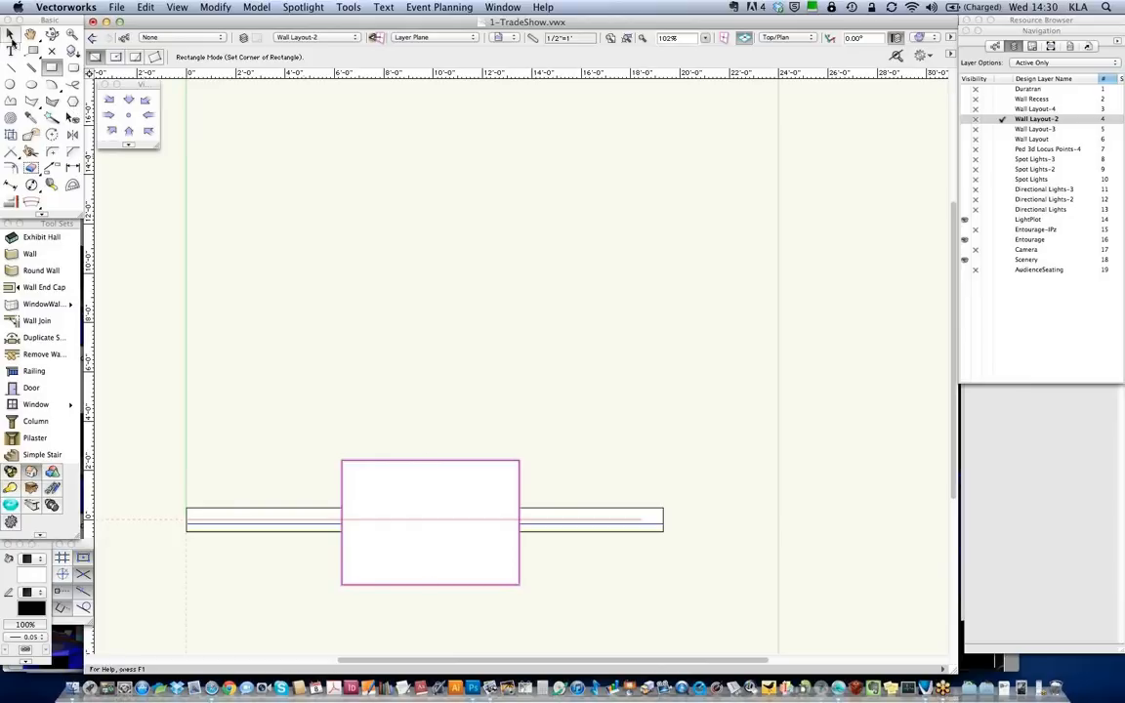
{"action": "left_click", "coordinate": [305, 509]}
{"action": "left_click", "coordinate": [303, 7]}
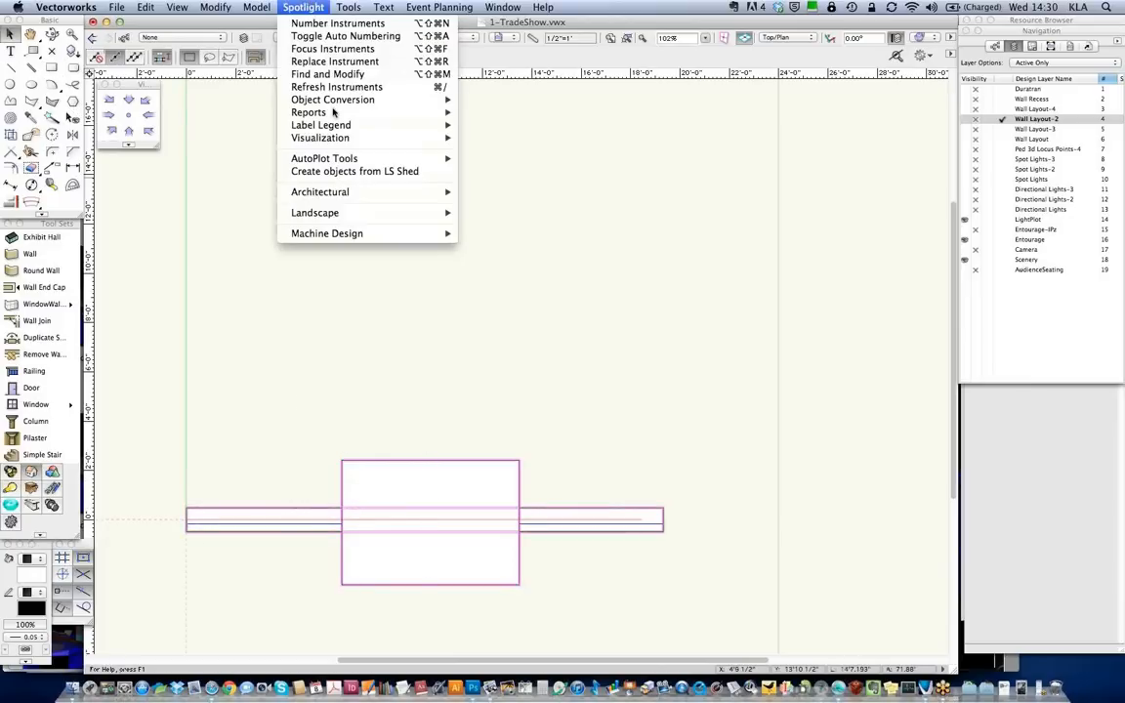
{"action": "mouse_move", "coordinate": [332, 191]}
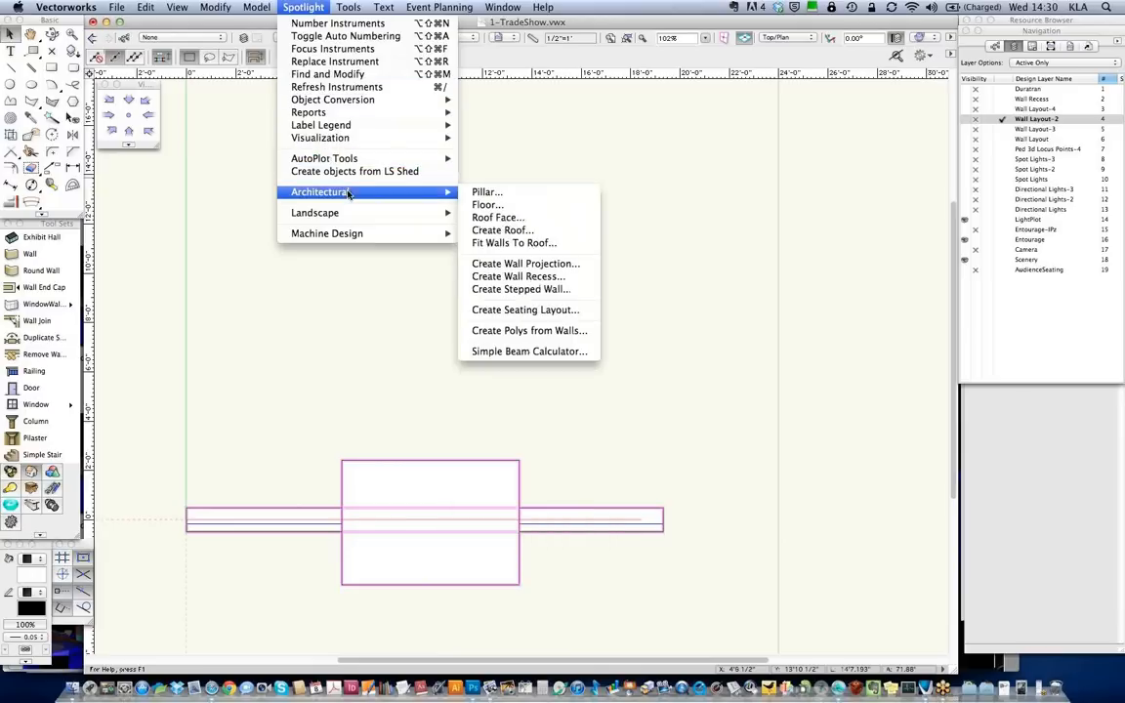
{"action": "left_click", "coordinate": [570, 264]}
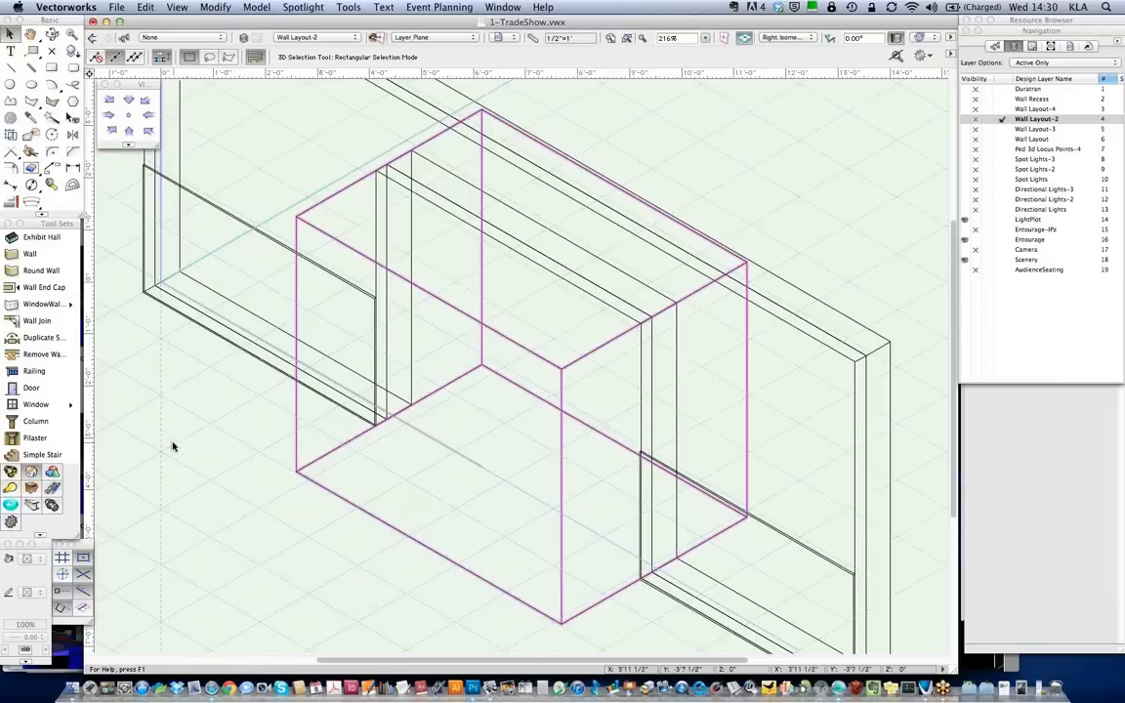
Examine the wall and its projection in a rendered right isometric view, and return the view to wireframe
{"action": "key", "text": "super+2"}
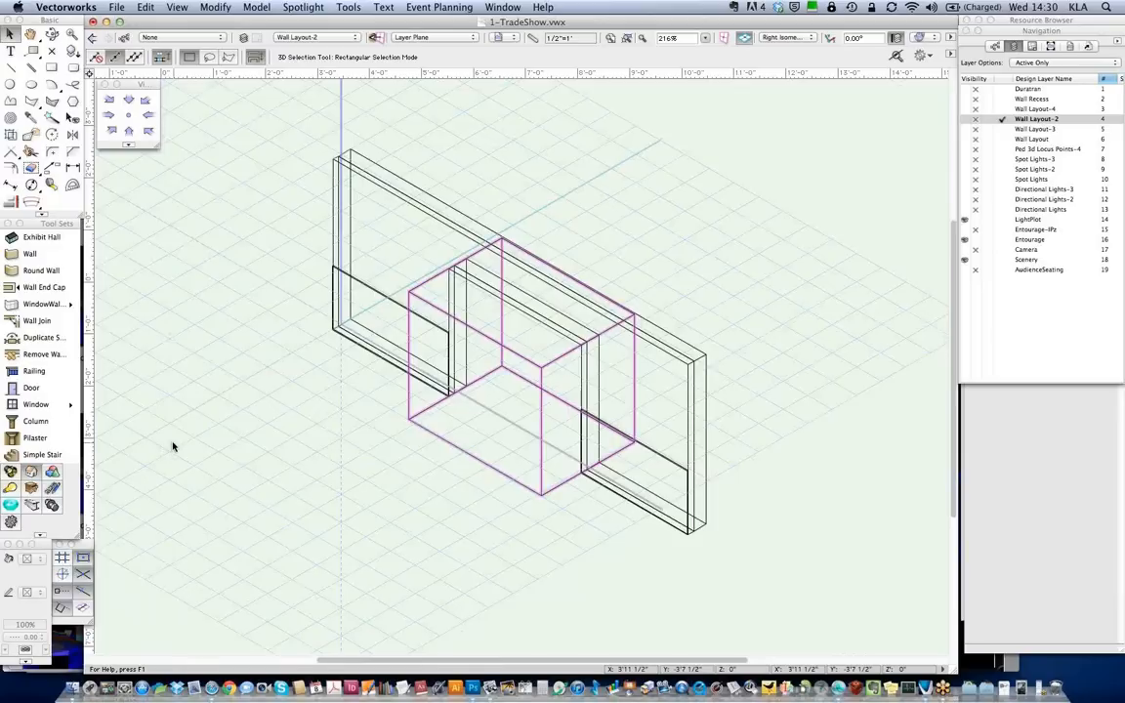
{"action": "key", "text": "super+shift+f"}
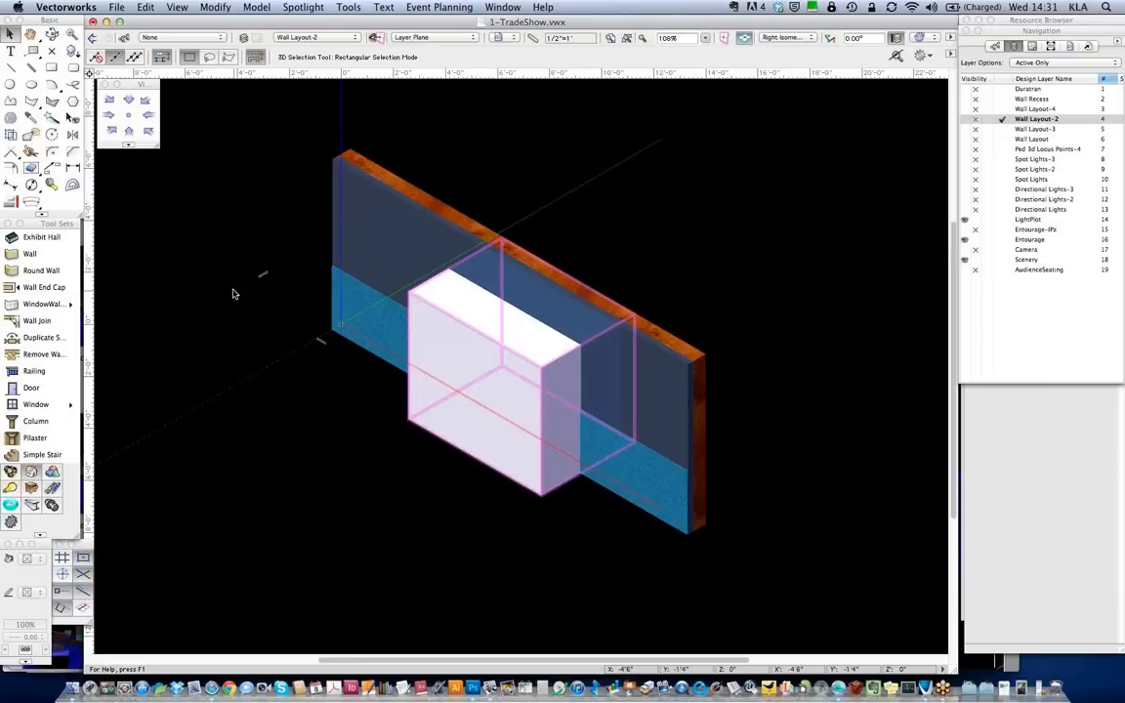
{"action": "key", "text": "super+shift+w"}
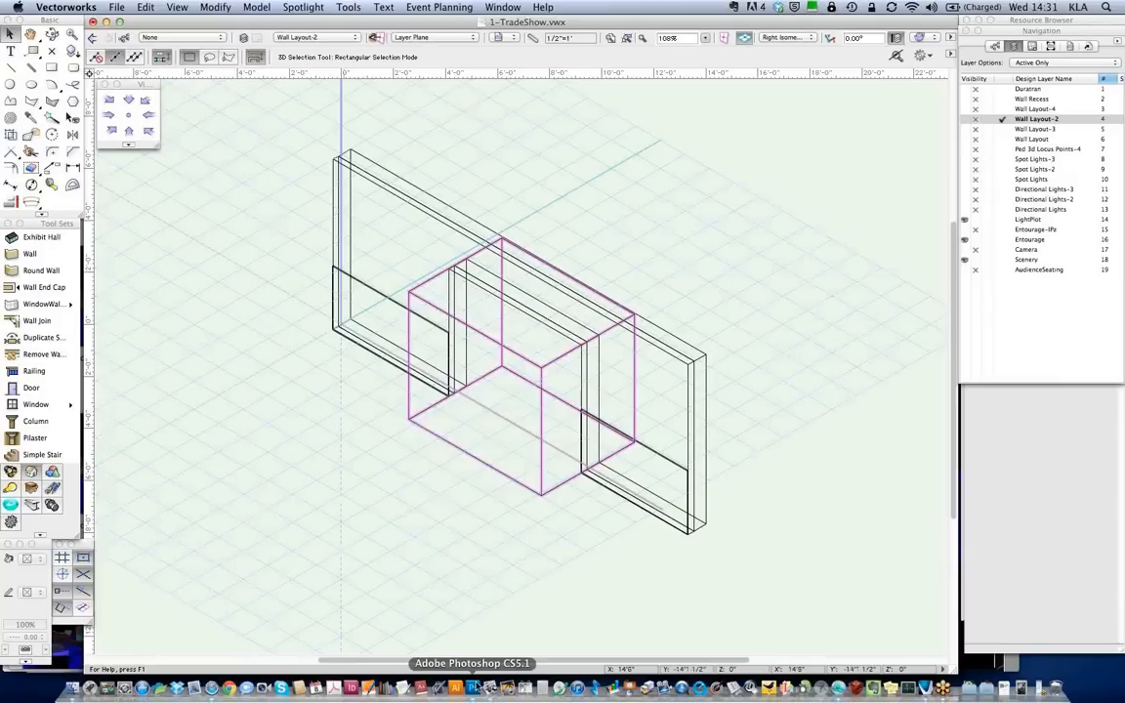
Switch to Photoshop and examine the stage renderings in TheatreProject.psd and SamsungConceptArt.psd
{"action": "left_click", "coordinate": [473, 688]}
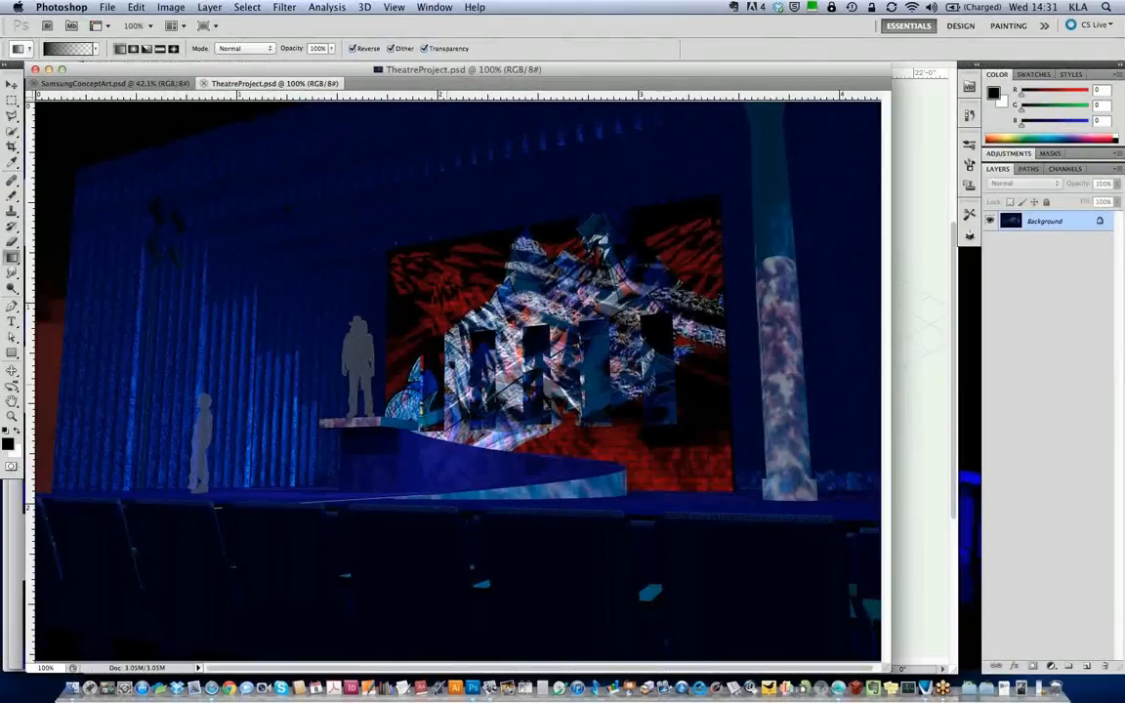
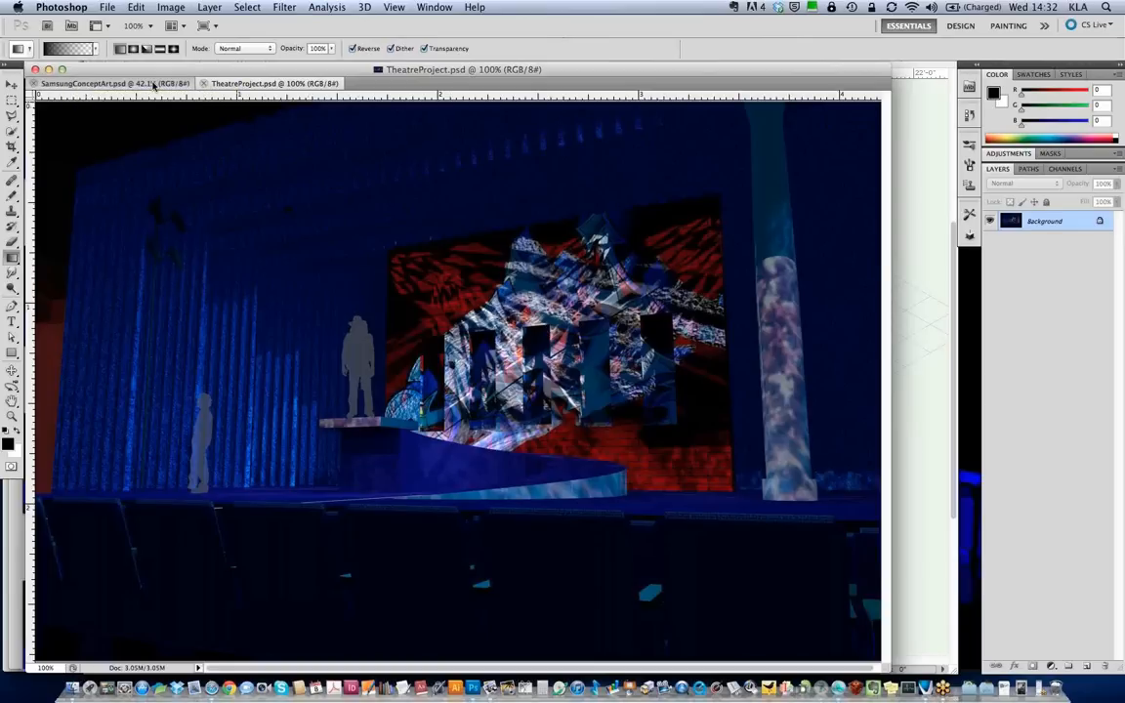
{"action": "left_click", "coordinate": [153, 84]}
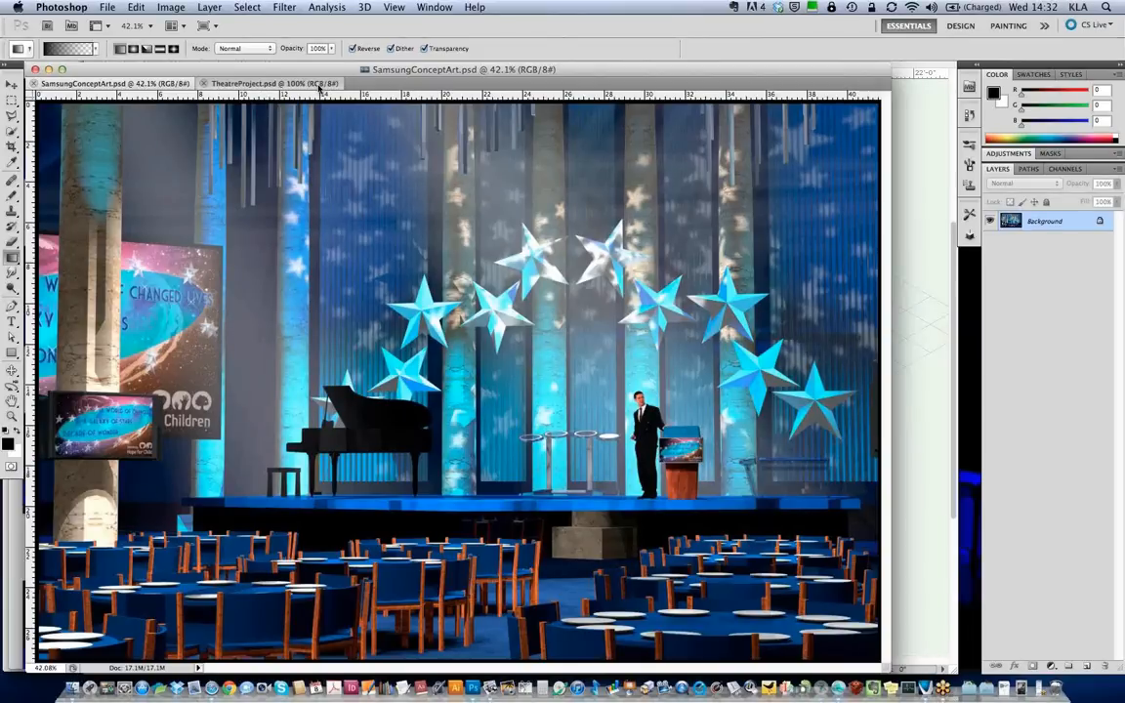
{"action": "left_click", "coordinate": [318, 84]}
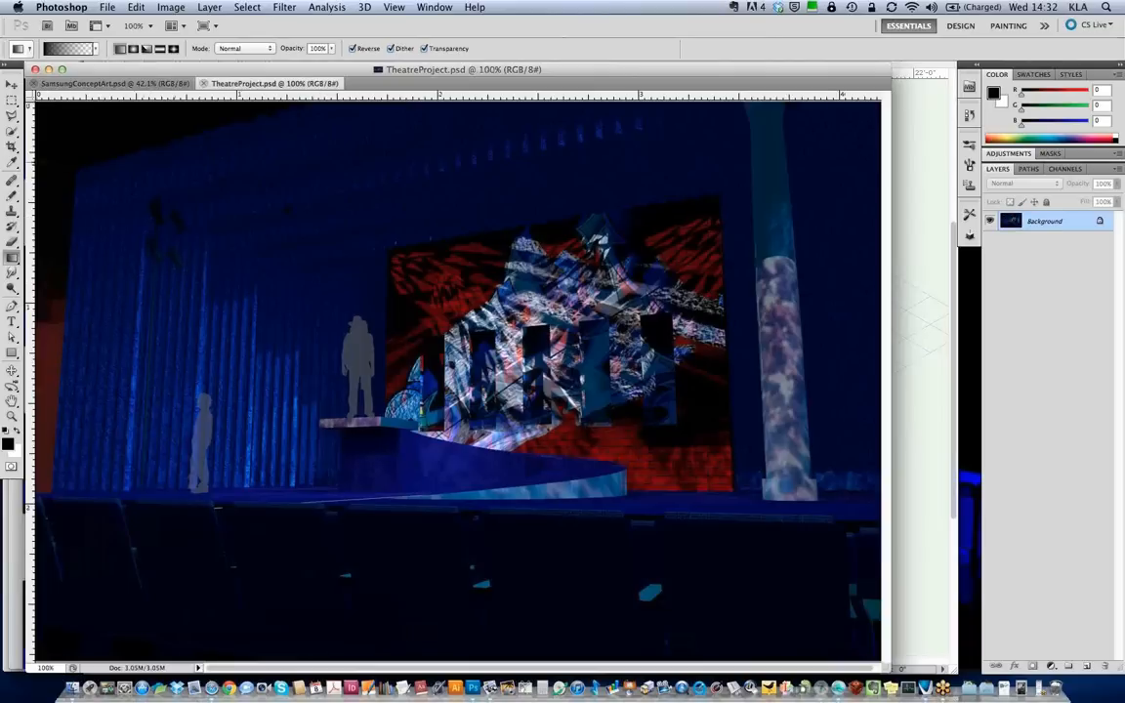
Examine the lighting fixtures in front of the blue curtain up close in TheatreProject.psd, then view the whole image
{"action": "key", "text": "z"}
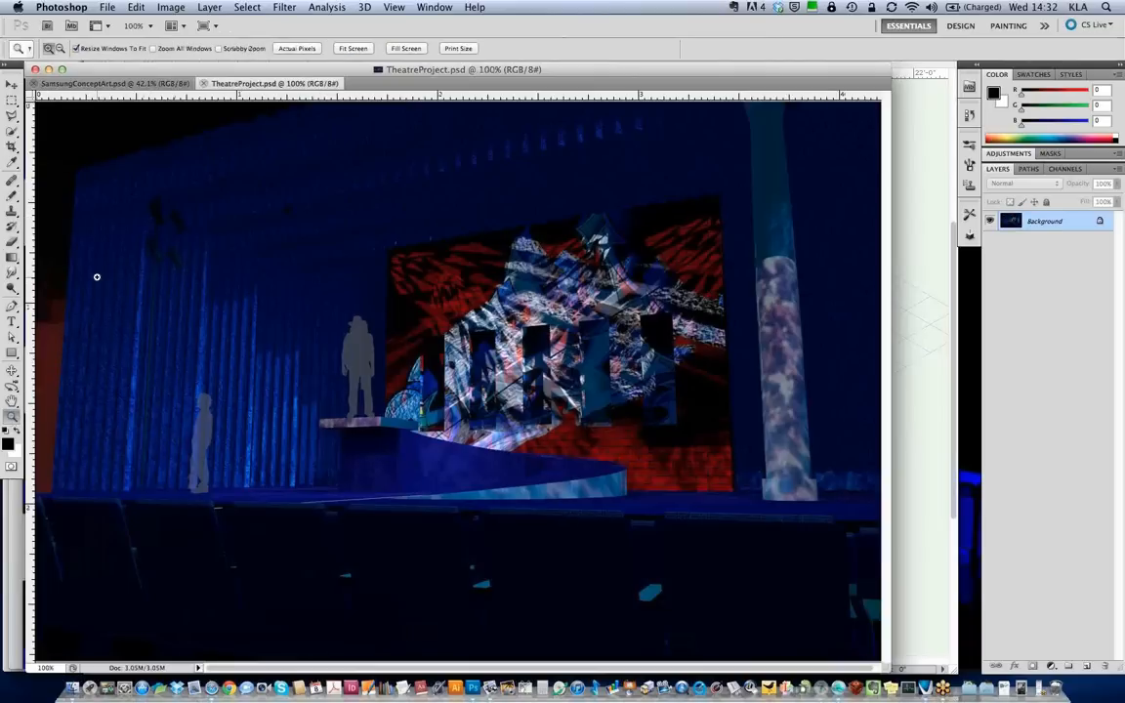
{"action": "left_click_drag", "start_coordinate": [118, 184], "coordinate": [276, 335]}
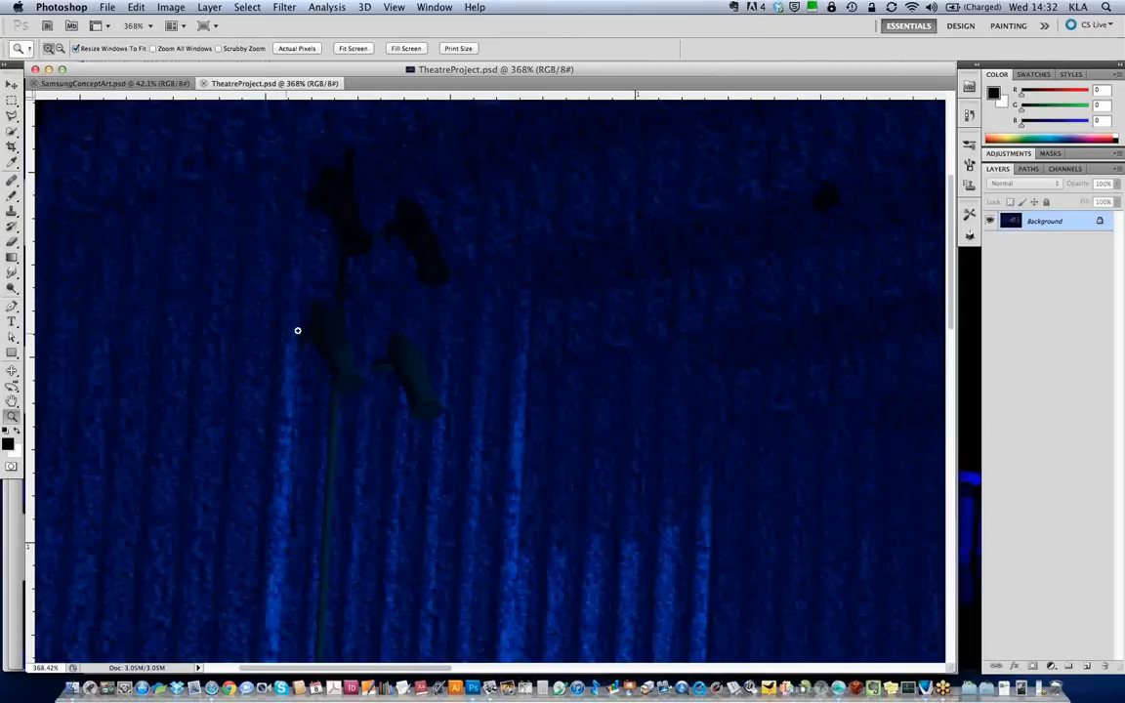
{"action": "key", "text": "super+minus"}
{"action": "key", "text": "super+0"}
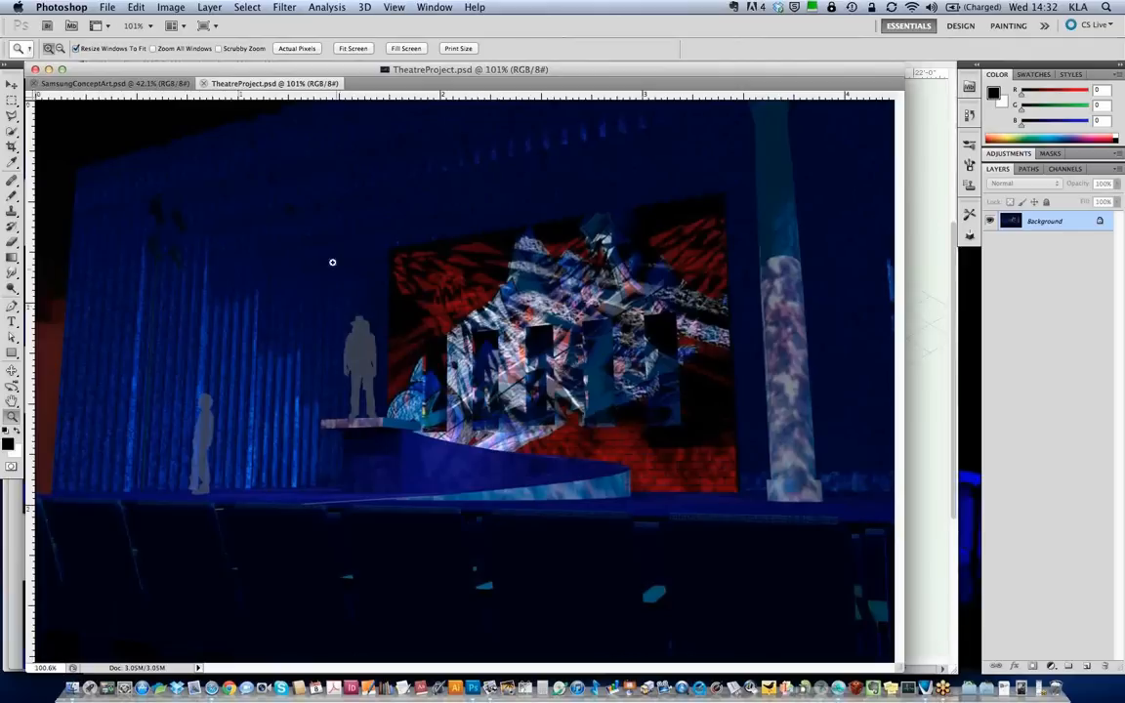
{"action": "left_click", "coordinate": [12, 86]}
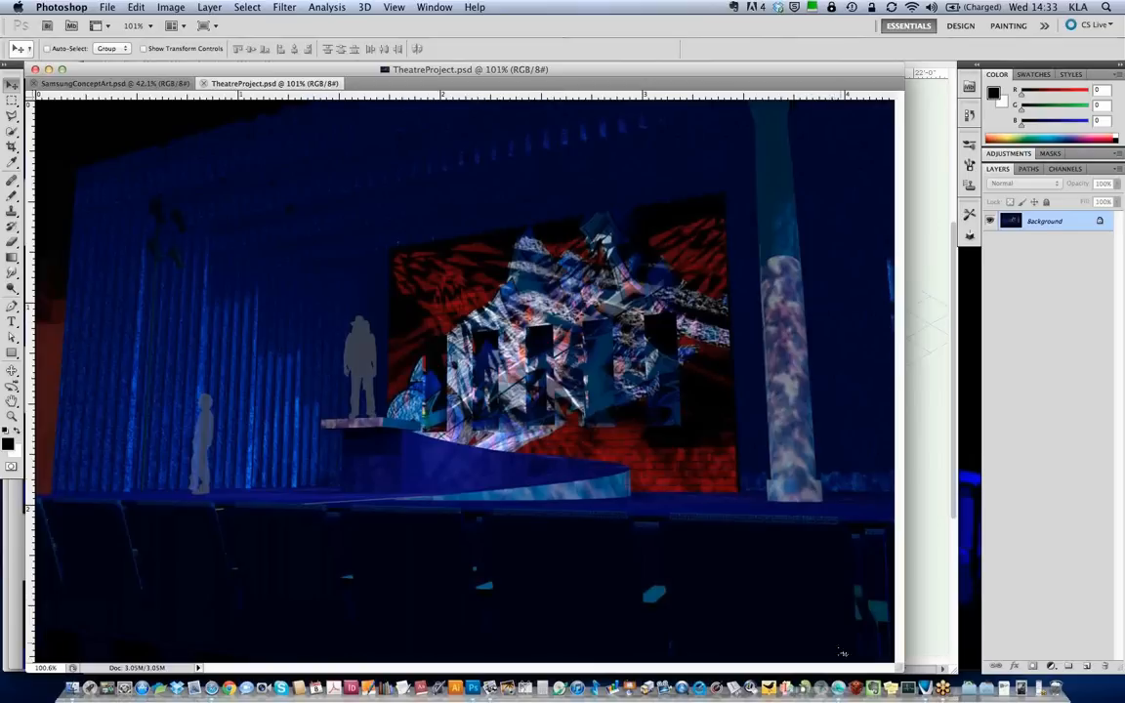
Switch back to Vectorworks and bring the Hardscape.vwx drawing to the front
{"action": "left_click", "coordinate": [822, 693]}
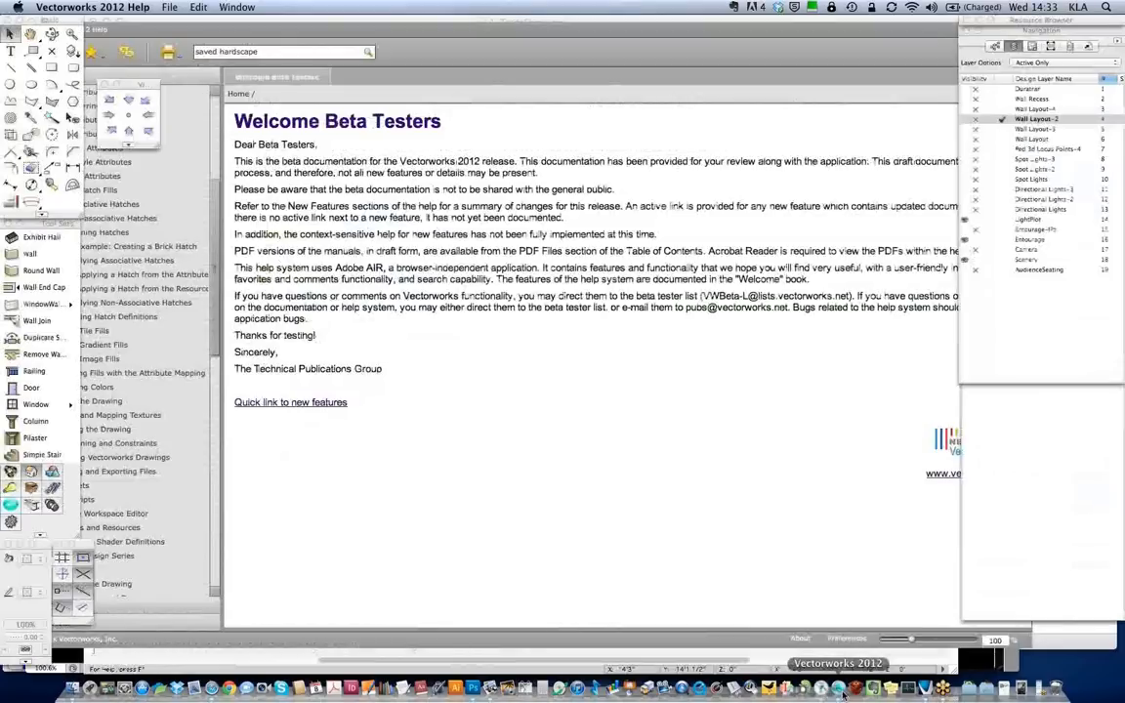
{"action": "left_click", "coordinate": [840, 692]}
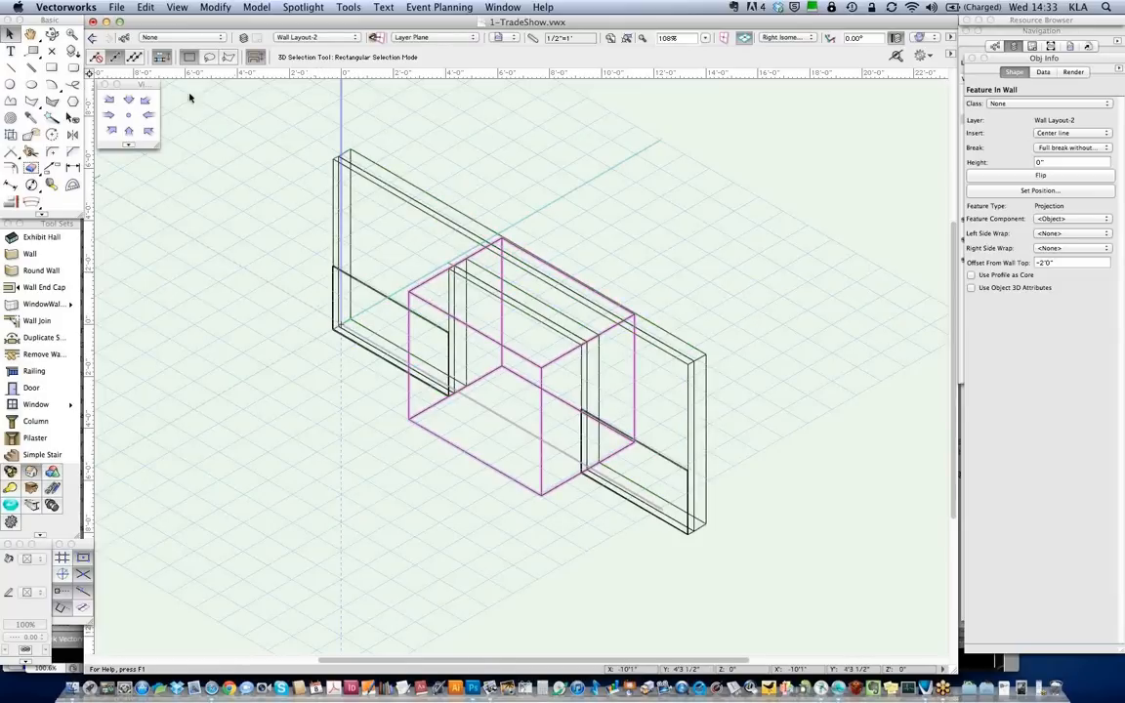
{"action": "left_click", "coordinate": [504, 7]}
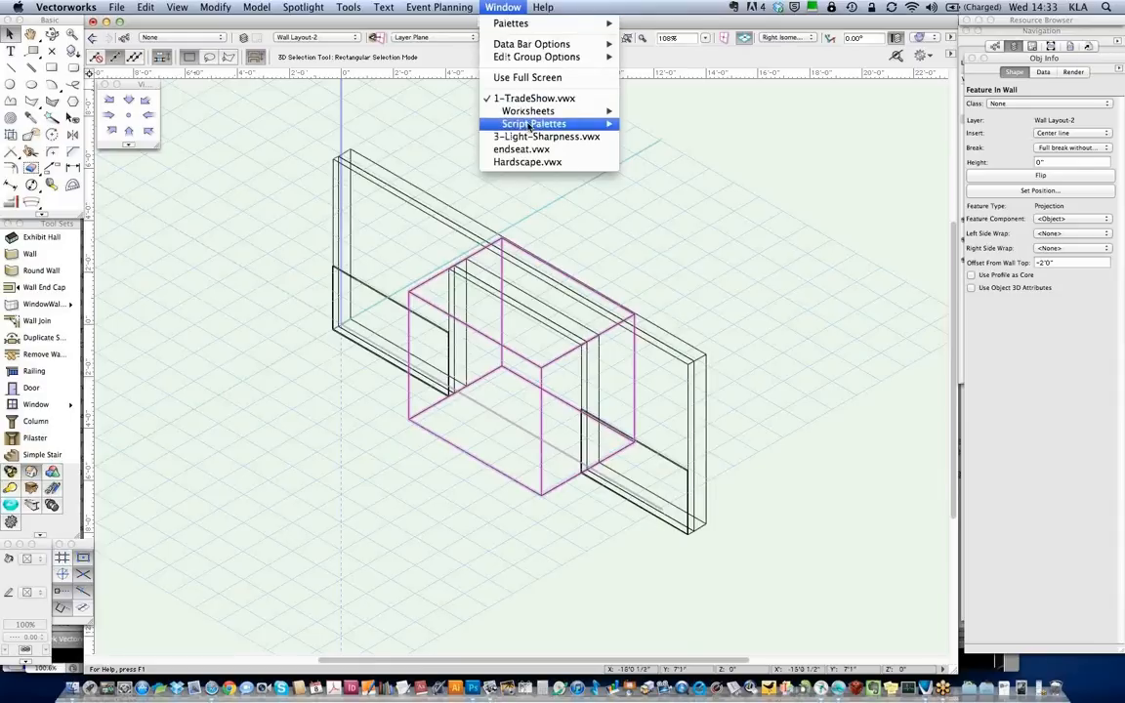
{"action": "left_click", "coordinate": [575, 171]}
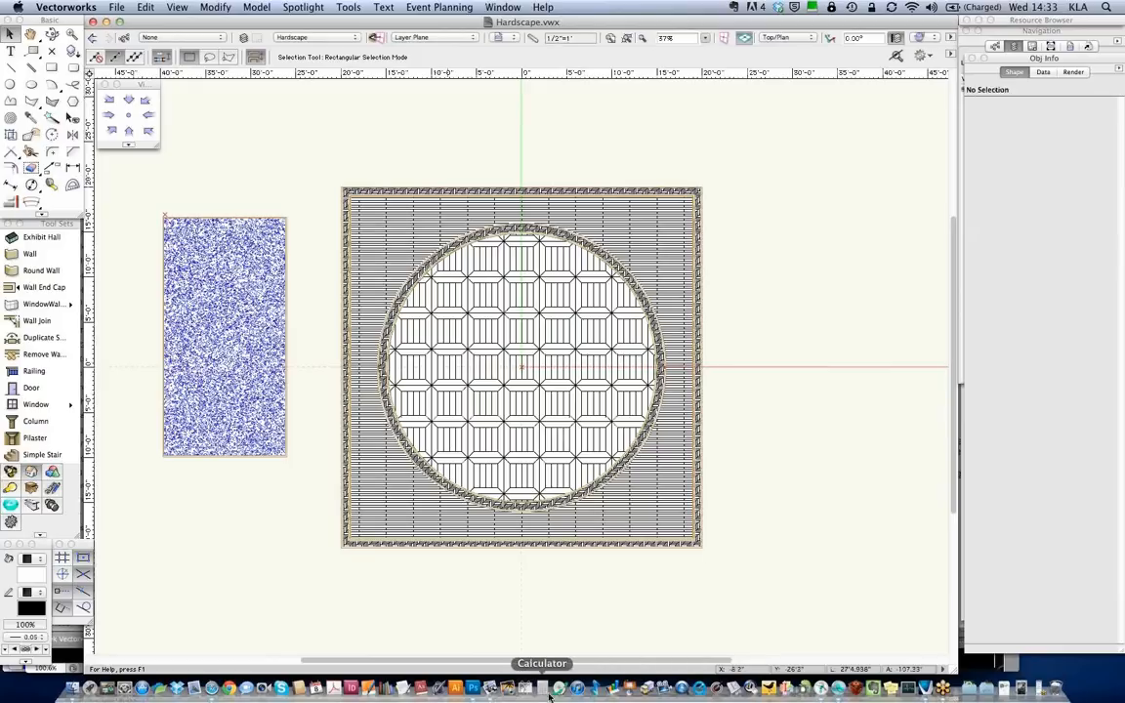
Switch to Preview and examine the three TriStar-Tricomi renderings: v2, v3b and v12
{"action": "left_click", "coordinate": [491, 690]}
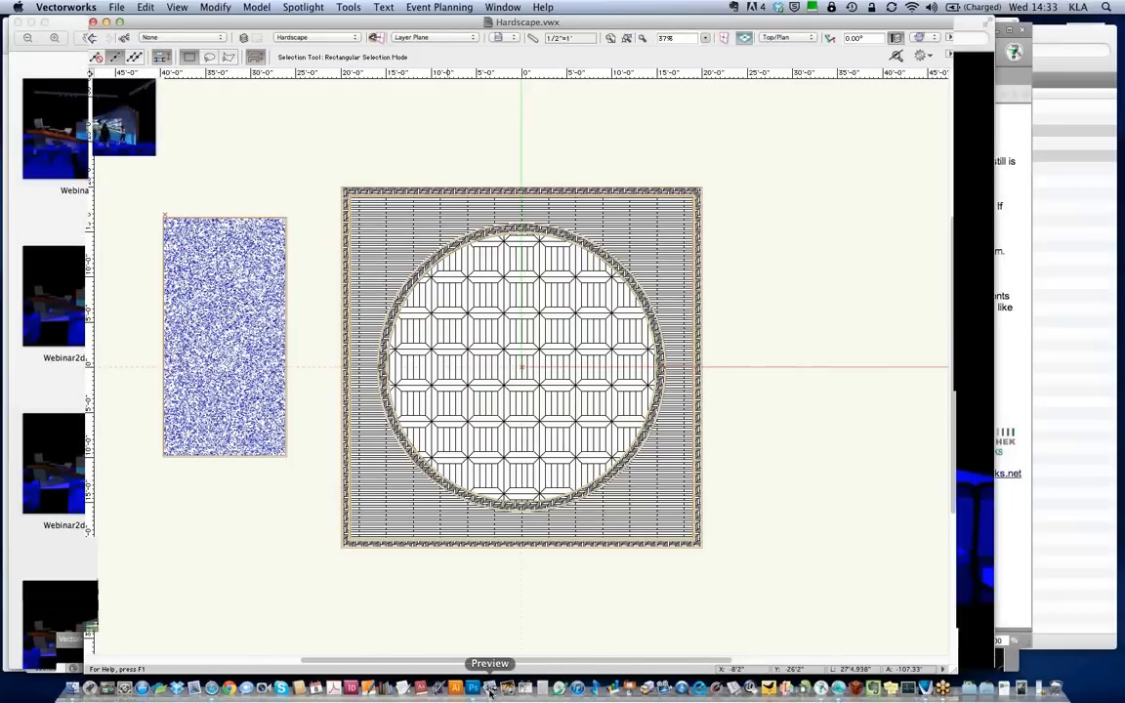
{"action": "left_click", "coordinate": [319, 7]}
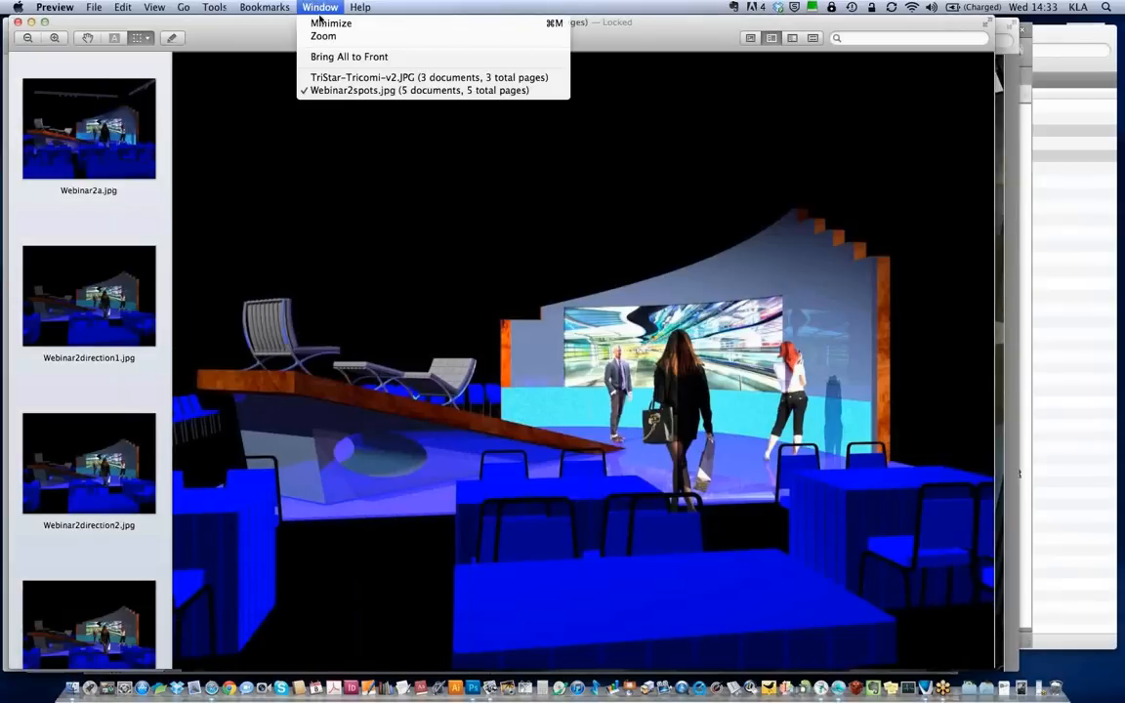
{"action": "left_click", "coordinate": [333, 77]}
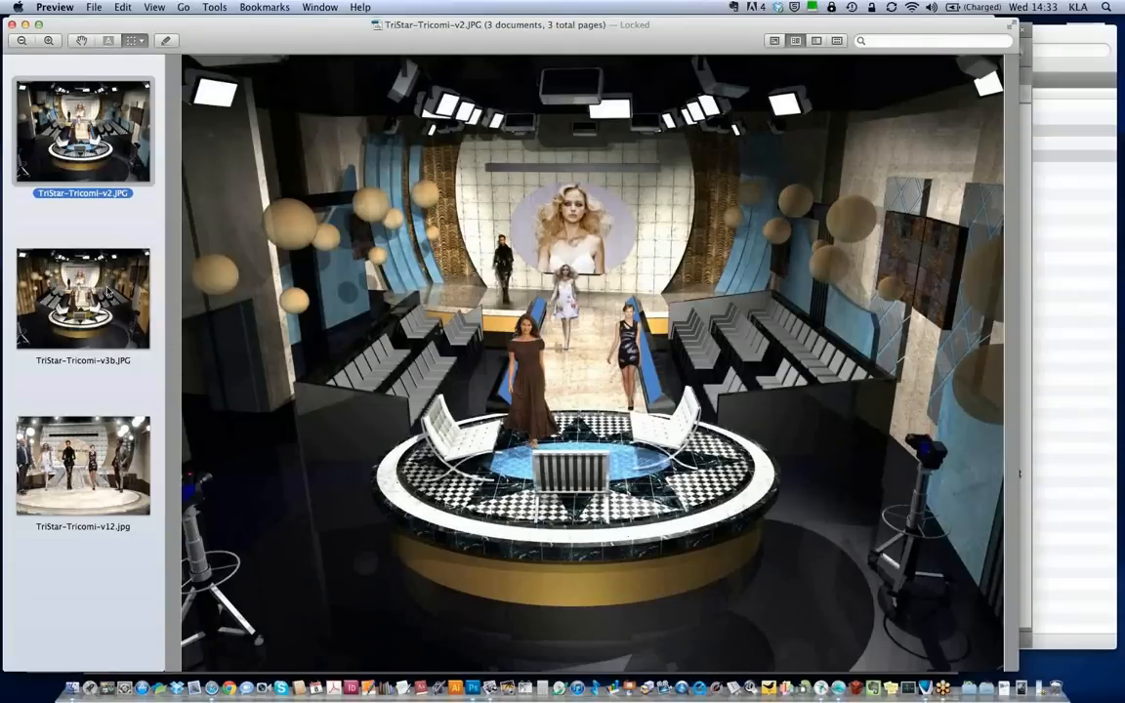
{"action": "left_click", "coordinate": [109, 291]}
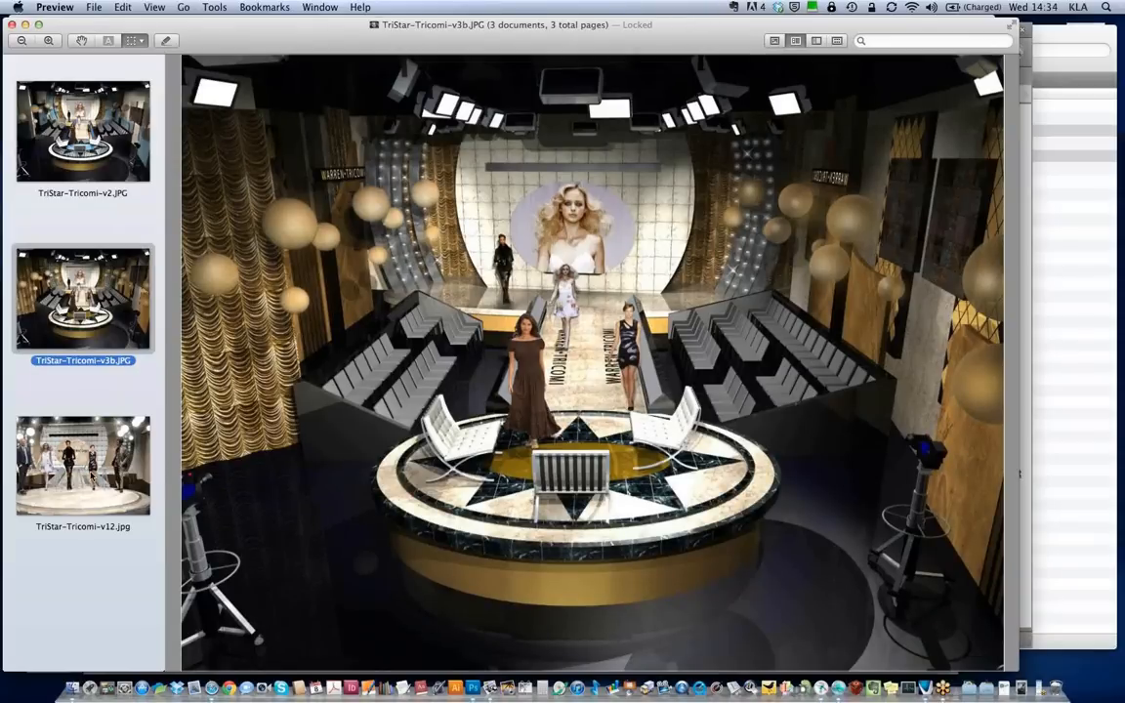
{"action": "key", "text": "Down"}
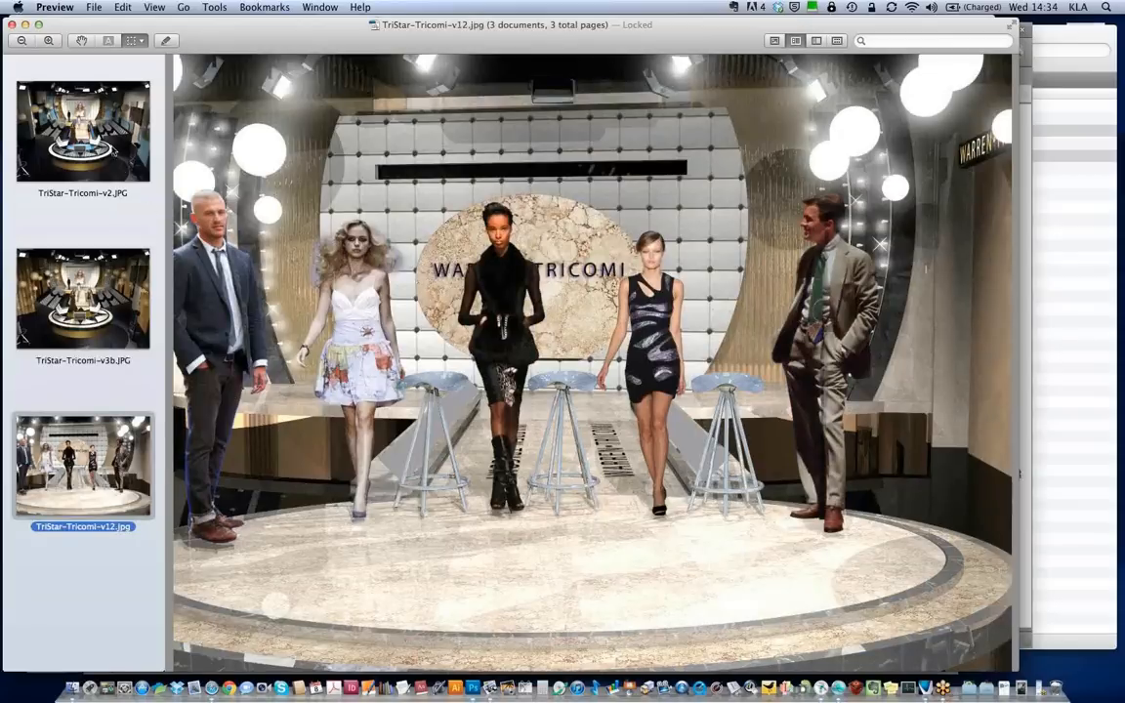
{"action": "left_click", "coordinate": [114, 148]}
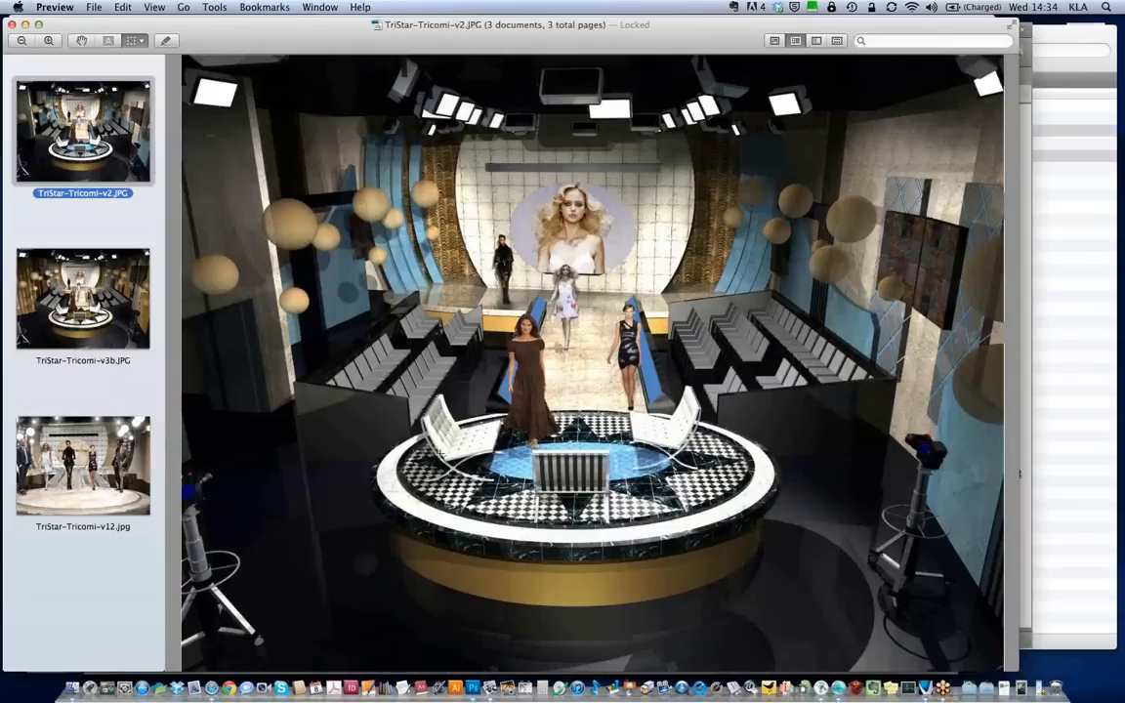
{"action": "left_click", "coordinate": [486, 494]}
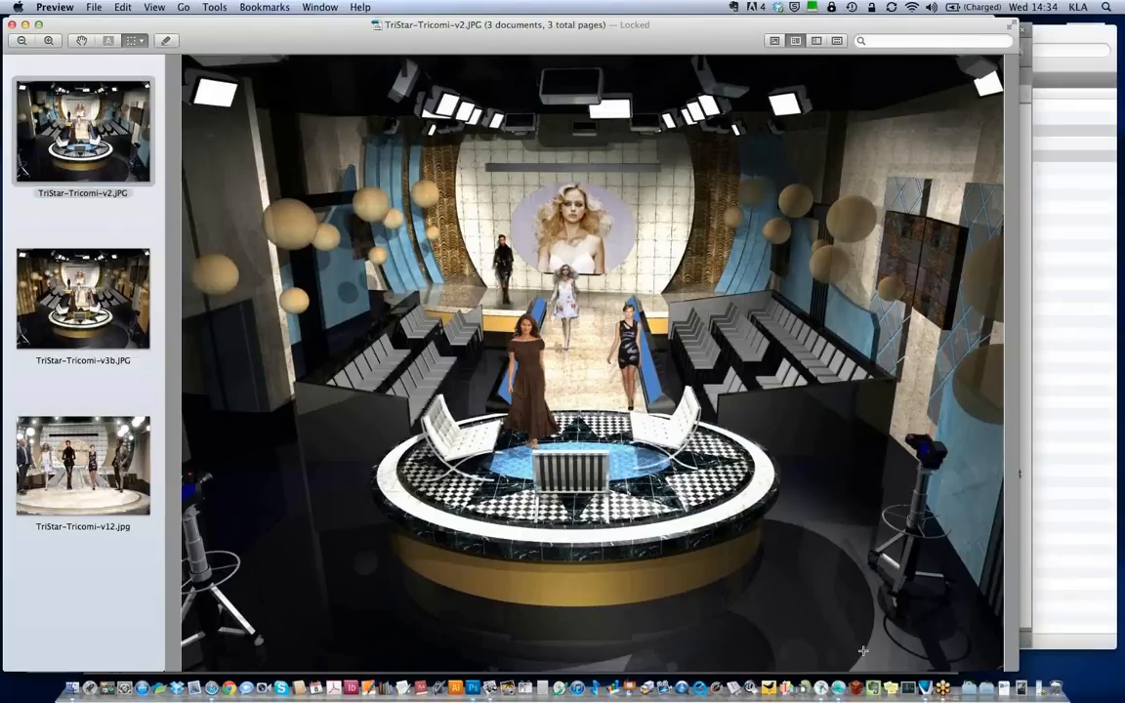
Switch back to Vectorworks and look over the Landmark Hardscape tool and the Polyline tool's drawing modes
{"action": "left_click", "coordinate": [838, 690]}
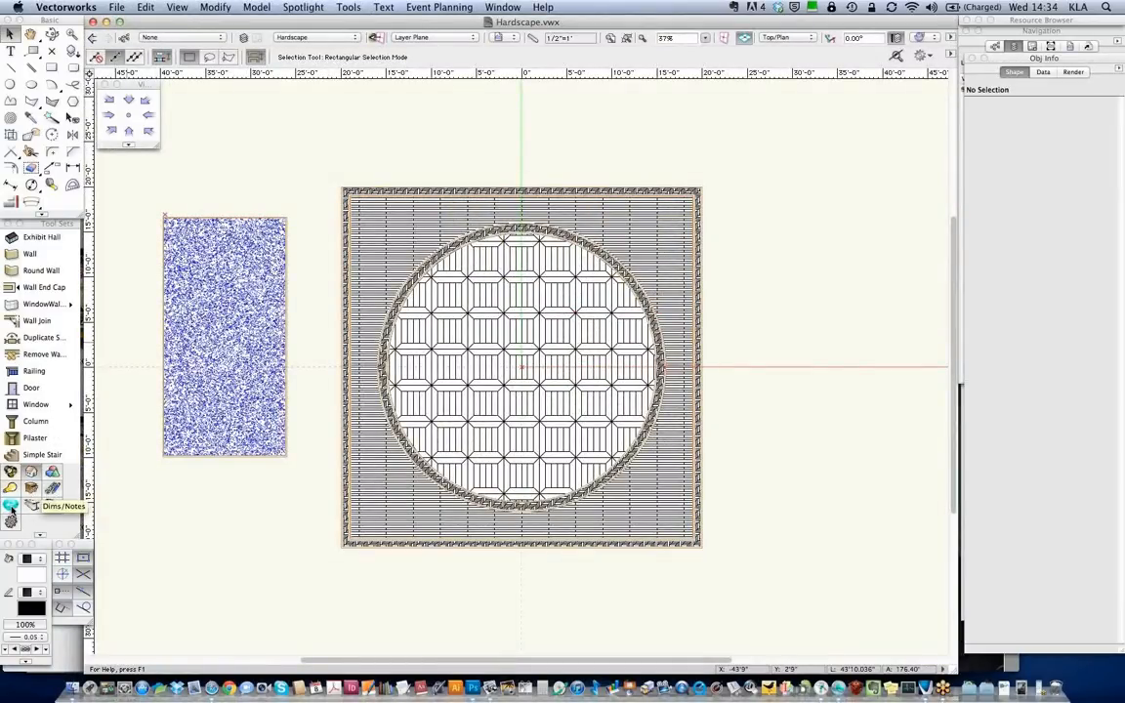
{"action": "left_click", "coordinate": [11, 506]}
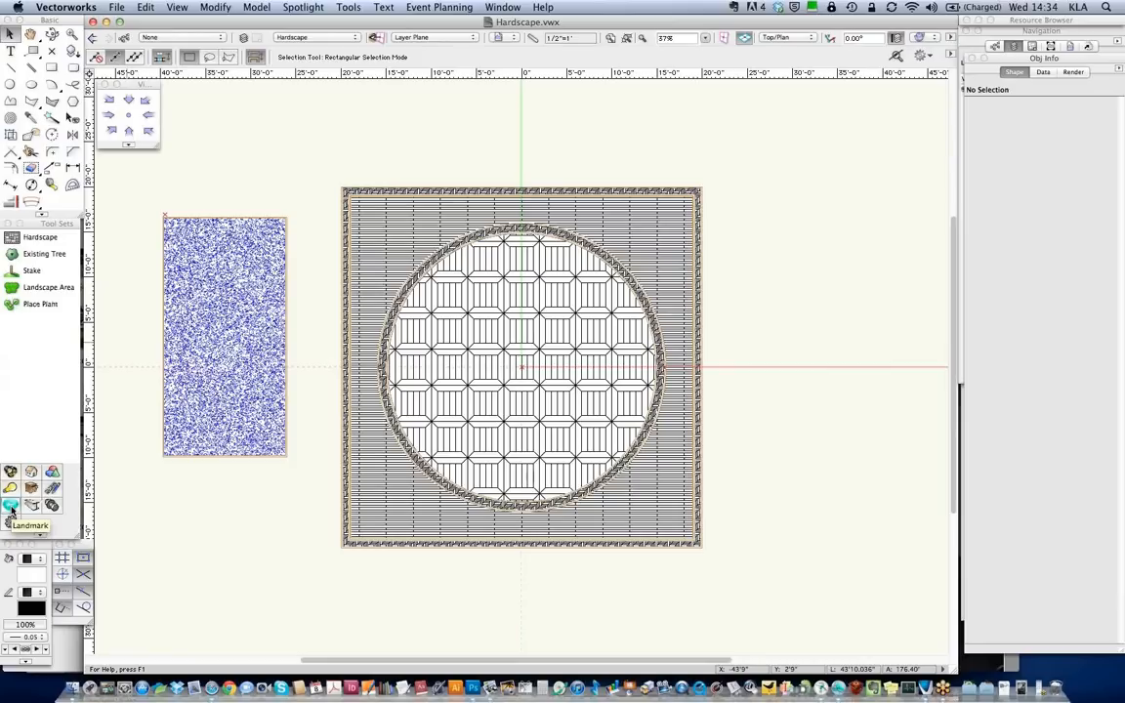
{"action": "left_click", "coordinate": [45, 242]}
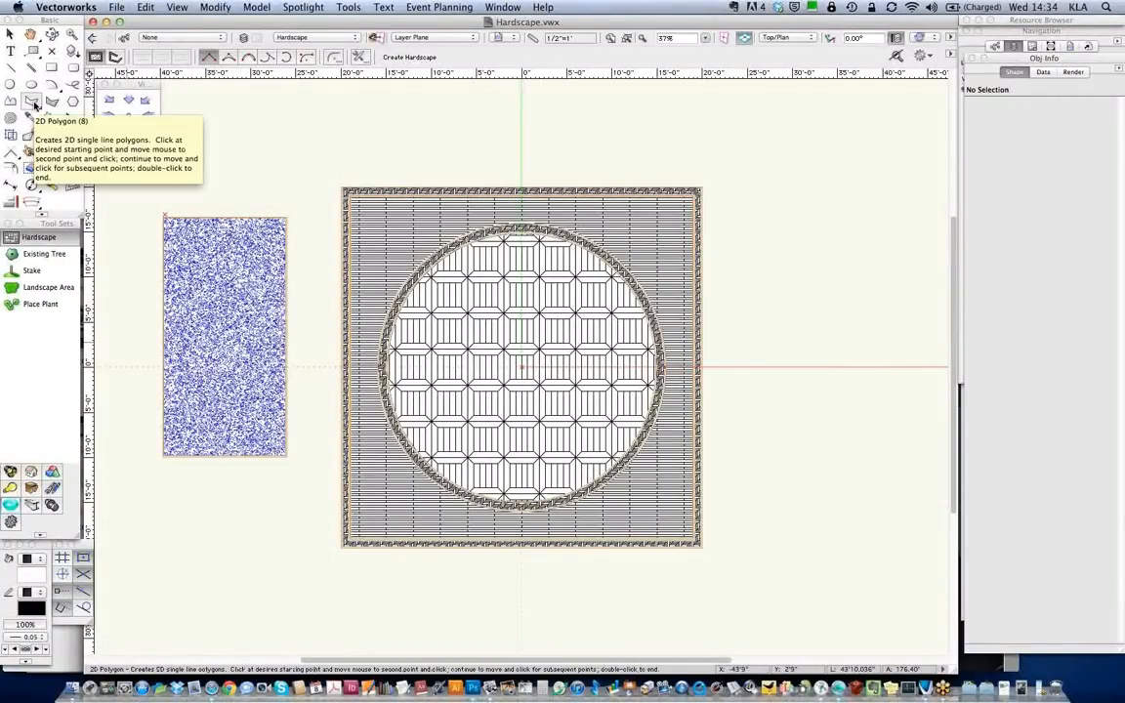
{"action": "left_click", "coordinate": [12, 101]}
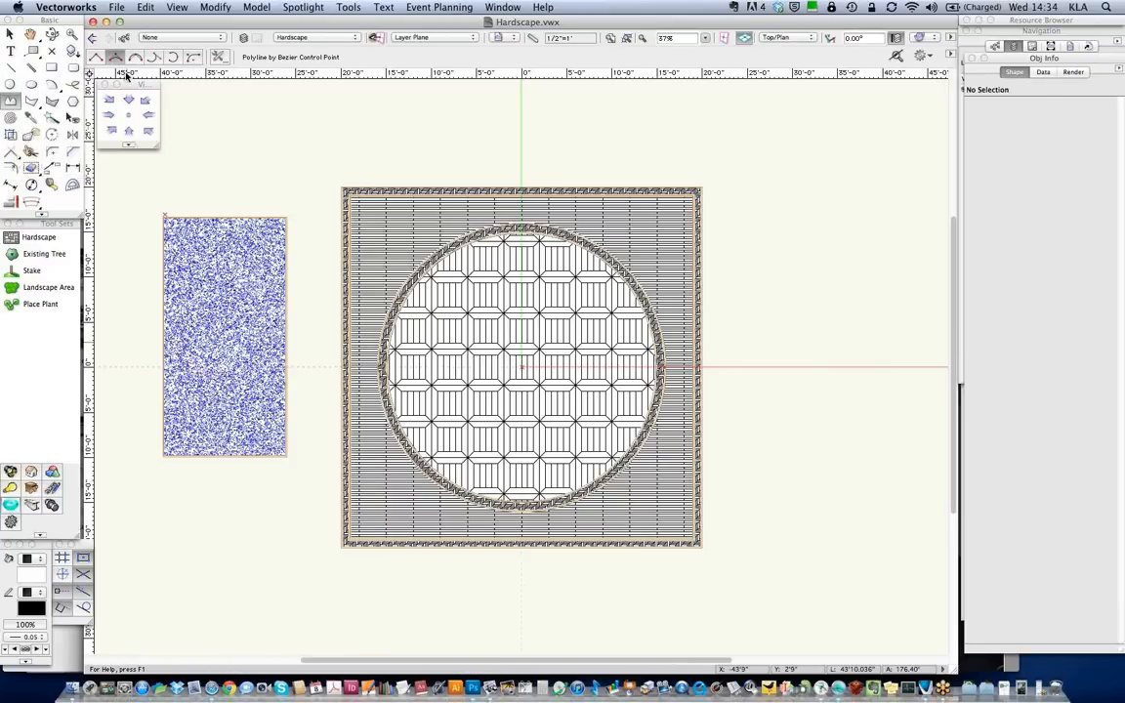
{"action": "key", "text": "u"}
{"action": "key", "text": "u"}
{"action": "key", "text": "u"}
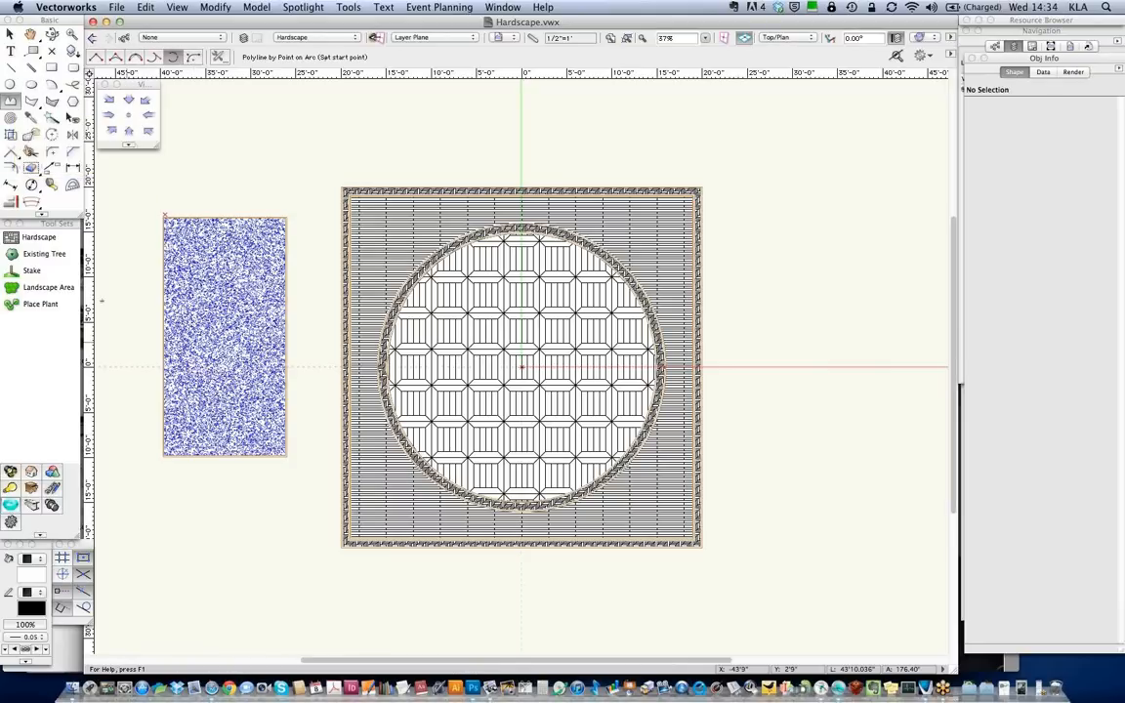
{"action": "left_click", "coordinate": [50, 287]}
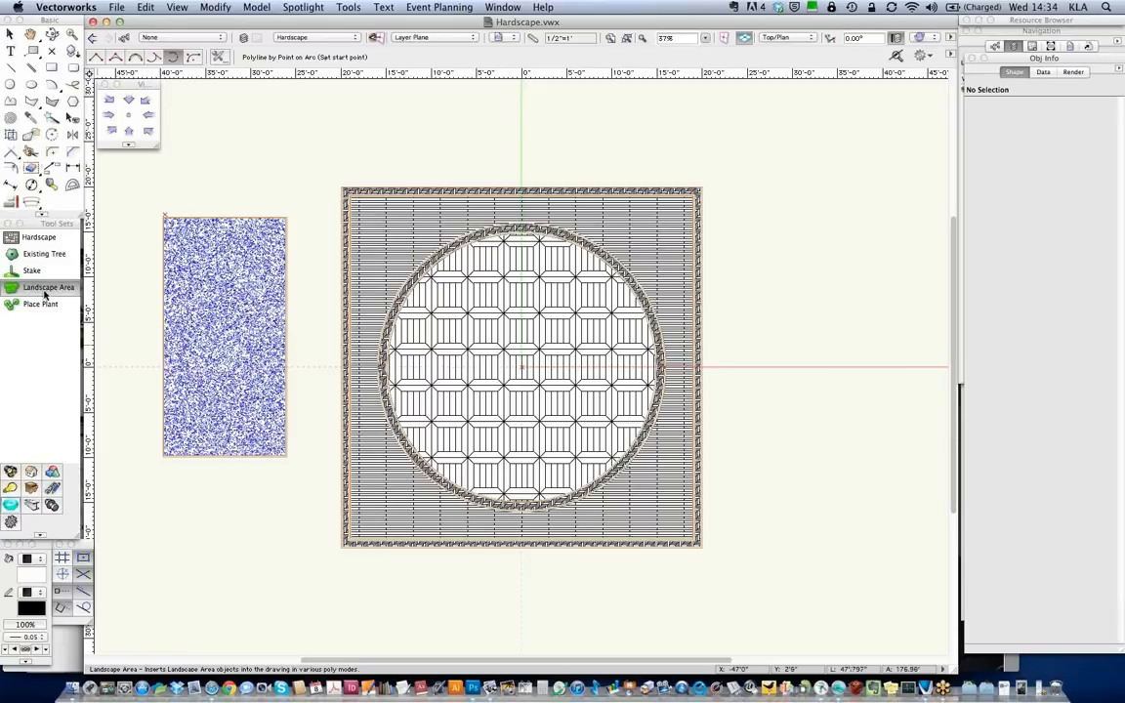
{"action": "left_click", "coordinate": [41, 239]}
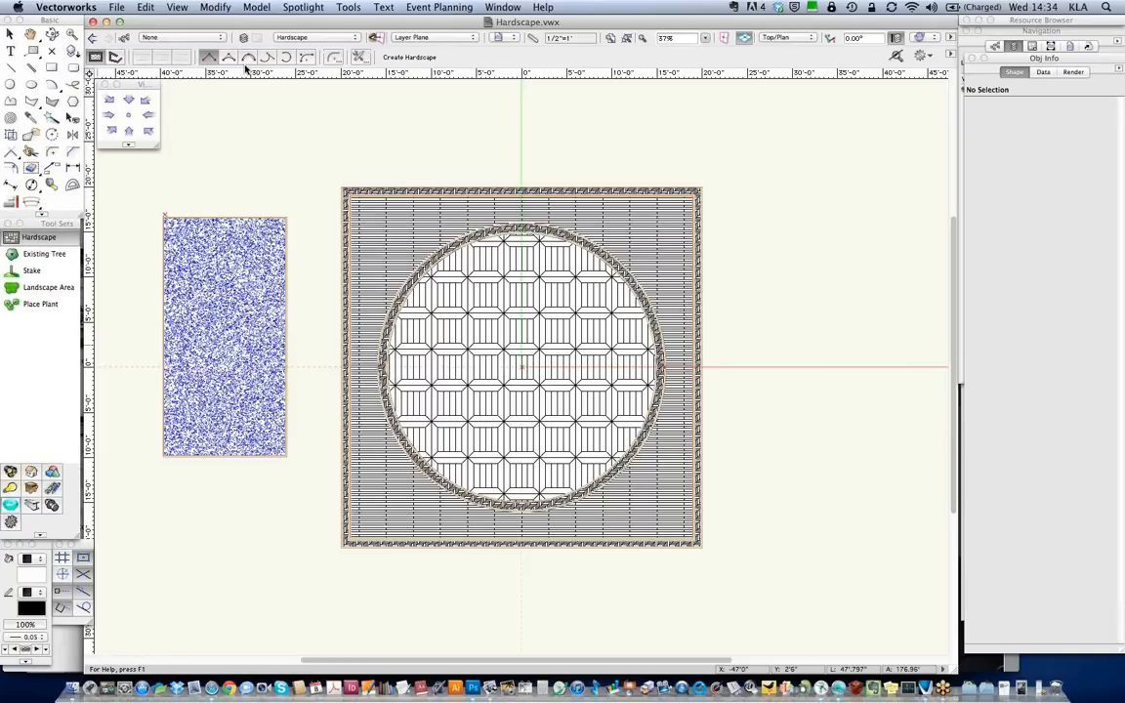
Delete the stippled rectangle beside the square hardscape and draw a new rectangle about 13'11" wide and 29'1" high there
{"action": "key", "text": "x"}
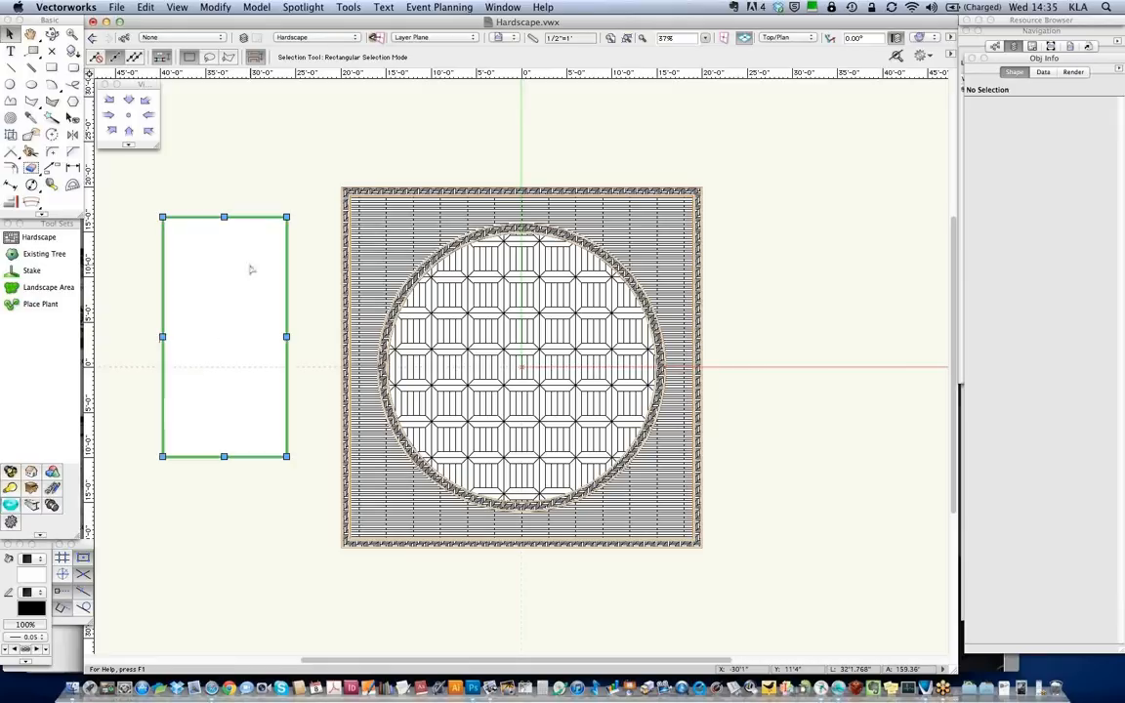
{"action": "left_click", "coordinate": [252, 268]}
{"action": "key", "text": "Delete"}
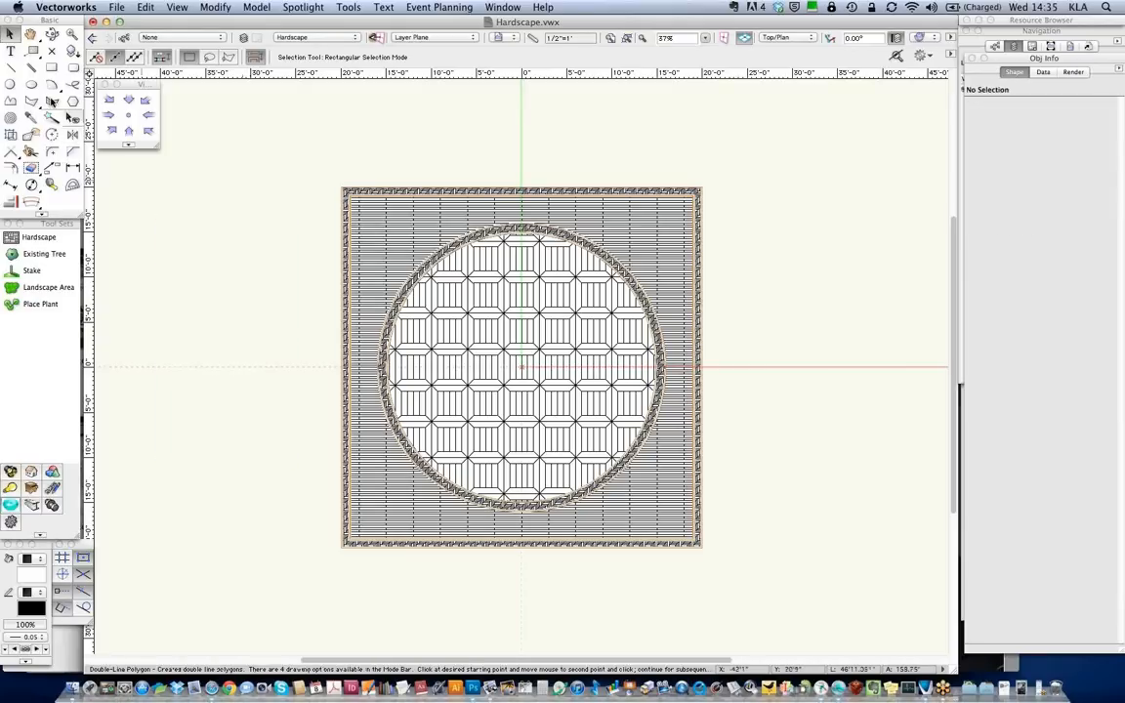
{"action": "left_click", "coordinate": [51, 67]}
{"action": "left_click", "coordinate": [142, 222]}
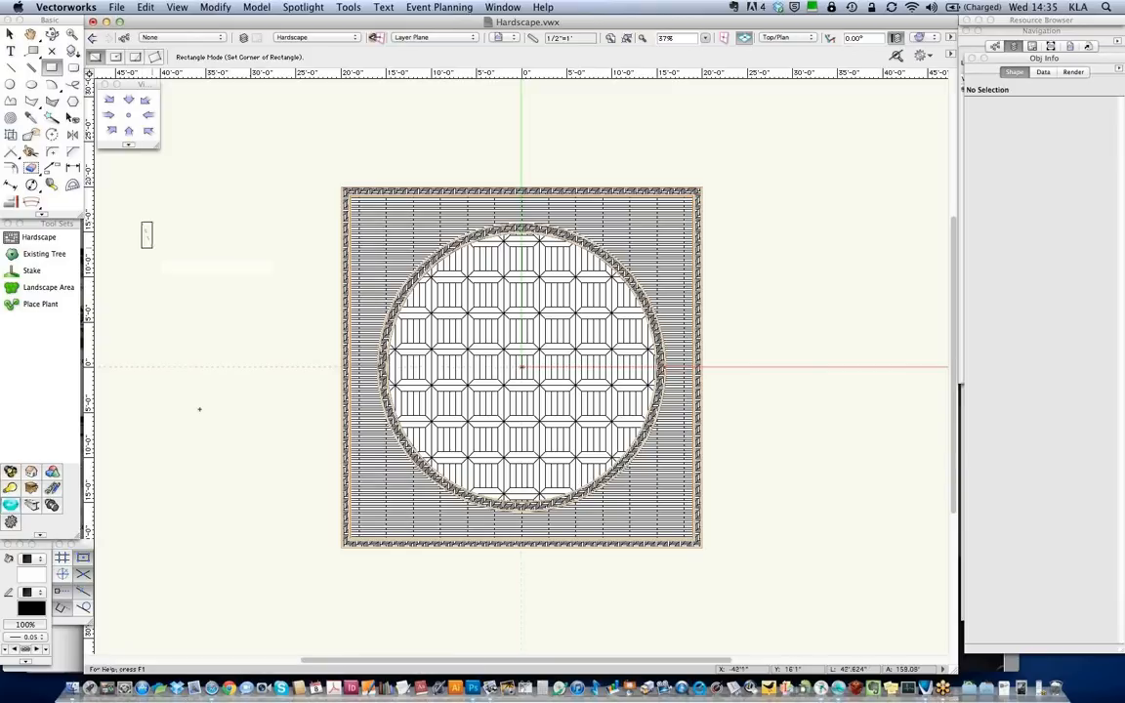
{"action": "left_click", "coordinate": [266, 482]}
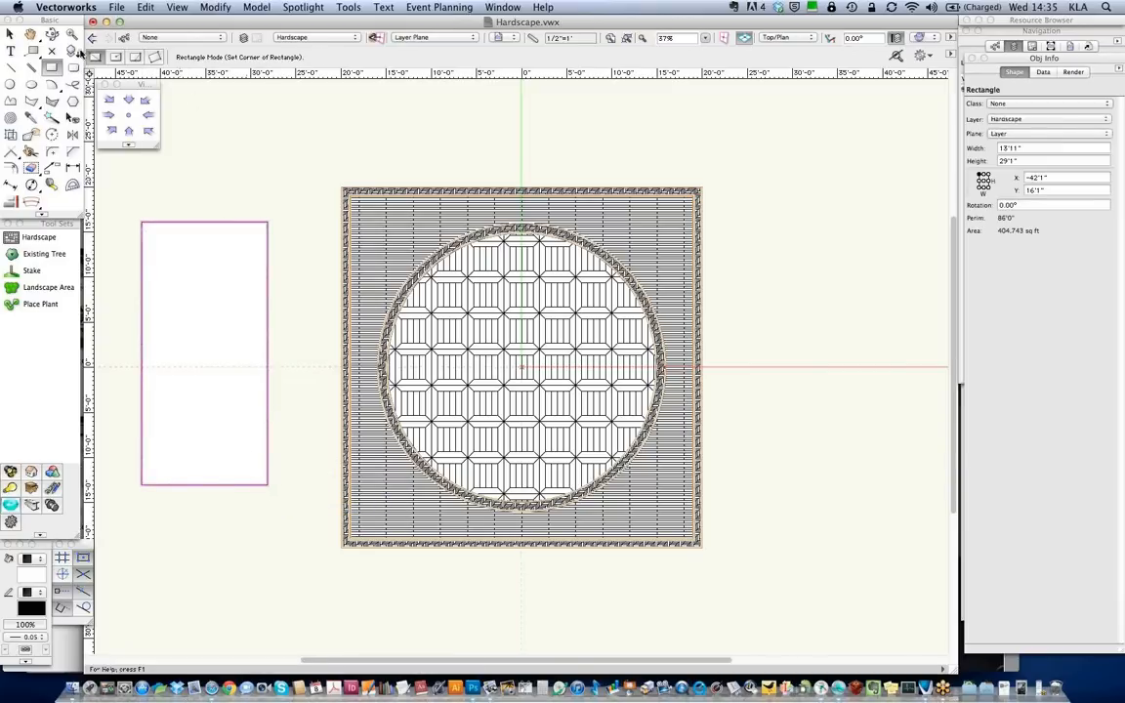
Try to create a Hardscape object from the new rectangle with Objects from Polyline
{"action": "left_click", "coordinate": [216, 7]}
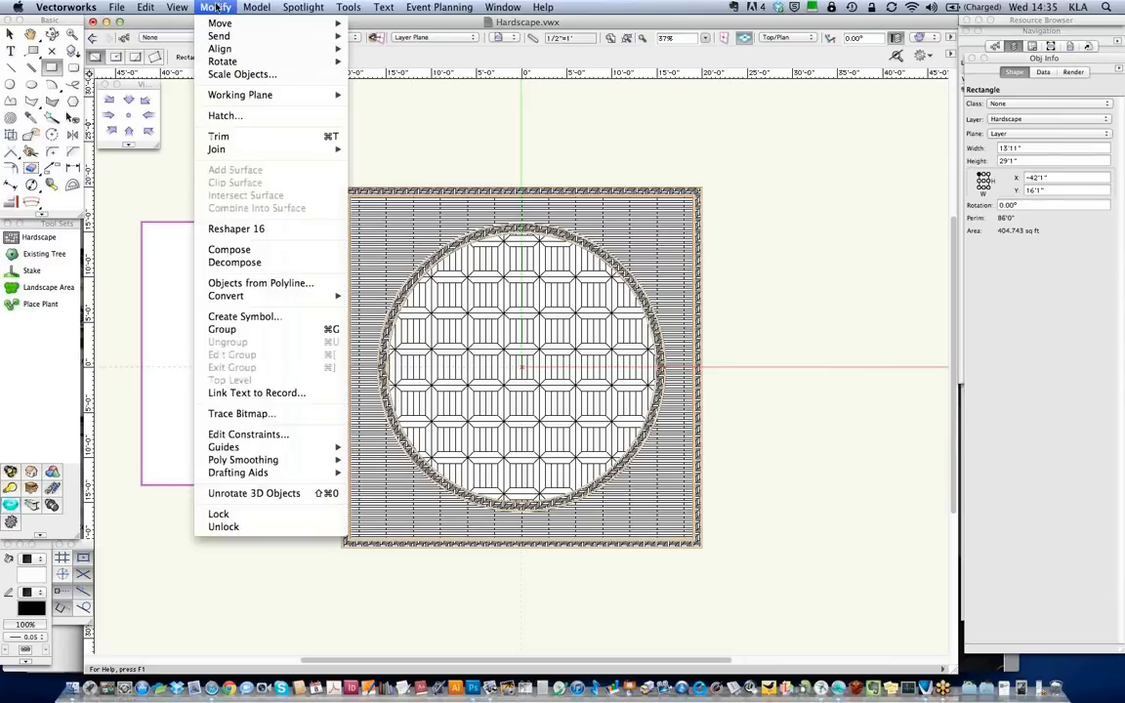
{"action": "left_click", "coordinate": [260, 284]}
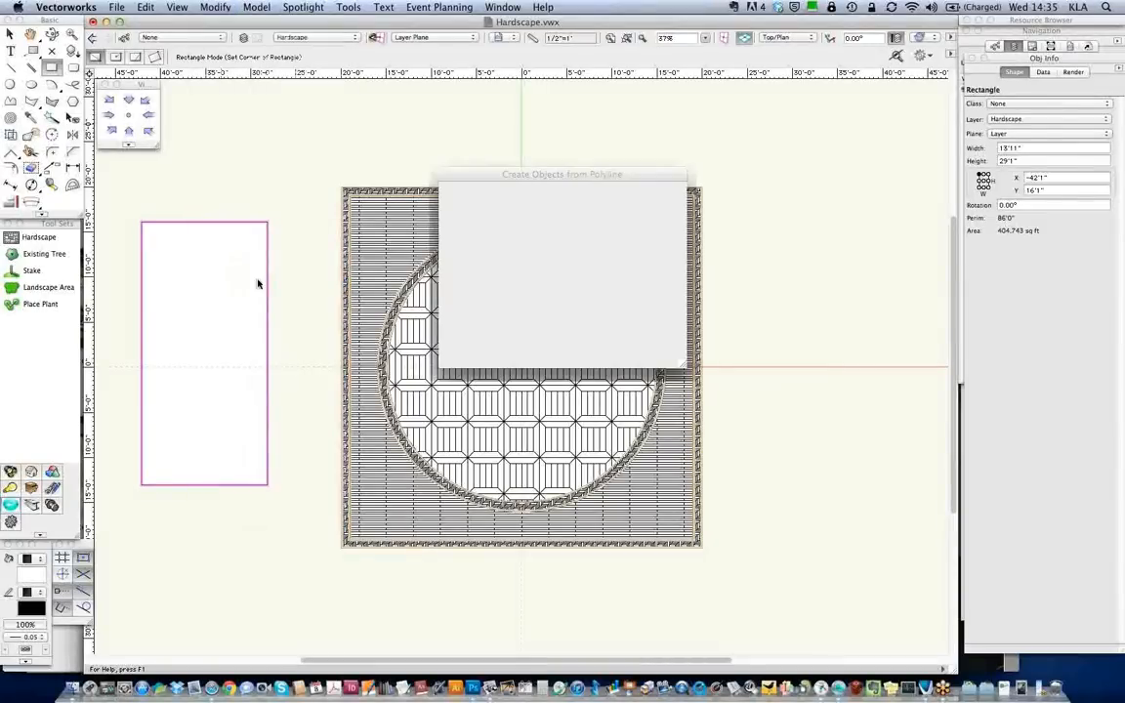
{"action": "left_click", "coordinate": [627, 198]}
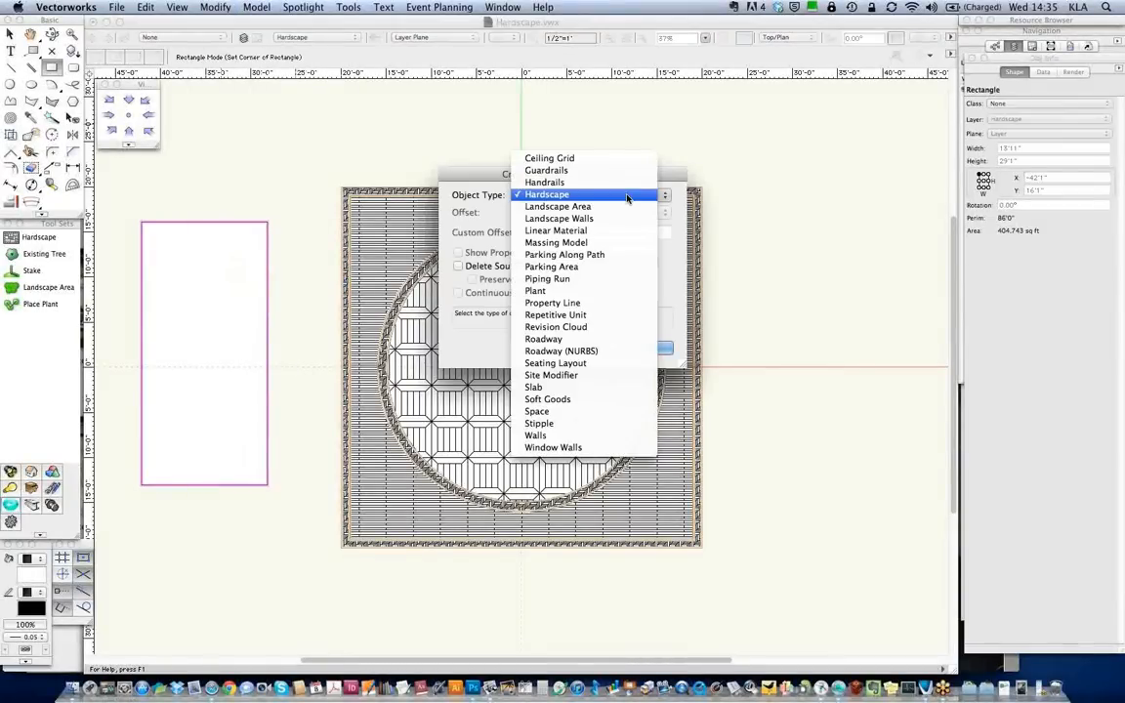
{"action": "left_click", "coordinate": [672, 275]}
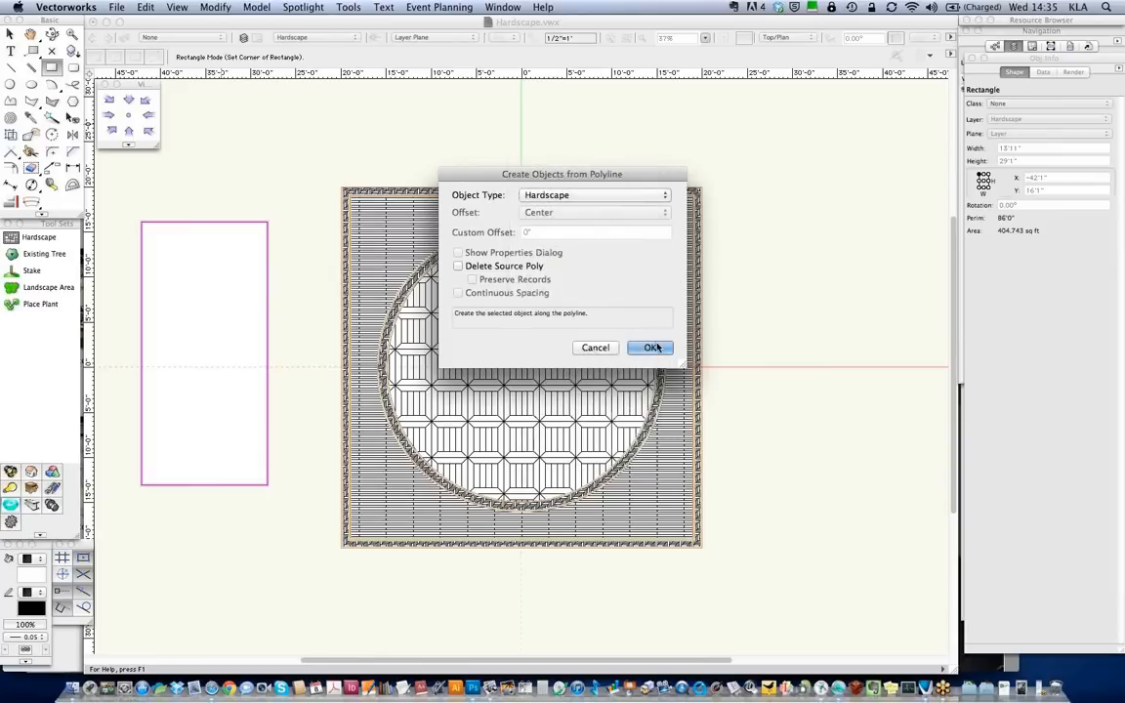
{"action": "left_click", "coordinate": [604, 348]}
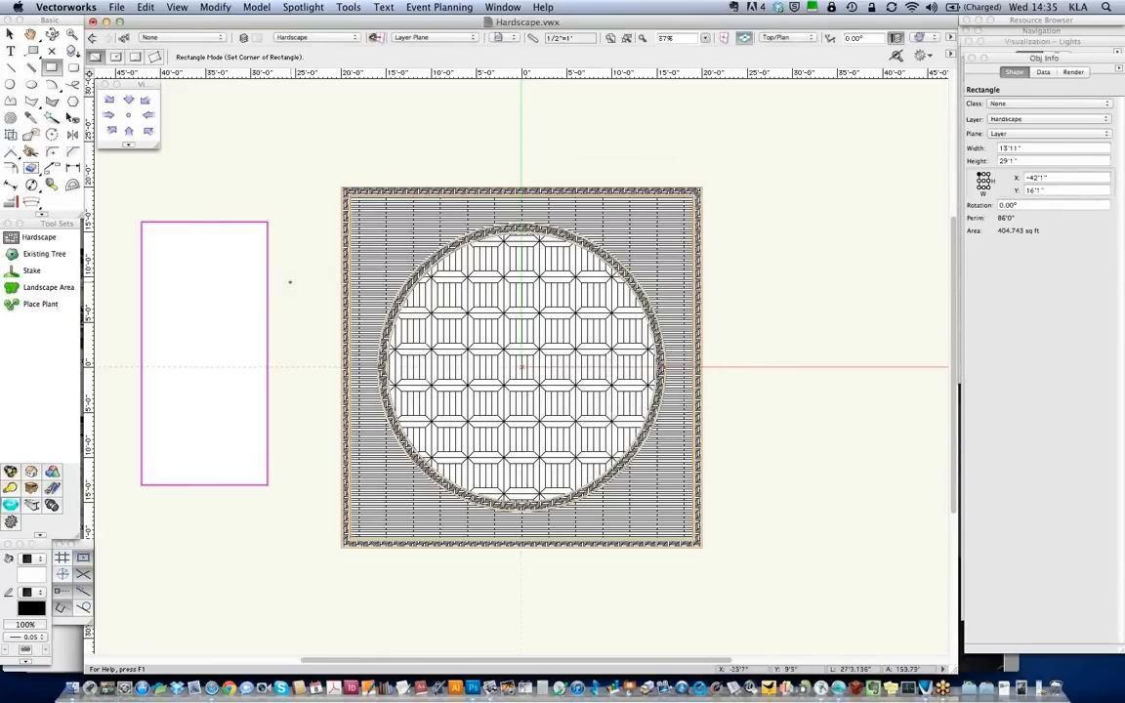
{"action": "key", "text": "x"}
{"action": "right_click", "coordinate": [266, 278]}
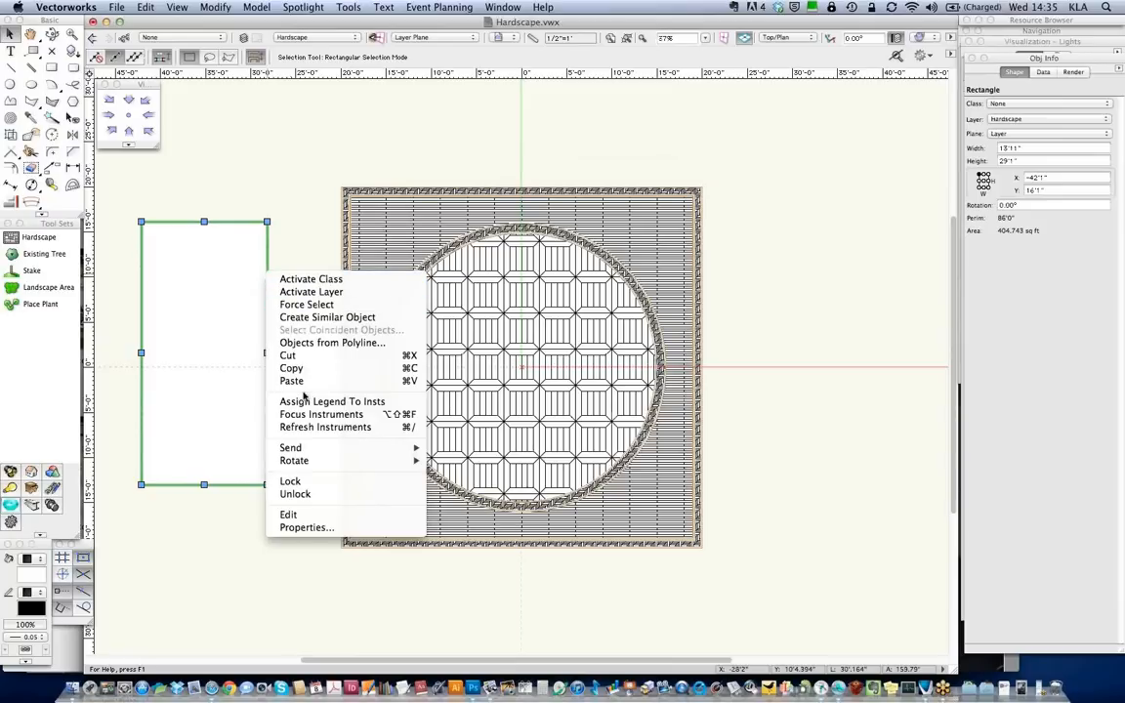
{"action": "left_click", "coordinate": [344, 343]}
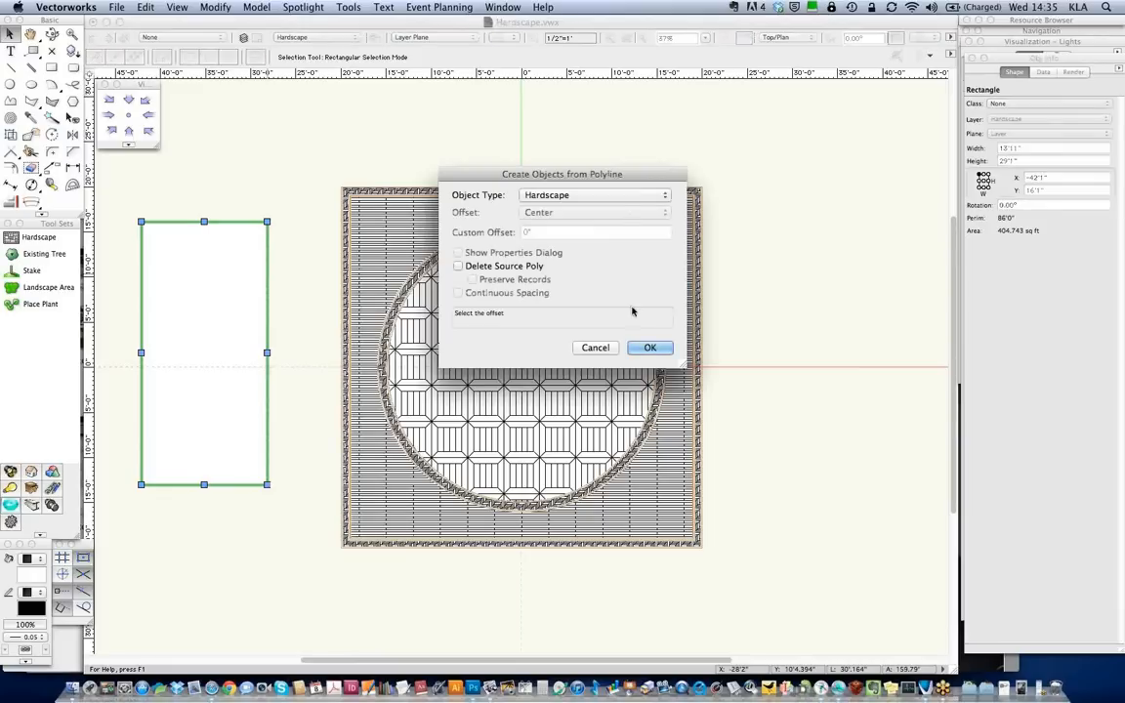
{"action": "left_click", "coordinate": [631, 347]}
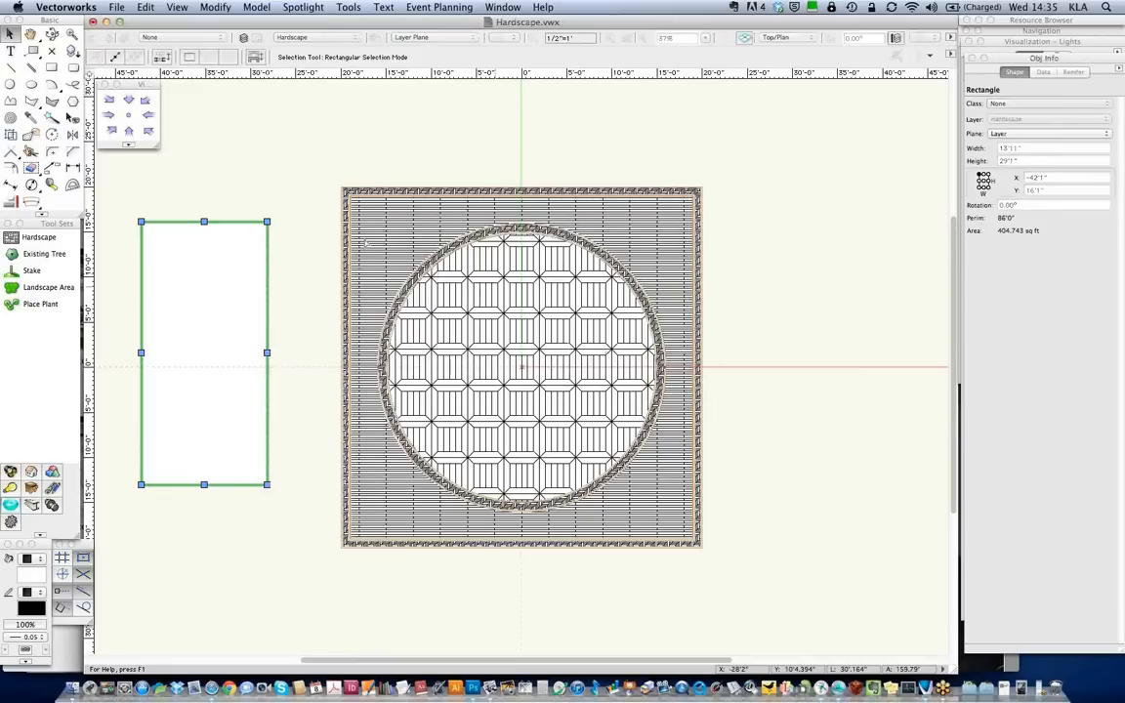
Compare the plan and right isometric views of the hardscapes, and render the isometric view to examine their textures
{"action": "left_click", "coordinate": [148, 131]}
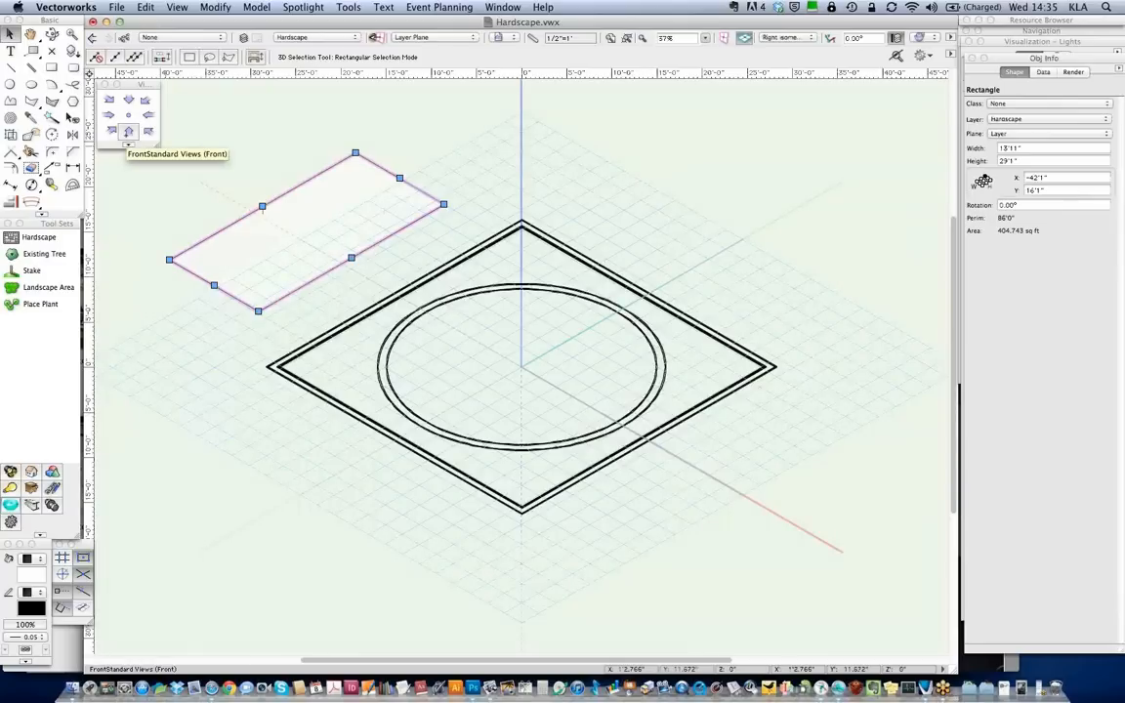
{"action": "left_click", "coordinate": [128, 130]}
{"action": "left_click", "coordinate": [130, 116]}
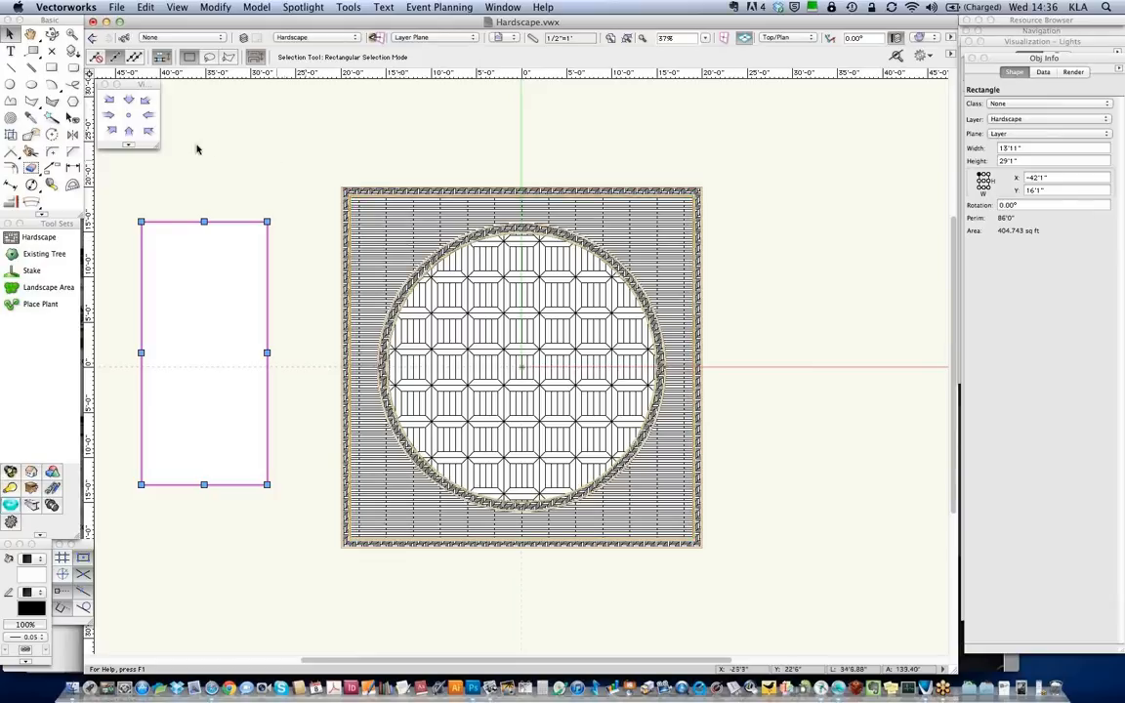
{"action": "left_click", "coordinate": [147, 130]}
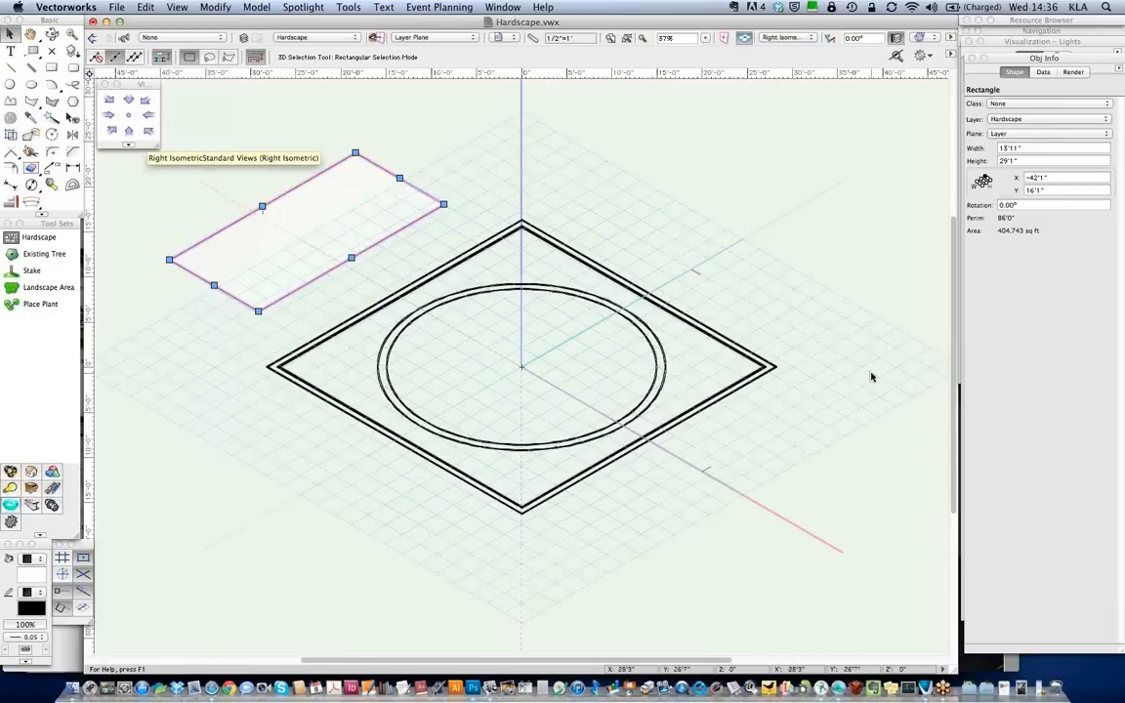
{"action": "key", "text": "super+shift+r"}
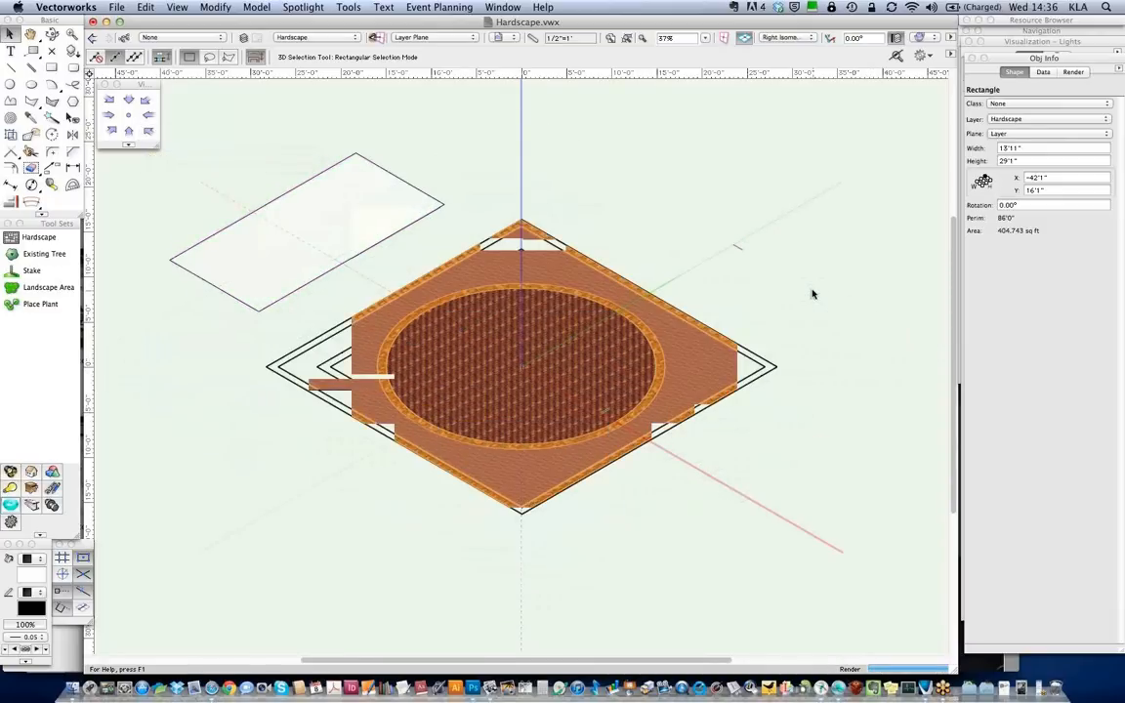
{"action": "left_click", "coordinate": [811, 293]}
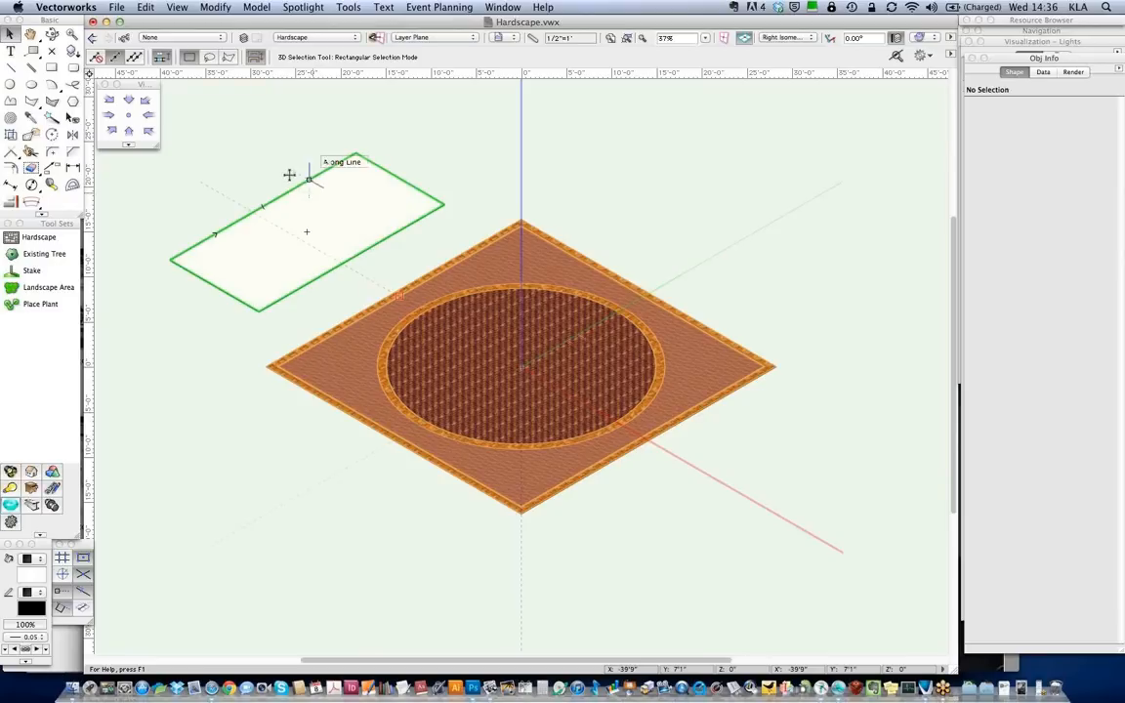
Return to the Top/Plan view and create a Hardscape object from the rectangle with Objects from Polyline
{"action": "key", "text": "super+5"}
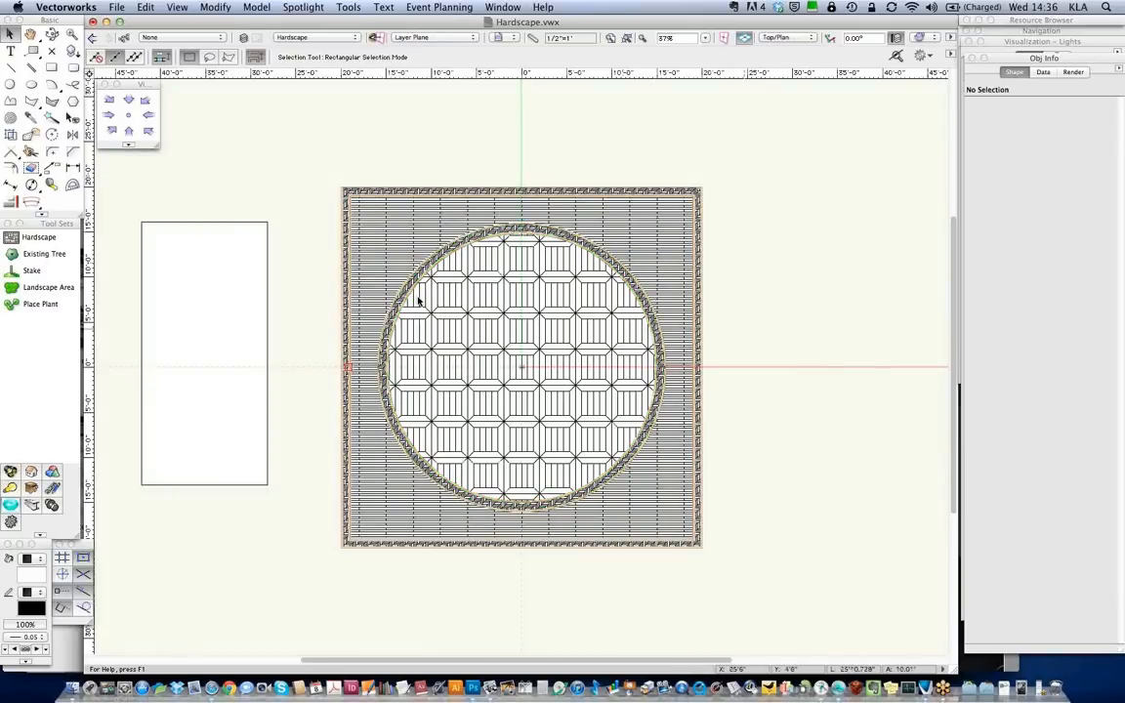
{"action": "left_click", "coordinate": [268, 311]}
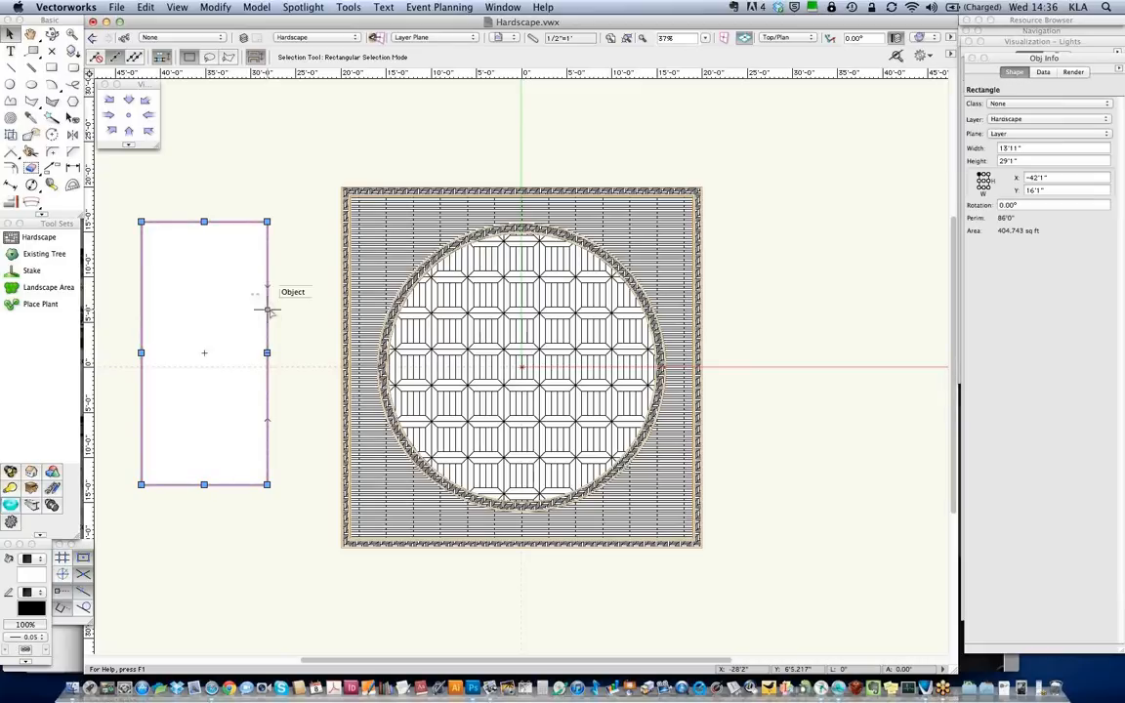
{"action": "right_click", "coordinate": [271, 312]}
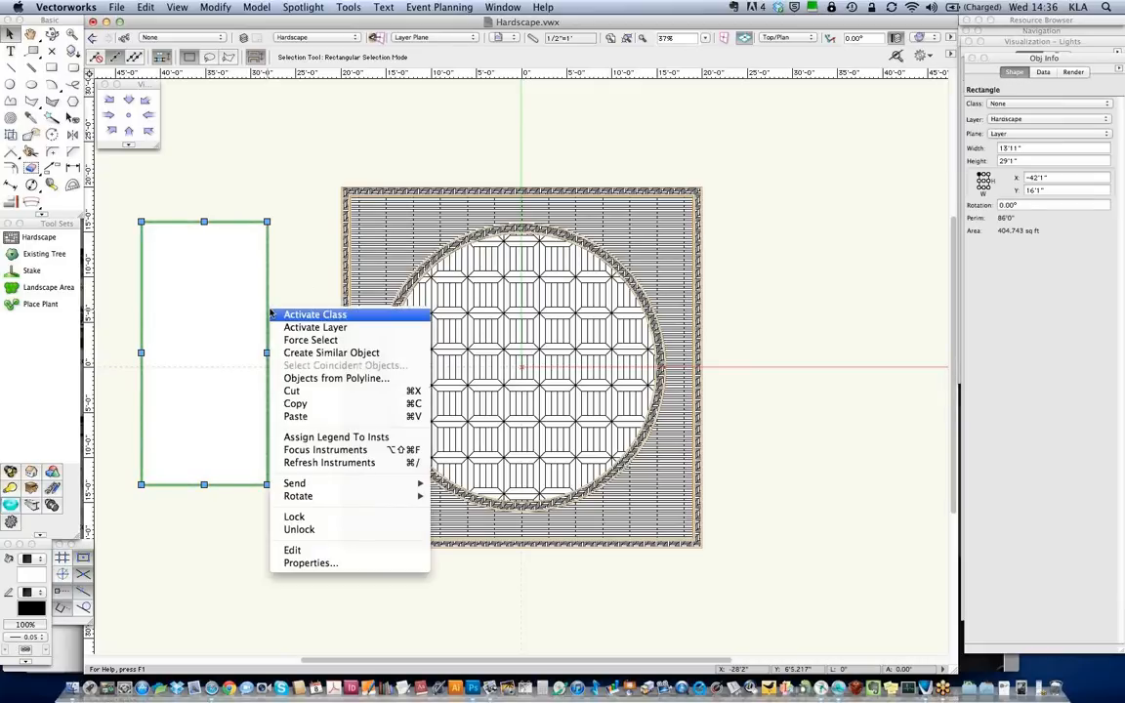
{"action": "left_click", "coordinate": [308, 379]}
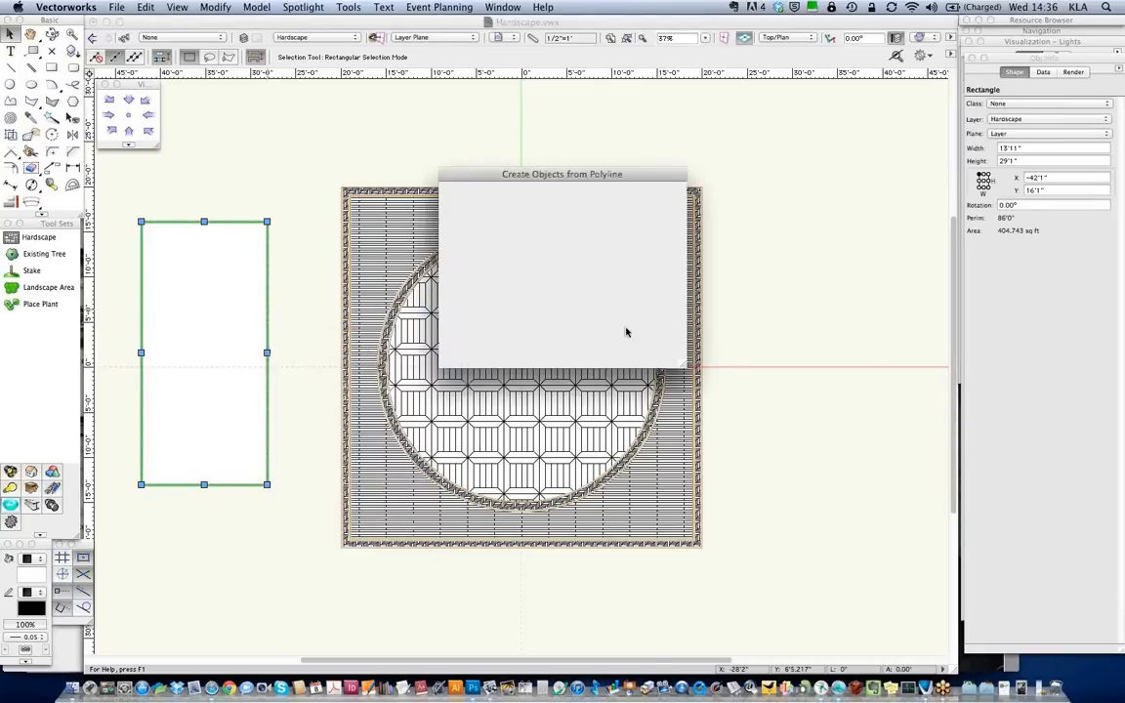
{"action": "left_click", "coordinate": [650, 346]}
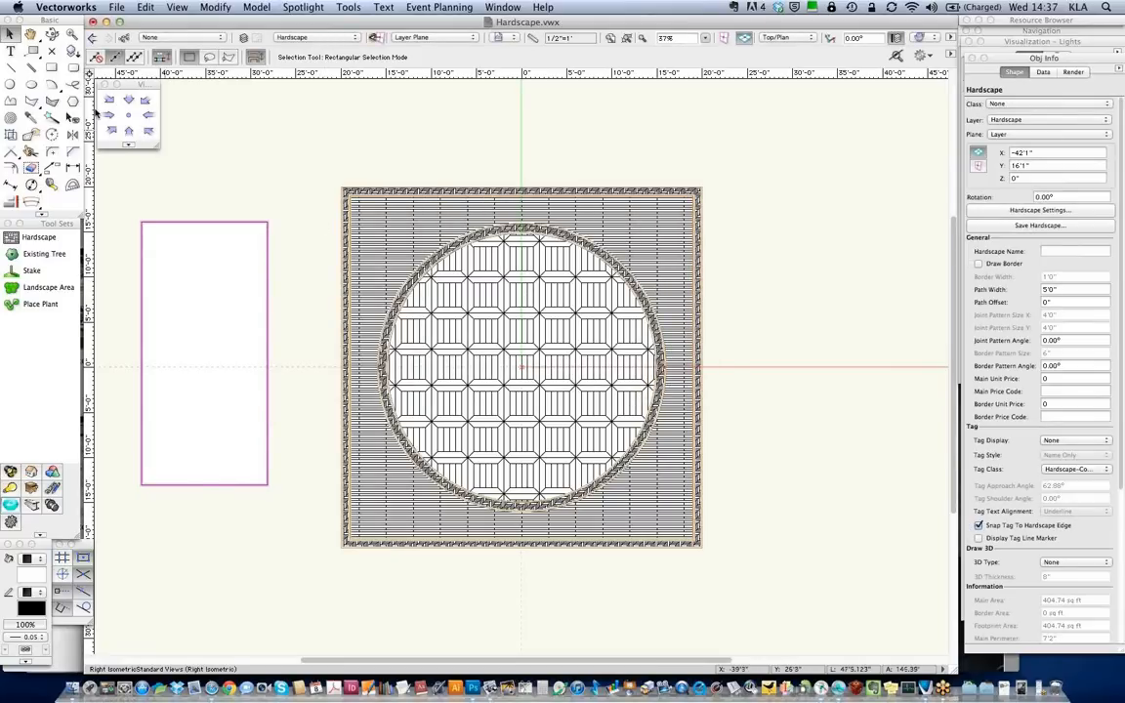
Copy the circular hardscape's plug-in parameters to the rectangular hardscape with the Eyedropper, and make all its attributes by class in right isometric view
{"action": "left_click", "coordinate": [31, 118]}
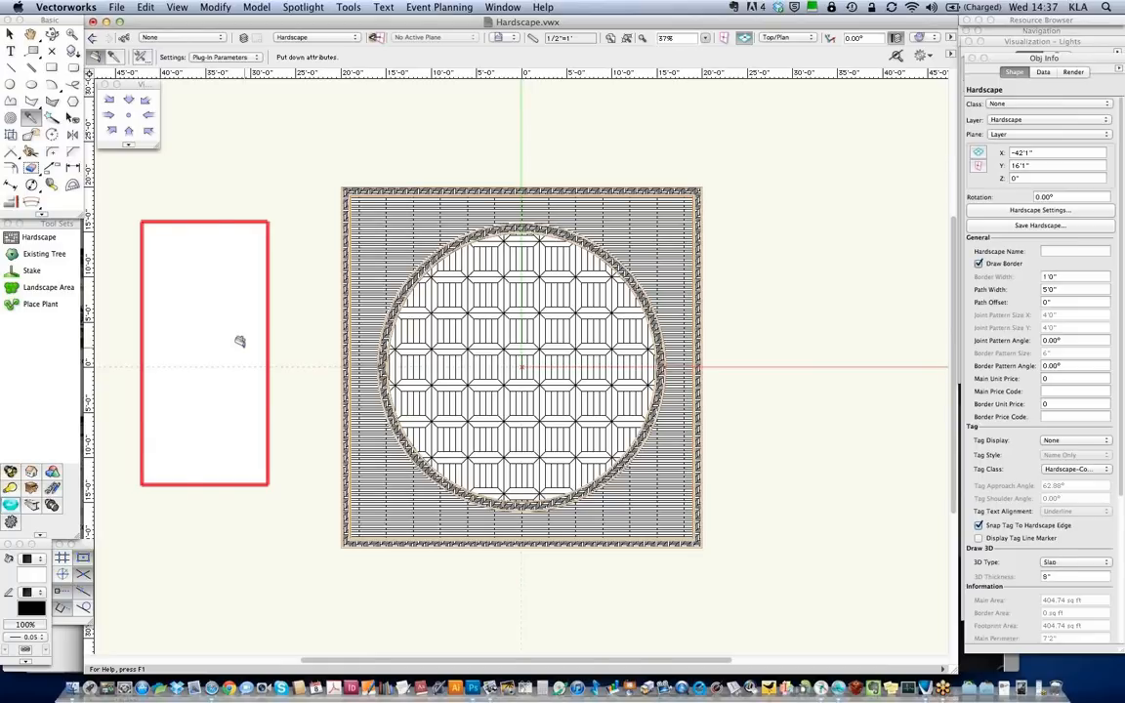
{"action": "left_click", "coordinate": [239, 341], "text": "alt"}
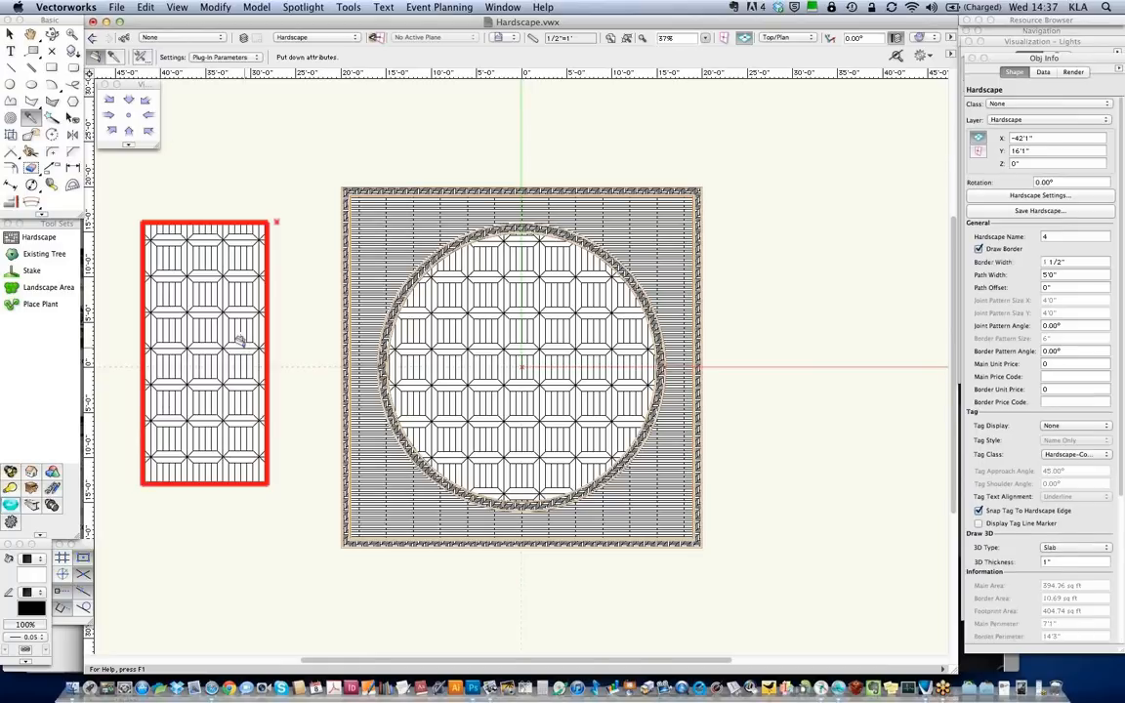
{"action": "left_click", "coordinate": [151, 134]}
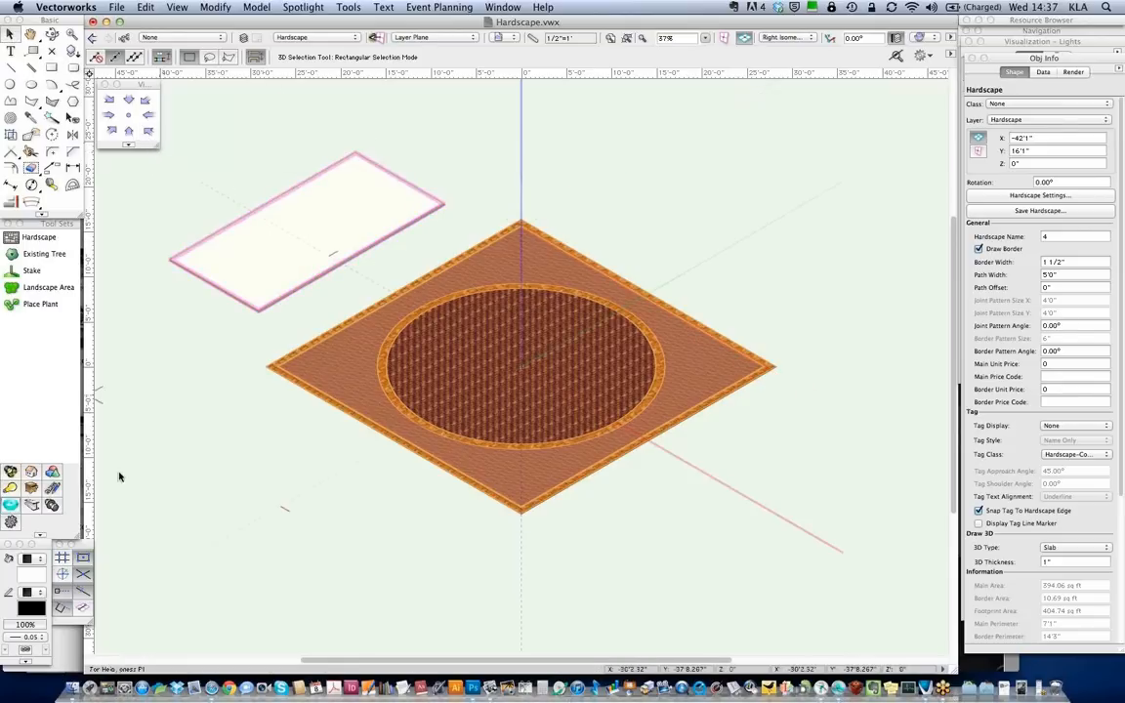
{"action": "left_click", "coordinate": [26, 651]}
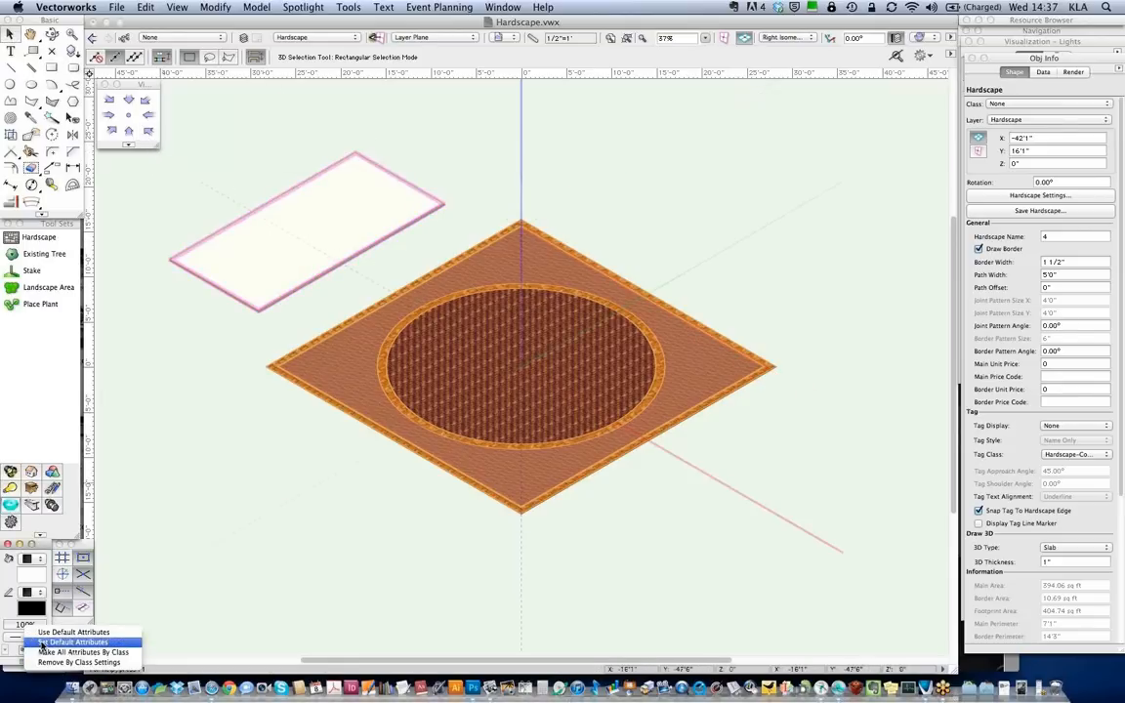
{"action": "left_click", "coordinate": [50, 653]}
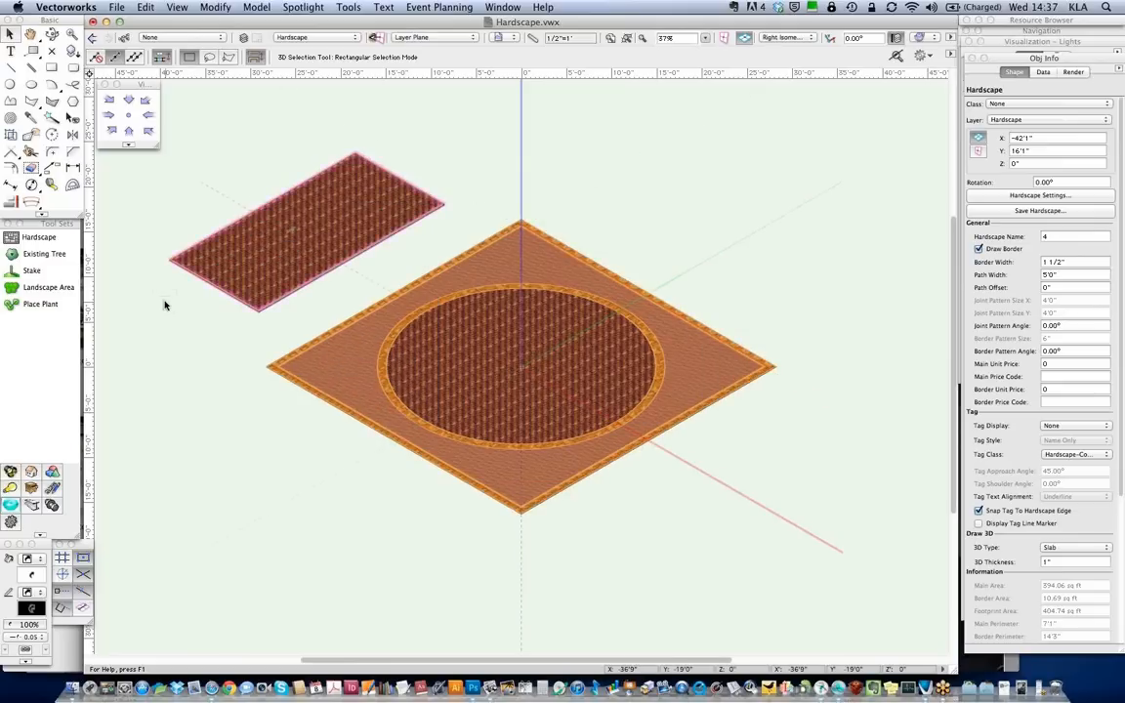
{"action": "left_click", "coordinate": [208, 341]}
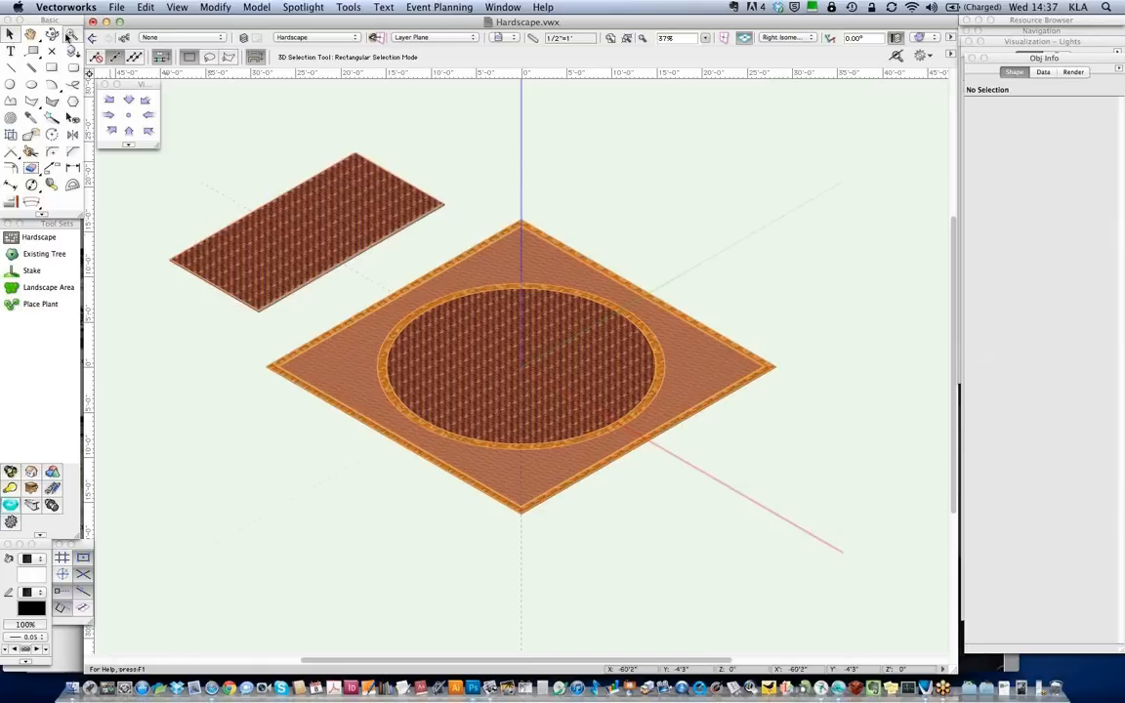
Zoom in on the near corner of the rectangular hardscape to examine its rendered surface and edge textures
{"action": "left_click", "coordinate": [71, 35]}
{"action": "left_click_drag", "start_coordinate": [242, 299], "coordinate": [270, 317]}
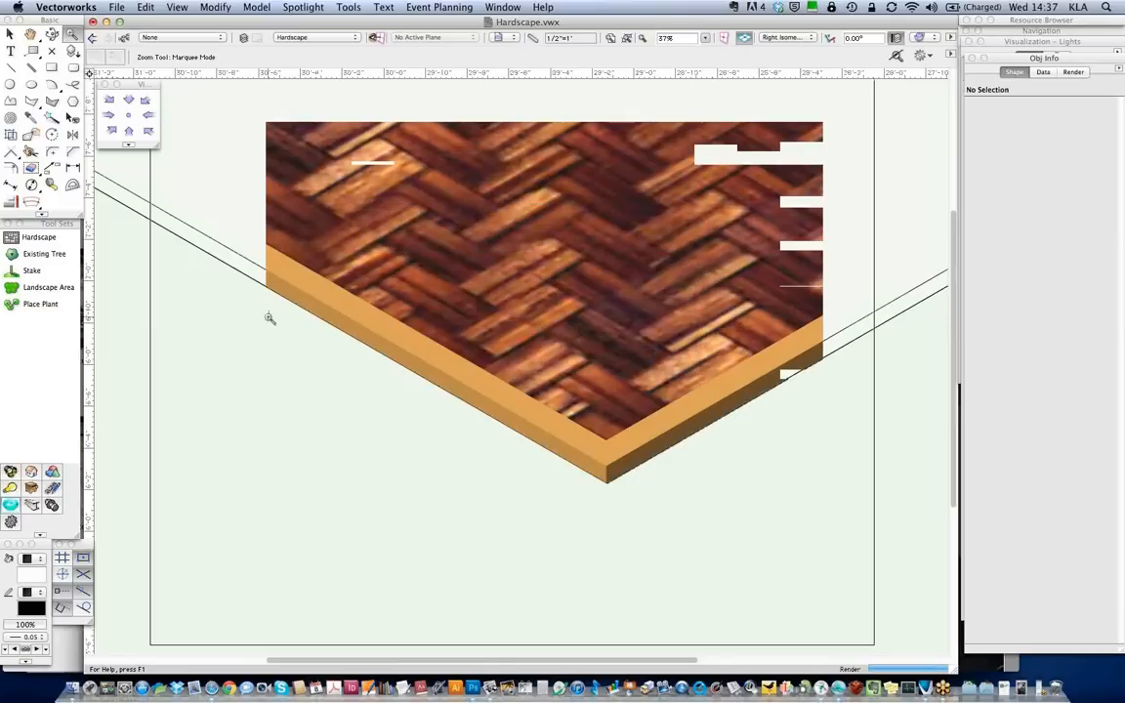
{"action": "left_click", "coordinate": [8, 34]}
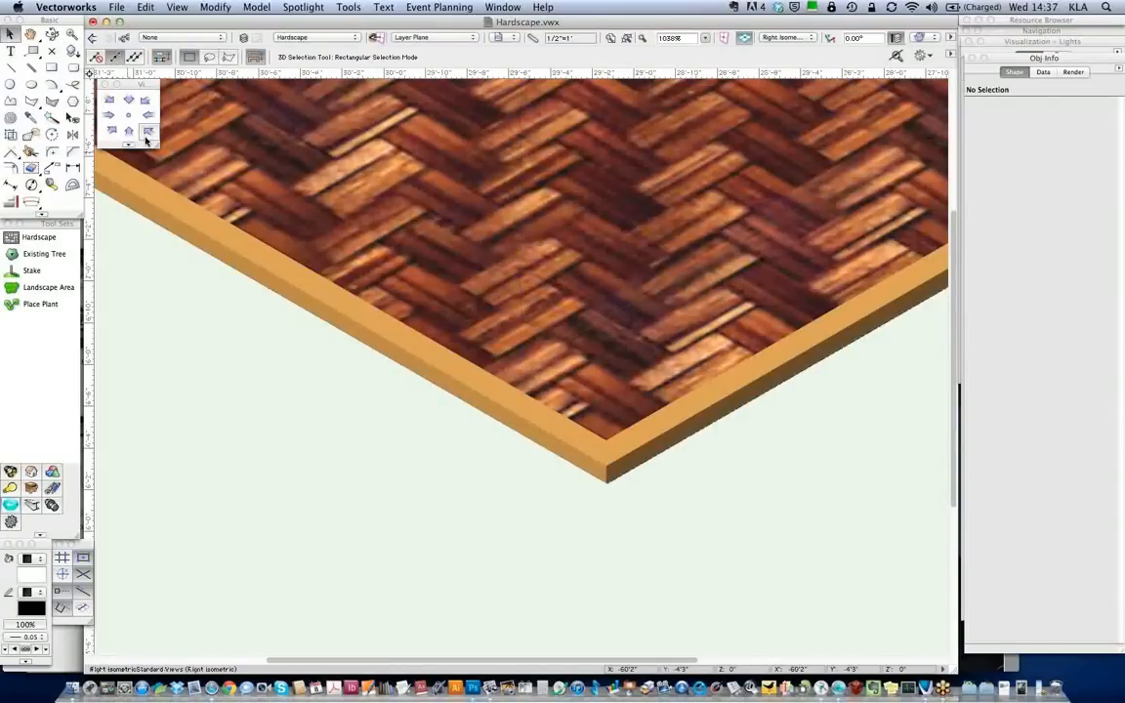
Return to the Top/Plan view and draw a rectangle about 7'4" by 16'3" inside the rectangular hardscape
{"action": "key", "text": "super+6"}
{"action": "key", "text": "F5"}
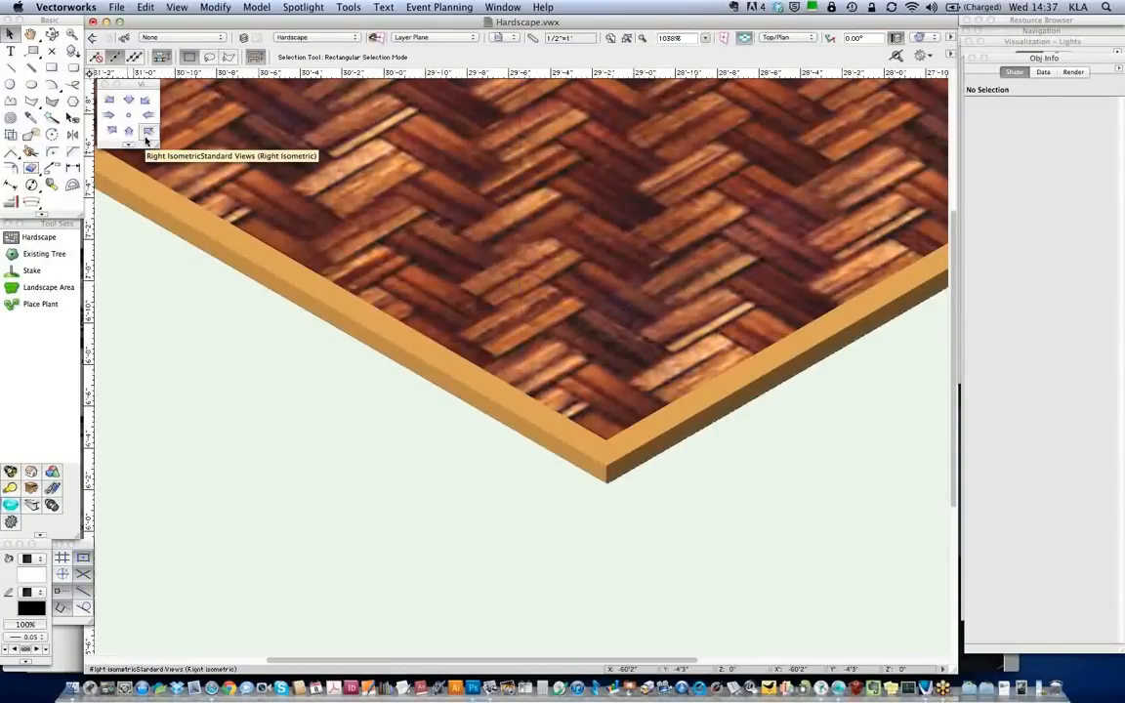
{"action": "key", "text": "super+6"}
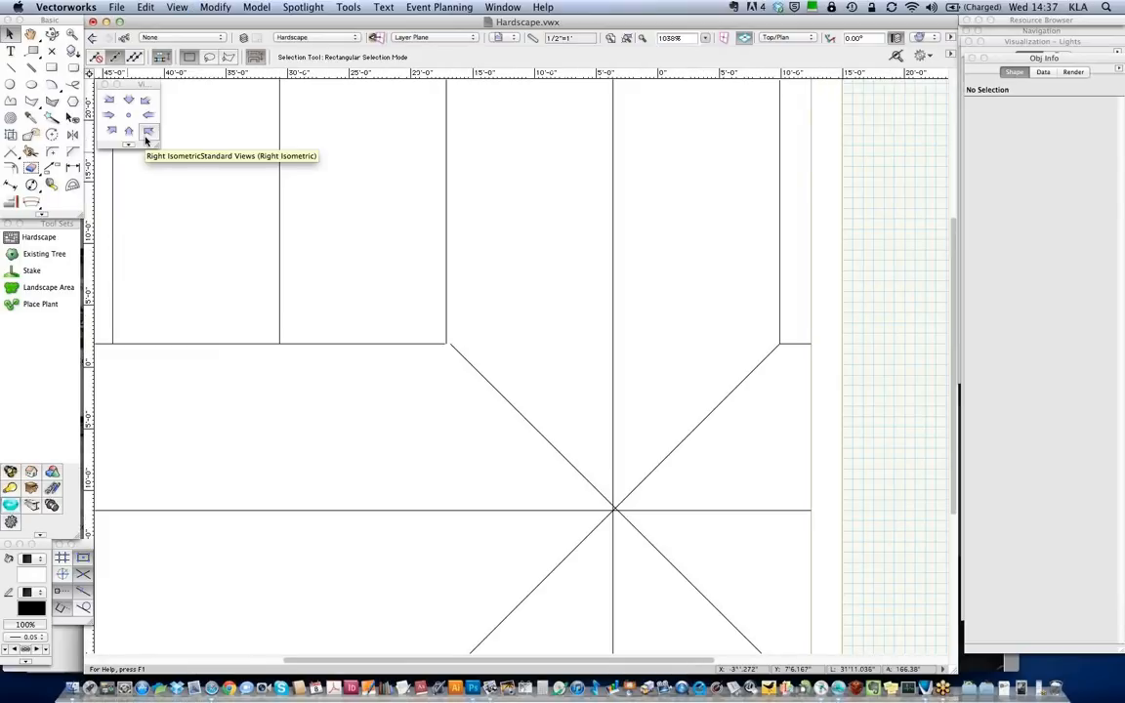
{"action": "key", "text": "4"}
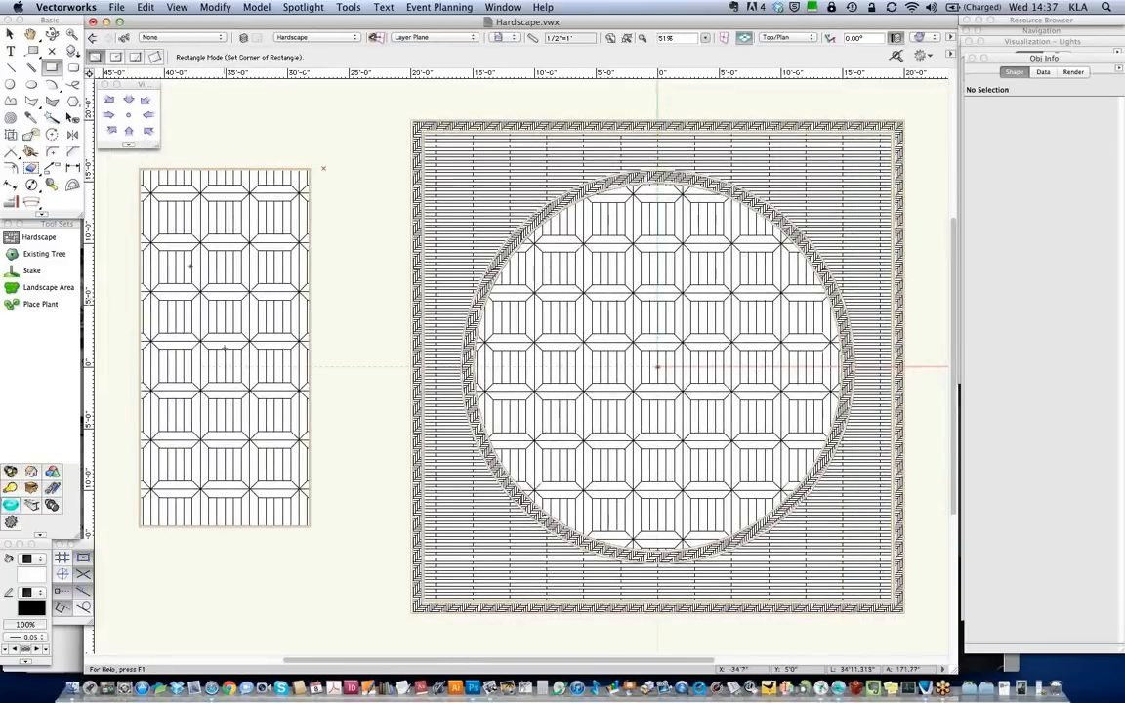
{"action": "left_click", "coordinate": [178, 258]}
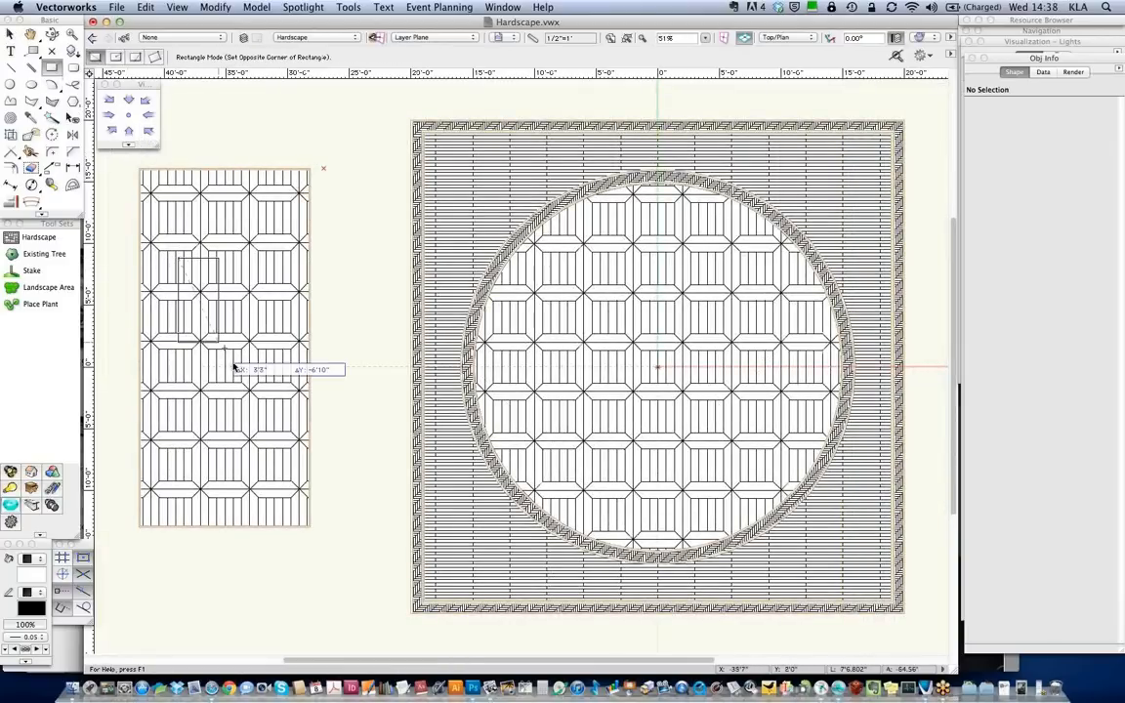
{"action": "left_click", "coordinate": [271, 457]}
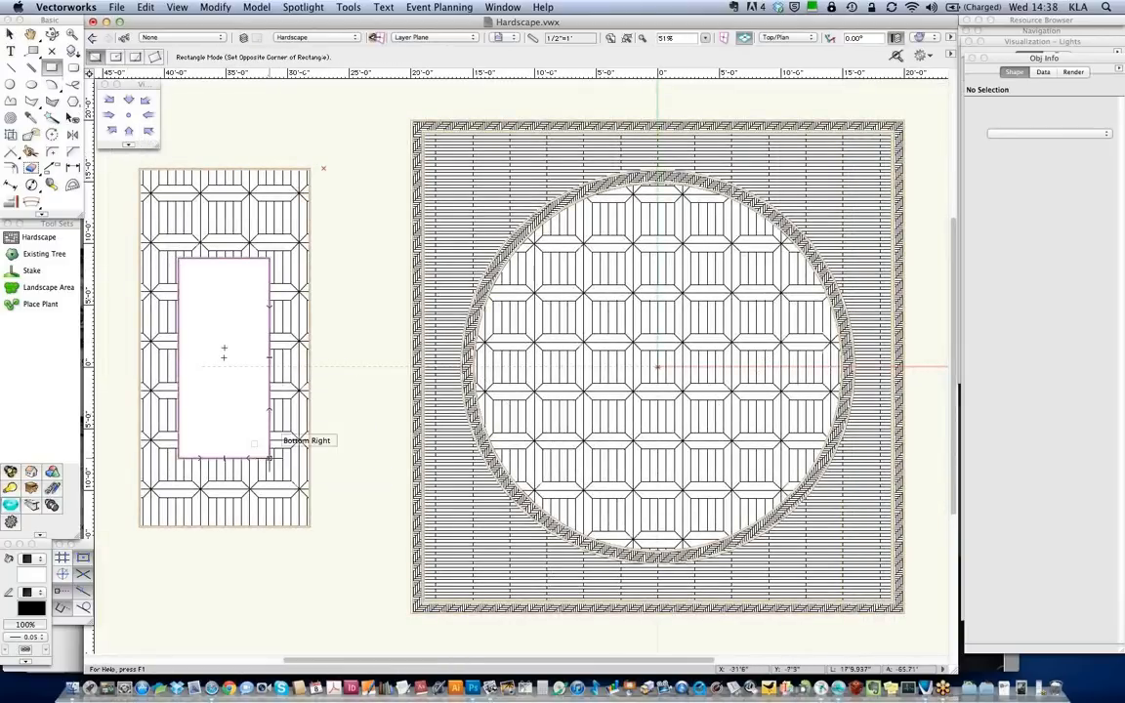
Cut the new rectangle out of the surrounding rectangular hardscape with Clip Surface
{"action": "left_click", "coordinate": [11, 33]}
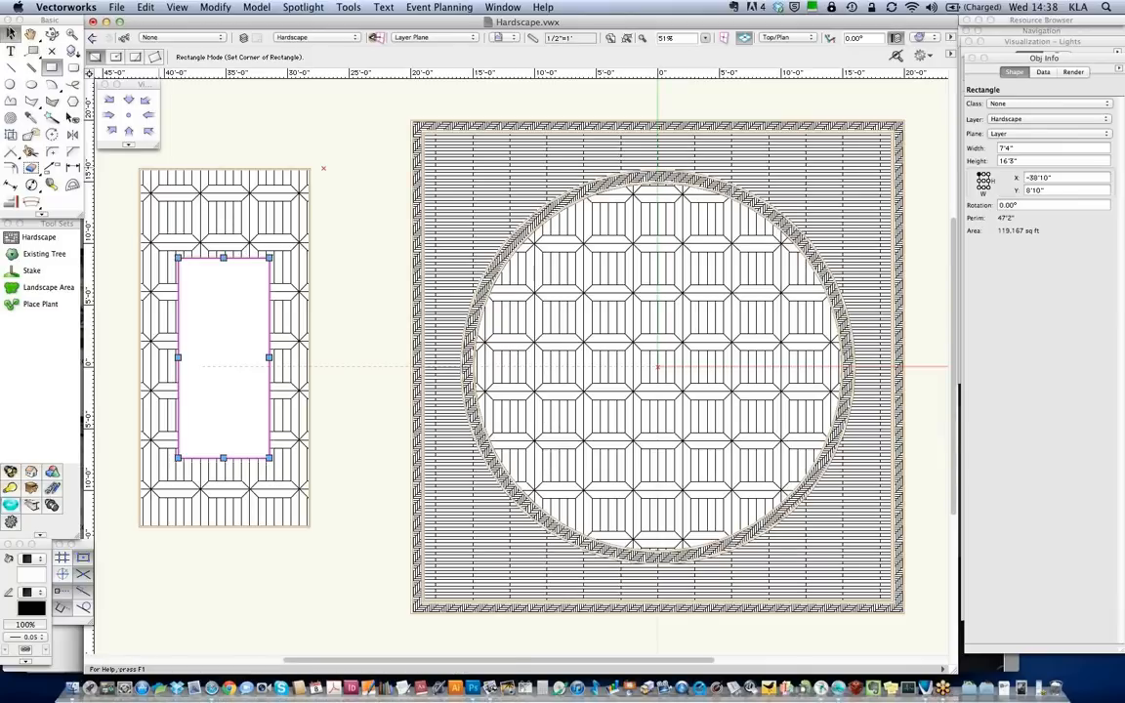
{"action": "left_click", "coordinate": [226, 169]}
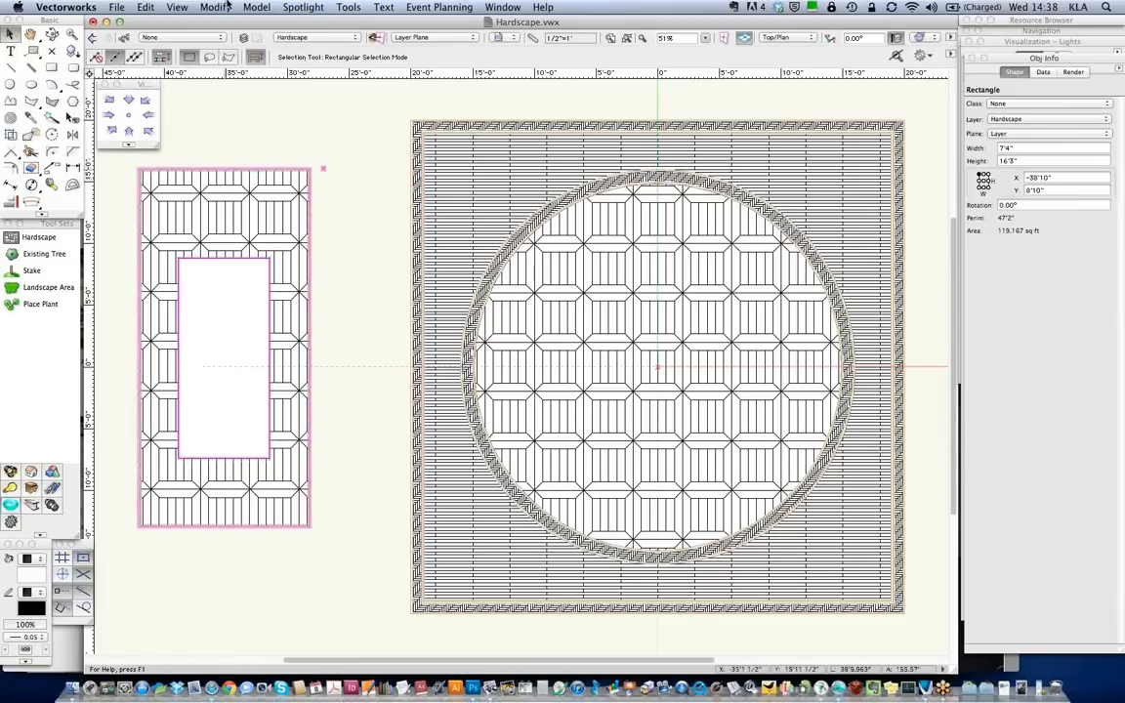
{"action": "left_click", "coordinate": [216, 7]}
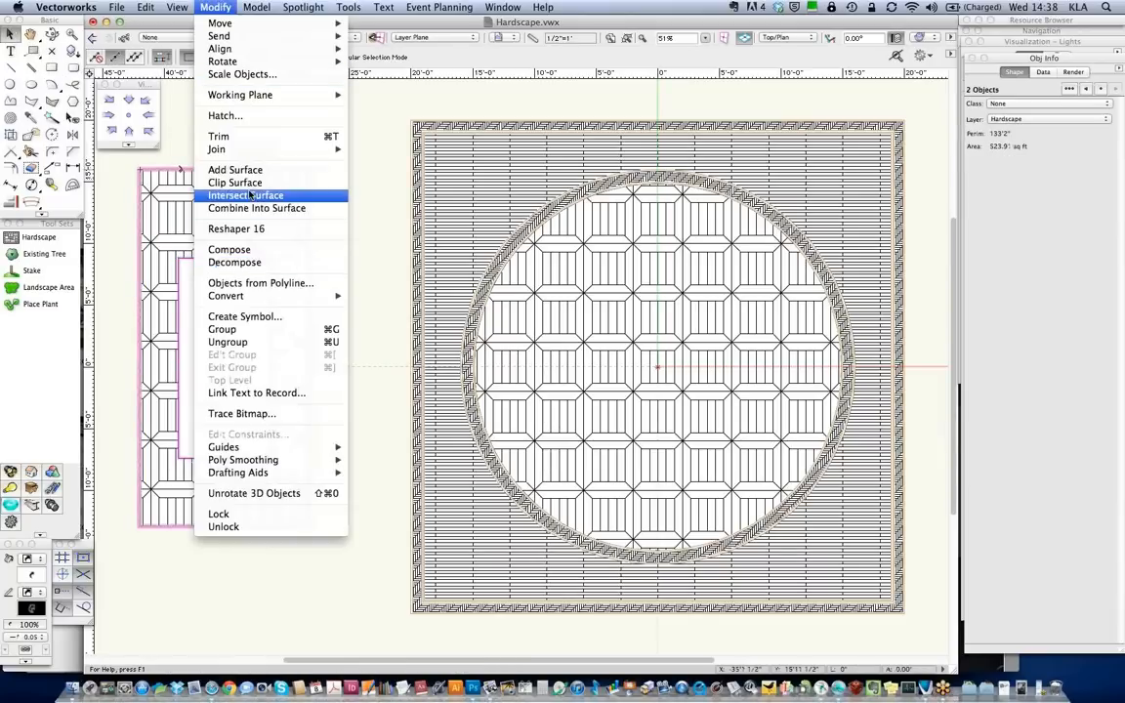
{"action": "left_click", "coordinate": [249, 184]}
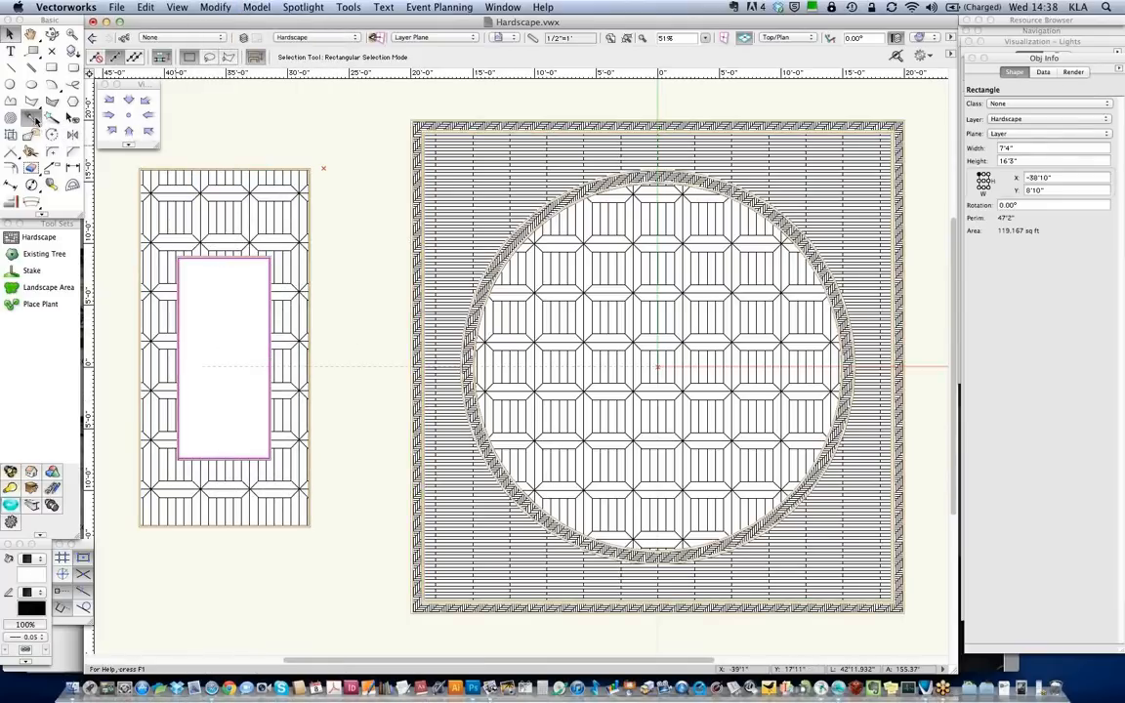
Try to copy the square hardscape's plug-in parameters to the plain inner rectangle with the Eyedropper
{"action": "left_click", "coordinate": [32, 118]}
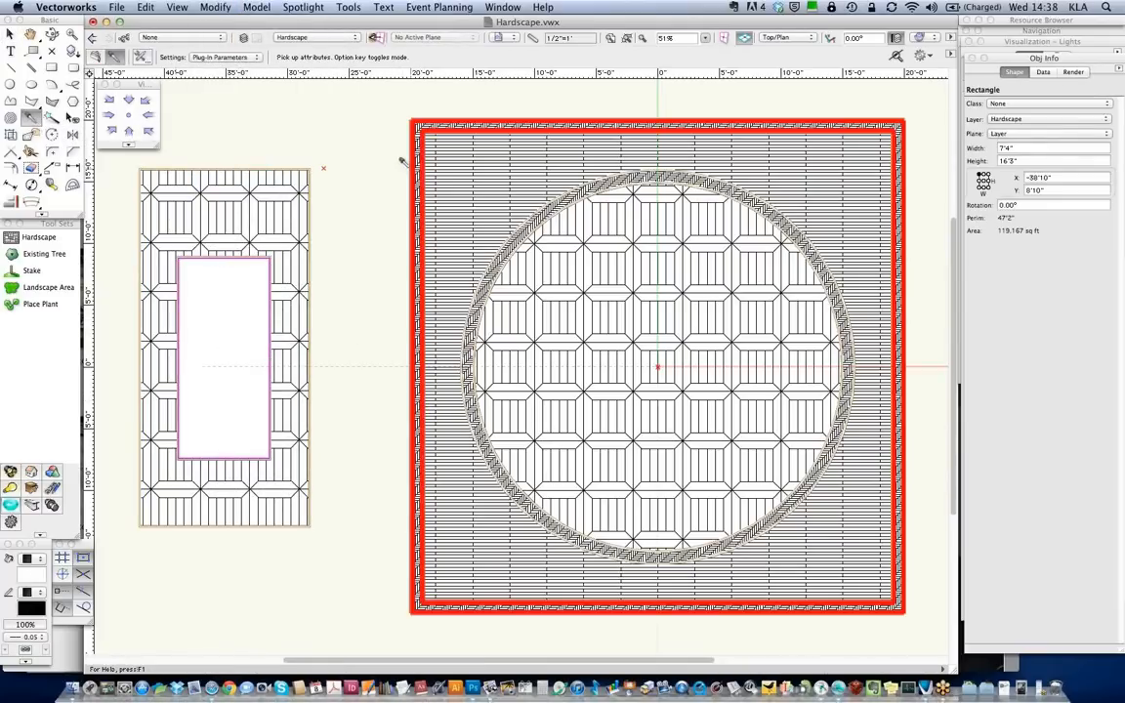
{"action": "left_click", "coordinate": [223, 298]}
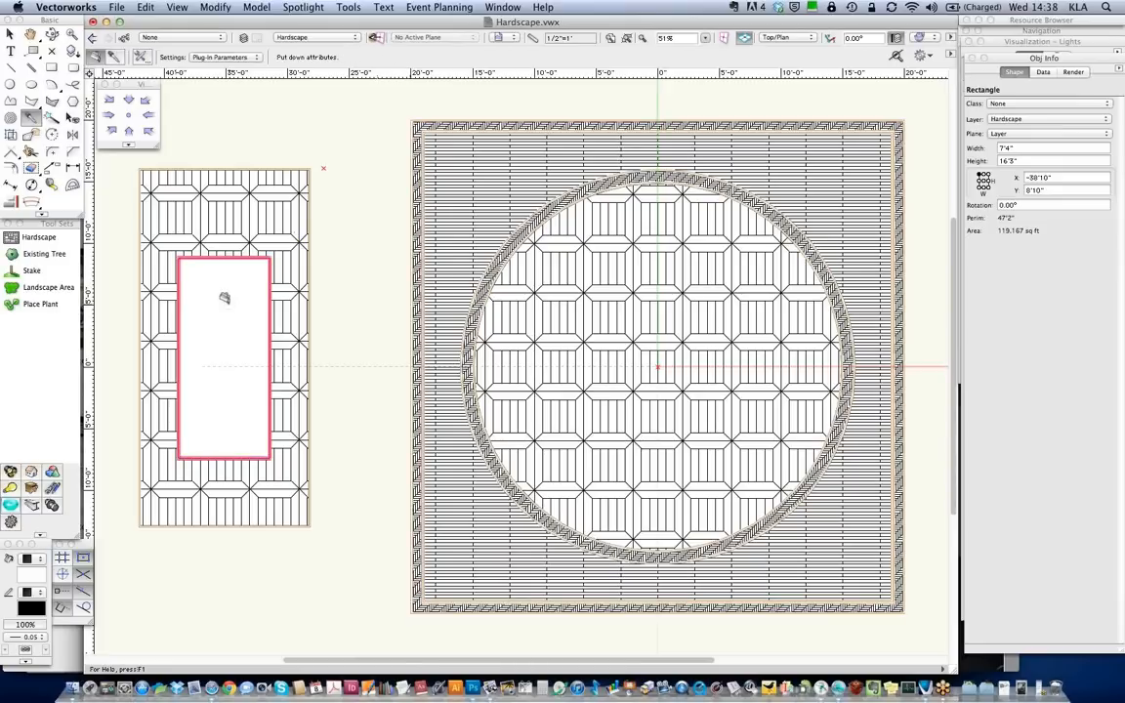
{"action": "key", "text": "alt"}
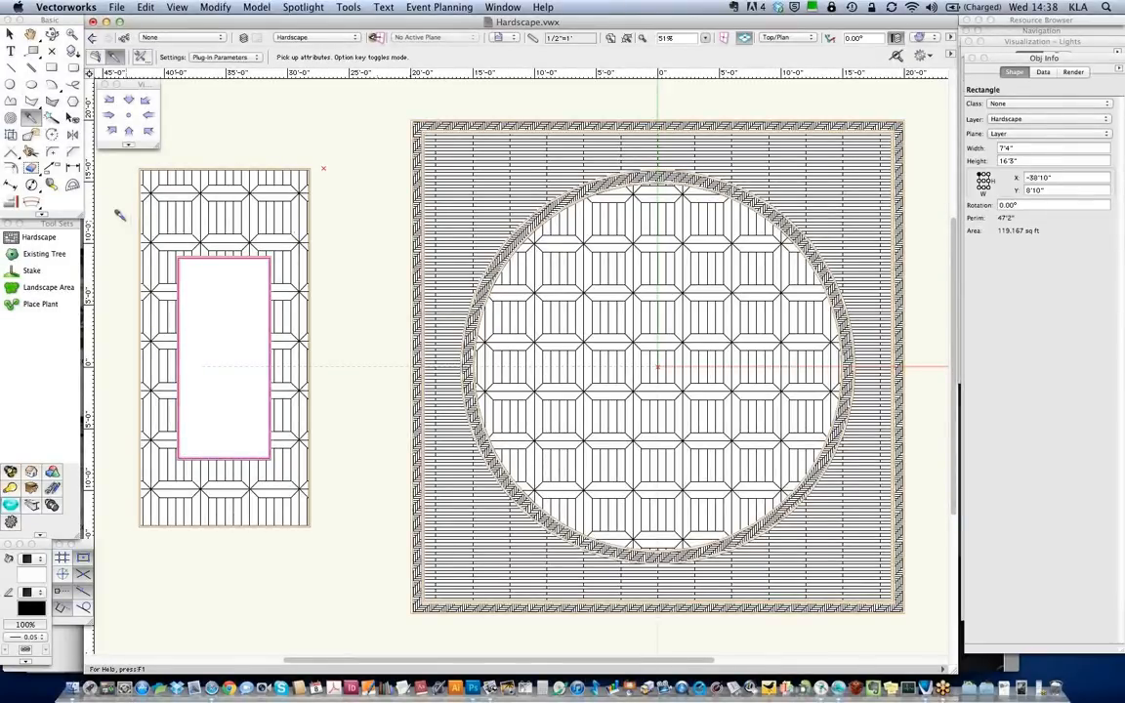
Make all attributes of the inner rectangle by class, and create a Hardscape object from it with Objects from Polyline
{"action": "left_click", "coordinate": [27, 664]}
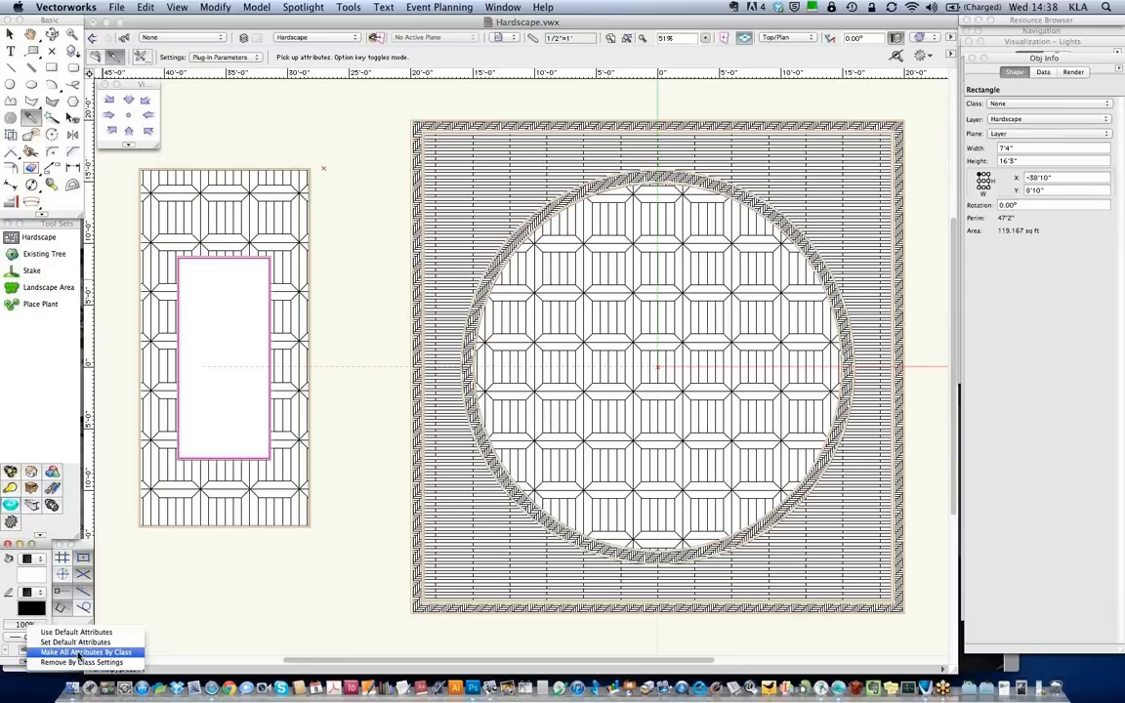
{"action": "left_click", "coordinate": [71, 662]}
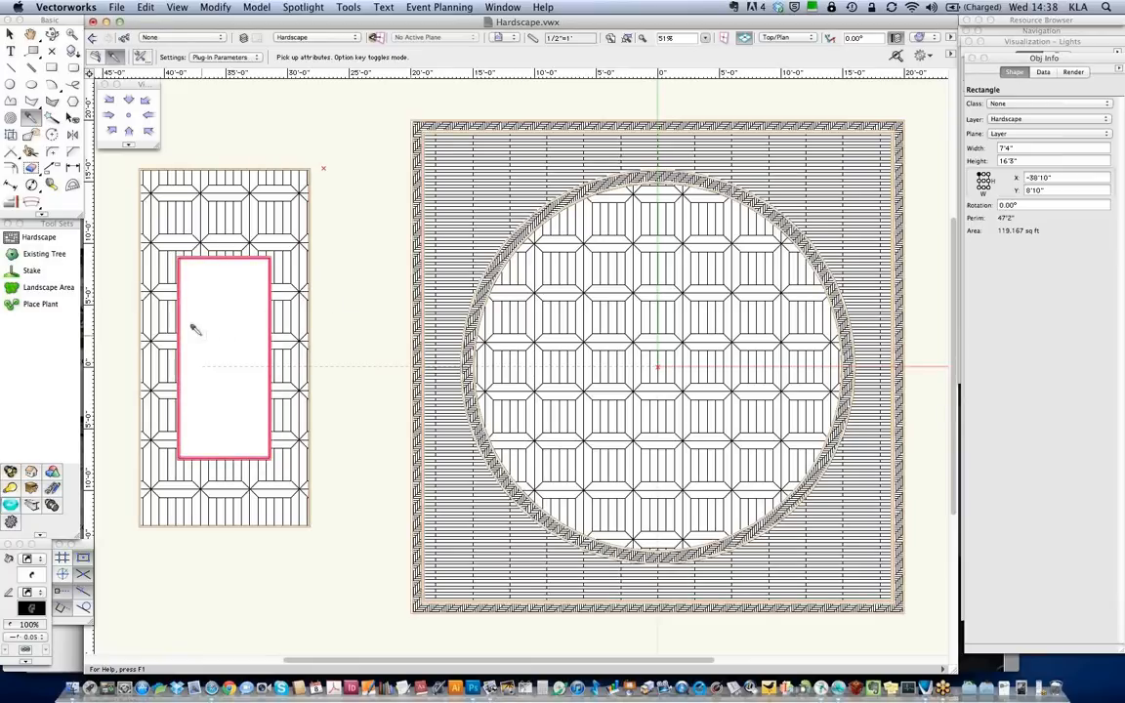
{"action": "left_click", "coordinate": [10, 34]}
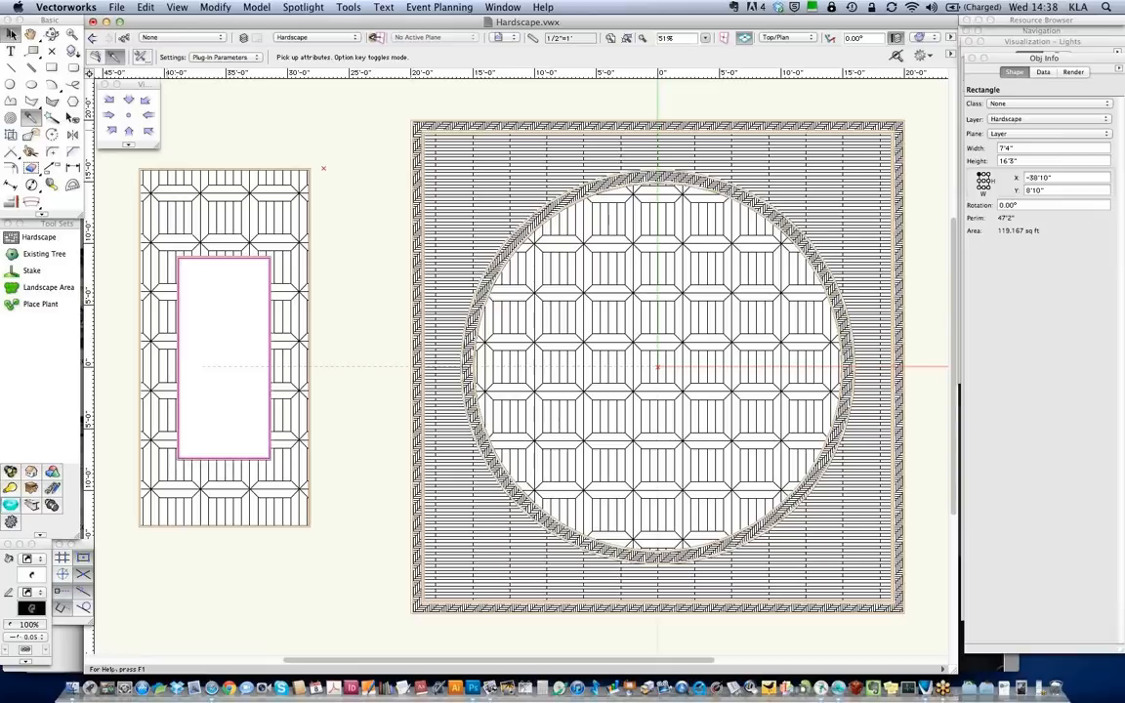
{"action": "right_click", "coordinate": [249, 305]}
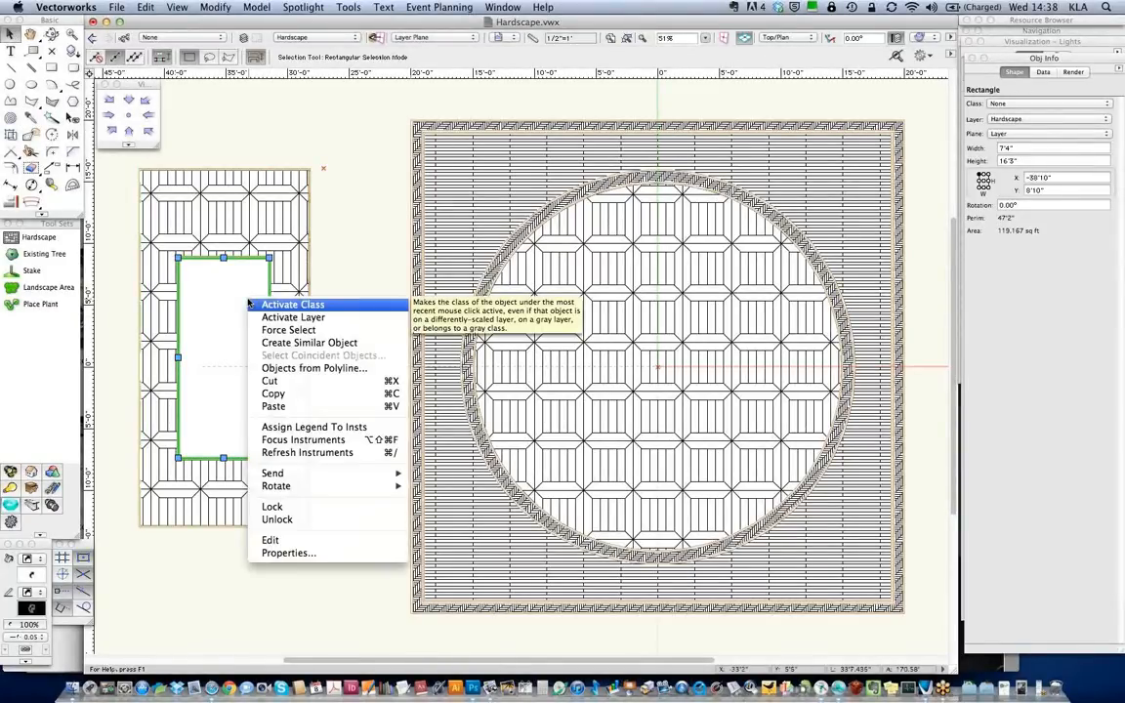
{"action": "left_click", "coordinate": [289, 369]}
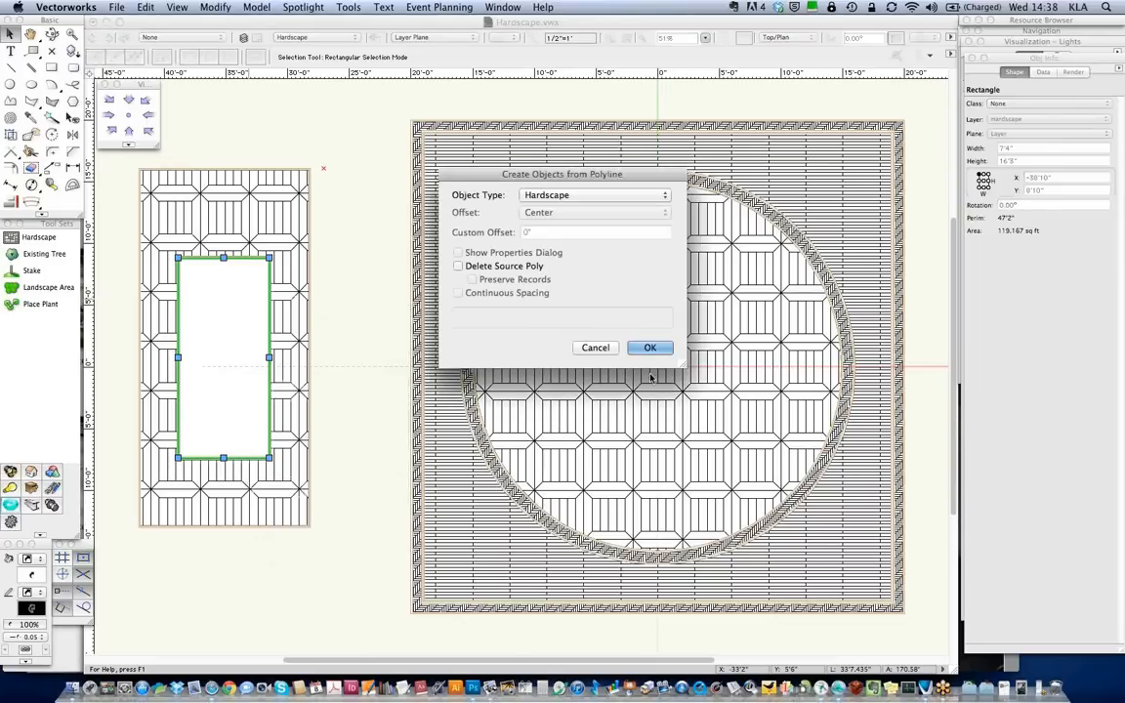
{"action": "left_click", "coordinate": [648, 348]}
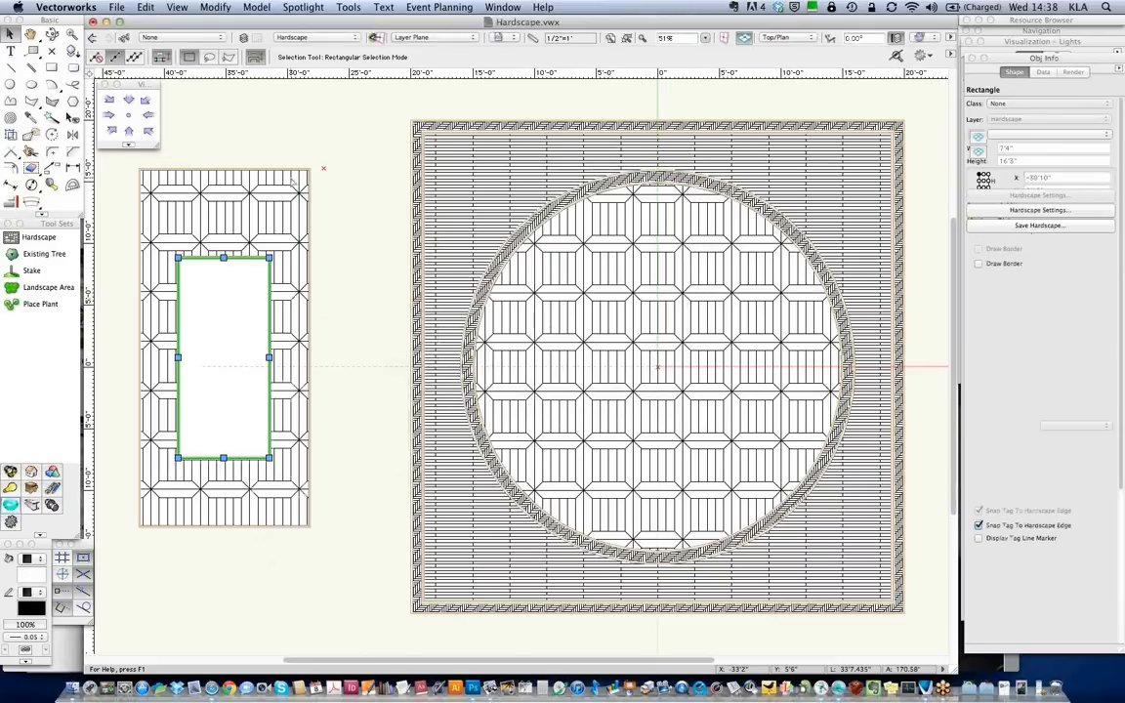
Copy the square hardscape's plug-in parameters to the inner rectangular hardscape with the Eyedropper, after checking that its preferences include Plug-in Parameters
{"action": "left_click", "coordinate": [31, 118]}
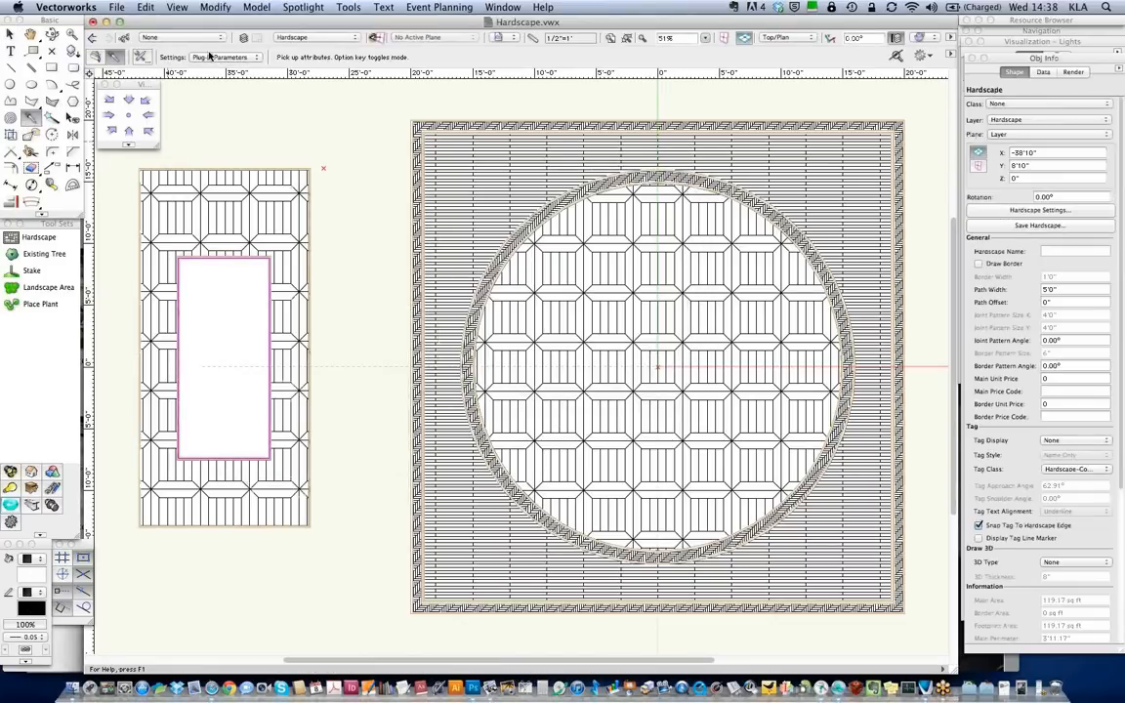
{"action": "left_click", "coordinate": [140, 57]}
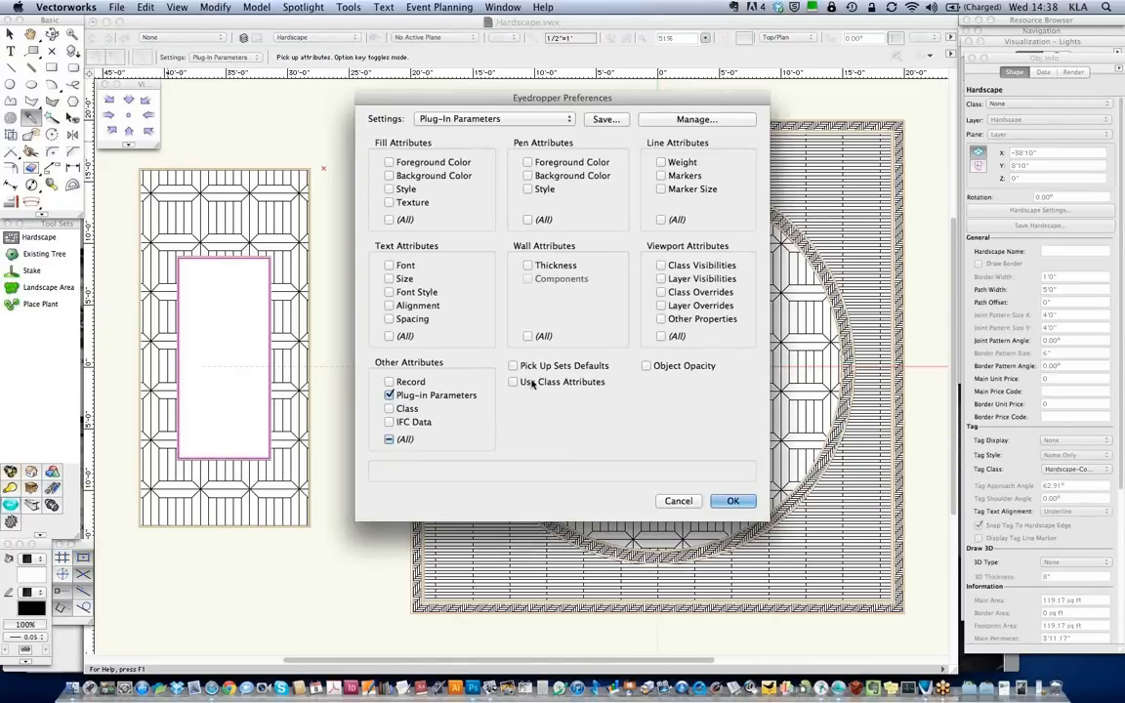
{"action": "left_click", "coordinate": [733, 501]}
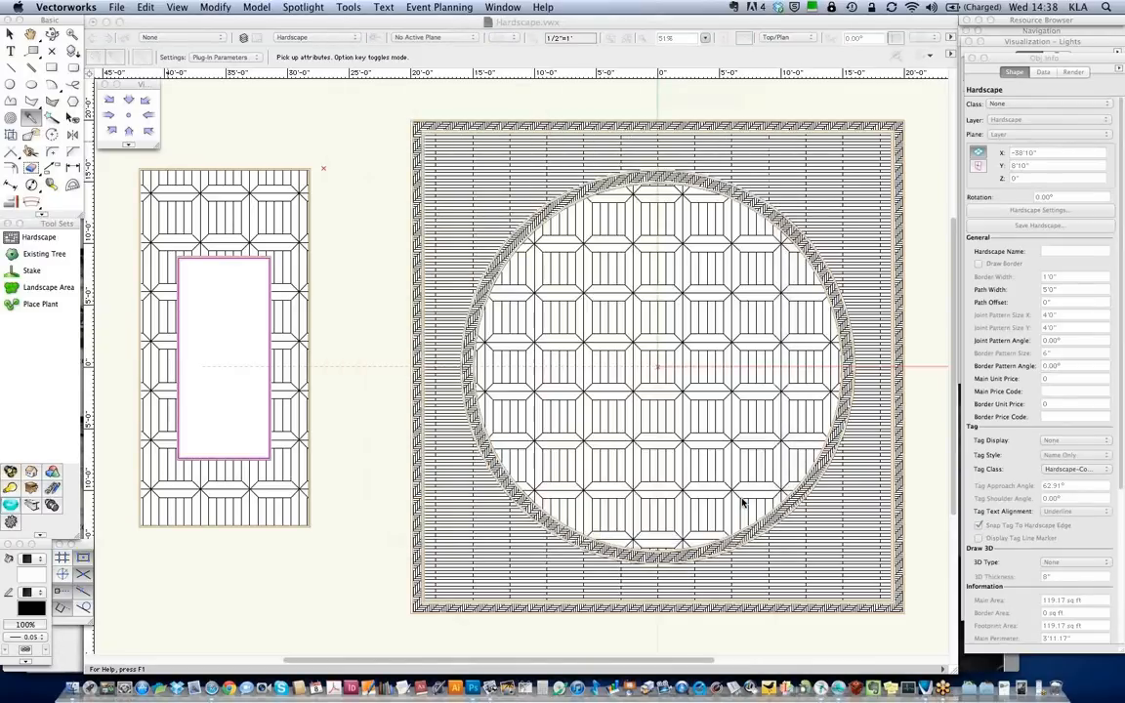
{"action": "left_click", "coordinate": [240, 360], "text": "alt"}
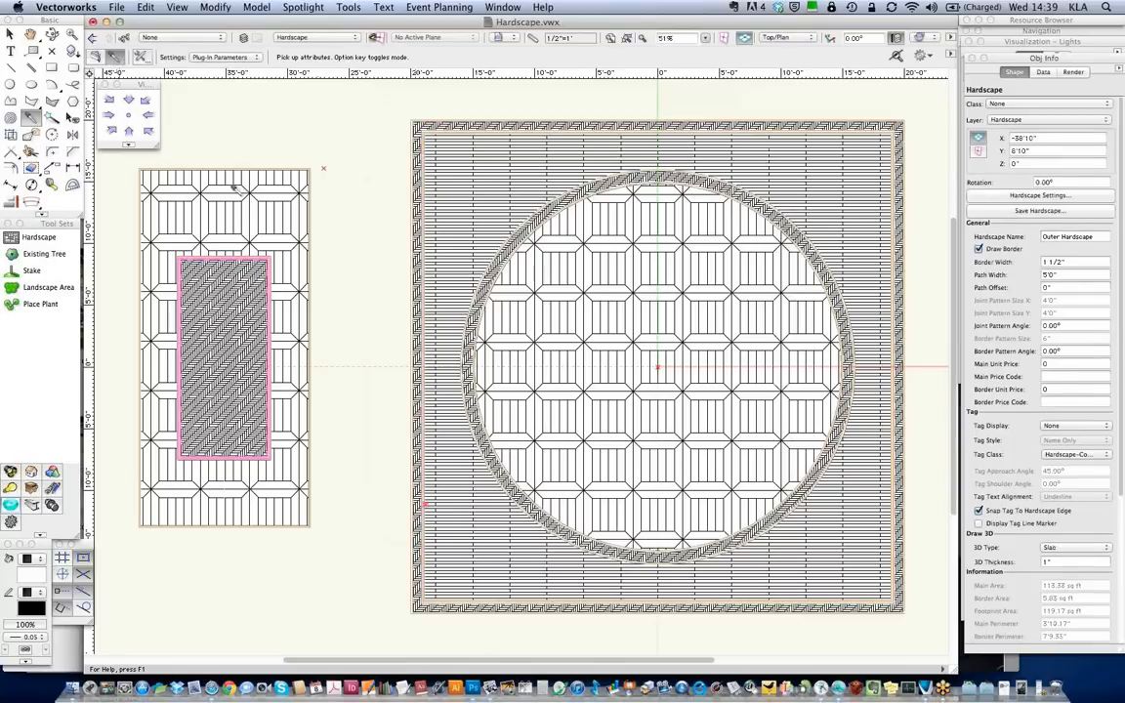
Show all hardscapes in right isometric view to examine how the inner rectangle renders
{"action": "left_click", "coordinate": [148, 131]}
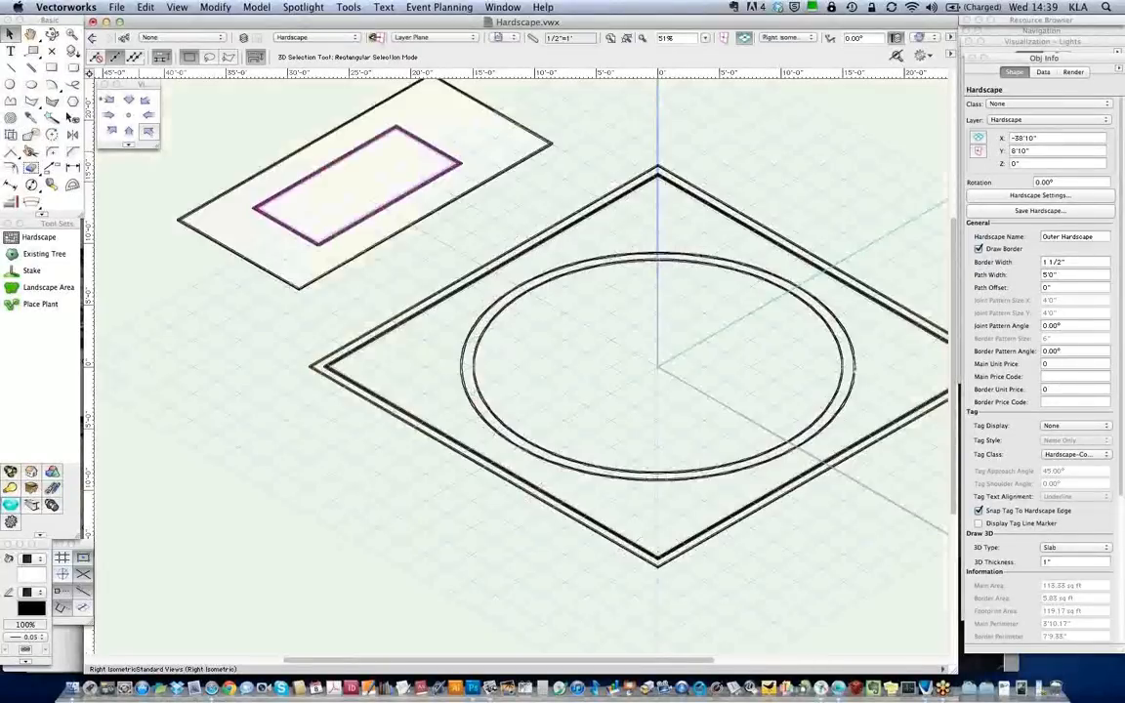
{"action": "left_click", "coordinate": [180, 369]}
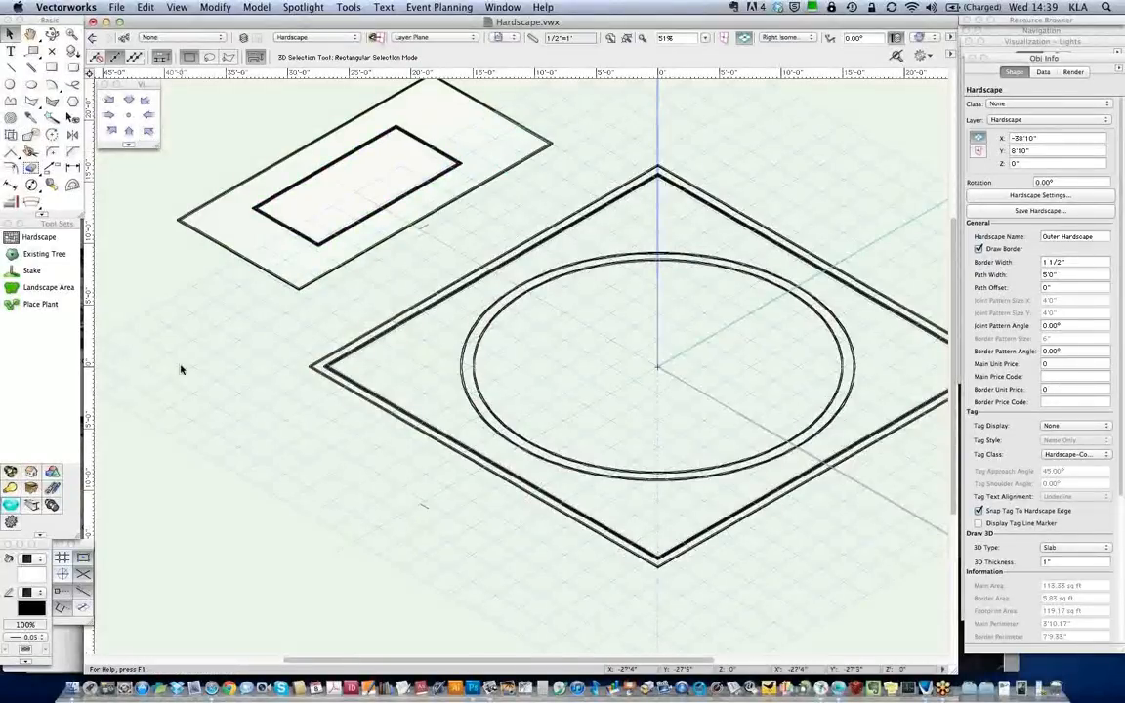
{"action": "key", "text": "space"}
{"action": "mouse_move", "coordinate": [208, 473]}
{"action": "left_mouse_down"}
{"action": "mouse_move", "coordinate": [206, 497]}
{"action": "mouse_move", "coordinate": [163, 490]}
{"action": "left_mouse_up"}
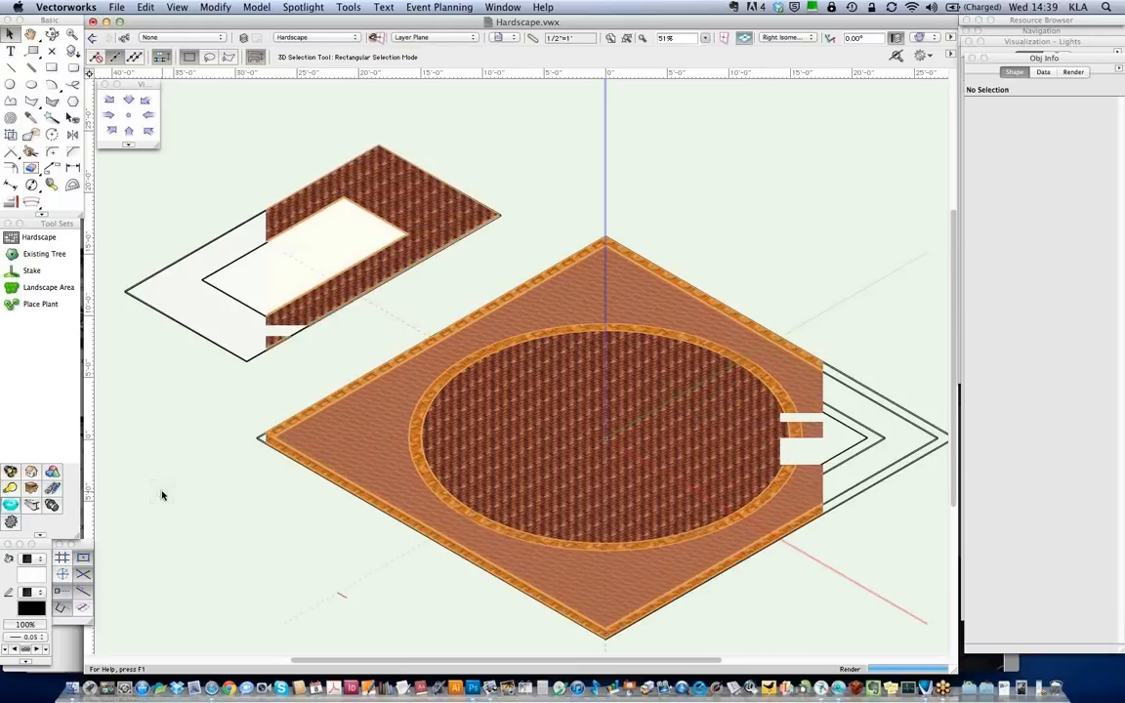
Try to move the plain source rectangle off the inner hardscape in the isometric view, and undo the move
{"action": "left_click", "coordinate": [251, 293]}
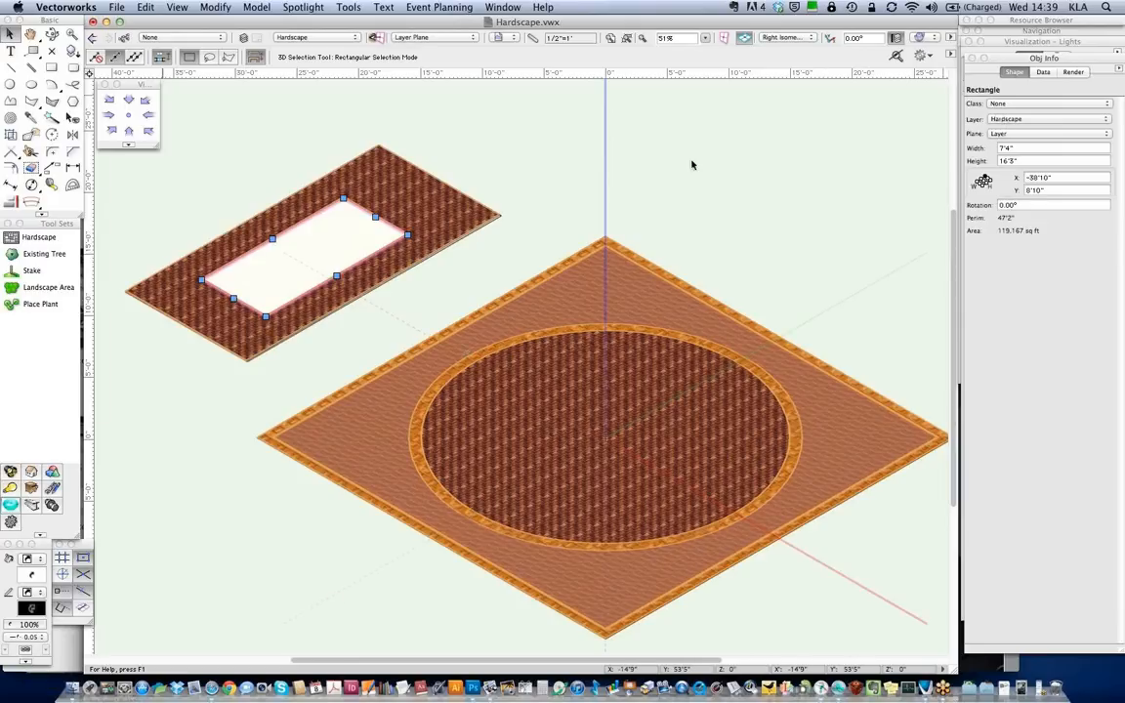
{"action": "left_click", "coordinate": [572, 159]}
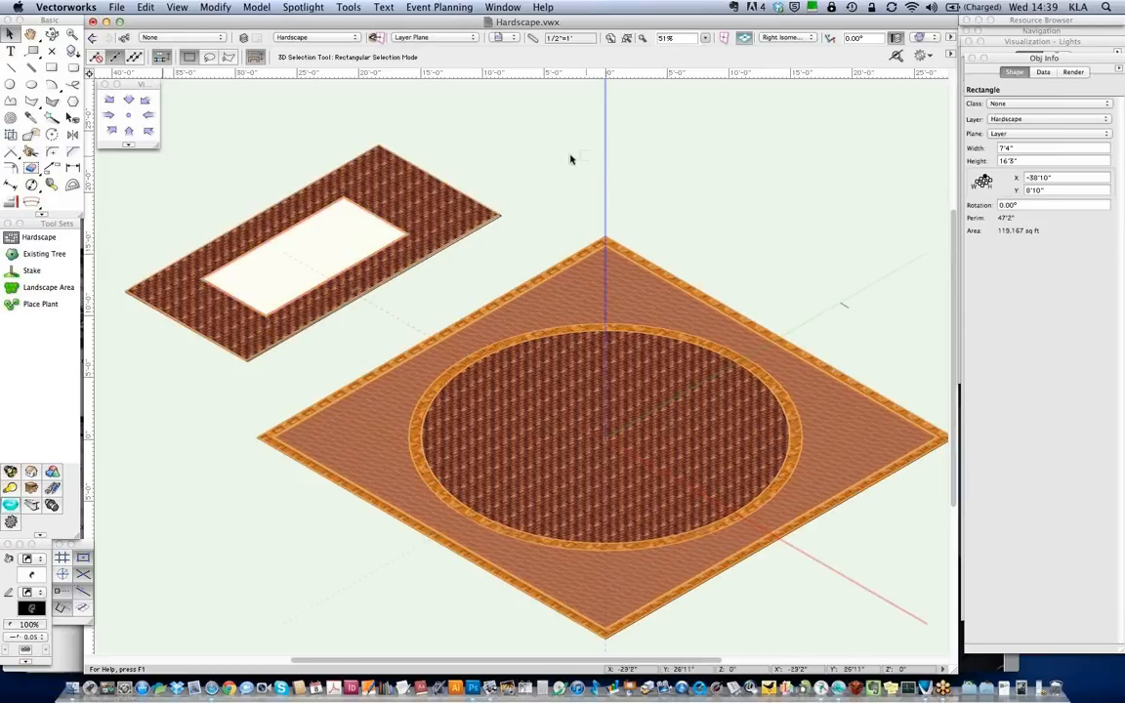
{"action": "left_click", "coordinate": [352, 236]}
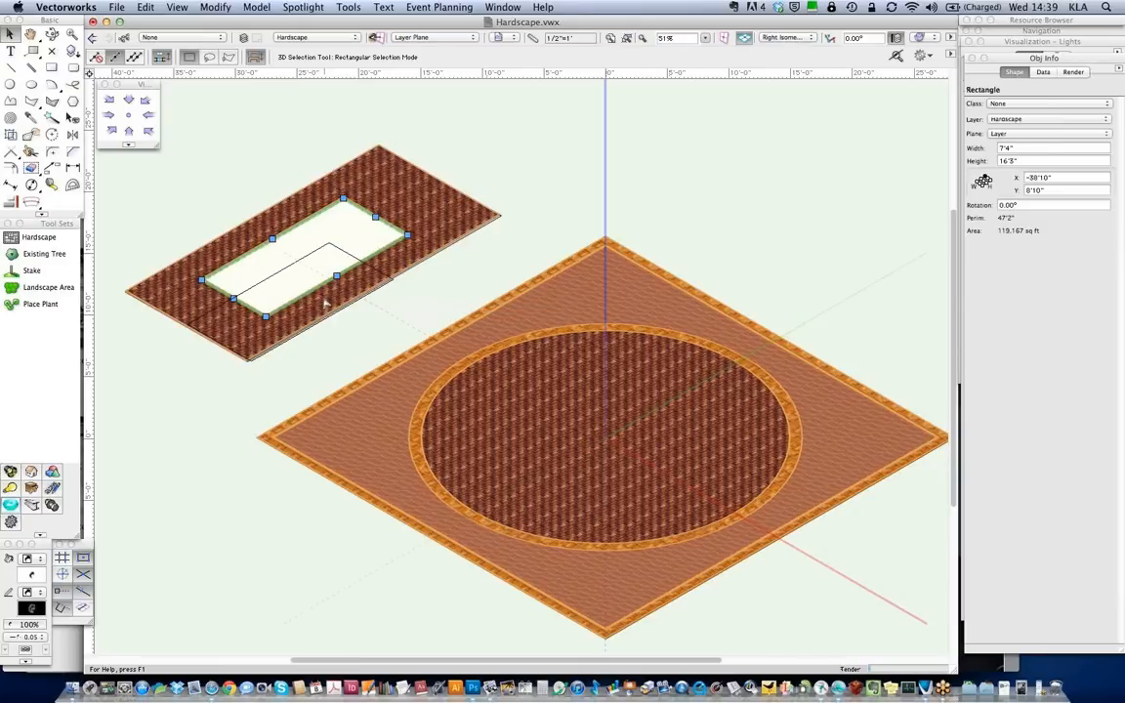
{"action": "left_click_drag", "start_coordinate": [326, 303], "coordinate": [324, 303]}
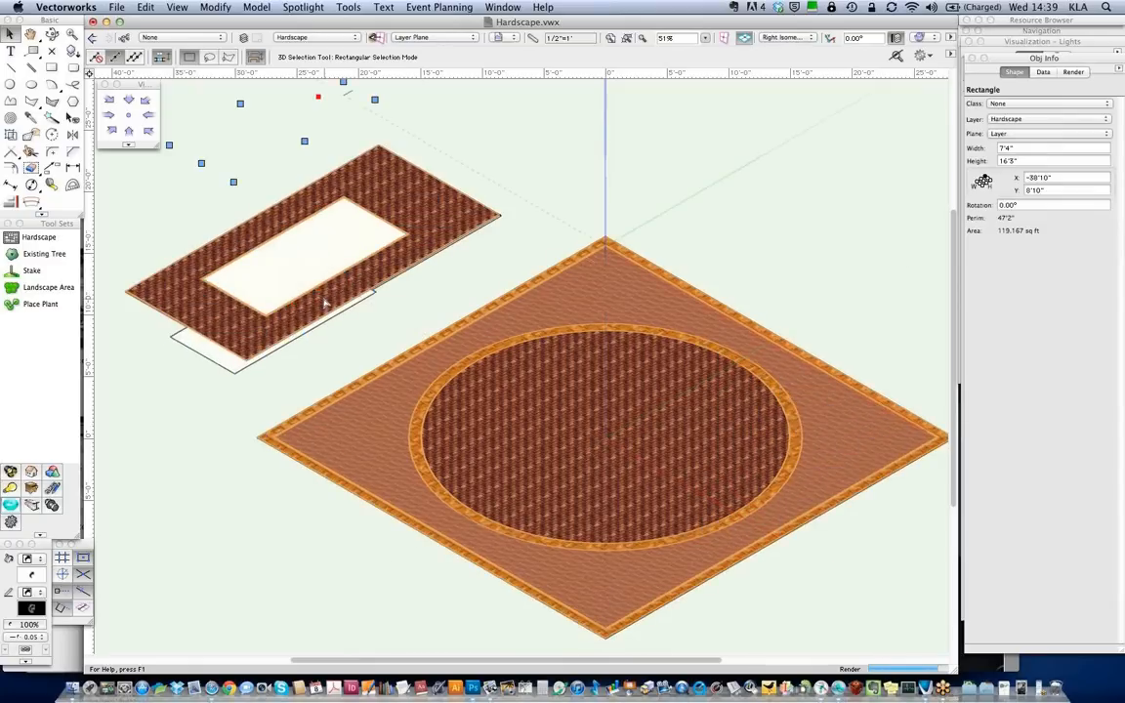
{"action": "left_click", "coordinate": [326, 303]}
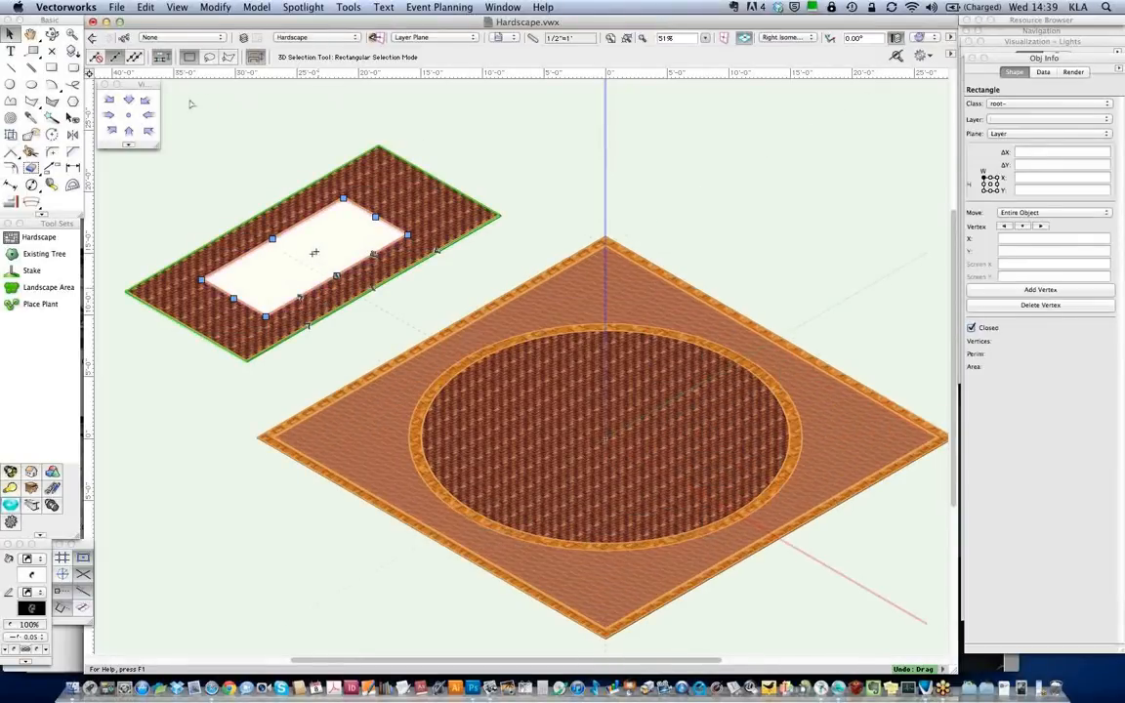
Select the inner rectangular hardscape in plan and examine its height and rendering in front and right isometric views
{"action": "key", "text": "super+5"}
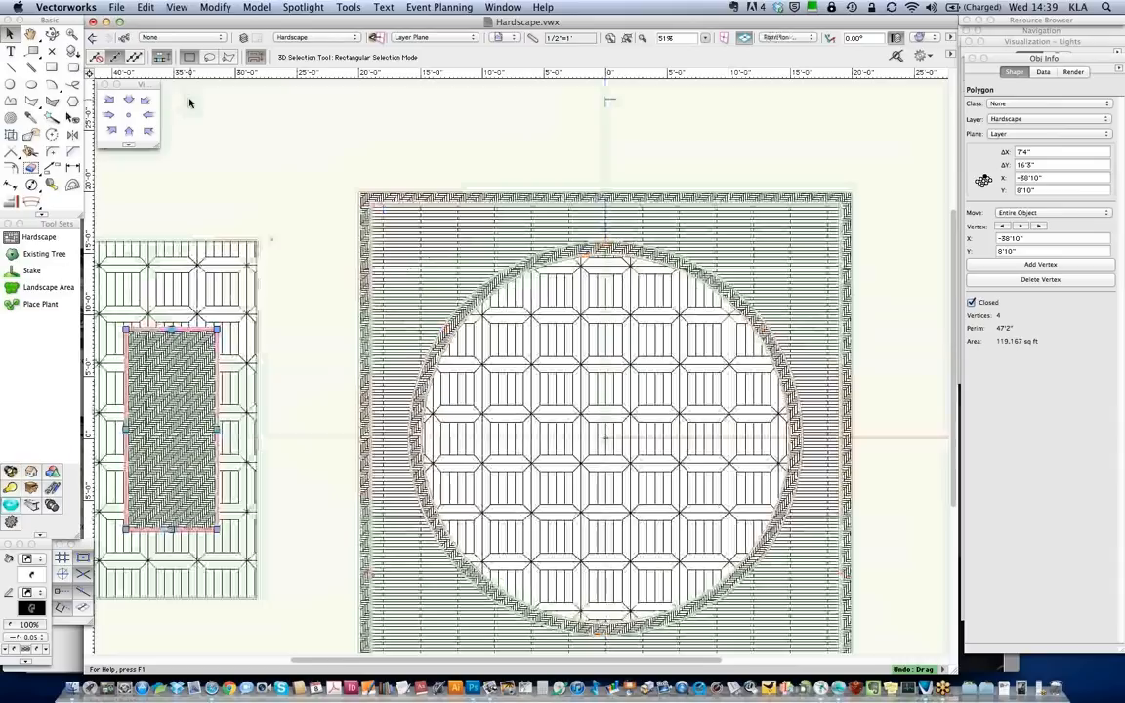
{"action": "left_click", "coordinate": [173, 385]}
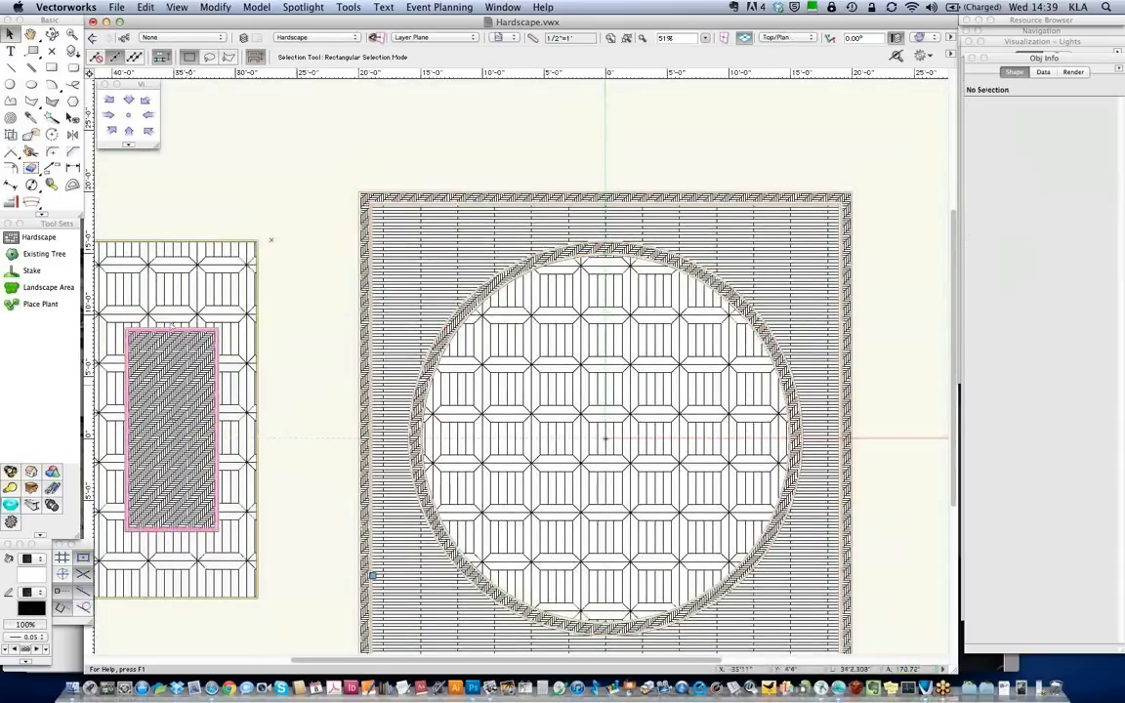
{"action": "left_click", "coordinate": [128, 130]}
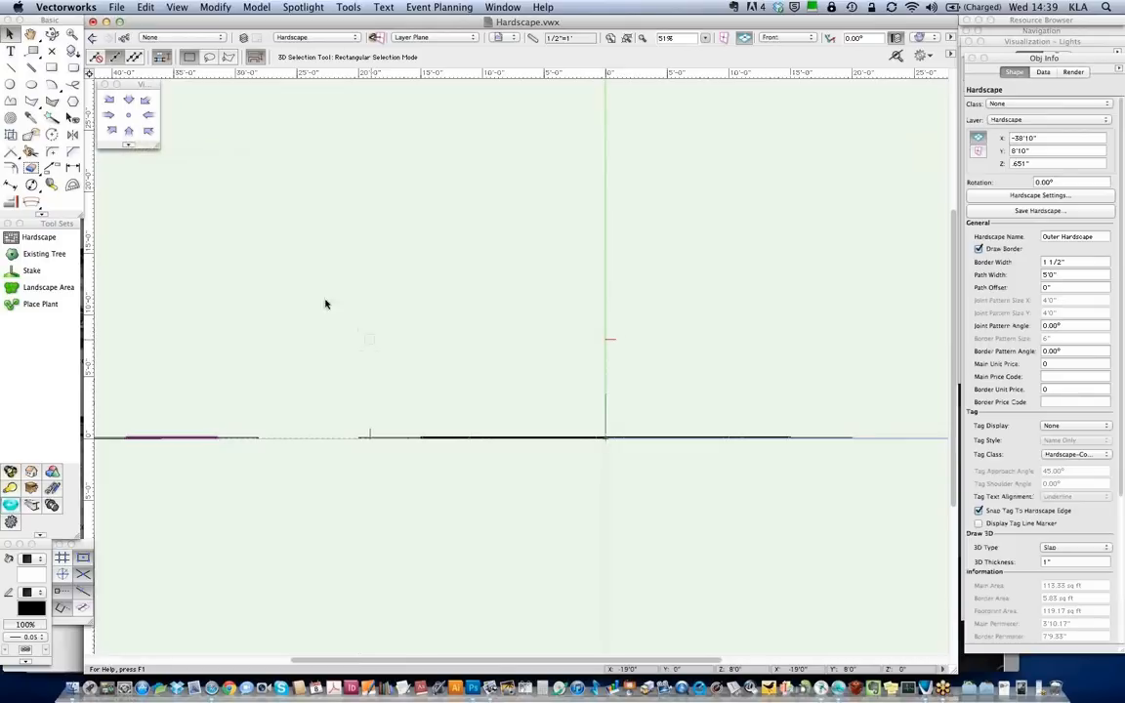
{"action": "left_click", "coordinate": [149, 132]}
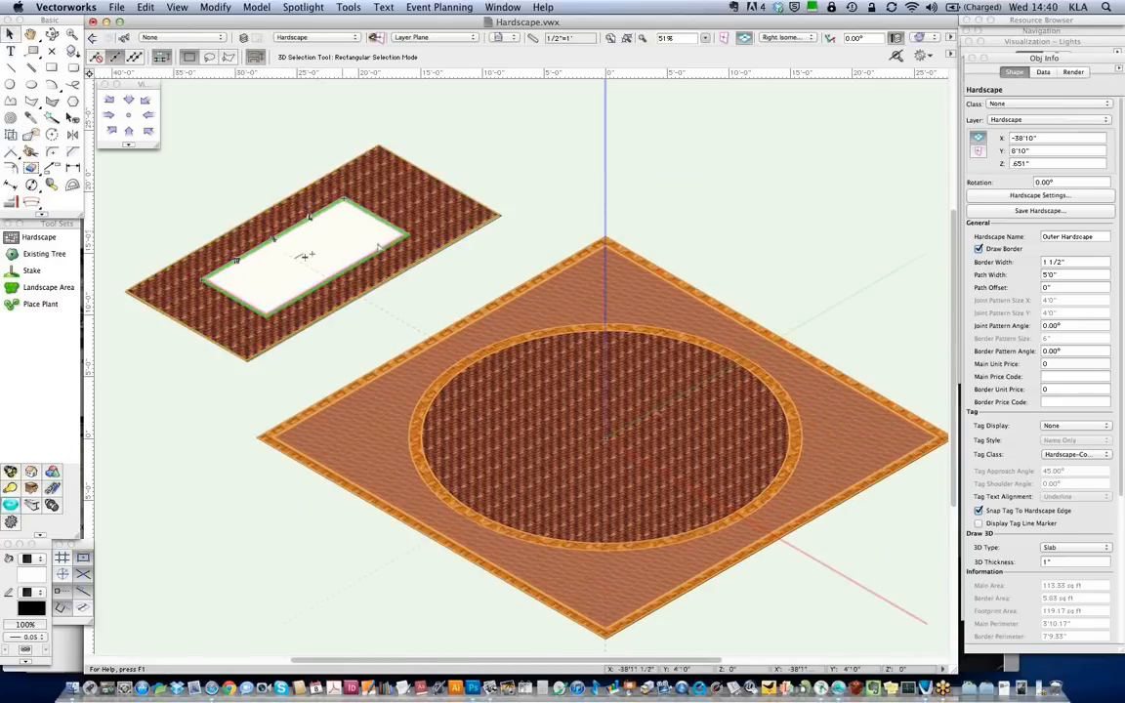
Pick out the plain source polygon covering the inner hardscape in isometric view, and delete it in Top/Plan view
{"action": "left_click", "coordinate": [304, 252]}
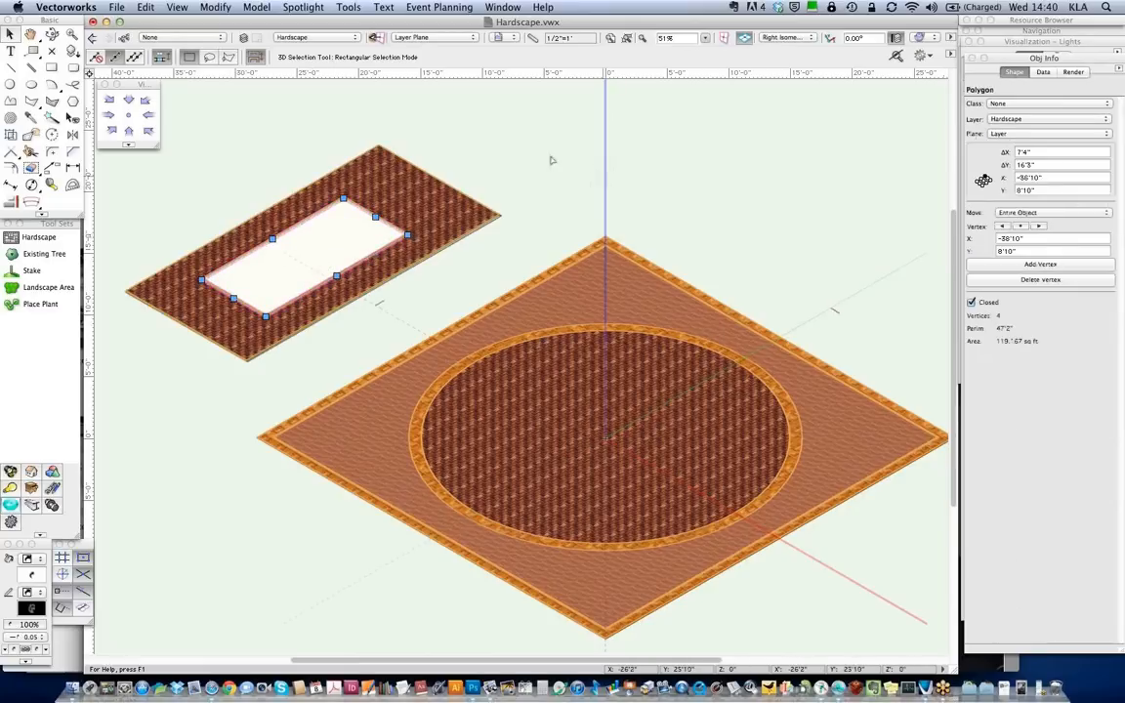
{"action": "left_click", "coordinate": [503, 149]}
{"action": "left_click", "coordinate": [358, 256]}
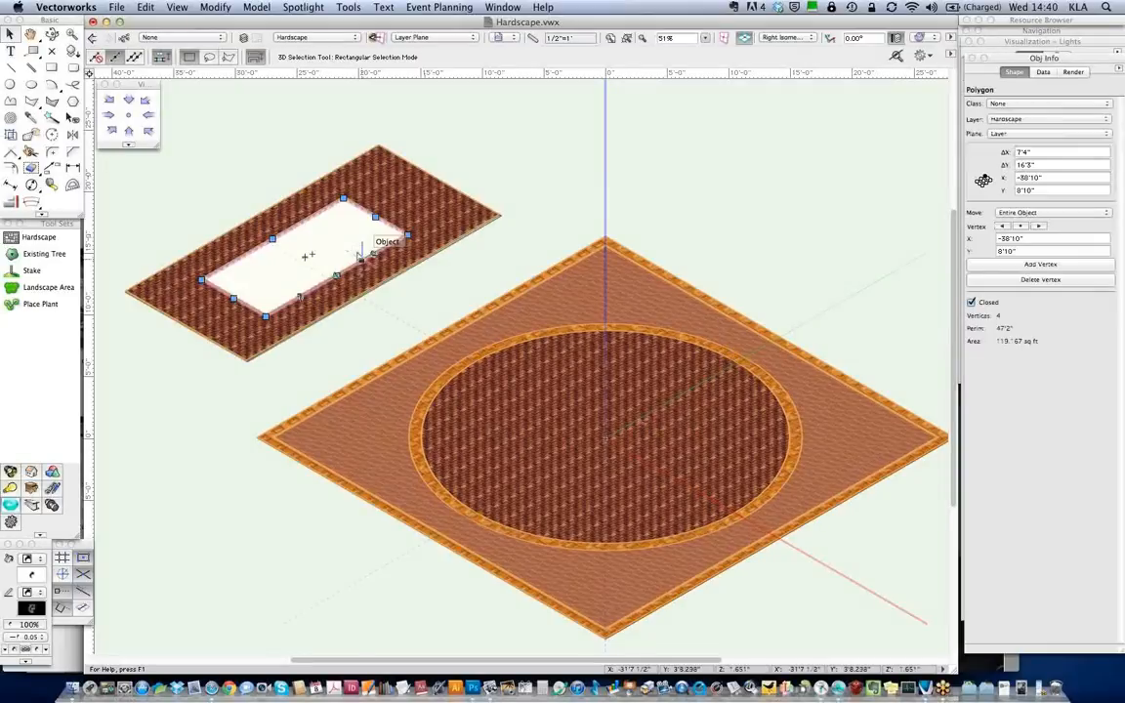
{"action": "key", "text": "super+5"}
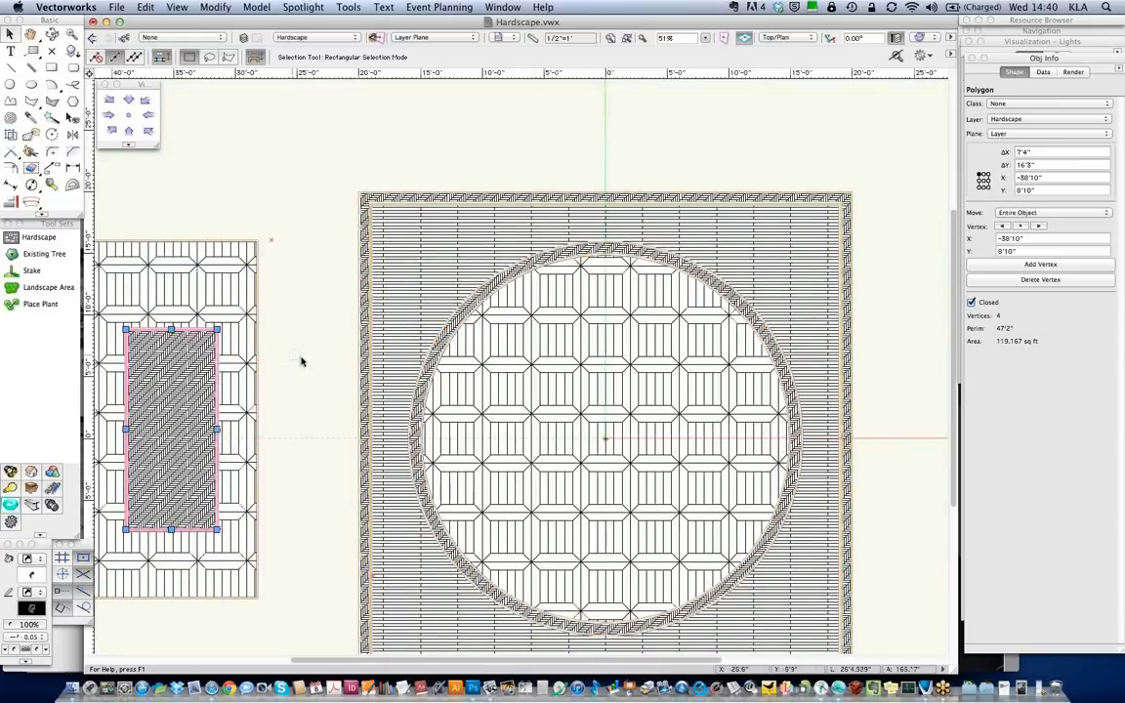
Review the inner hardscape's slab and by-class texture settings, and examine how all hardscapes render in right isometric view
{"action": "left_click", "coordinate": [219, 343]}
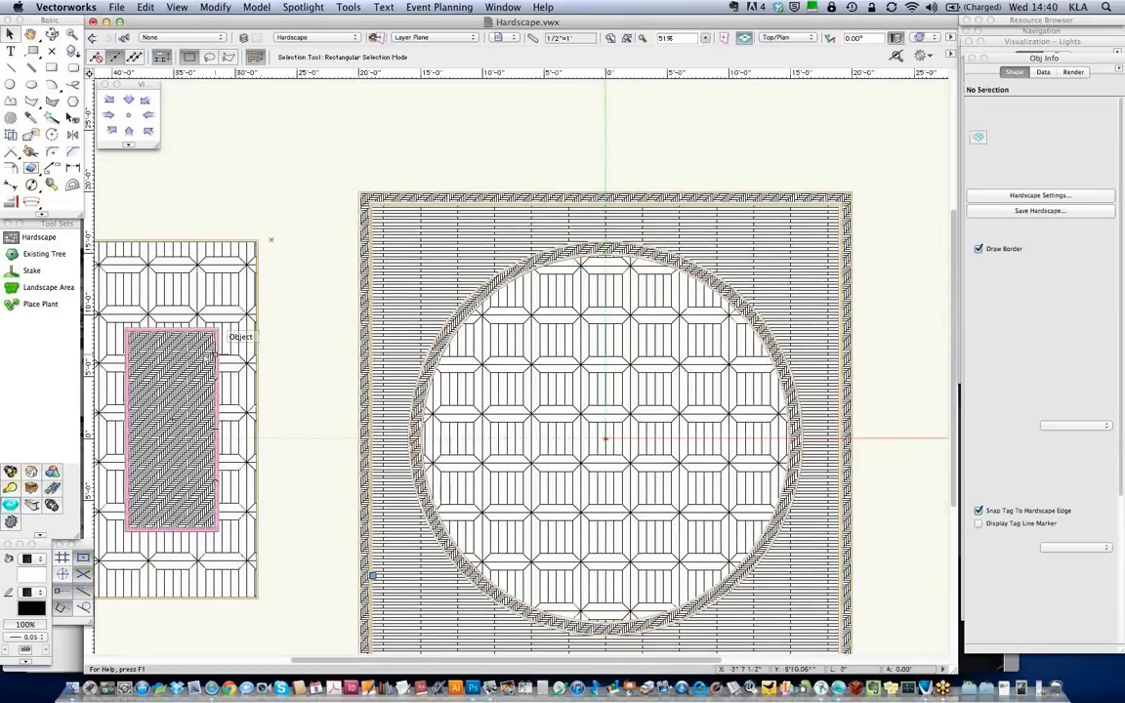
{"action": "left_click", "coordinate": [996, 199]}
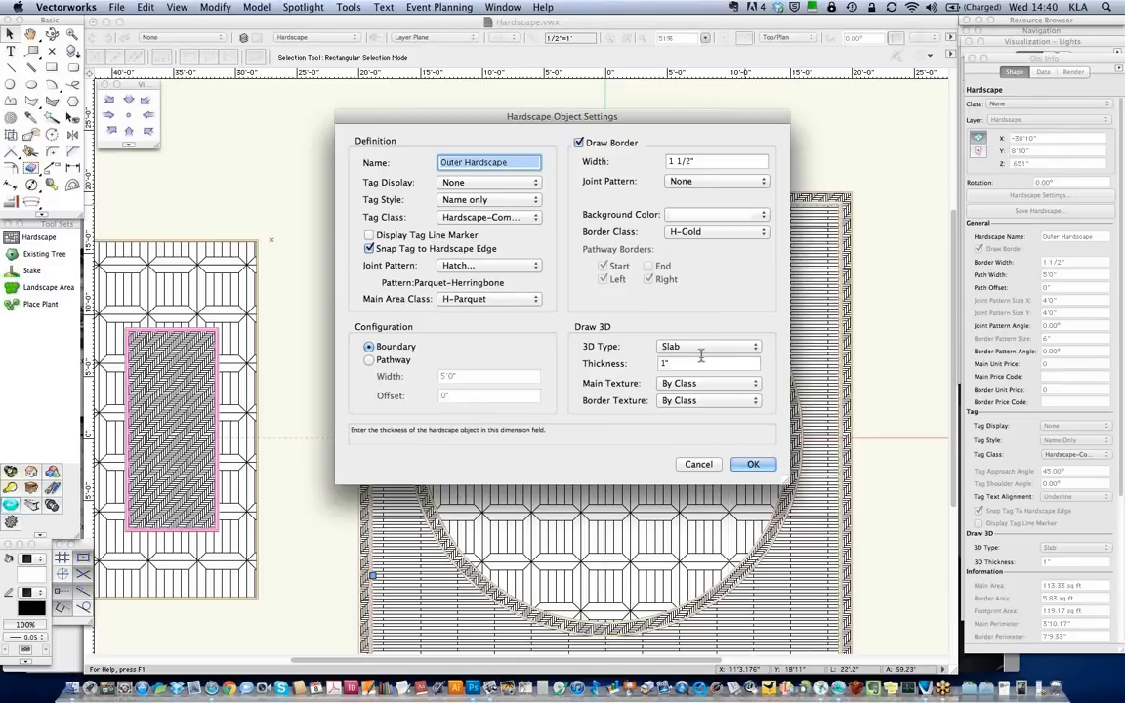
{"action": "left_click", "coordinate": [753, 464]}
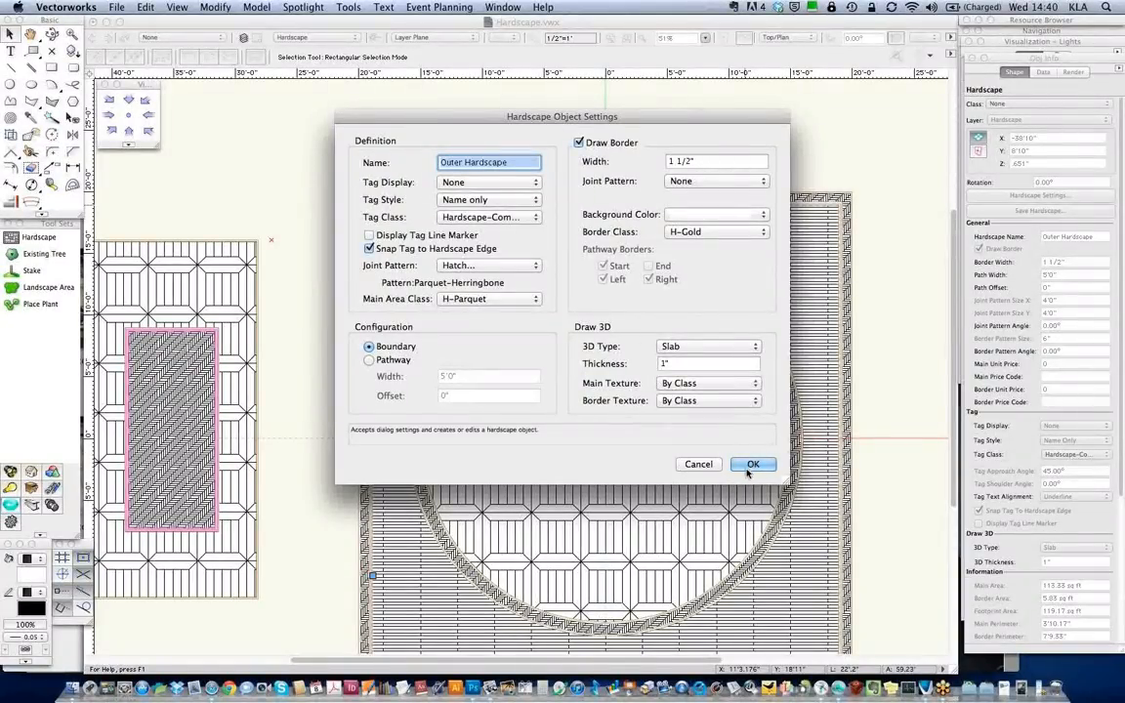
{"action": "left_click", "coordinate": [752, 465]}
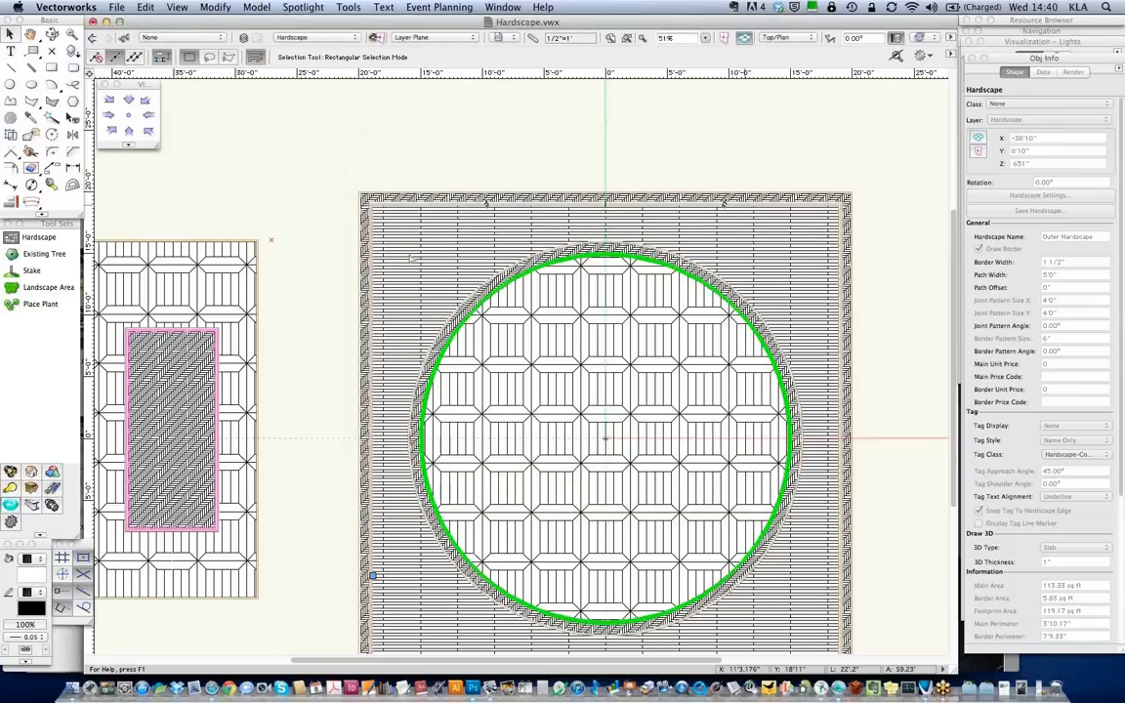
{"action": "left_click", "coordinate": [149, 131]}
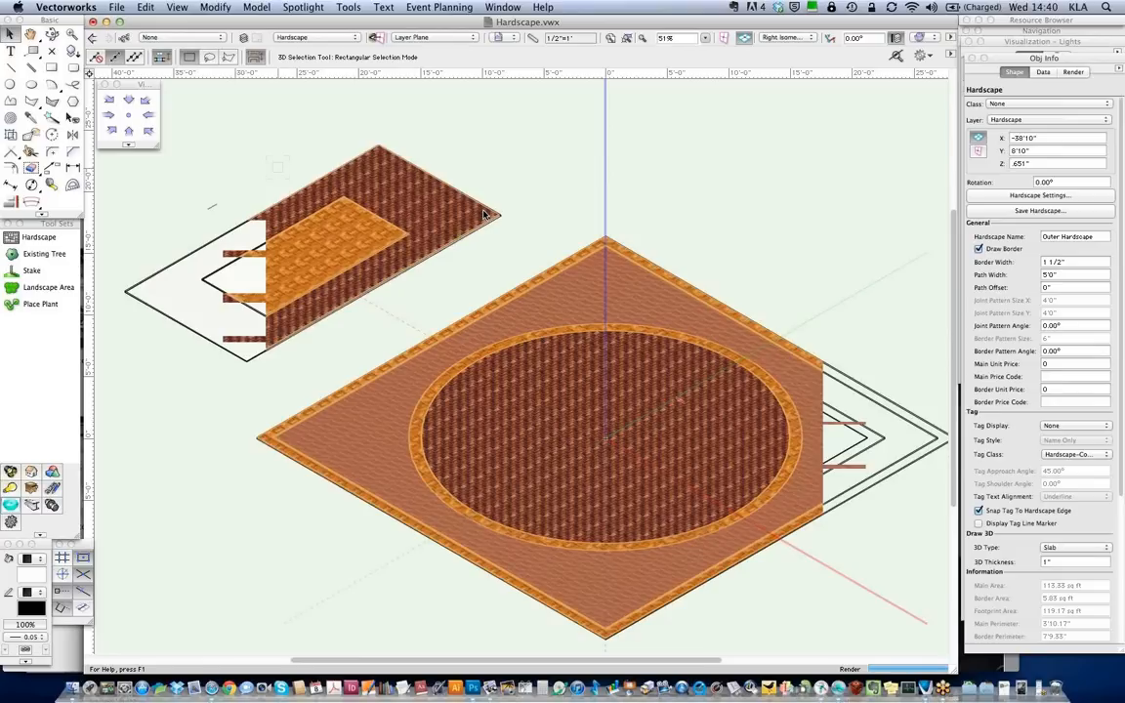
{"action": "left_click", "coordinate": [550, 165]}
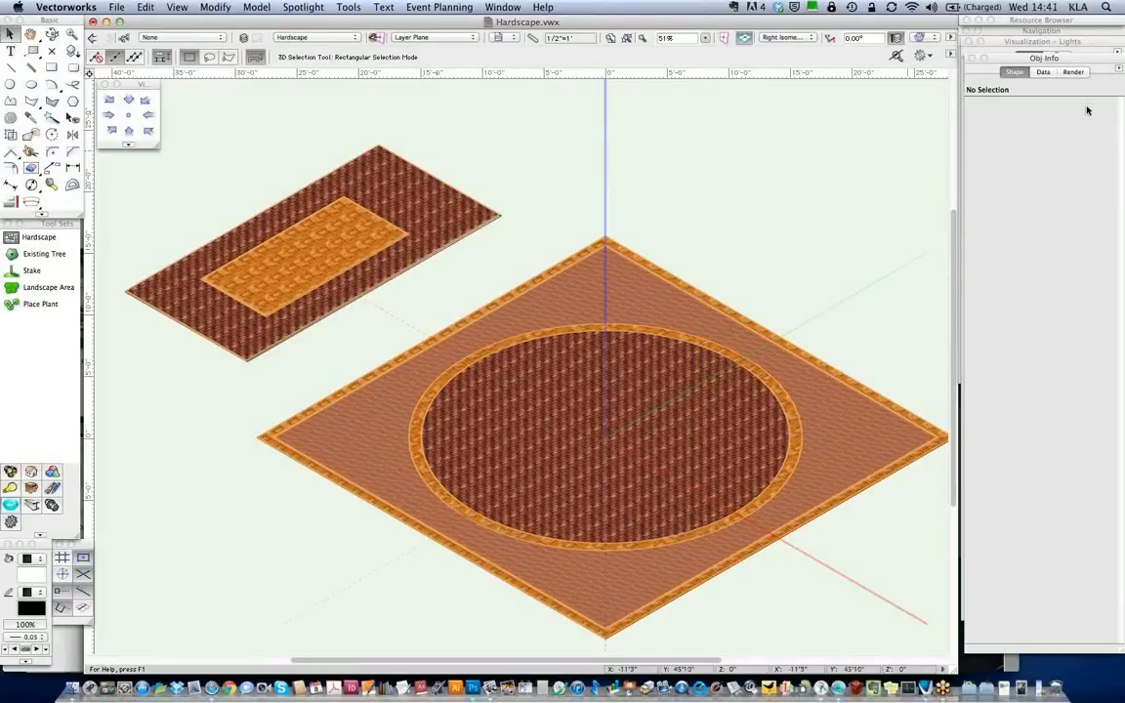
Create a new design layer with the default name and settings
{"action": "left_click", "coordinate": [1061, 32]}
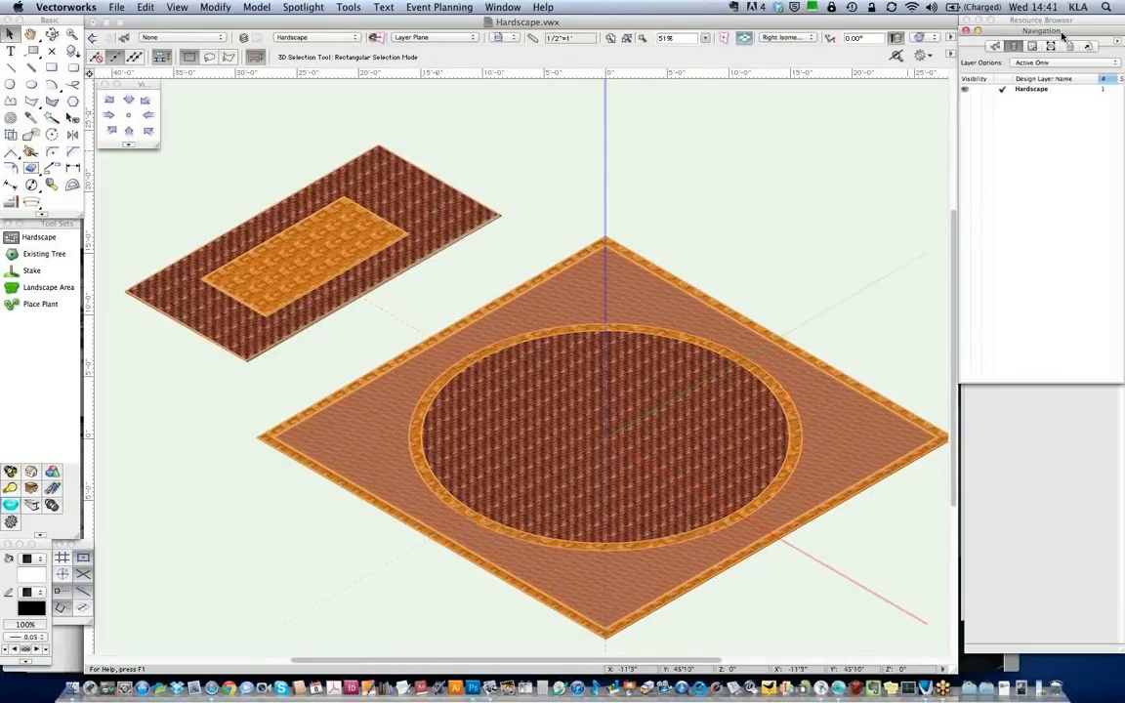
{"action": "right_click", "coordinate": [1038, 116]}
{"action": "left_click", "coordinate": [1009, 123]}
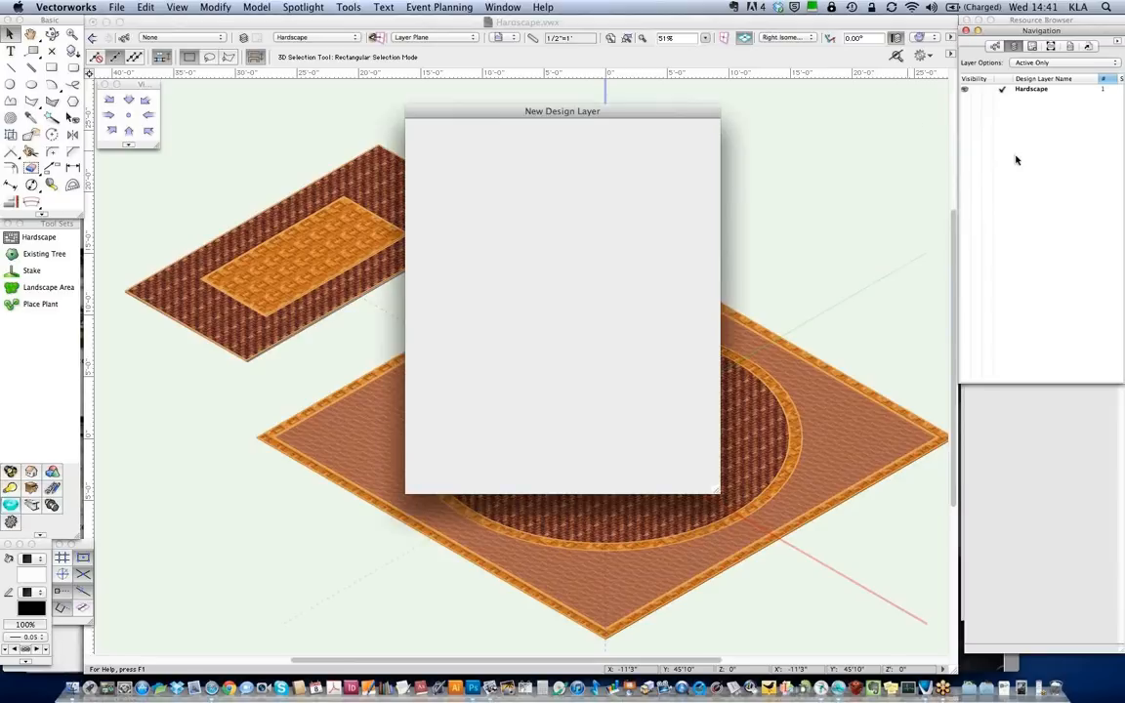
{"action": "left_click", "coordinate": [684, 473]}
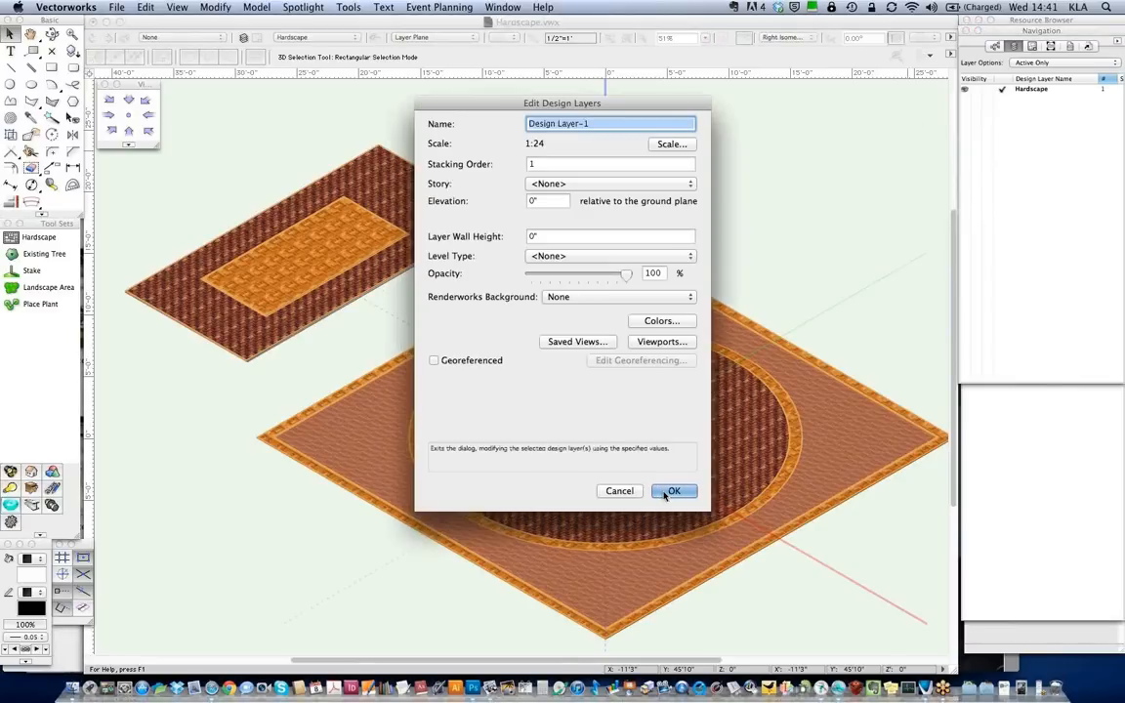
{"action": "left_click", "coordinate": [665, 493]}
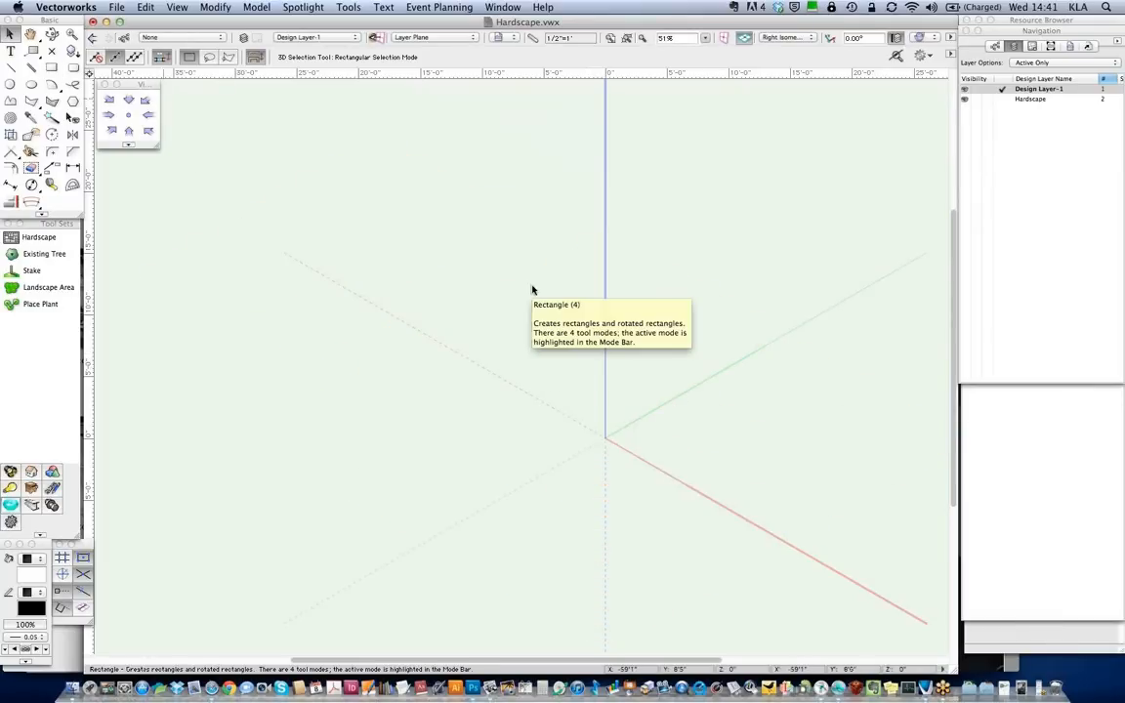
Draw a rectangle of about 973 sq ft around the origin on the new design layer
{"action": "left_click", "coordinate": [54, 69]}
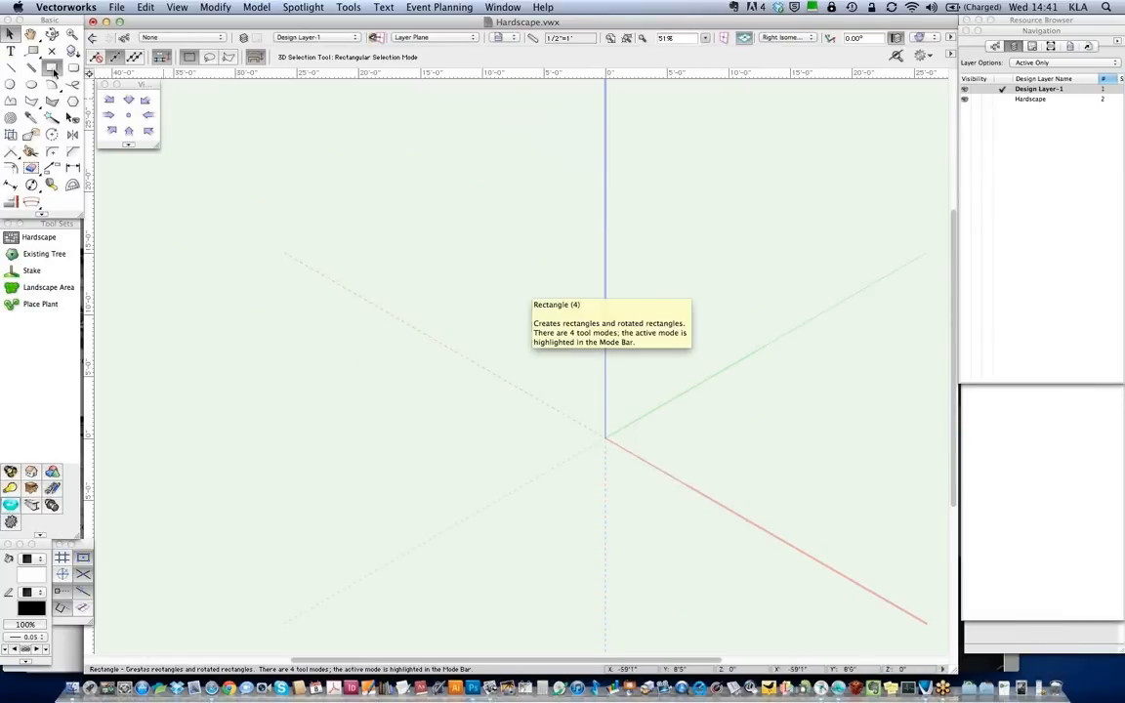
{"action": "left_click", "coordinate": [506, 301]}
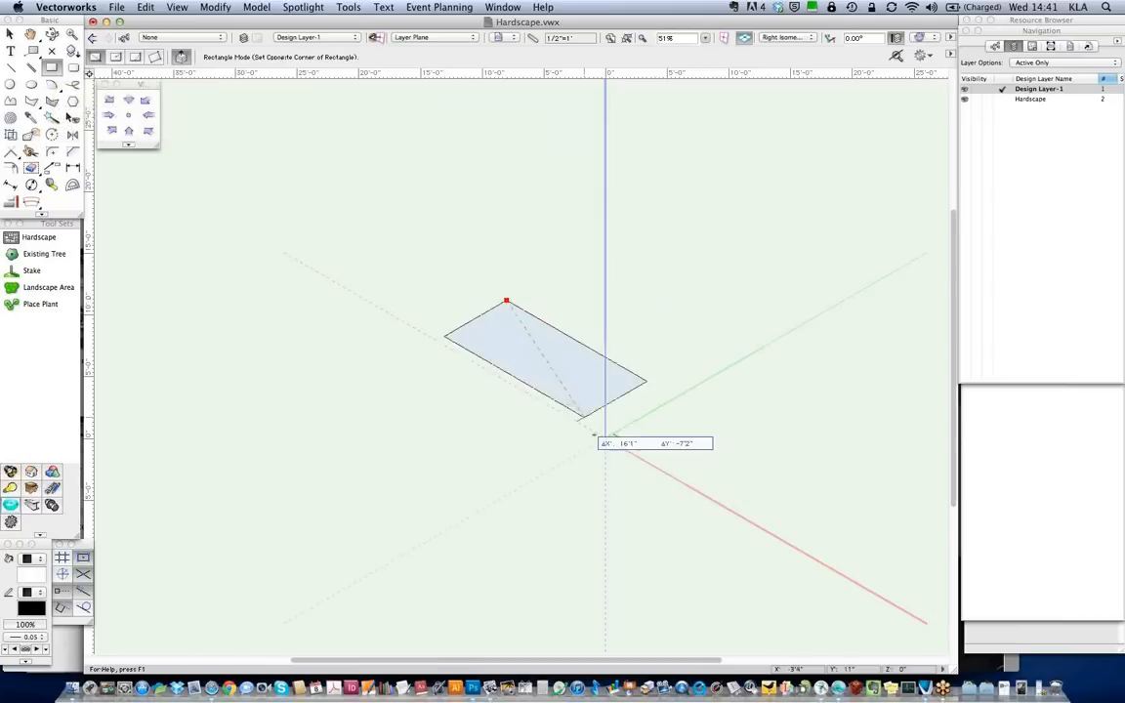
{"action": "left_click", "coordinate": [584, 616]}
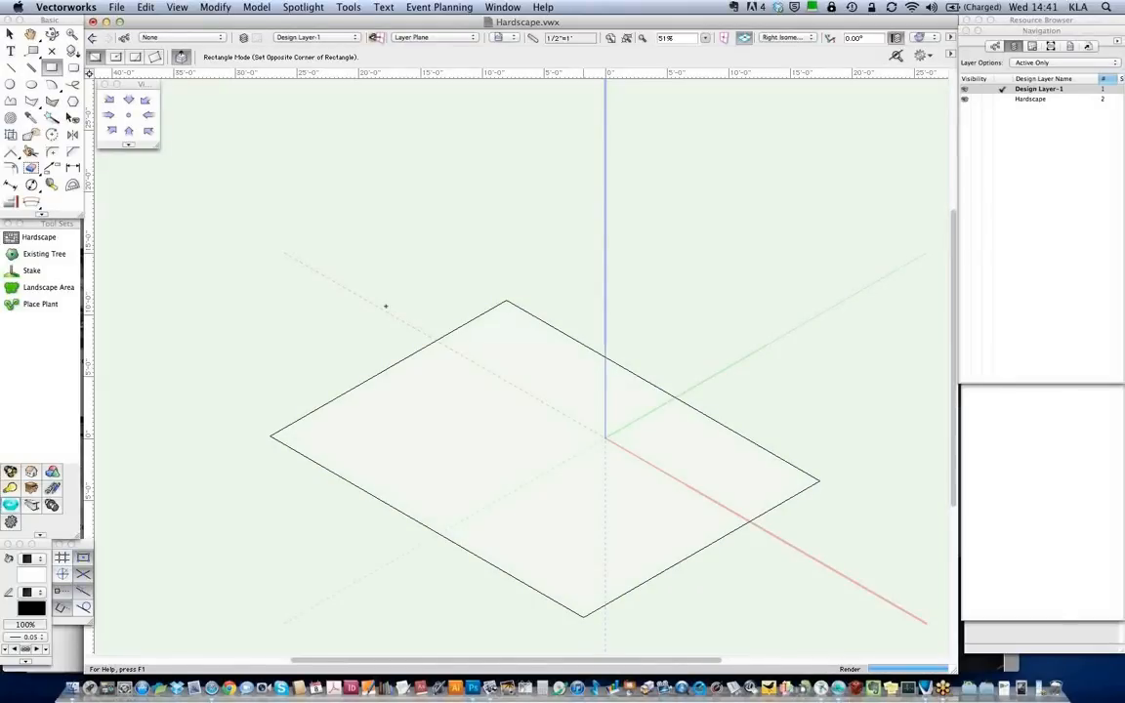
{"action": "key", "text": "x"}
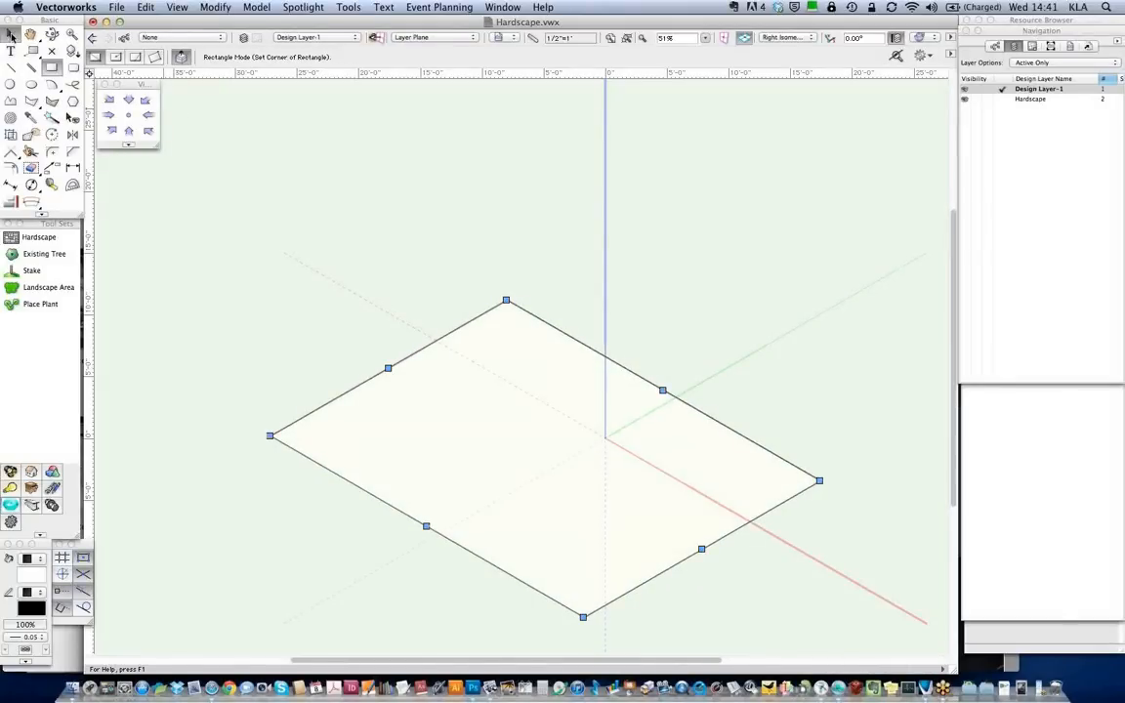
Create a Hardscape object from the new rectangle with Objects from Polyline
{"action": "right_click", "coordinate": [581, 340]}
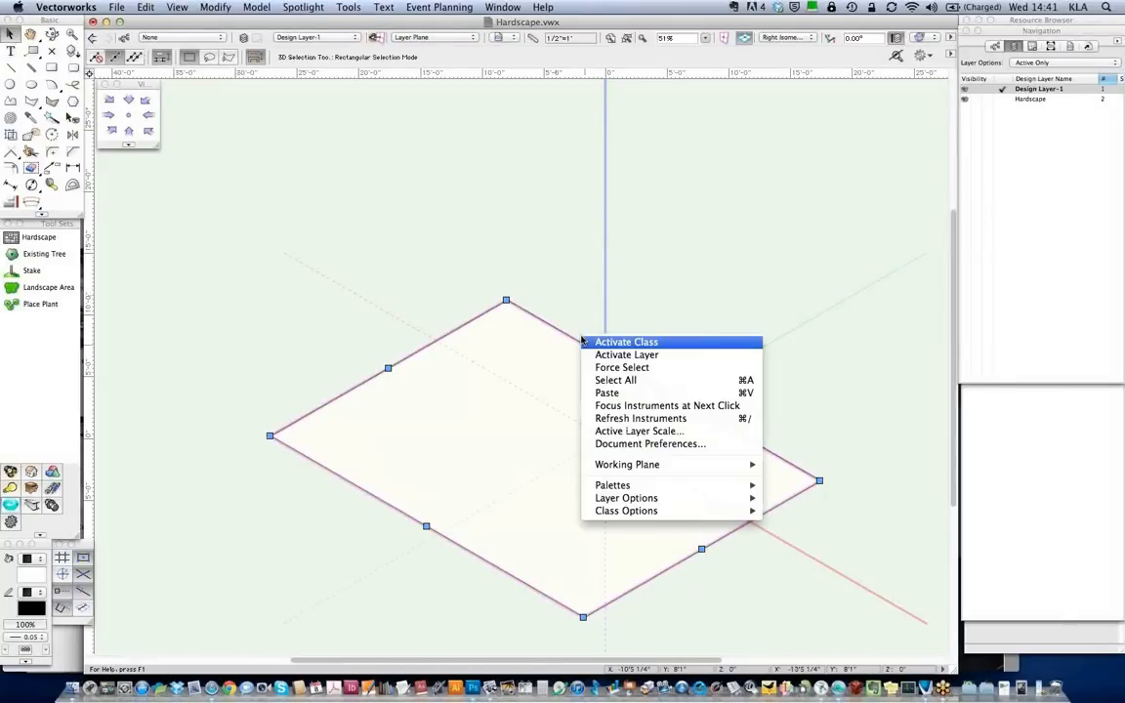
{"action": "left_click", "coordinate": [634, 176]}
{"action": "right_click", "coordinate": [562, 333]}
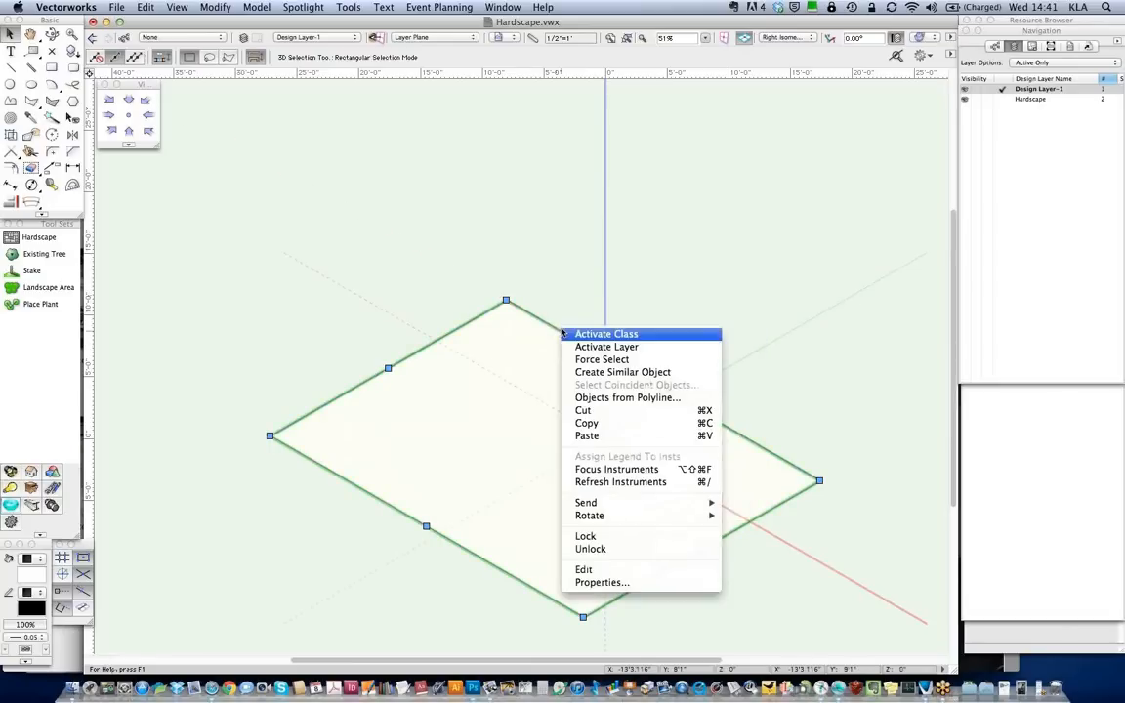
{"action": "left_click", "coordinate": [583, 399]}
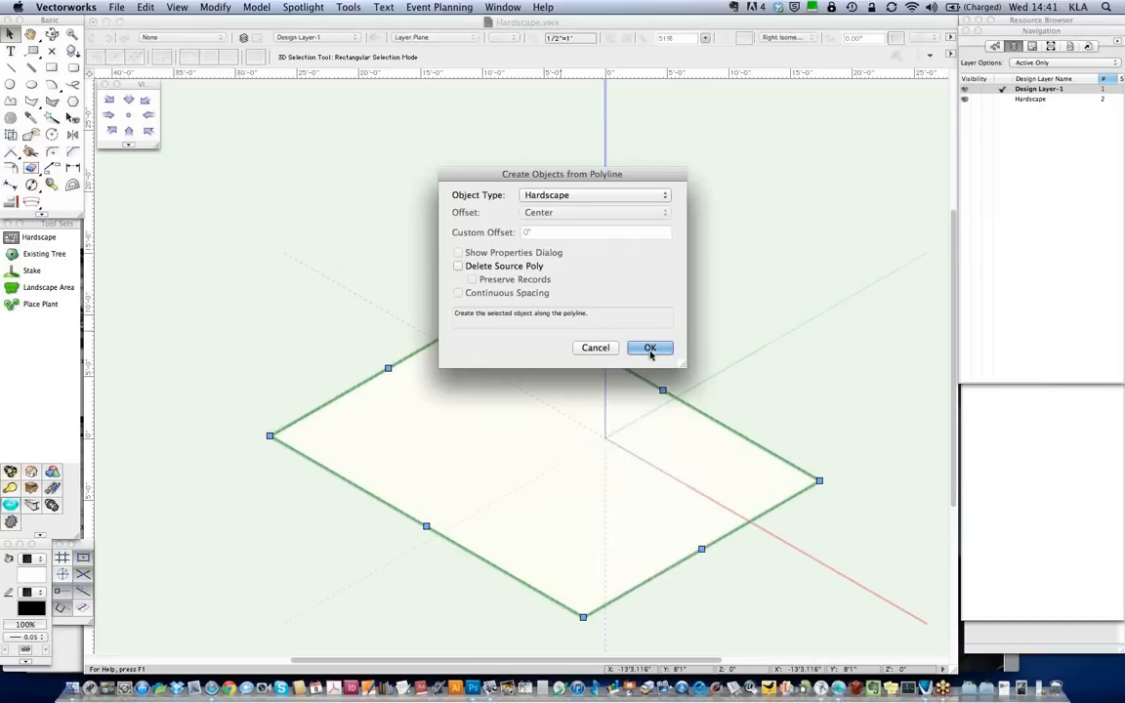
{"action": "left_click", "coordinate": [648, 351]}
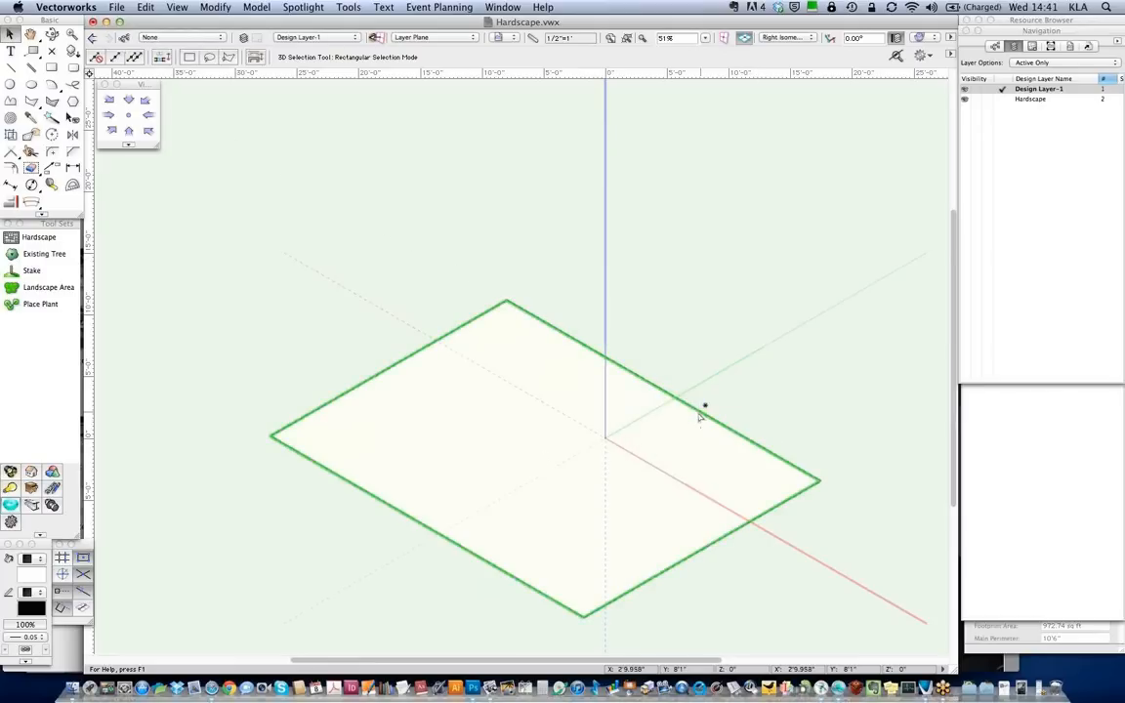
Open the new hardscape's object settings and enable a border with a width of 24
{"action": "left_click", "coordinate": [1031, 593]}
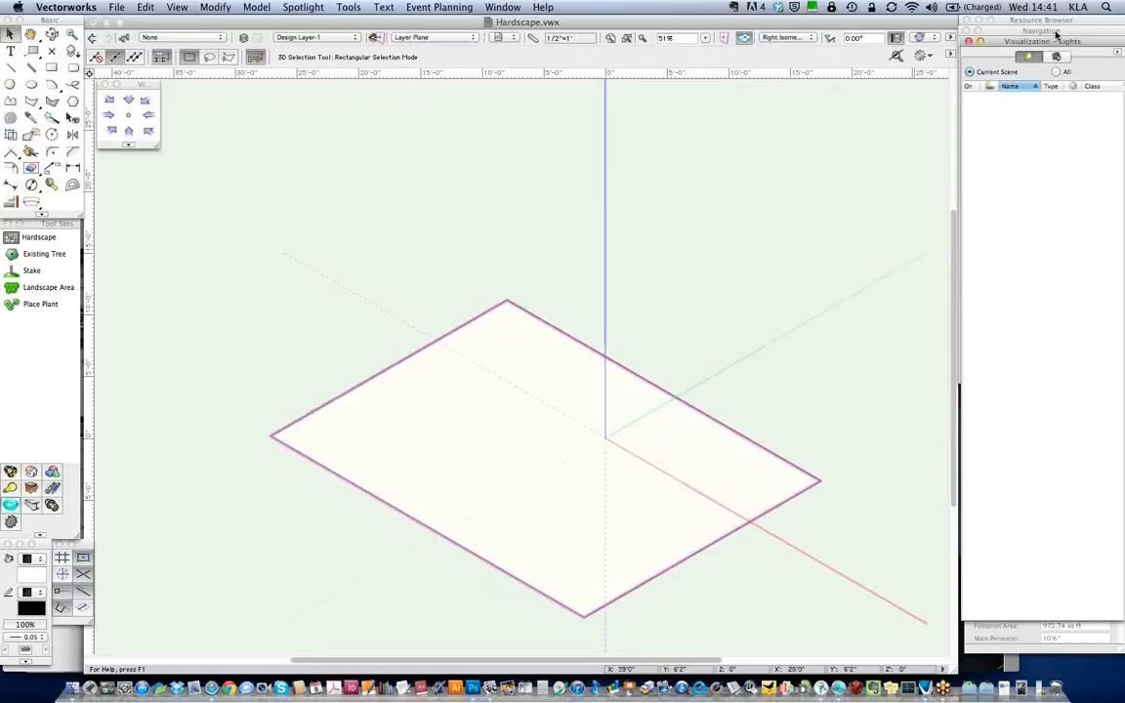
{"action": "left_click", "coordinate": [1029, 635]}
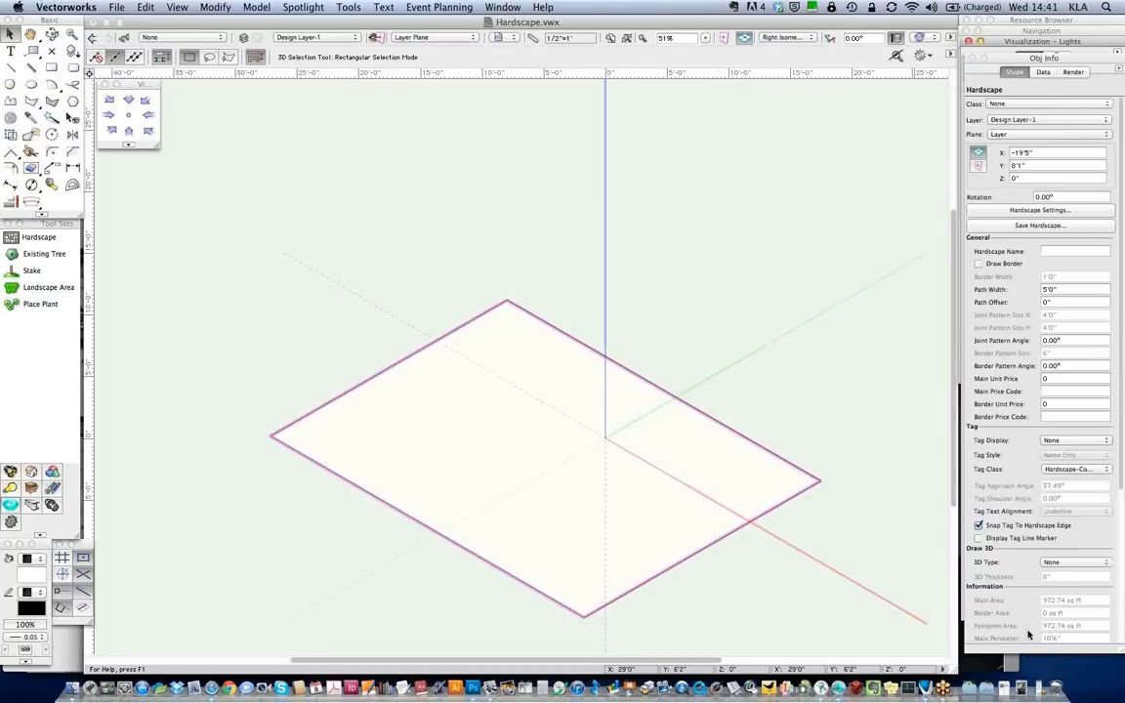
{"action": "left_click", "coordinate": [1013, 211]}
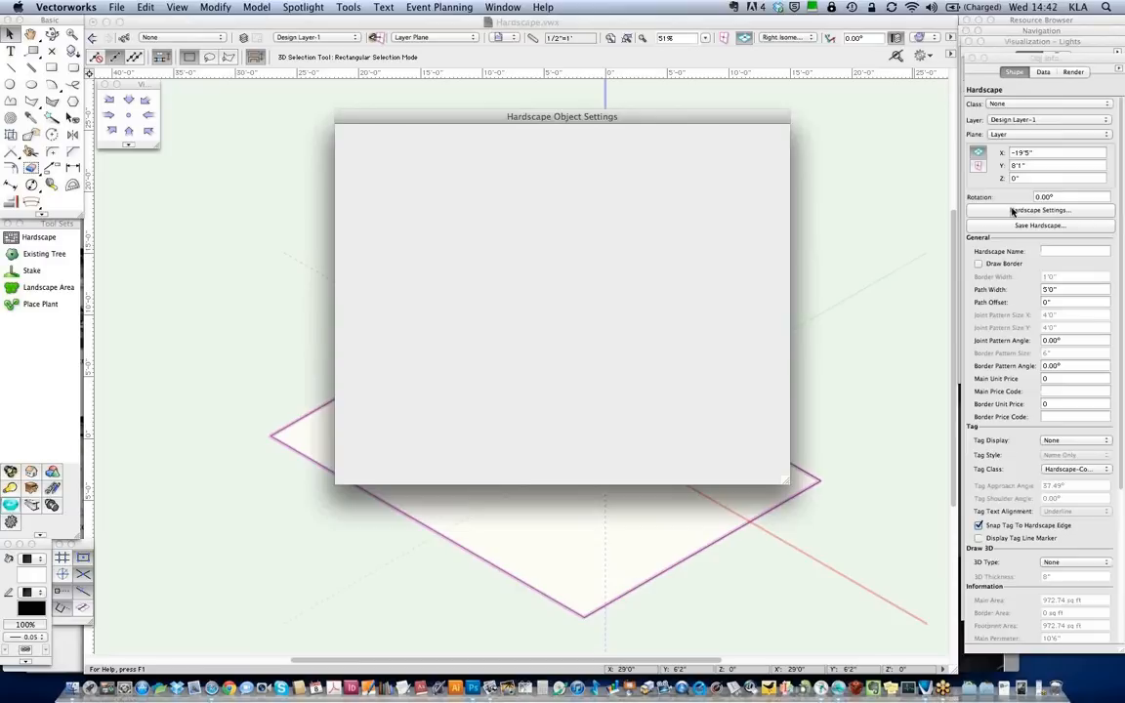
{"action": "left_click", "coordinate": [579, 143]}
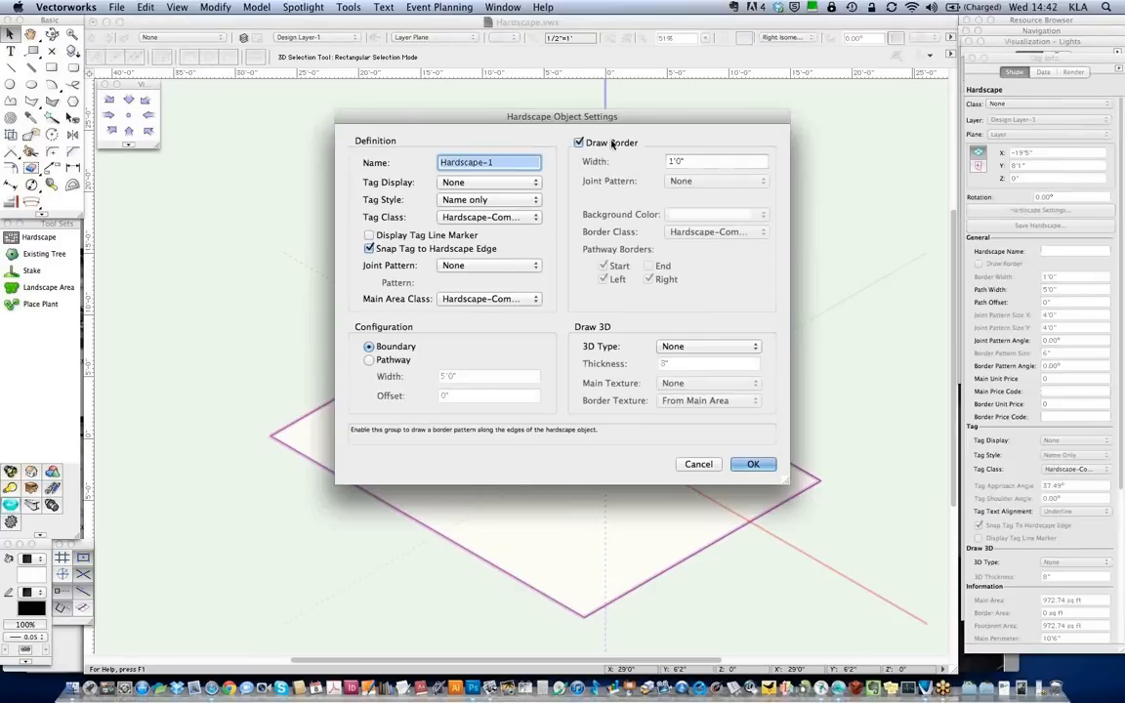
{"action": "double_click", "coordinate": [681, 161]}
{"action": "type", "text": "24"}
{"action": "key", "text": "Tab"}
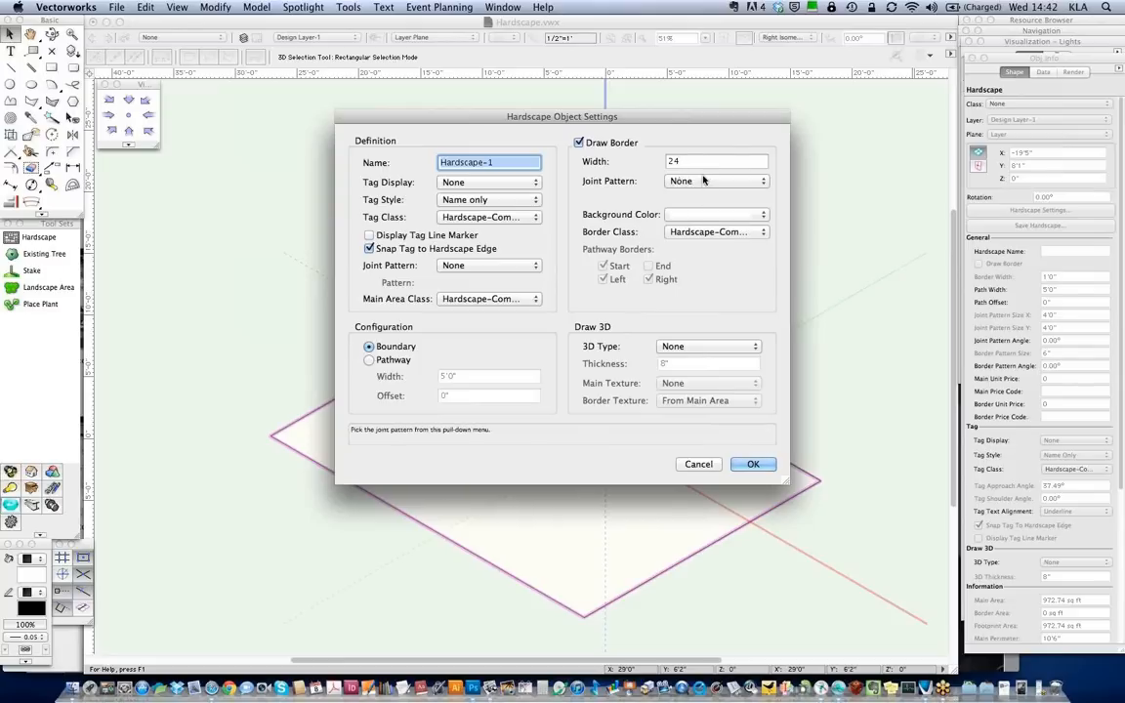
Give the border a Hatch joint pattern using the Parquet-Herringbone resource
{"action": "left_click", "coordinate": [704, 181]}
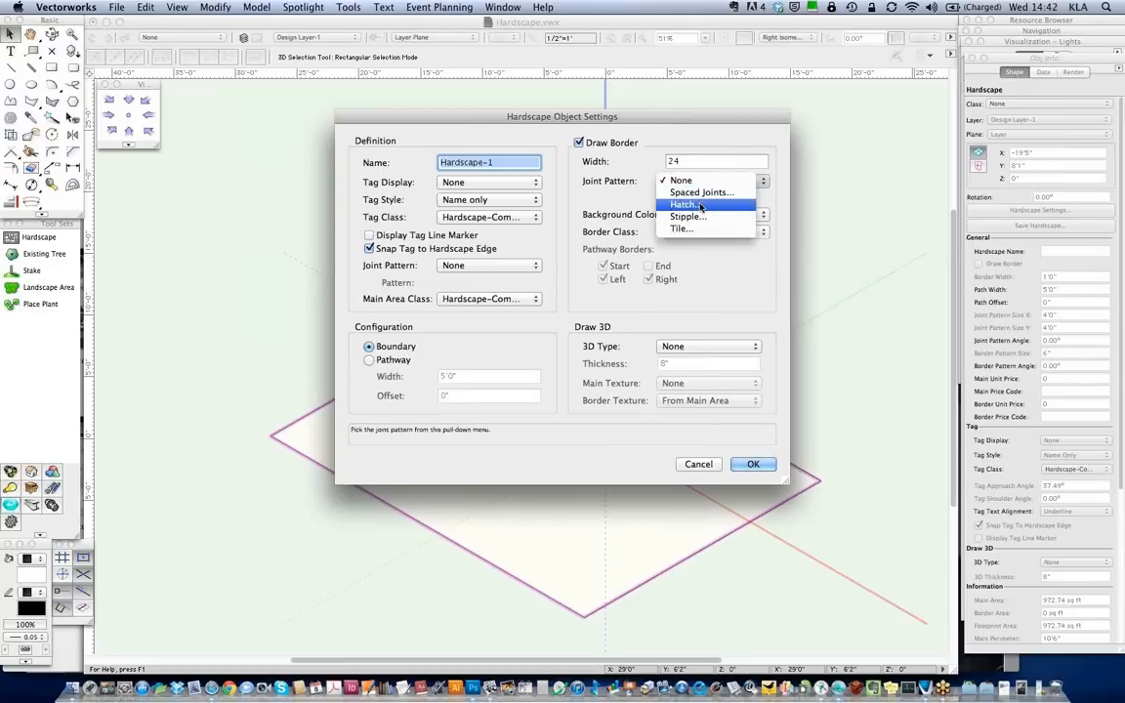
{"action": "left_click", "coordinate": [688, 205]}
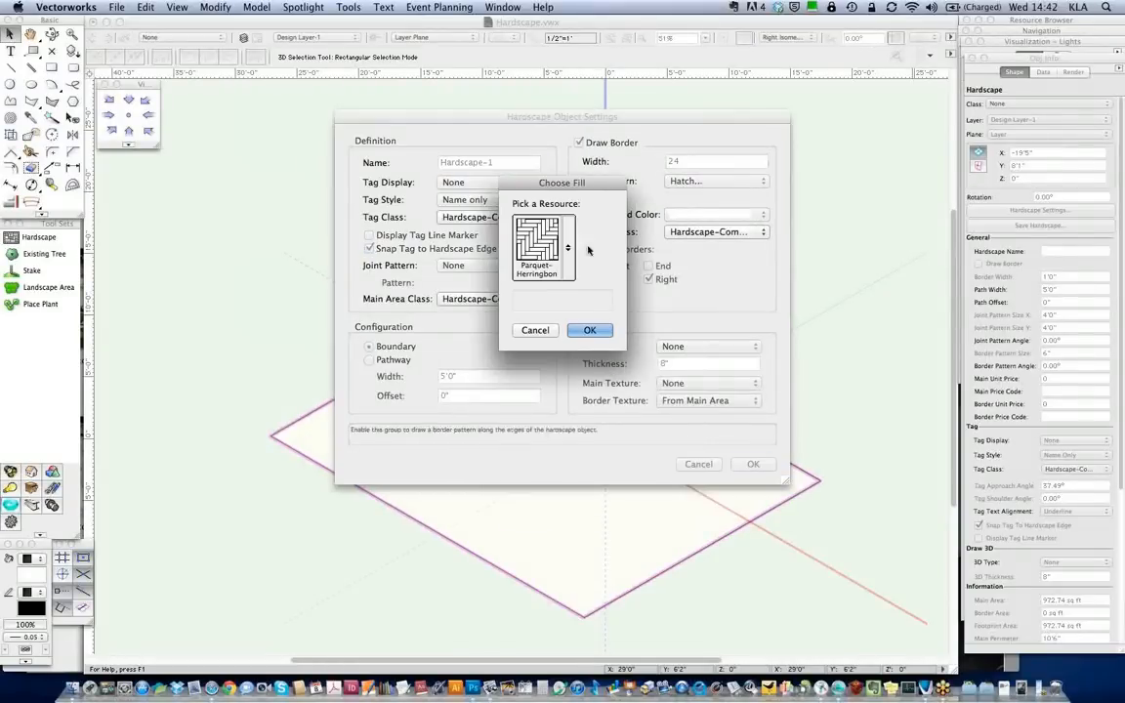
{"action": "left_click", "coordinate": [591, 331]}
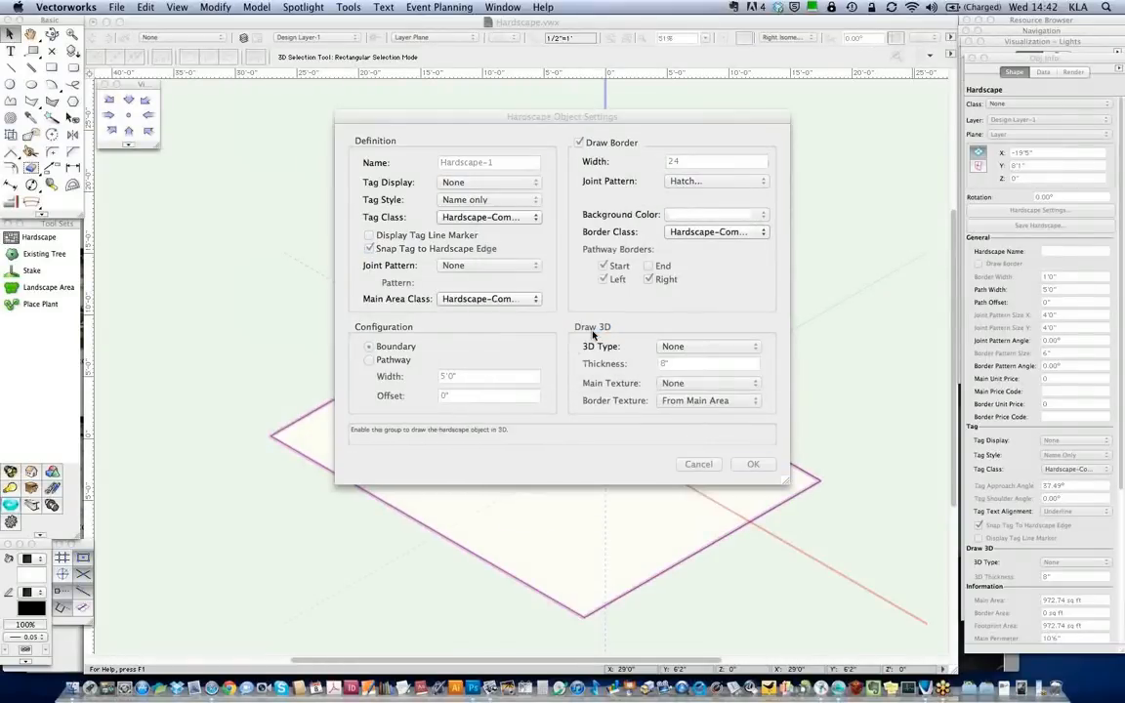
Set the hardscape's main area joint pattern to Flagstone with the default pattern size and angle
{"action": "left_click", "coordinate": [489, 264]}
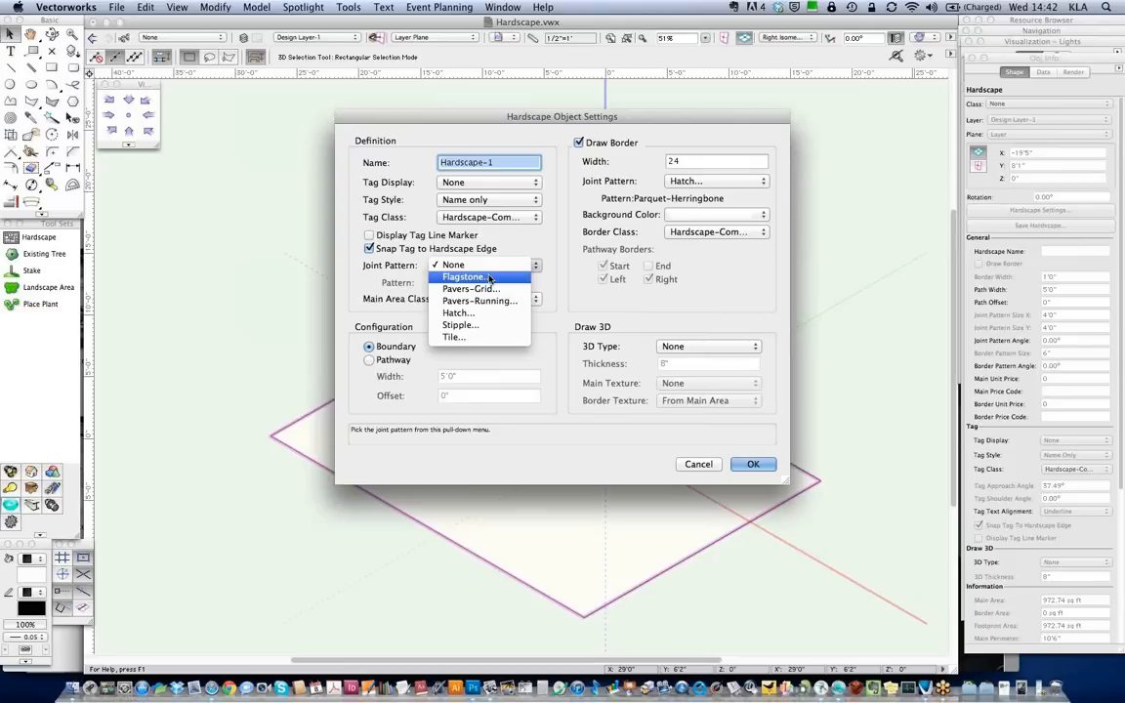
{"action": "left_click", "coordinate": [489, 279]}
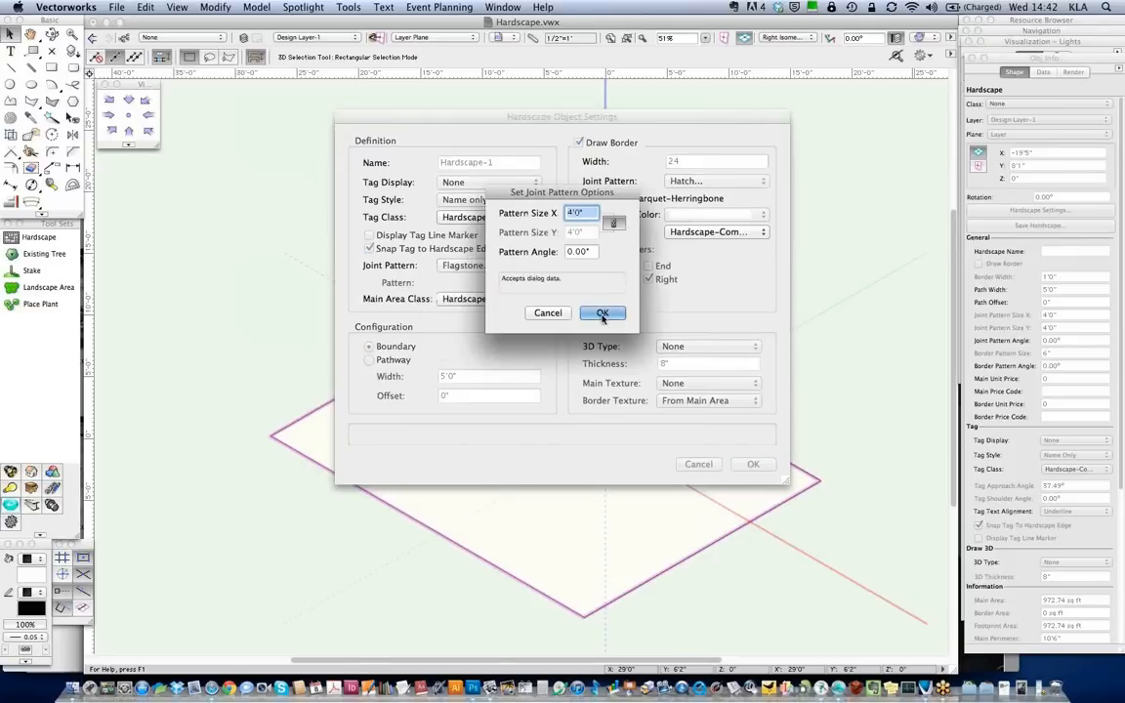
{"action": "left_click", "coordinate": [603, 313]}
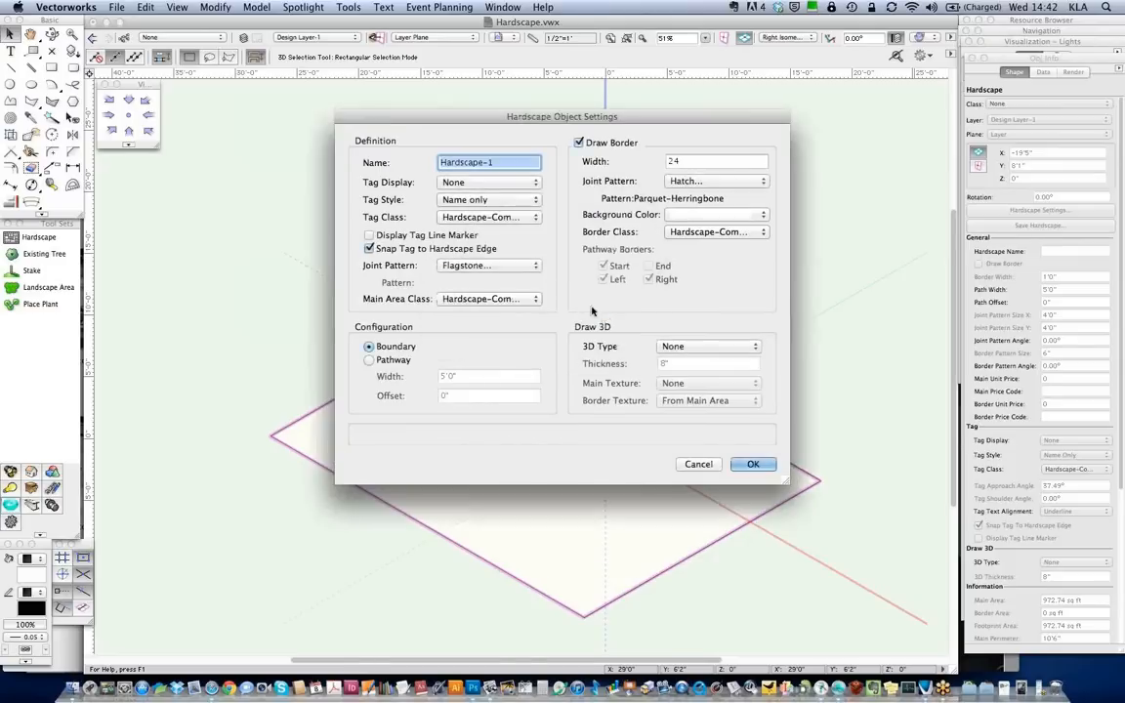
Assign the H-BlackMarble class to the hardscape's main area and the H-Parquet class to its border
{"action": "left_click", "coordinate": [508, 306]}
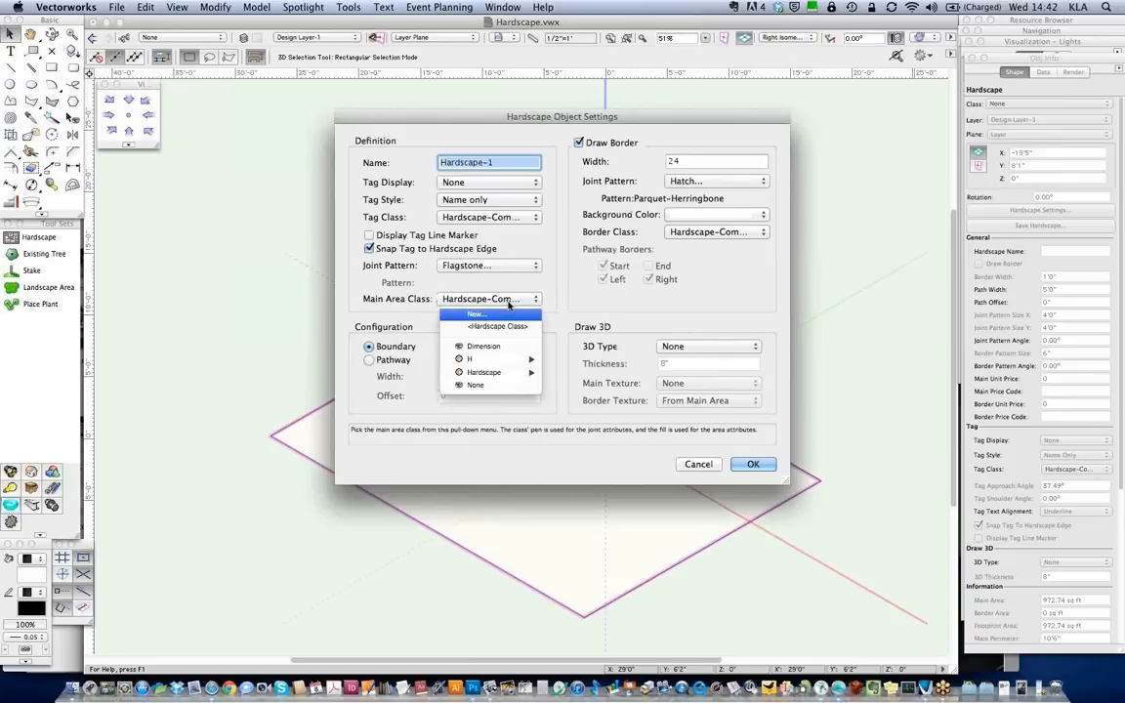
{"action": "mouse_move", "coordinate": [541, 364]}
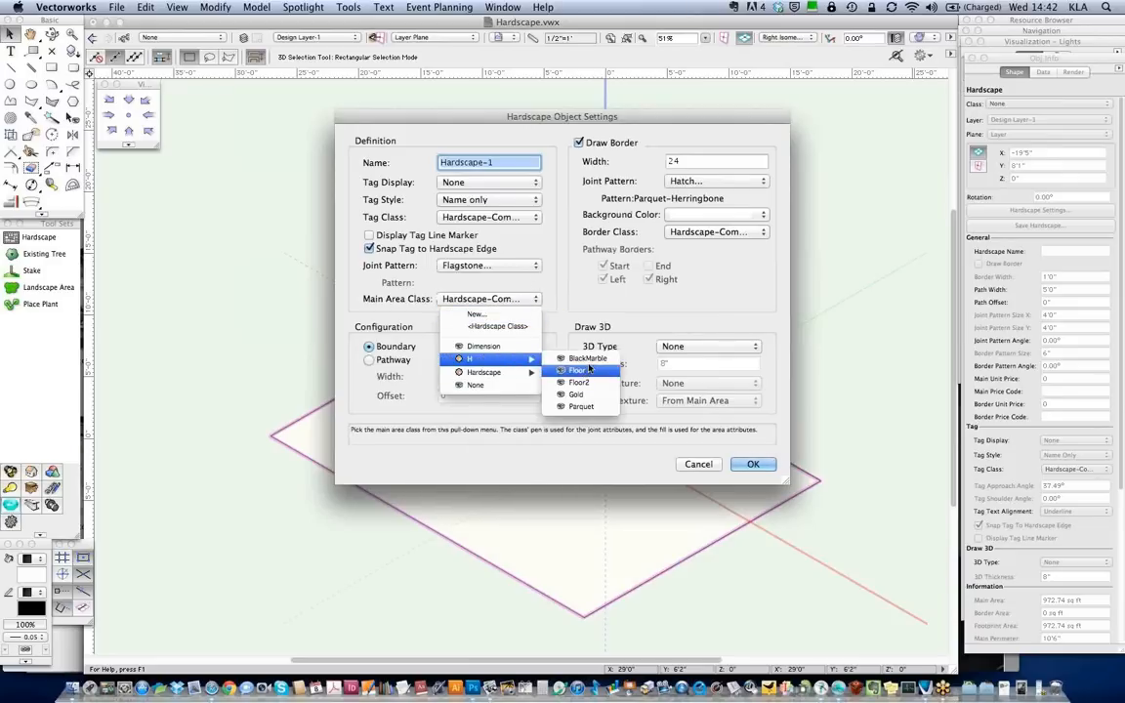
{"action": "left_click", "coordinate": [591, 360]}
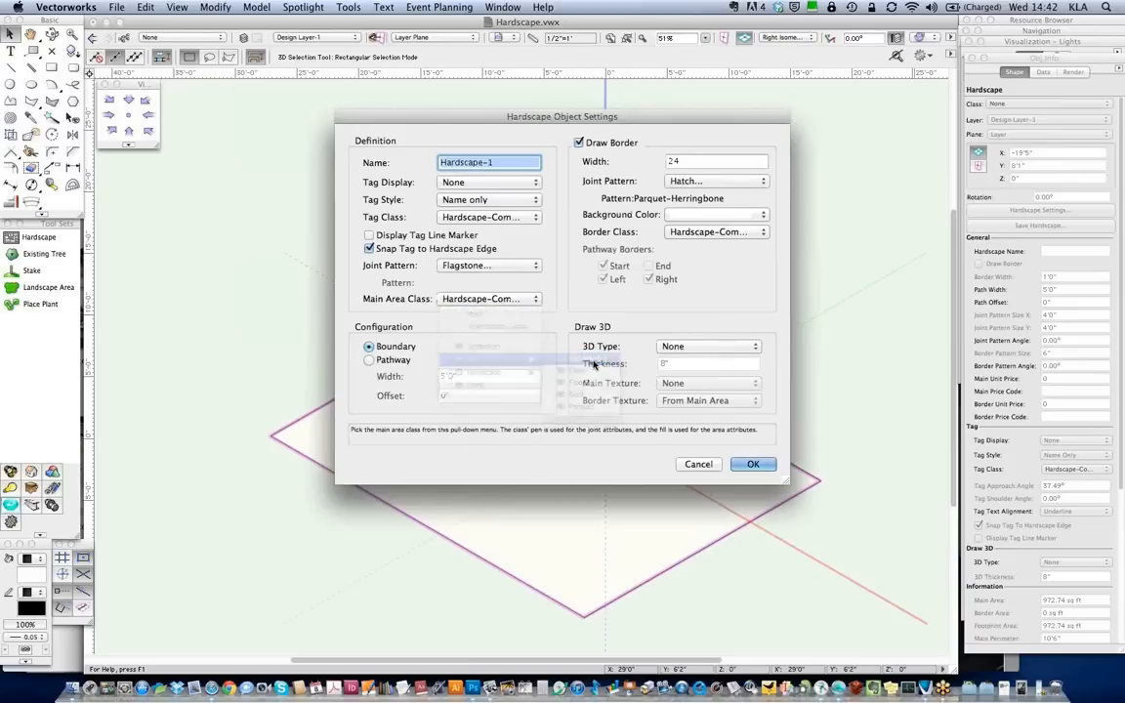
{"action": "left_click", "coordinate": [720, 234]}
{"action": "mouse_move", "coordinate": [733, 292]}
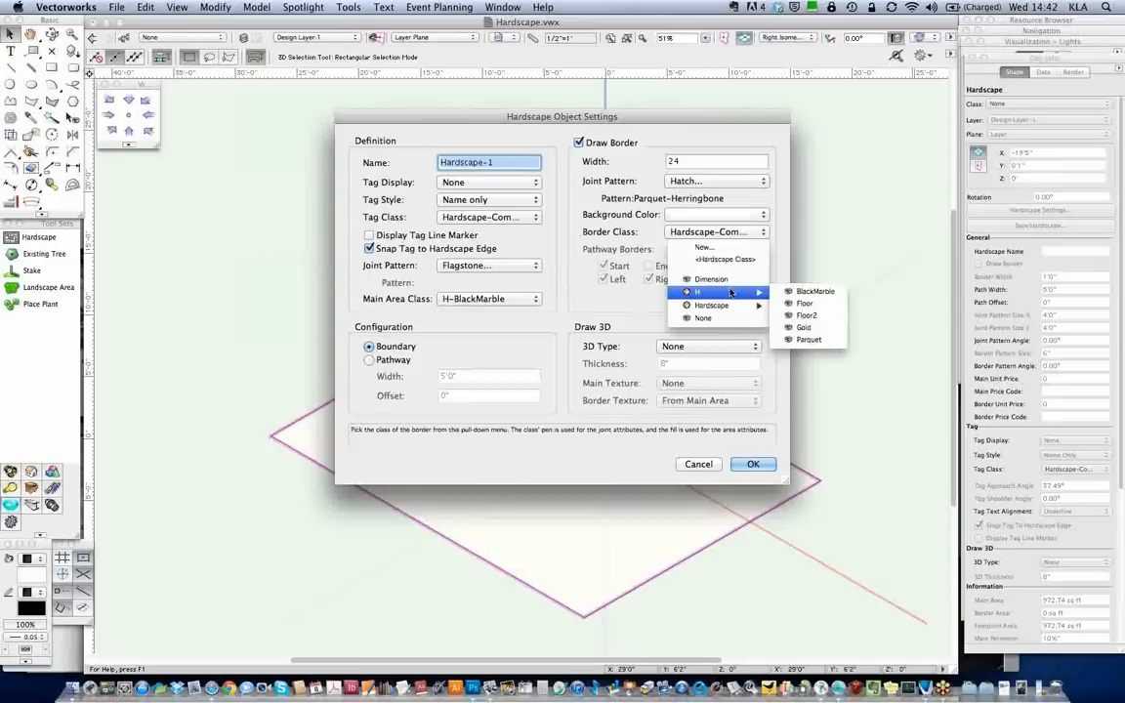
{"action": "left_click", "coordinate": [803, 339]}
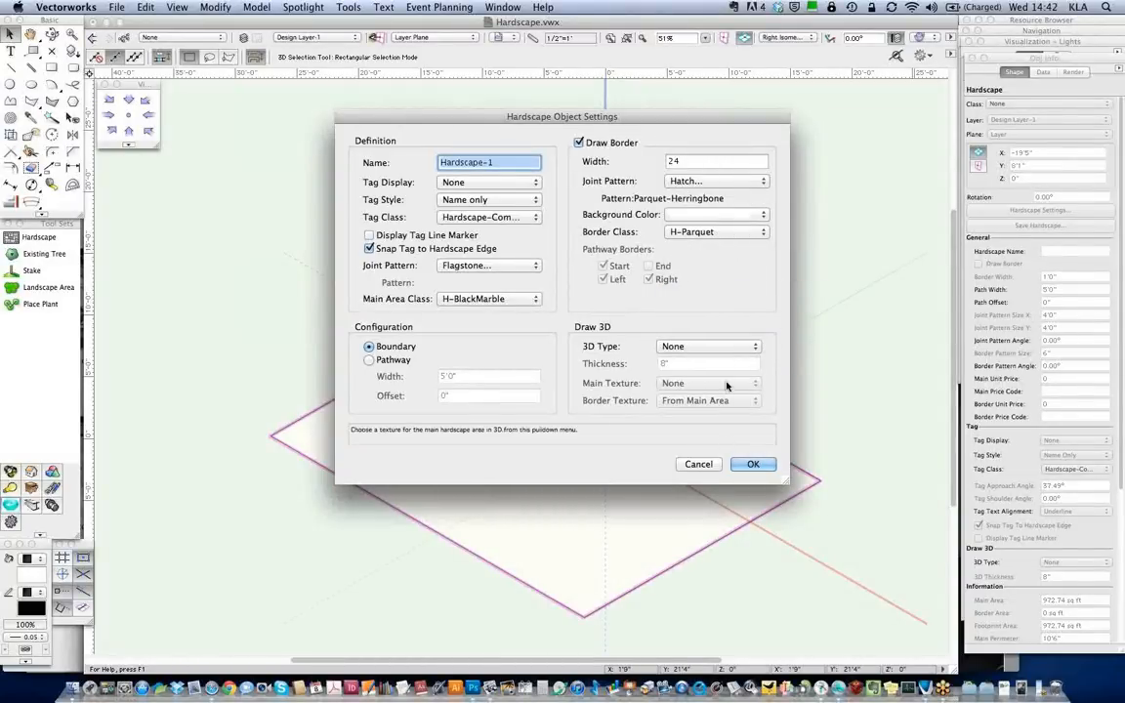
Set the hardscape's 3D type to Slab with a thickness of 1
{"action": "left_click", "coordinate": [707, 348]}
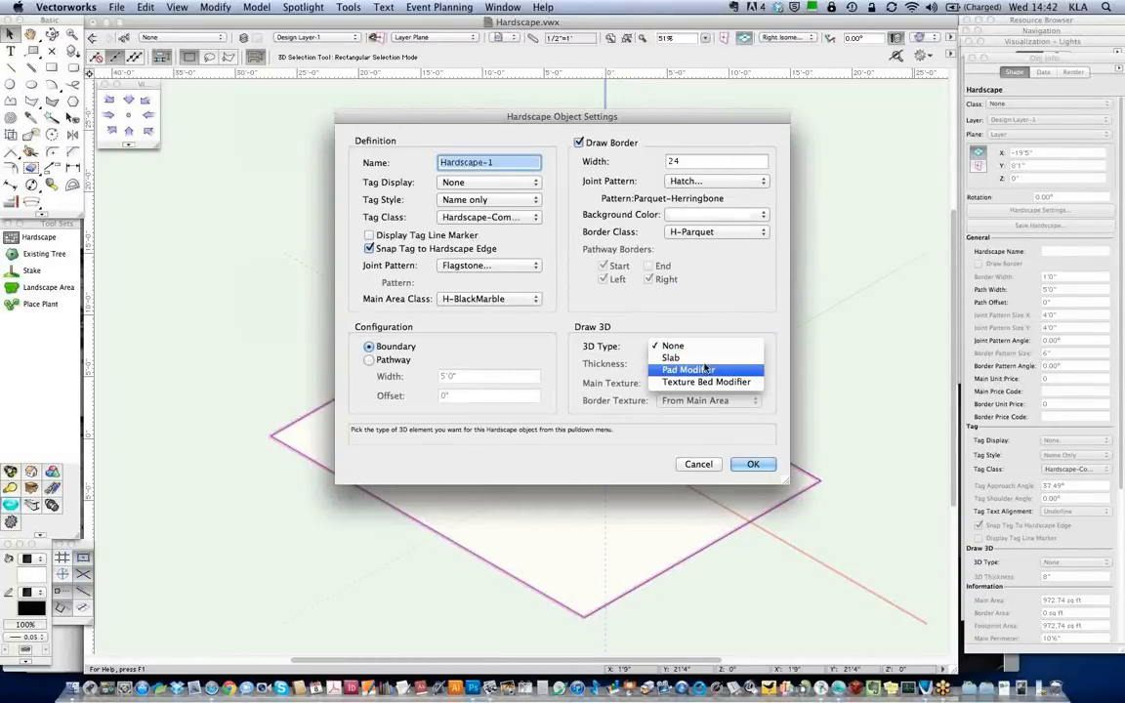
{"action": "left_click", "coordinate": [706, 359]}
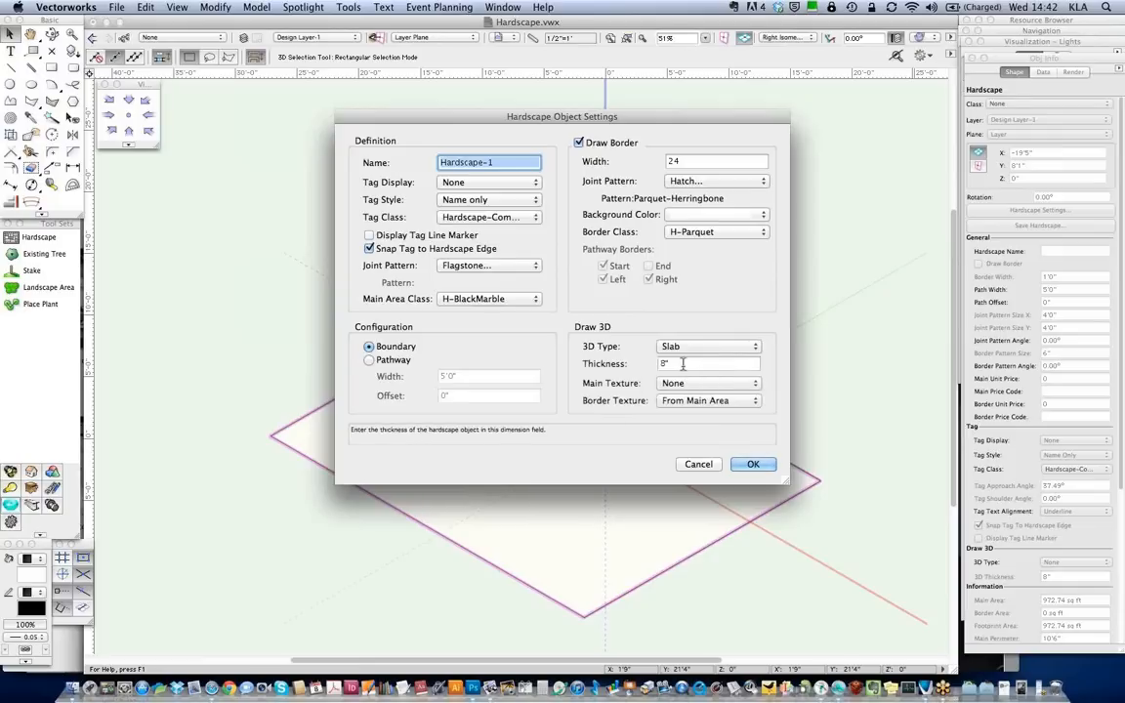
{"action": "left_click", "coordinate": [684, 363]}
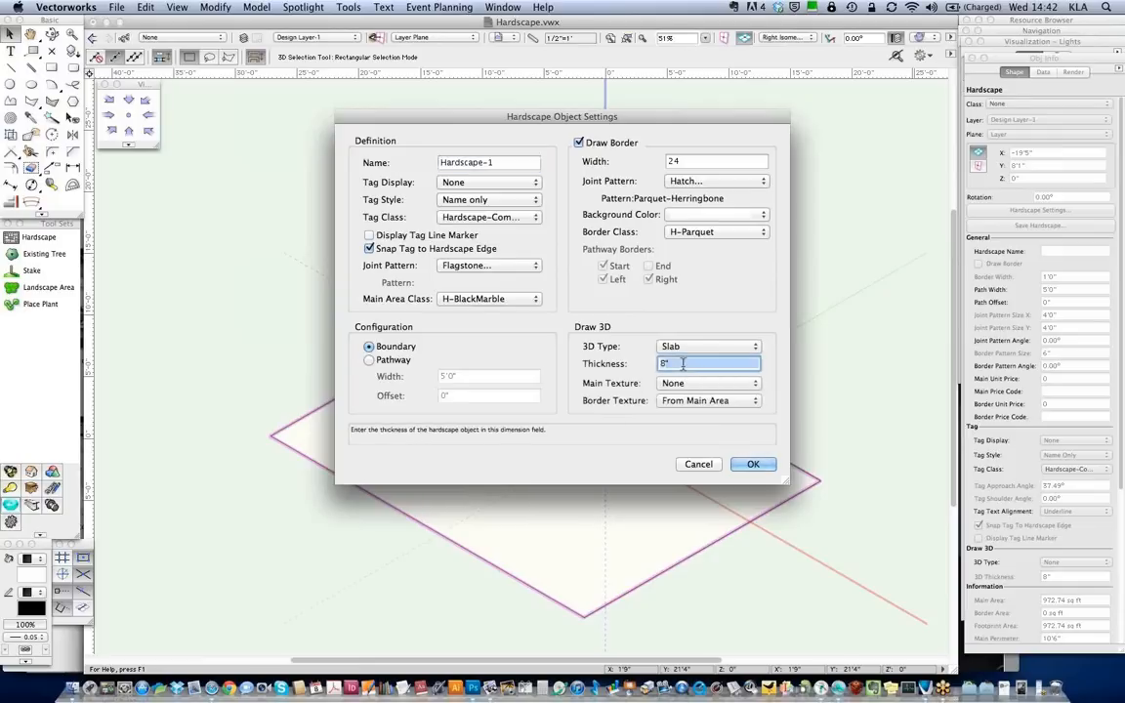
{"action": "type", "text": "1"}
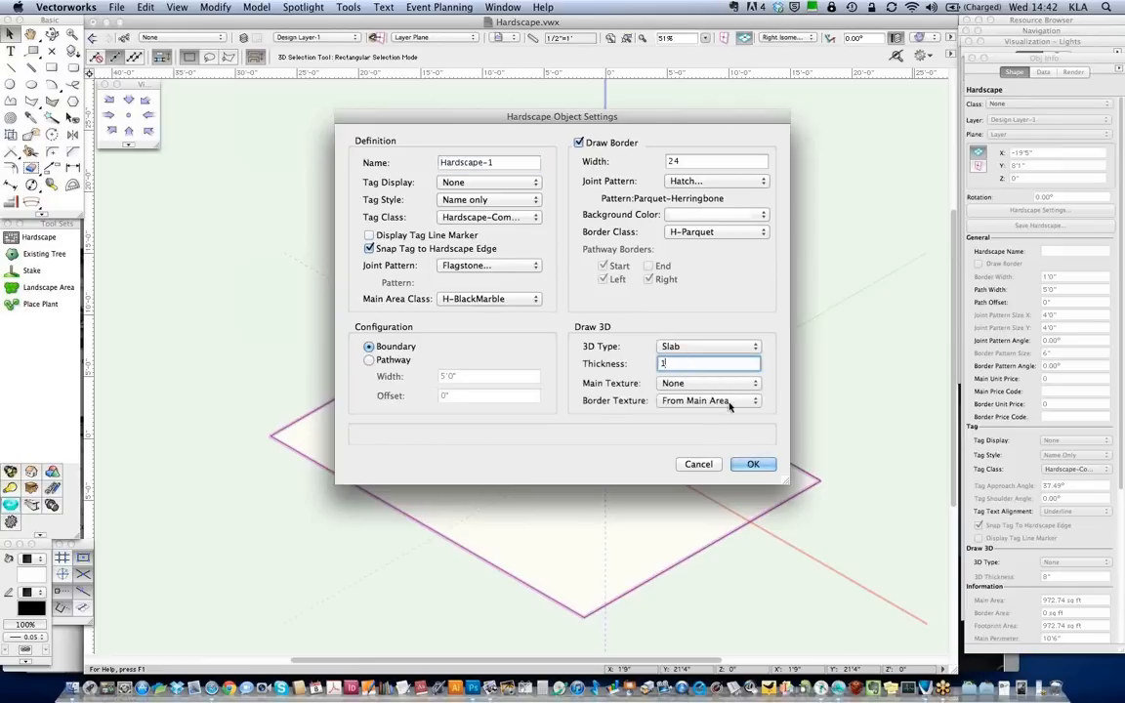
Set both the main and border textures to By Class and apply the hardscape settings
{"action": "left_click", "coordinate": [724, 386]}
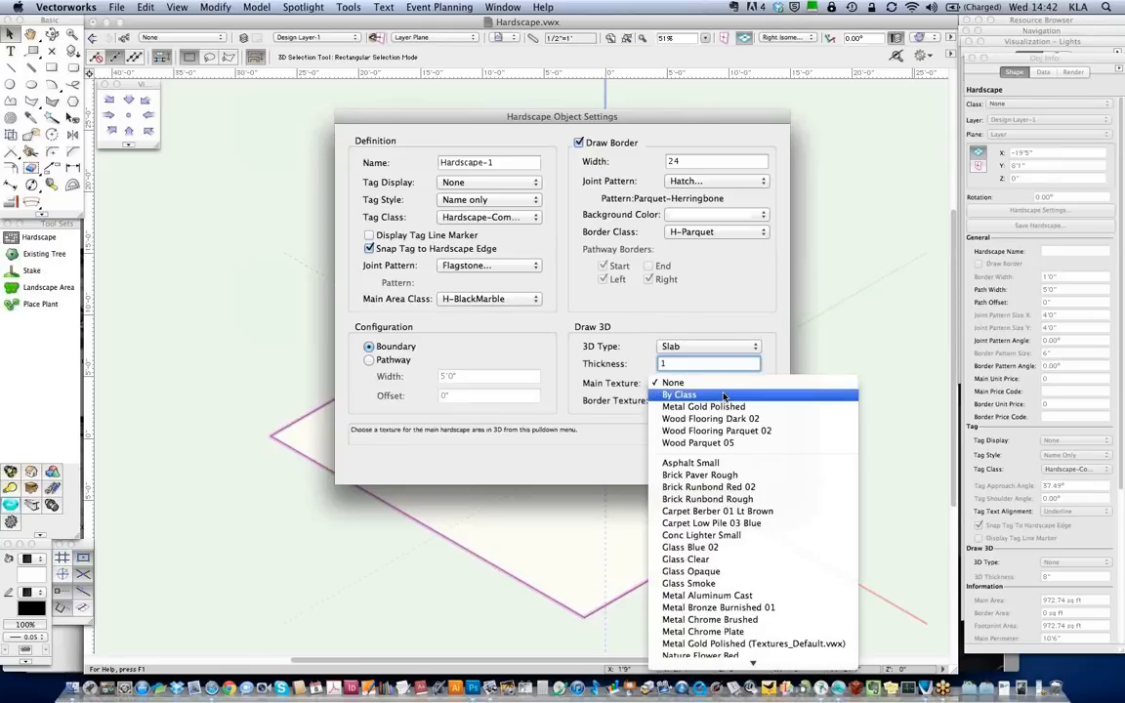
{"action": "left_click", "coordinate": [724, 396]}
{"action": "left_click", "coordinate": [722, 401]}
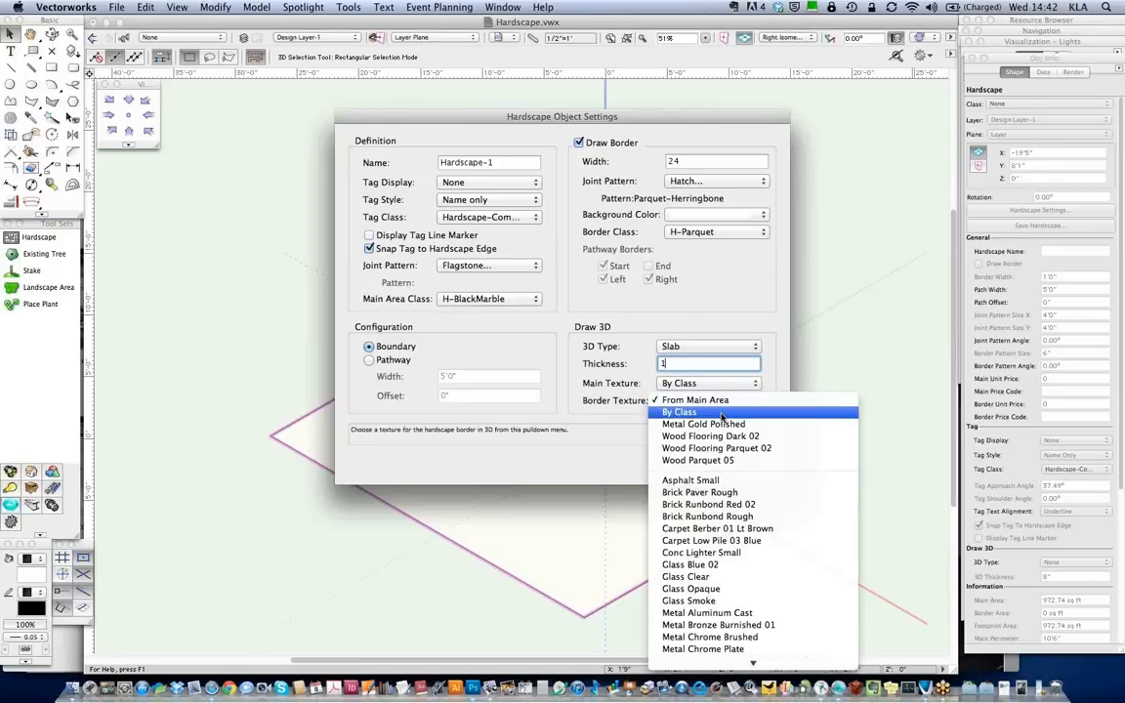
{"action": "left_click", "coordinate": [721, 413]}
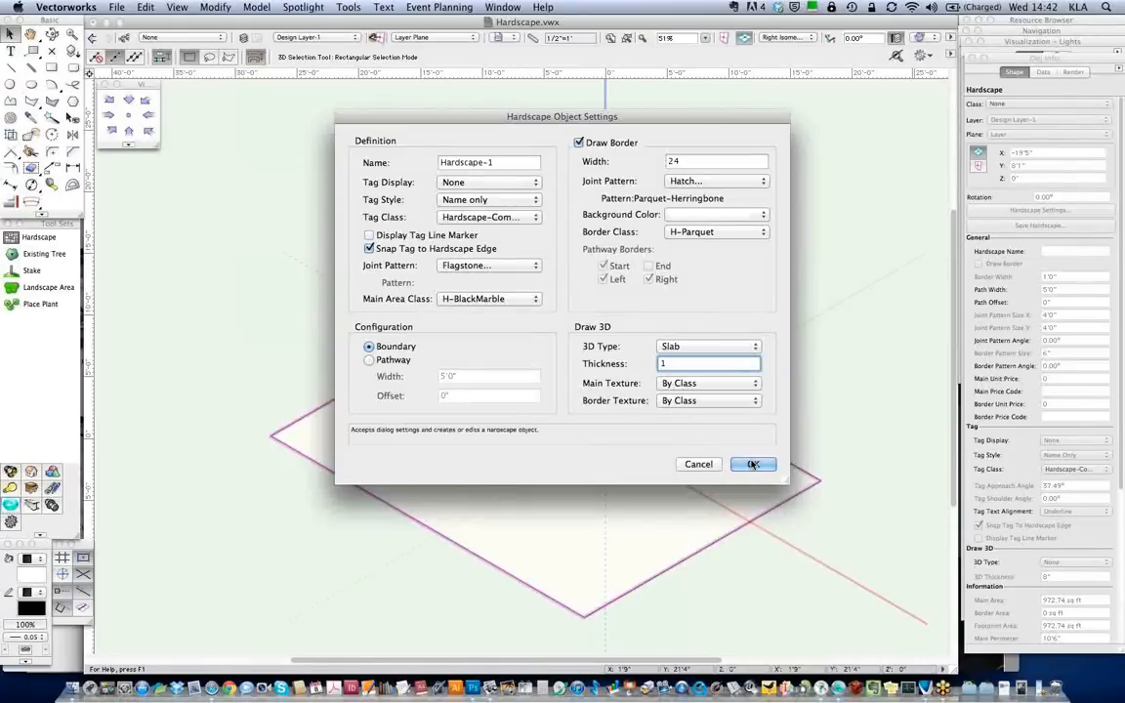
{"action": "left_click", "coordinate": [751, 465]}
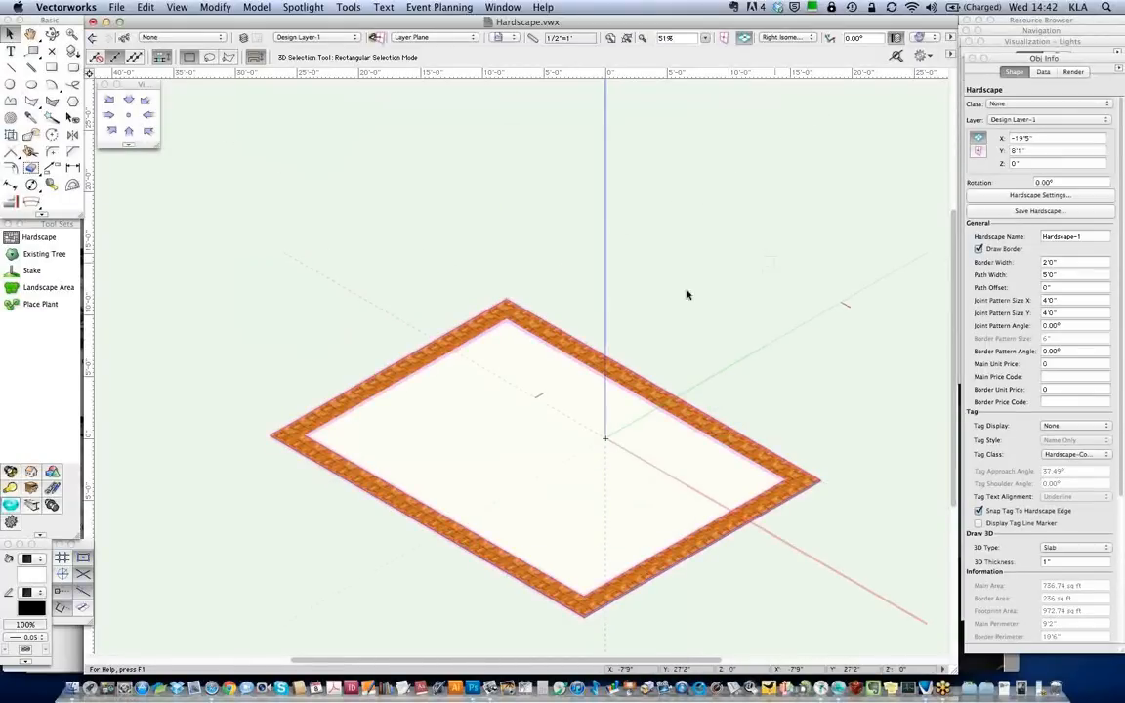
Make all of the hardscape's attributes by class and set its main texture to By Class again
{"action": "left_click", "coordinate": [25, 664]}
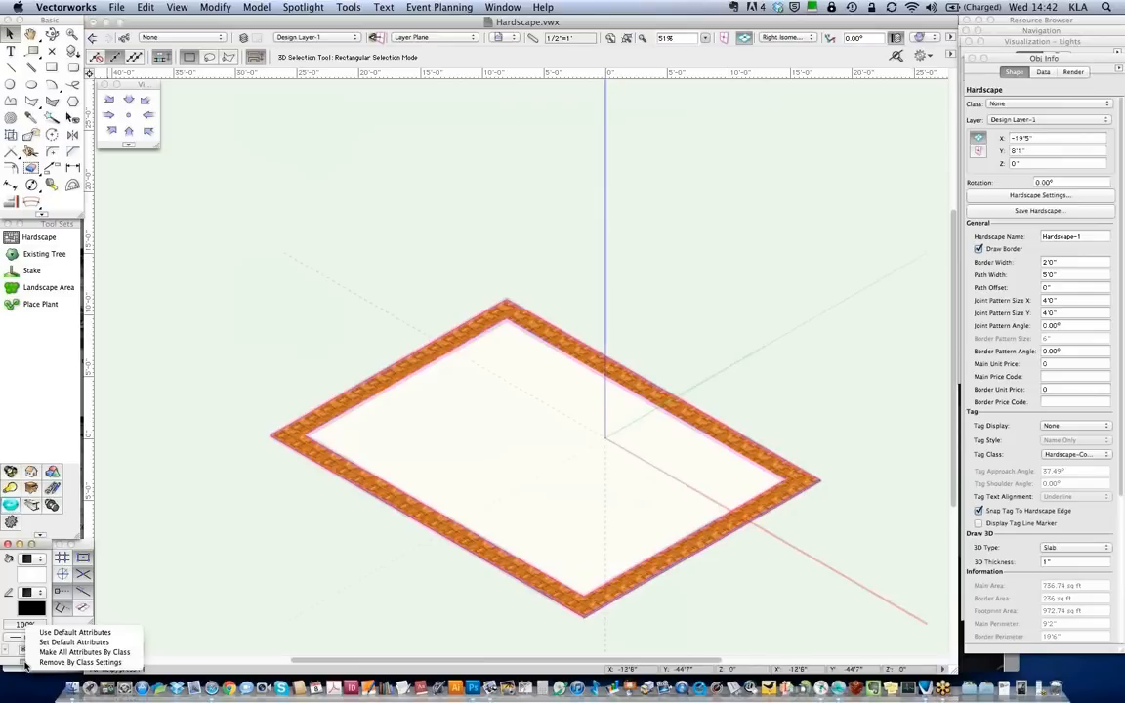
{"action": "left_click", "coordinate": [49, 654]}
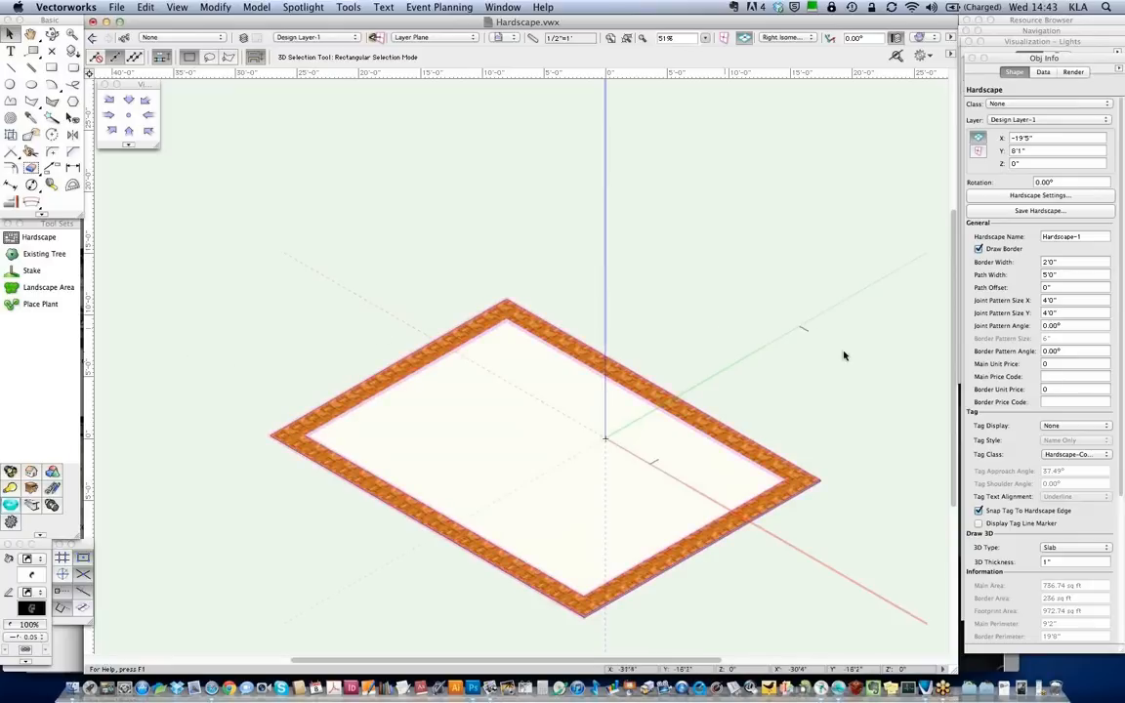
{"action": "left_click", "coordinate": [1041, 195]}
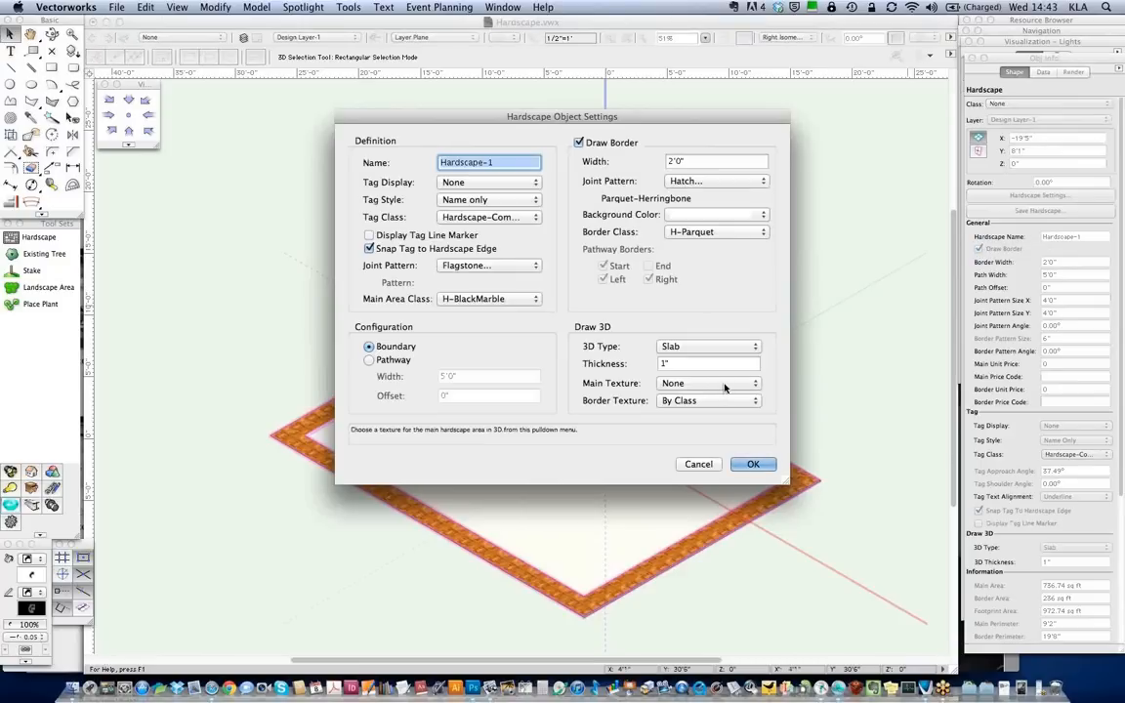
{"action": "left_click", "coordinate": [725, 387]}
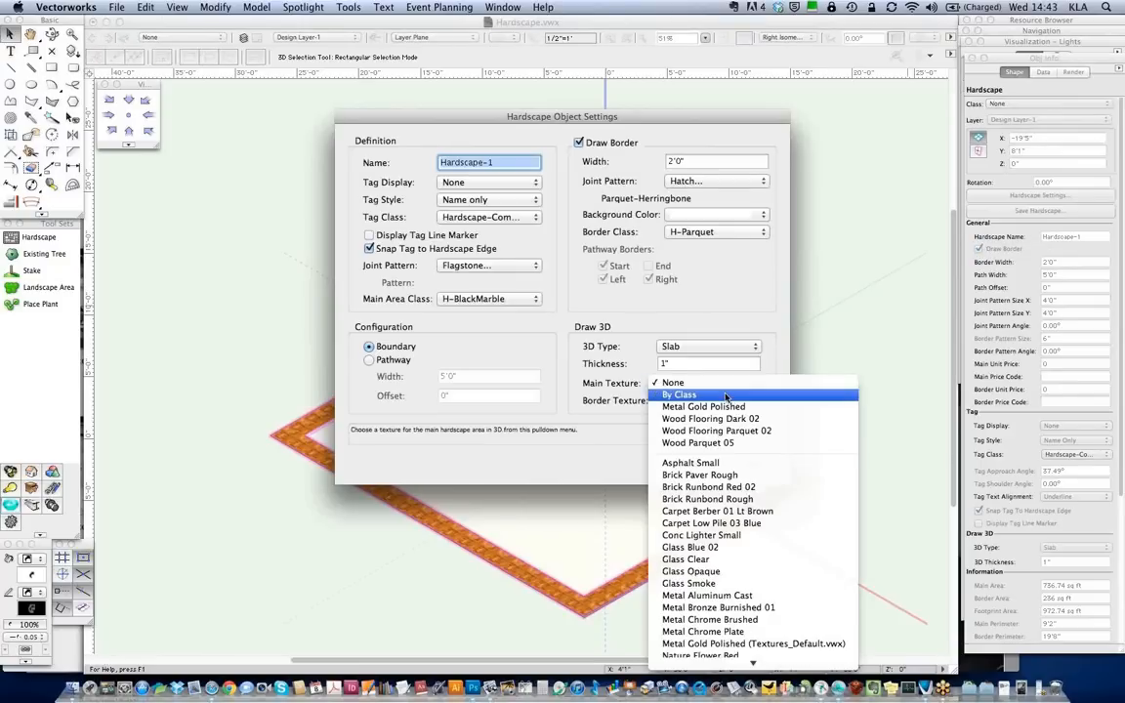
{"action": "left_click", "coordinate": [726, 395]}
{"action": "left_click", "coordinate": [750, 466]}
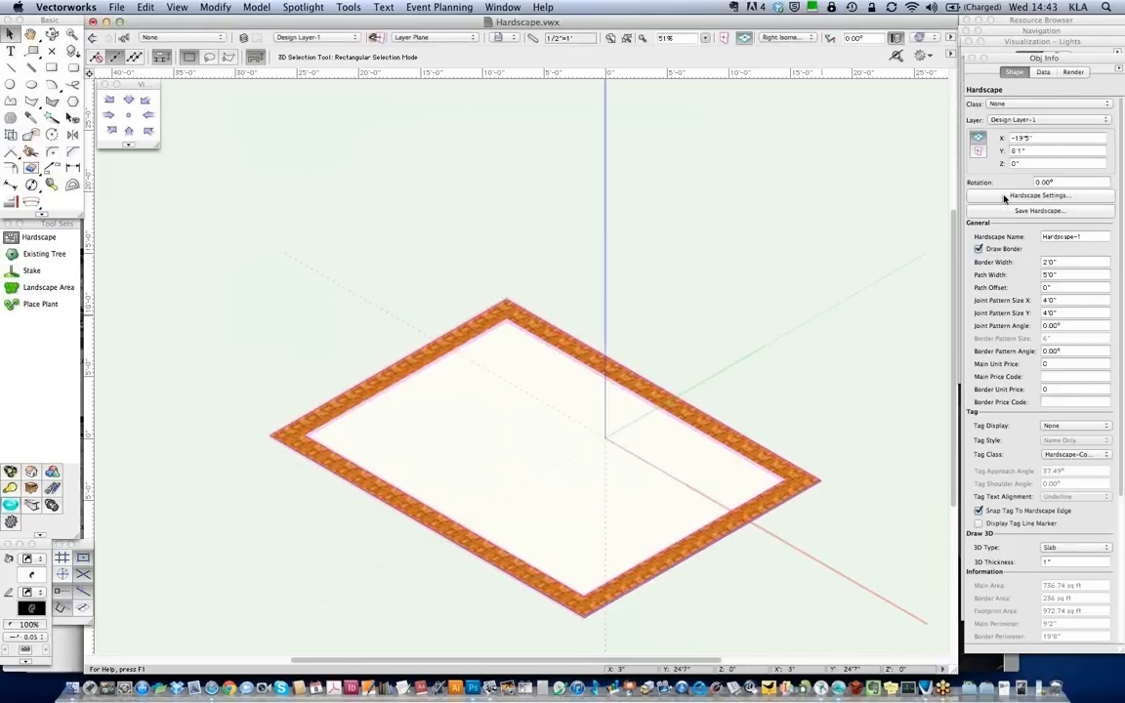
Change the hardscape's main area class to H-Floor and deselect the object
{"action": "left_click", "coordinate": [1004, 196]}
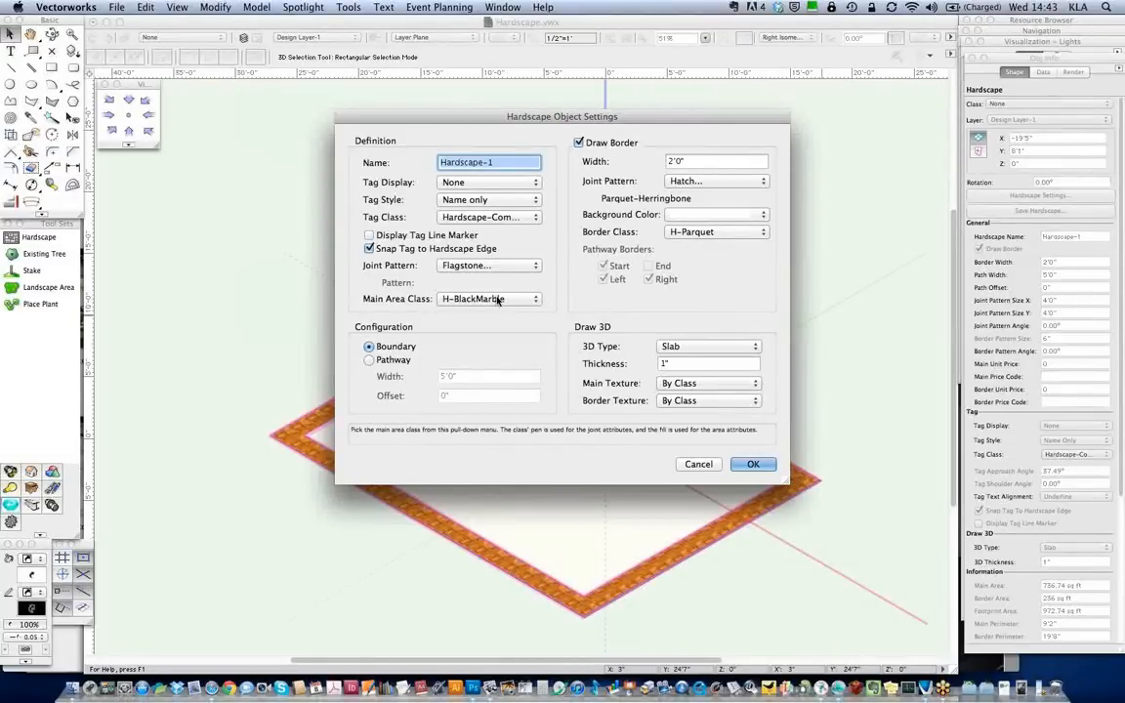
{"action": "left_click", "coordinate": [498, 300]}
{"action": "mouse_move", "coordinate": [494, 358]}
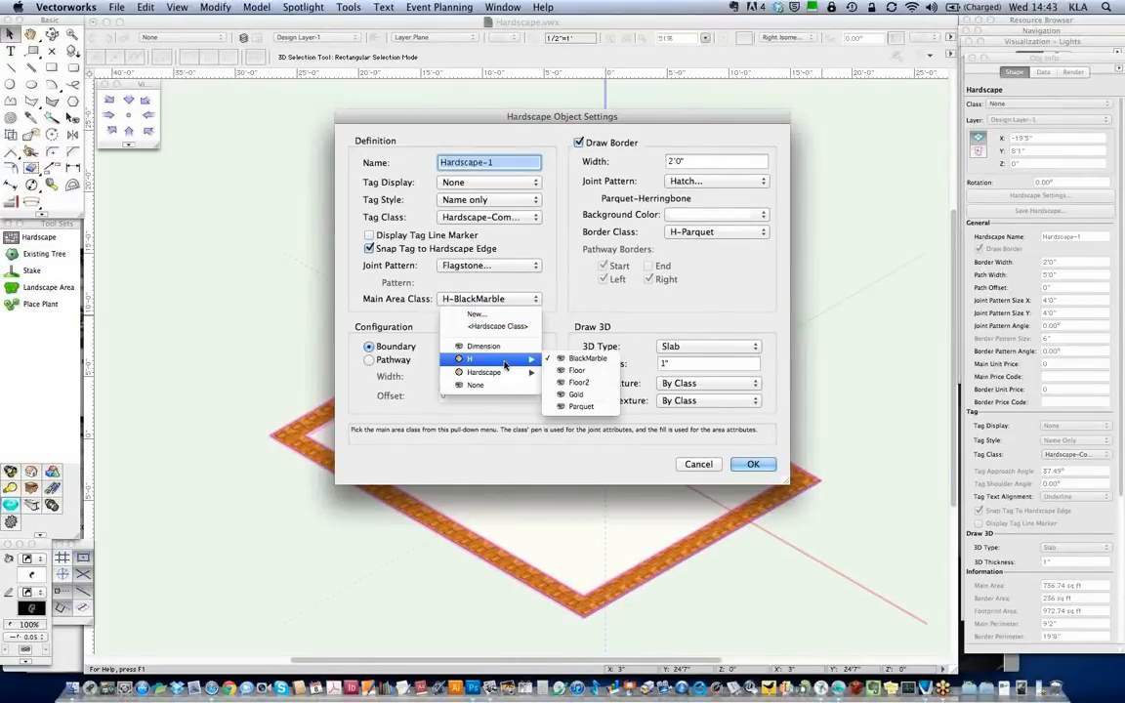
{"action": "left_click", "coordinate": [587, 370]}
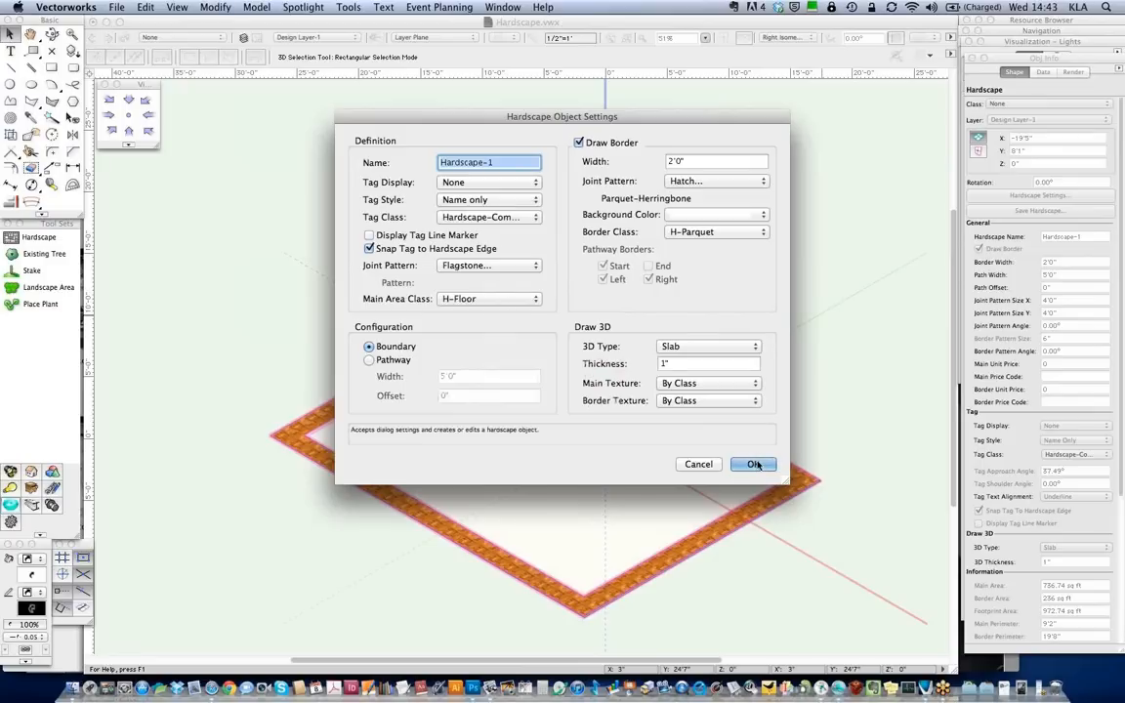
{"action": "left_click", "coordinate": [753, 464]}
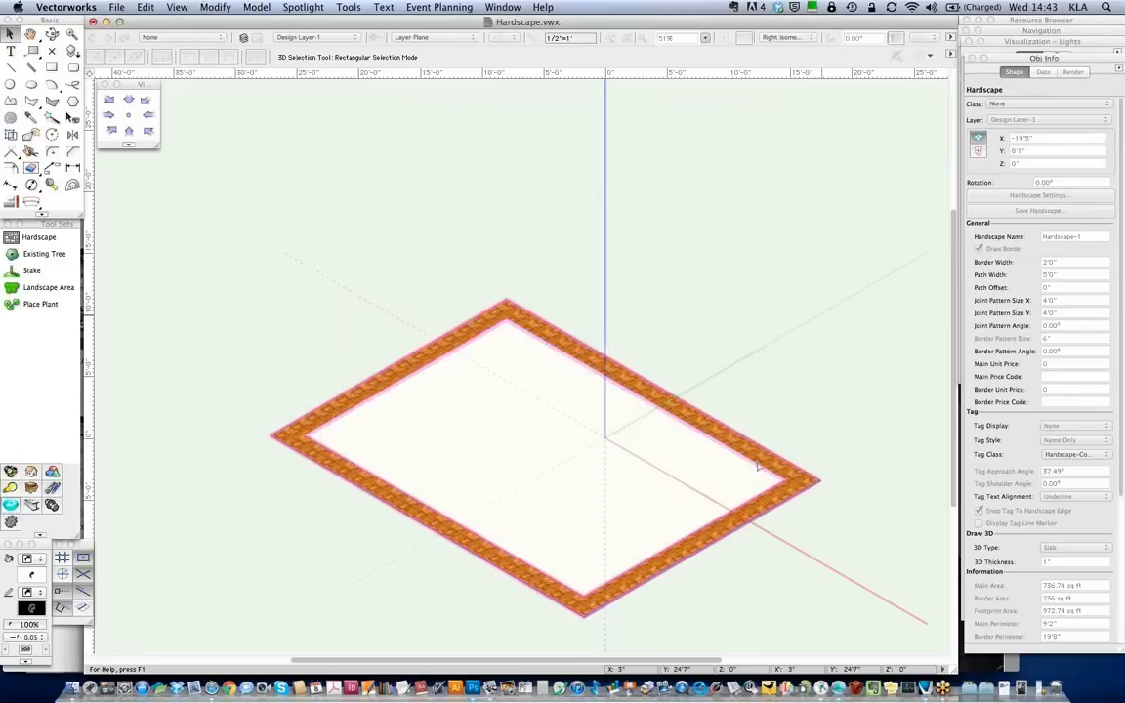
{"action": "left_click", "coordinate": [760, 324]}
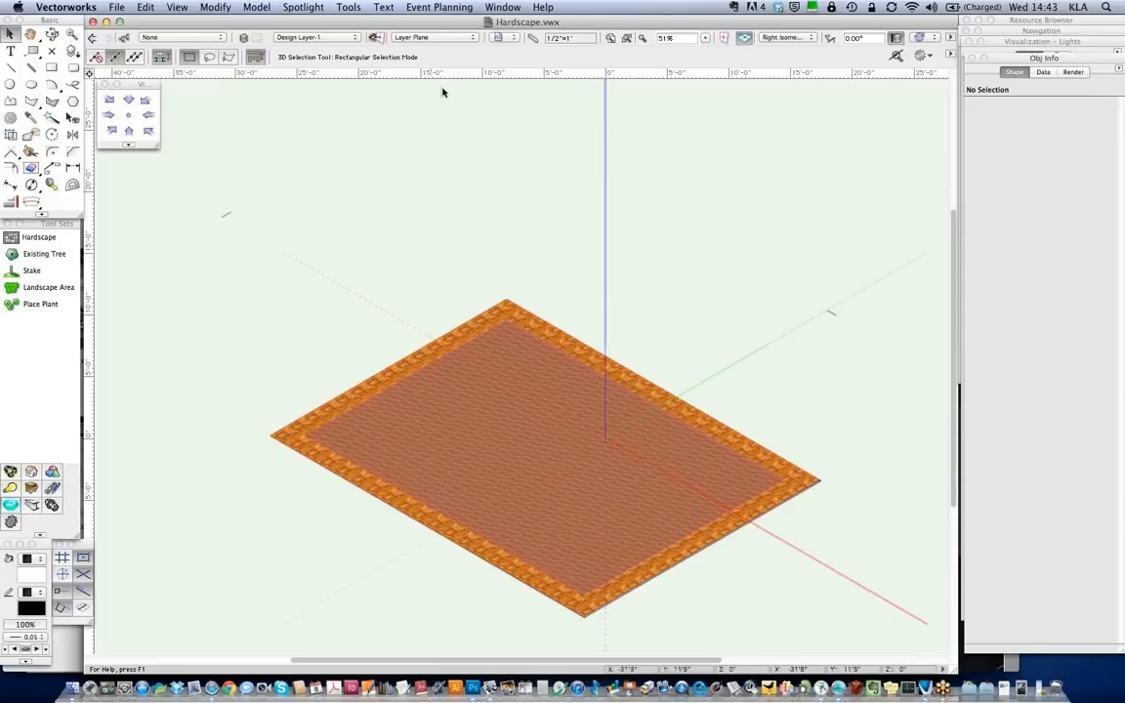
Switch to the endseat.vwx file and, in Right Isometric view, delete the two groups beside the origin marker
{"action": "left_click", "coordinate": [504, 8]}
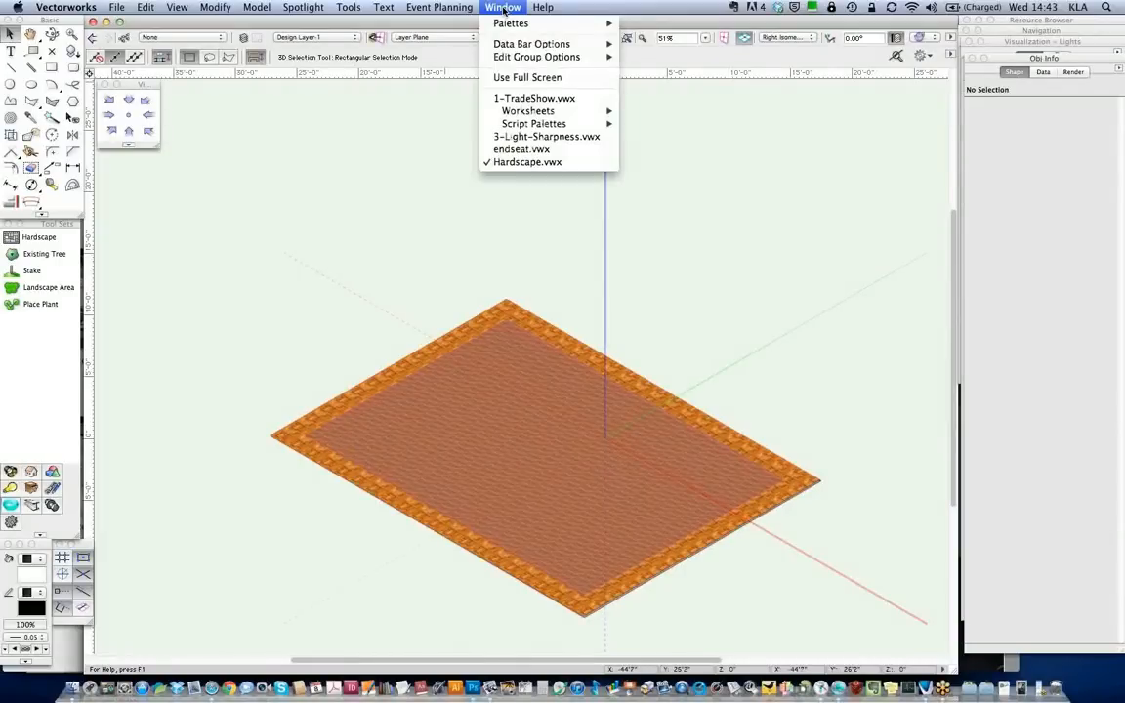
{"action": "left_click", "coordinate": [514, 153]}
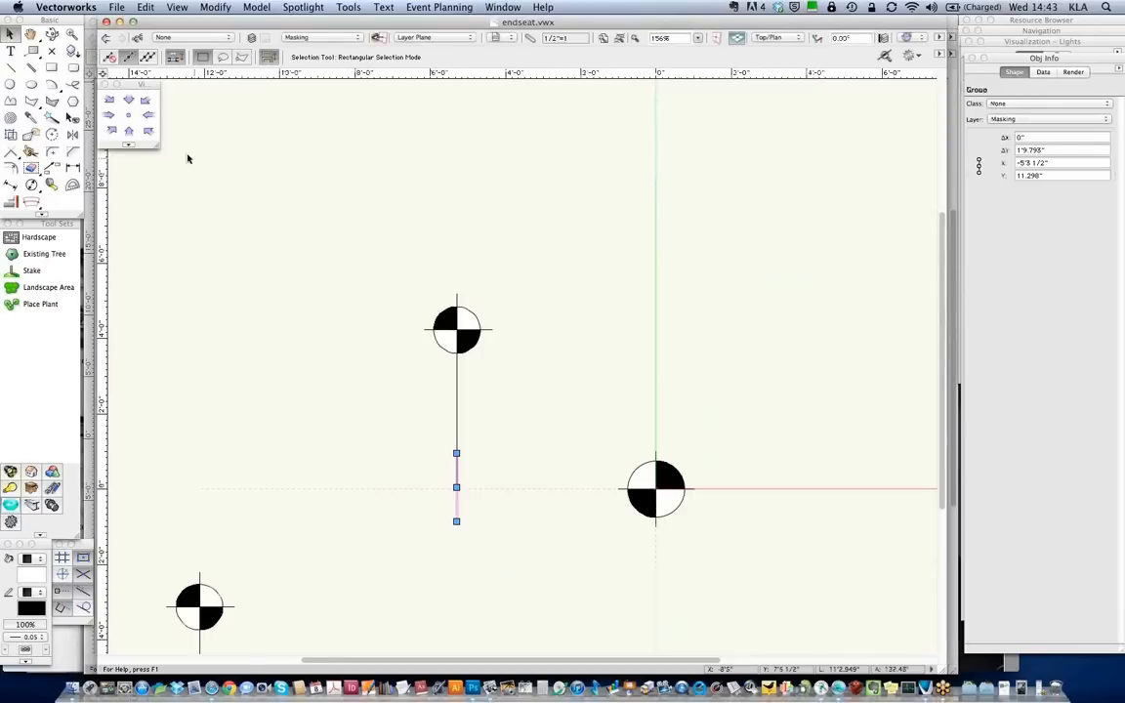
{"action": "left_click", "coordinate": [150, 132]}
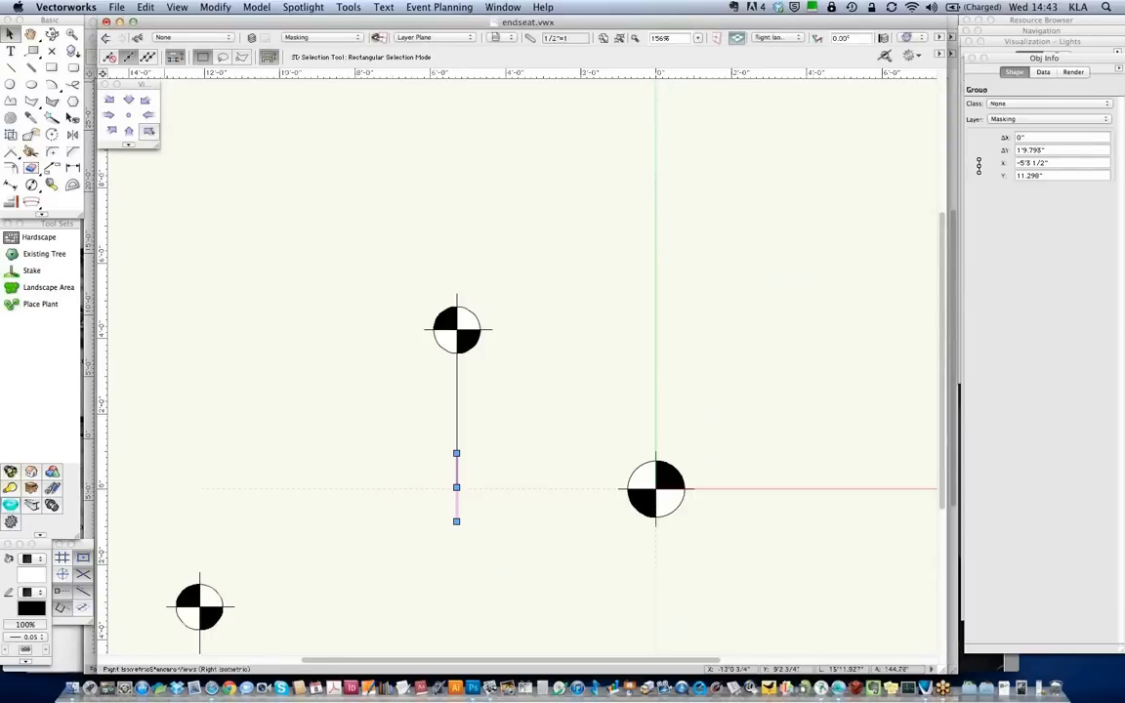
{"action": "left_click_drag", "start_coordinate": [421, 207], "coordinate": [573, 477]}
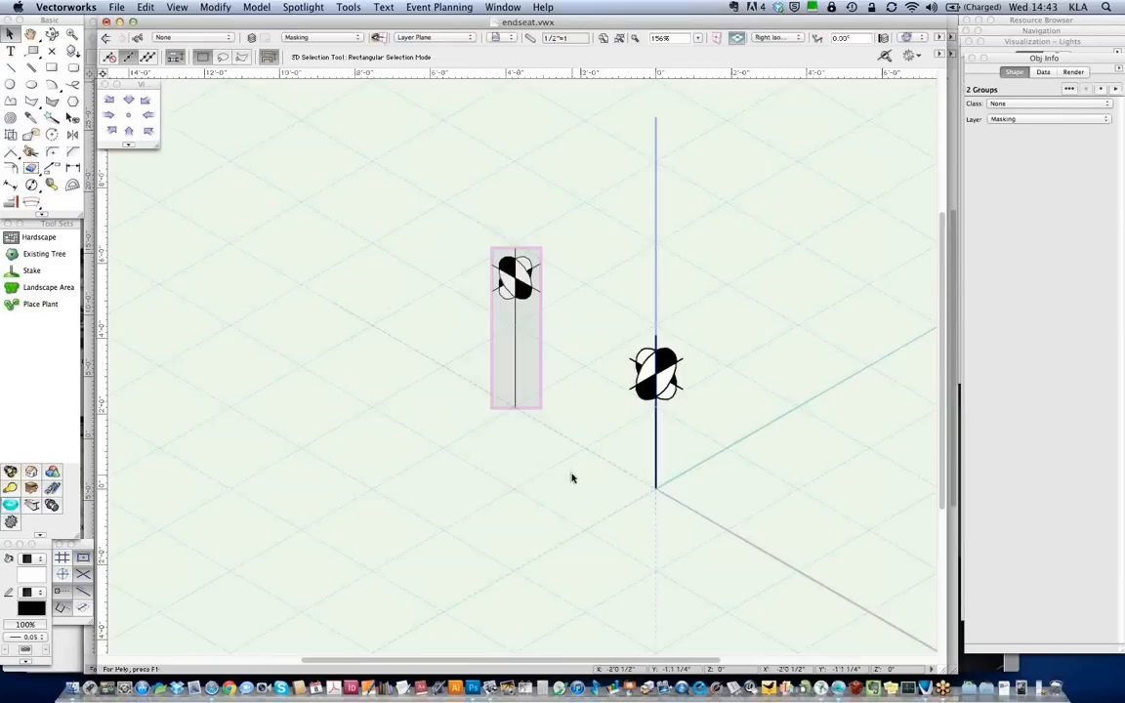
{"action": "key", "text": "Delete"}
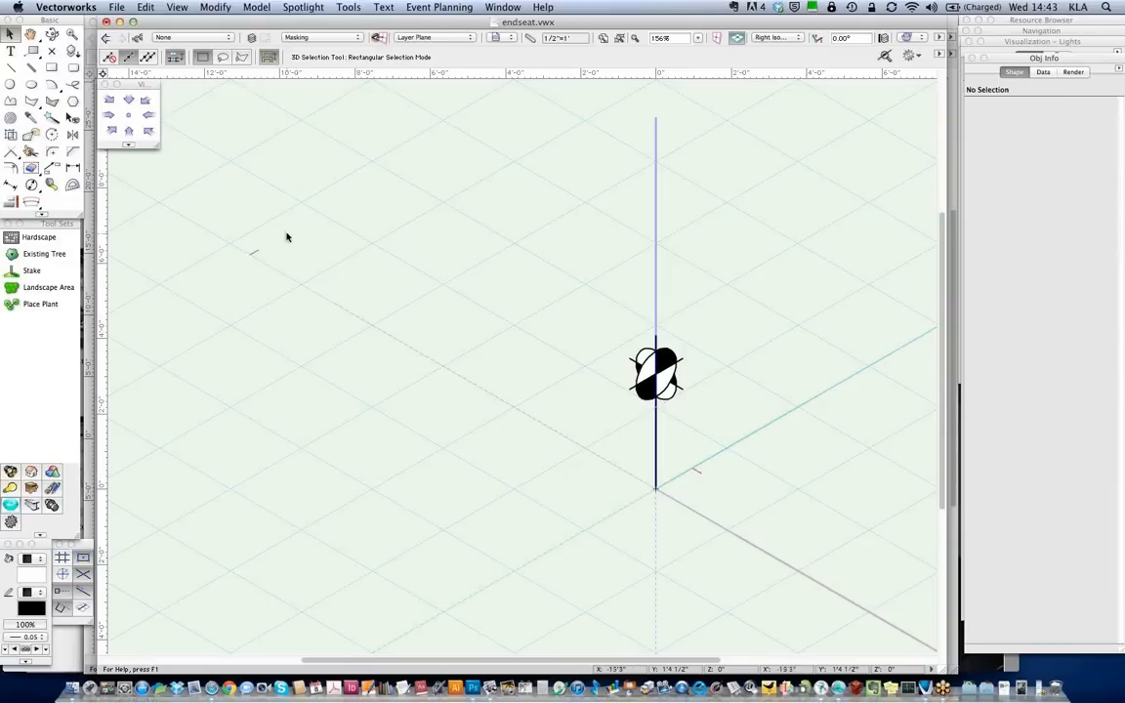
Return to Top/Plan view and delete the round marker at the origin
{"action": "left_click", "coordinate": [126, 115]}
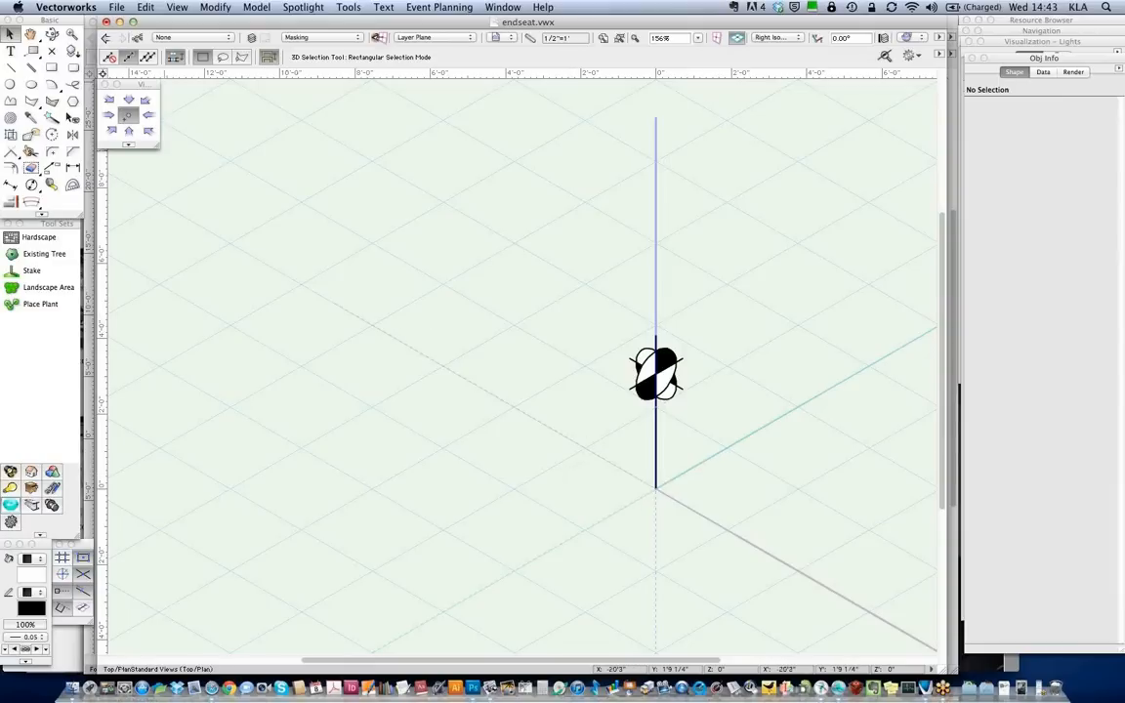
{"action": "left_click", "coordinate": [149, 131]}
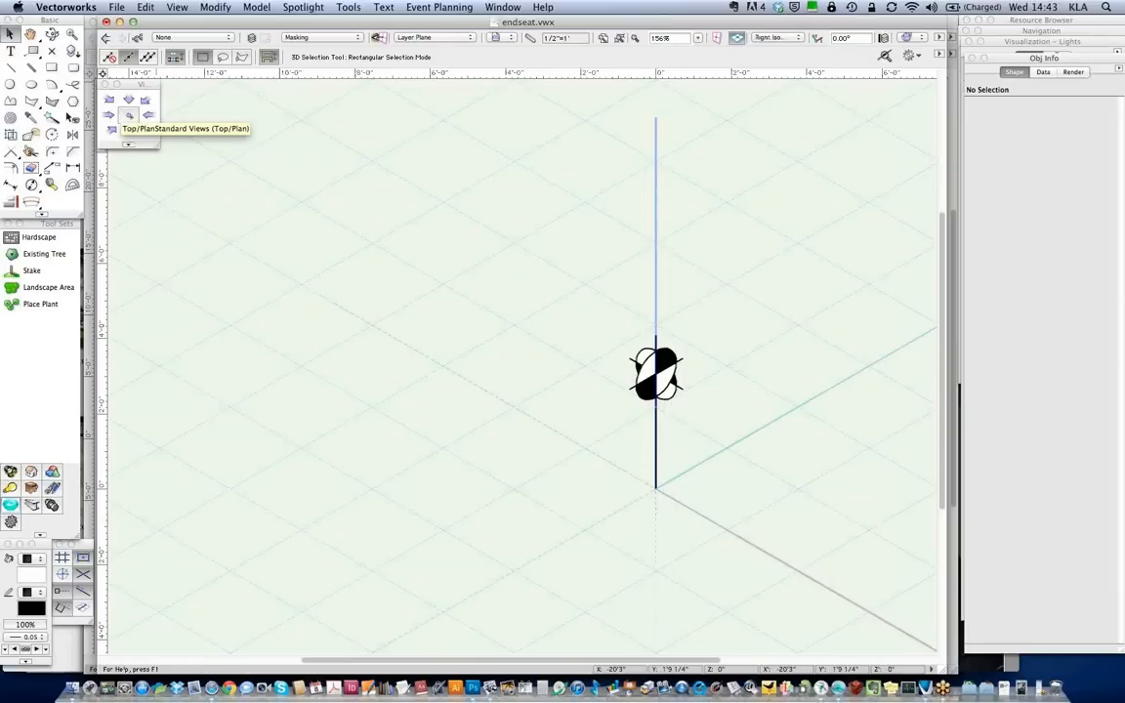
{"action": "left_click", "coordinate": [129, 115]}
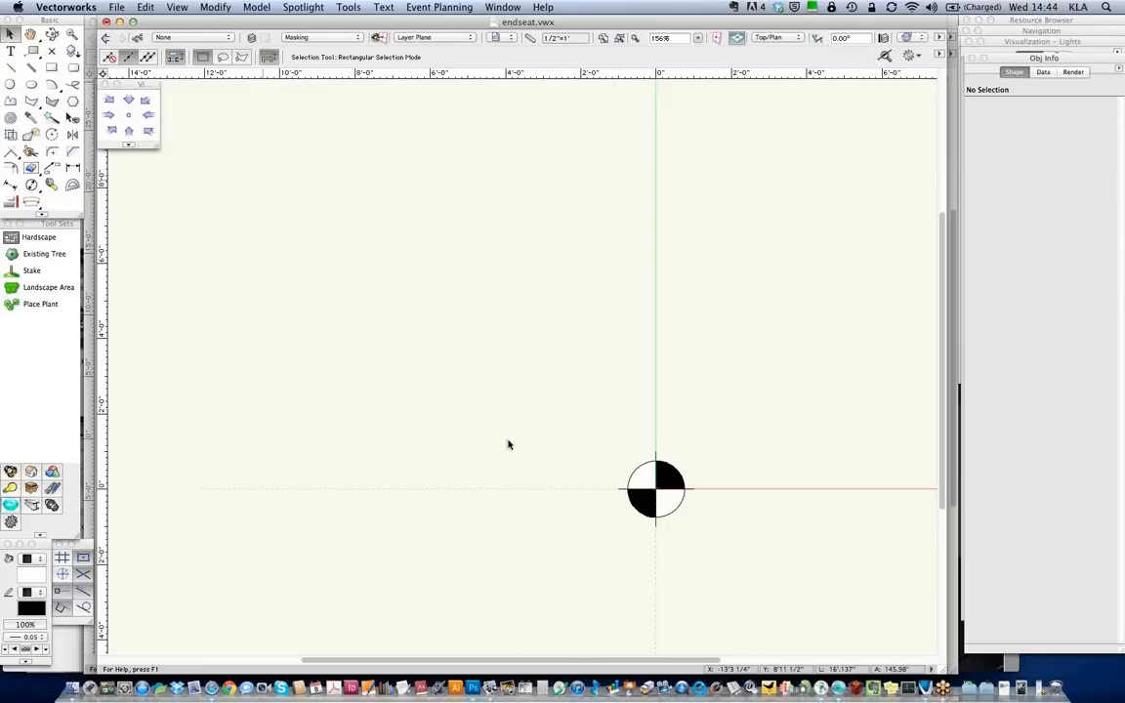
{"action": "left_click", "coordinate": [656, 488]}
{"action": "key", "text": "Delete"}
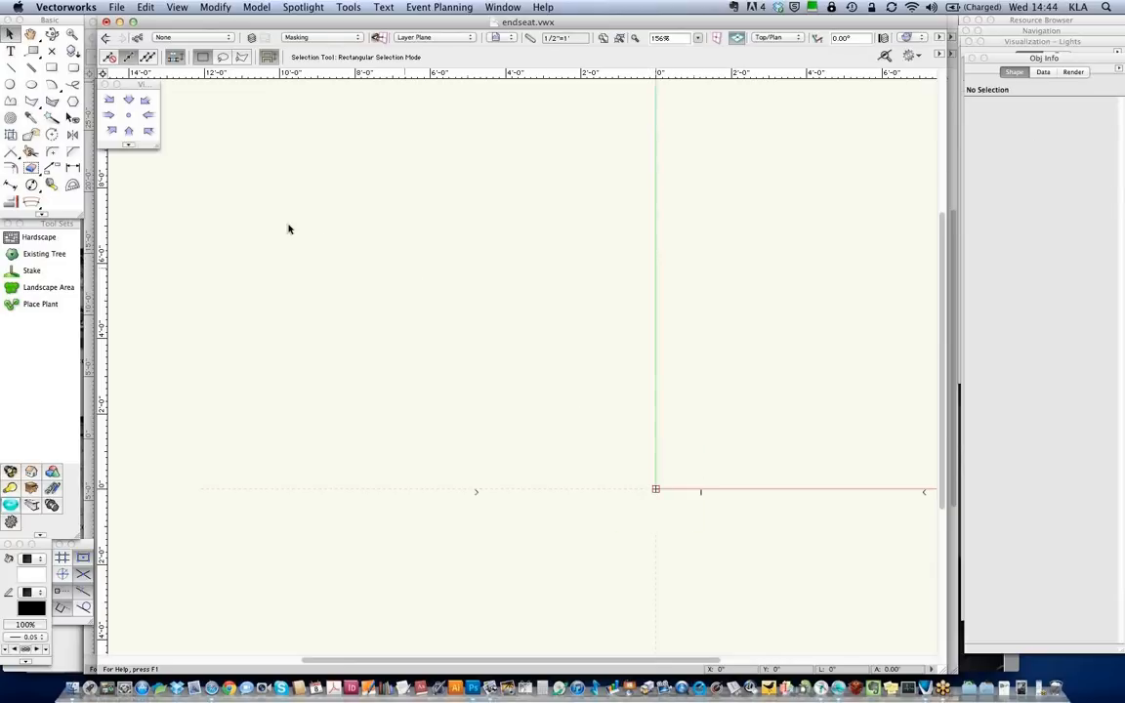
In Front view with the Layer Plane active, create a 6" radius circle centred at X 0", Y 0"
{"action": "left_click", "coordinate": [128, 130]}
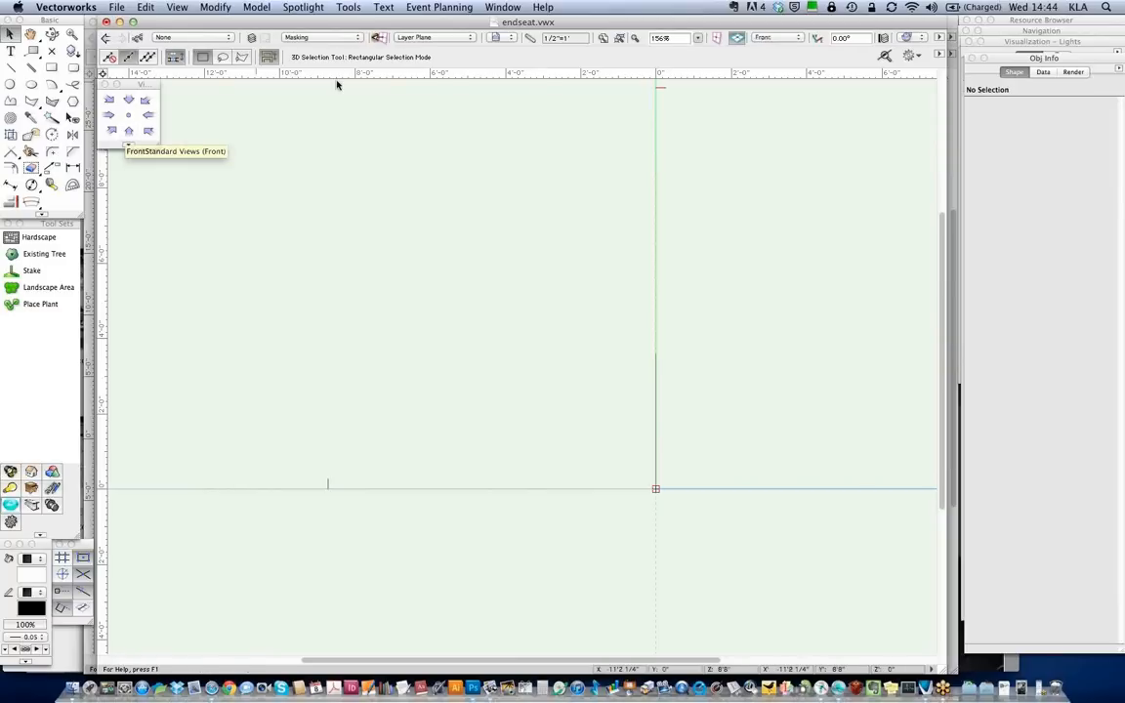
{"action": "left_click", "coordinate": [471, 39]}
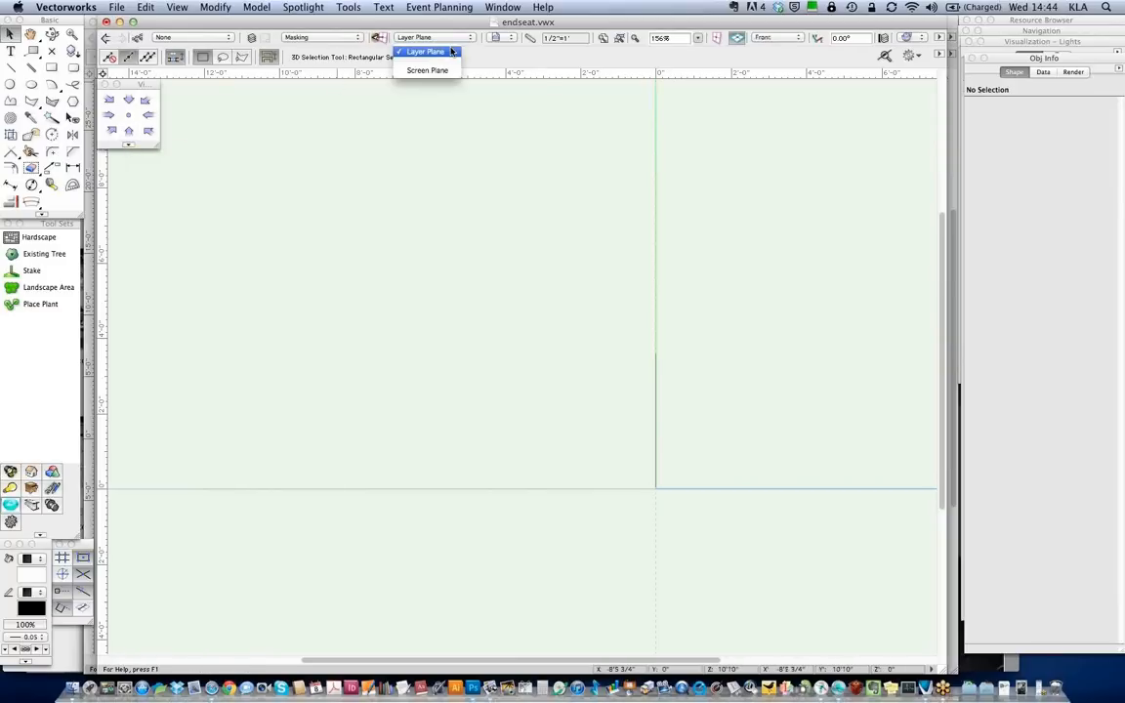
{"action": "left_click", "coordinate": [450, 50]}
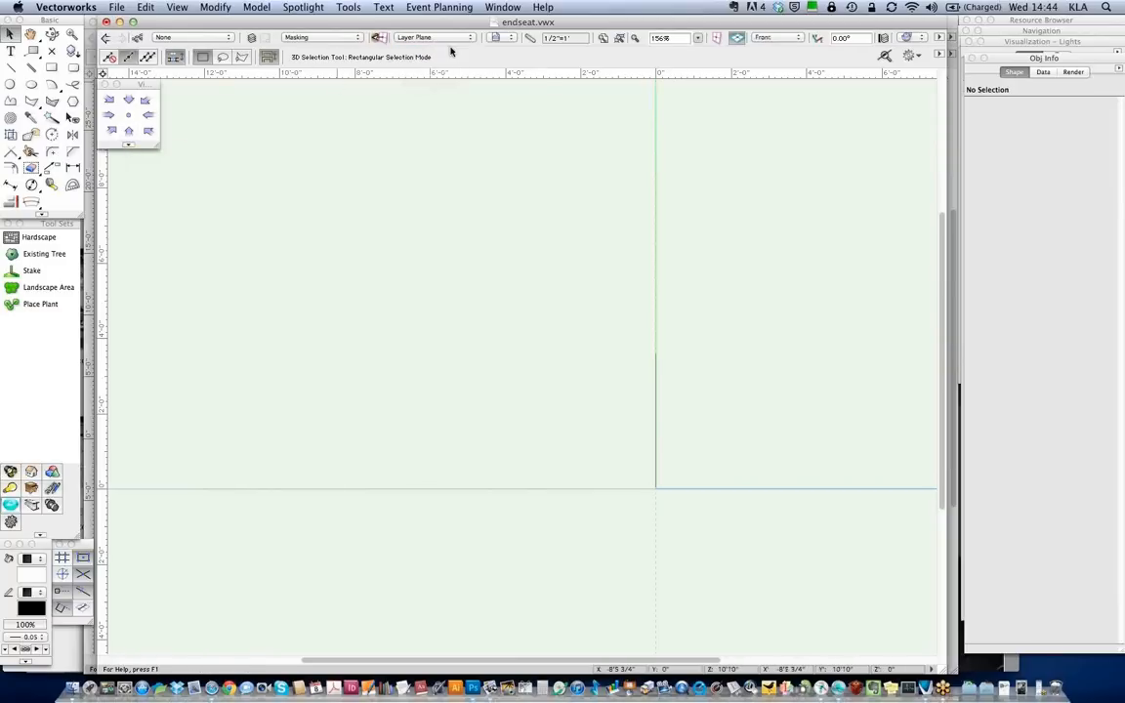
{"action": "double_click", "coordinate": [10, 84]}
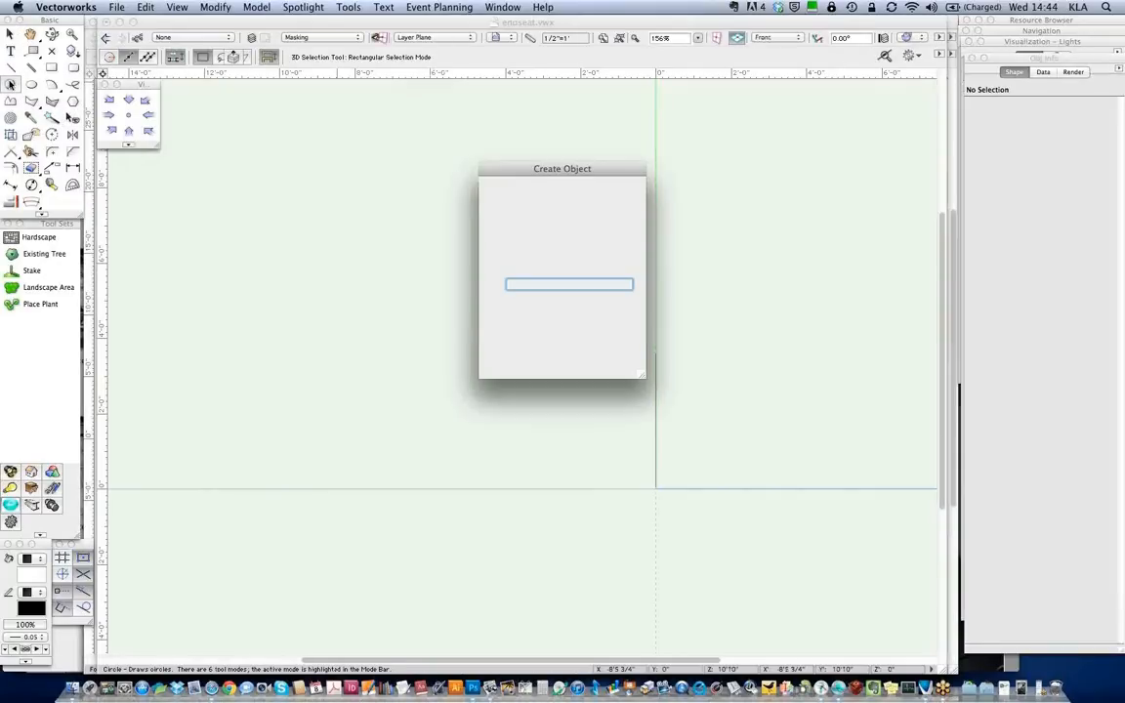
{"action": "type", "text": "6"}
{"action": "key", "text": "Tab"}
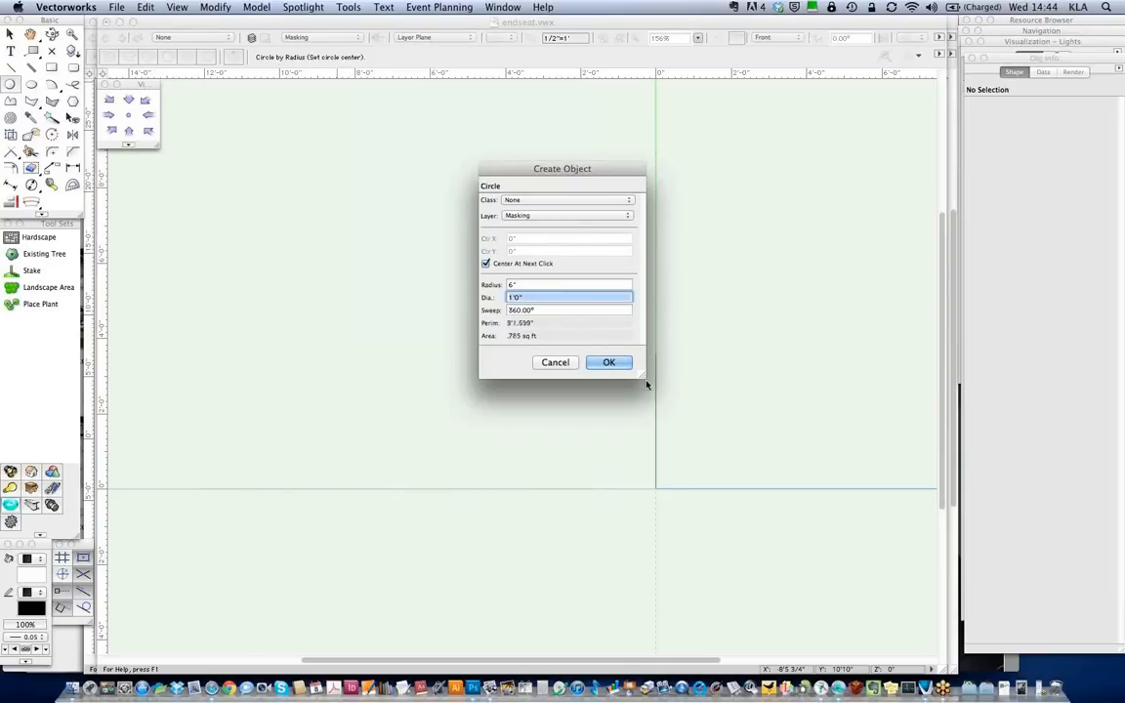
{"action": "left_click", "coordinate": [507, 264]}
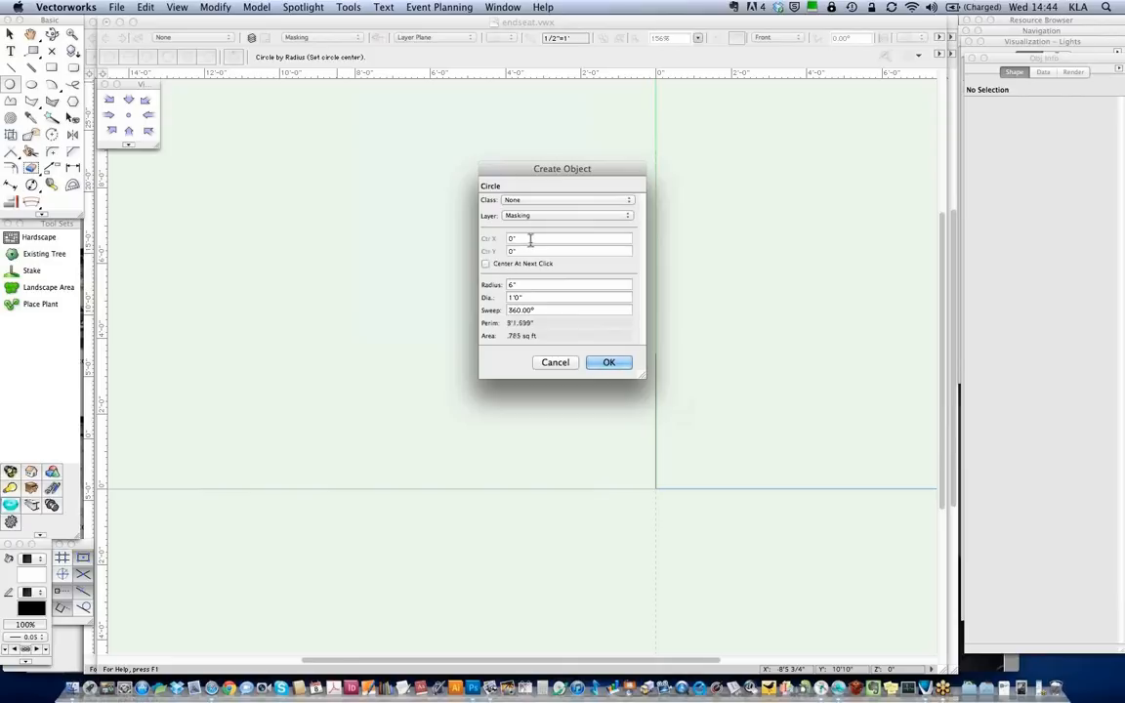
{"action": "left_click", "coordinate": [521, 249]}
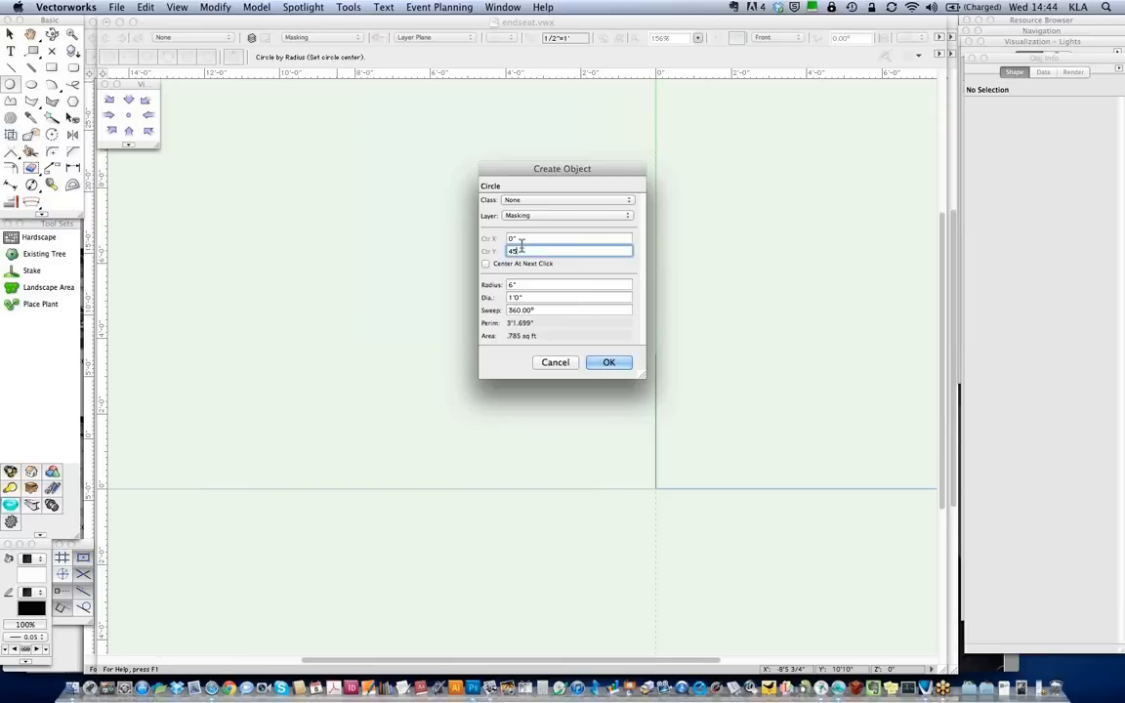
{"action": "key", "text": "Tab"}
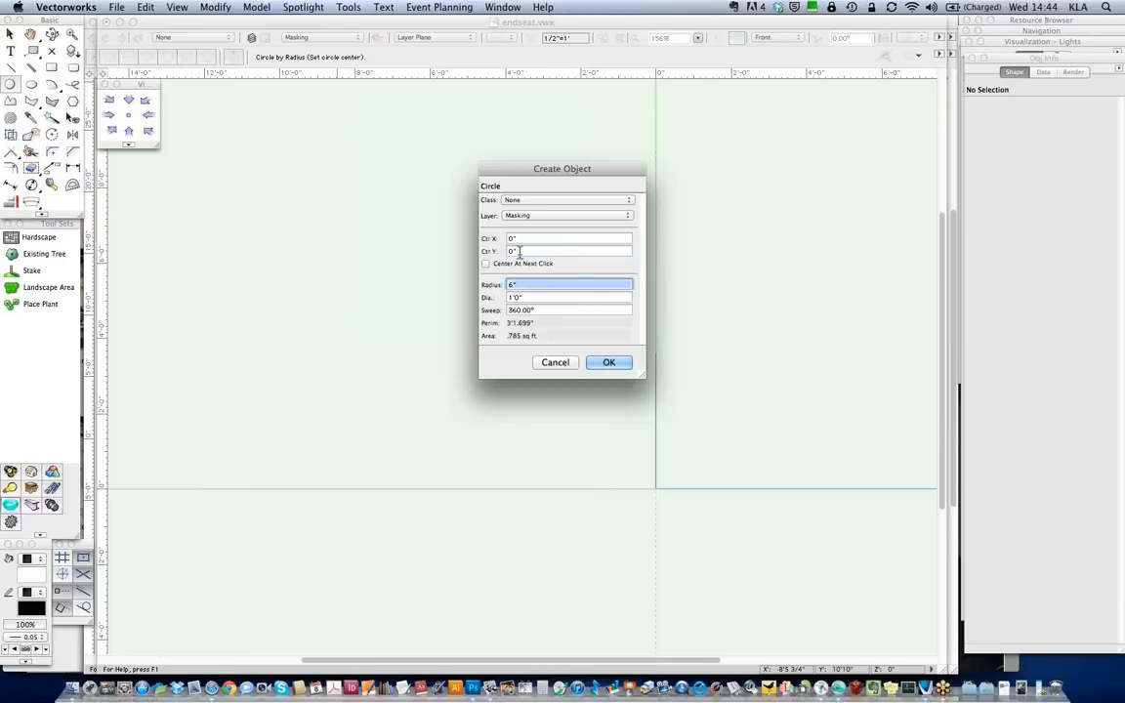
{"action": "left_click", "coordinate": [518, 252]}
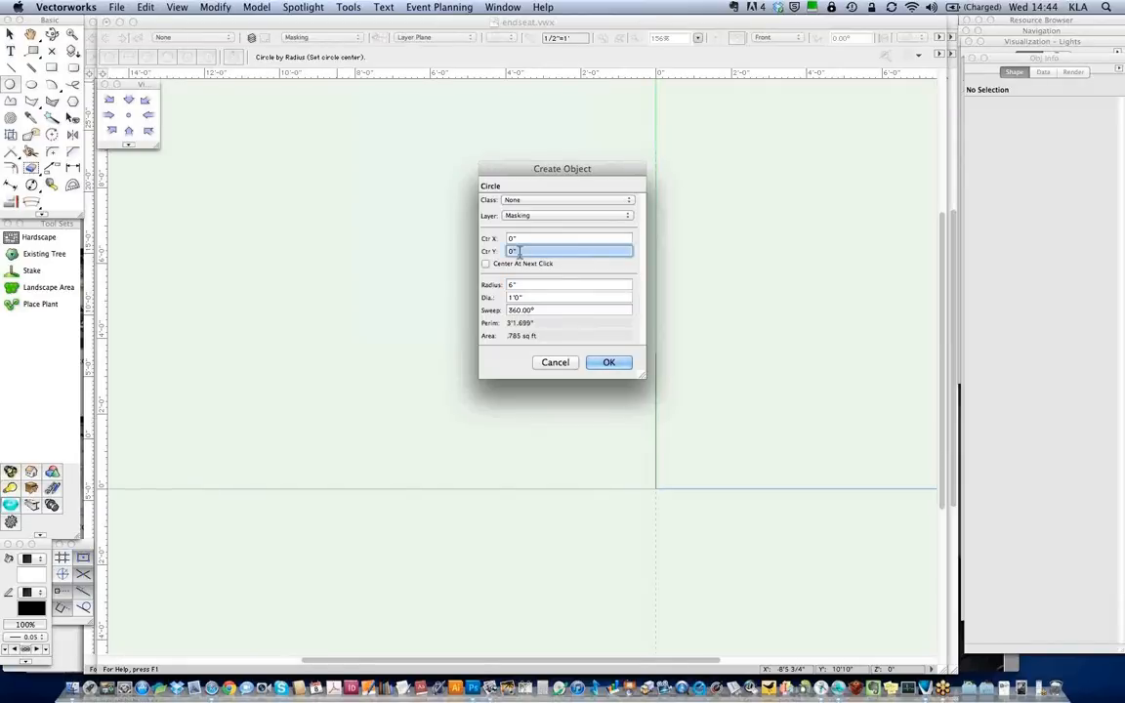
{"action": "key", "text": "Tab"}
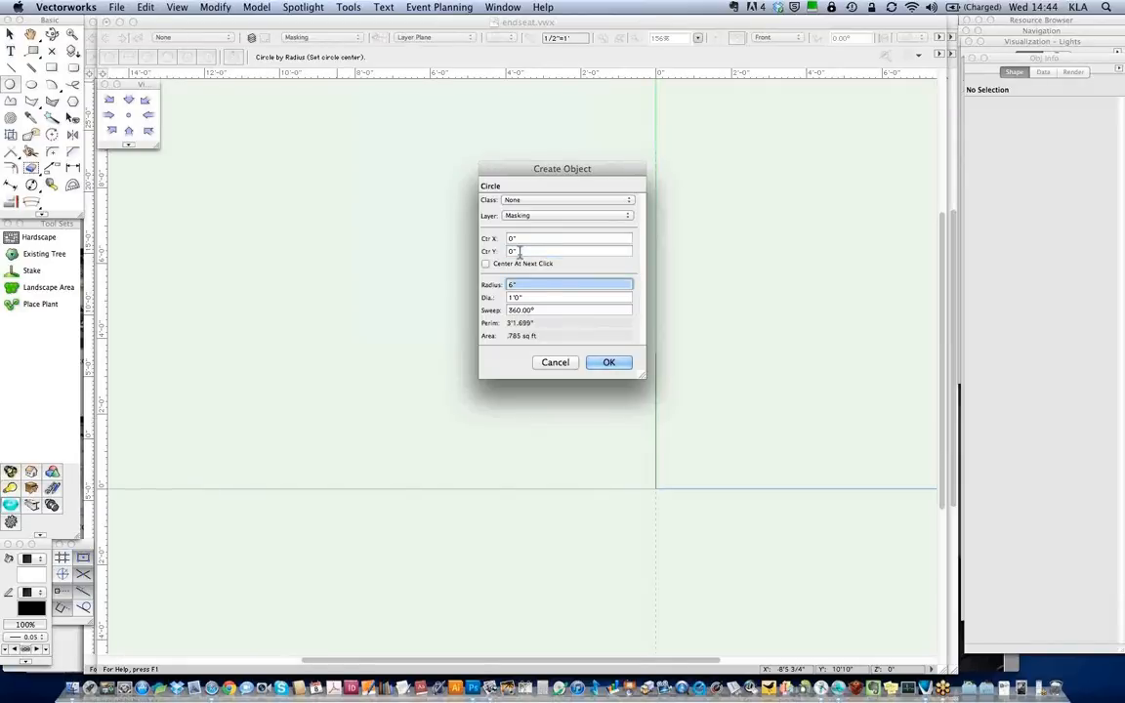
{"action": "left_click", "coordinate": [611, 363]}
Move the circle straight up so that its centre is 3'9" above the origin
{"action": "key", "text": "super+m"}
{"action": "key", "text": "Tab"}
{"action": "type", "text": "10"}
{"action": "key", "text": "Return"}
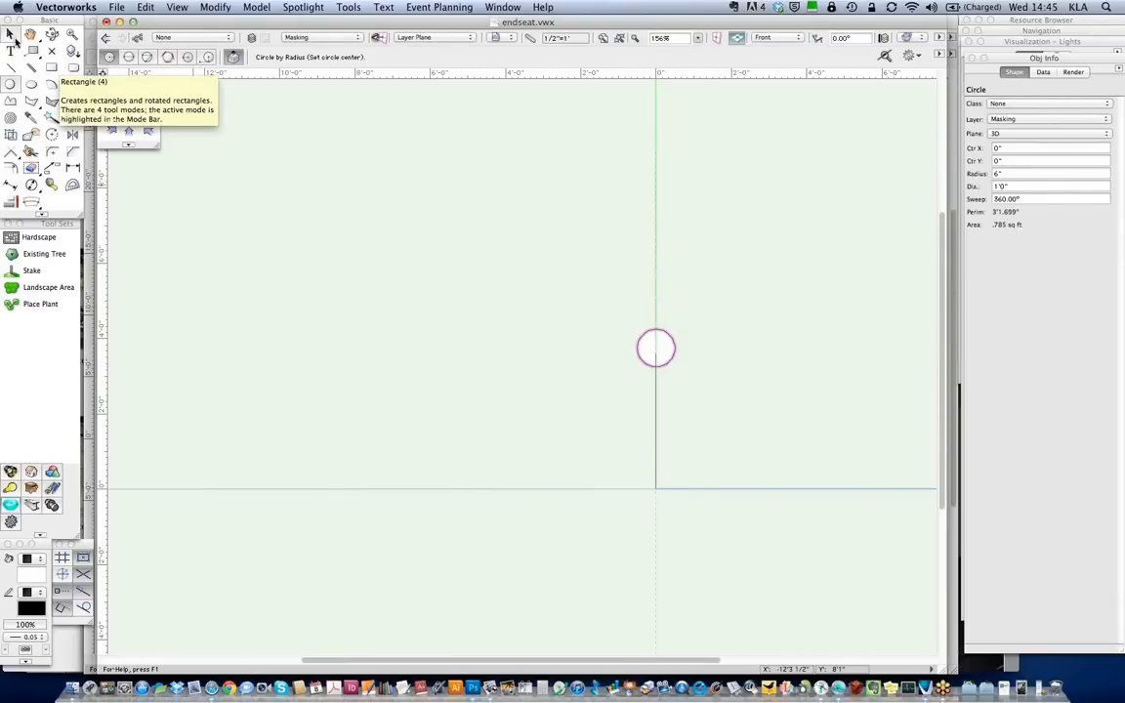
Duplicate the circle in place using a linear Duplicate Array with one copy and zero X, Y and Z offset
{"action": "left_click", "coordinate": [10, 35]}
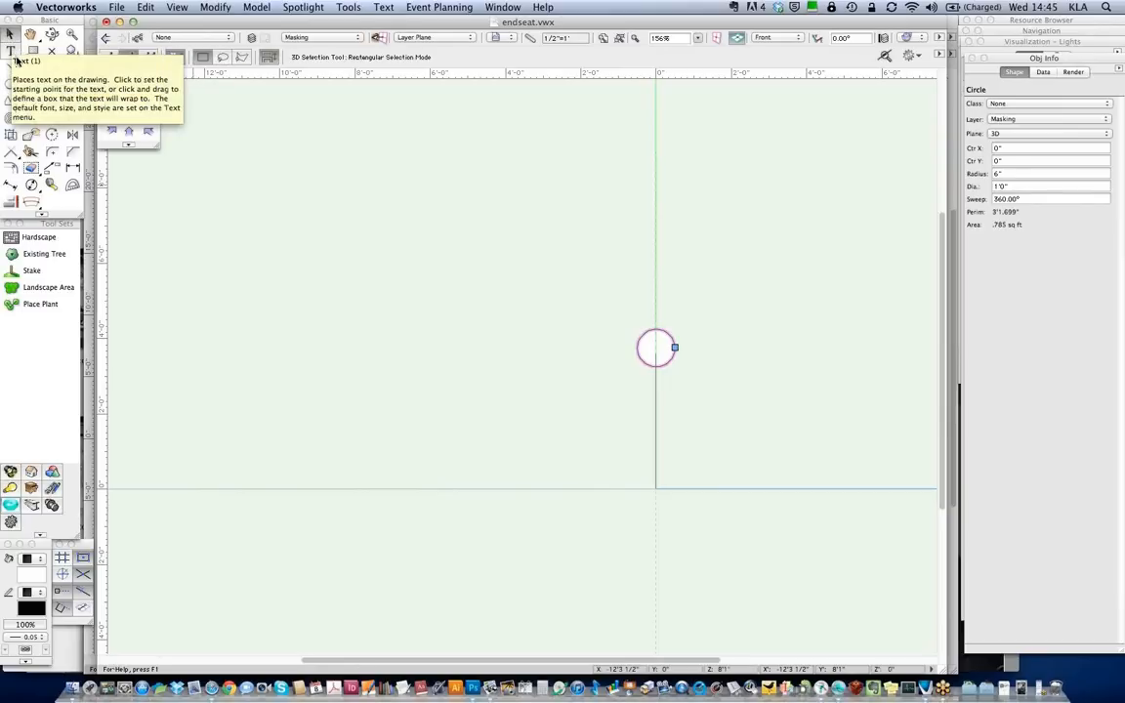
{"action": "key", "text": "super+alt+d"}
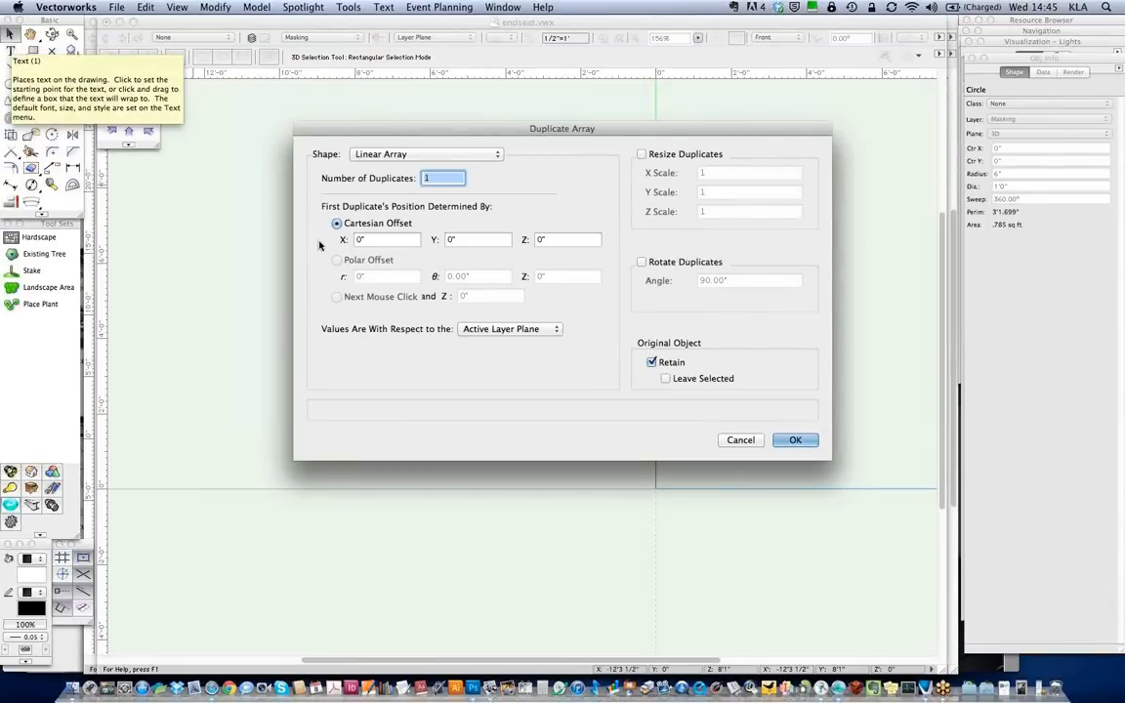
{"action": "left_click", "coordinate": [796, 441]}
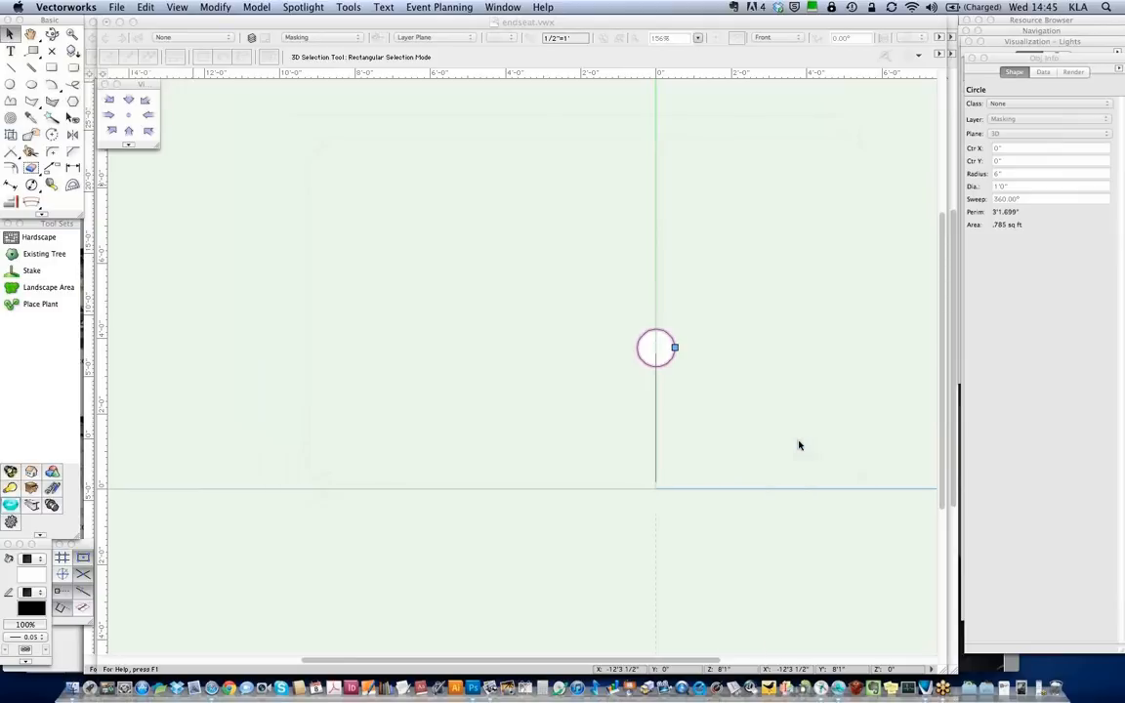
Fill the duplicated circle with black from the active document's colours
{"action": "left_click", "coordinate": [27, 559]}
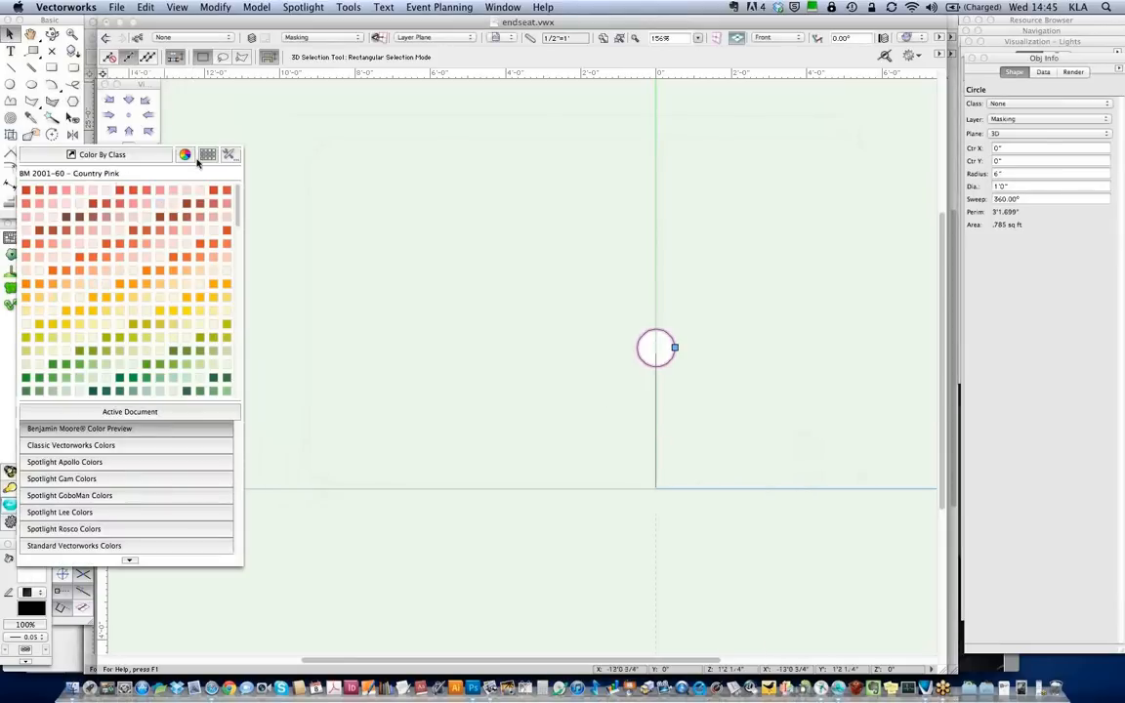
{"action": "left_click", "coordinate": [124, 414]}
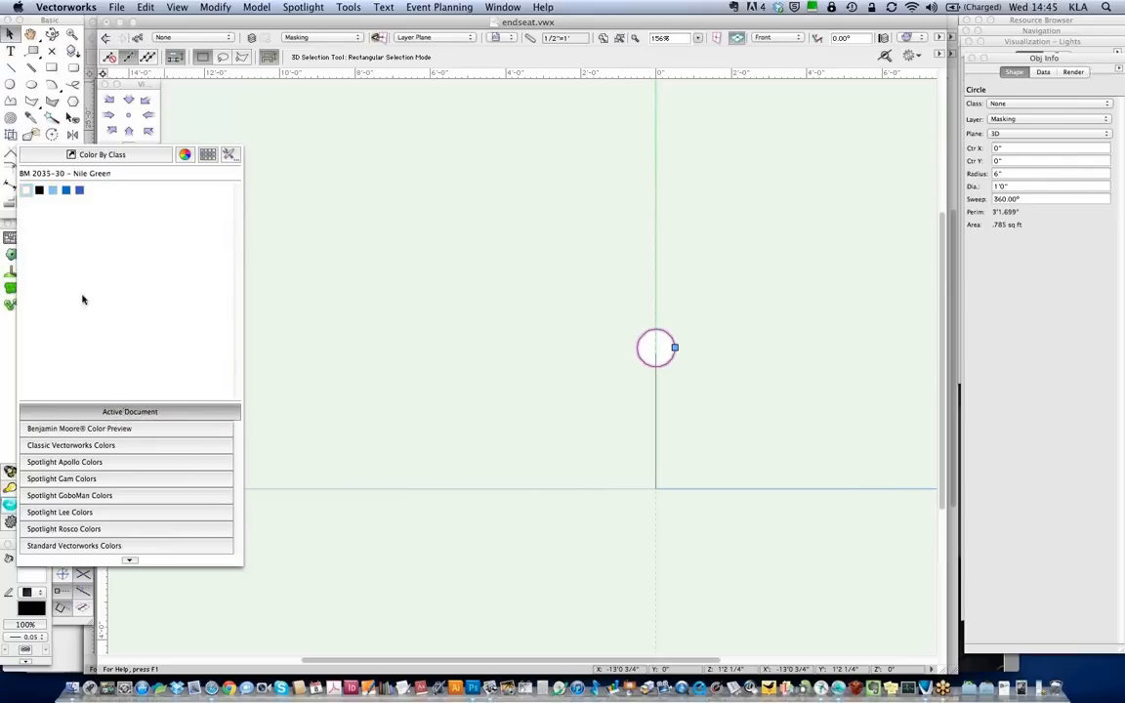
{"action": "left_click", "coordinate": [39, 192]}
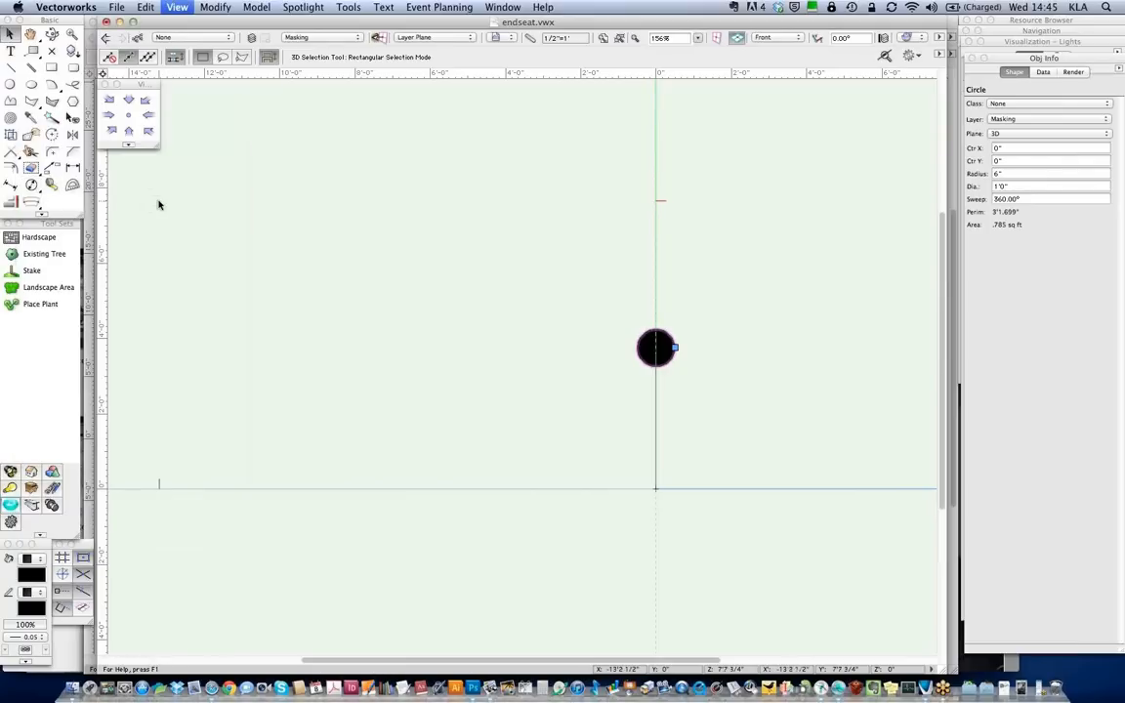
Clip the lower-left and upper-right quarters out of the black circle, using rectangles drawn from its centre
{"action": "key", "text": "super+6"}
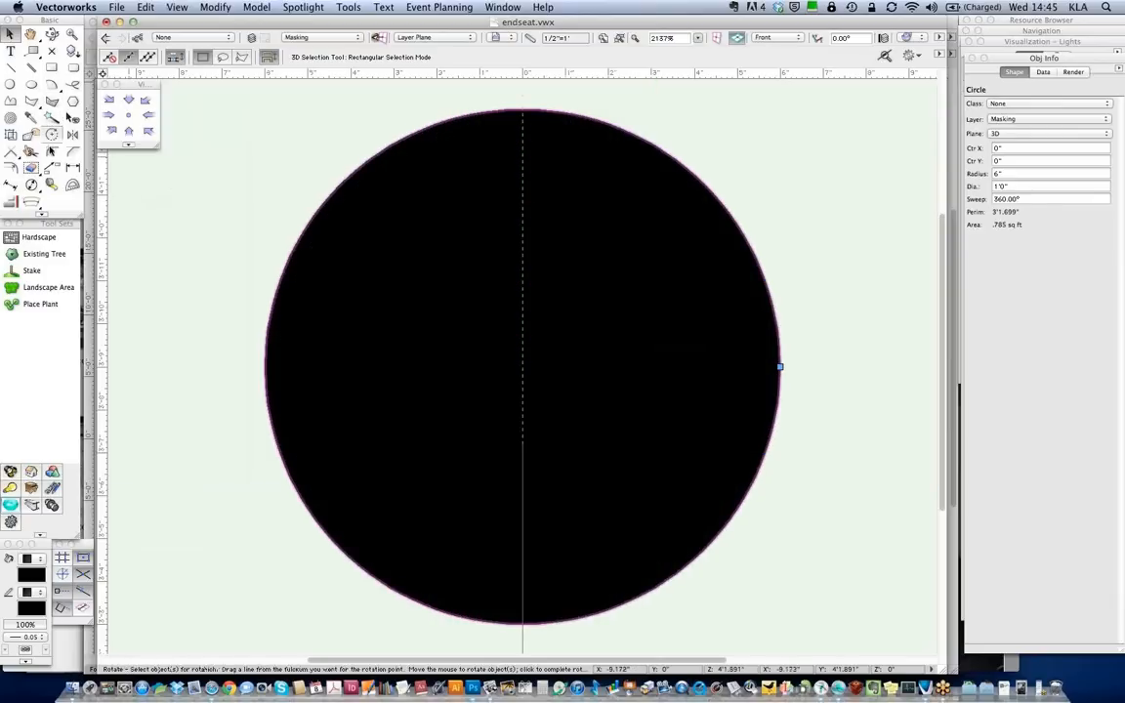
{"action": "left_click", "coordinate": [31, 168]}
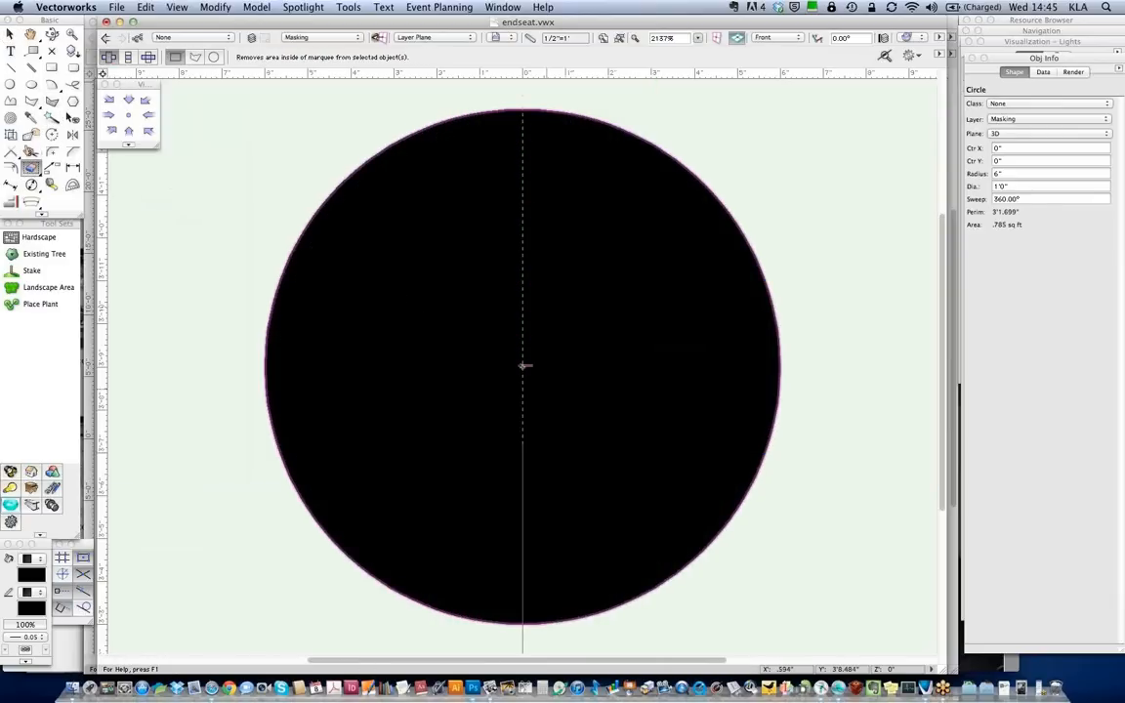
{"action": "left_click_drag", "start_coordinate": [523, 366], "coordinate": [201, 532]}
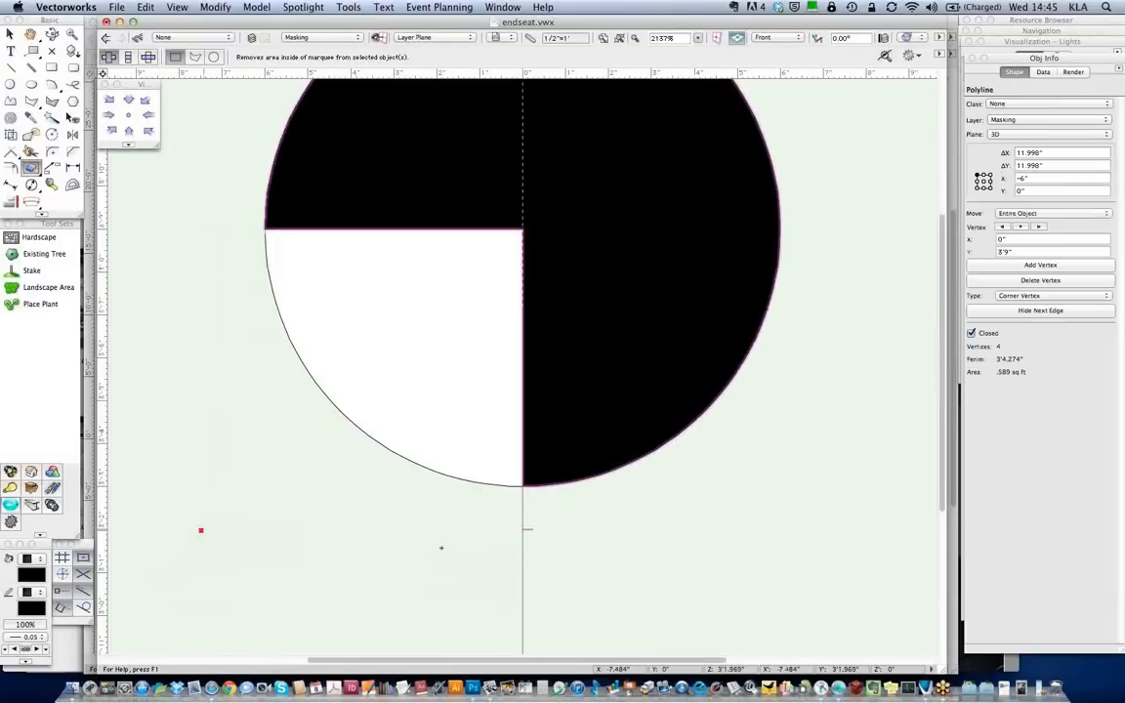
{"action": "key", "text": "space"}
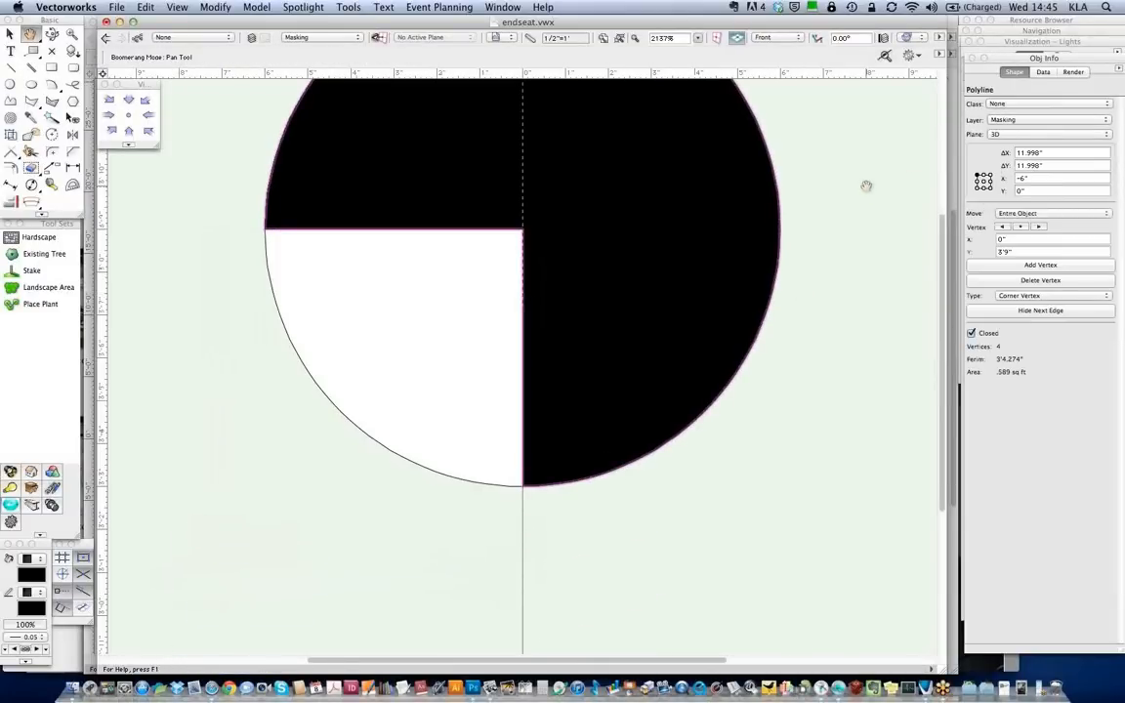
{"action": "left_click_drag", "start_coordinate": [826, 332], "coordinate": [817, 365]}
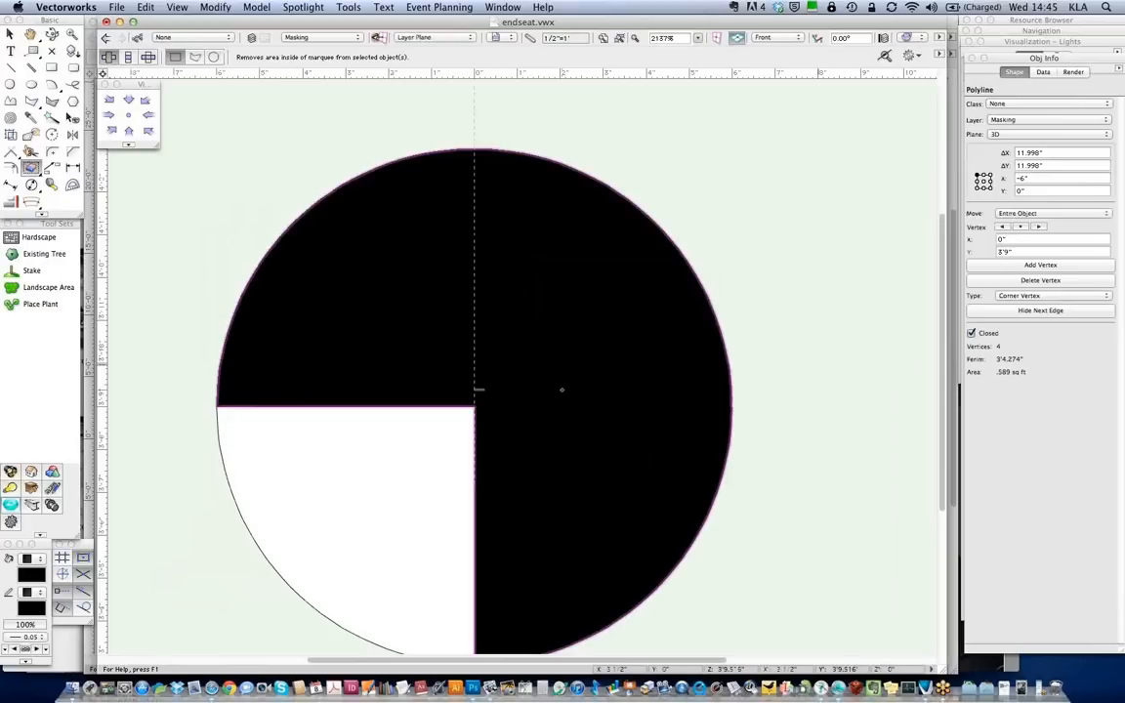
{"action": "left_click_drag", "start_coordinate": [474, 406], "coordinate": [800, 121]}
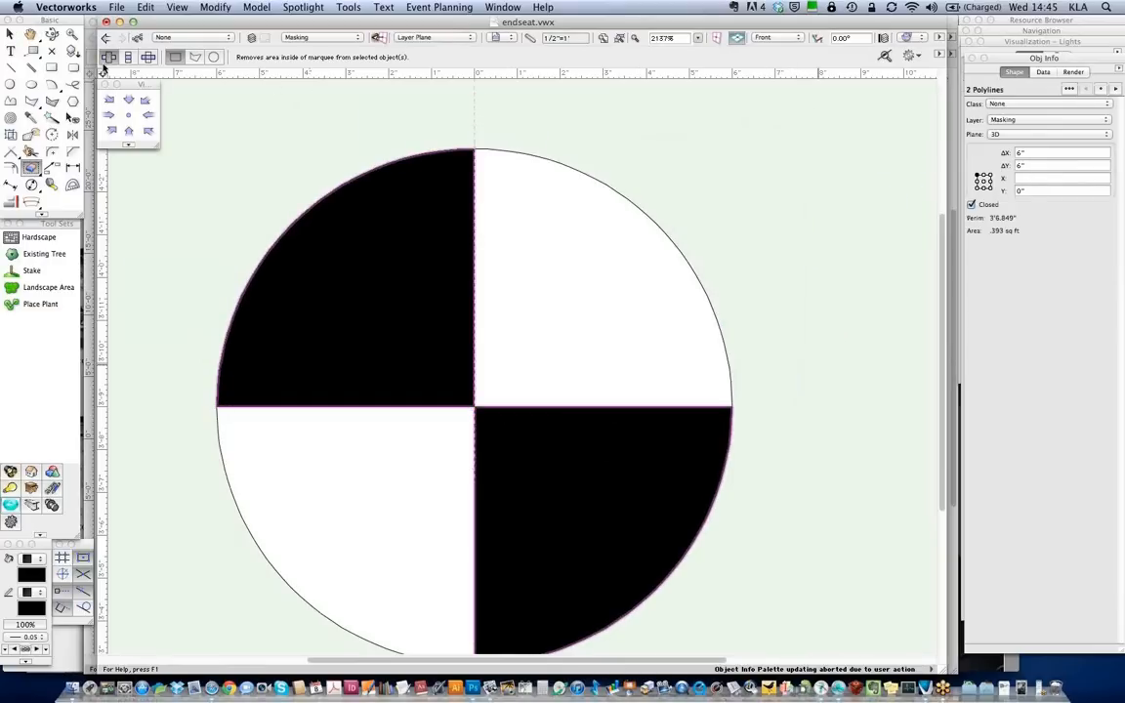
{"action": "left_click", "coordinate": [12, 33]}
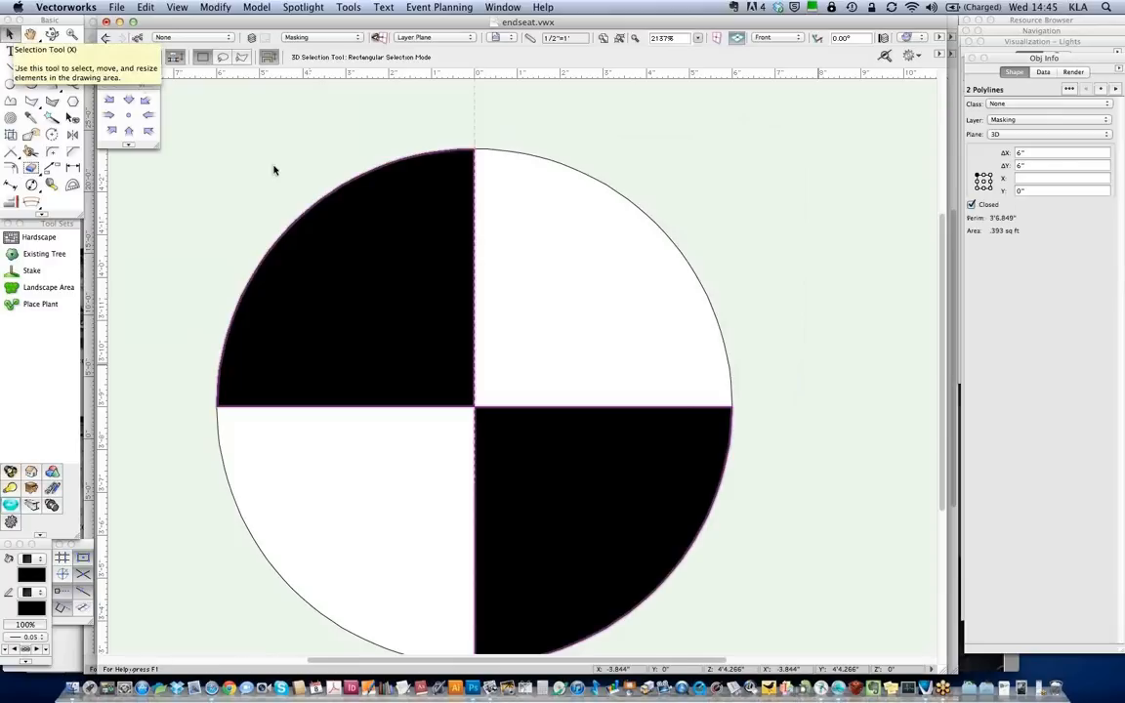
Create a line with ΔX 4.491" and ΔY 0" using Position At Next Click, and place it at the origin below the circle
{"action": "key", "text": "super+2"}
{"action": "key", "text": "super+2"}
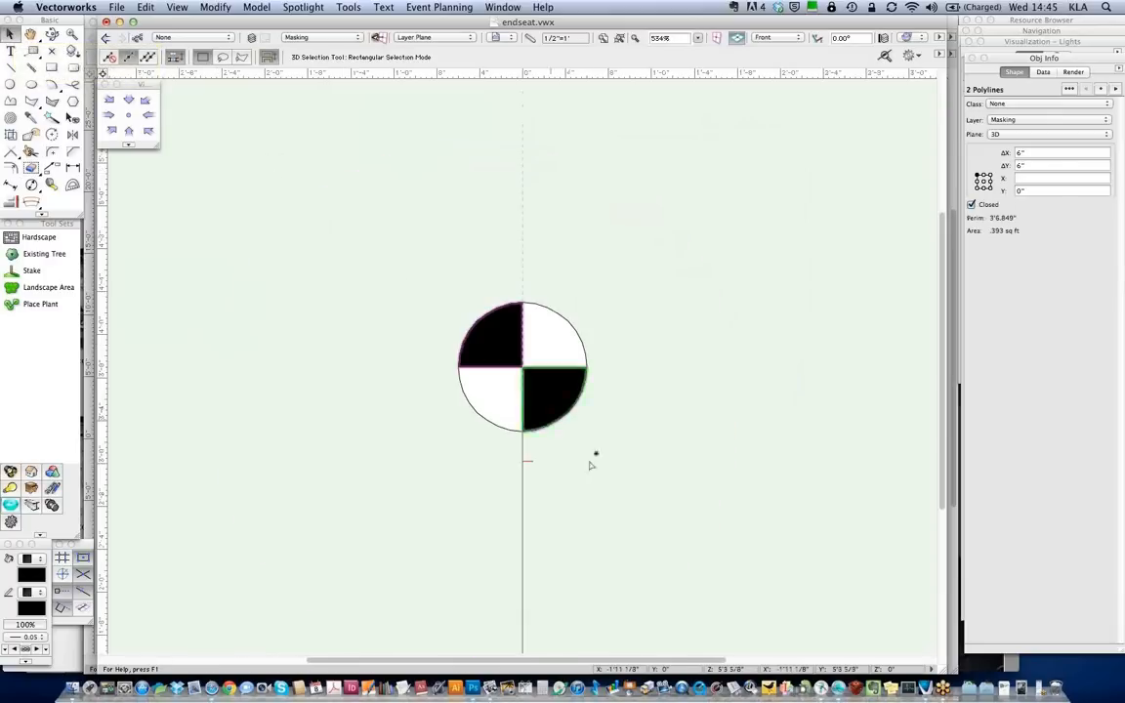
{"action": "key", "text": "space"}
{"action": "left_click_drag", "start_coordinate": [607, 558], "coordinate": [616, 369]}
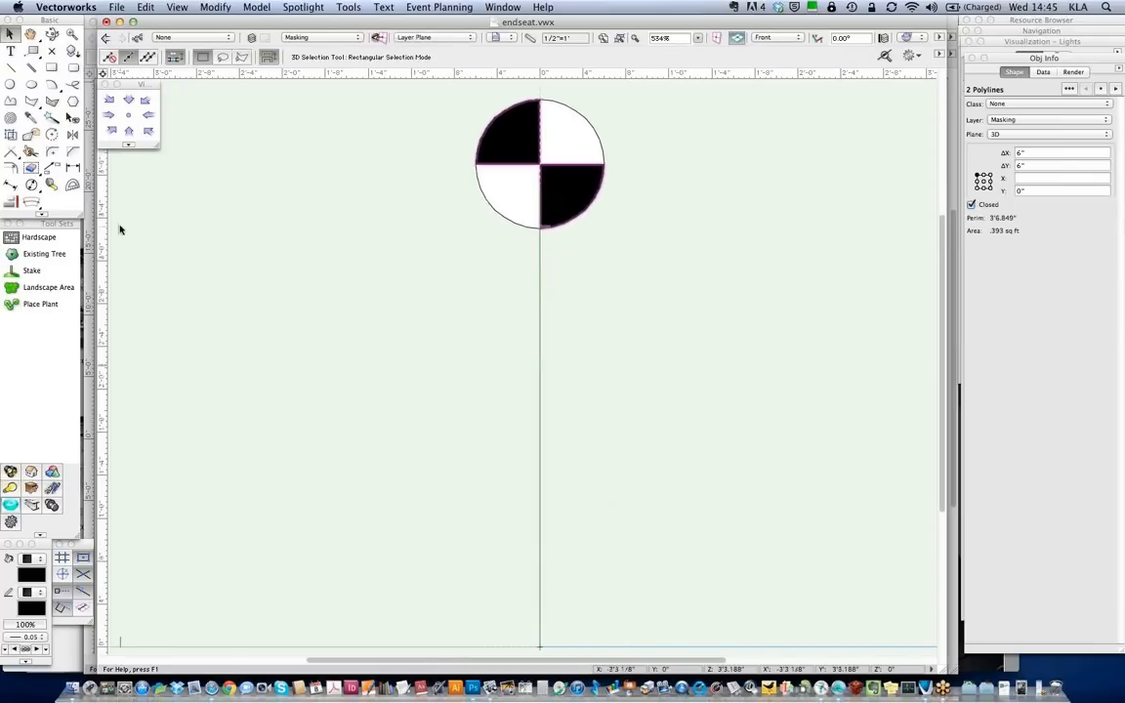
{"action": "double_click", "coordinate": [11, 70]}
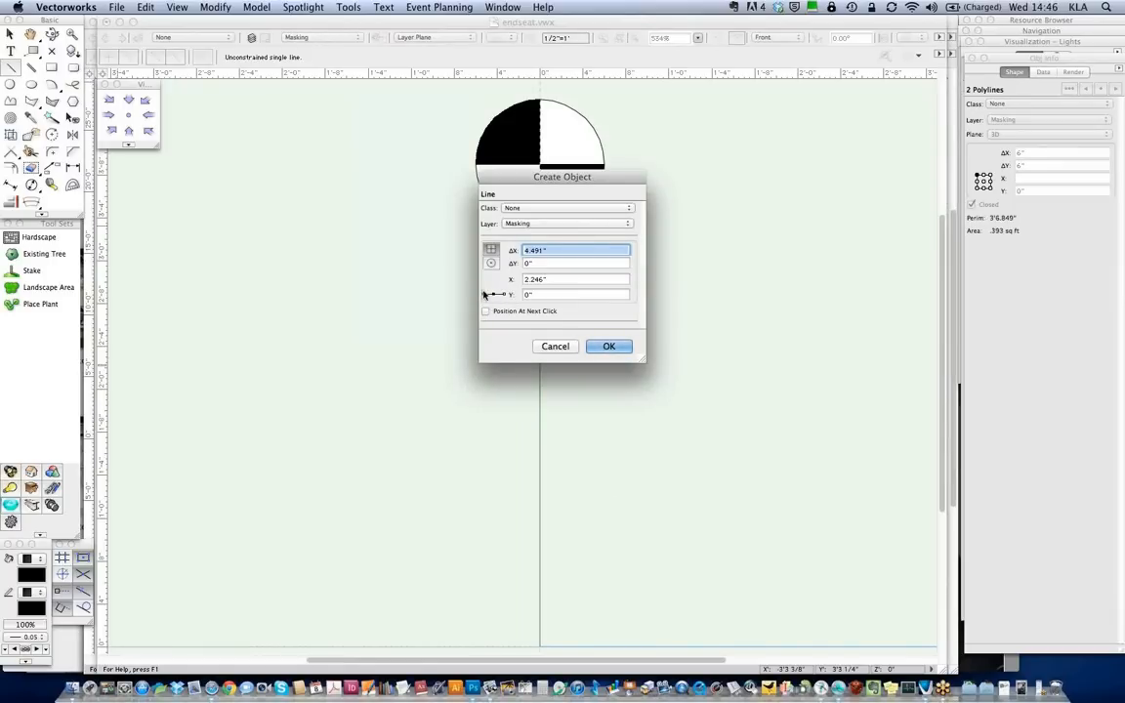
{"action": "left_click", "coordinate": [486, 310]}
{"action": "left_click", "coordinate": [546, 250]}
{"action": "key", "text": "Tab"}
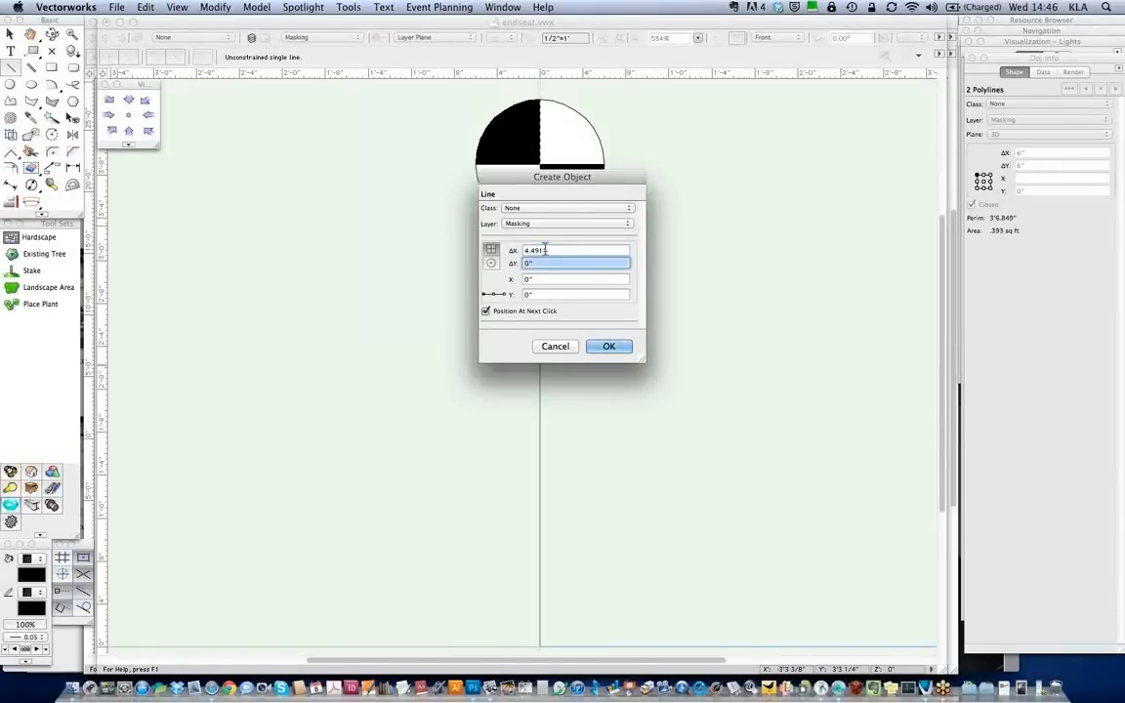
{"action": "key", "text": "Tab"}
{"action": "key", "text": "Tab"}
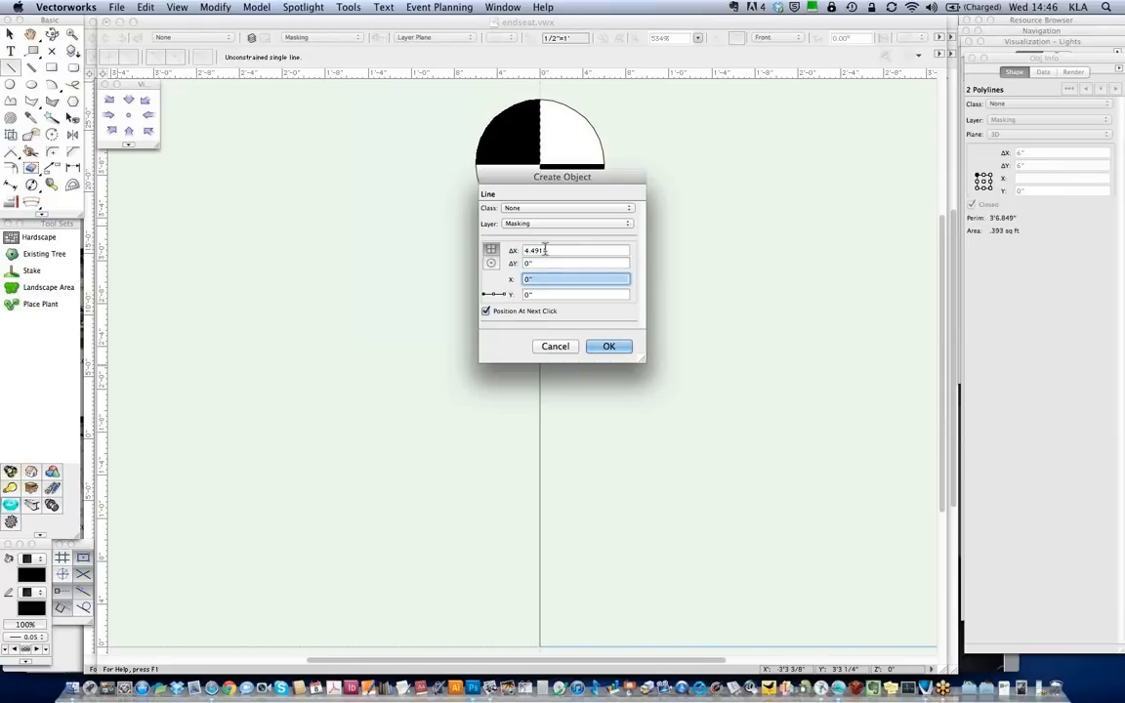
{"action": "type", "text": "48"}
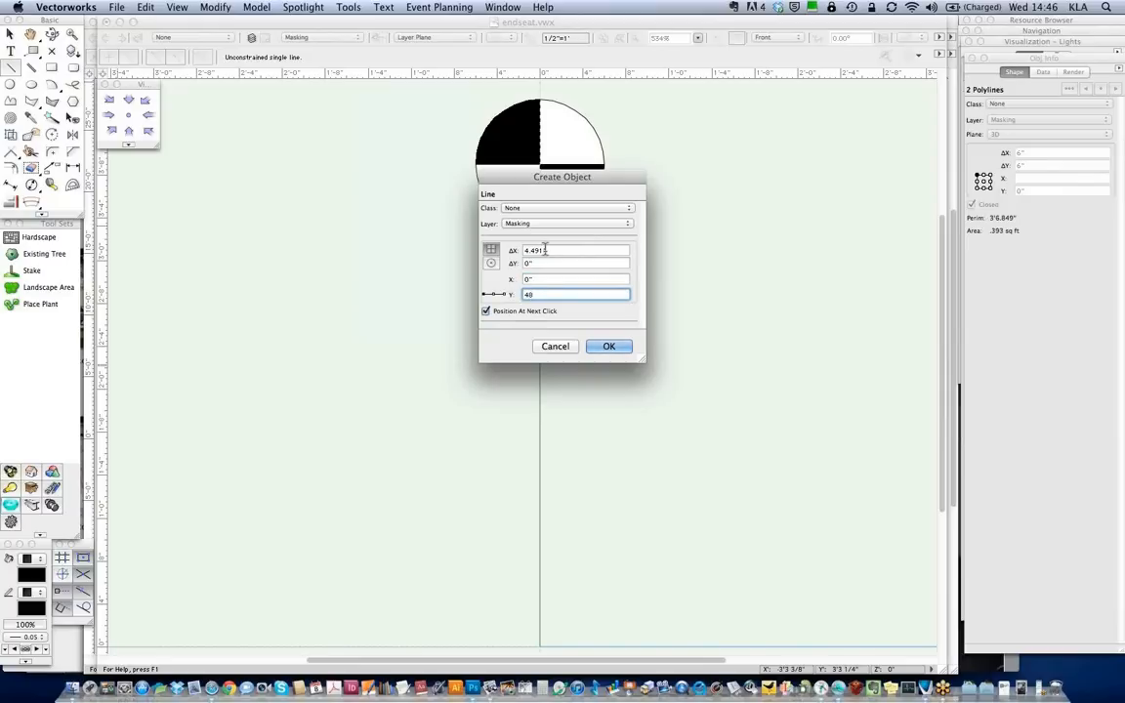
{"action": "left_click", "coordinate": [622, 346]}
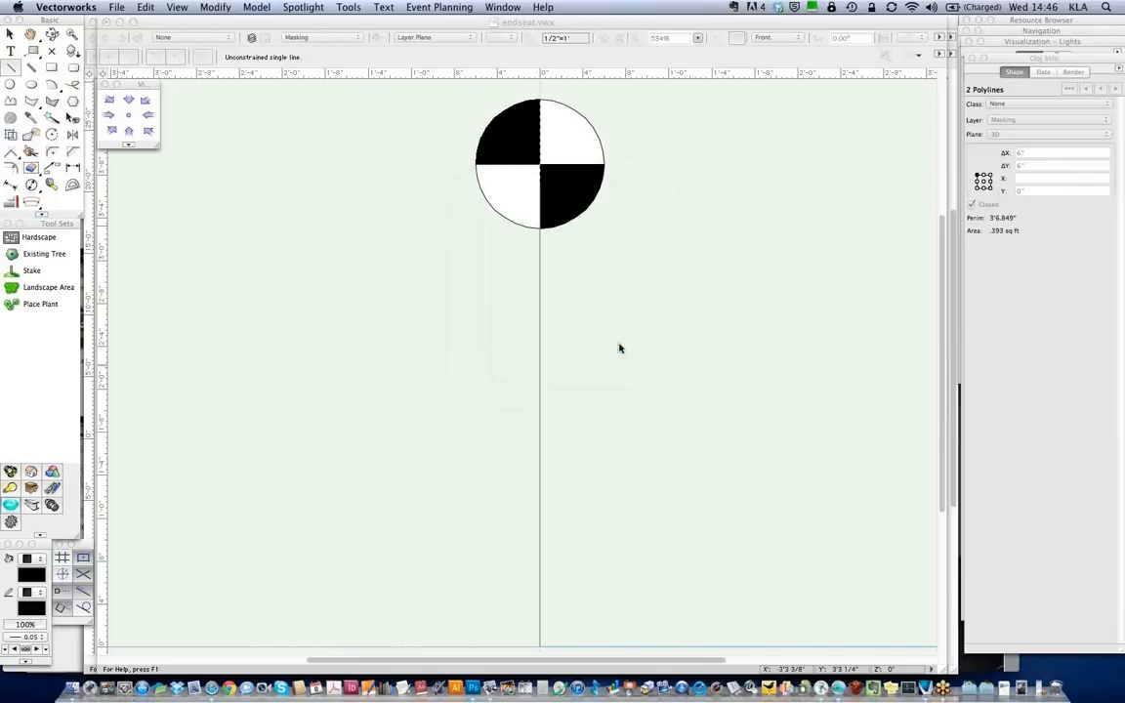
{"action": "left_click", "coordinate": [540, 646]}
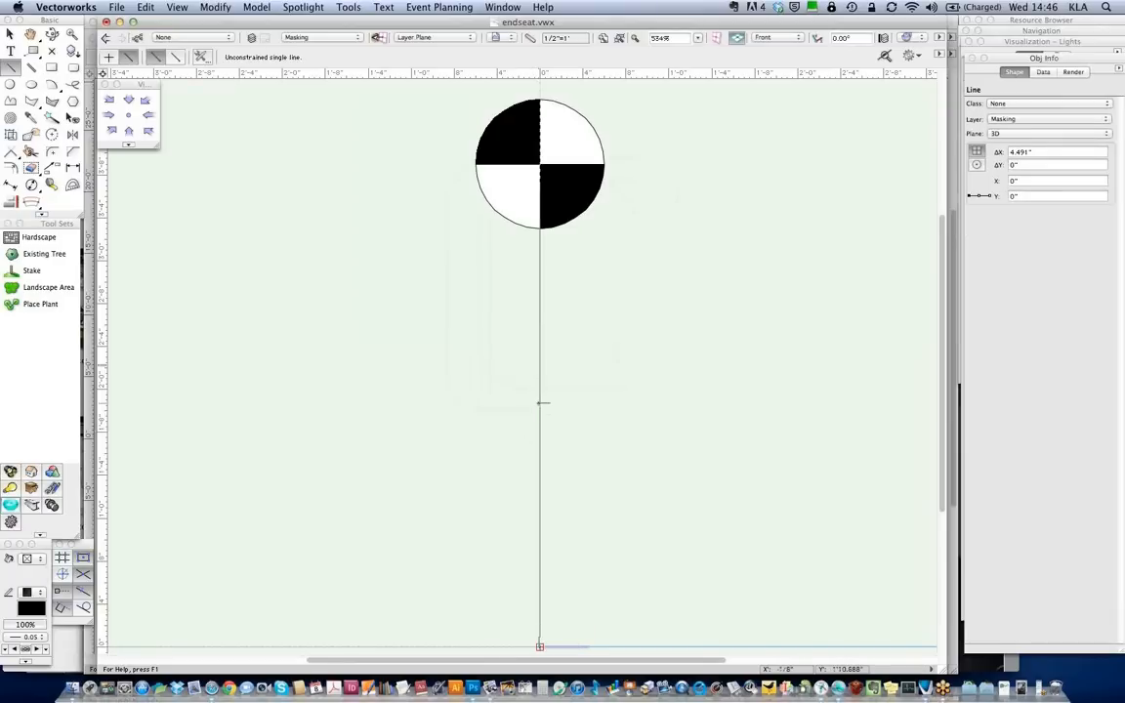
{"action": "key", "text": "super+minus"}
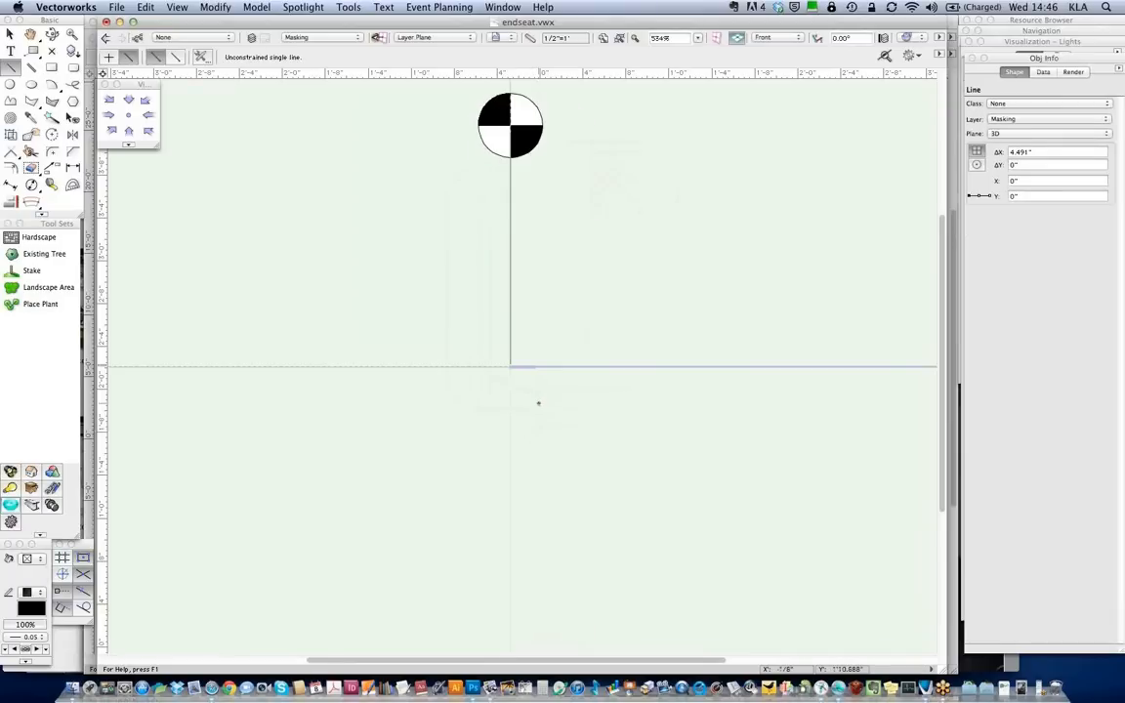
{"action": "key", "text": "h"}
{"action": "left_click_drag", "start_coordinate": [638, 221], "coordinate": [624, 355]}
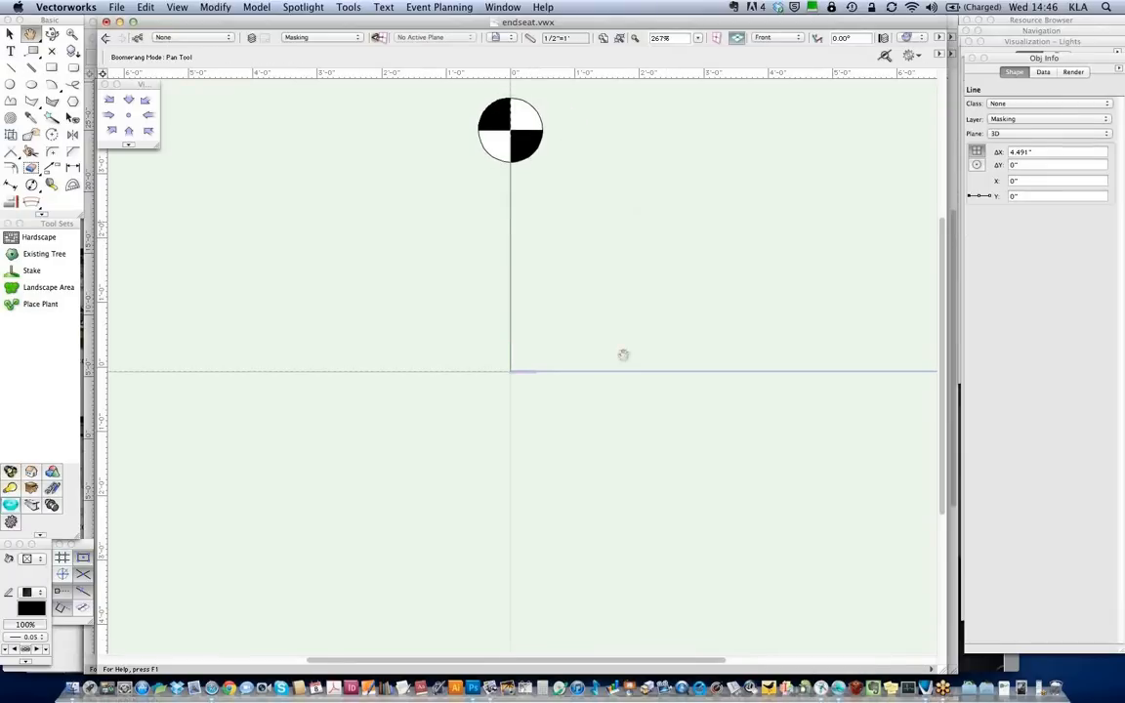
{"action": "key", "text": "2"}
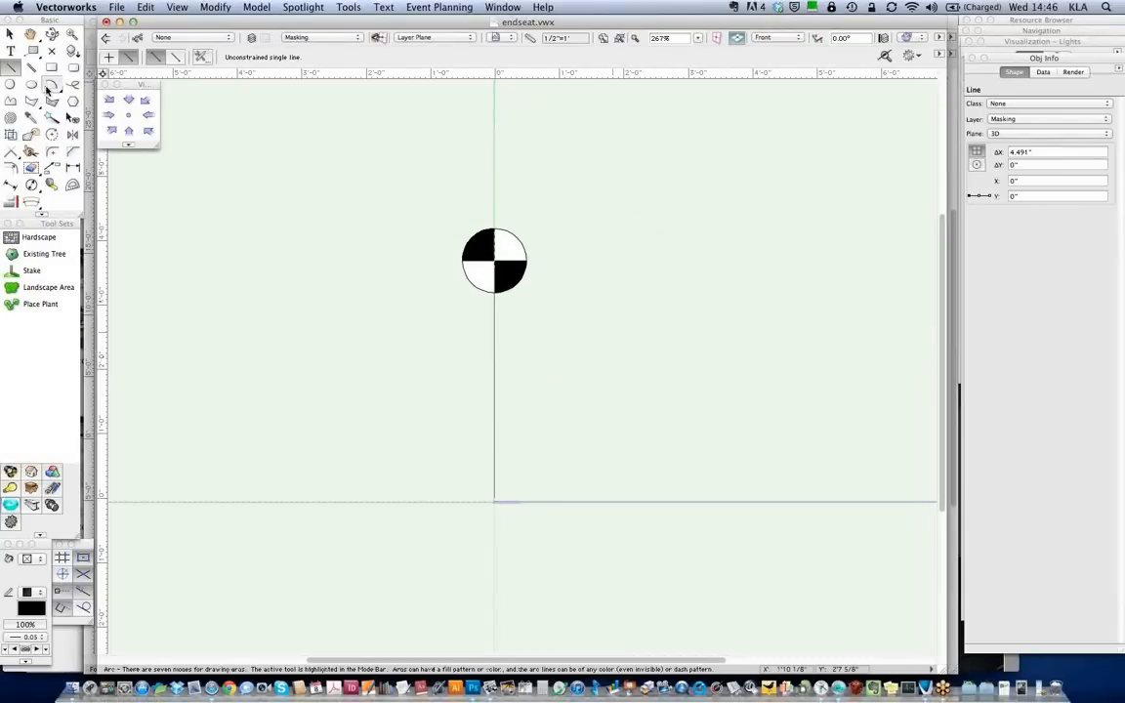
Delete the short base line at the origin, keeping the quartered circle
{"action": "key", "text": "super+a"}
{"action": "left_click", "coordinate": [10, 33]}
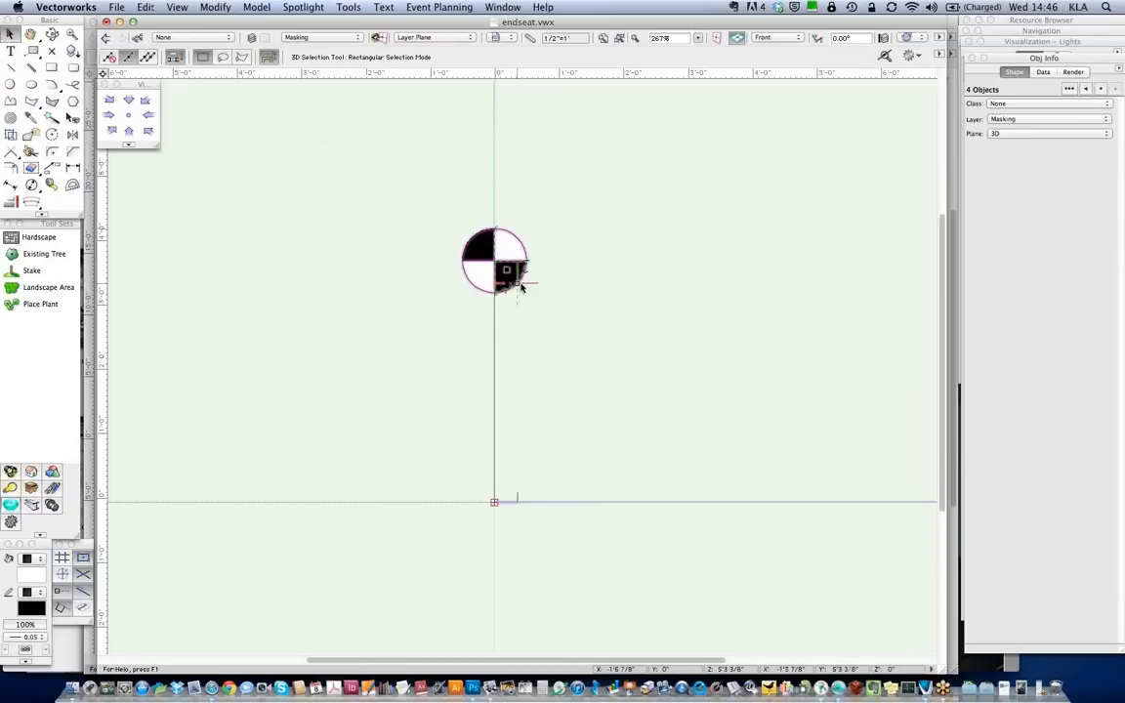
{"action": "left_click_drag", "start_coordinate": [381, 177], "coordinate": [546, 305]}
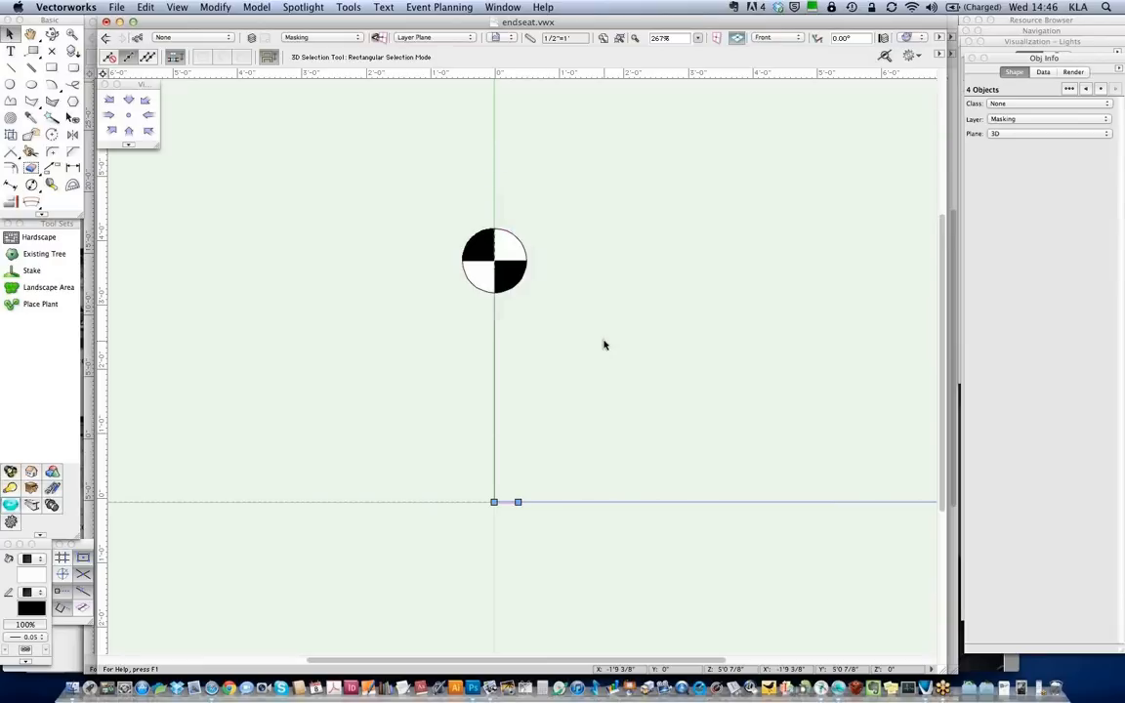
{"action": "left_click", "coordinate": [604, 344]}
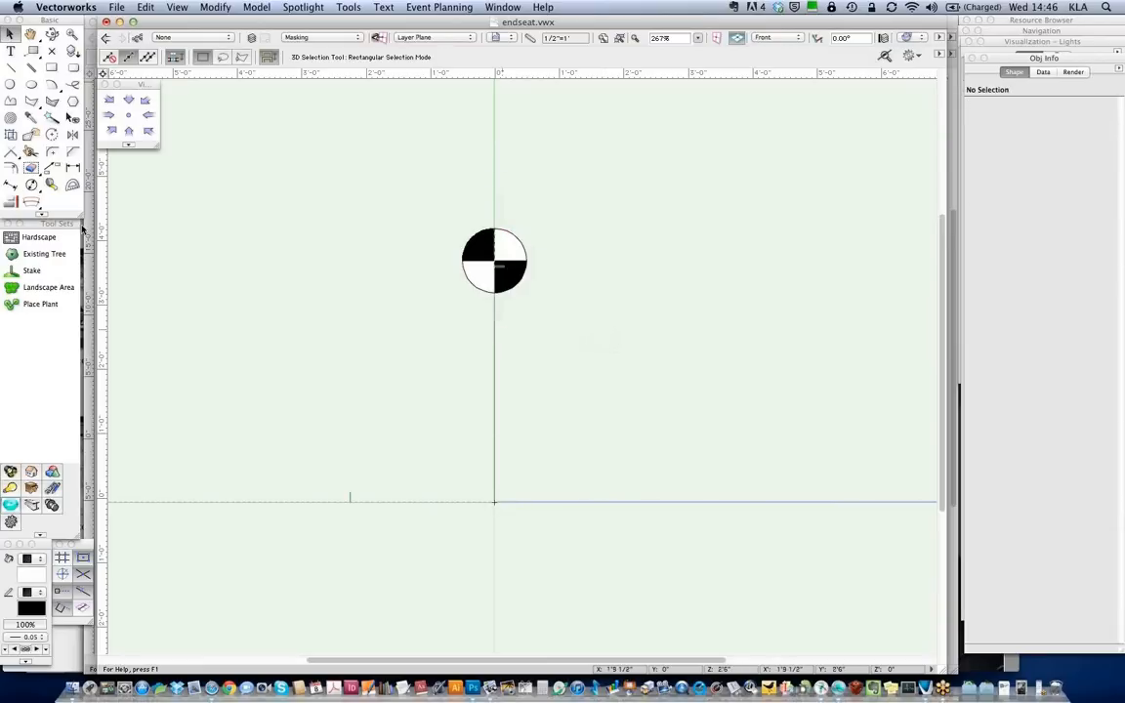
Draw a vertical line about 4'10" long from the origin up through the centre of the circle
{"action": "left_click", "coordinate": [29, 67]}
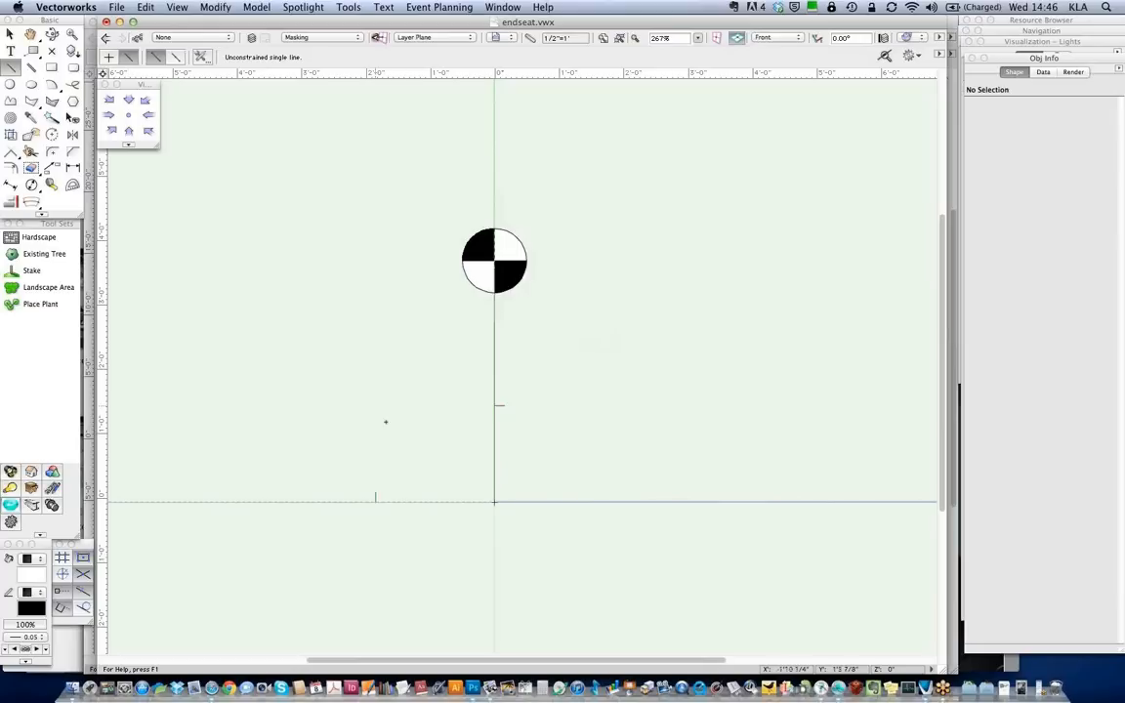
{"action": "left_click", "coordinate": [494, 502]}
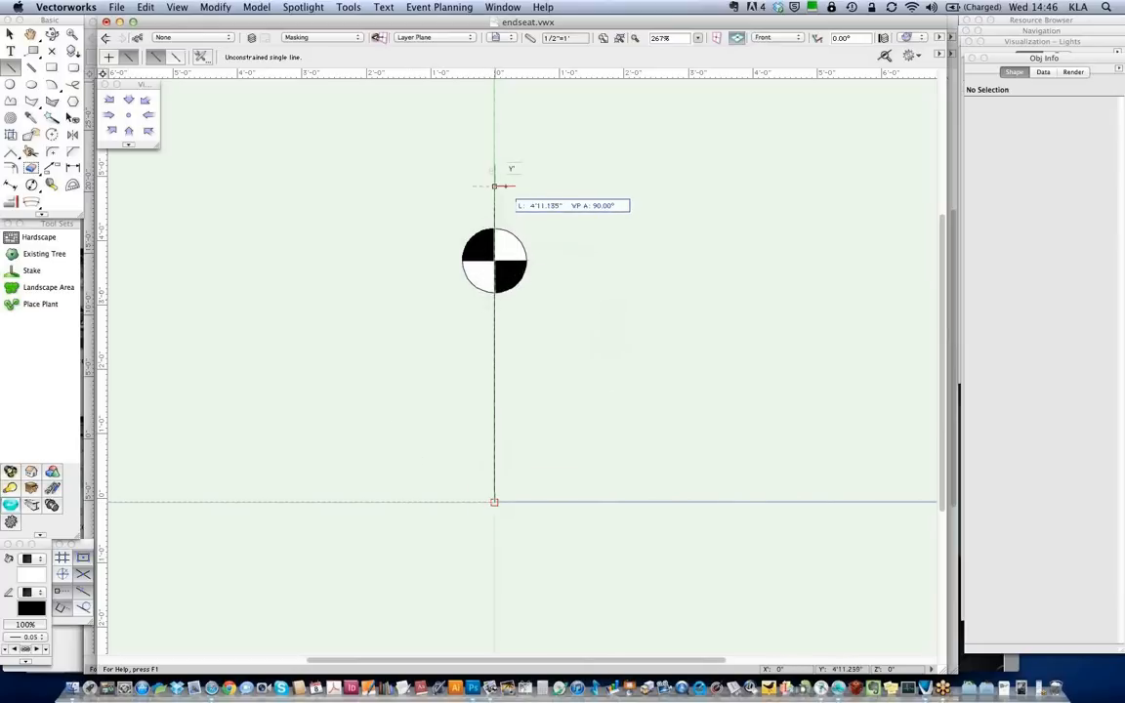
{"action": "left_click", "coordinate": [494, 188]}
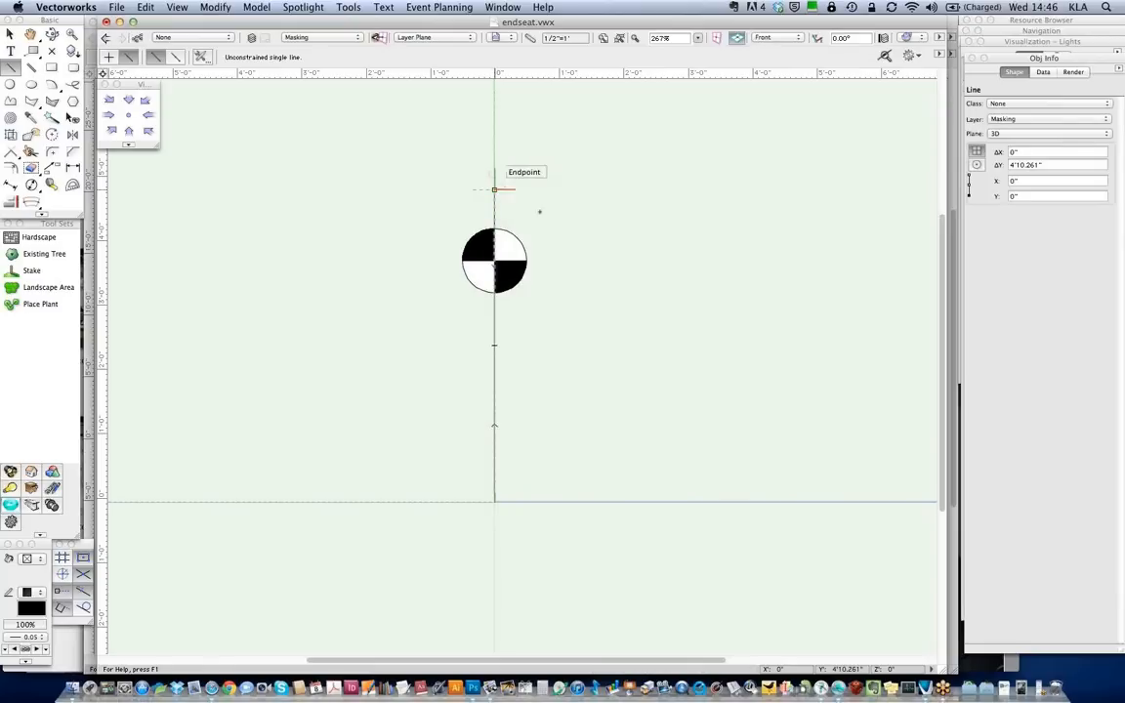
{"action": "left_click", "coordinate": [494, 189]}
{"action": "left_click", "coordinate": [593, 228]}
{"action": "key", "text": "x"}
{"action": "key", "text": "x"}
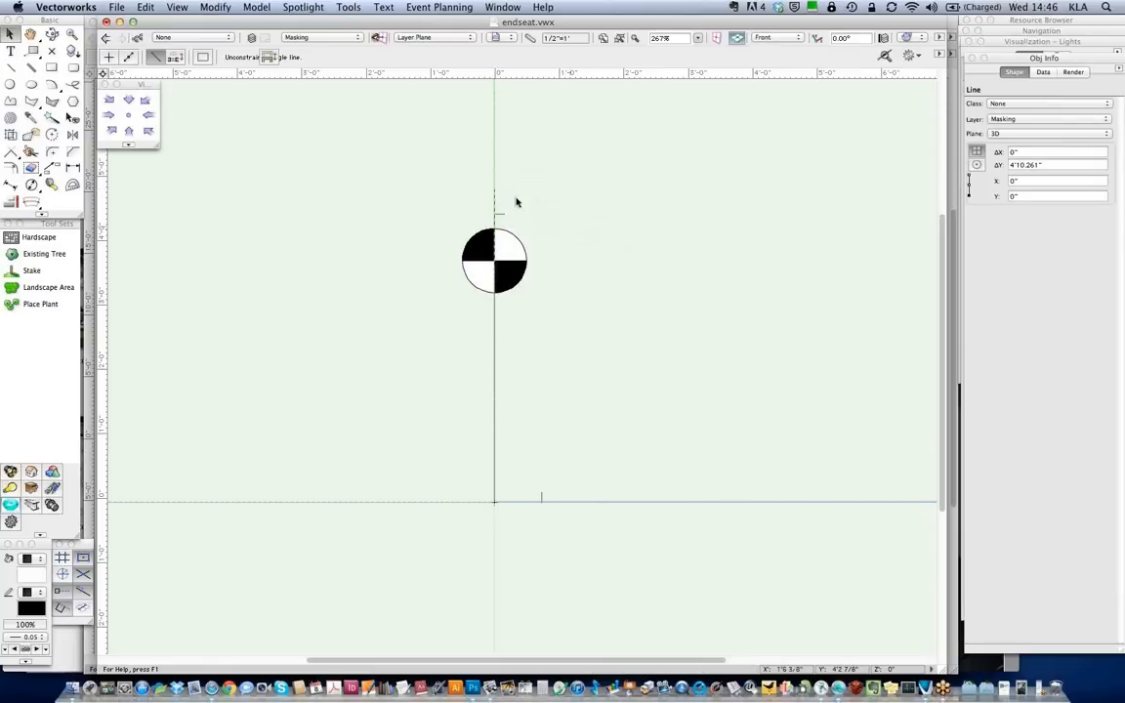
Set the vertical line's thickness to 1.00 and its ΔY to 54"
{"action": "left_click", "coordinate": [493, 200]}
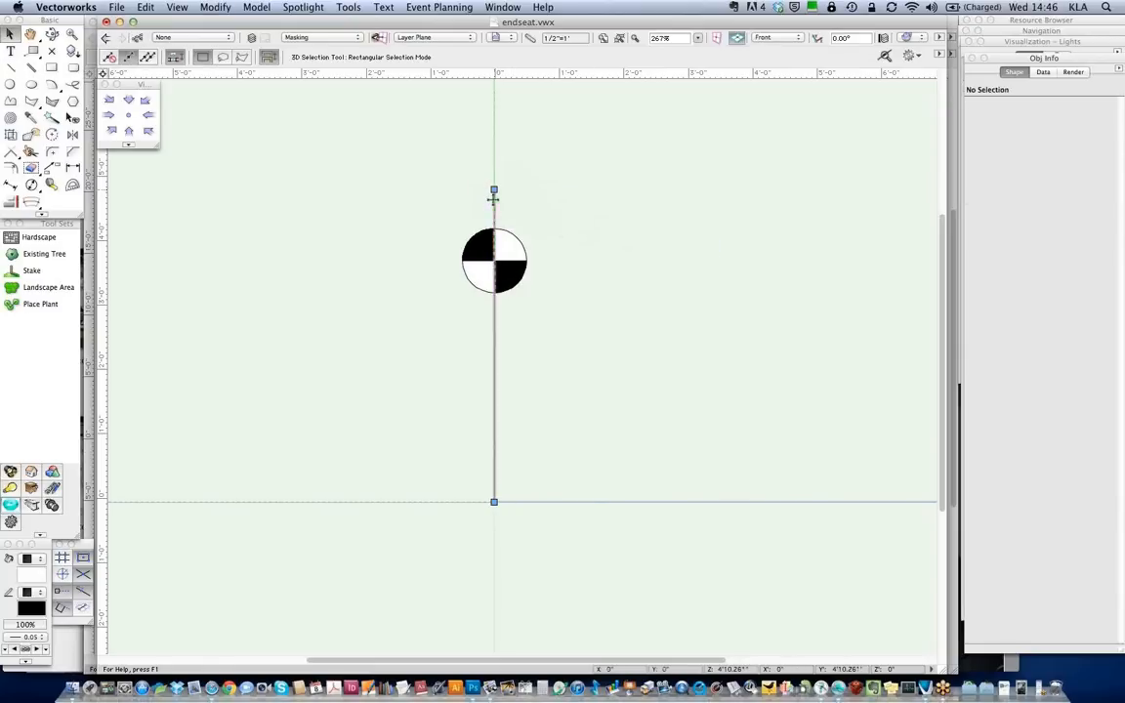
{"action": "left_click", "coordinate": [24, 640]}
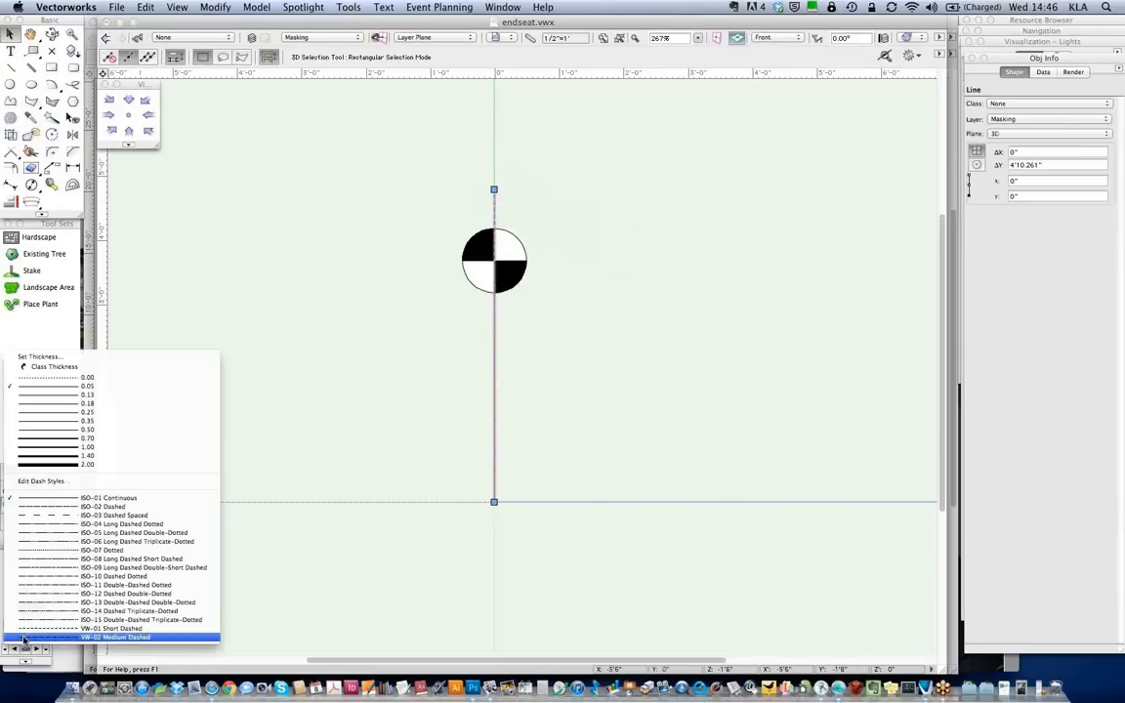
{"action": "left_click", "coordinate": [64, 449]}
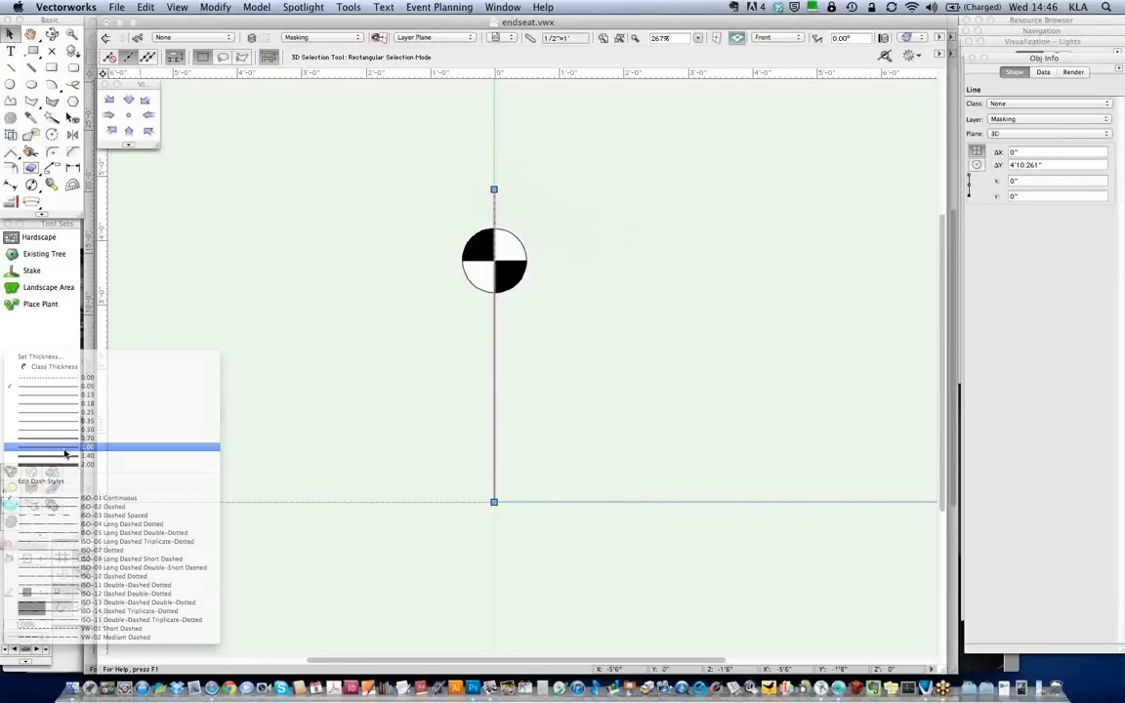
{"action": "left_click", "coordinate": [1039, 165]}
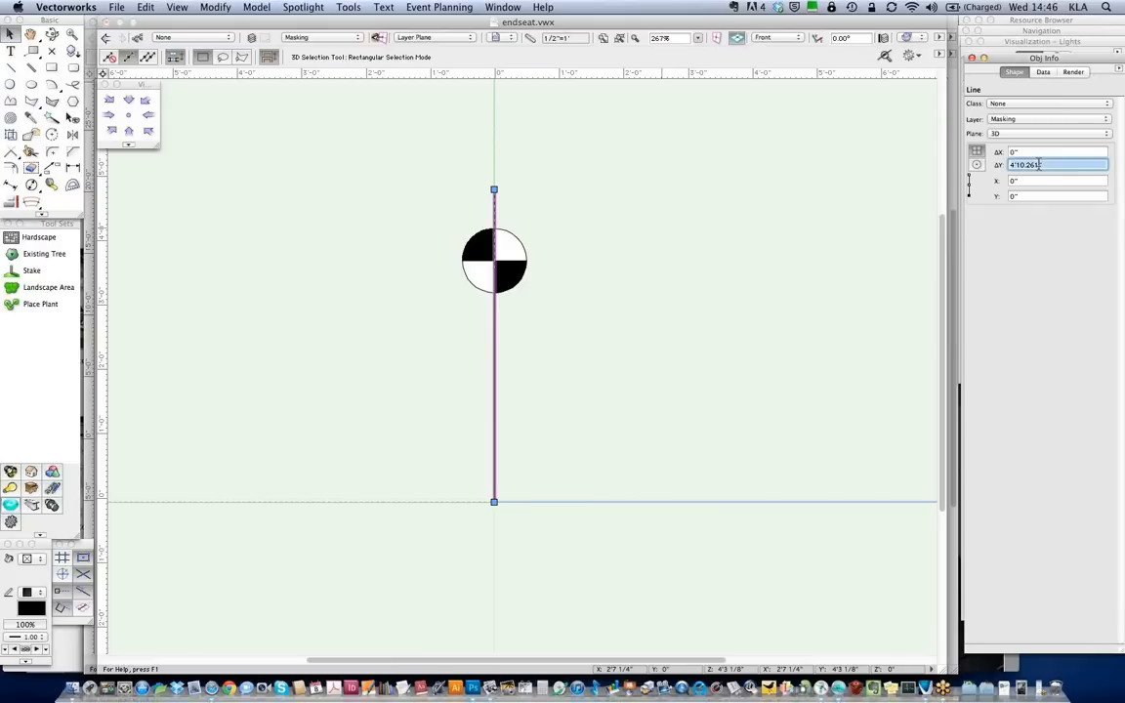
{"action": "type", "text": "54"}
{"action": "key", "text": "Return"}
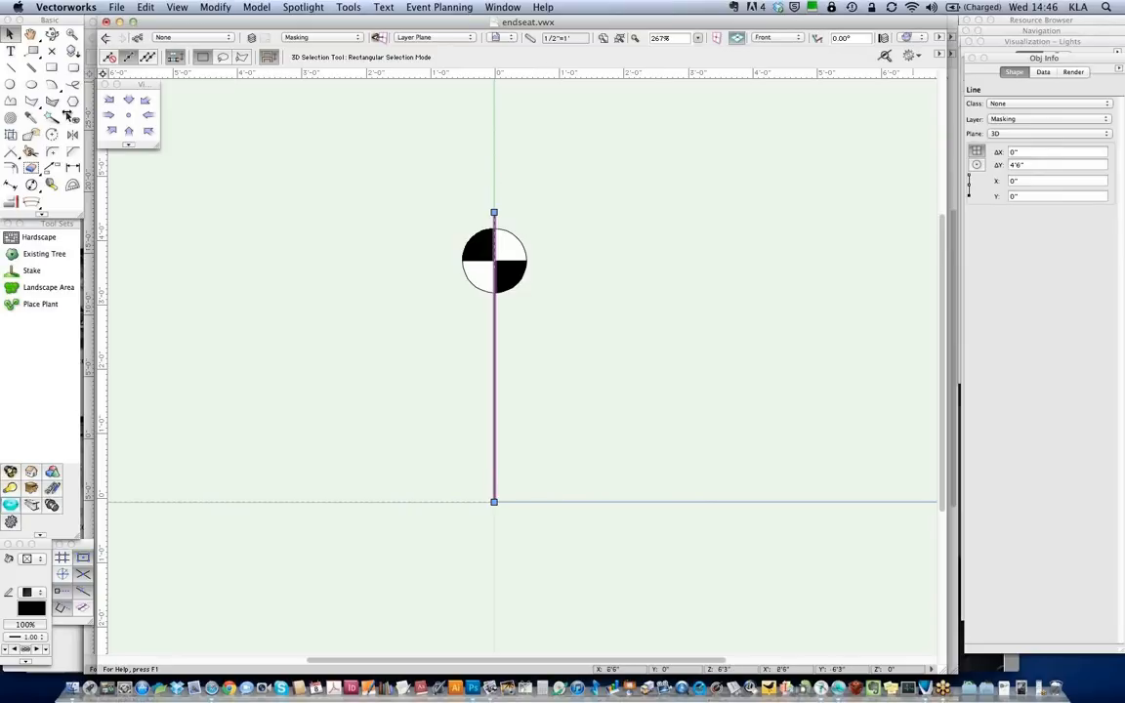
Draw a horizontal line from the circle's left edge through its centre and set its ΔX to 16"
{"action": "left_click", "coordinate": [11, 67]}
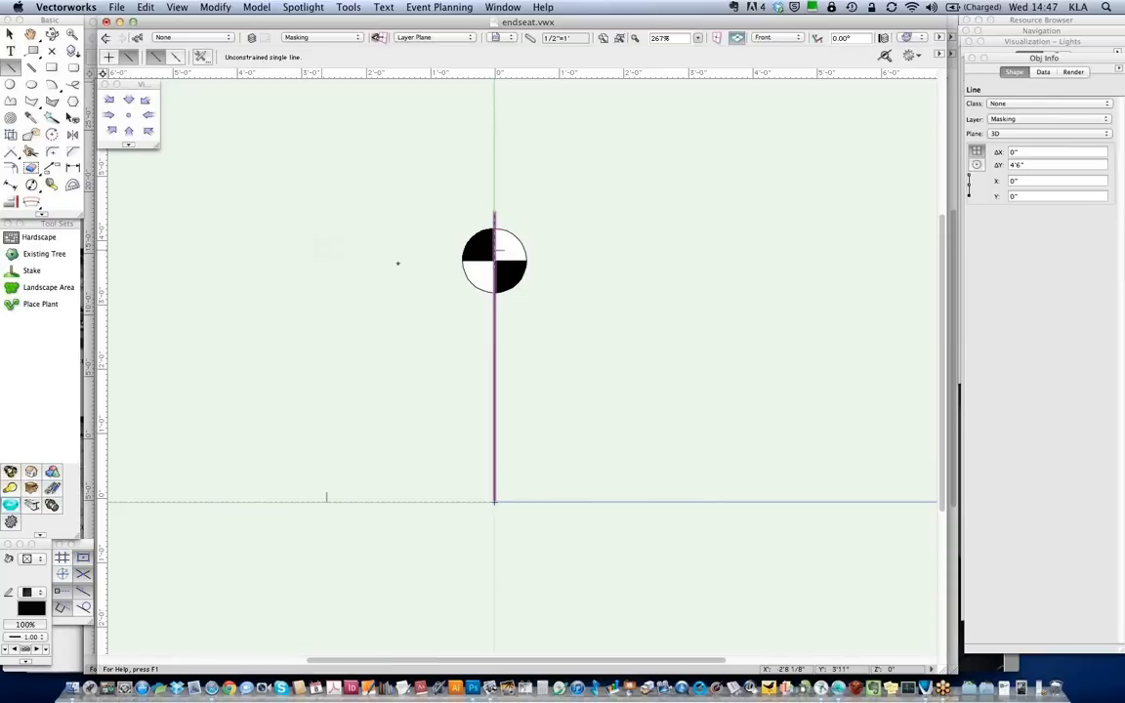
{"action": "left_click", "coordinate": [462, 260]}
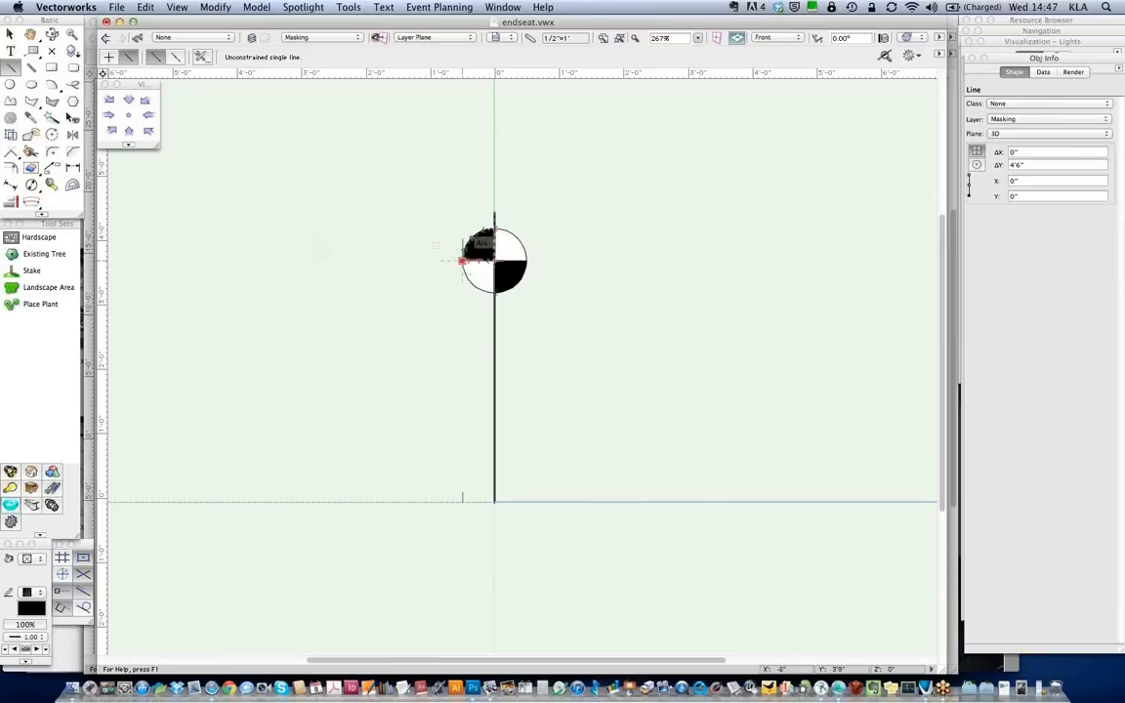
{"action": "left_click", "coordinate": [552, 262]}
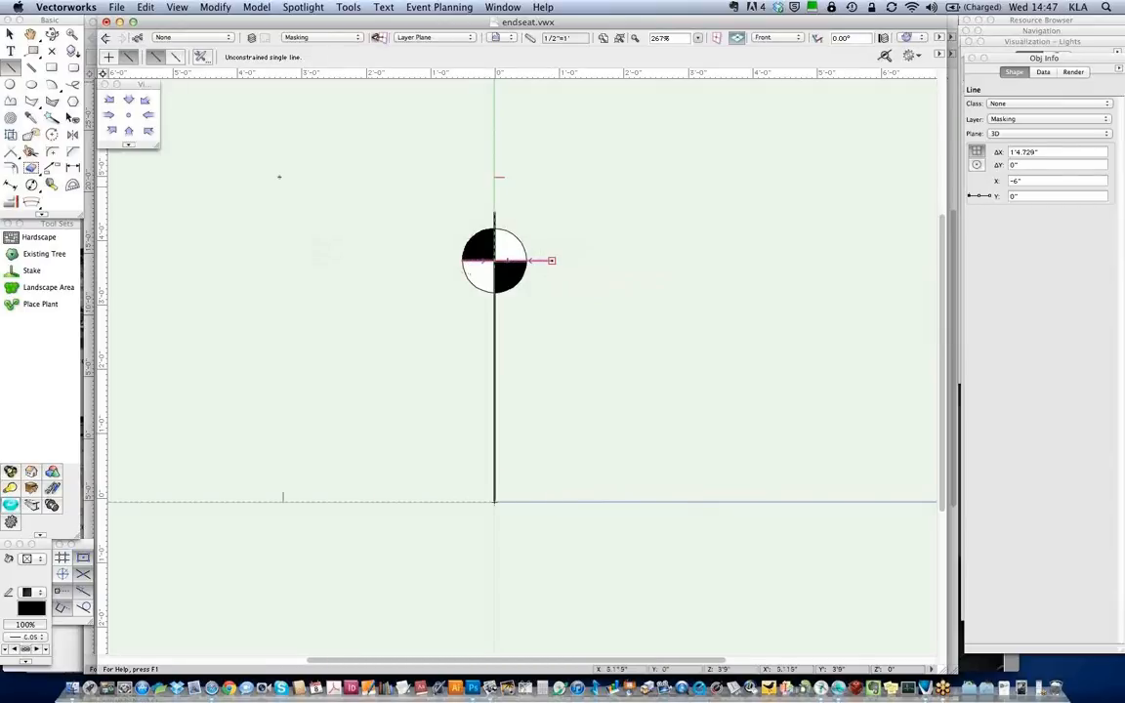
{"action": "key", "text": "x"}
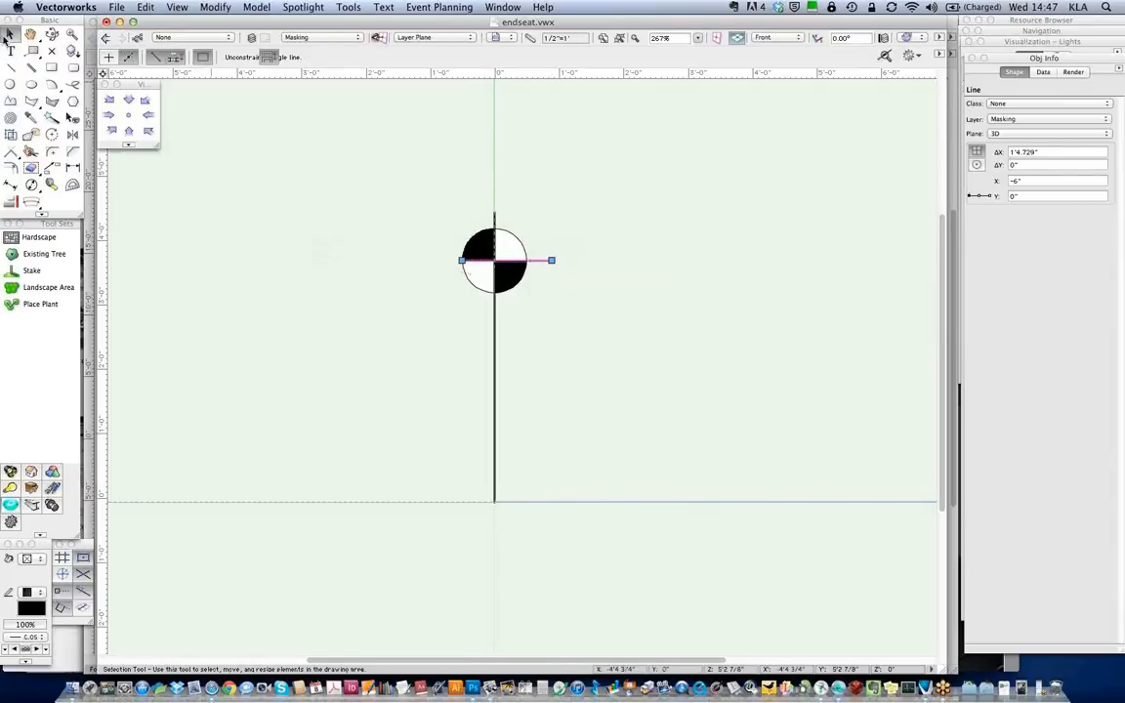
{"action": "left_click", "coordinate": [1035, 152]}
{"action": "type", "text": "1'4"}
{"action": "key", "text": "Return"}
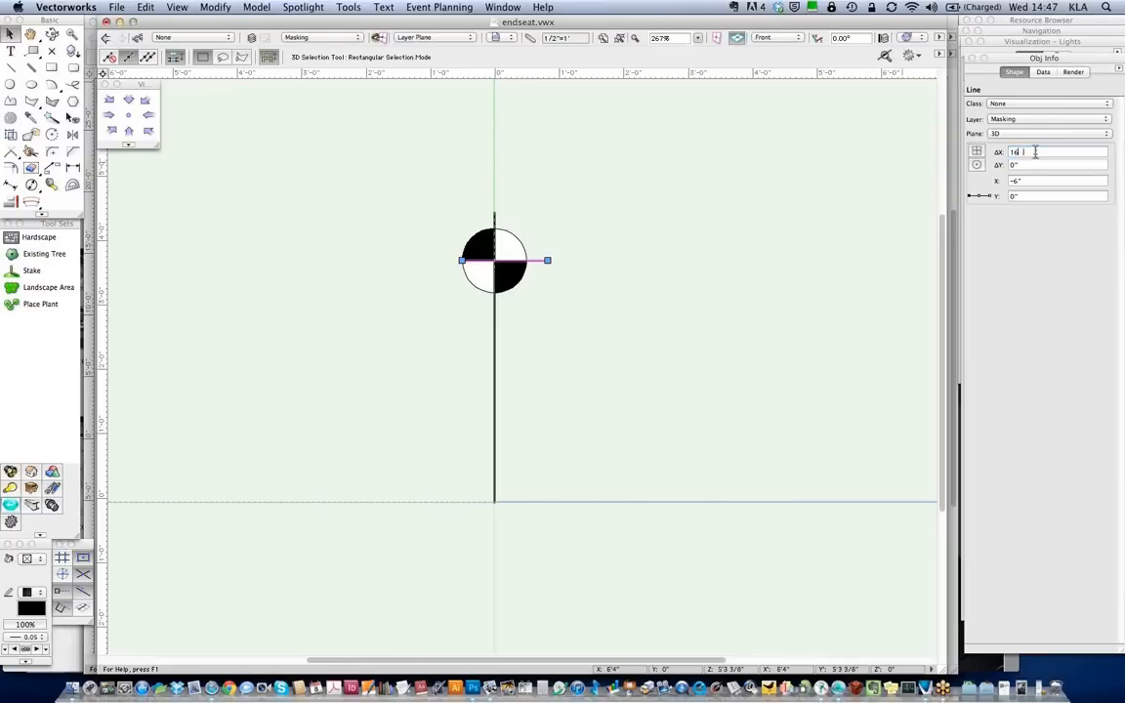
Set the horizontal line's thickness to 1.40 and centre the line on the circle
{"action": "left_click", "coordinate": [28, 638]}
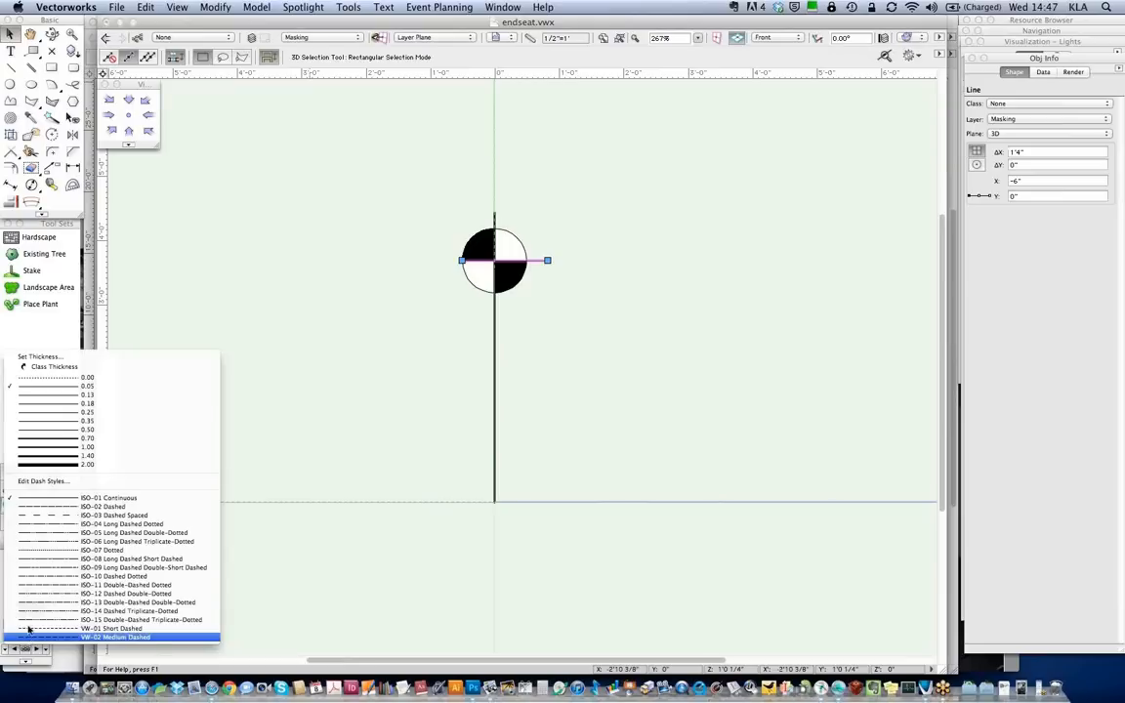
{"action": "left_click", "coordinate": [72, 456]}
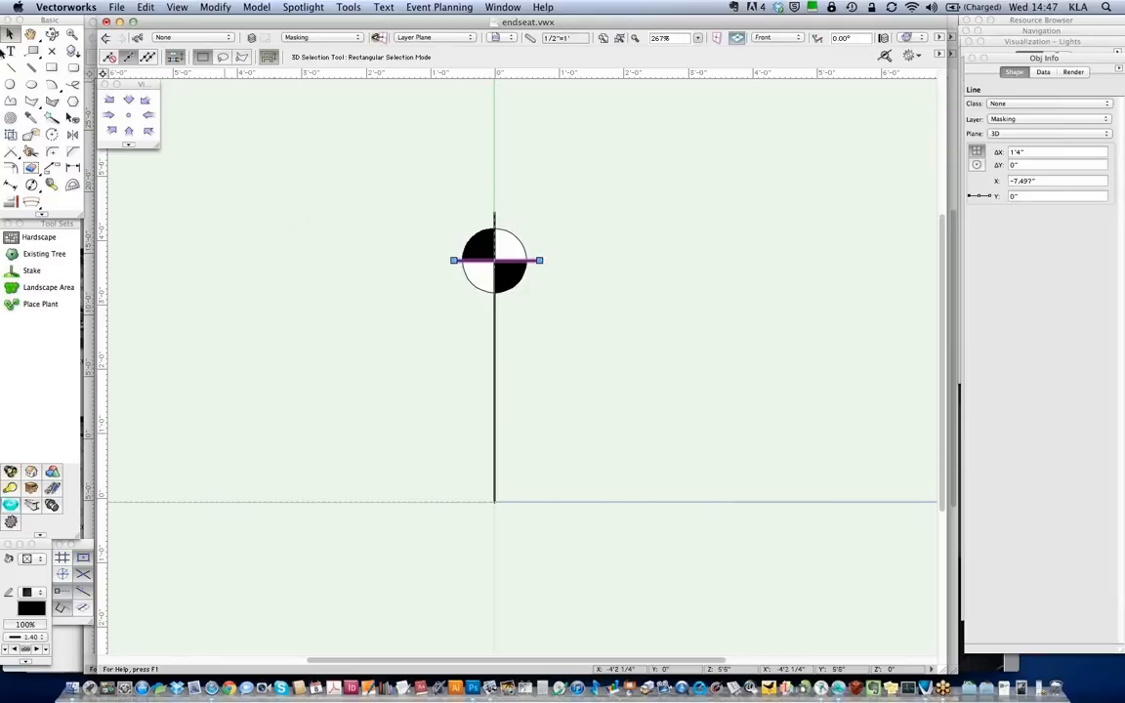
{"action": "left_click", "coordinate": [291, 249]}
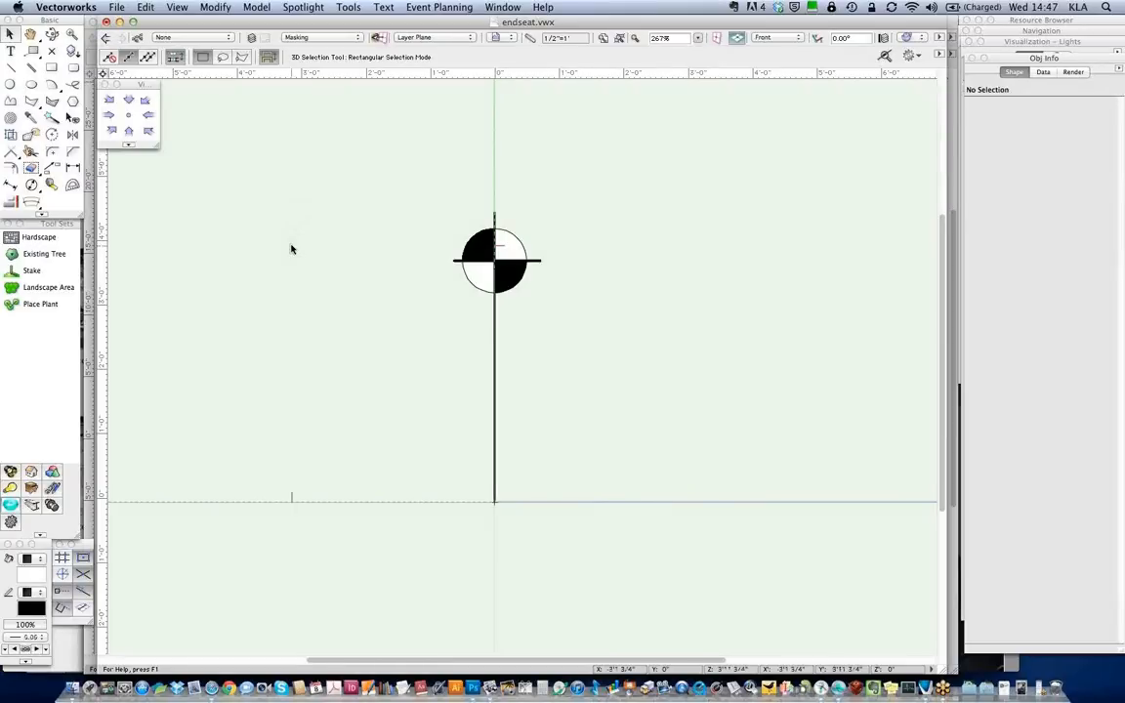
In Top/Plan view, duplicate the quartered circle and its horizontal line rotated by 90° to form a cross
{"action": "left_click_drag", "start_coordinate": [413, 177], "coordinate": [576, 329]}
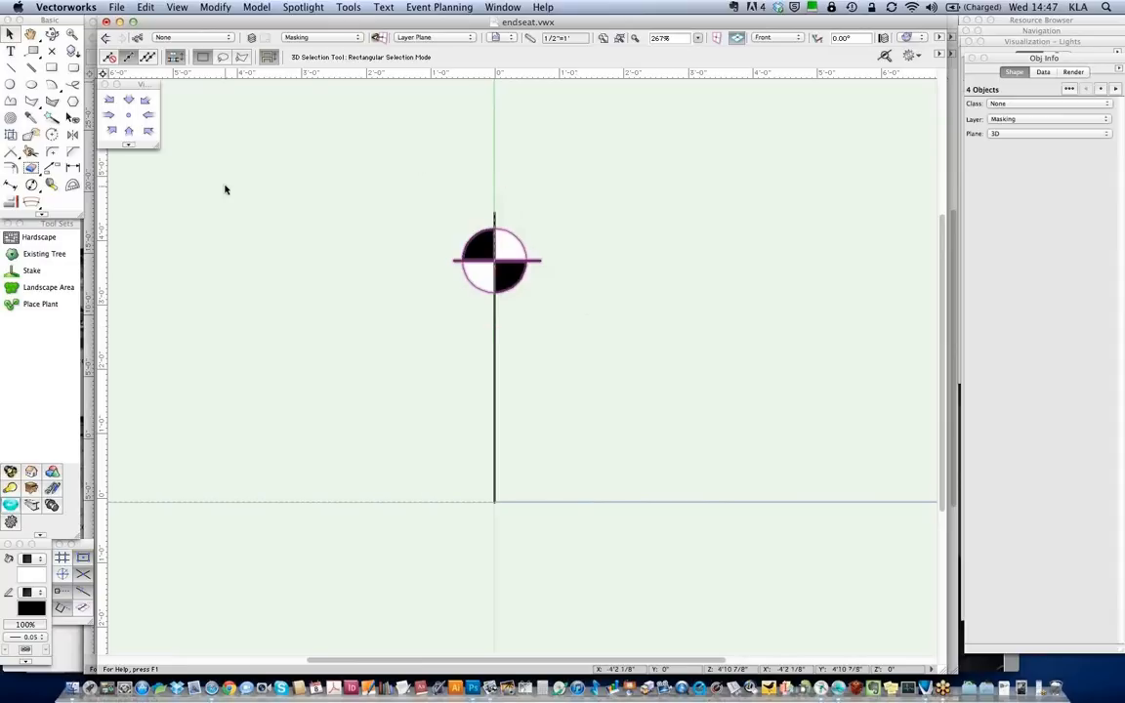
{"action": "key", "text": "super+5"}
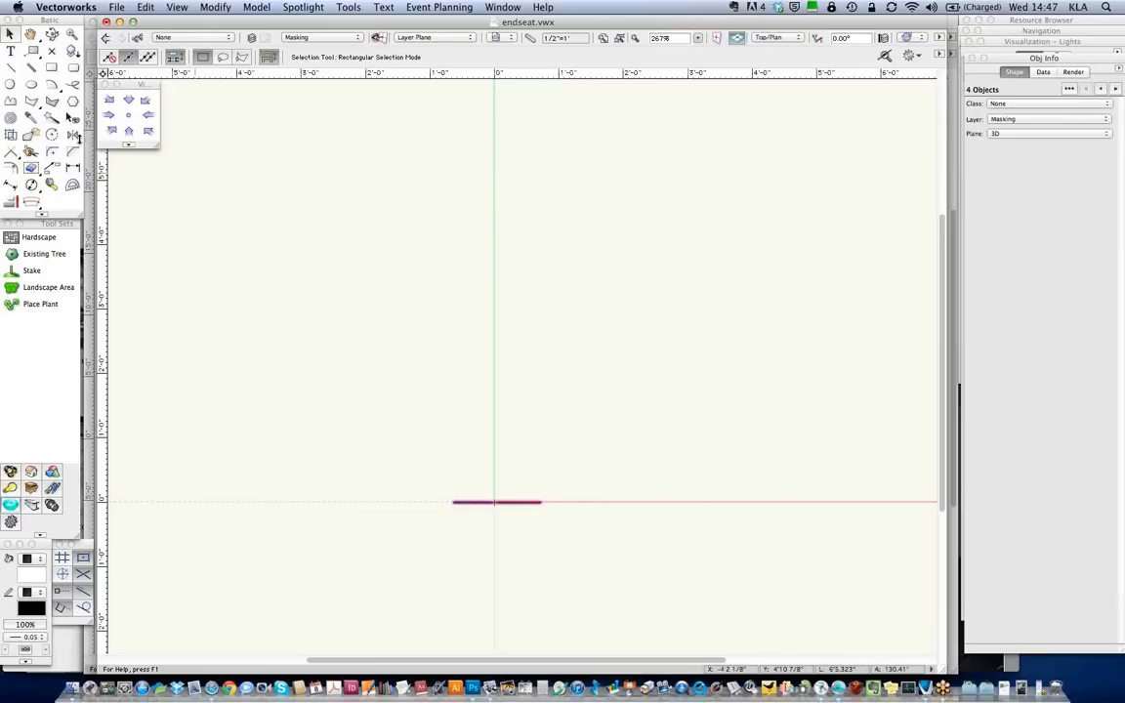
{"action": "left_click", "coordinate": [52, 134]}
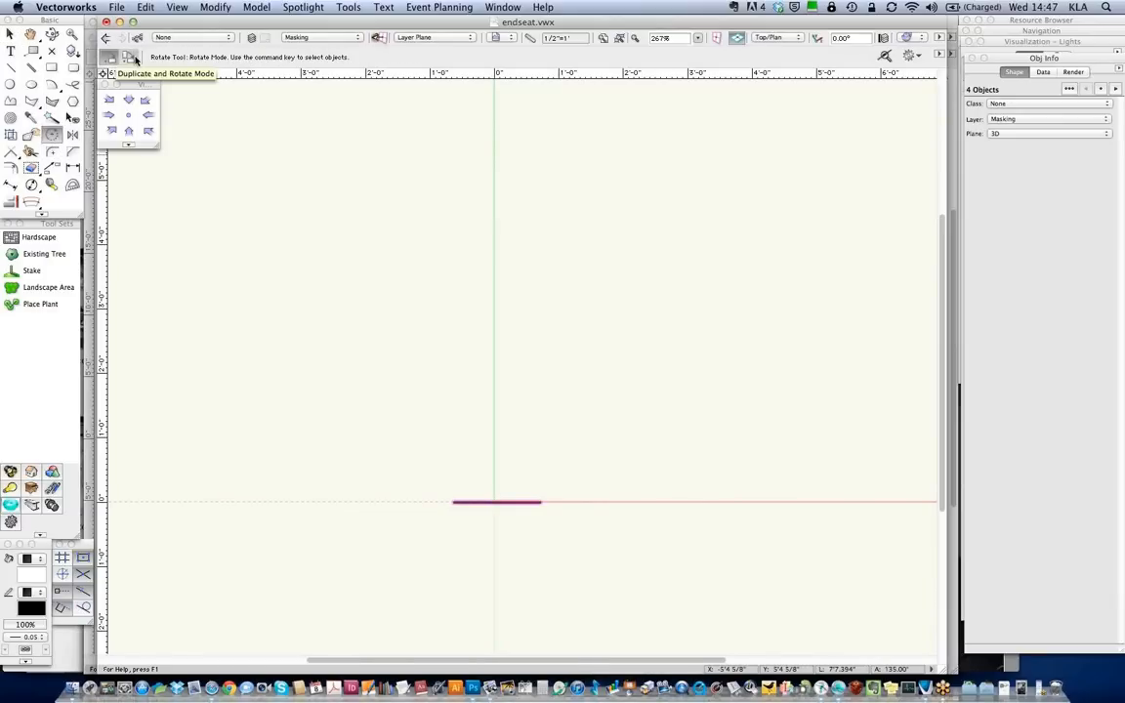
{"action": "left_click", "coordinate": [130, 58]}
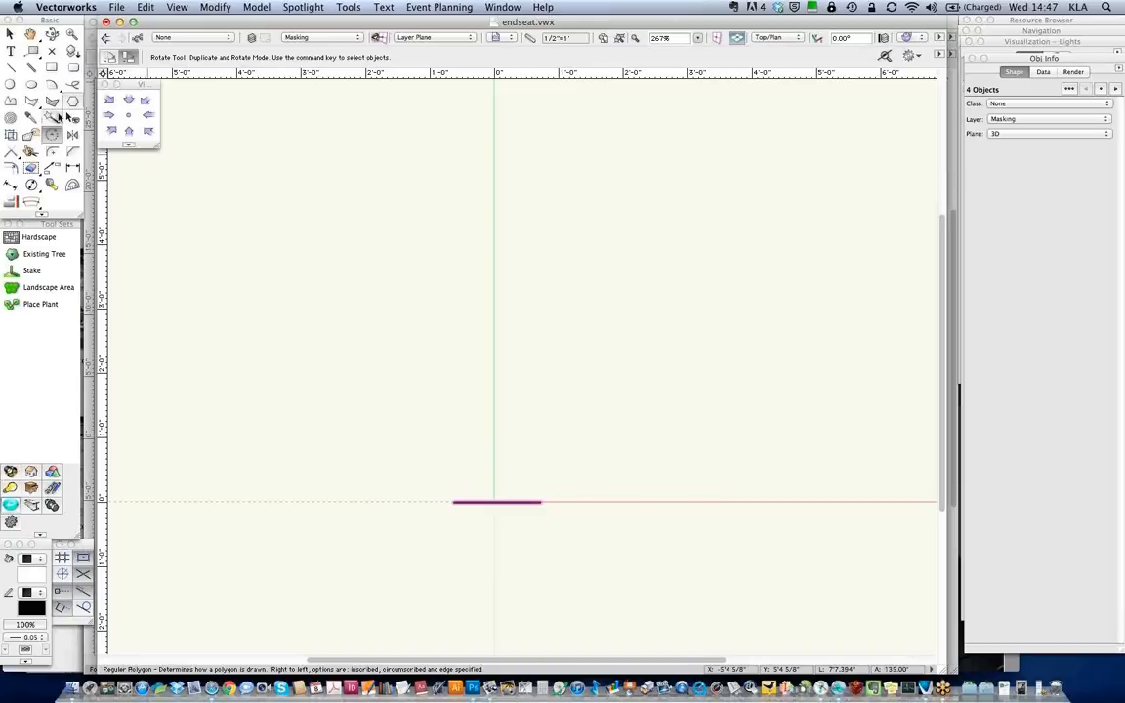
{"action": "double_click", "coordinate": [51, 138]}
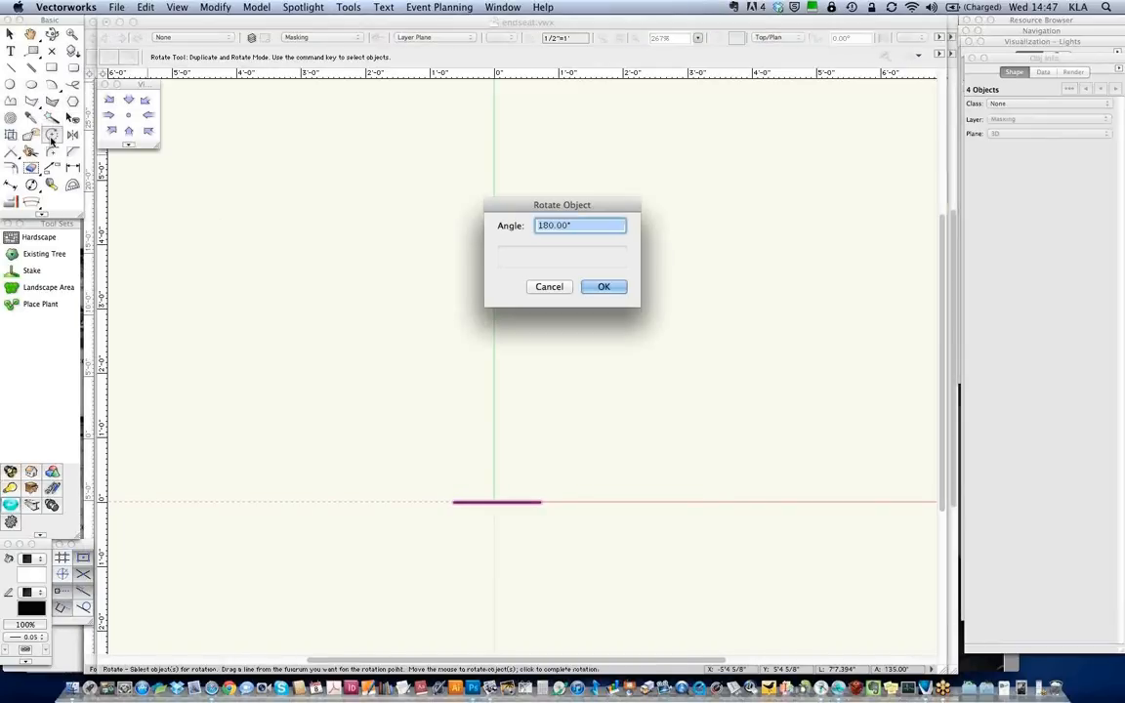
{"action": "type", "text": "4"}
{"action": "key", "text": "Return"}
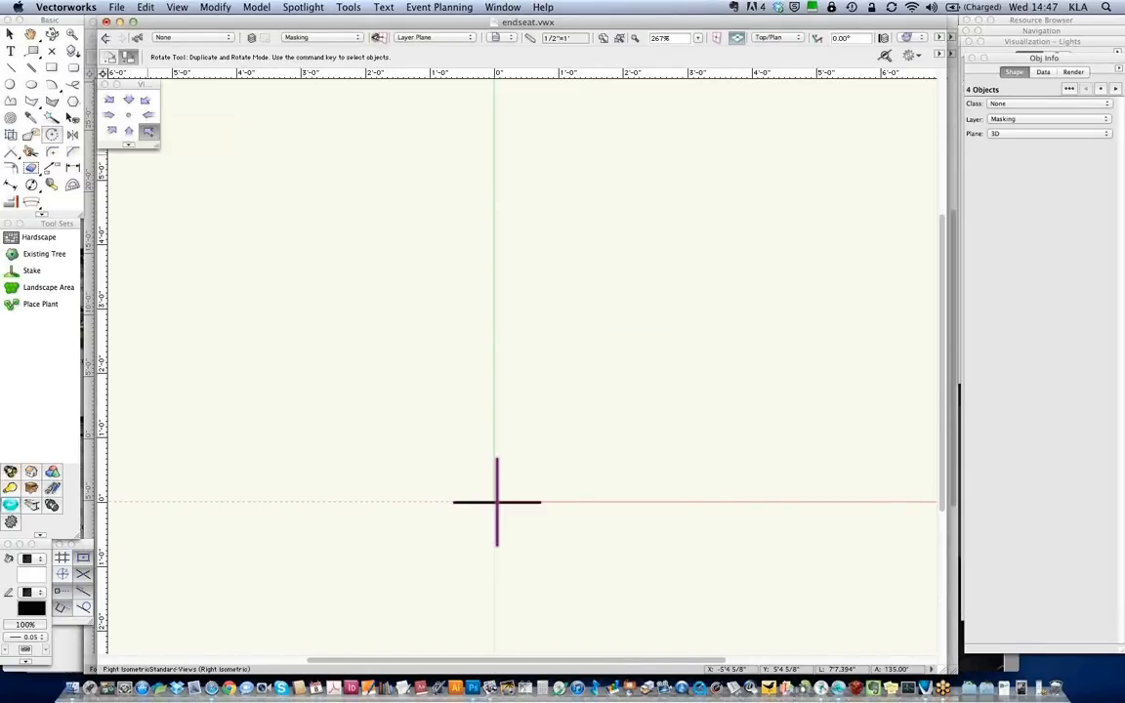
Create a world-based symbol named Symbol-1 from all marker parts, inserted at the 3D object center with the instance left in place
{"action": "left_click", "coordinate": [148, 131]}
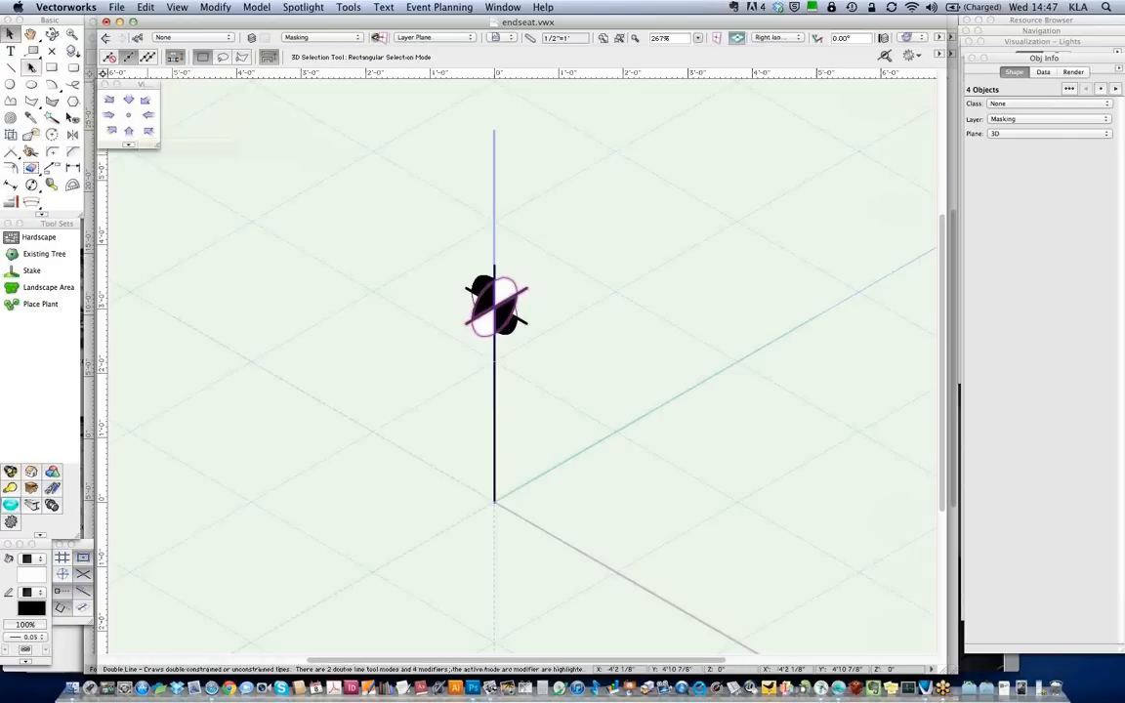
{"action": "key", "text": "super+a"}
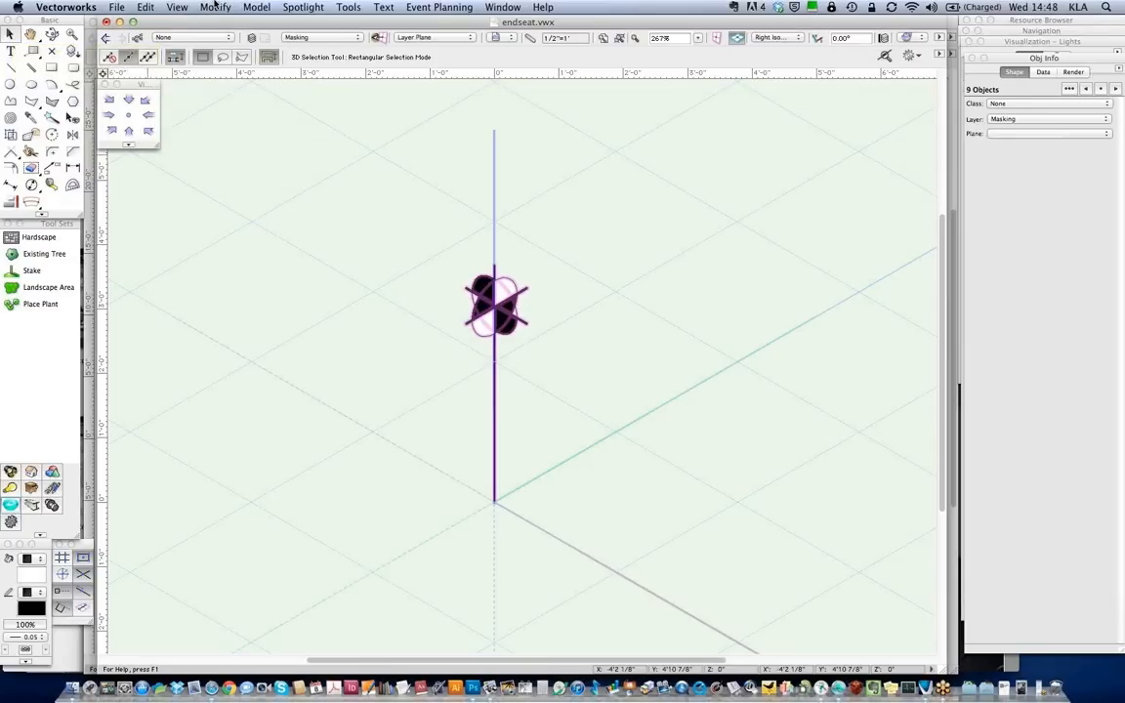
{"action": "left_click", "coordinate": [216, 7]}
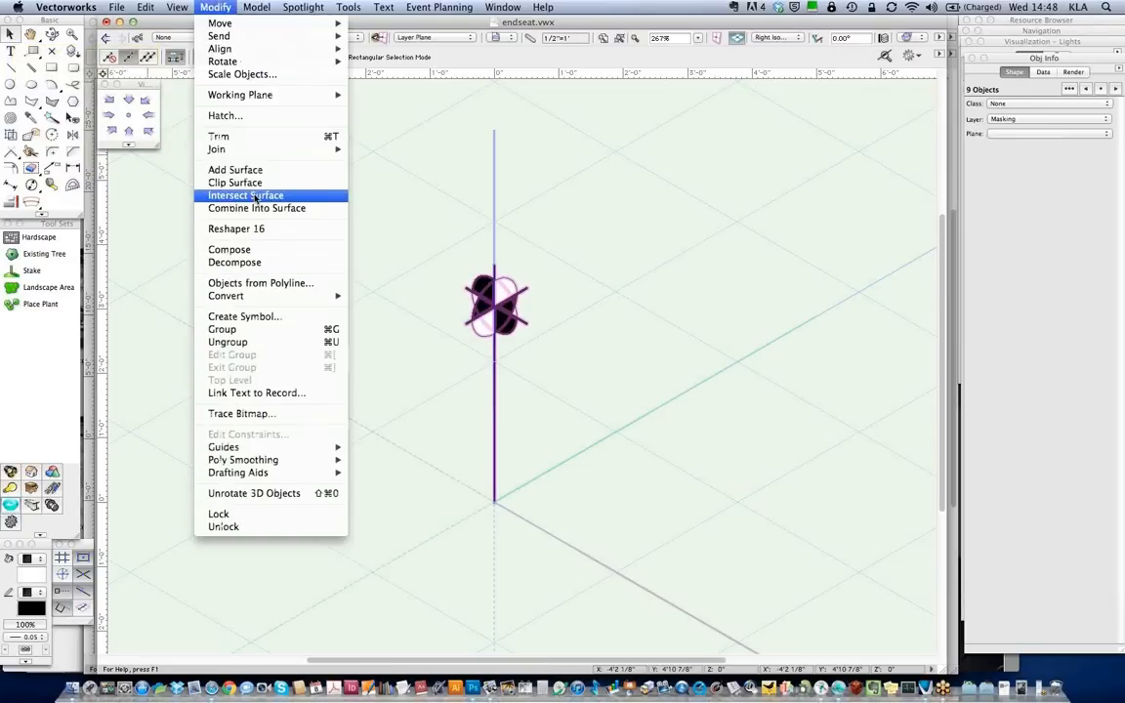
{"action": "left_click", "coordinate": [262, 316]}
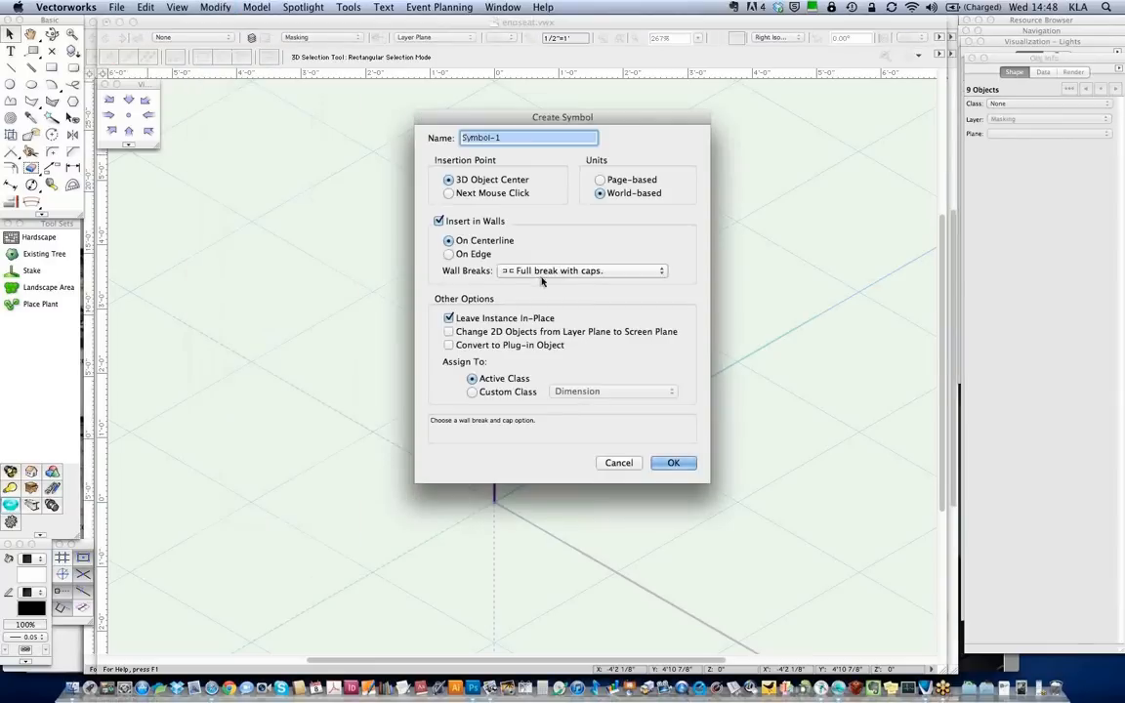
{"action": "left_click", "coordinate": [673, 462]}
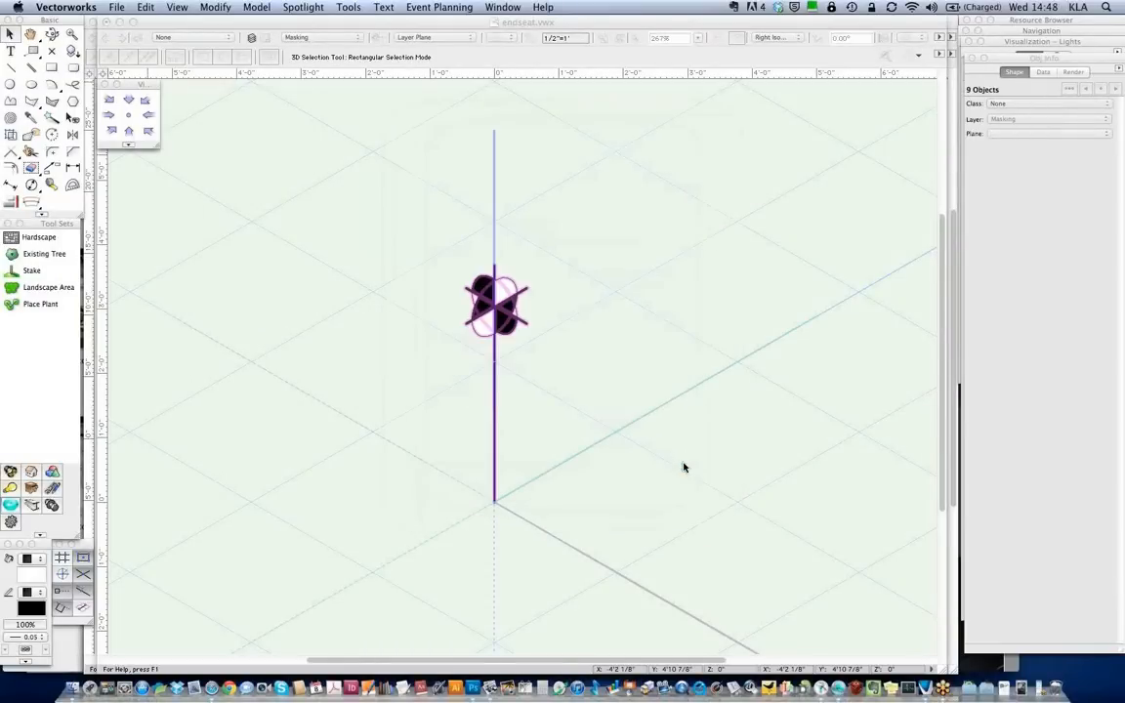
{"action": "left_click", "coordinate": [695, 440]}
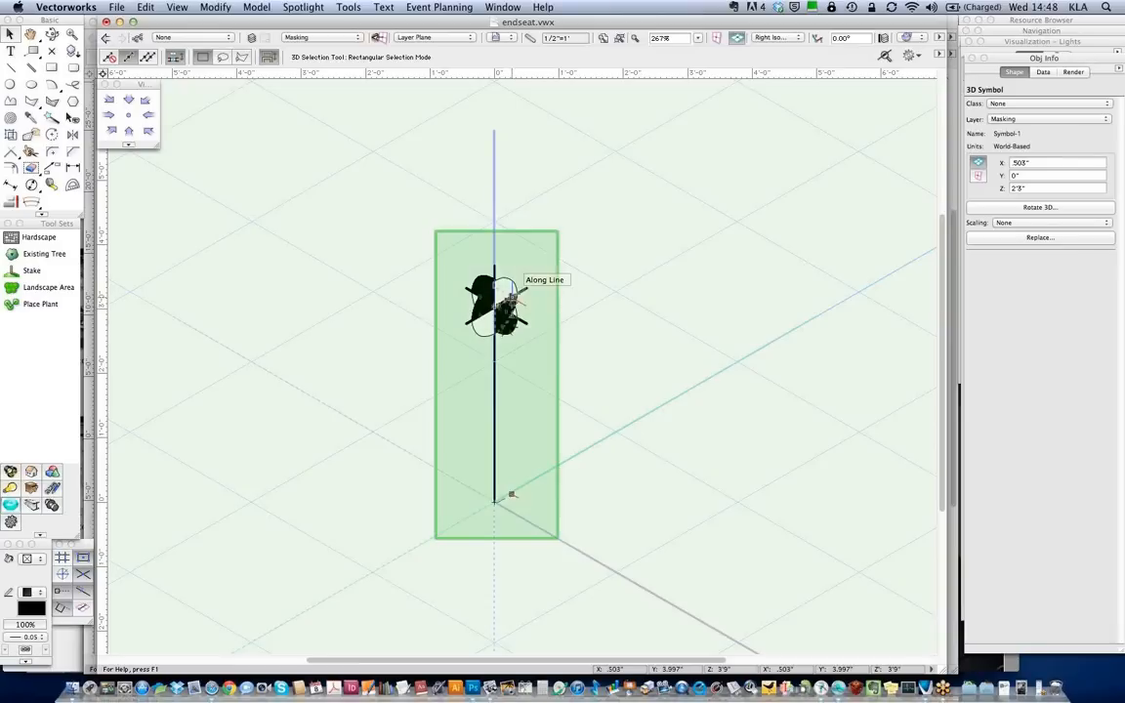
{"action": "left_click", "coordinate": [634, 270]}
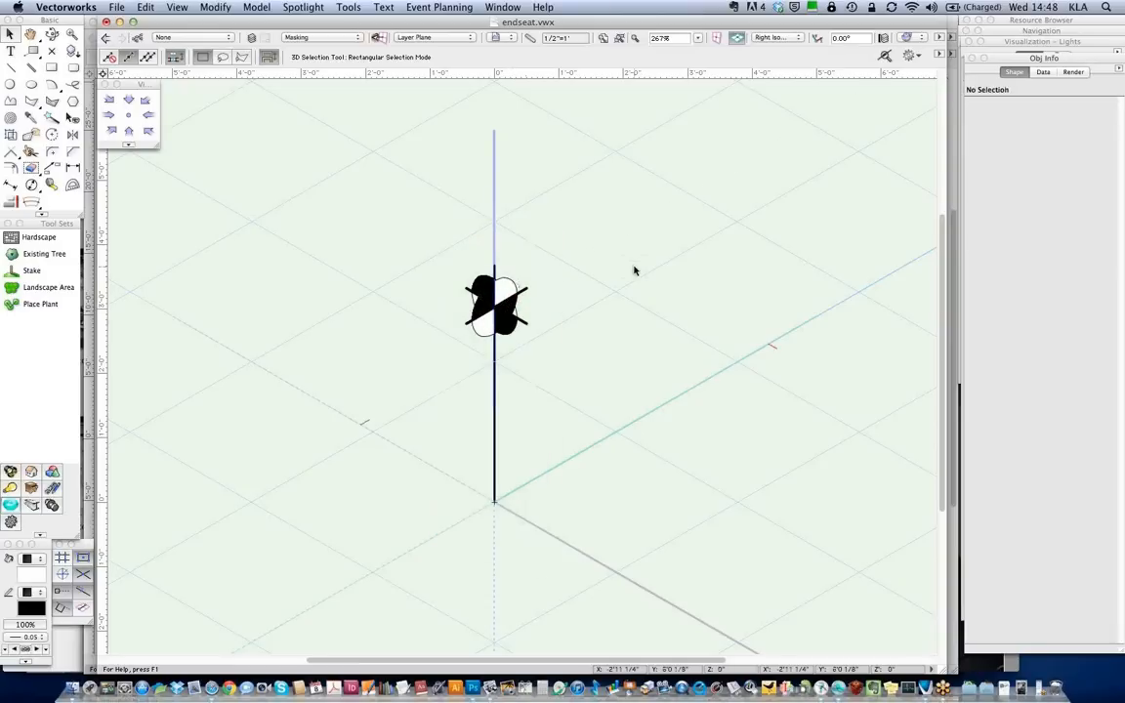
Open the marker symbol's 2D component and rotate its upright circle parts by -90° in Right view so they lie flat in Top/Plan
{"action": "right_click", "coordinate": [497, 309]}
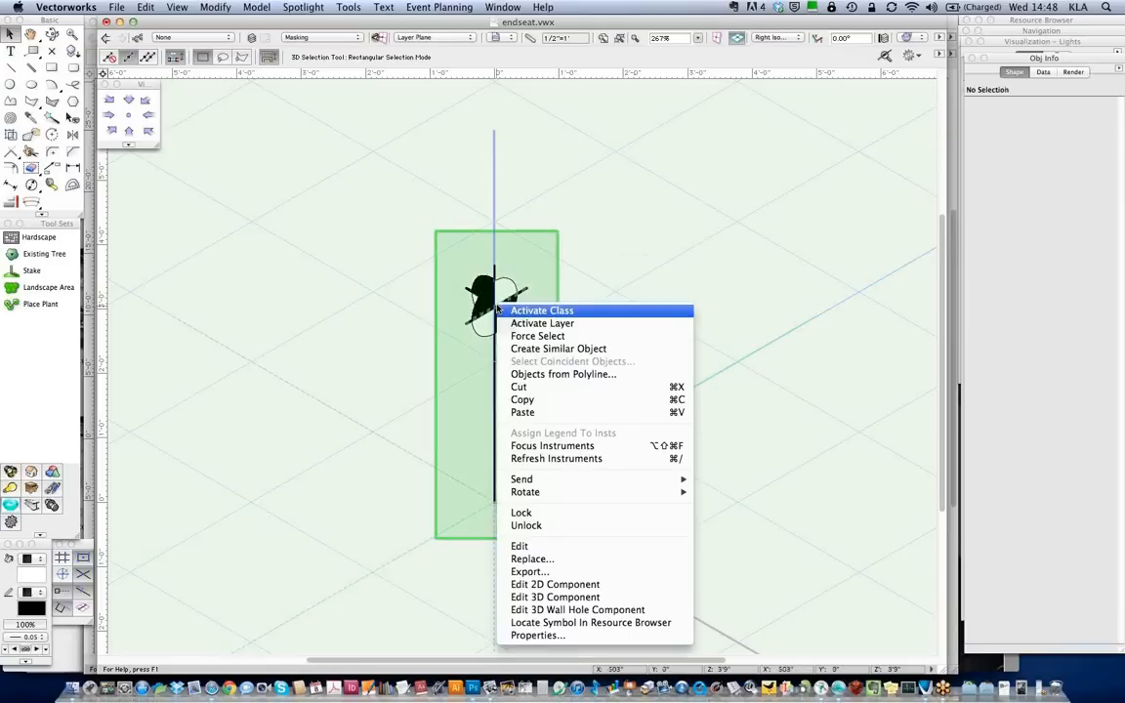
{"action": "left_click", "coordinate": [559, 589]}
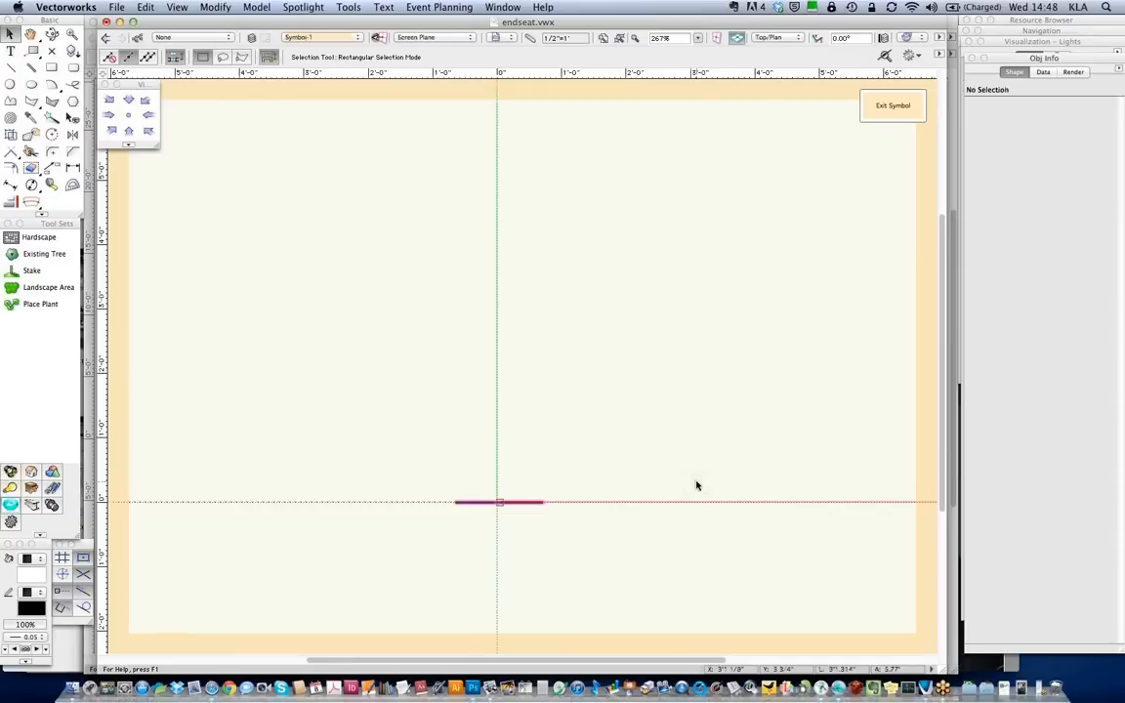
{"action": "left_click", "coordinate": [150, 116]}
{"action": "left_click", "coordinate": [52, 134]}
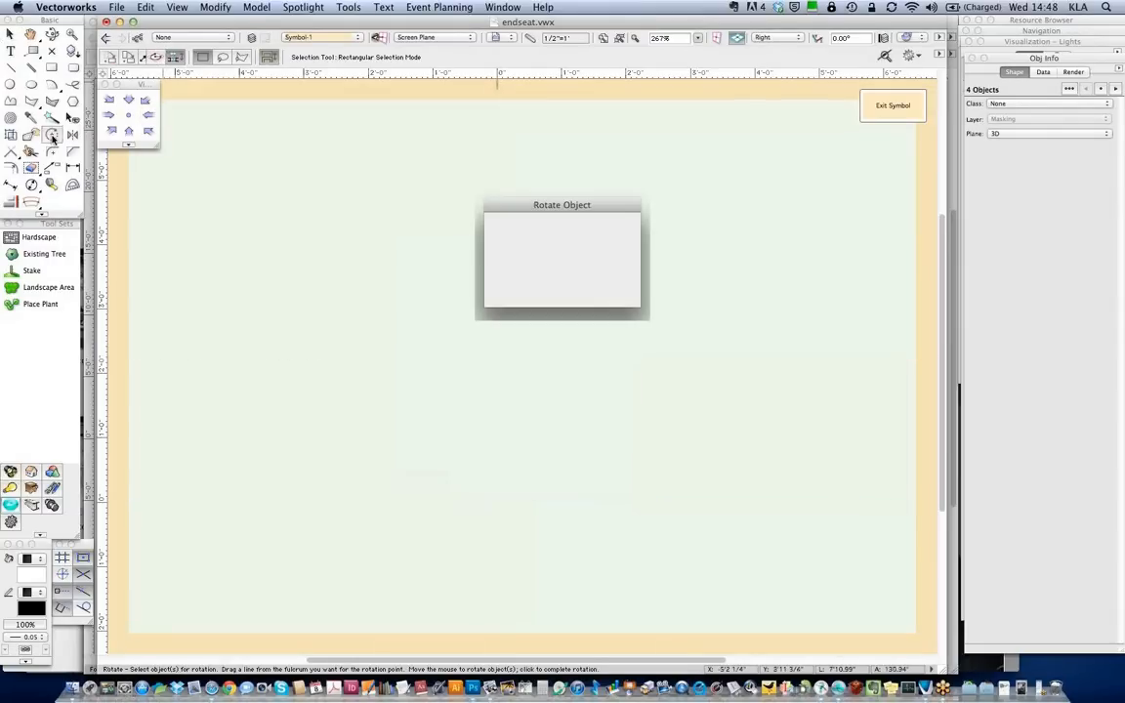
{"action": "type", "text": "-90"}
{"action": "key", "text": "Return"}
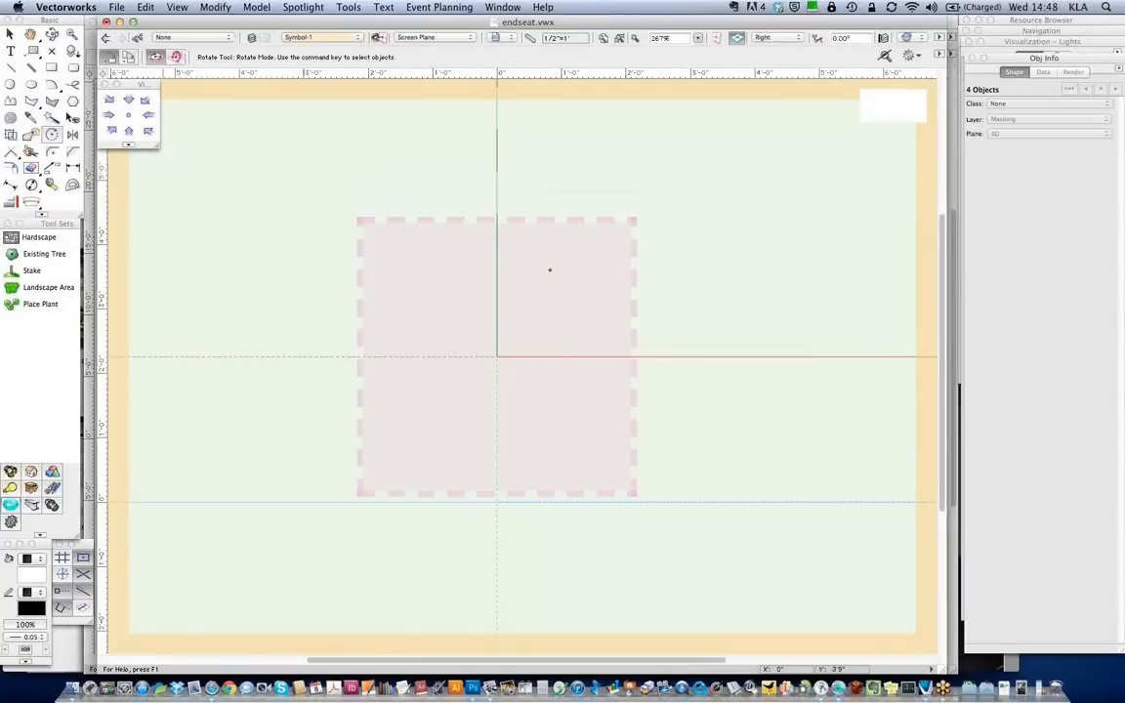
{"action": "key", "text": "super+5"}
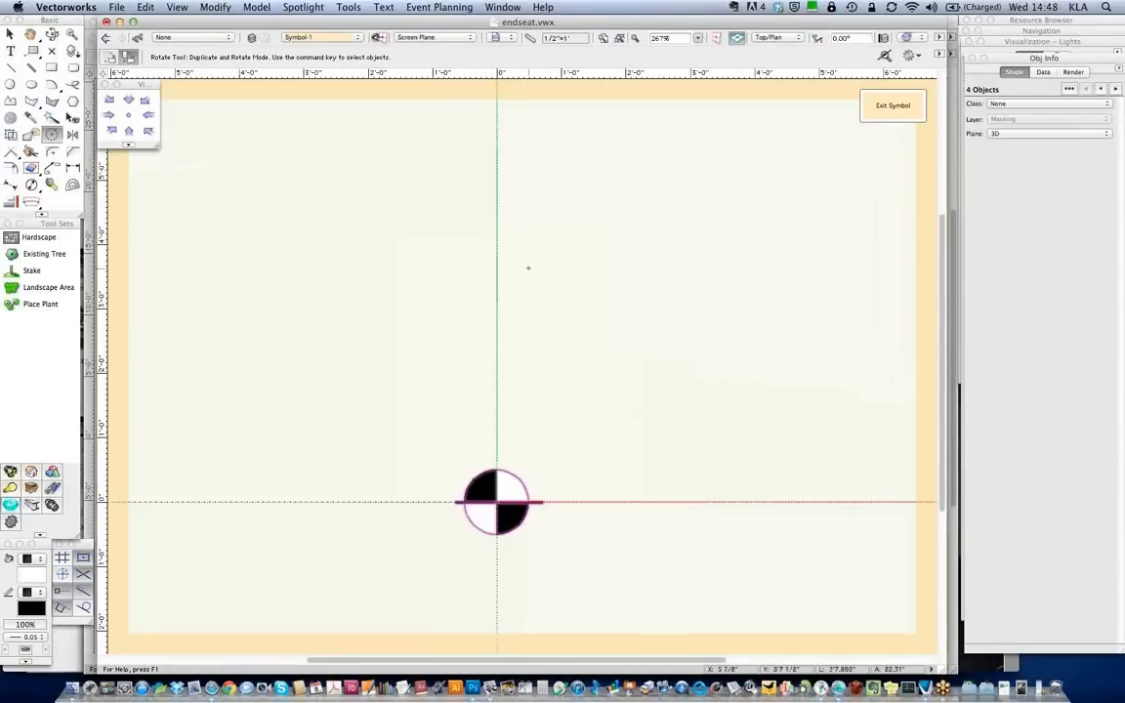
{"action": "key", "text": "x"}
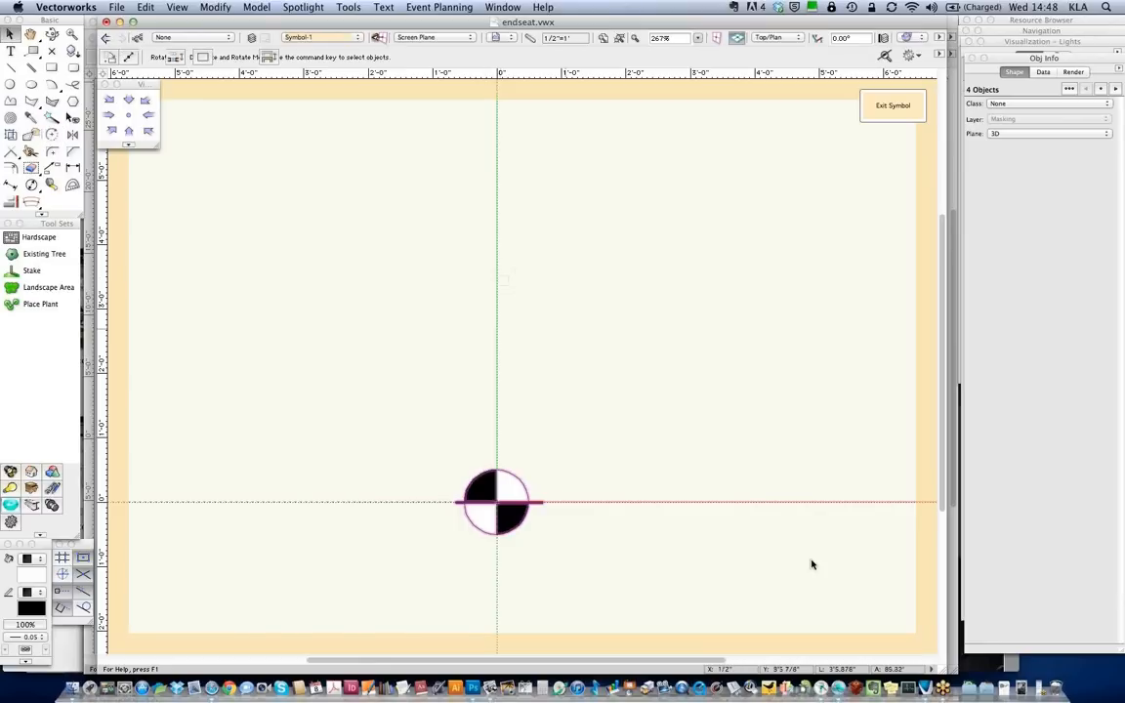
{"action": "left_click", "coordinate": [711, 535]}
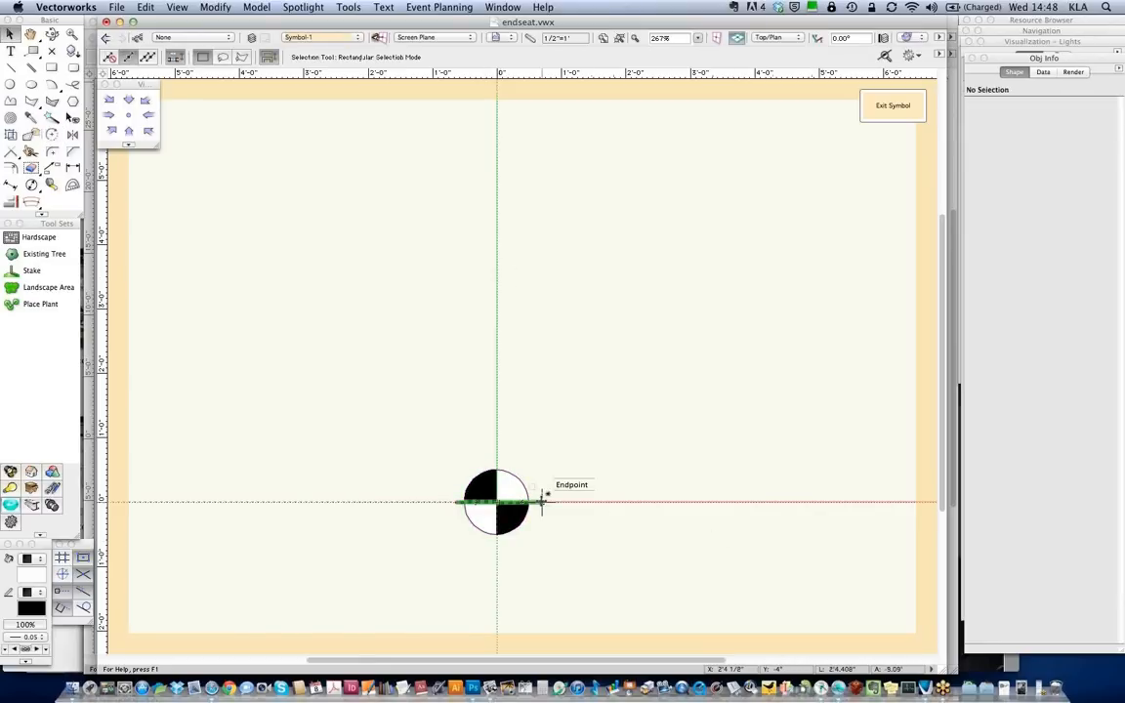
Duplicate the horizontal line rotated by -90°, nudge the copy onto the circle's vertical centreline, and exit the symbol
{"action": "left_click", "coordinate": [542, 502]}
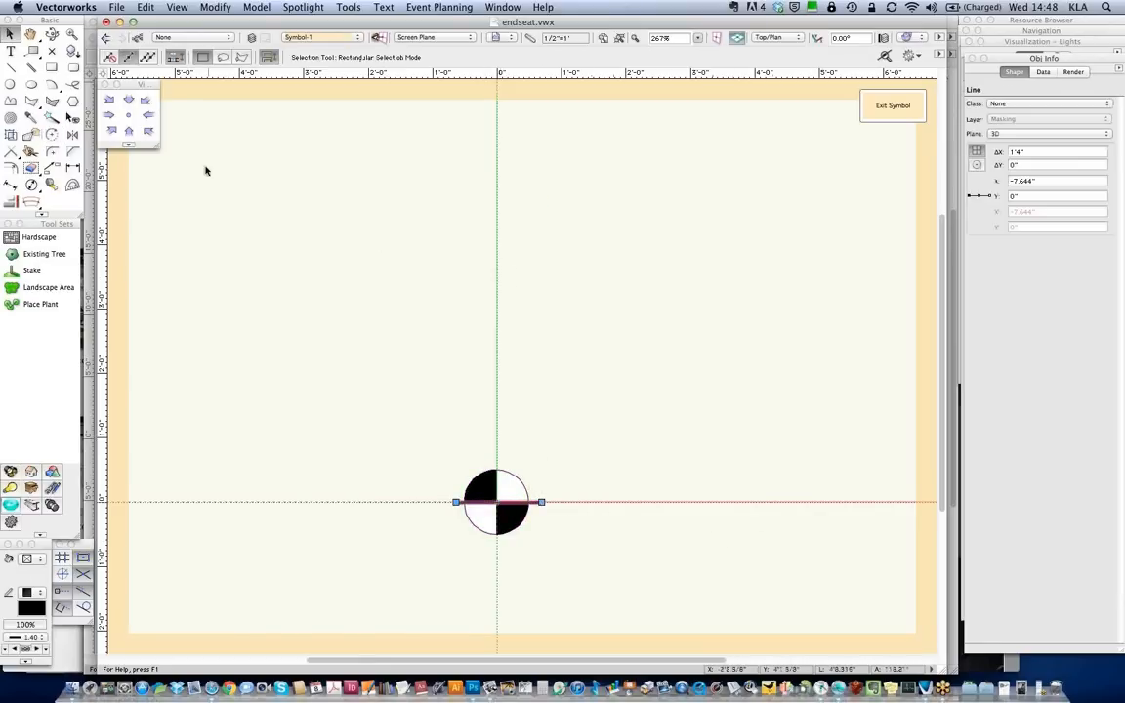
{"action": "double_click", "coordinate": [51, 136]}
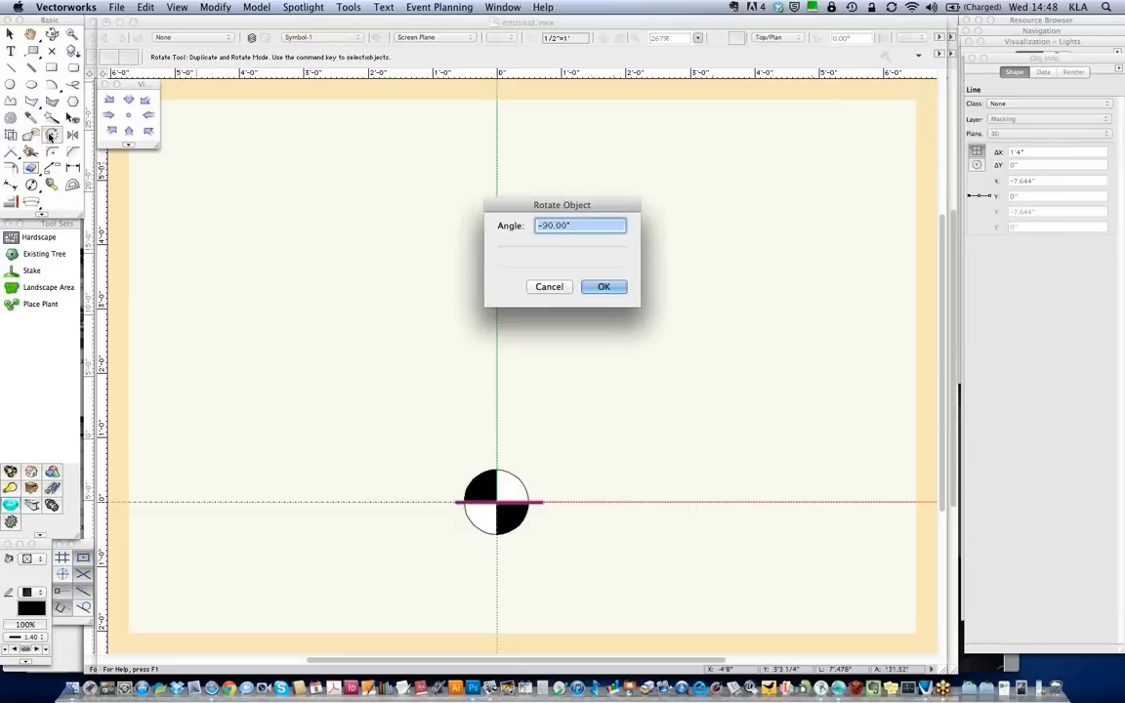
{"action": "left_click", "coordinate": [606, 287]}
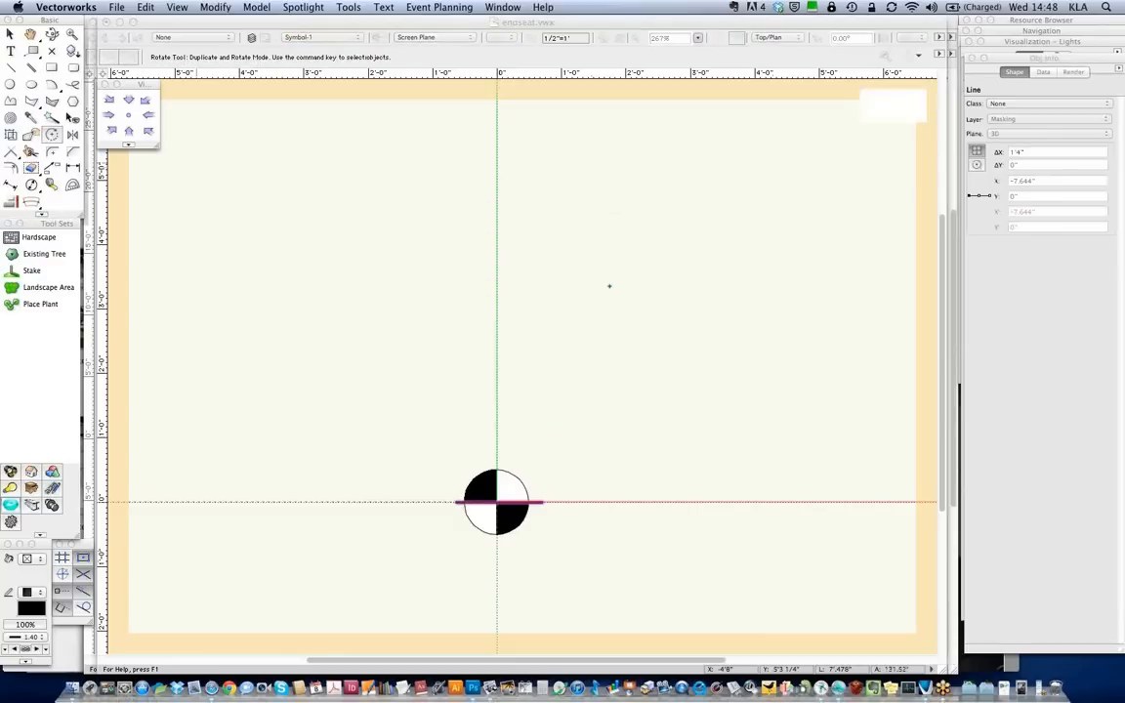
{"action": "key", "text": "shift+Left"}
{"action": "key", "text": "shift+Left"}
{"action": "key", "text": "shift+Left"}
{"action": "key", "text": "shift+Left"}
{"action": "key", "text": "shift+Left"}
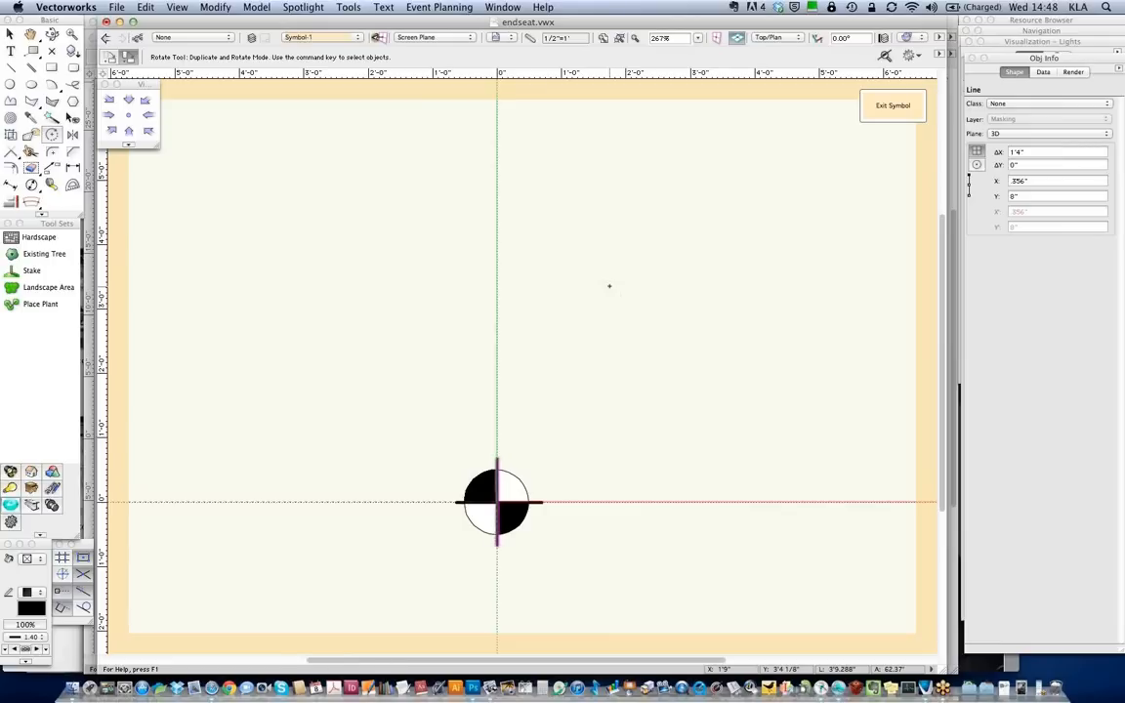
{"action": "left_click", "coordinate": [893, 106]}
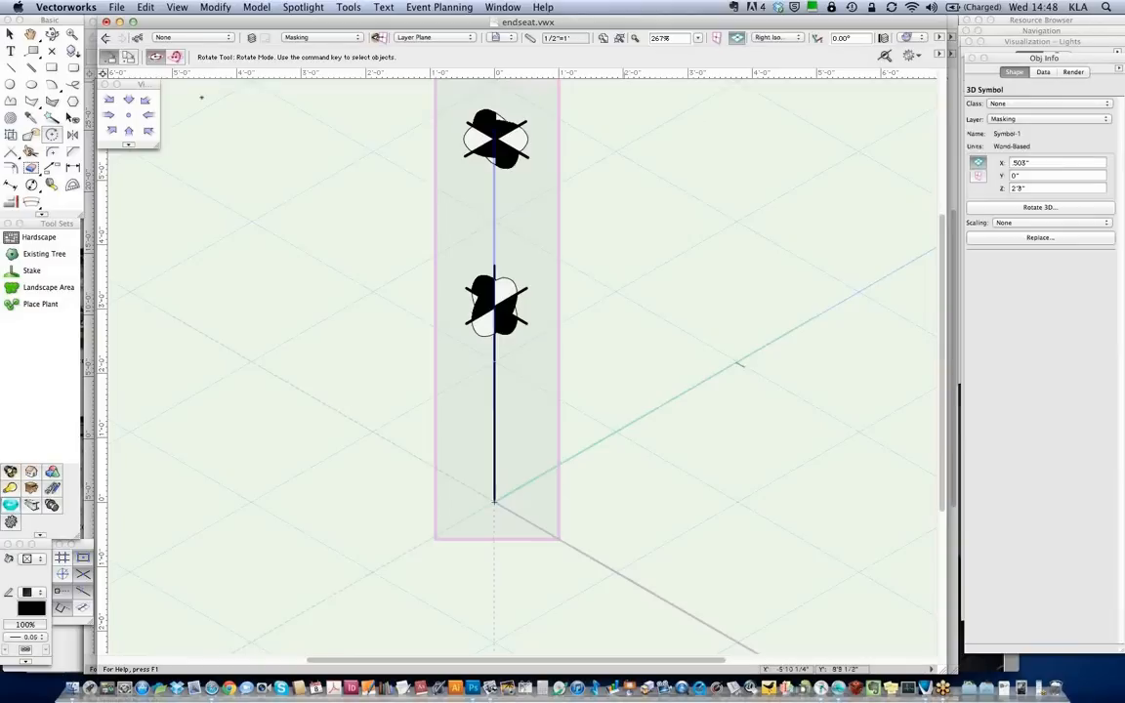
Edit the symbol's 3D component to delete the extra upright circle from the upper marker, exit the symbol, and switch to Top/Plan view
{"action": "key", "text": "x"}
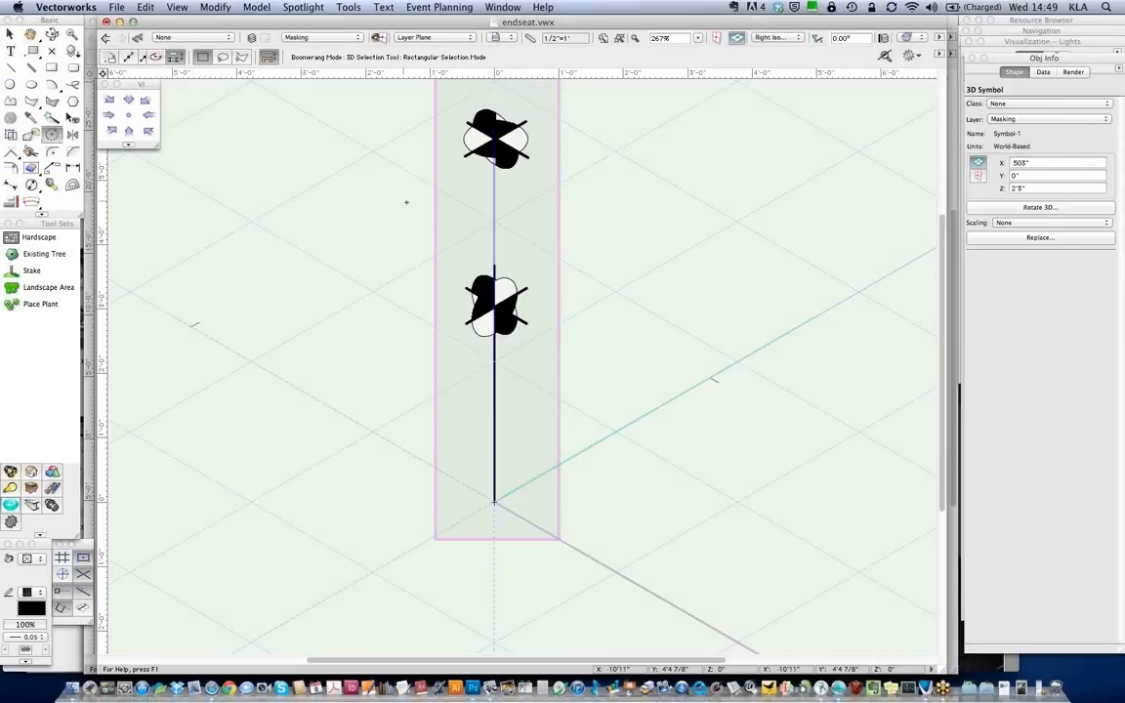
{"action": "left_click", "coordinate": [12, 31]}
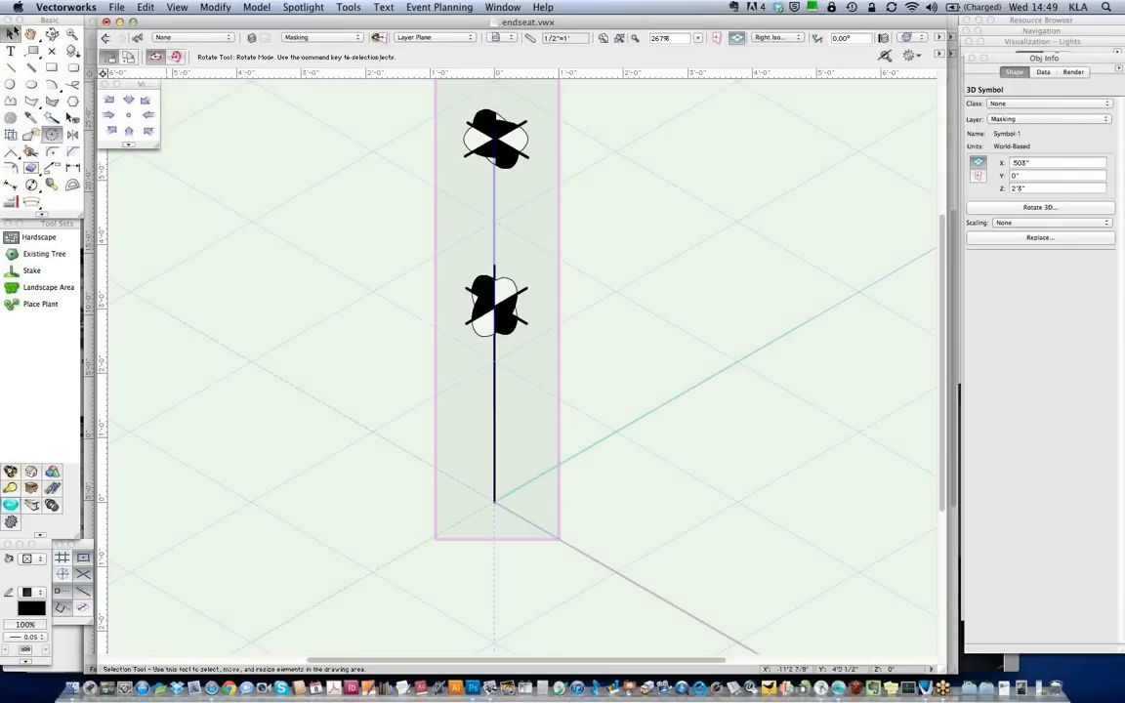
{"action": "left_click", "coordinate": [498, 153]}
{"action": "right_click", "coordinate": [494, 149]}
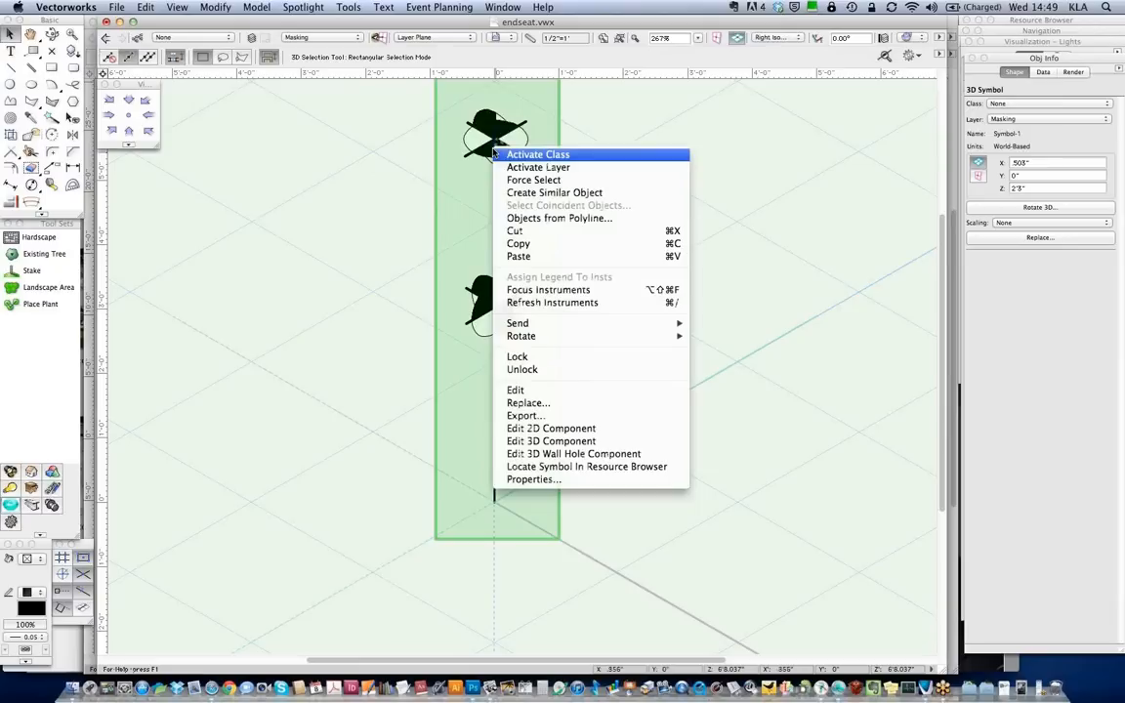
{"action": "left_click", "coordinate": [583, 443]}
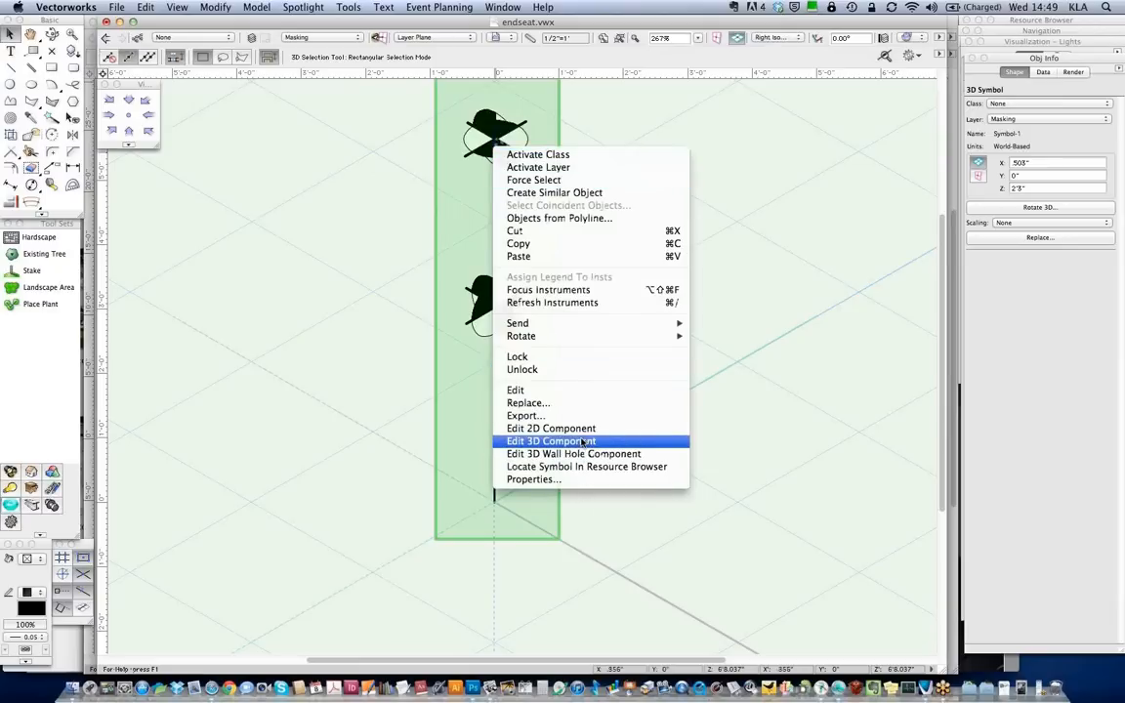
{"action": "left_click", "coordinate": [508, 156]}
{"action": "left_click", "coordinate": [581, 243]}
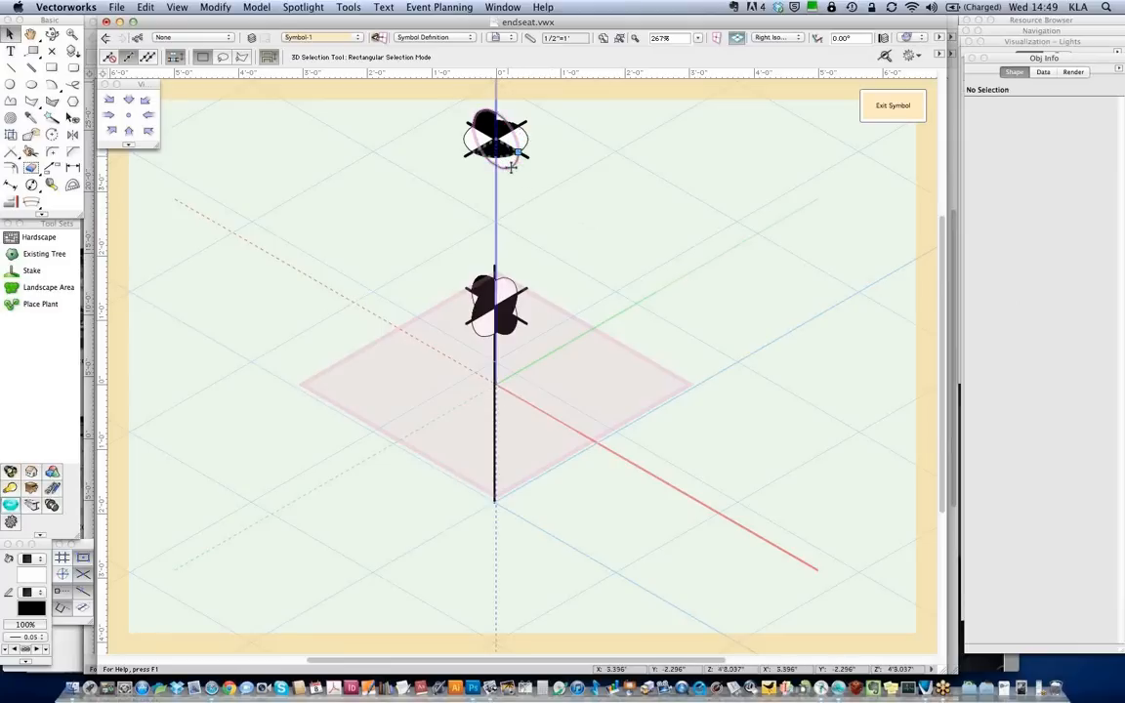
{"action": "left_click", "coordinate": [478, 116]}
{"action": "left_click", "coordinate": [599, 185]}
{"action": "key", "text": "F5"}
{"action": "left_click", "coordinate": [900, 107]}
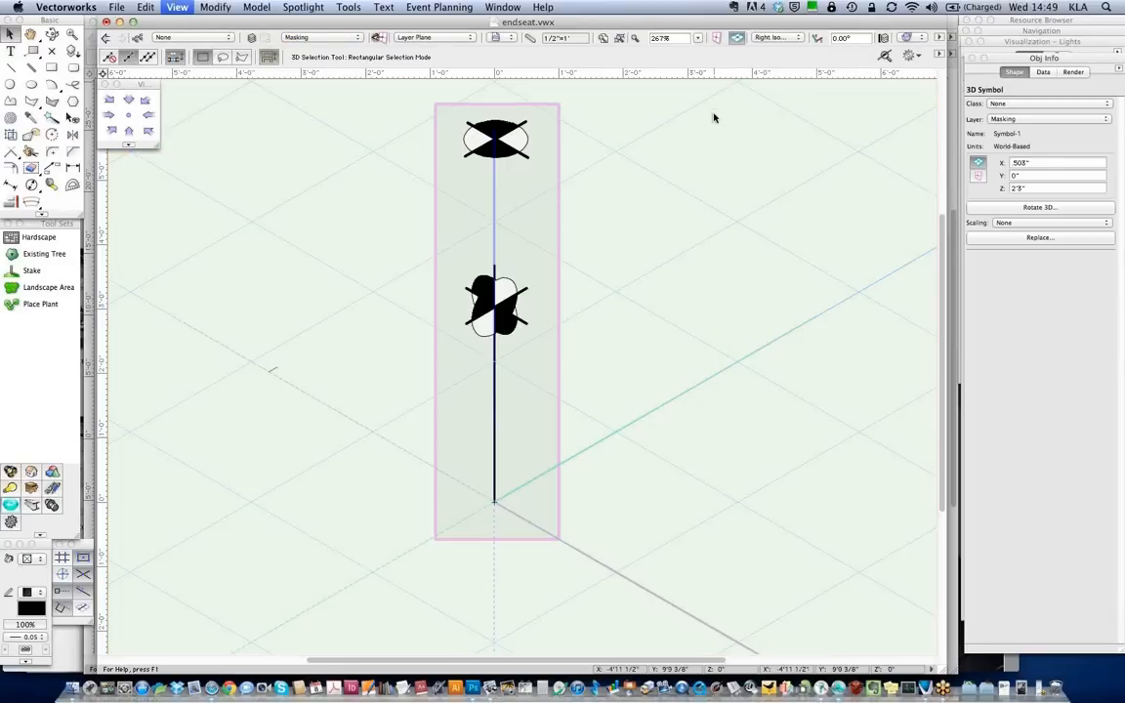
{"action": "key", "text": "F5"}
{"action": "left_click", "coordinate": [640, 326]}
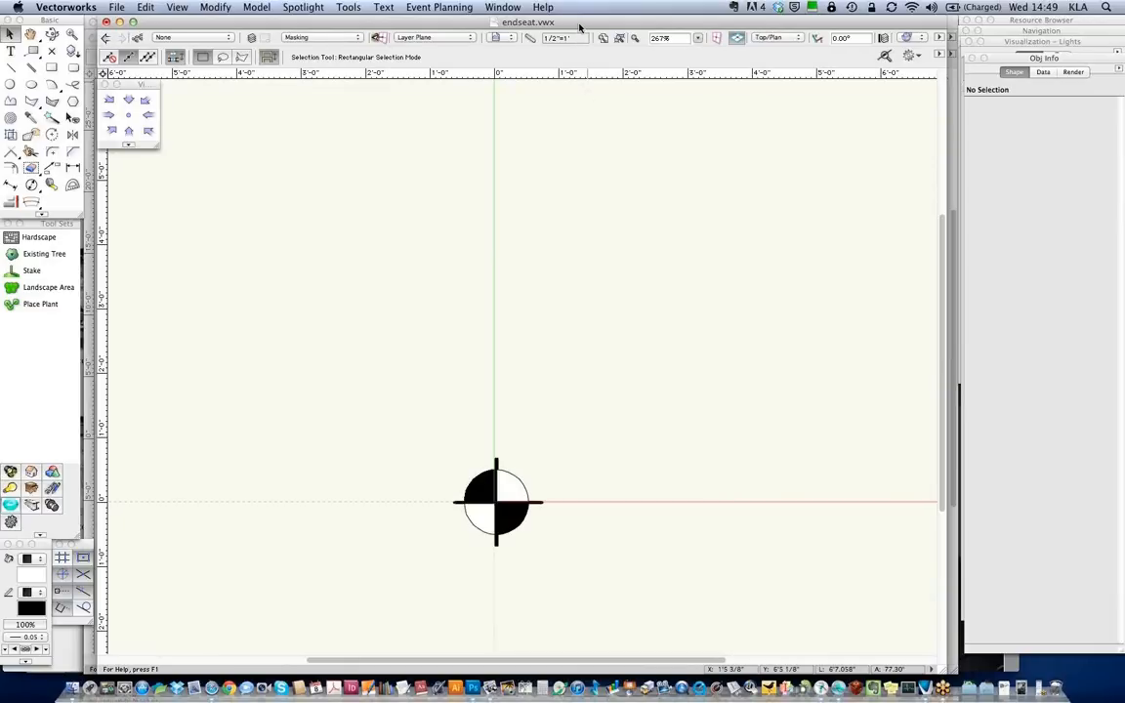
{"action": "left_click_drag", "start_coordinate": [579, 27], "coordinate": [571, 26]}
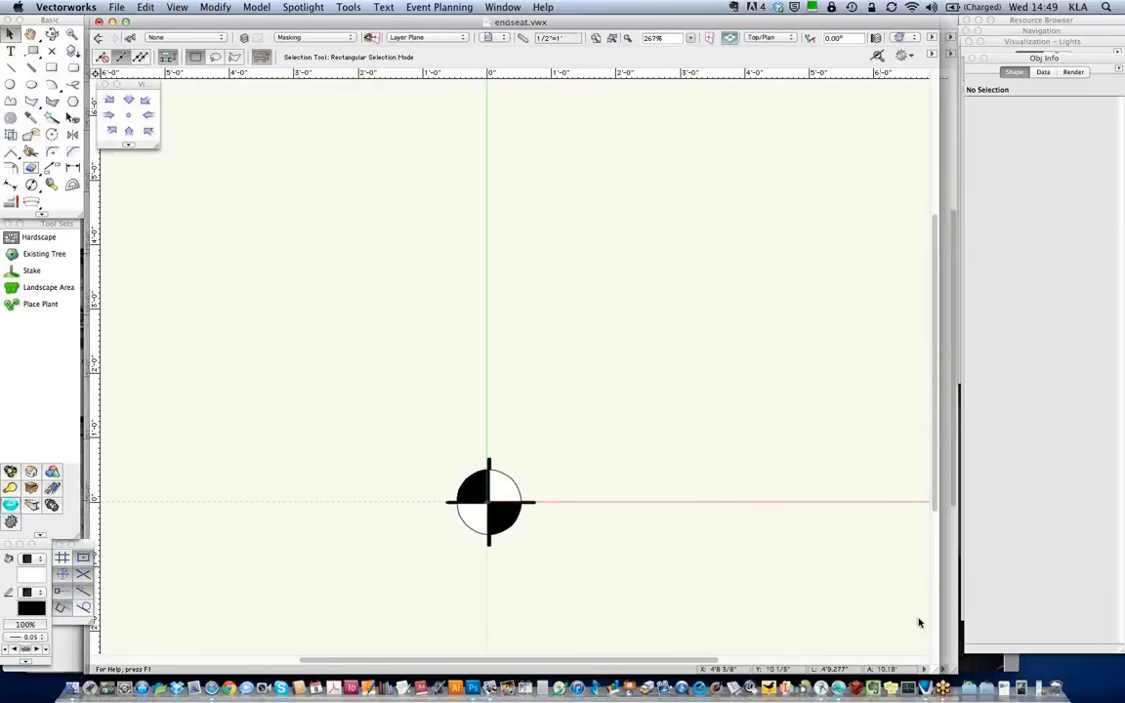
{"action": "left_click", "coordinate": [945, 690]}
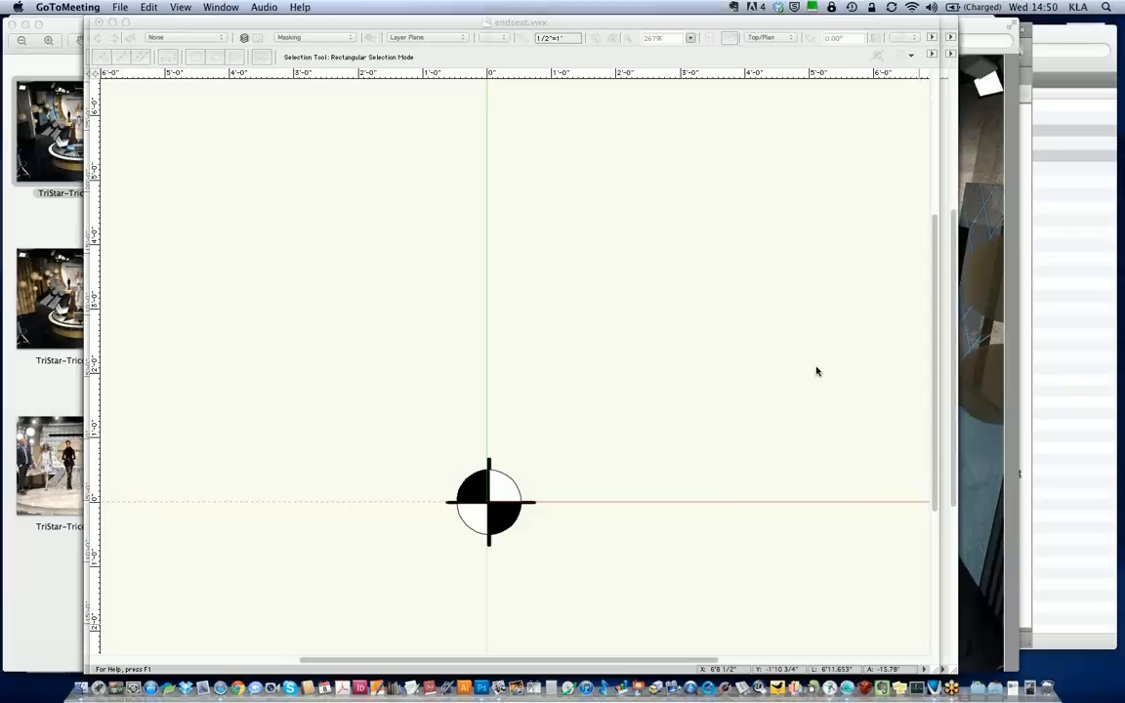
{"action": "left_click", "coordinate": [604, 27]}
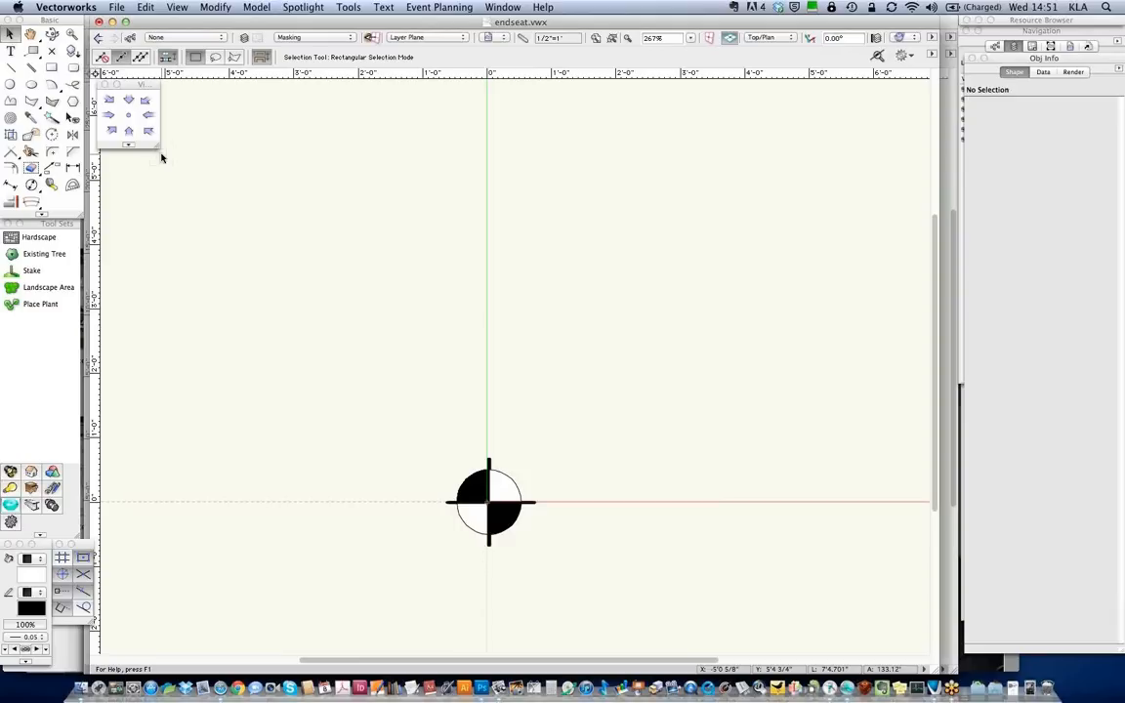
Examine the Light Tool's Custom Light settings and the file chooser for loading a distribution file, cancelling both dialogs
{"action": "left_click", "coordinate": [9, 489]}
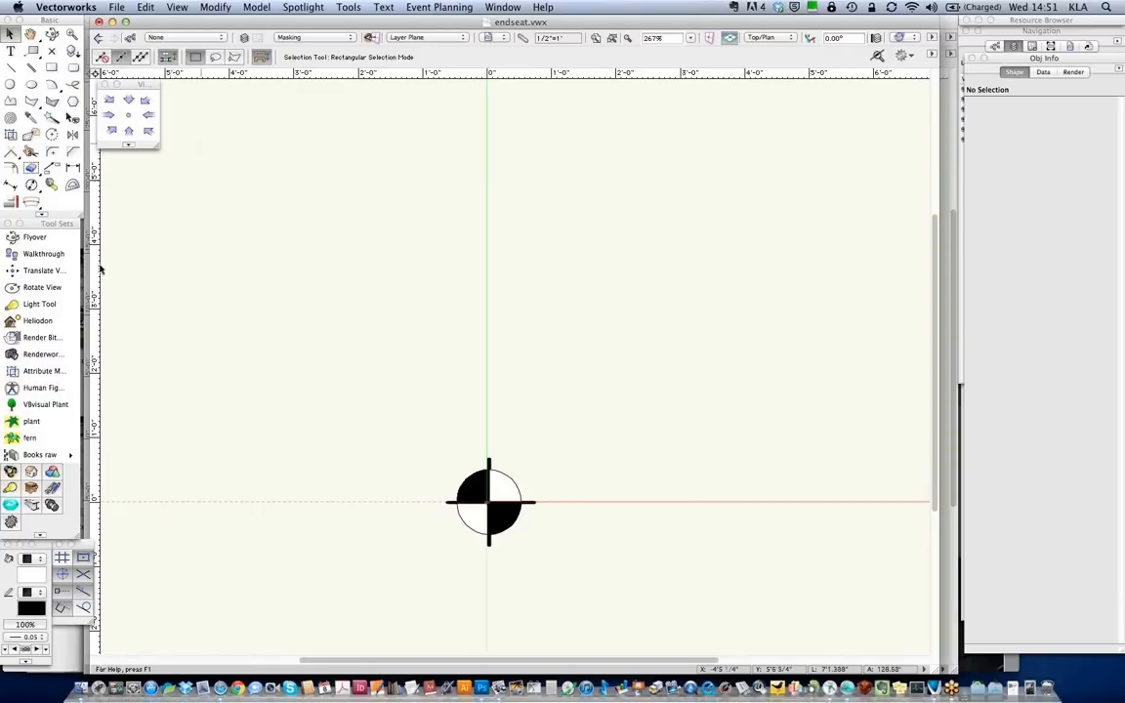
{"action": "left_click", "coordinate": [43, 303]}
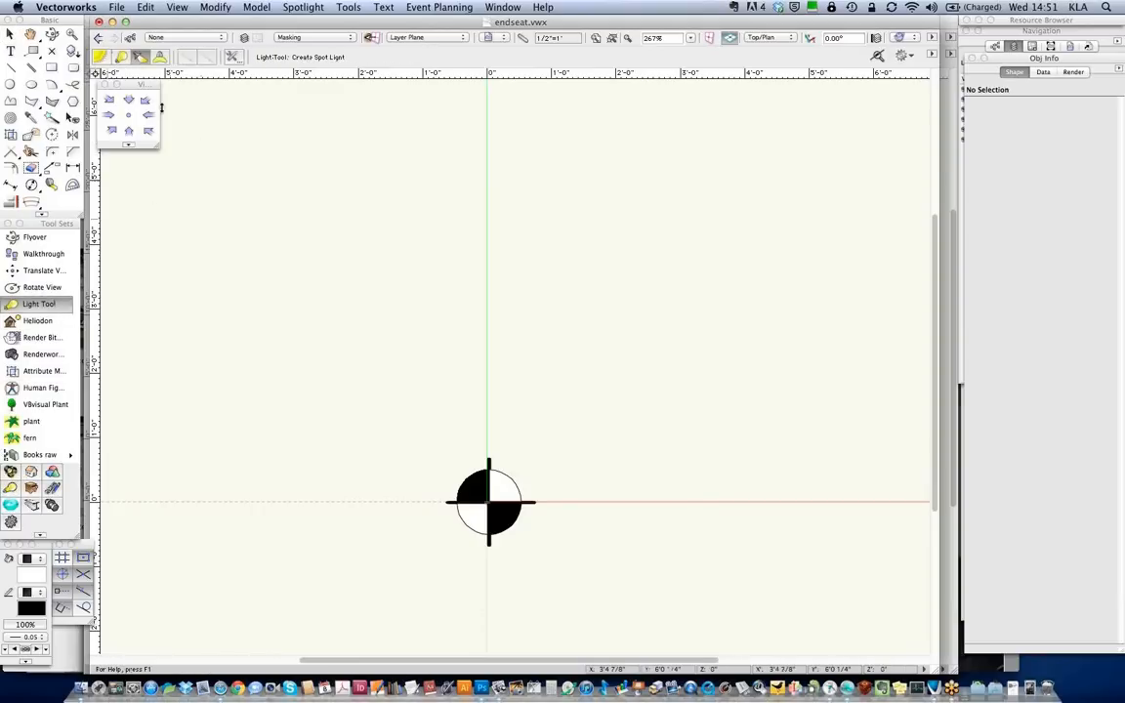
{"action": "left_click", "coordinate": [160, 59]}
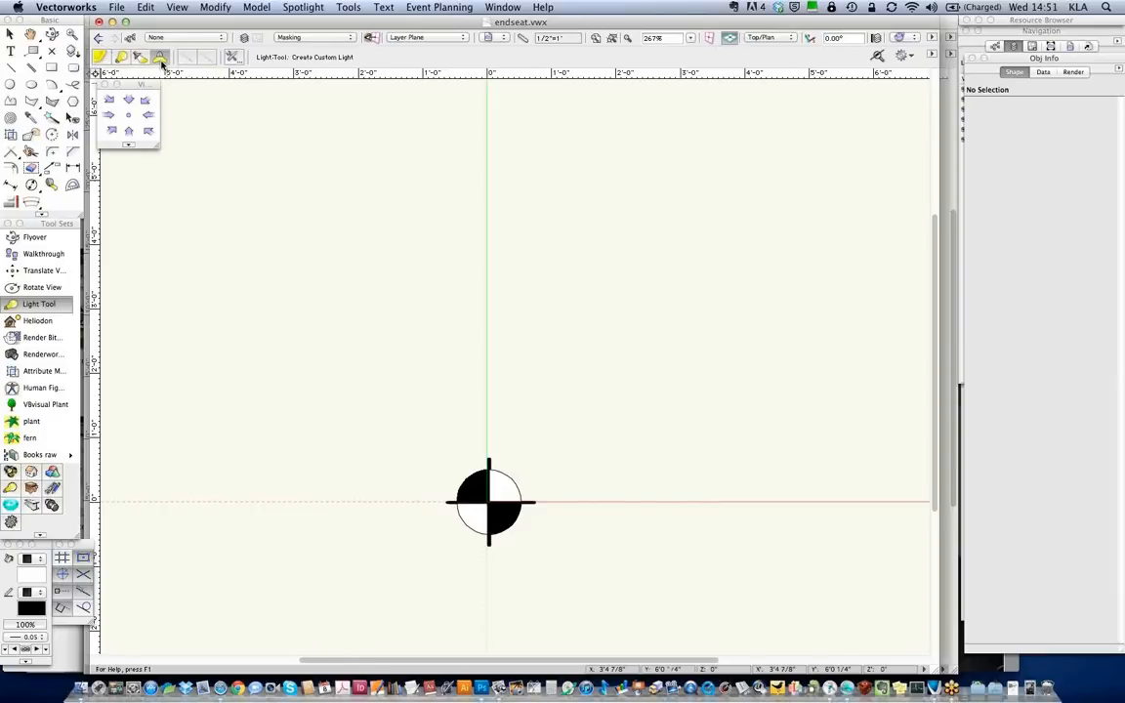
{"action": "left_click", "coordinate": [233, 58]}
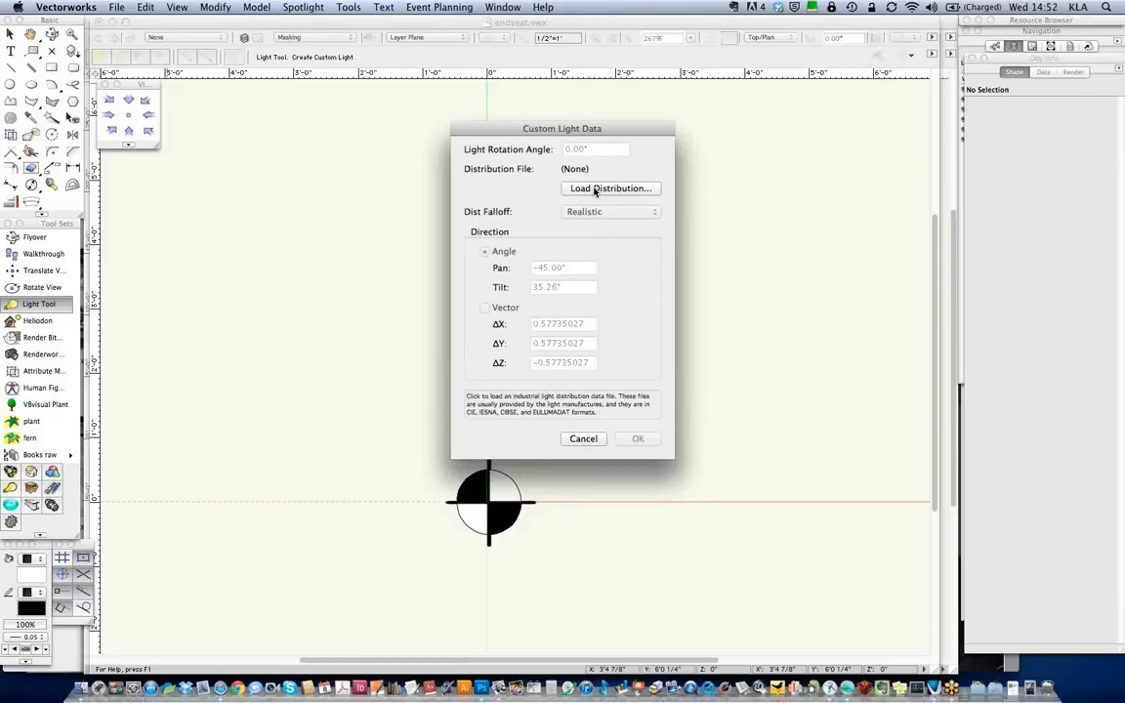
{"action": "left_click", "coordinate": [594, 190]}
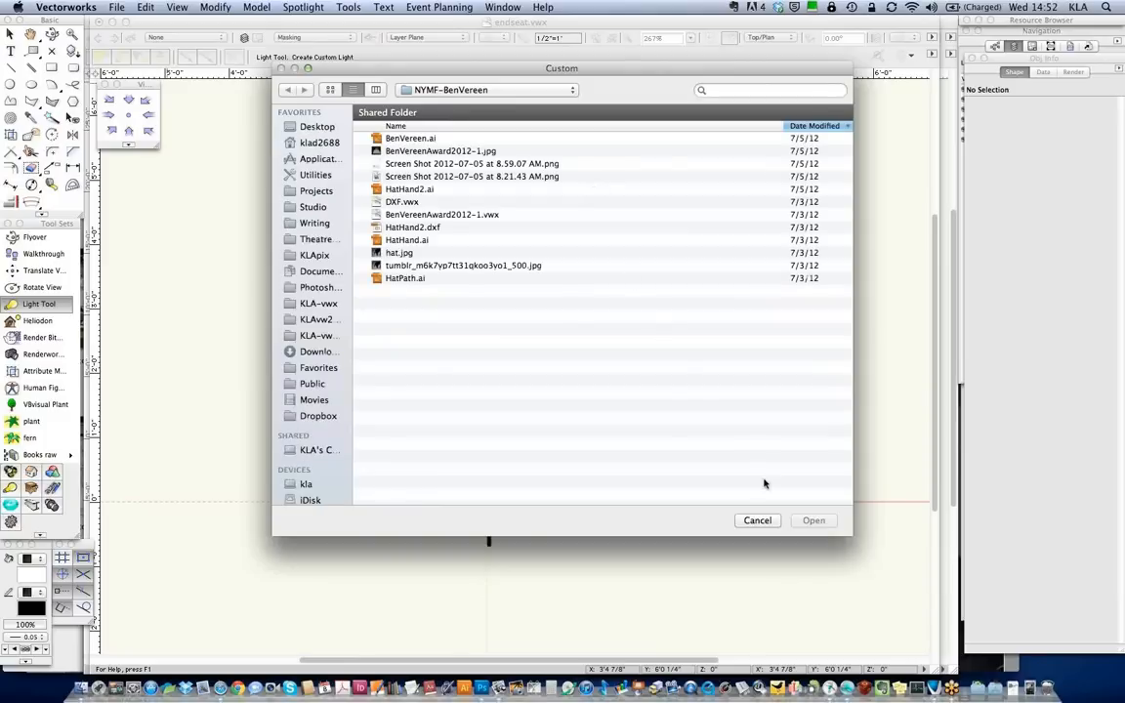
{"action": "left_click", "coordinate": [767, 522]}
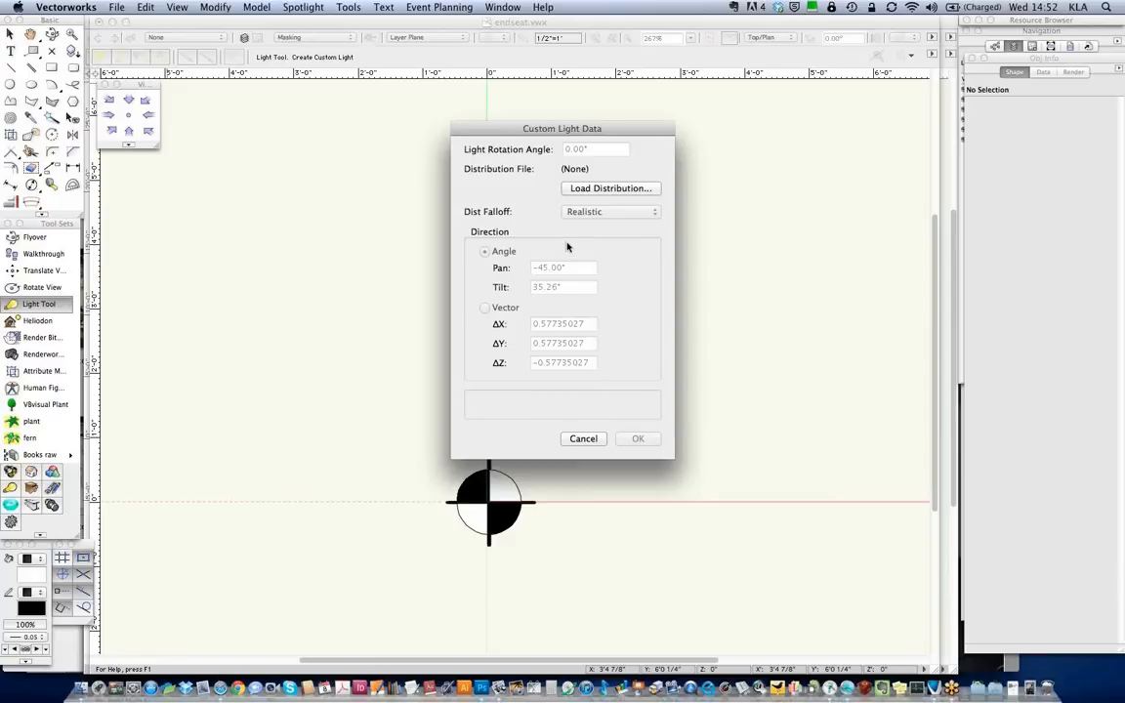
{"action": "left_click", "coordinate": [587, 439]}
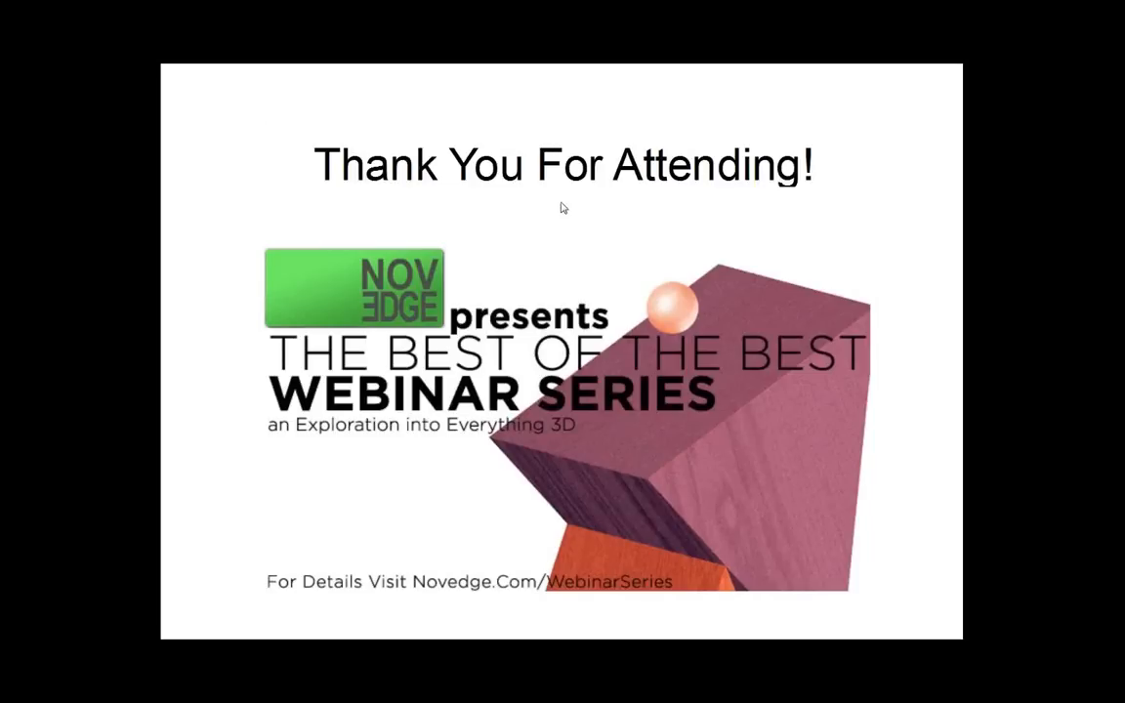
{"action": "left_click", "coordinate": [508, 473]}
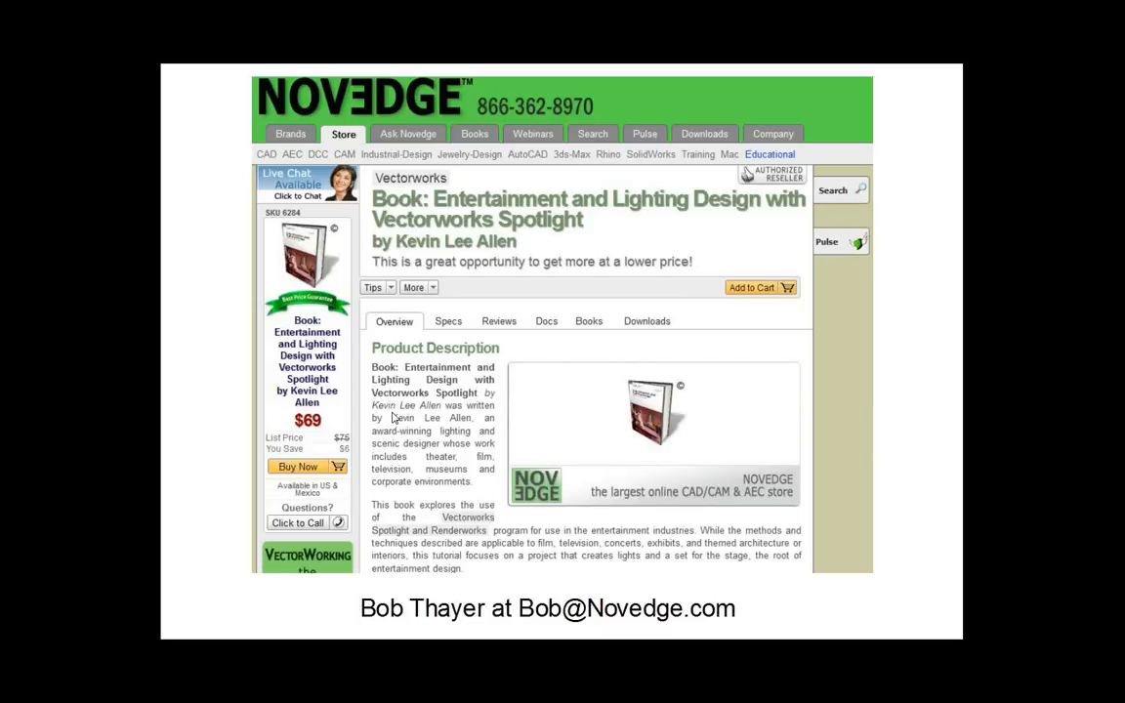
{"action": "left_click", "coordinate": [393, 418]}
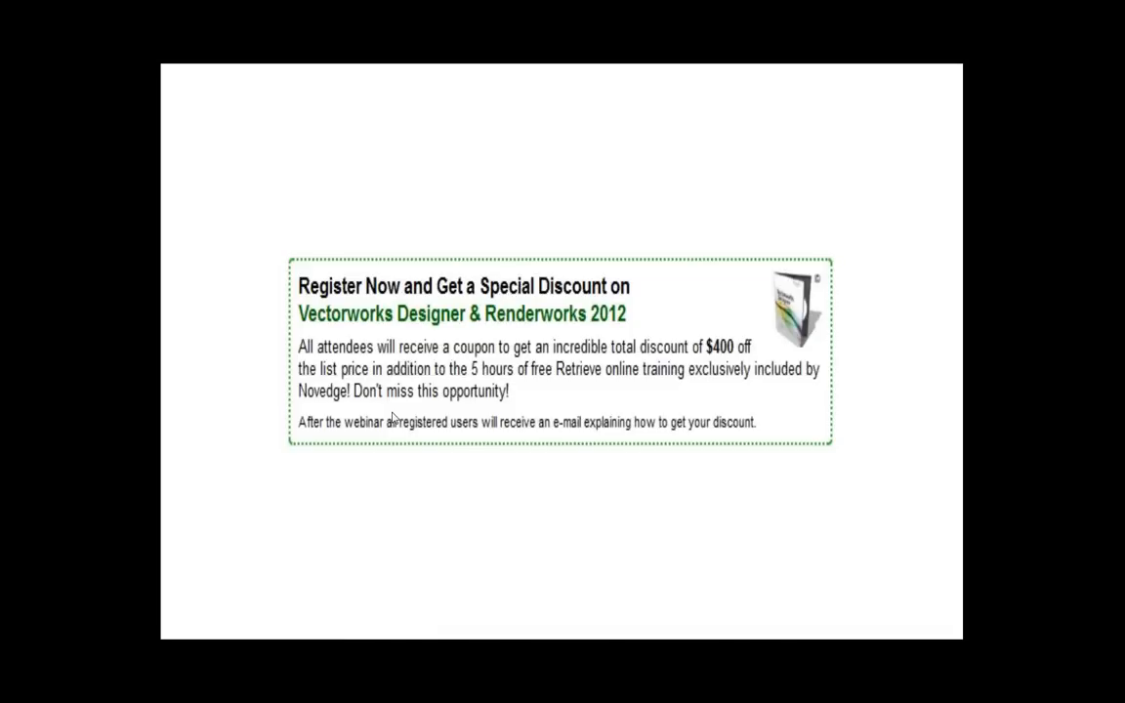
{"action": "left_click", "coordinate": [393, 418]}
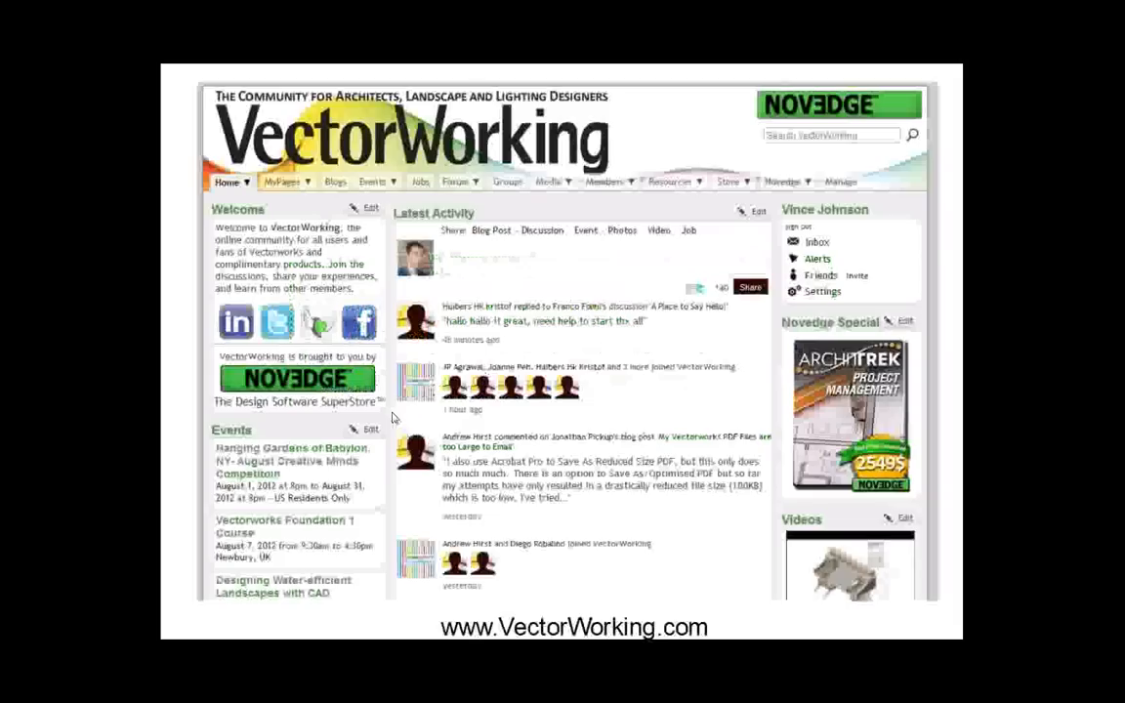